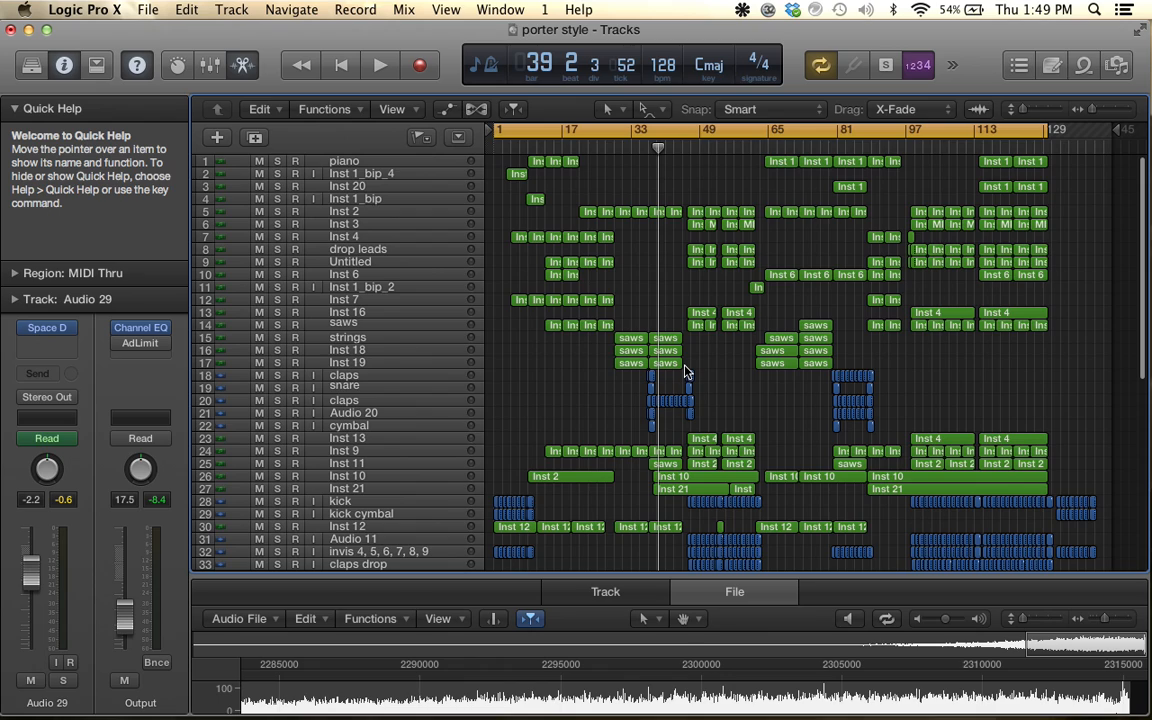
# Survey the full song arrangement and its track list, from the piano track down to Audio 36
pyautogui.press('super+Right')
pyautogui.press('super+Right')
pyautogui.hscroll(-4, 686, 371)
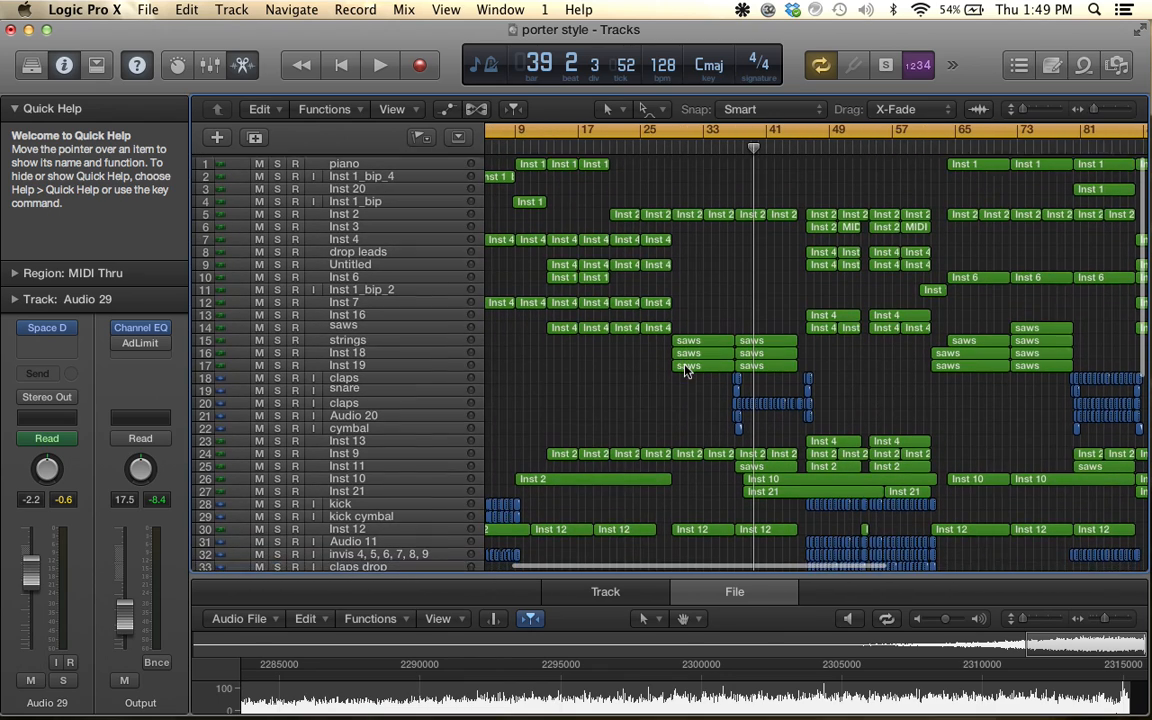
pyautogui.press('super+Left')
pyautogui.press('super+Left')
pyautogui.scroll(-10, 686, 370)
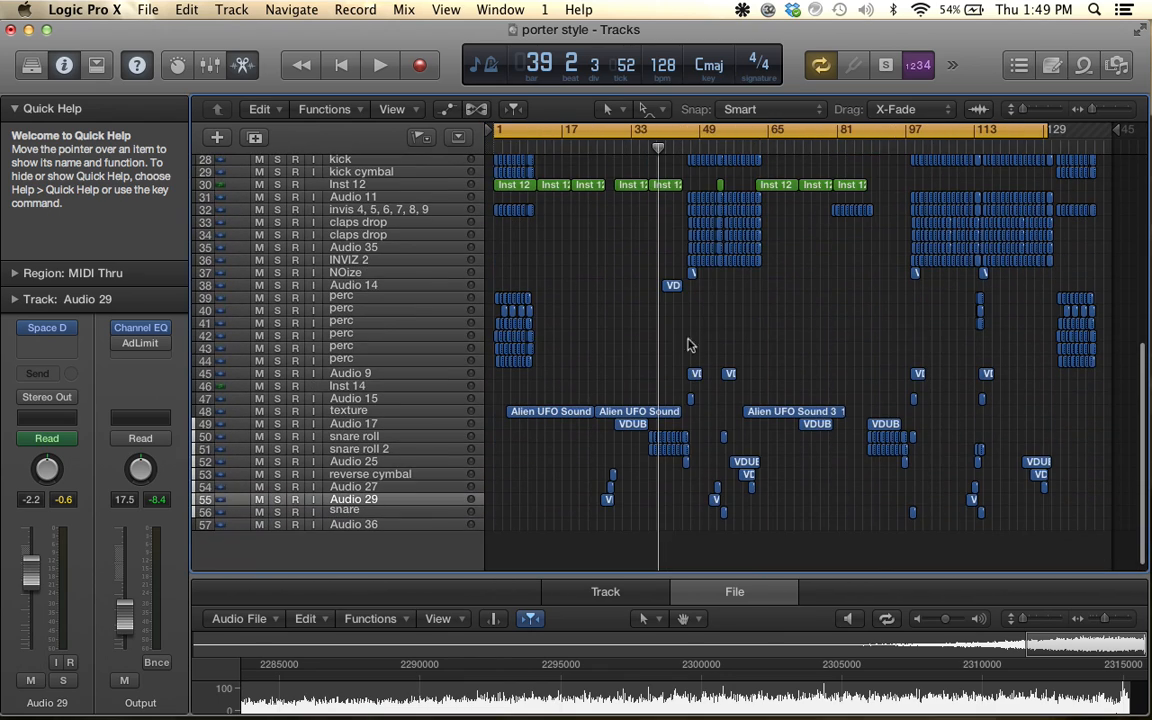
pyautogui.scroll(10, 690, 338)
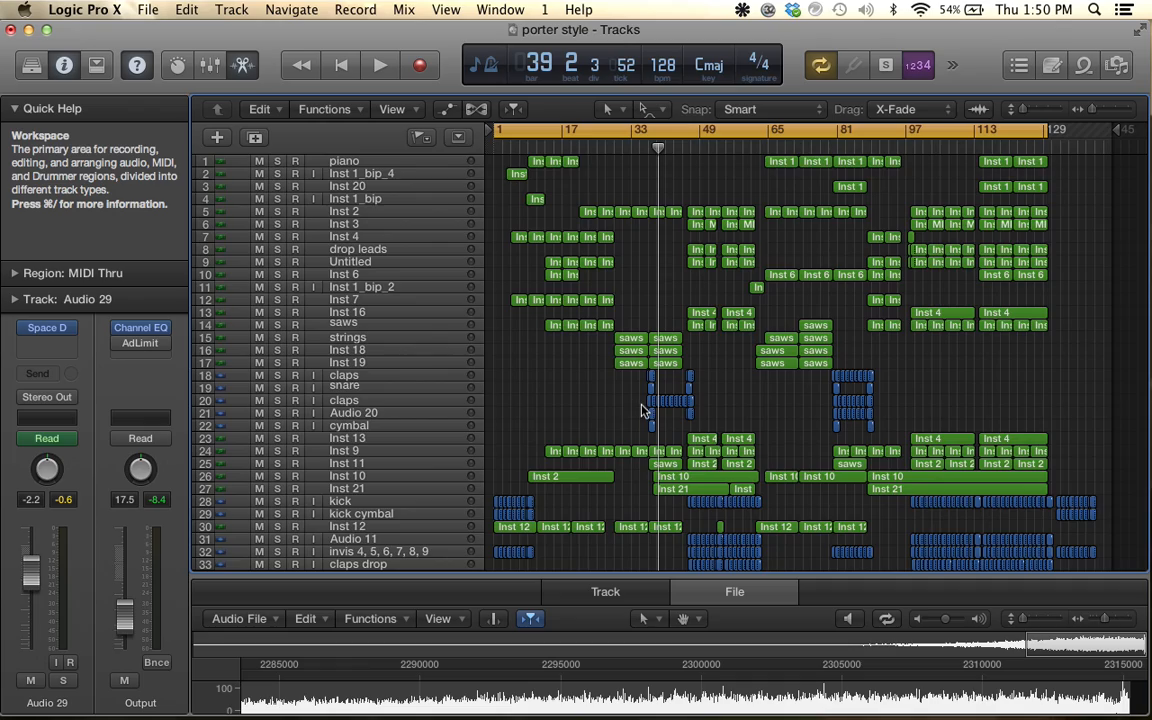
pyautogui.scroll(-10, 643, 408)
pyautogui.scroll(10, 643, 408)
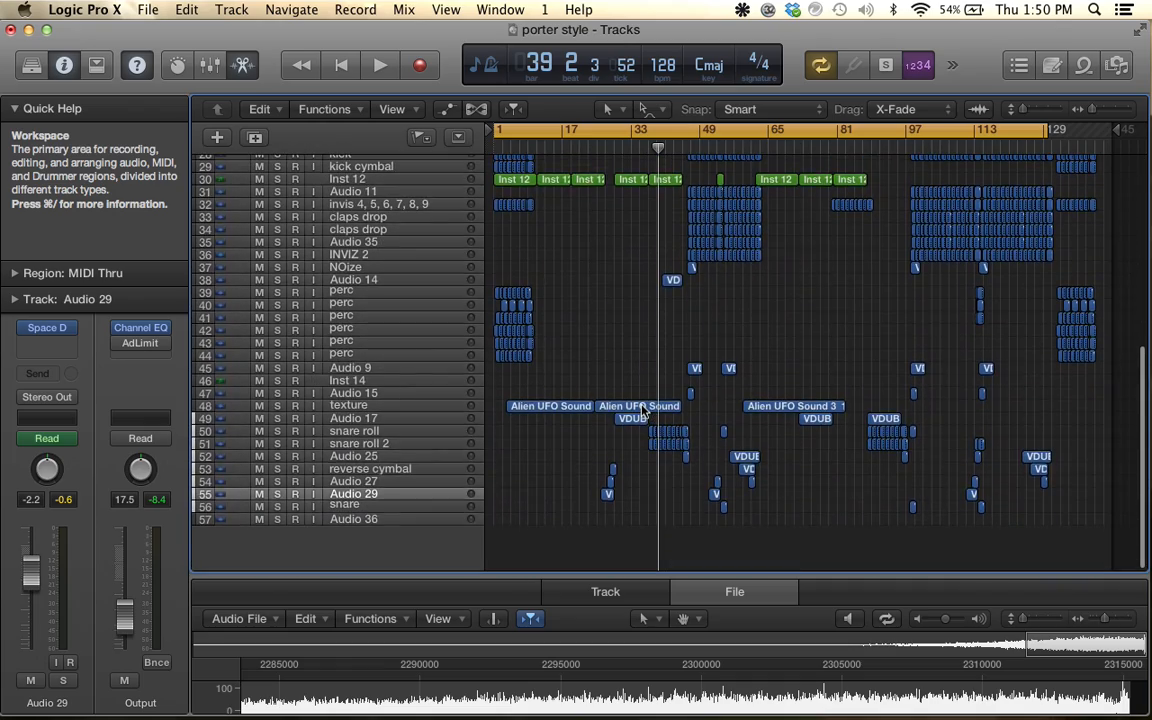
pyautogui.scroll(-10, 643, 408)
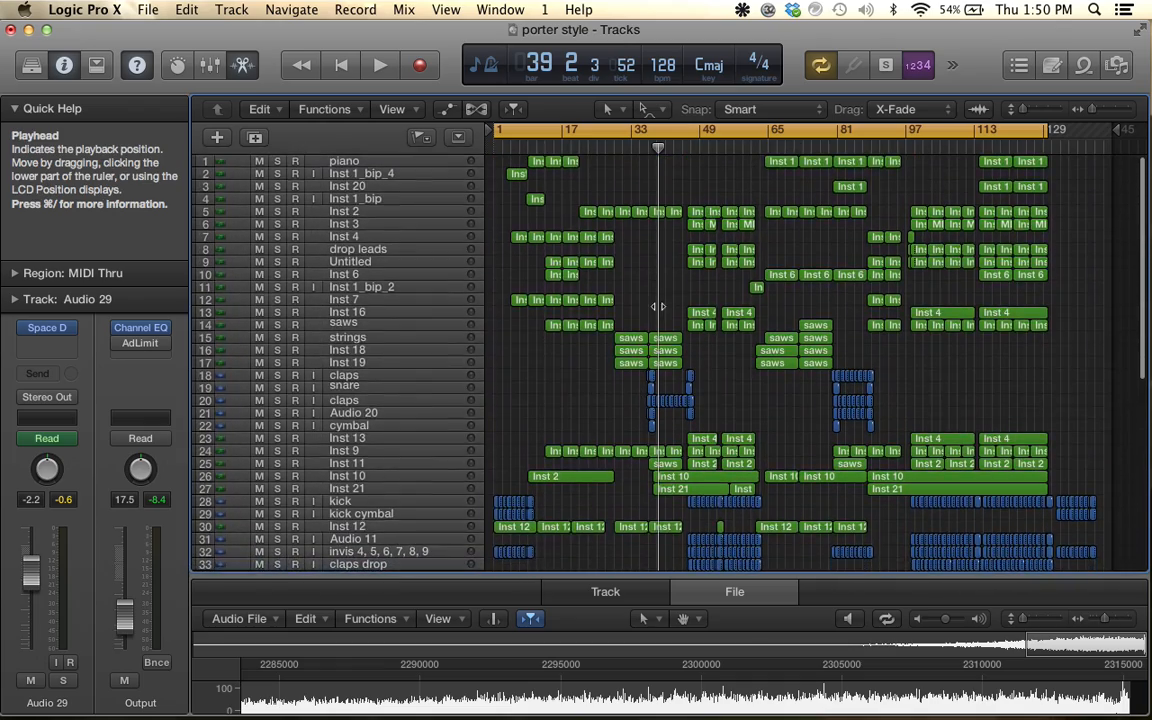
pyautogui.scroll(10, 657, 306)
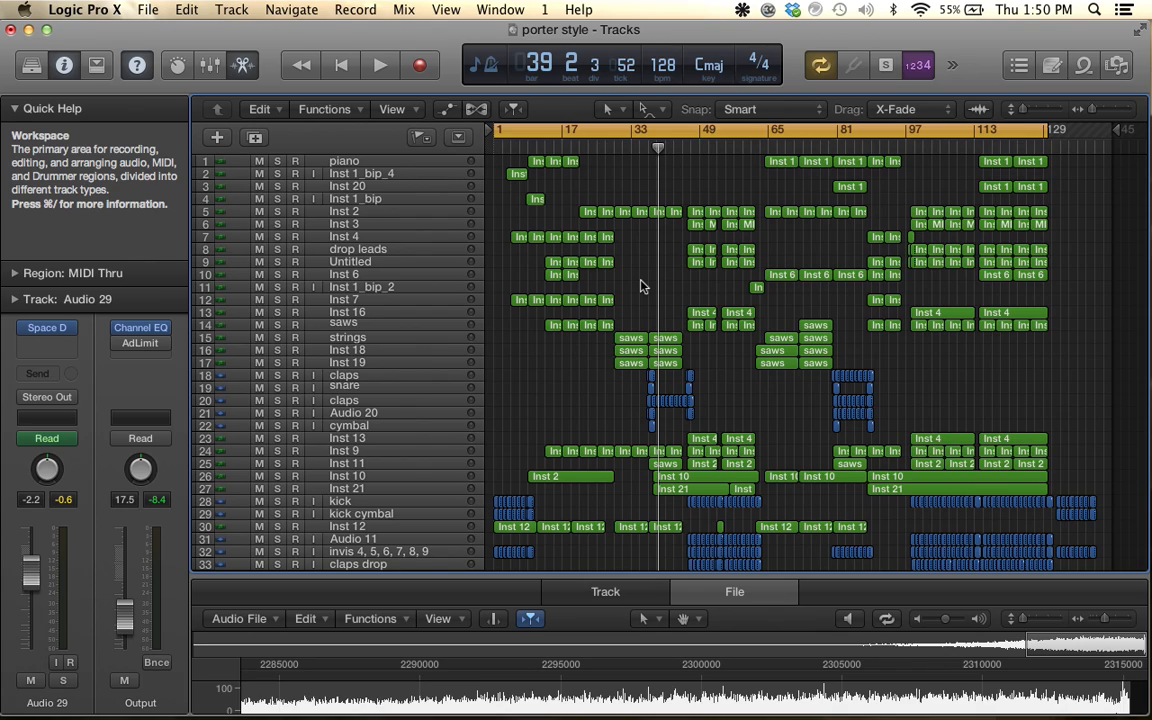
# Examine the intro regions from bar 1 more closely, including the kick, perc and texture tracks, and return to the full-song overview
pyautogui.scroll(1, 537, 376)
pyautogui.hscroll(-1, 537, 376)
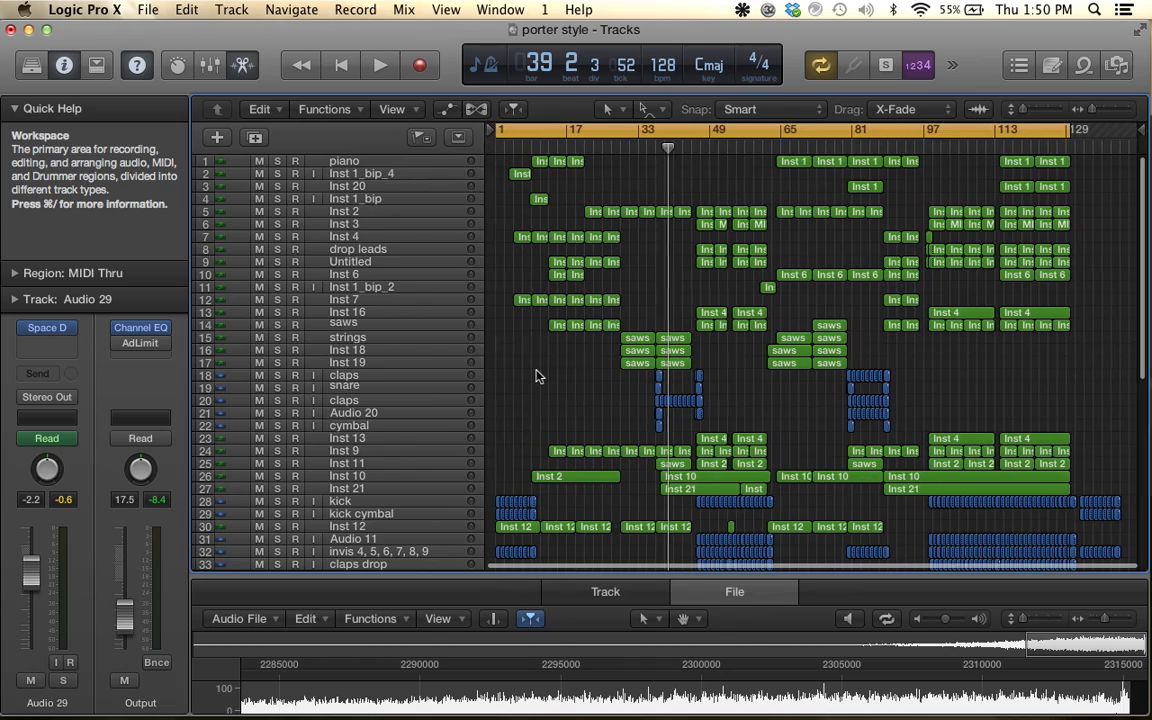
pyautogui.scroll(1, 537, 376)
pyautogui.scroll(2, 528, 391)
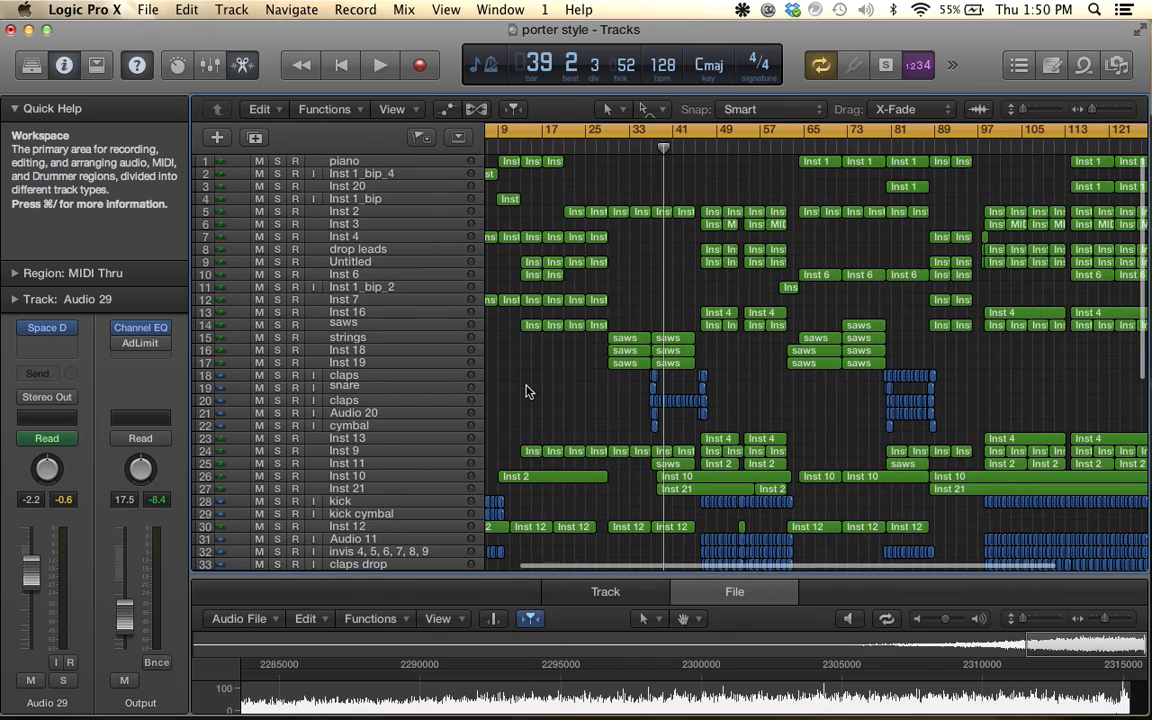
pyautogui.hscroll(-2, 528, 391)
pyautogui.scroll(-5, 528, 391)
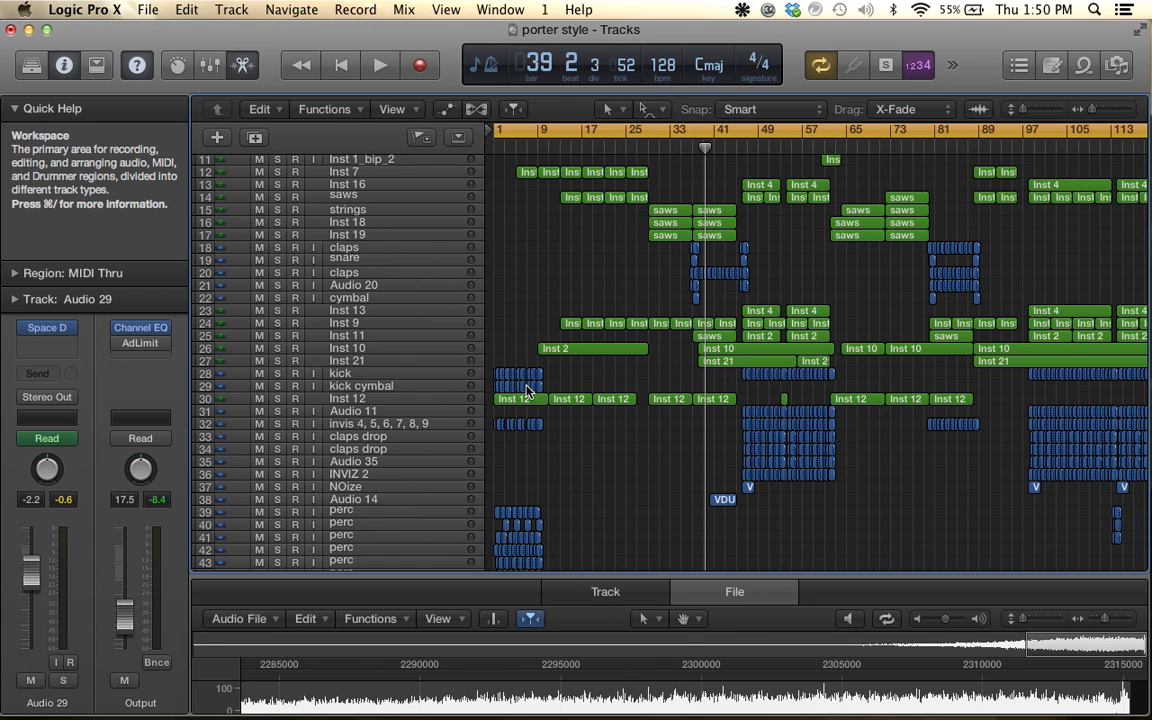
pyautogui.scroll(5, 528, 391)
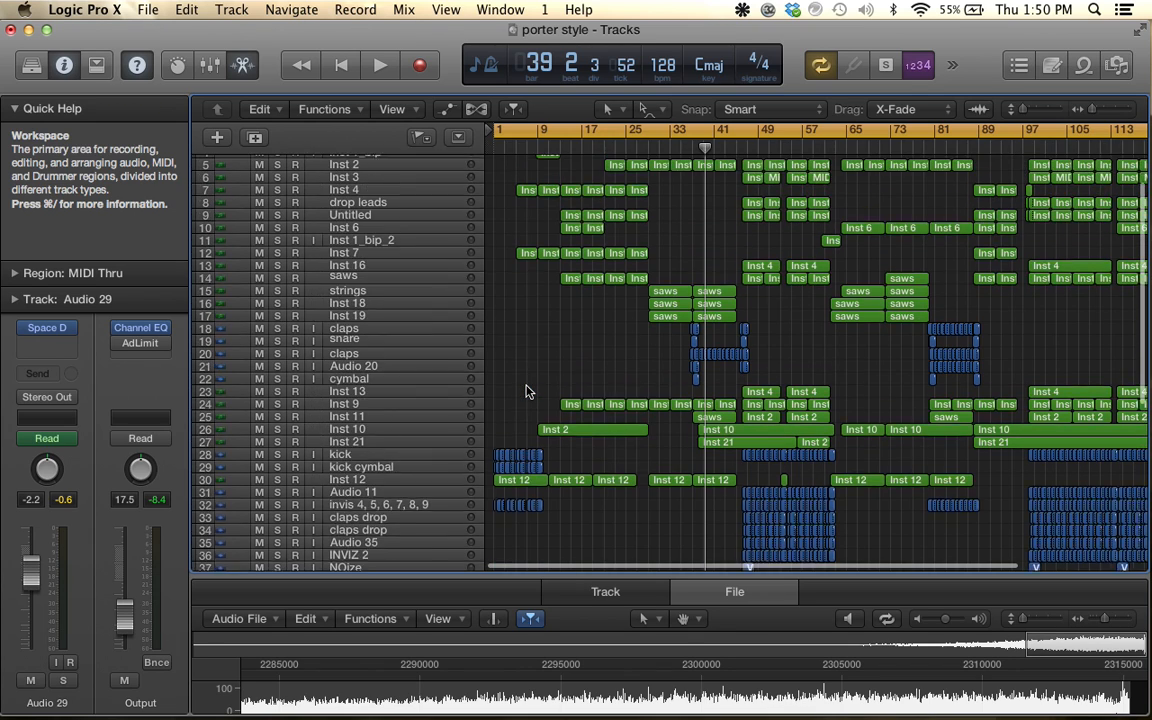
pyautogui.scroll(-12, 528, 391)
pyautogui.scroll(15, 528, 391)
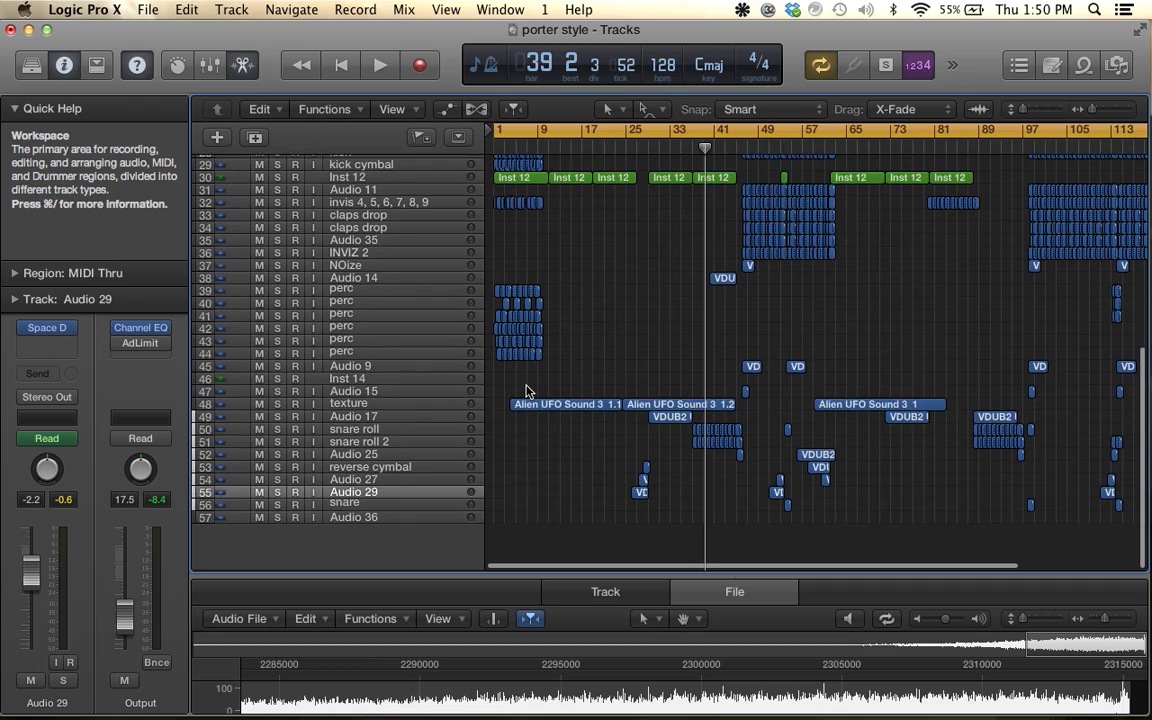
pyautogui.scroll(2, 528, 391)
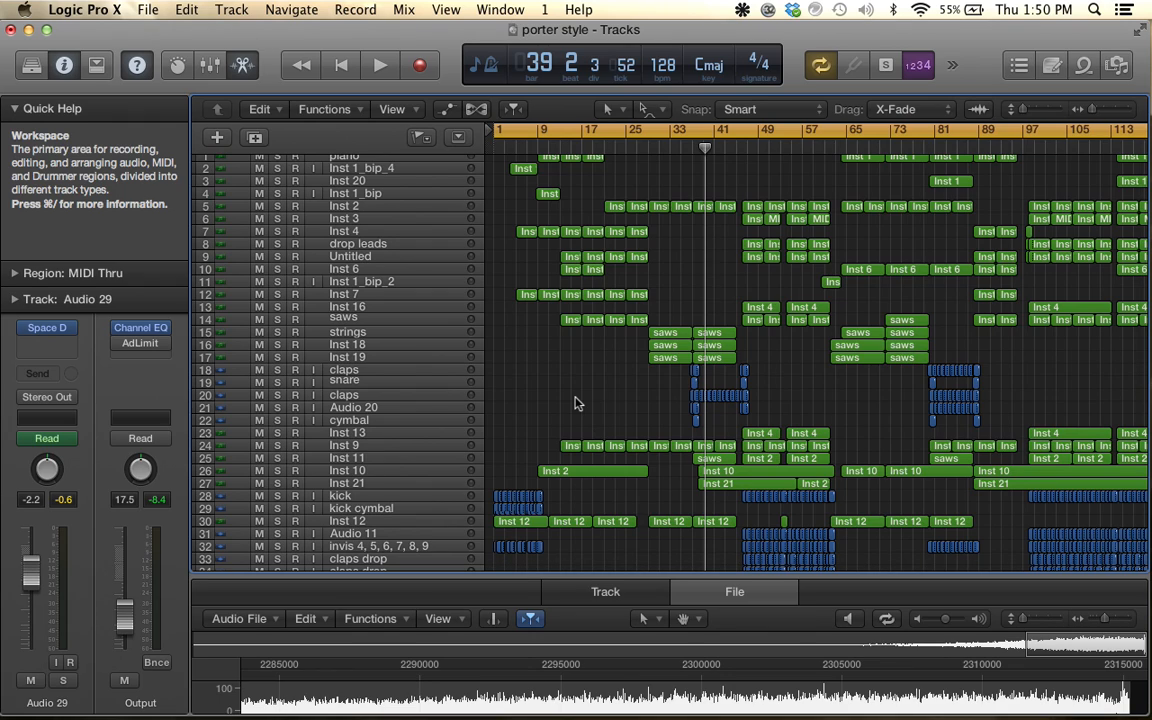
pyautogui.scroll(2, 578, 403)
pyautogui.hscroll(-1, 577, 402)
pyautogui.scroll(1, 577, 402)
pyautogui.scroll(-1, 576, 402)
pyautogui.hscroll(1, 576, 402)
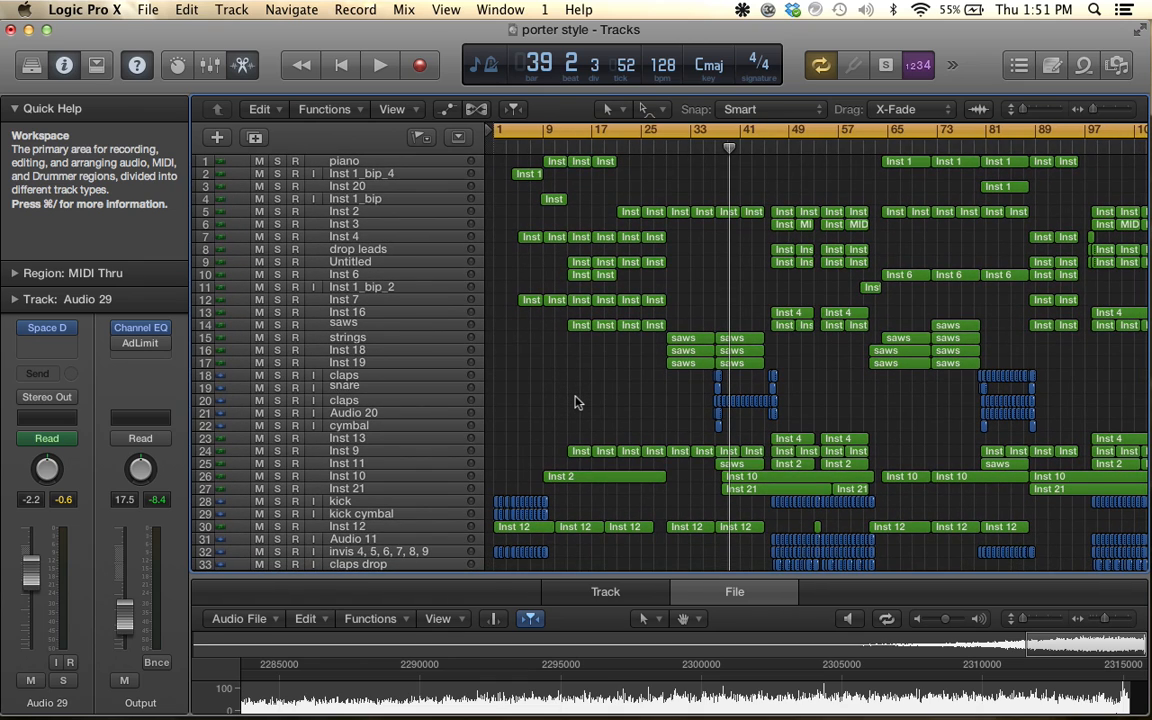
pyautogui.scroll(-2, 595, 401)
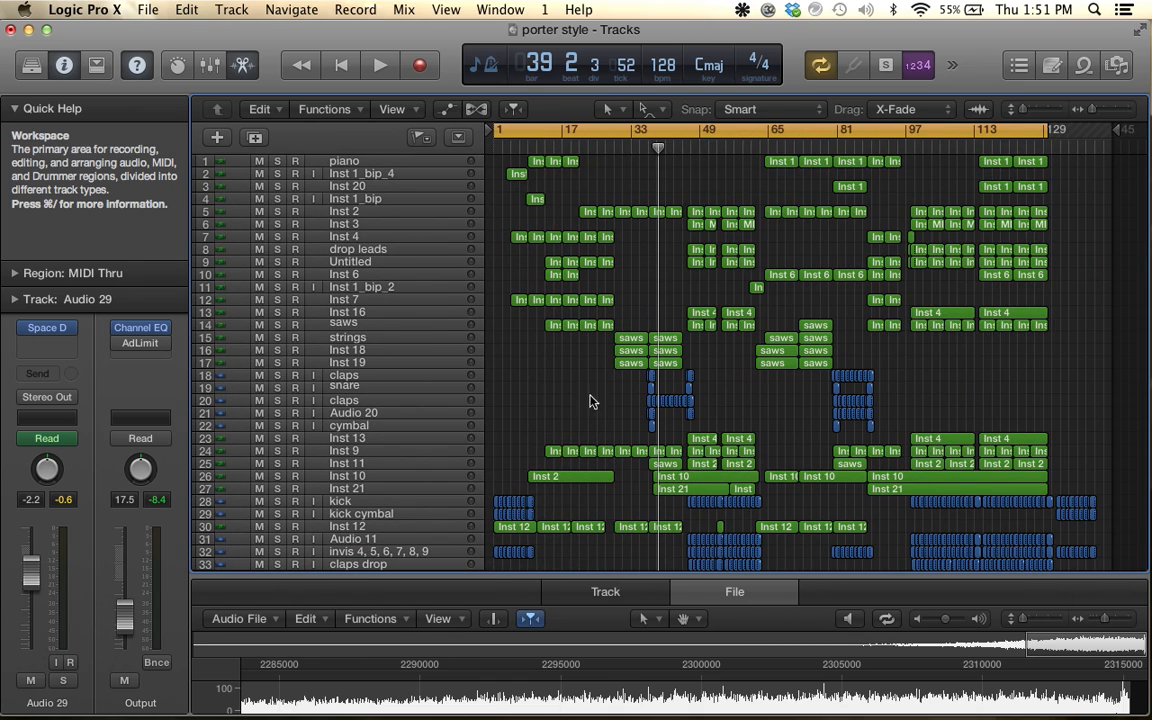
# Play the song from the beginning, review all tracks during playback, and dismiss the system overload alert
pyautogui.press('Return')
pyautogui.press('space')
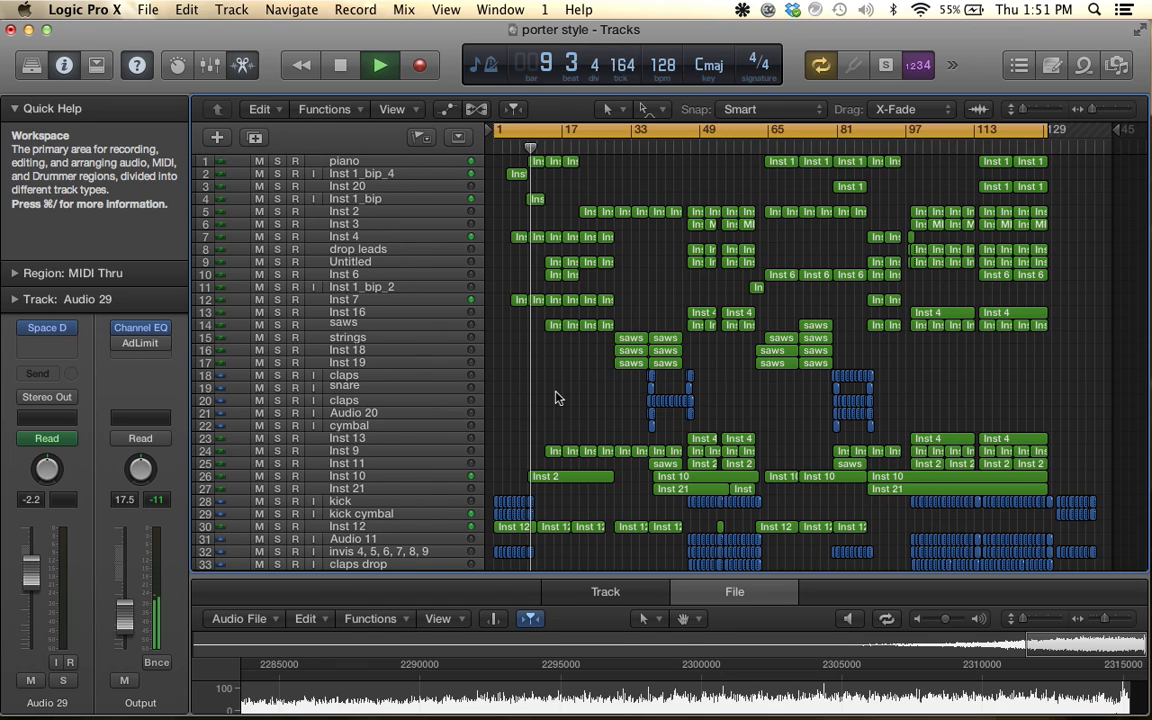
pyautogui.moveTo(1018, 712)
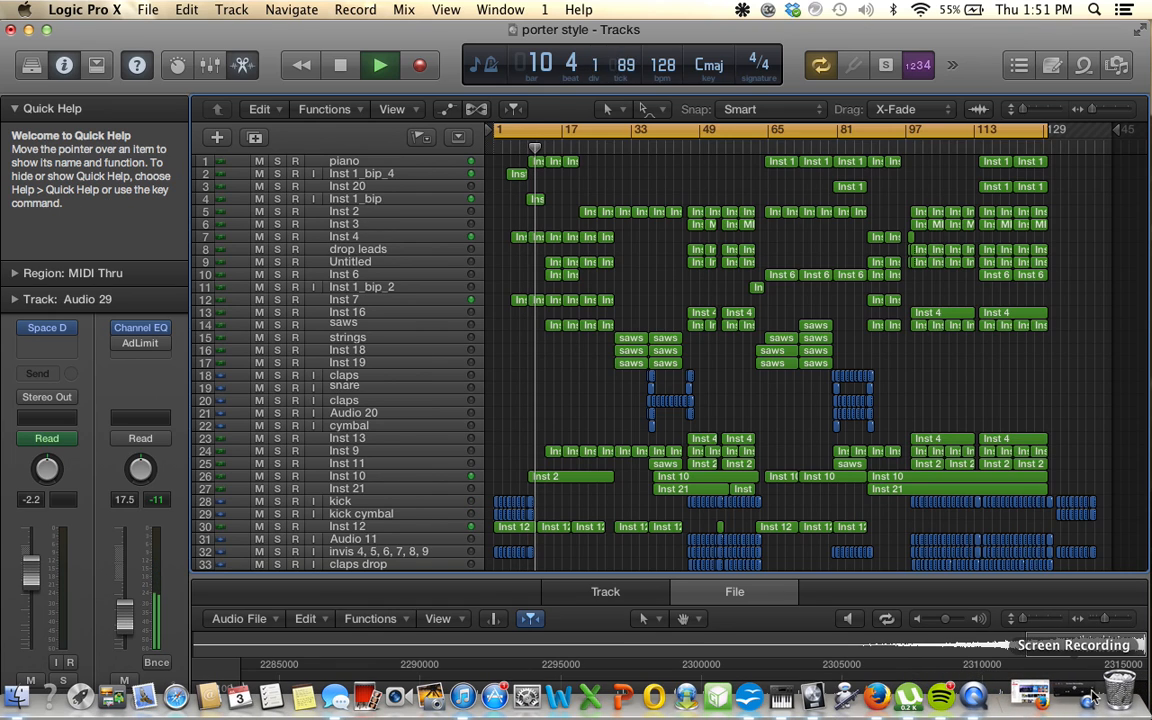
pyautogui.click(1060, 694)
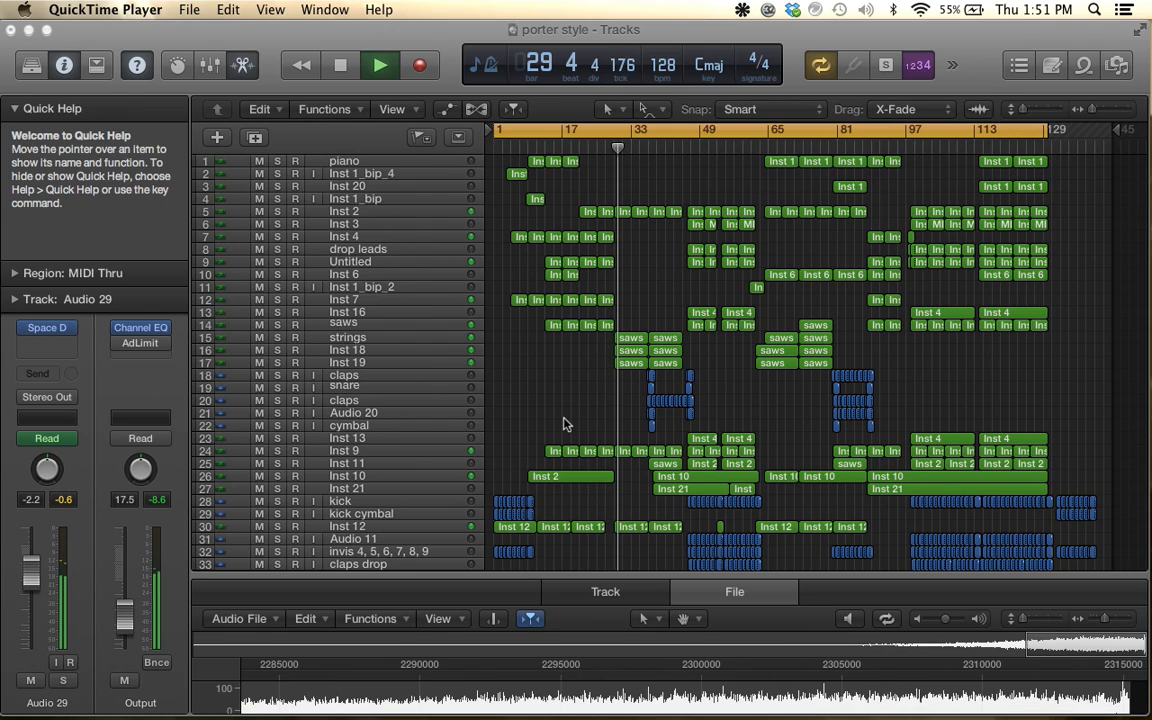
pyautogui.scroll(-4, 432, 465)
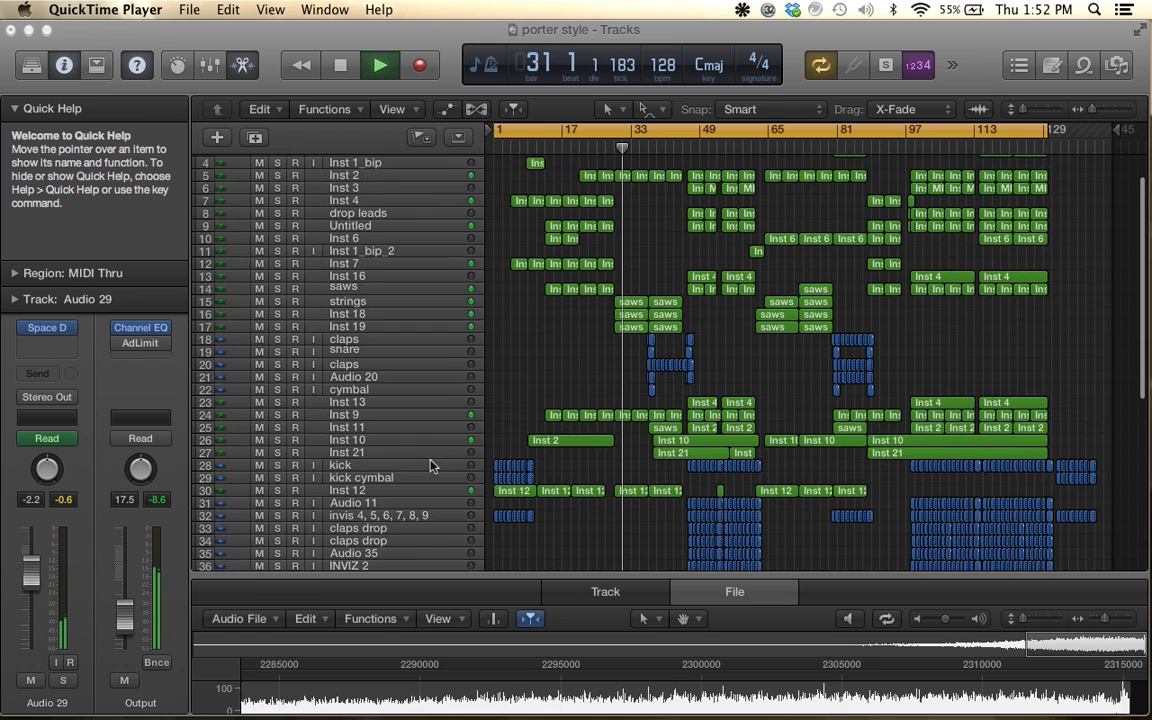
pyautogui.scroll(-6, 432, 465)
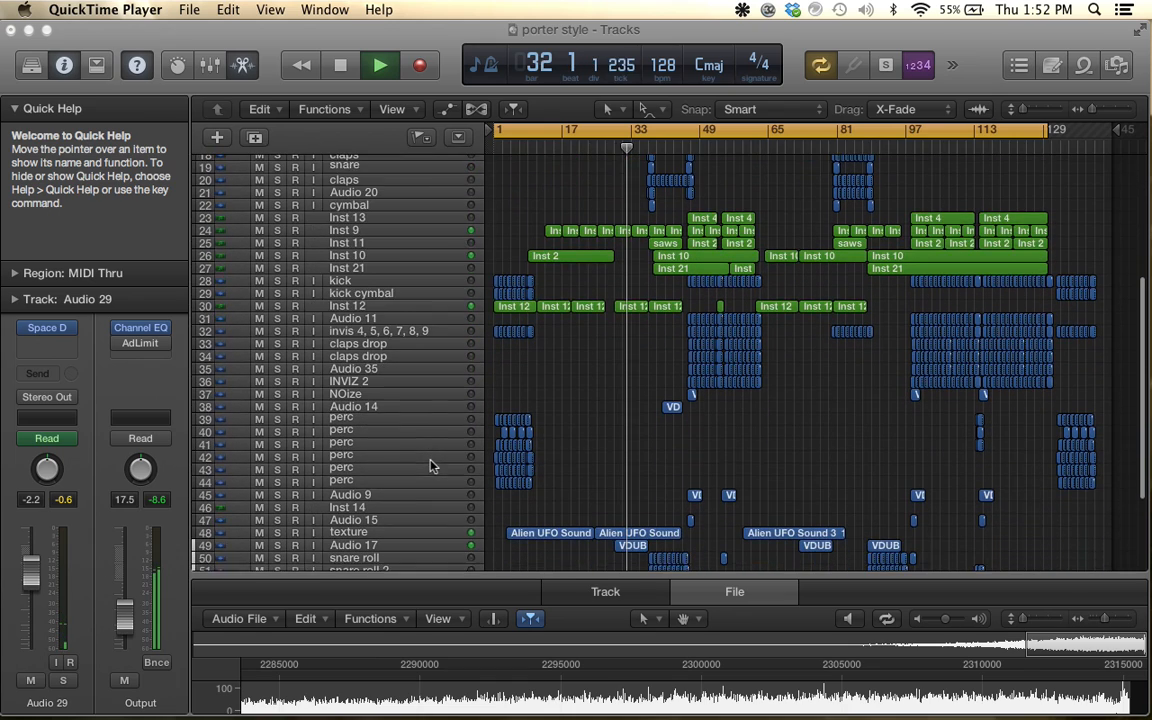
pyautogui.scroll(-3, 432, 465)
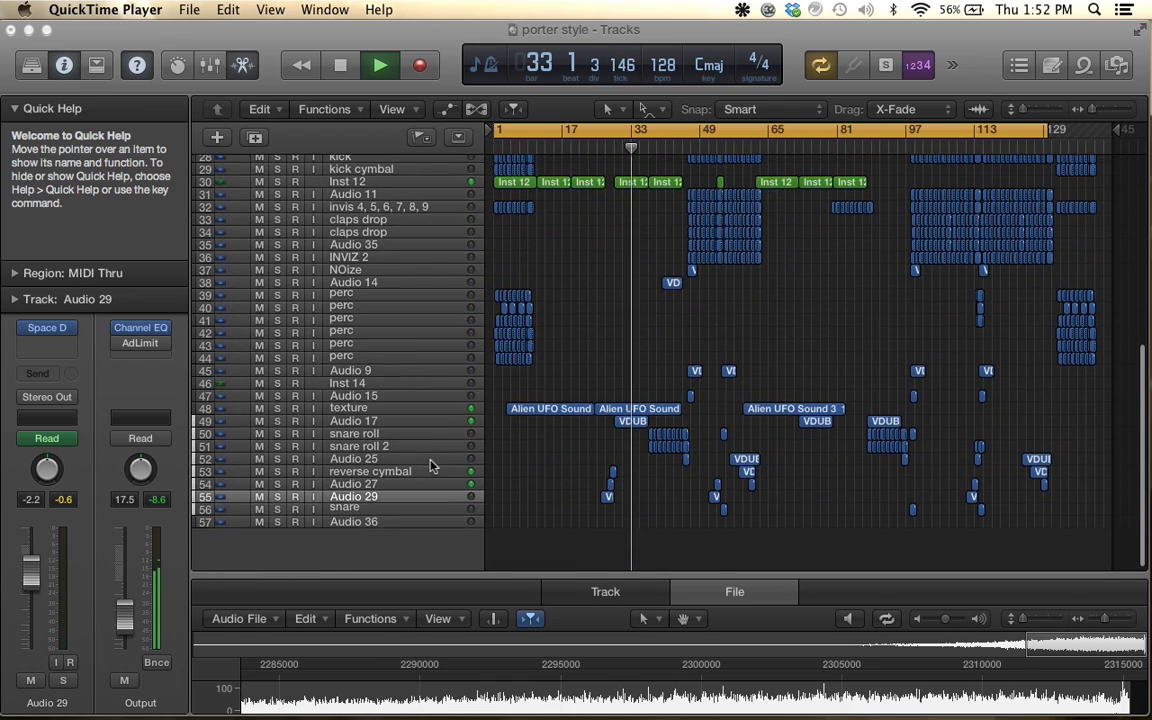
pyautogui.scroll(10, 432, 465)
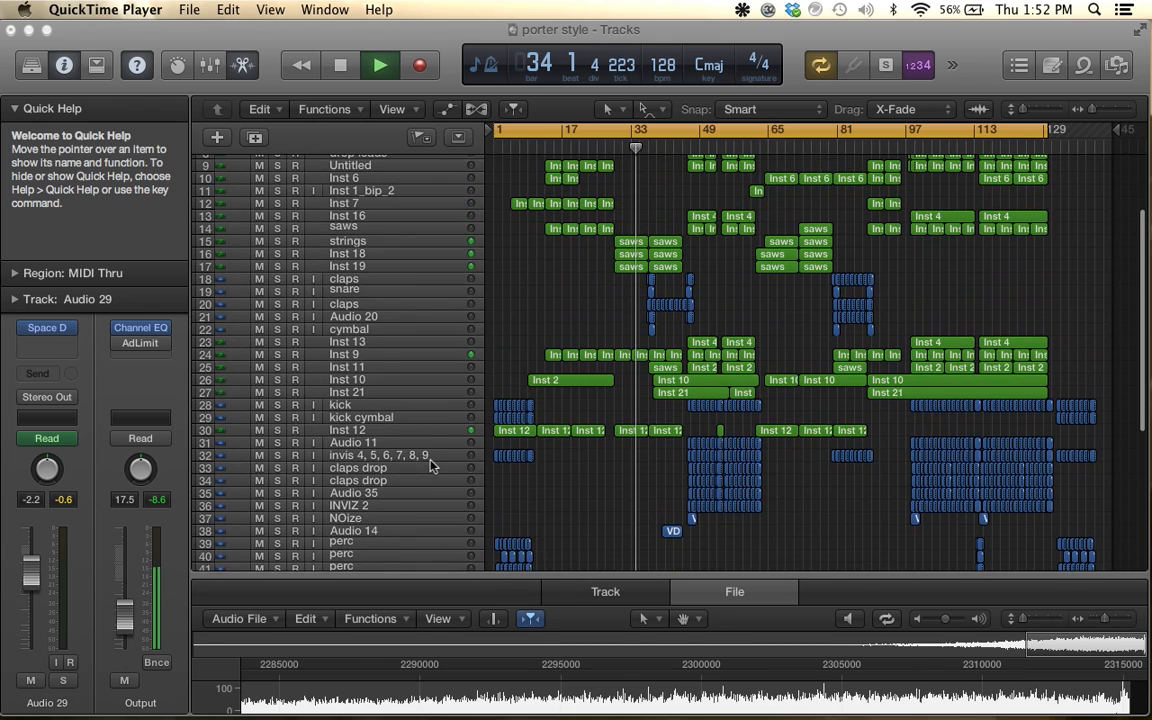
pyautogui.scroll(2, 432, 465)
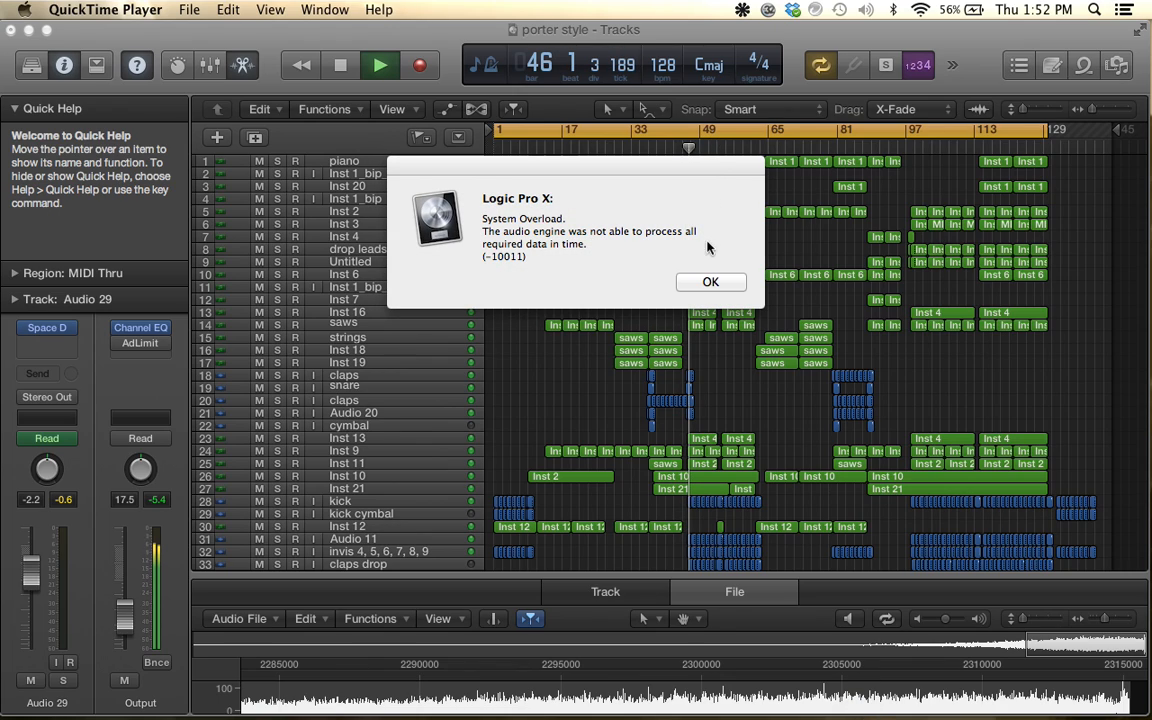
pyautogui.click(705, 285)
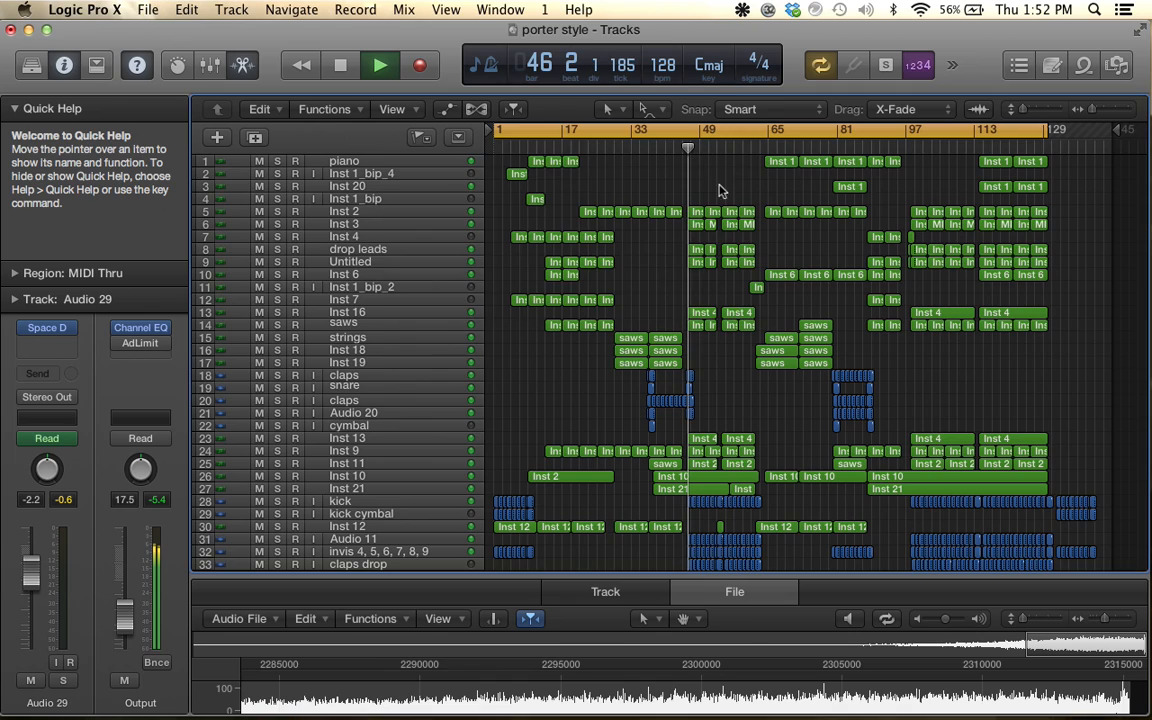
pyautogui.press('super+Right')
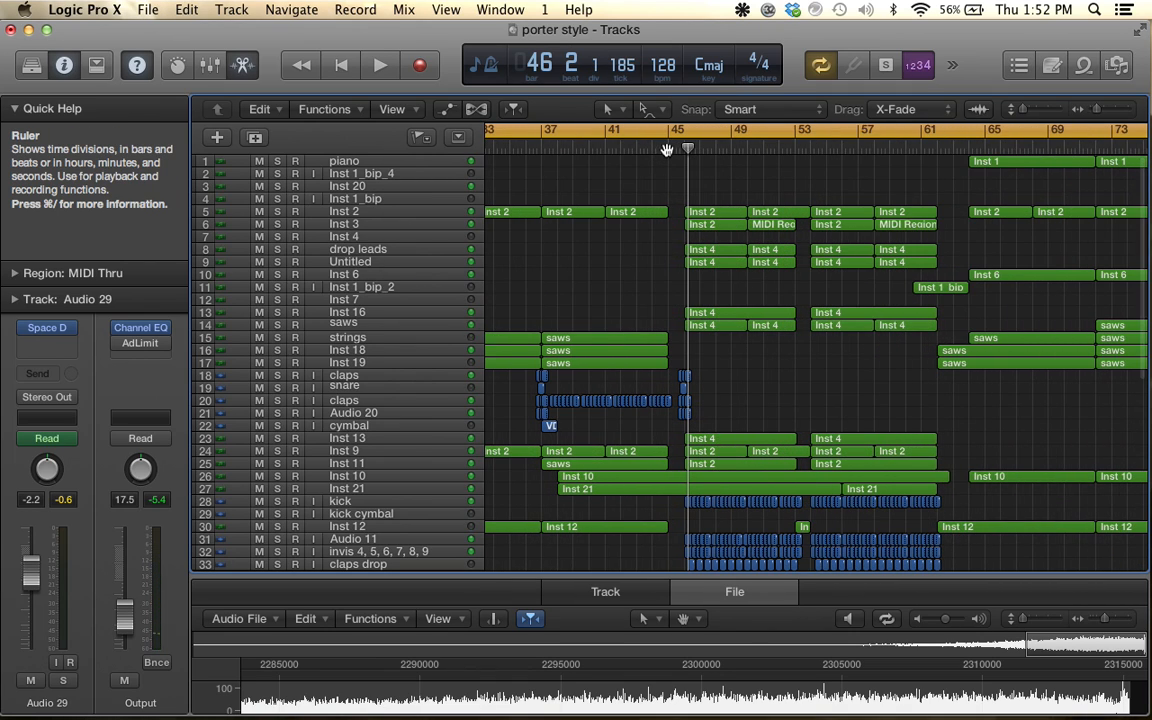
pyautogui.click(668, 150)
pyautogui.press('Return')
pyautogui.press('space')
pyautogui.press('space')
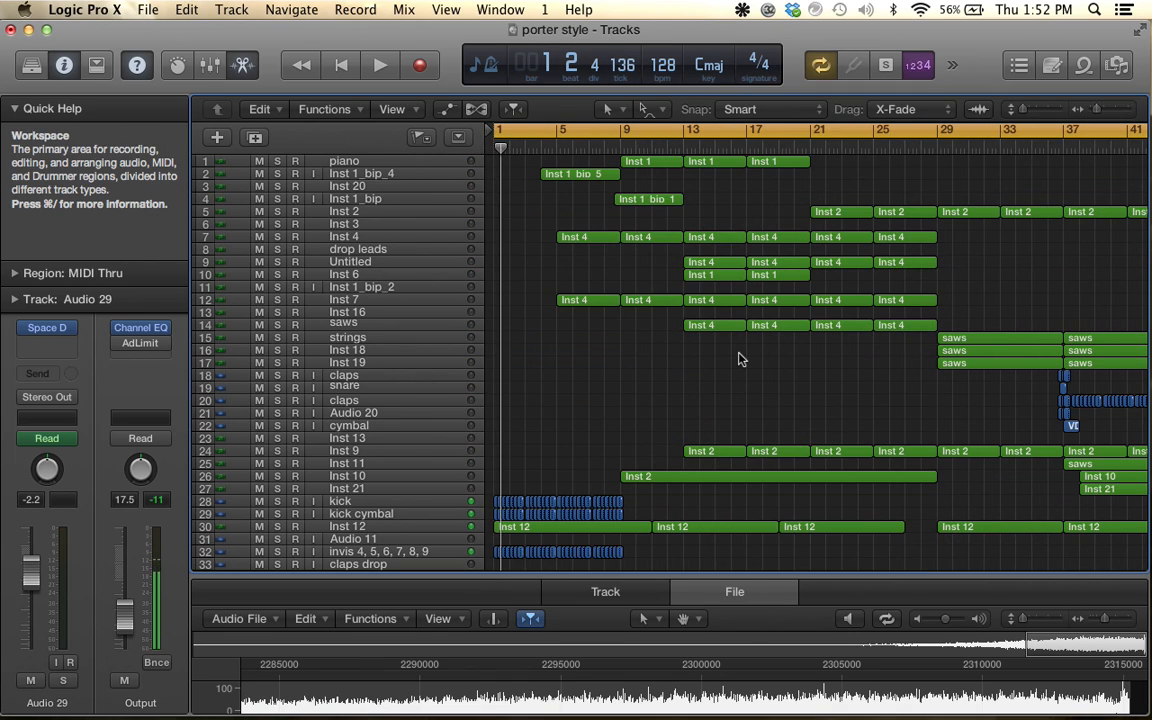
# Turn off cycle mode and play the song from bar 45, just before the drop
pyautogui.press('super+Left')
pyautogui.click(786, 134)
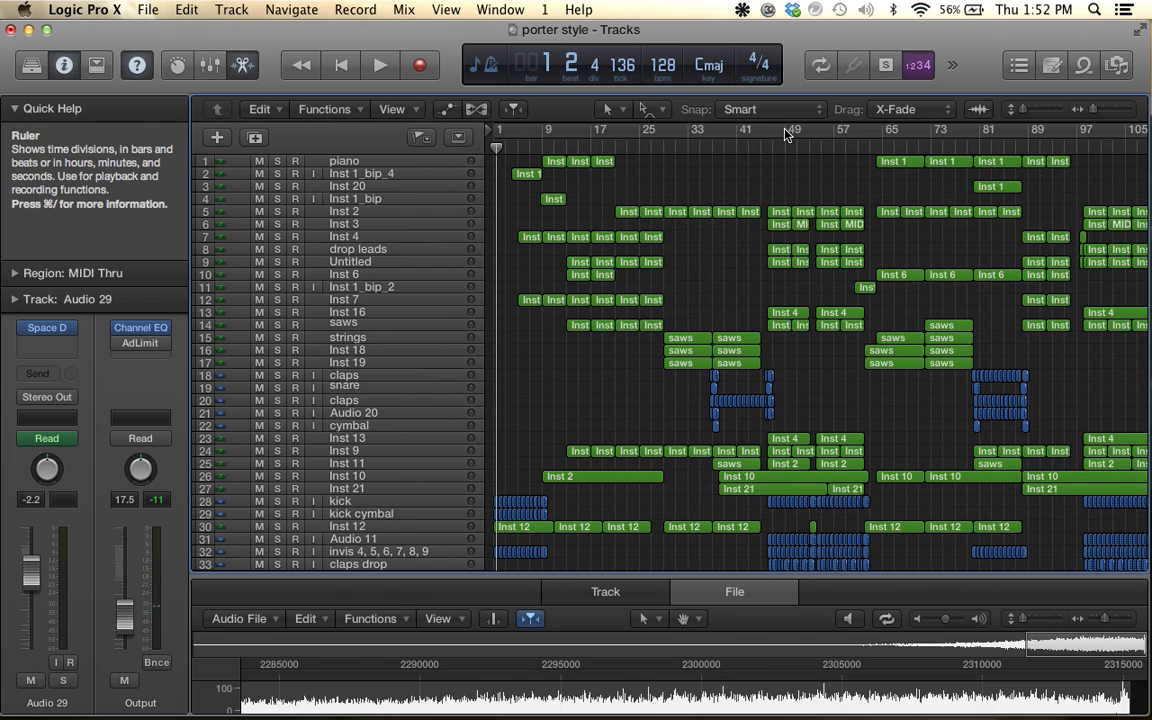
pyautogui.click(760, 150)
pyautogui.press('space')
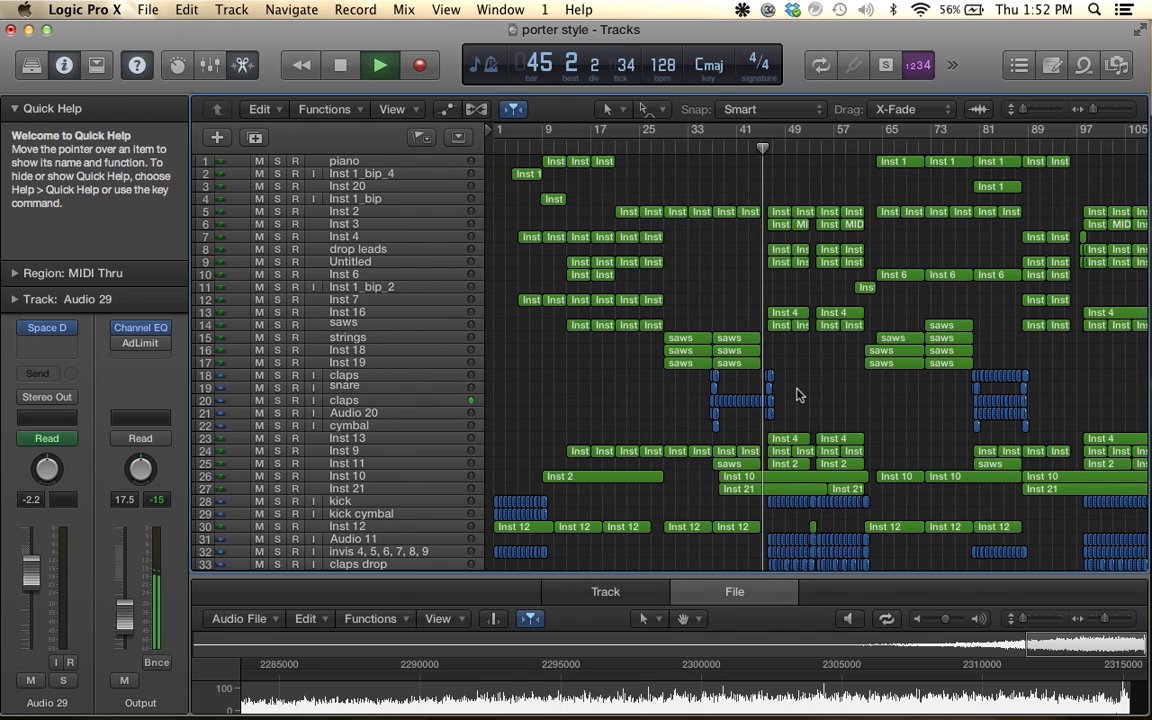
pyautogui.press('super+Right')
pyautogui.press('super+Right')
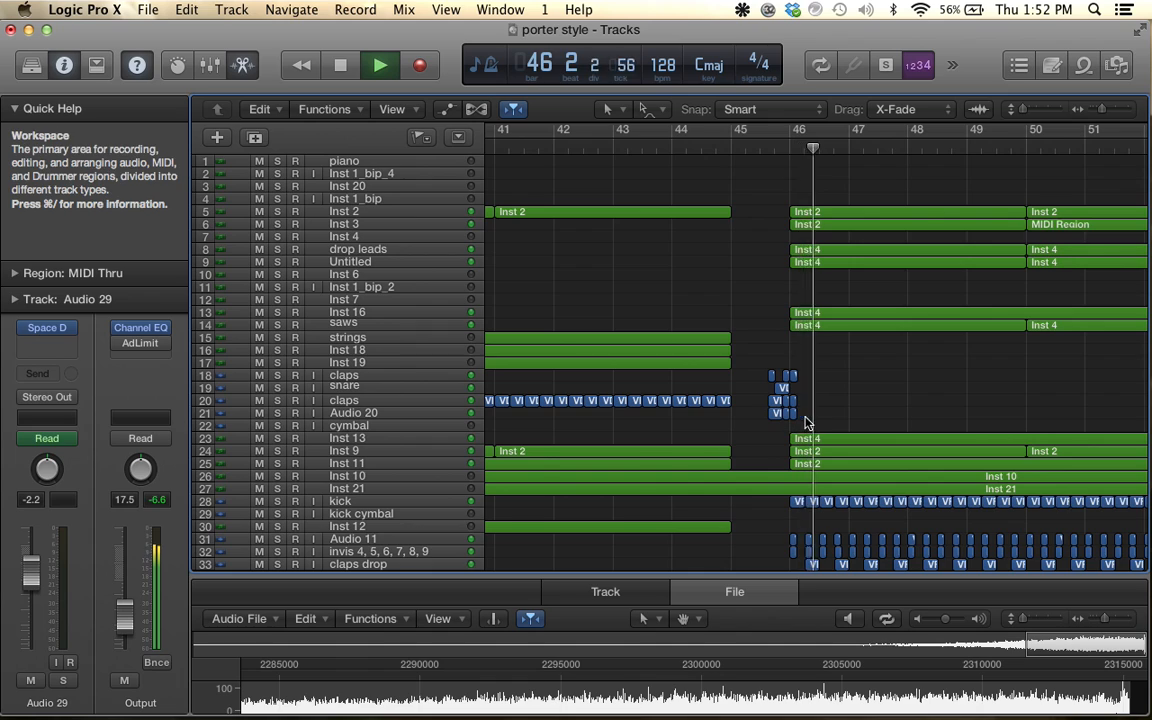
pyautogui.press('super+Left')
pyautogui.press('super+Left')
pyautogui.press('super+Left')
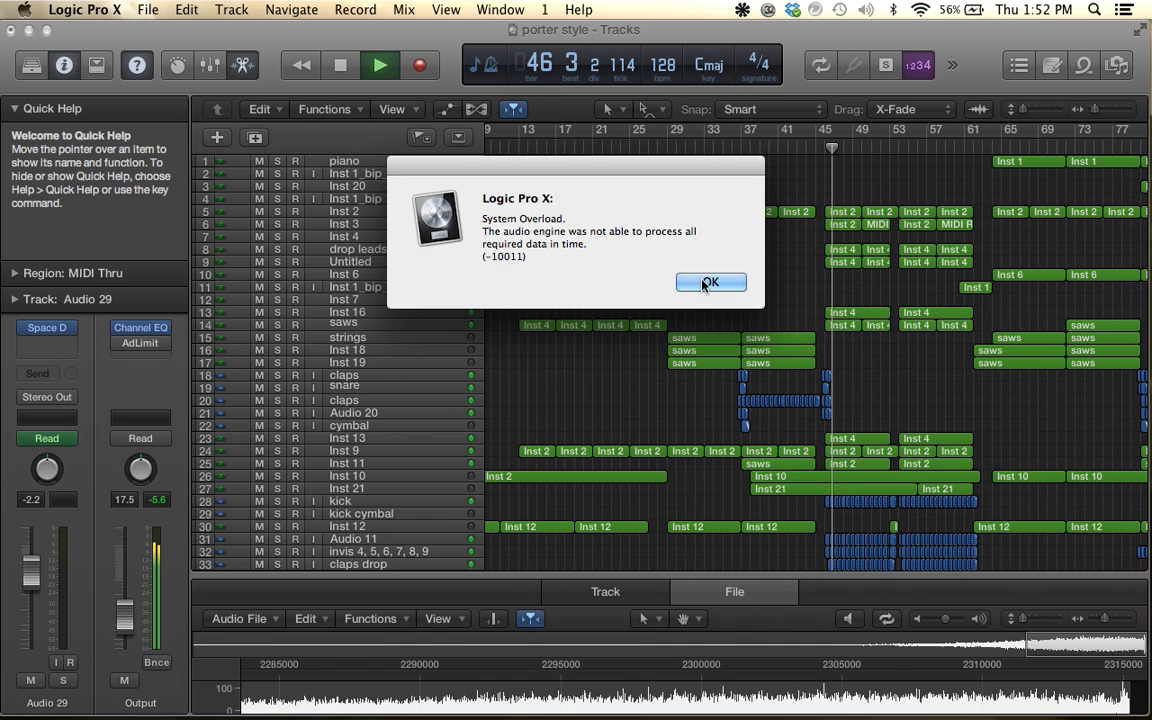
# Dismiss the overload alert and replay the drop from just before bar 46, following its regions through the arrangement
pyautogui.click(645, 260)
pyautogui.moveTo(825, 152); pyautogui.dragTo(820, 153)
pyautogui.press('super+Right')
pyautogui.press('super+Right')
pyautogui.press('super+Right')
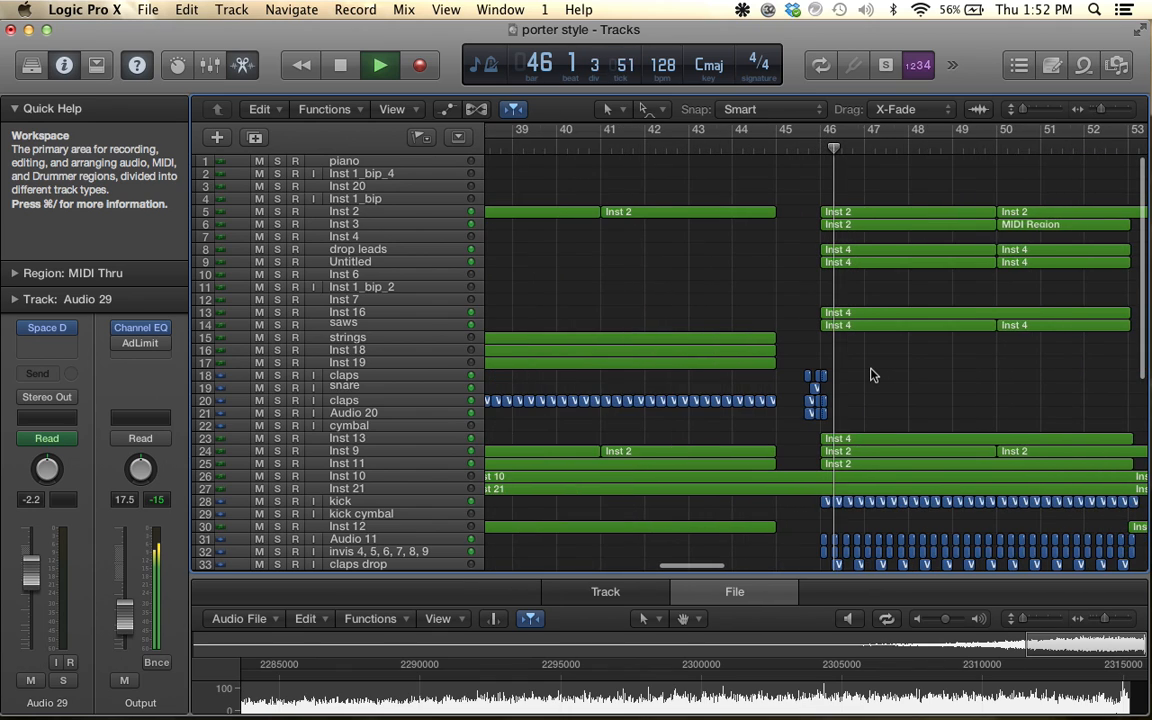
pyautogui.press('super+Left')
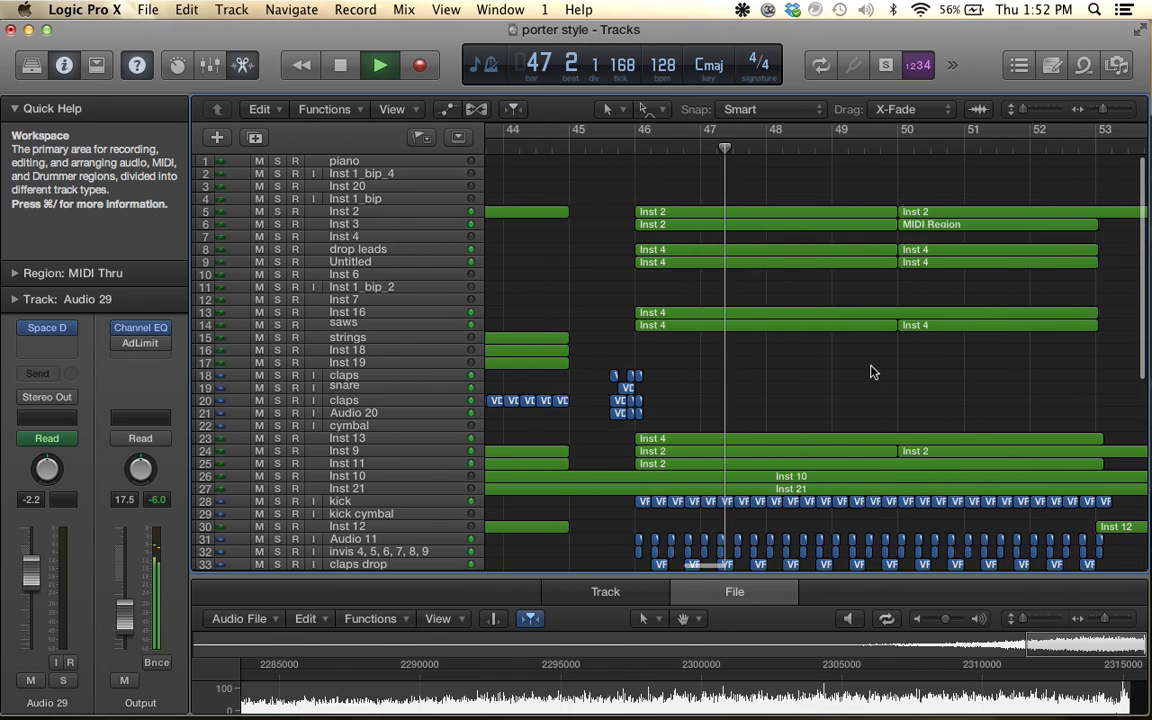
pyautogui.press('super+Left')
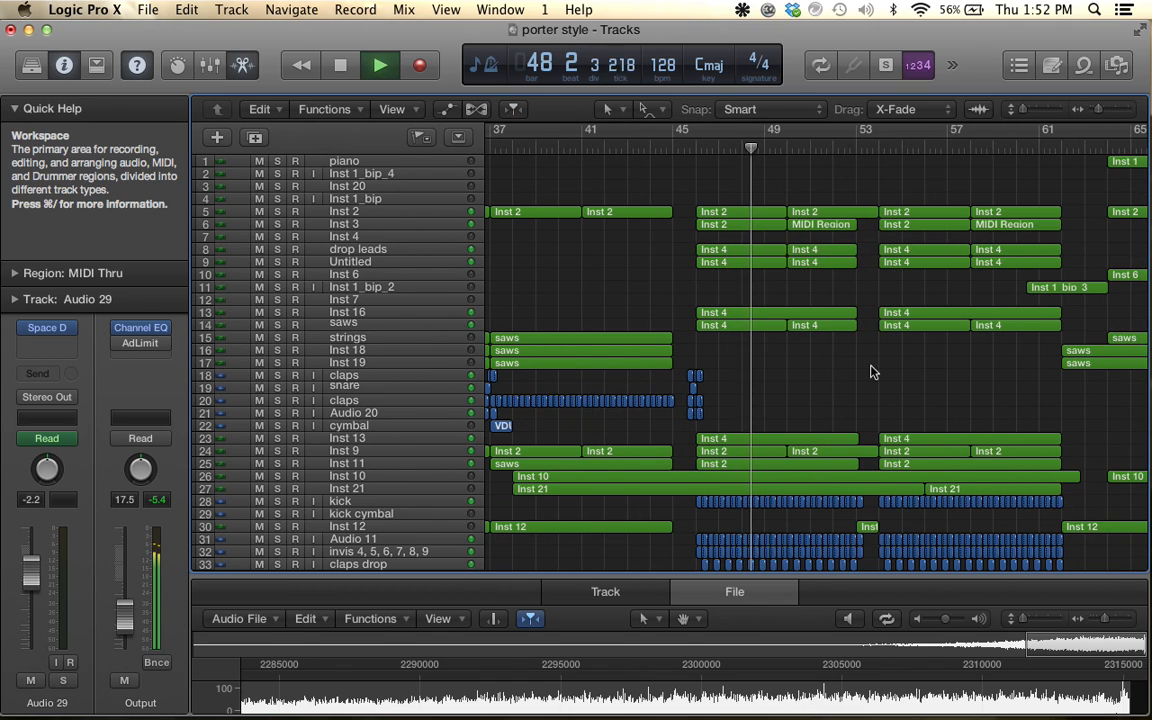
pyautogui.press('super+Left')
pyautogui.press('super+Left')
pyautogui.press('super+Left')
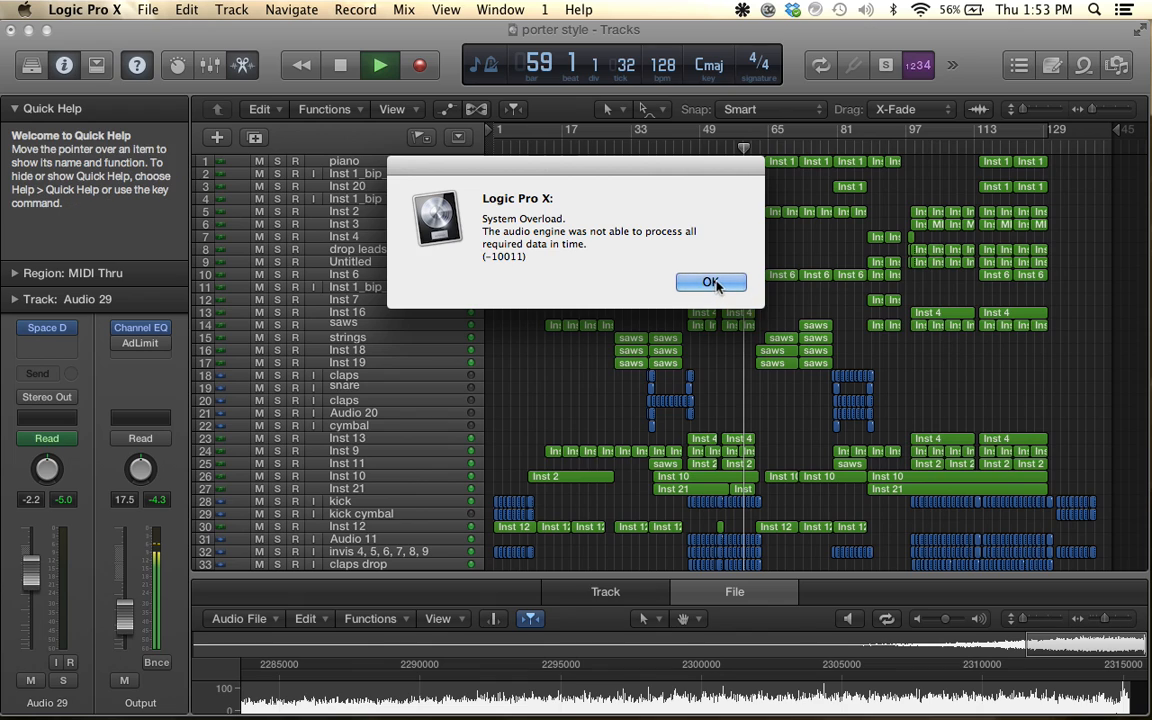
# Dismiss the overload alert and examine the regions of the section after the drop, around bars 61 to 81
pyautogui.click(710, 283)
pyautogui.press('super+Right')
pyautogui.press('super+Right')
pyautogui.press('super+Right')
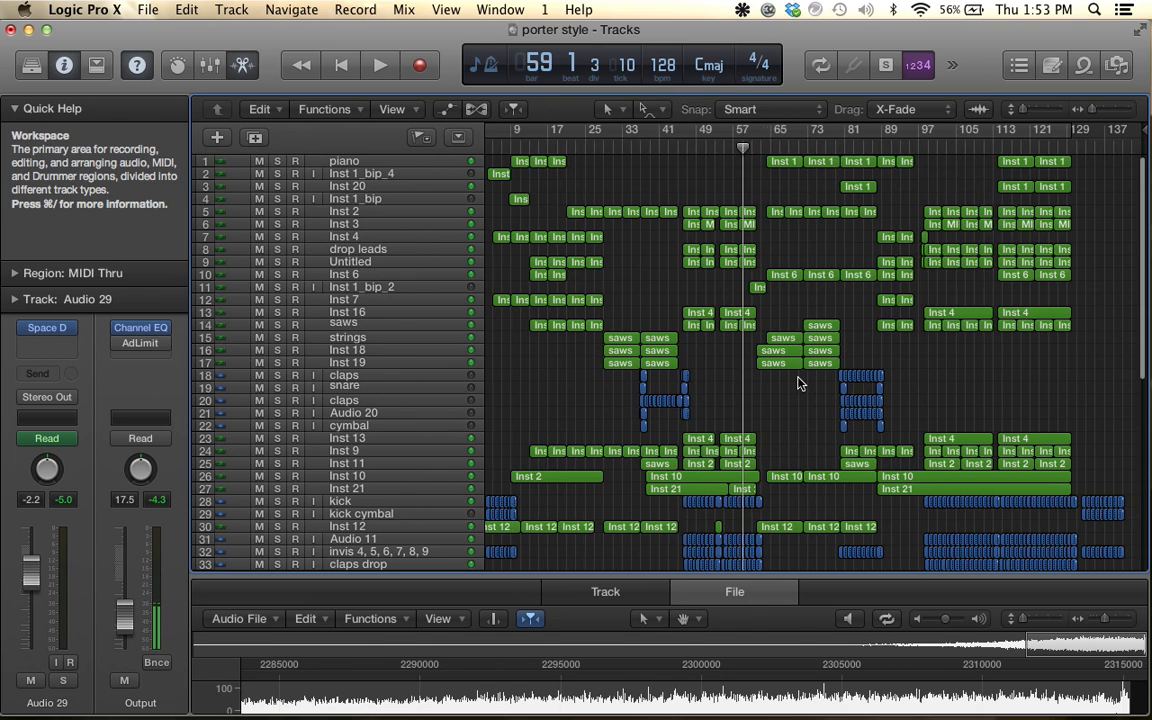
pyautogui.hscroll(3, 777, 386)
pyautogui.scroll(-10, 777, 386)
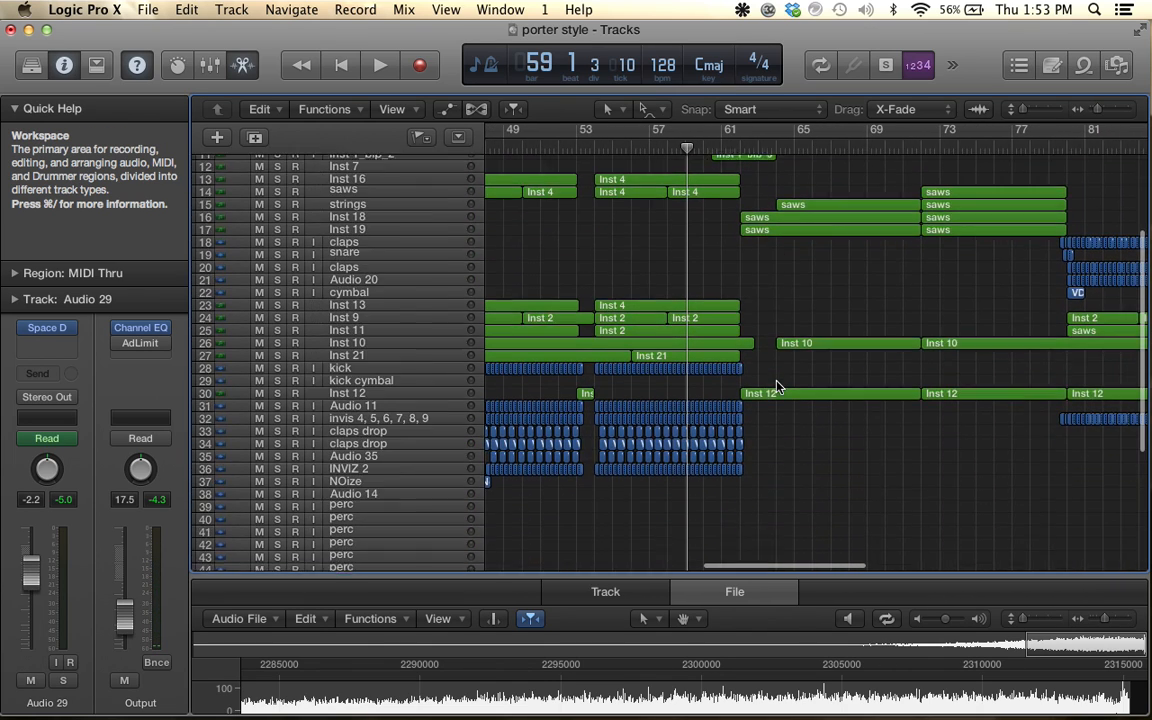
# Play the song from bar 59 through the breakdown and build-up into the second drop, and dismiss the system overload alert
pyautogui.scroll(5, 777, 386)
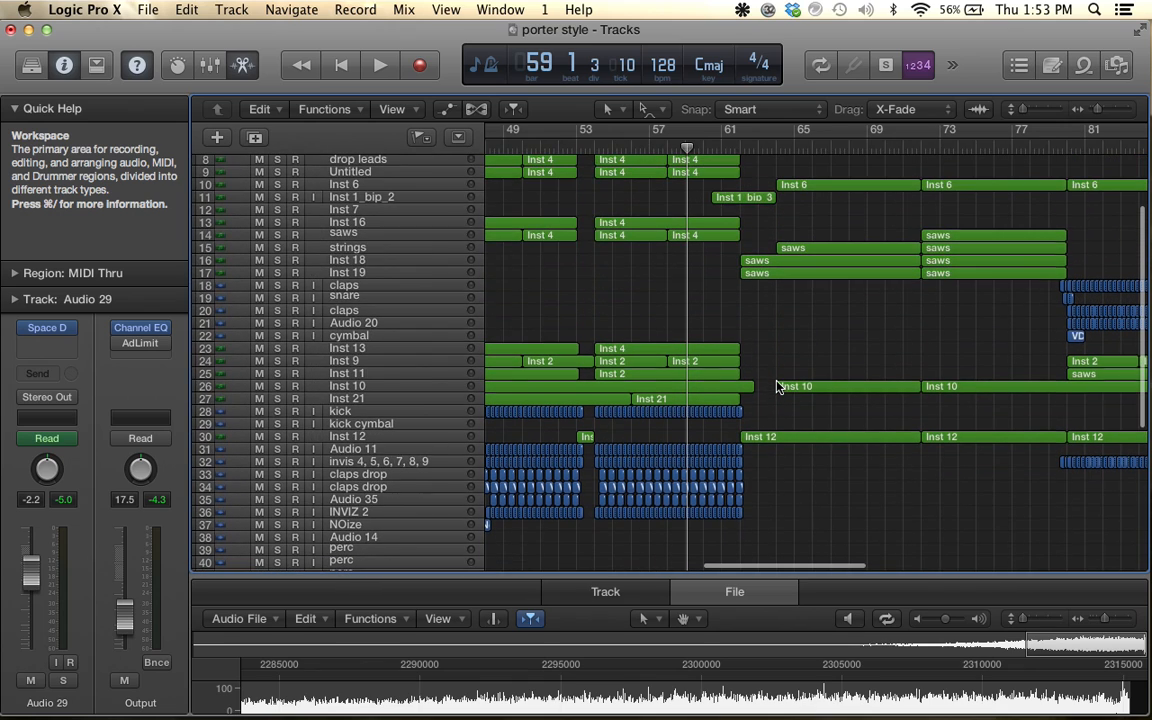
pyautogui.press('space')
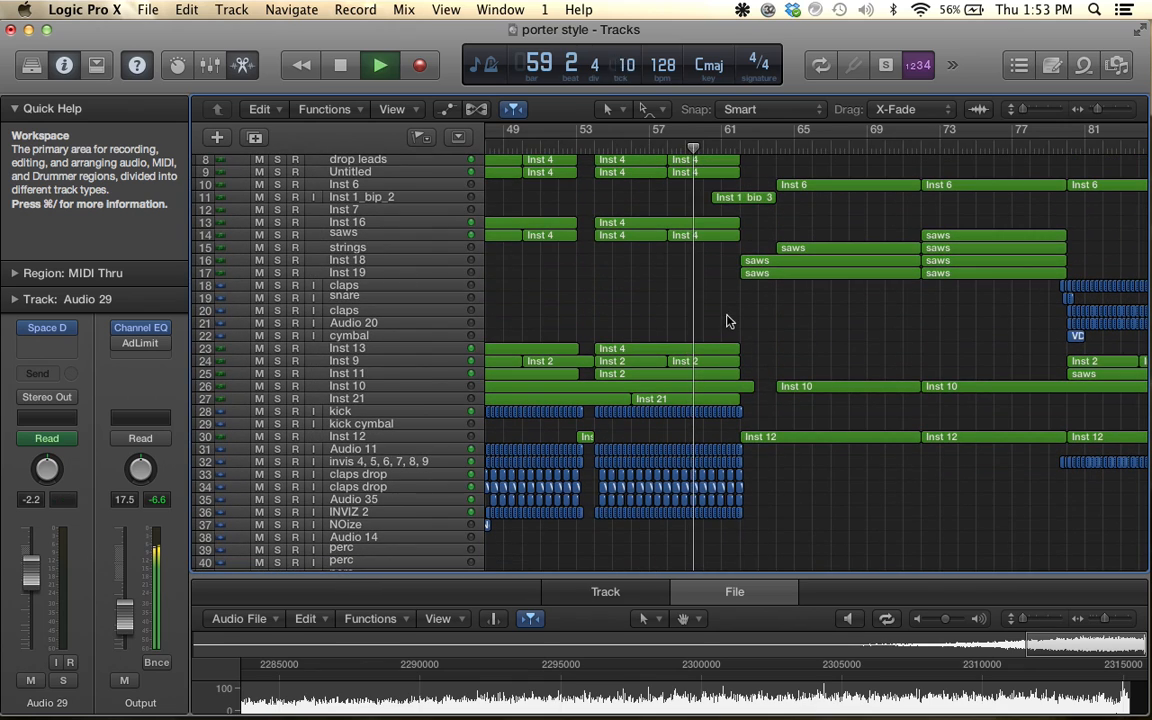
pyautogui.scroll(1, 628, 314)
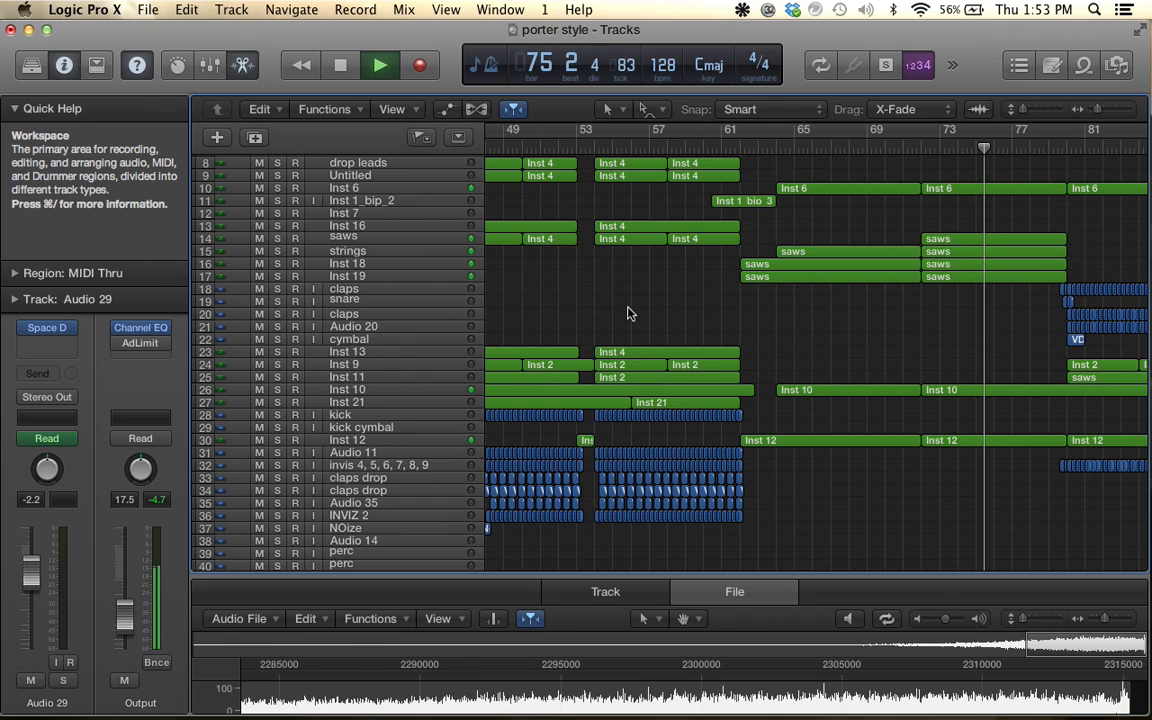
pyautogui.hscroll(3, 628, 313)
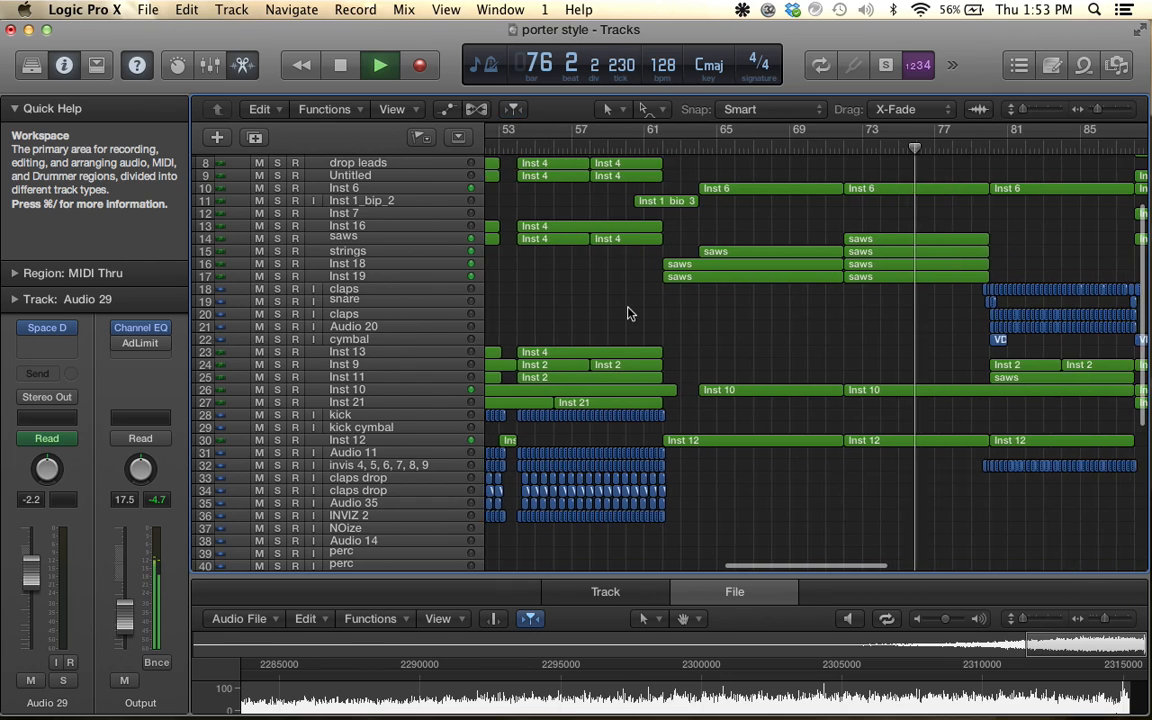
pyautogui.scroll(-1, 628, 313)
pyautogui.scroll(-3, 628, 313)
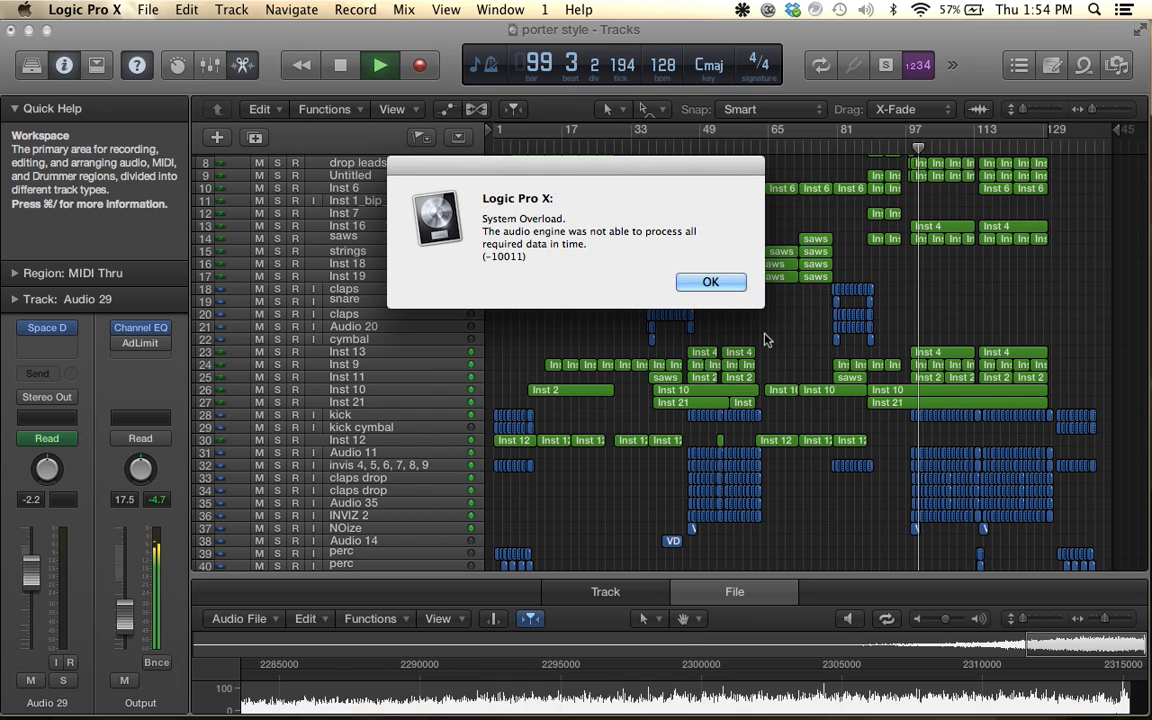
pyautogui.click(710, 282)
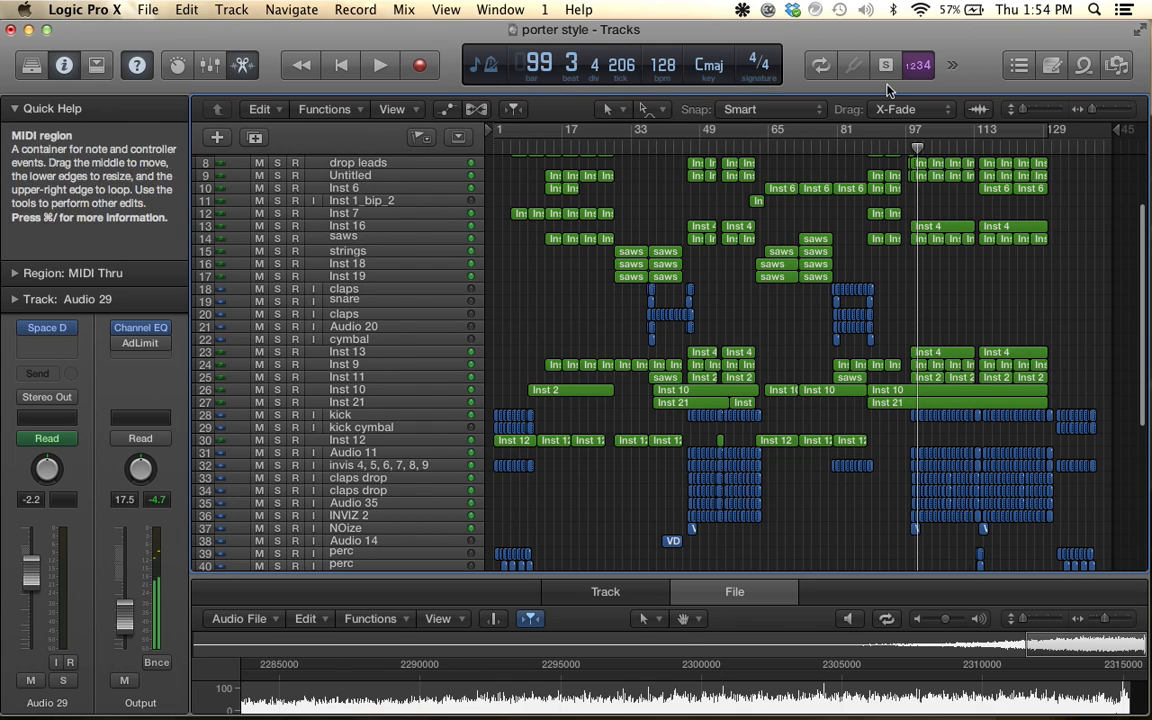
# Examine the tracks across the whole arrangement, including the regions around bars 81 to 109
pyautogui.scroll(-10, 817, 383)
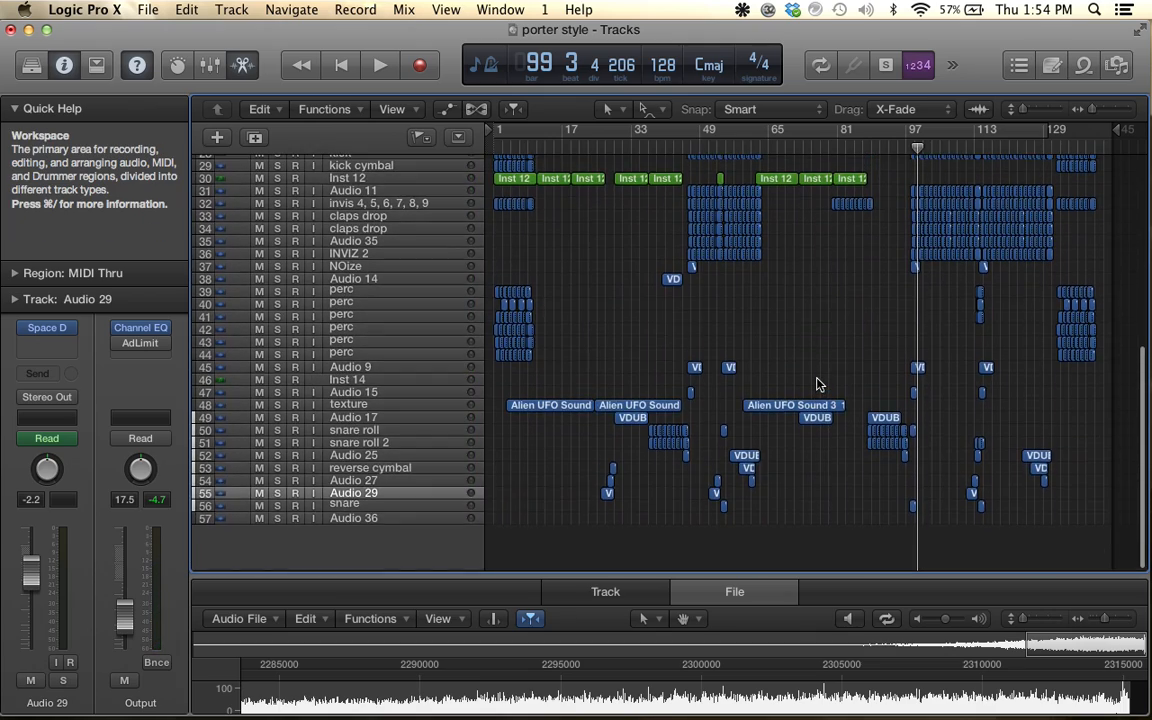
pyautogui.scroll(10, 818, 384)
pyautogui.press('super+Right')
pyautogui.press('super+Right')
pyautogui.press('super+Right')
pyautogui.press('super+Right')
pyautogui.press('super+Right')
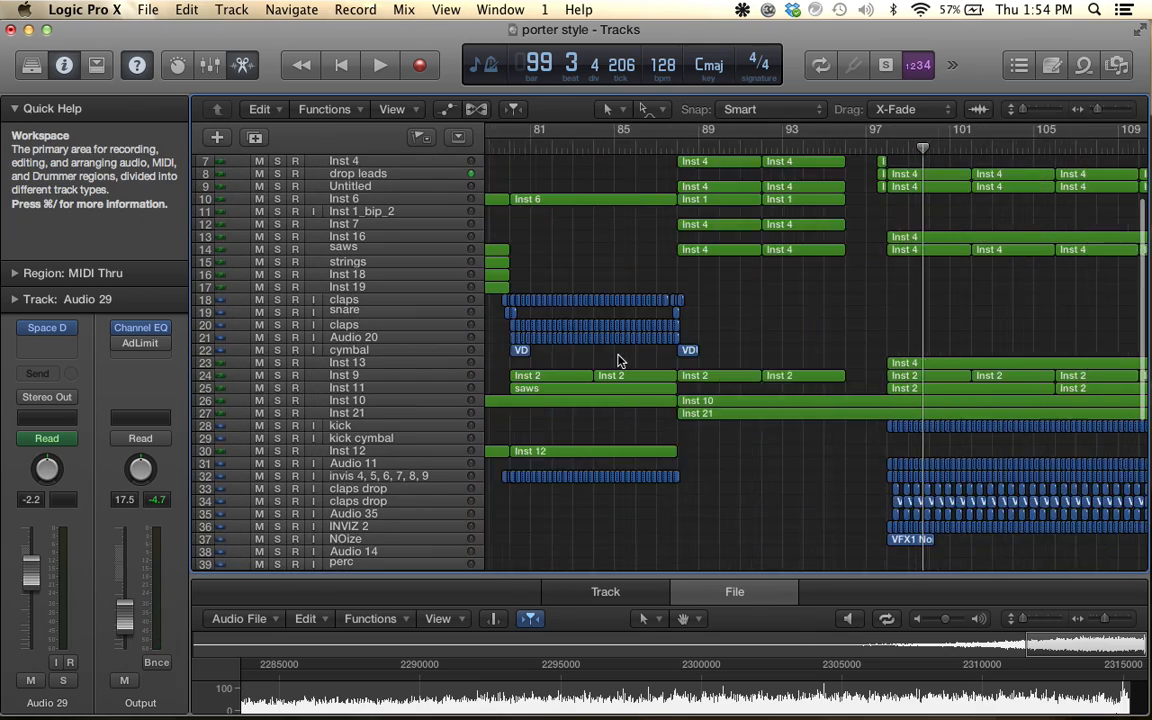
pyautogui.press('super+Left')
pyautogui.press('super+Left')
pyautogui.press('super+Left')
pyautogui.press('super+Left')
pyautogui.press('super+Left')
pyautogui.scroll(3, 618, 360)
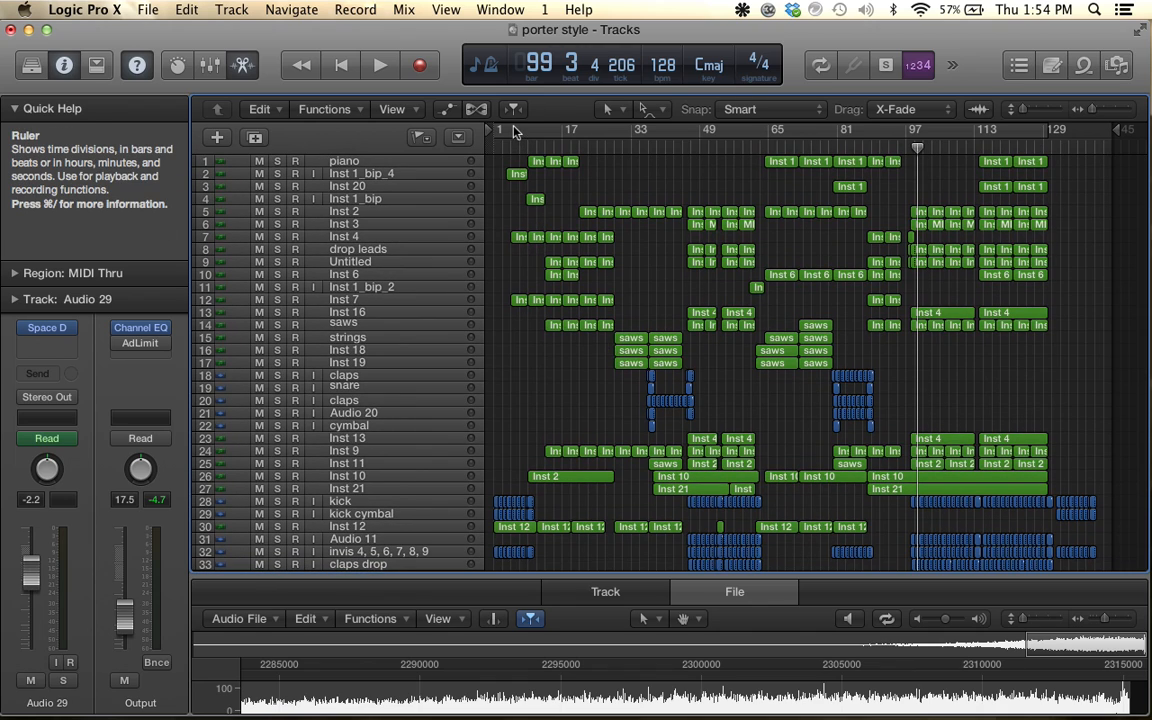
# Turn on cycle mode from bar 1 and examine the intro's kick, bass and percussion tracks
pyautogui.press('super+Right')
pyautogui.press('super+Right')
pyautogui.press('super+Right')
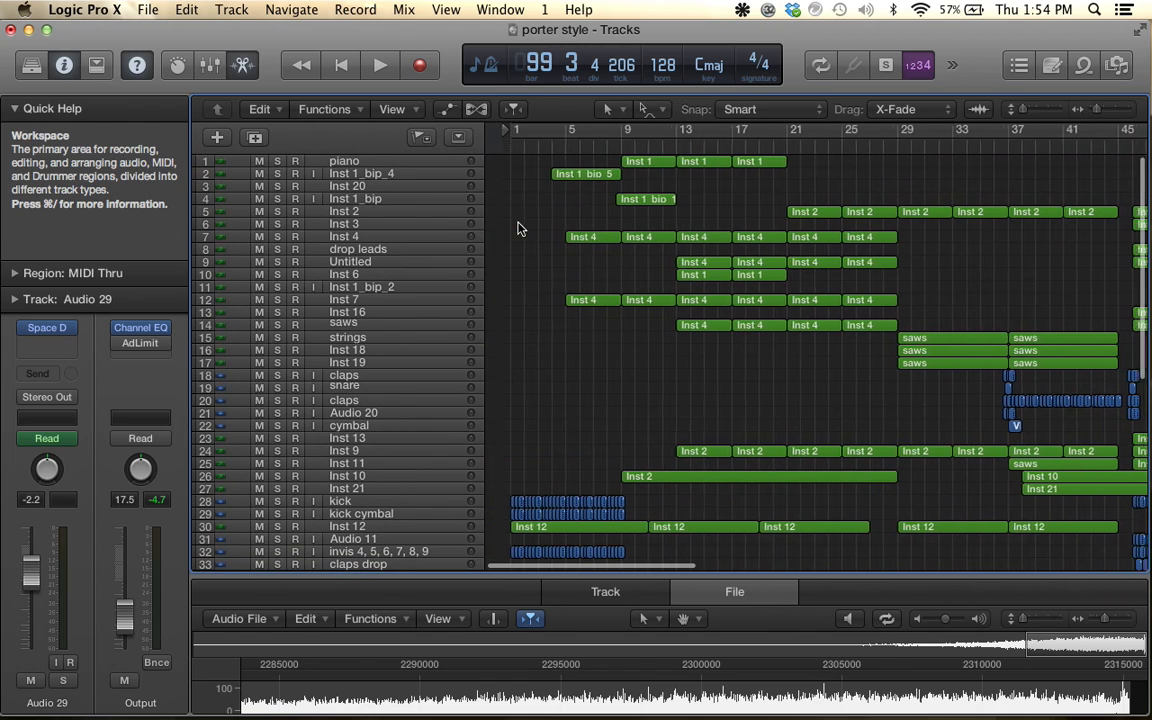
pyautogui.click(531, 133)
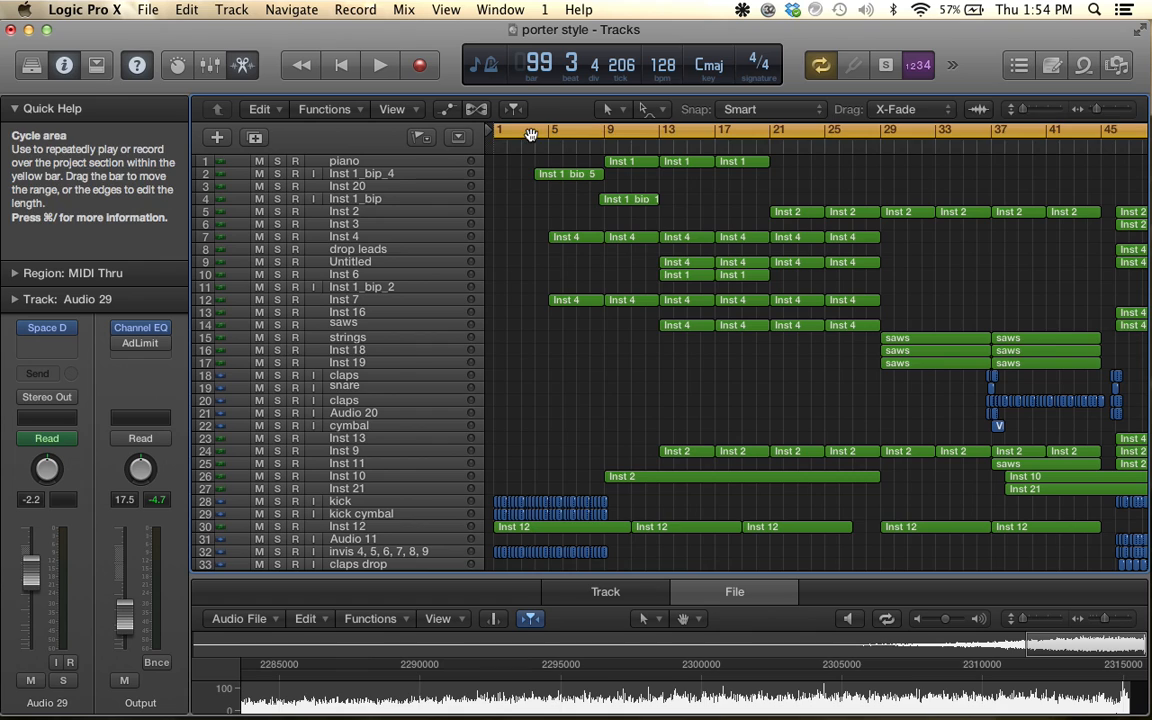
pyautogui.scroll(-10, 570, 420)
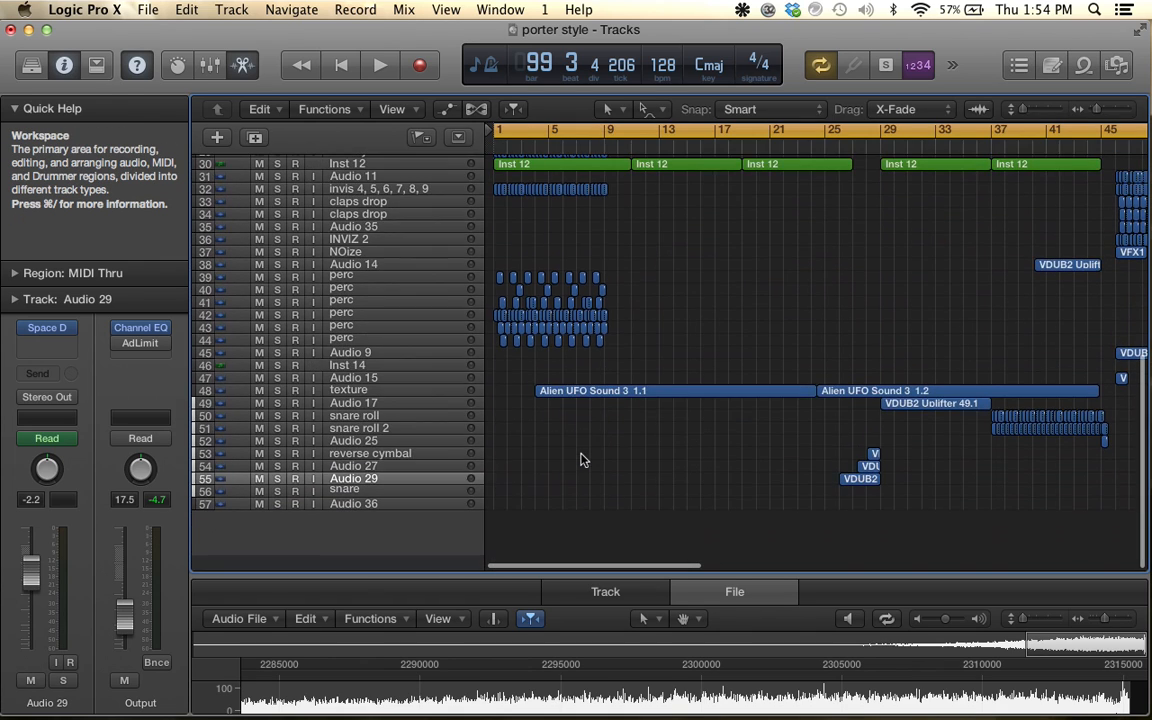
pyautogui.scroll(5, 583, 460)
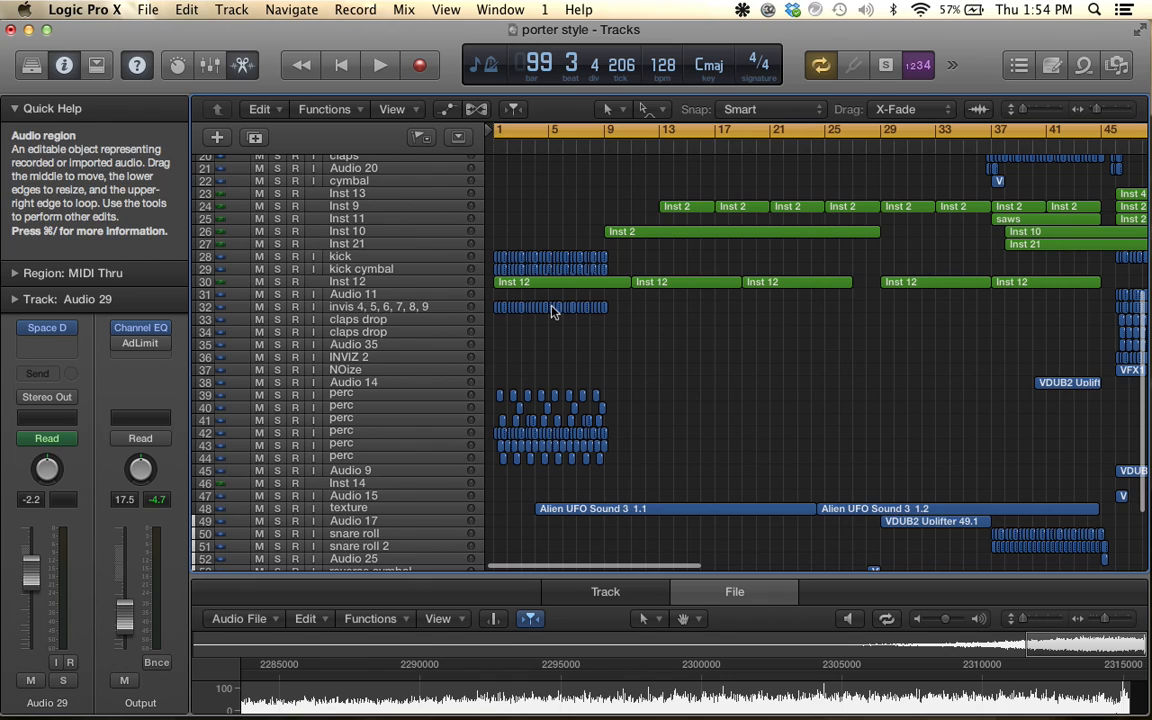
# Play the opening bars of the intro from bar 1, and stop playback around bar 3
pyautogui.press('space')
pyautogui.press('super+Right')
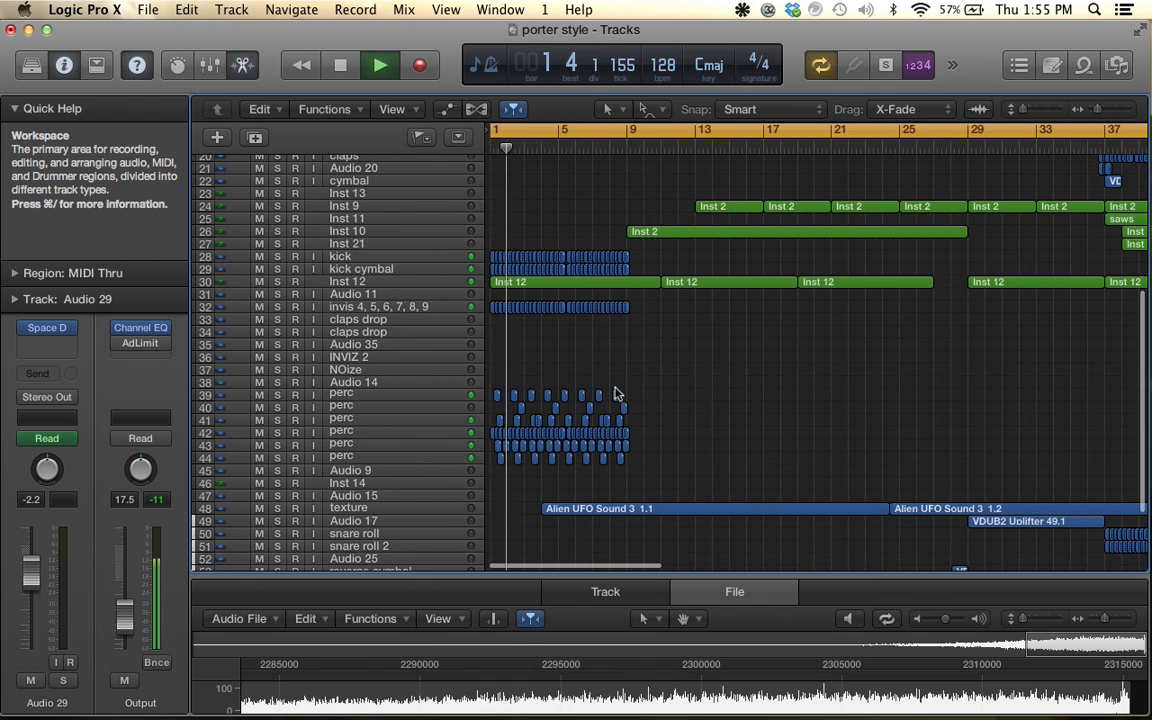
pyautogui.press('super+Right')
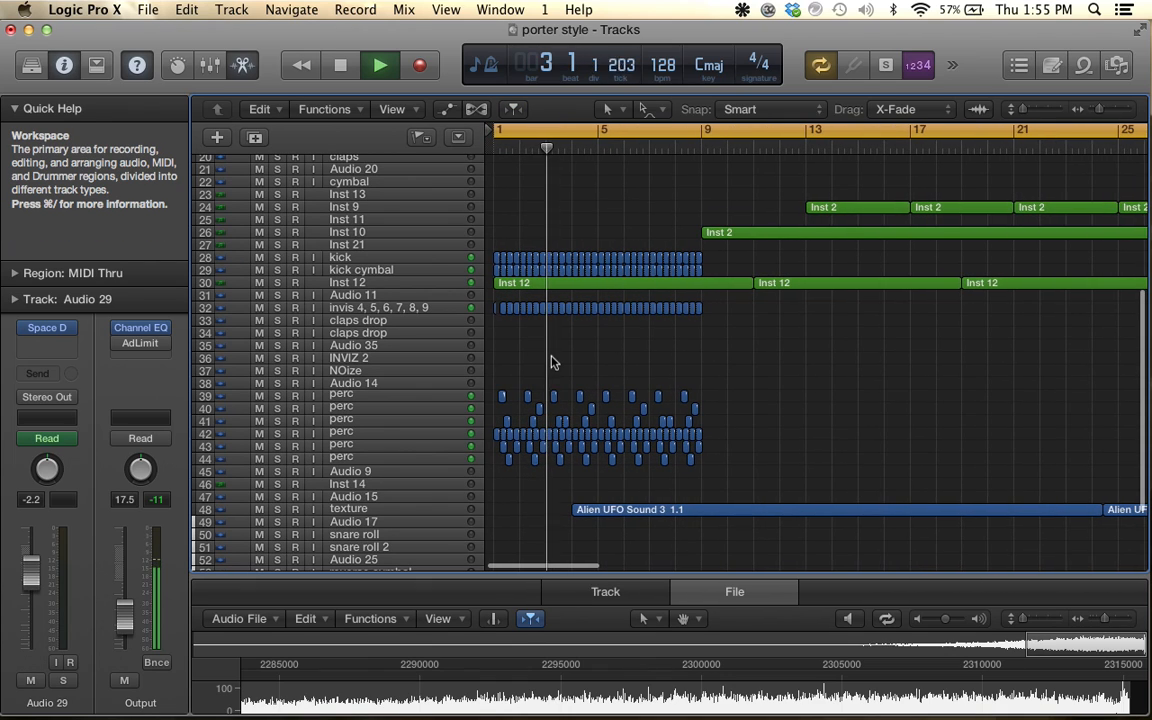
pyautogui.press('space')
# Select the first perc track and solo perc tracks 39, 40 and 41
pyautogui.press('super+Right')
pyautogui.press('super+Right')
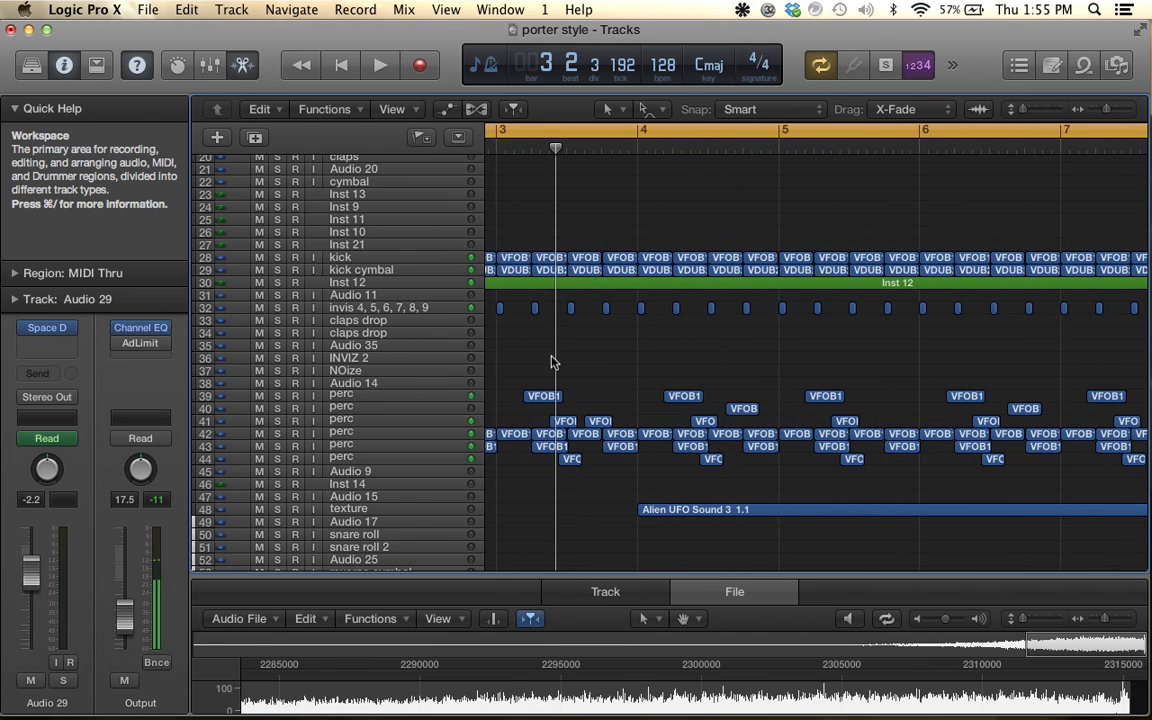
pyautogui.hscroll(-5, 560, 350)
pyautogui.click(342, 396)
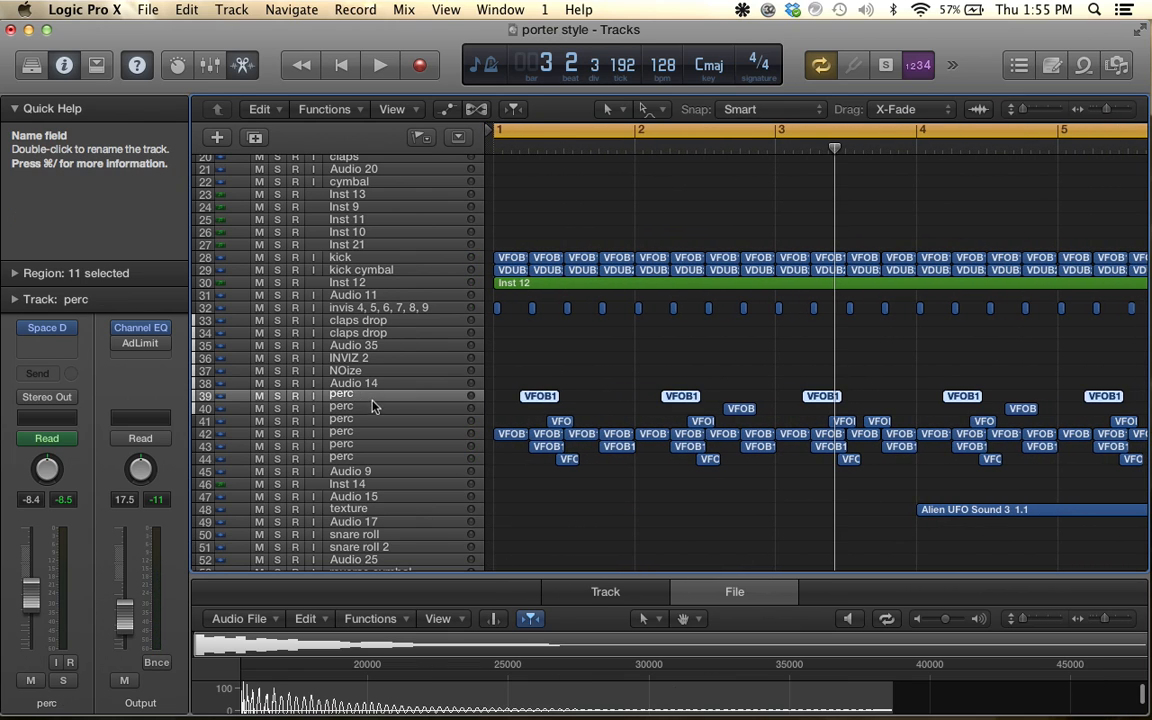
pyautogui.click(278, 397)
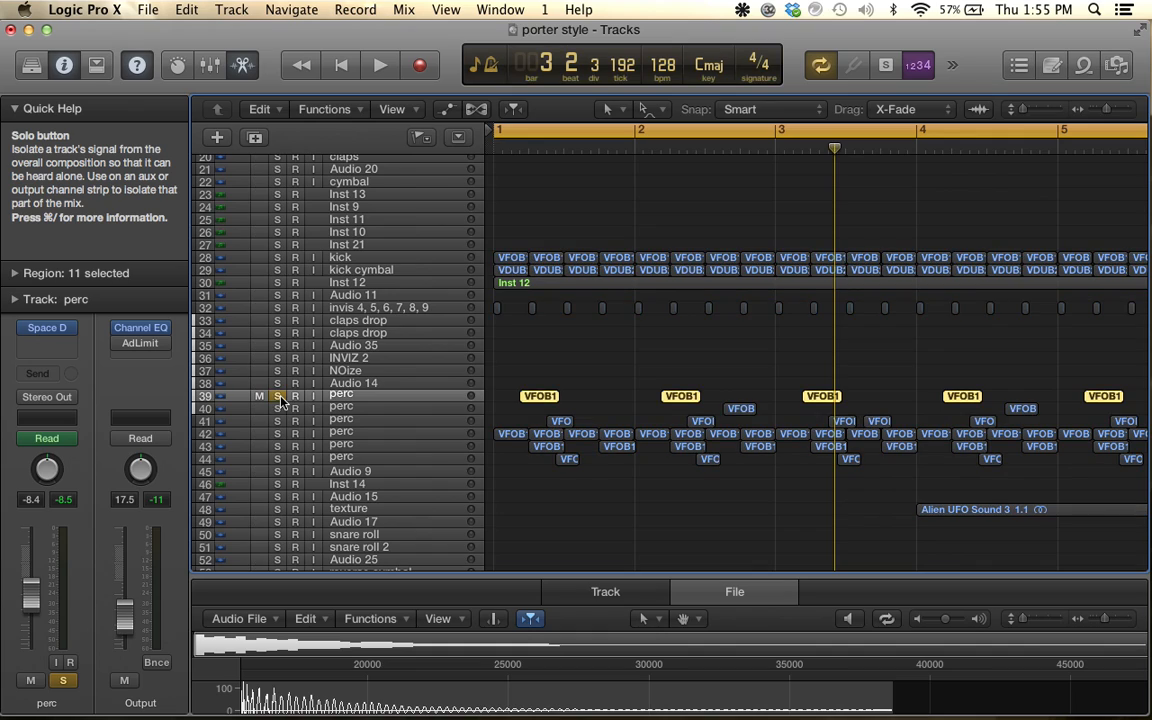
pyautogui.moveTo(278, 409); pyautogui.dragTo(278, 421)
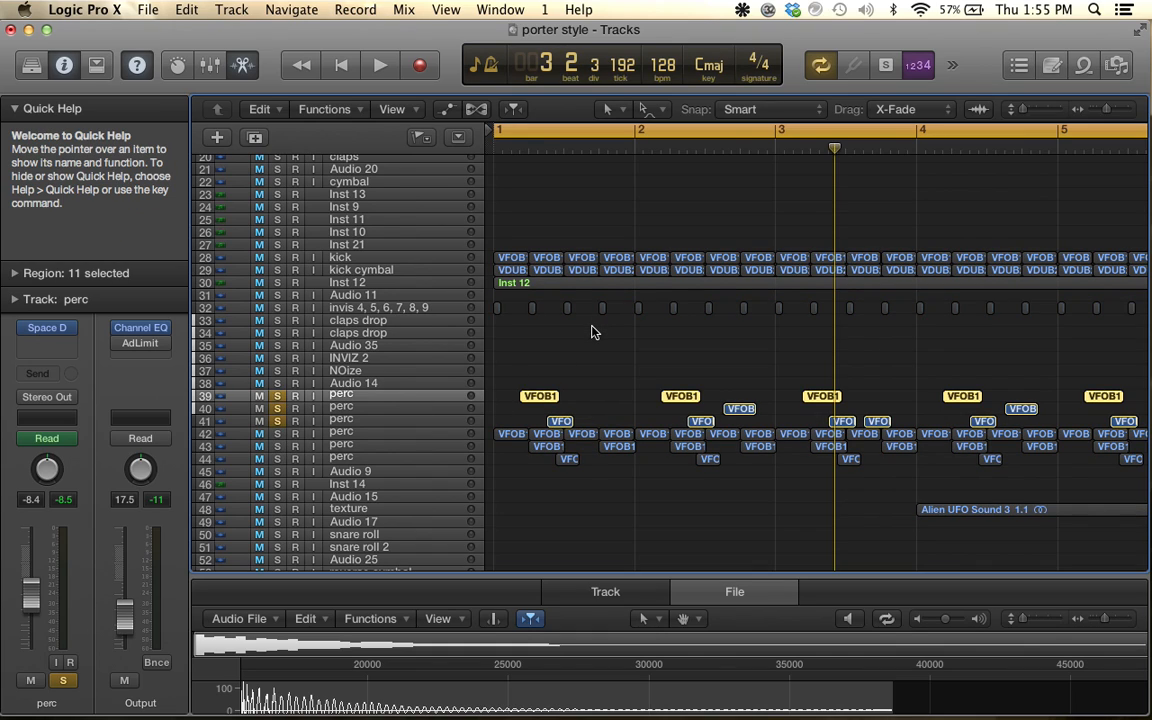
# Enlarge the track heights and play the three soloed tom percussion tracks from bar 1 to bar 3
pyautogui.scroll(3, 593, 377)
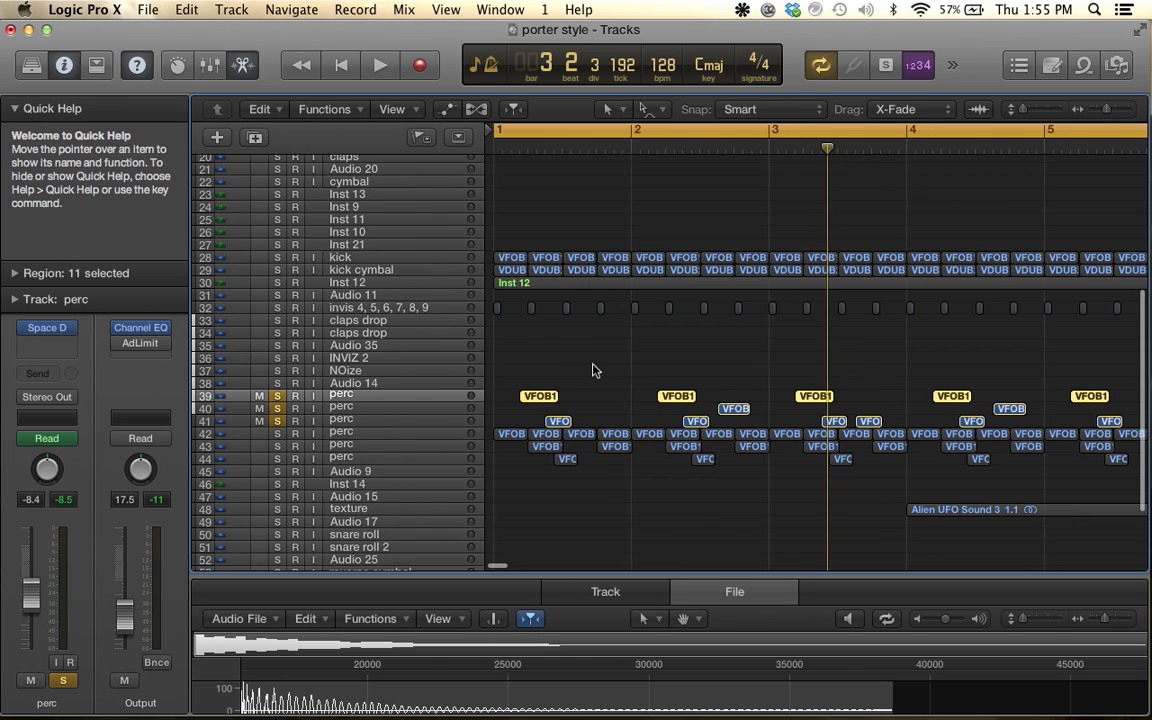
pyautogui.scroll(2, 593, 367)
pyautogui.hscroll(-2, 593, 367)
pyautogui.scroll(4, 600, 350)
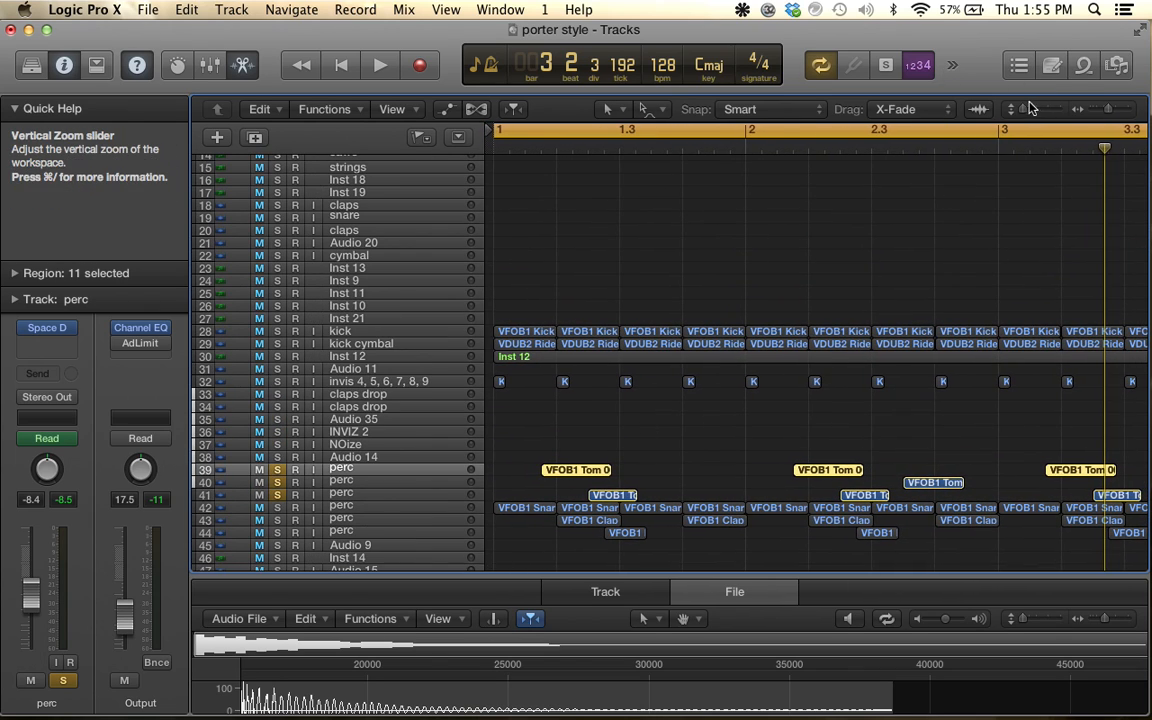
pyautogui.moveTo(1024, 110); pyautogui.dragTo(1031, 110)
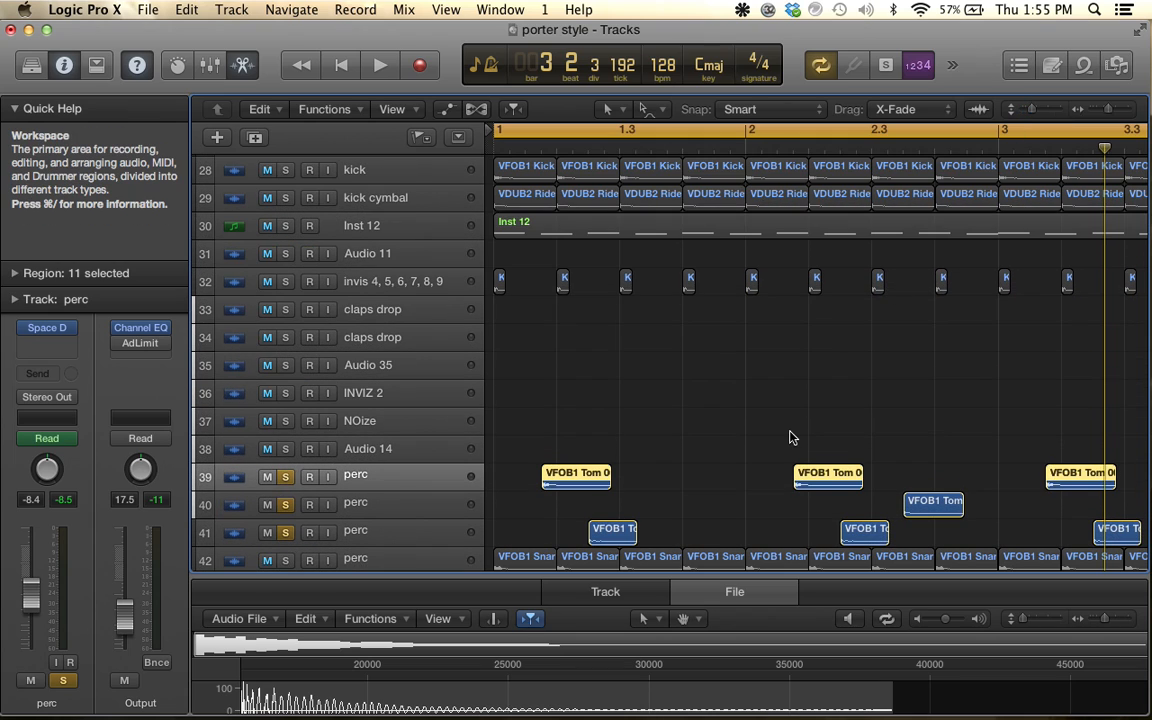
pyautogui.scroll(-1, 775, 440)
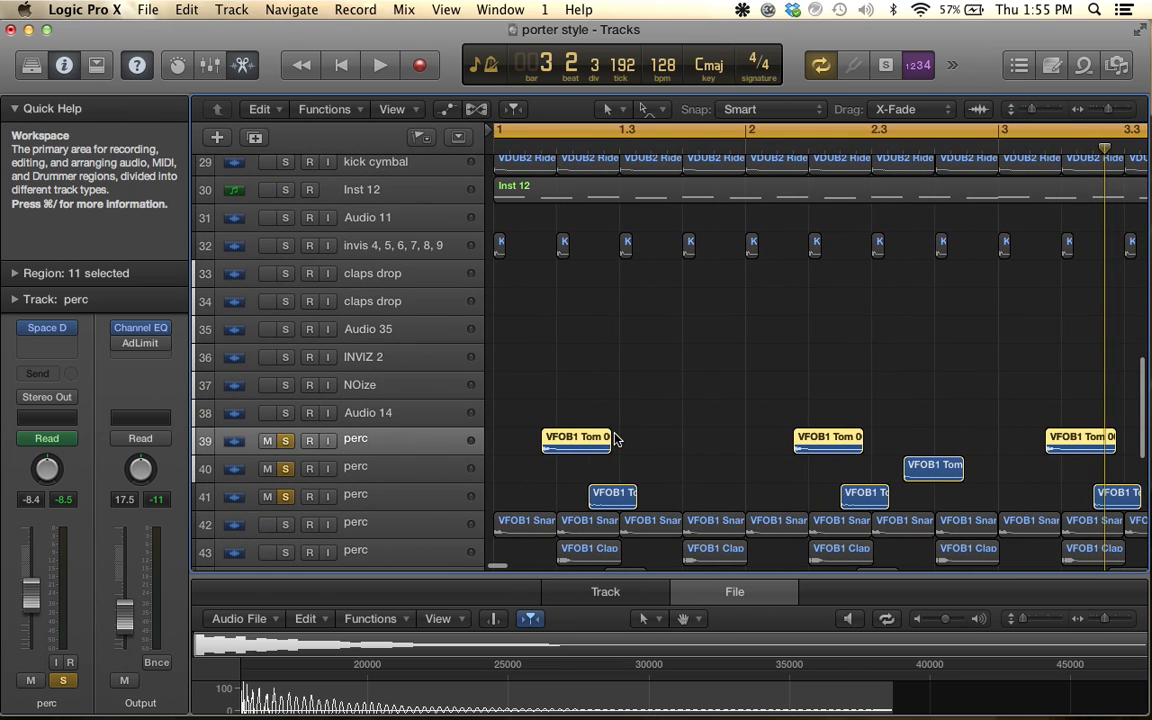
pyautogui.scroll(-4, 615, 440)
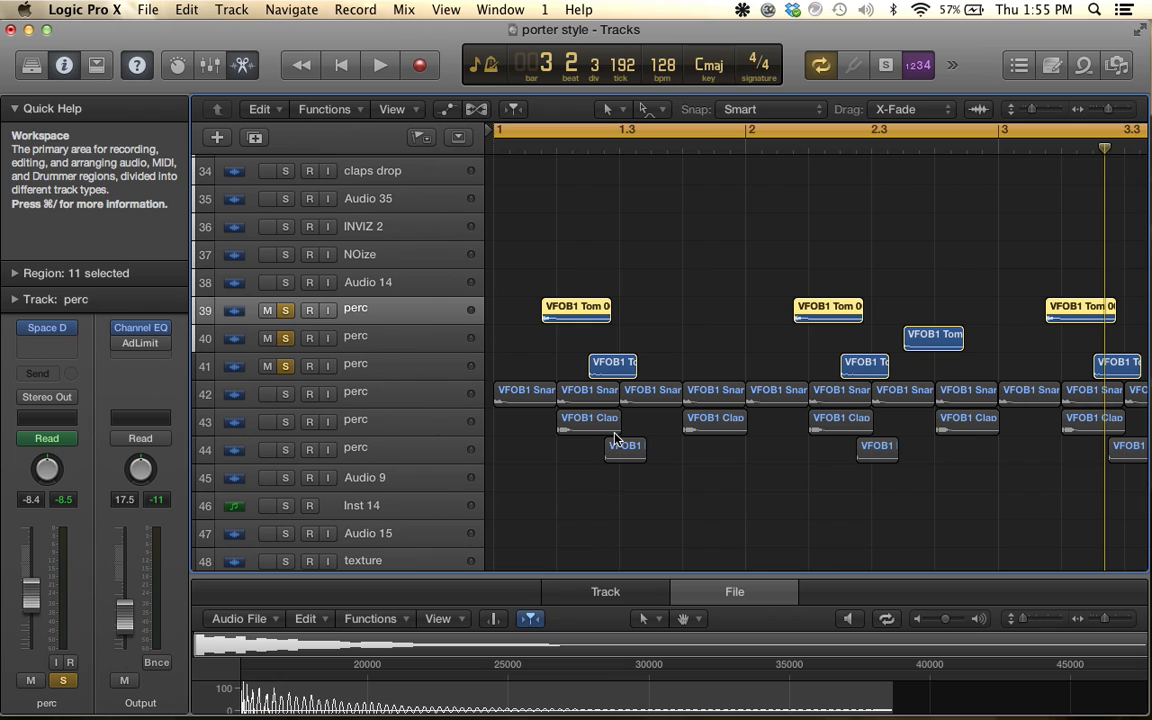
pyautogui.press('space')
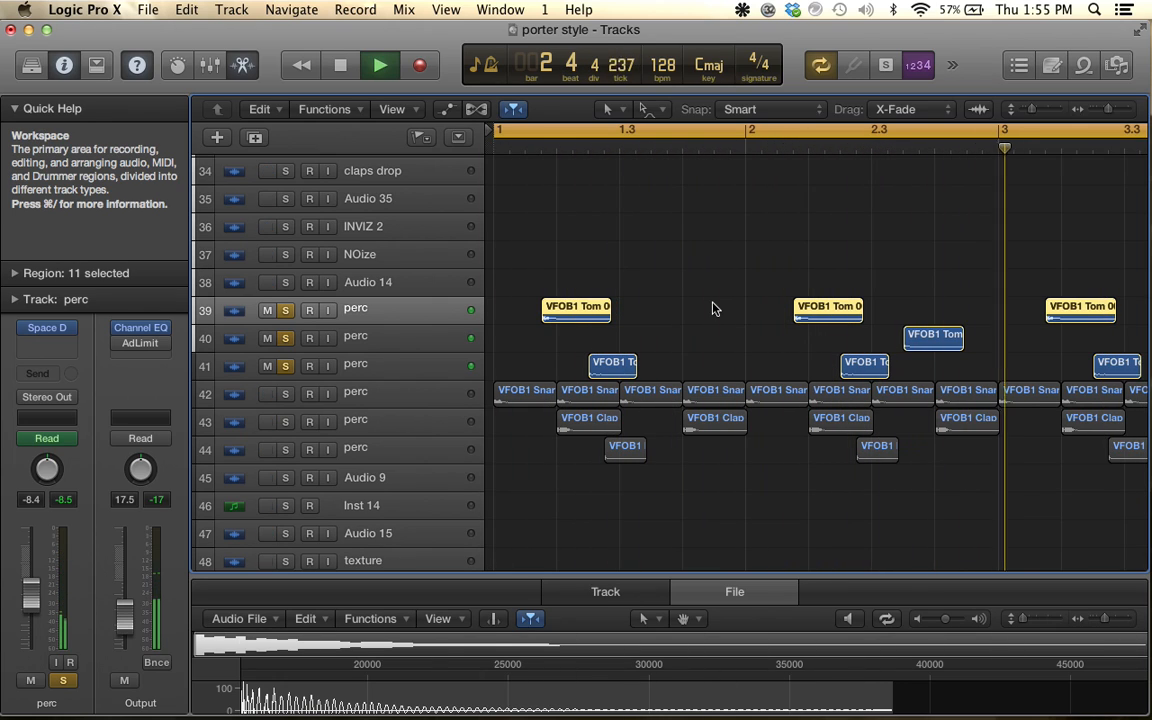
pyautogui.press('space')
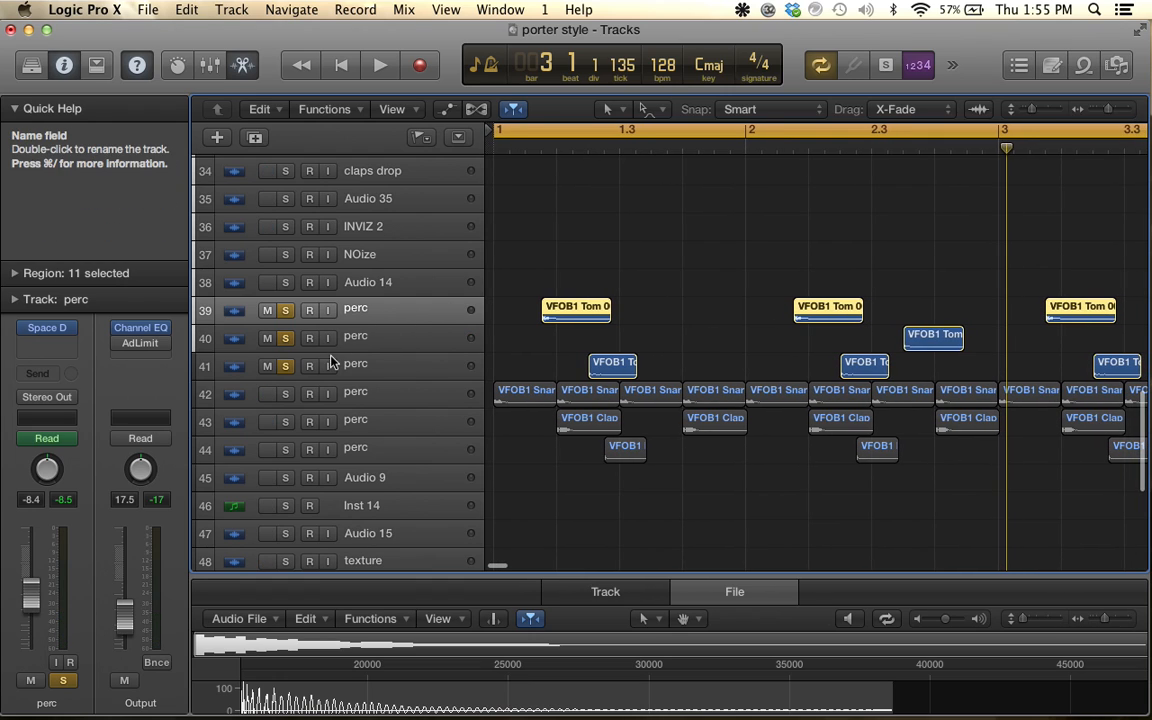
# Solo the snare percussion on track 42 as well, play it briefly from bar 1, and select its track
pyautogui.click(285, 394)
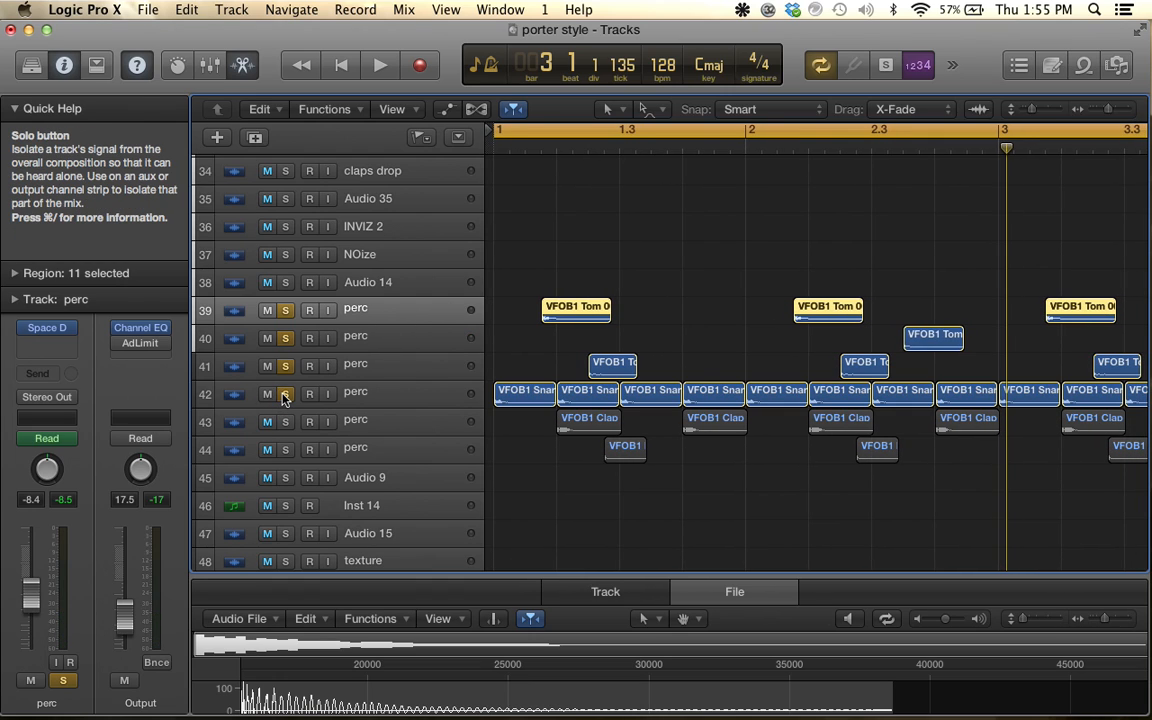
pyautogui.press('Return')
pyautogui.press('space')
pyautogui.press('space')
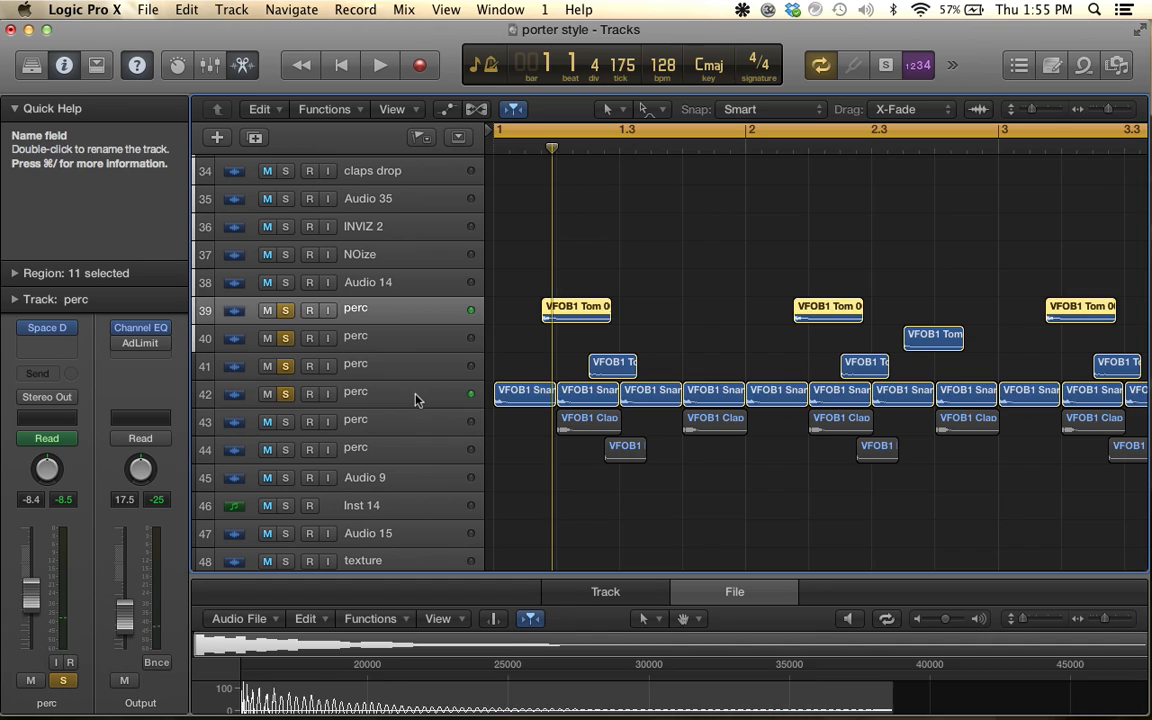
pyautogui.click(417, 395)
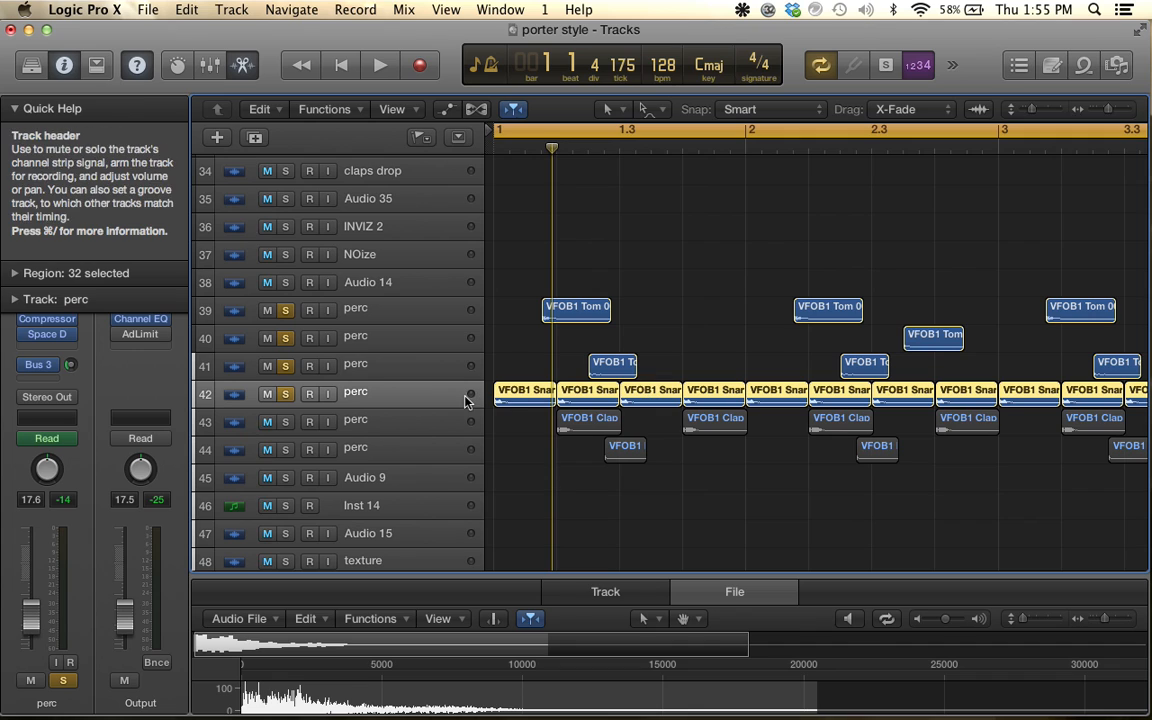
# Add the kick track to the soloed tracks and play it together with the percussion from bar 1
pyautogui.scroll(6, 580, 355)
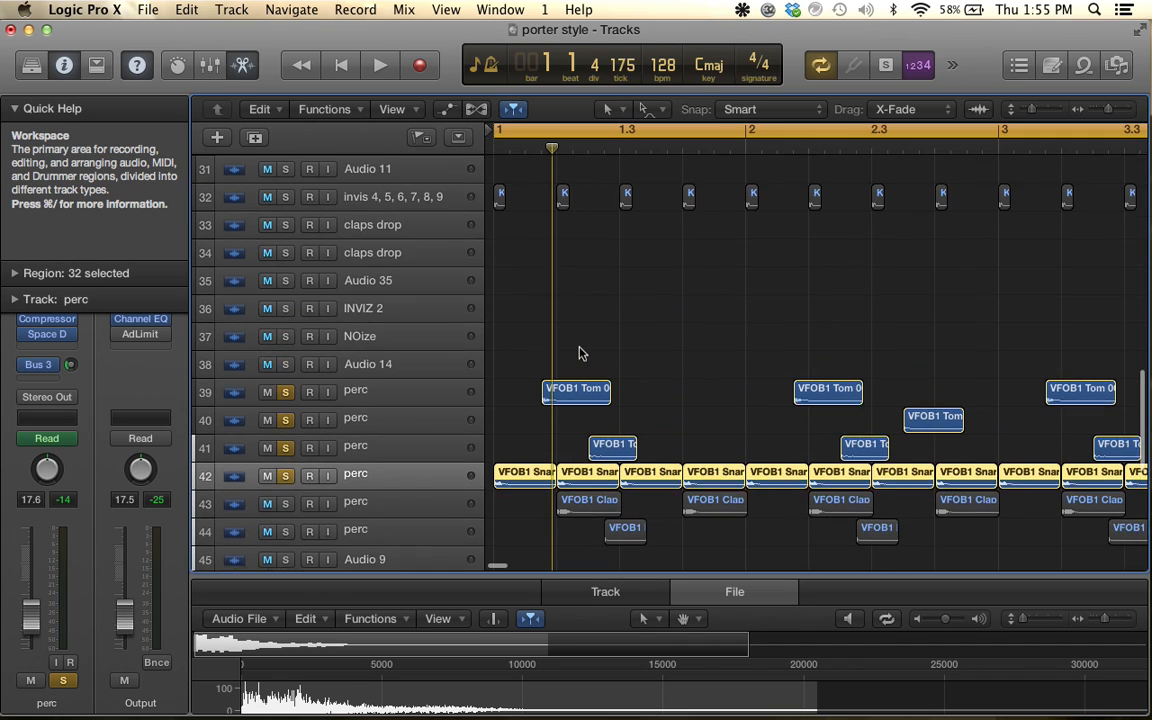
pyautogui.scroll(4, 509, 321)
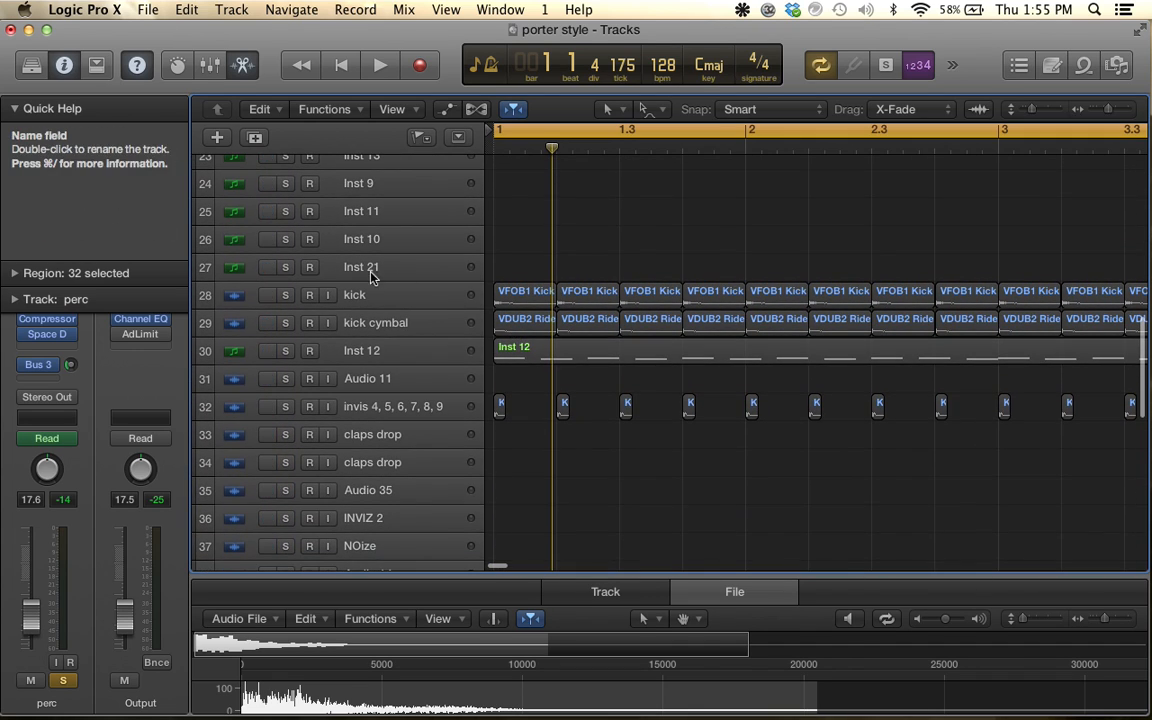
pyautogui.click(285, 295)
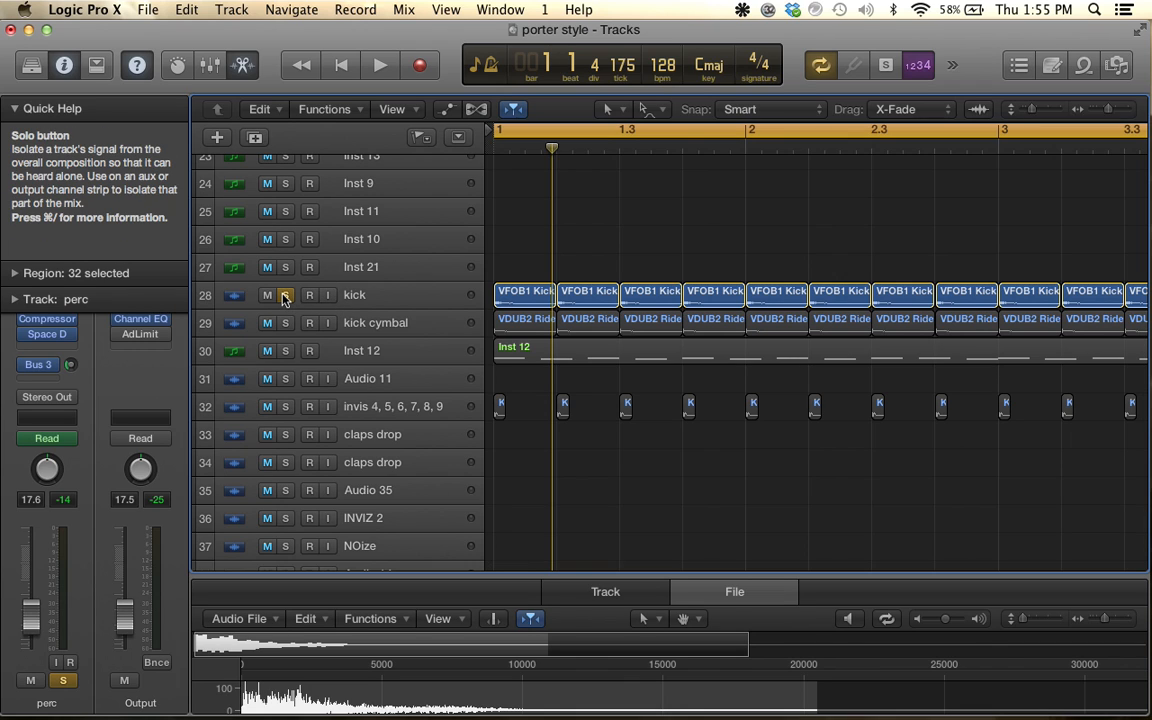
pyautogui.scroll(-3, 448, 412)
pyautogui.press('space')
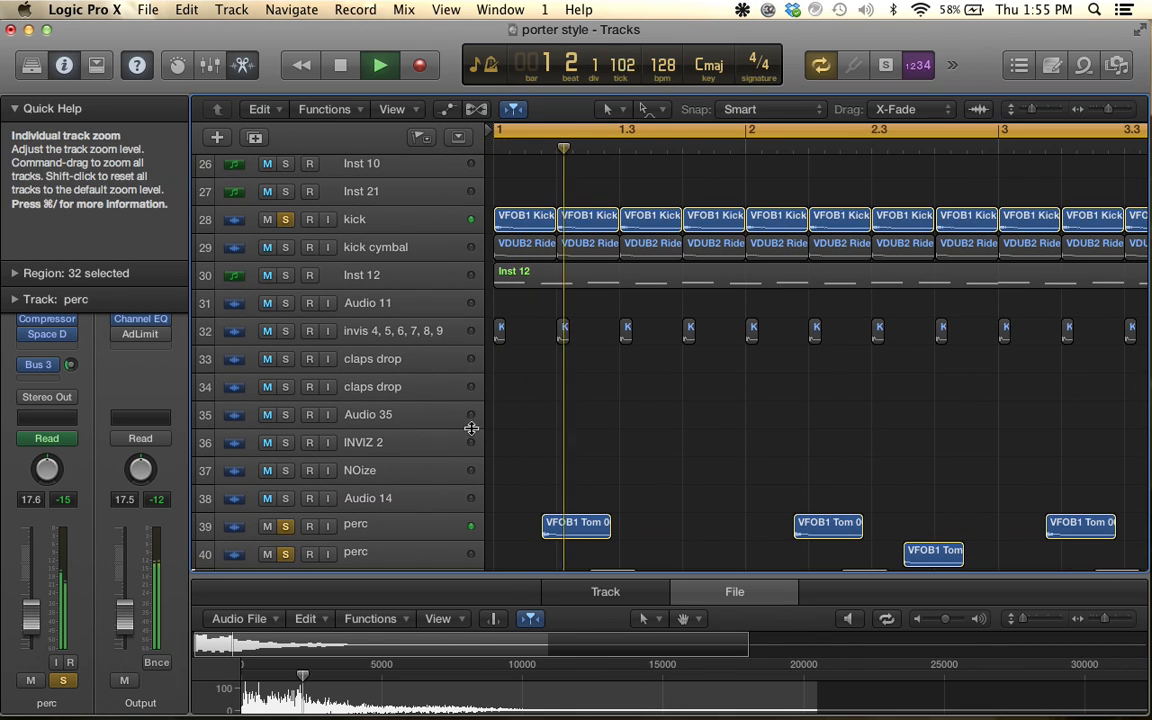
pyautogui.scroll(-6, 500, 448)
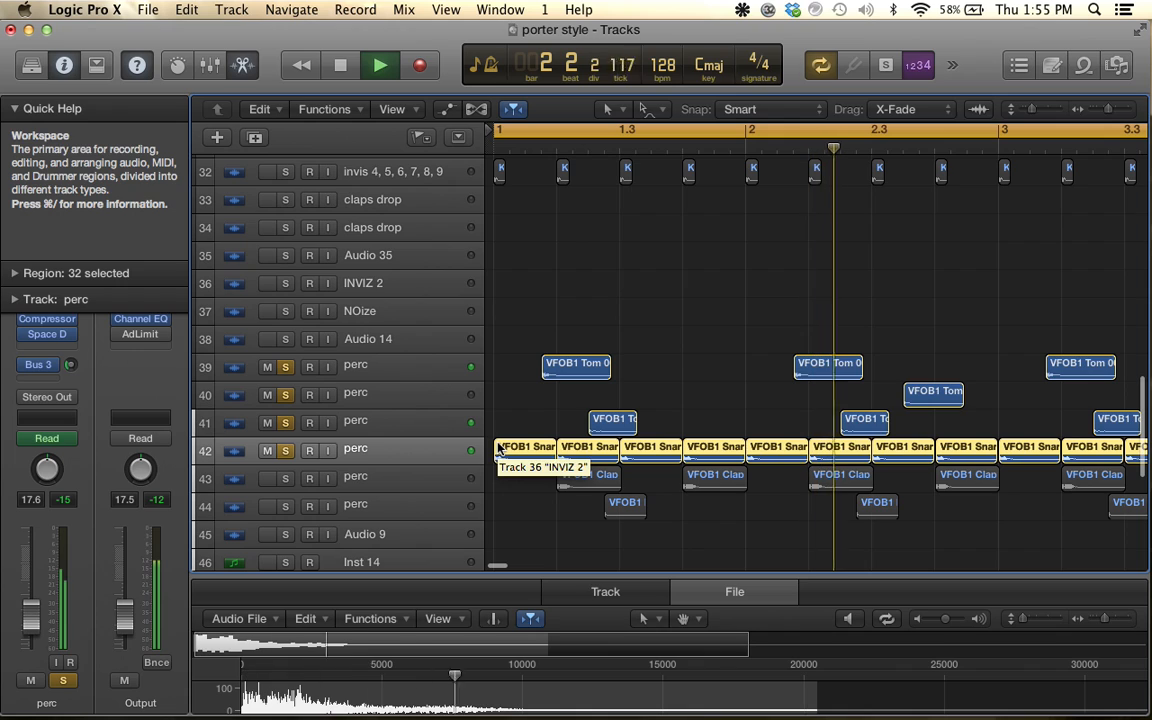
pyautogui.press('space')
pyautogui.scroll(-2, 433, 398)
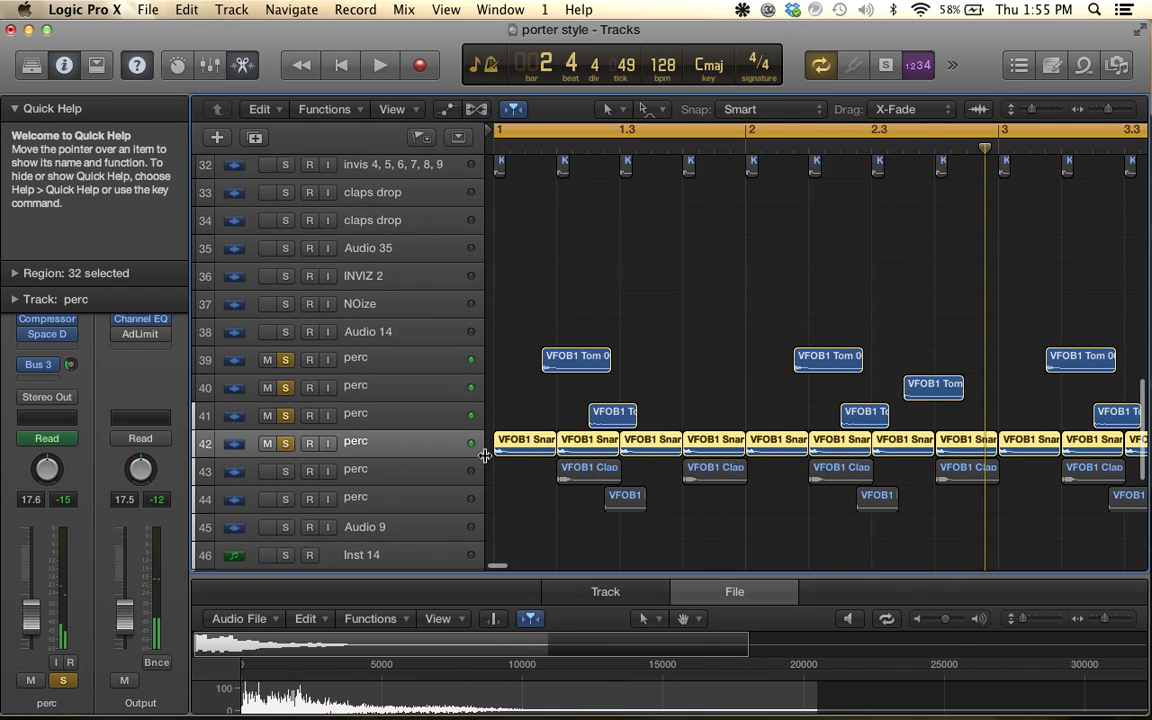
# Select the clap percussion track 43, add it to the soloed tracks and play them from bar 1 to bar 4
pyautogui.click(417, 418)
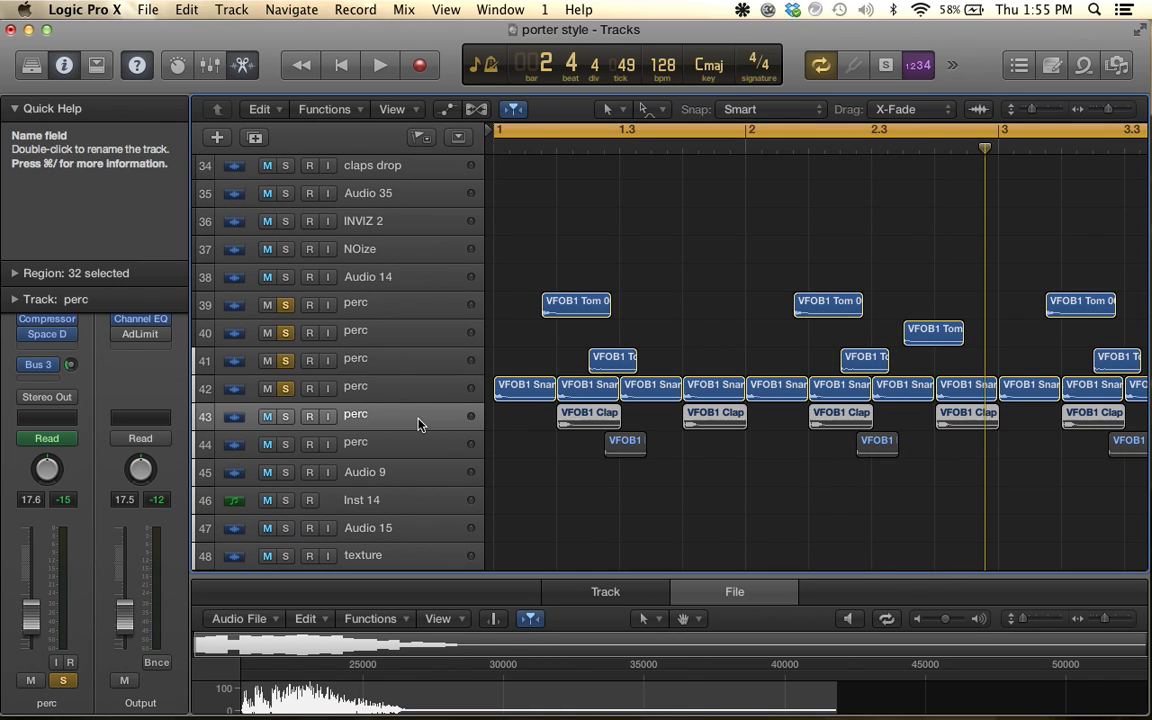
pyautogui.click(285, 416)
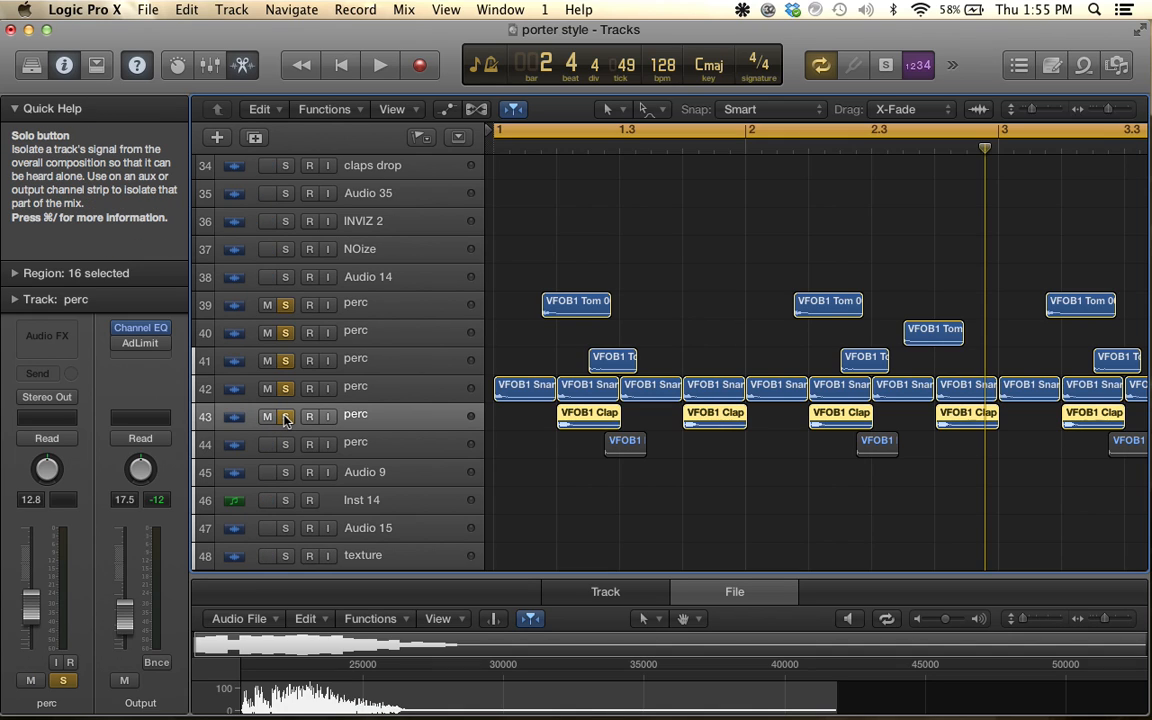
pyautogui.press('space')
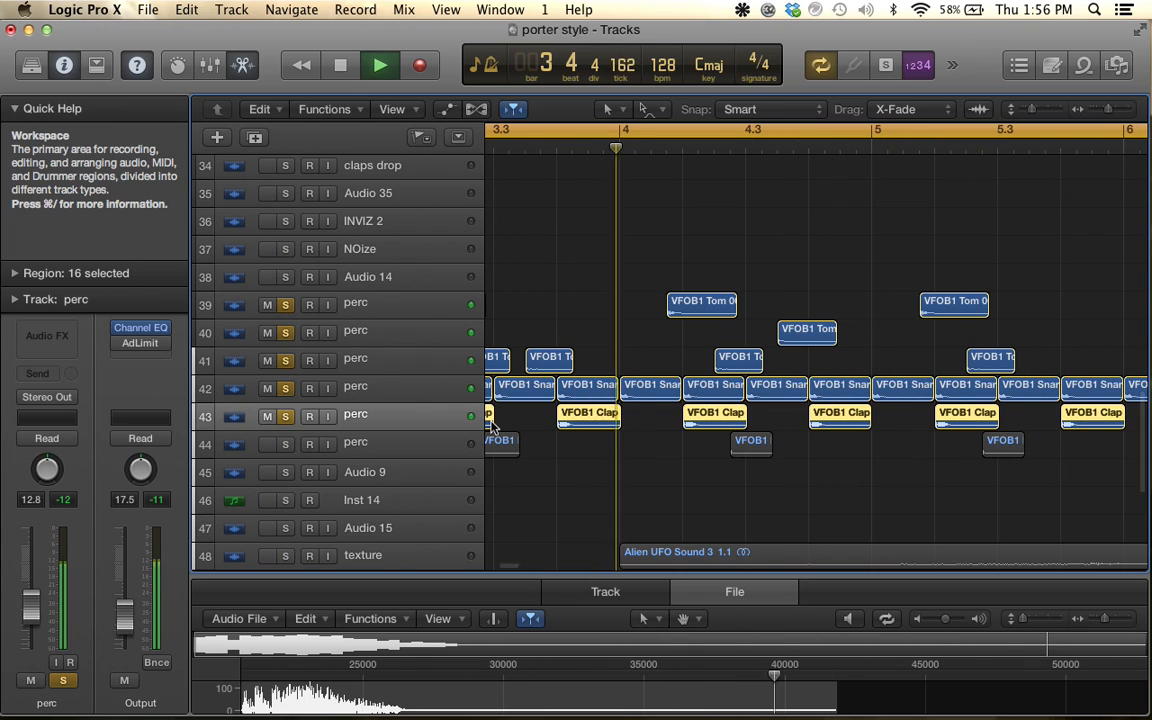
pyautogui.press('space')
# Examine the layout of the tom, snare and clap regions on perc tracks 39 to 44 across bars 1 to 9
pyautogui.press('super+Left')
pyautogui.press('super+Left')
pyautogui.press('super+Left')
pyautogui.press('super+Left')
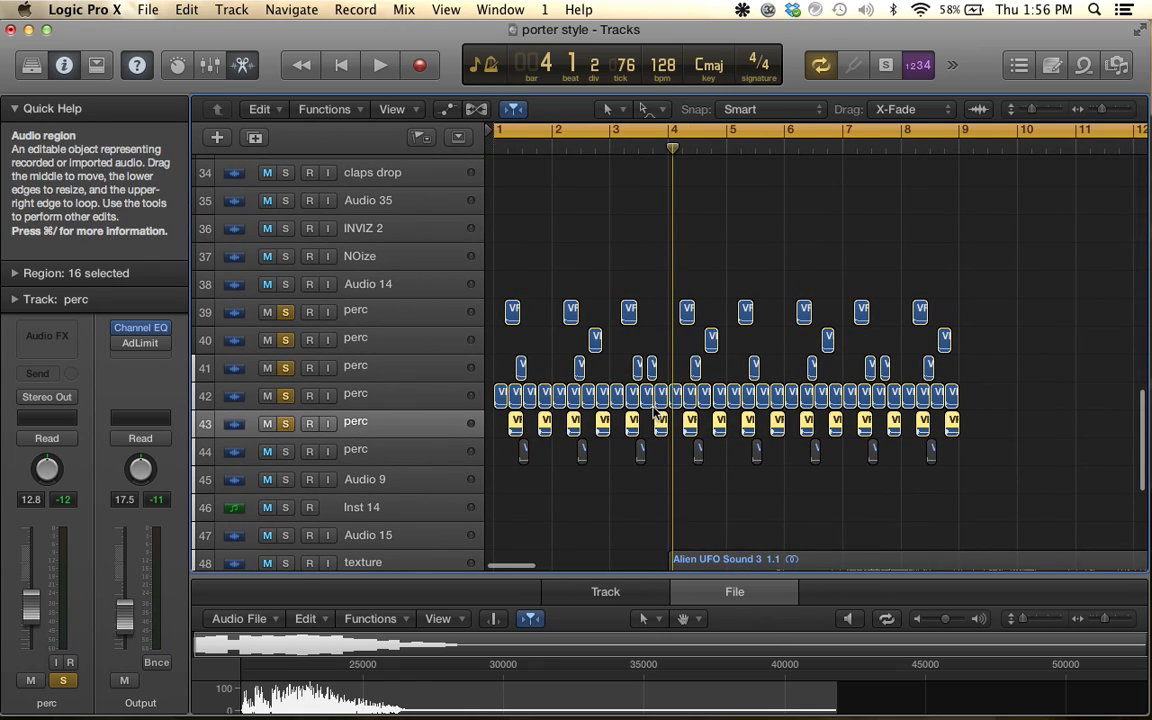
pyautogui.click(611, 289)
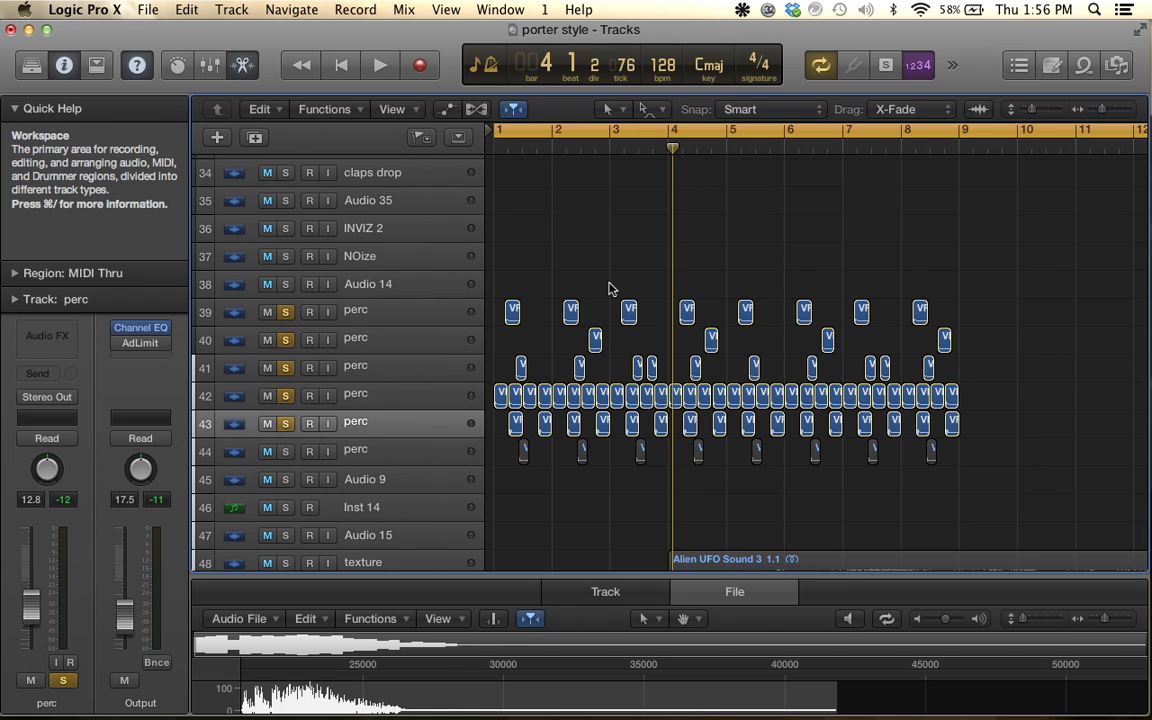
pyautogui.press('super+Right')
pyautogui.press('super+Right')
pyautogui.press('super+Right')
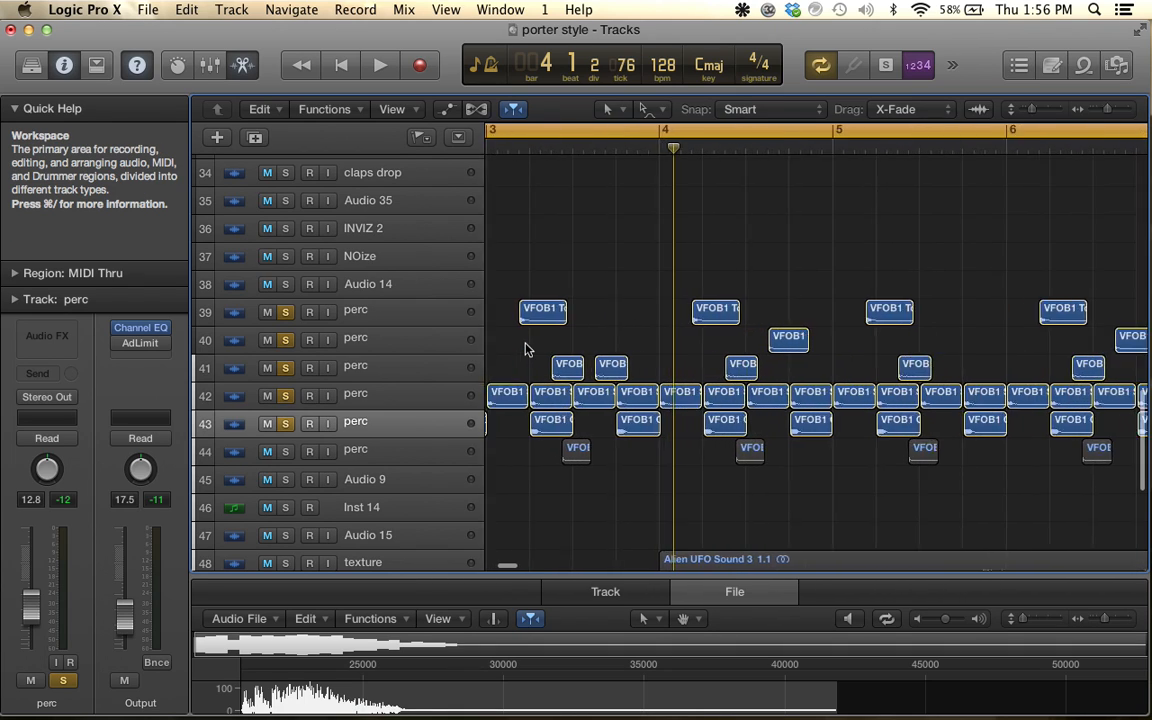
pyautogui.hscroll(-5, 527, 349)
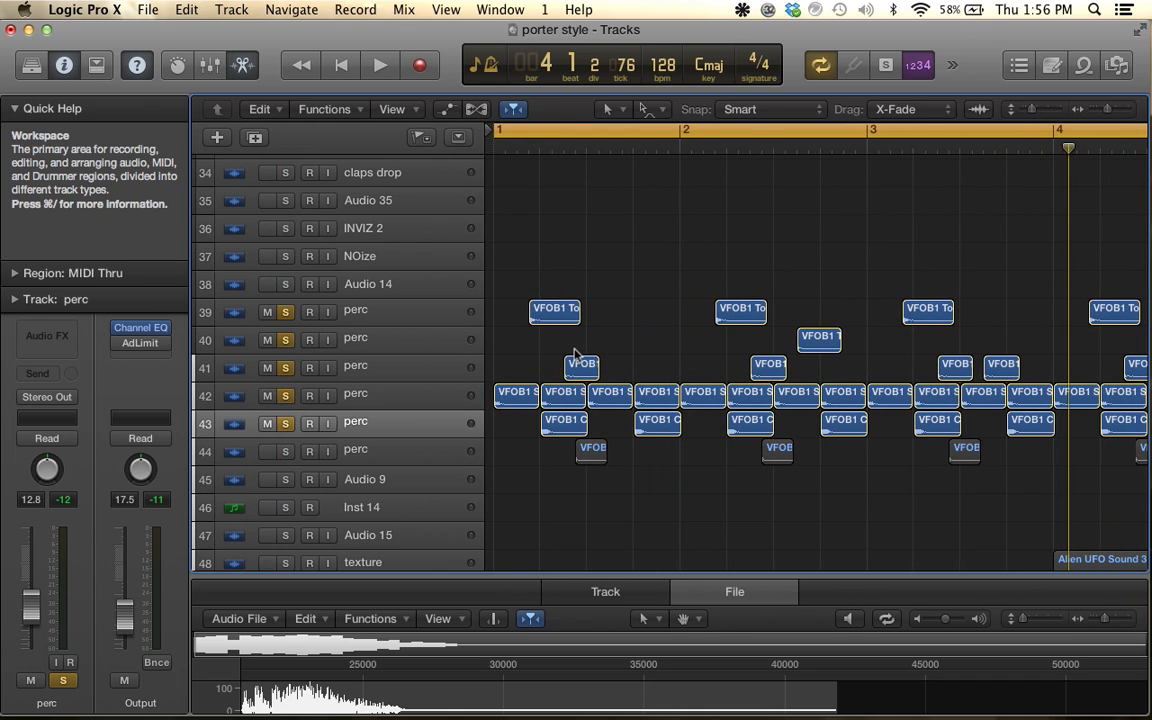
pyautogui.press('super+Left')
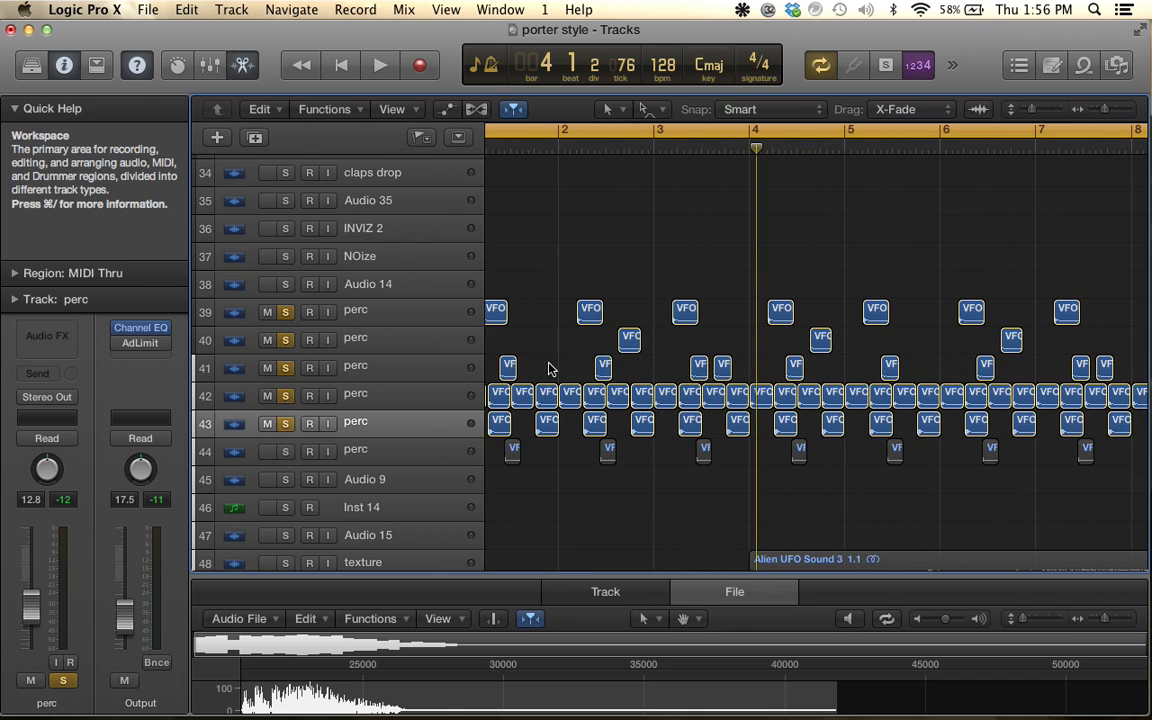
pyautogui.press('super+Left')
pyautogui.press('super+Left')
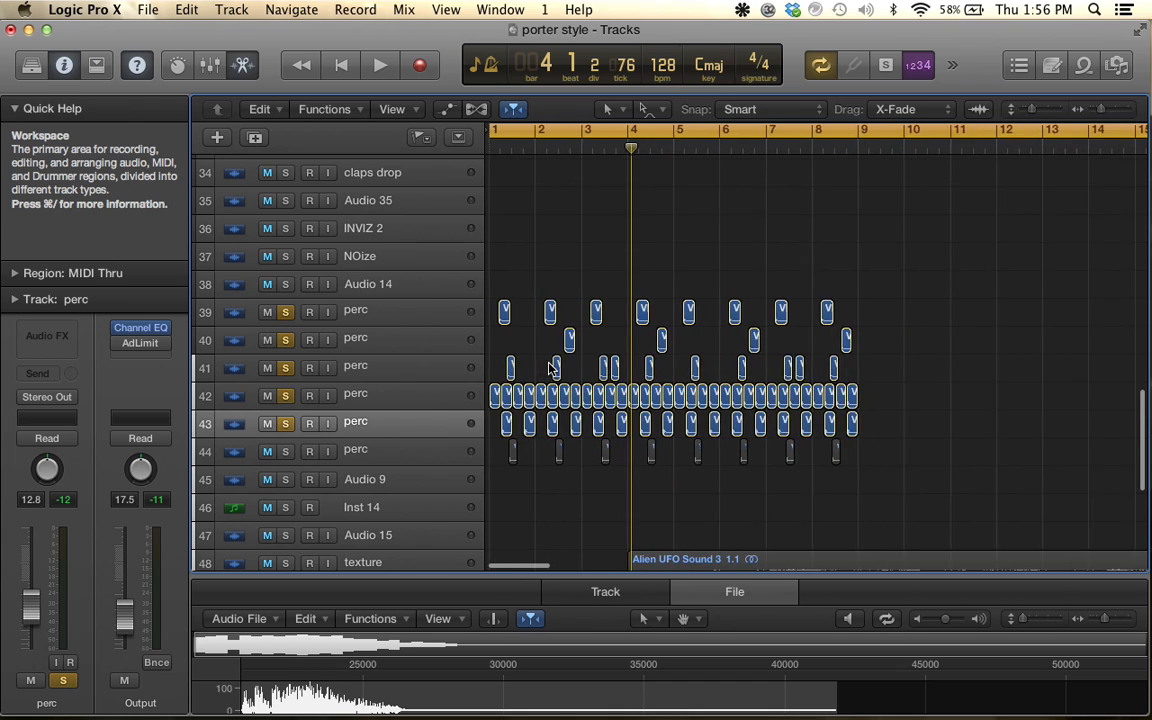
pyautogui.press('super+Right')
pyautogui.press('super+Right')
pyautogui.press('super+Right')
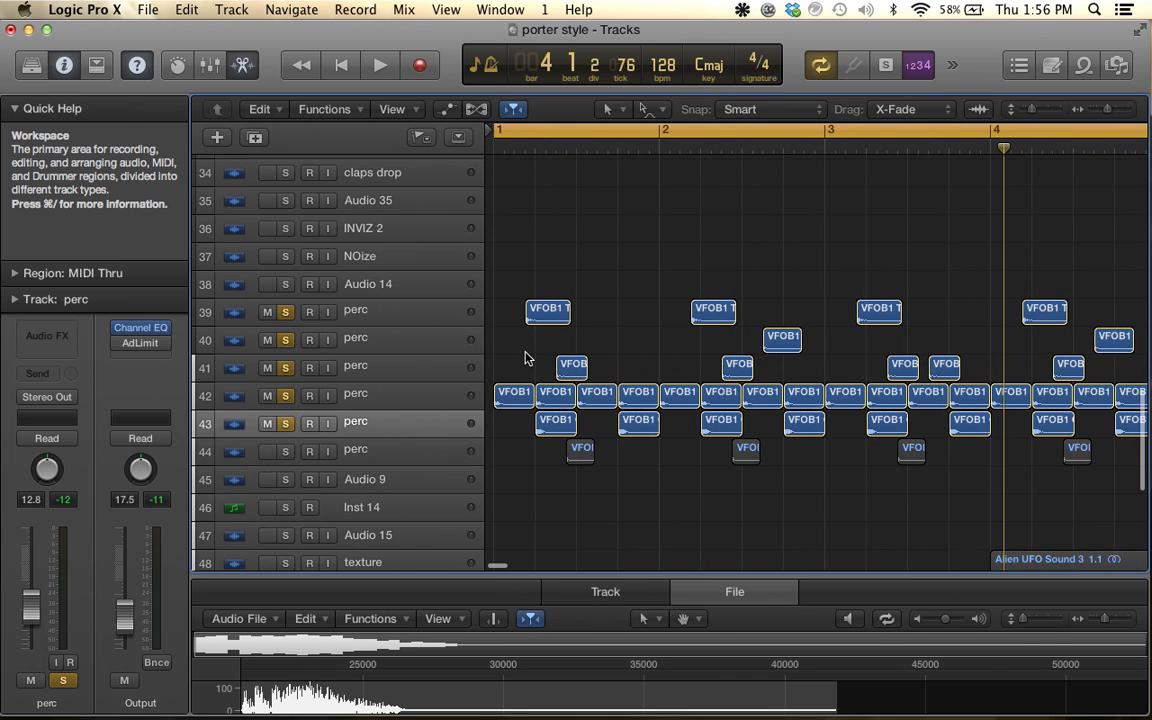
pyautogui.scroll(-5, 528, 357)
pyautogui.scroll(5, 528, 355)
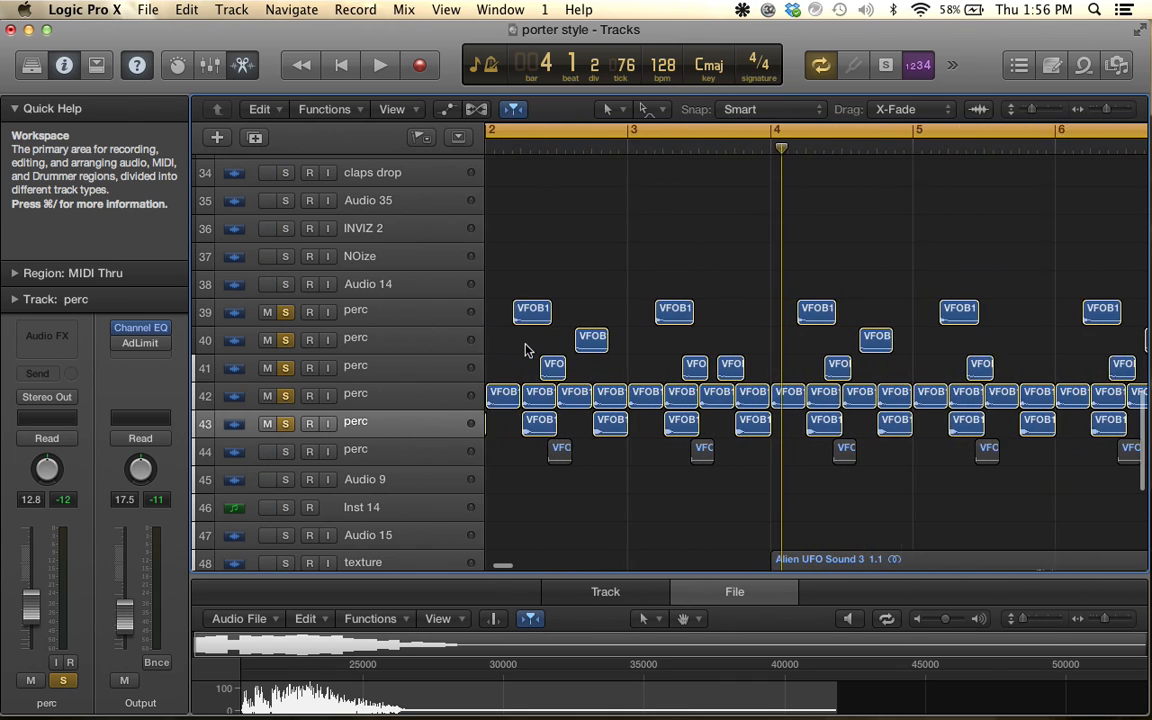
pyautogui.hscroll(-3, 532, 350)
pyautogui.hscroll(2, 530, 350)
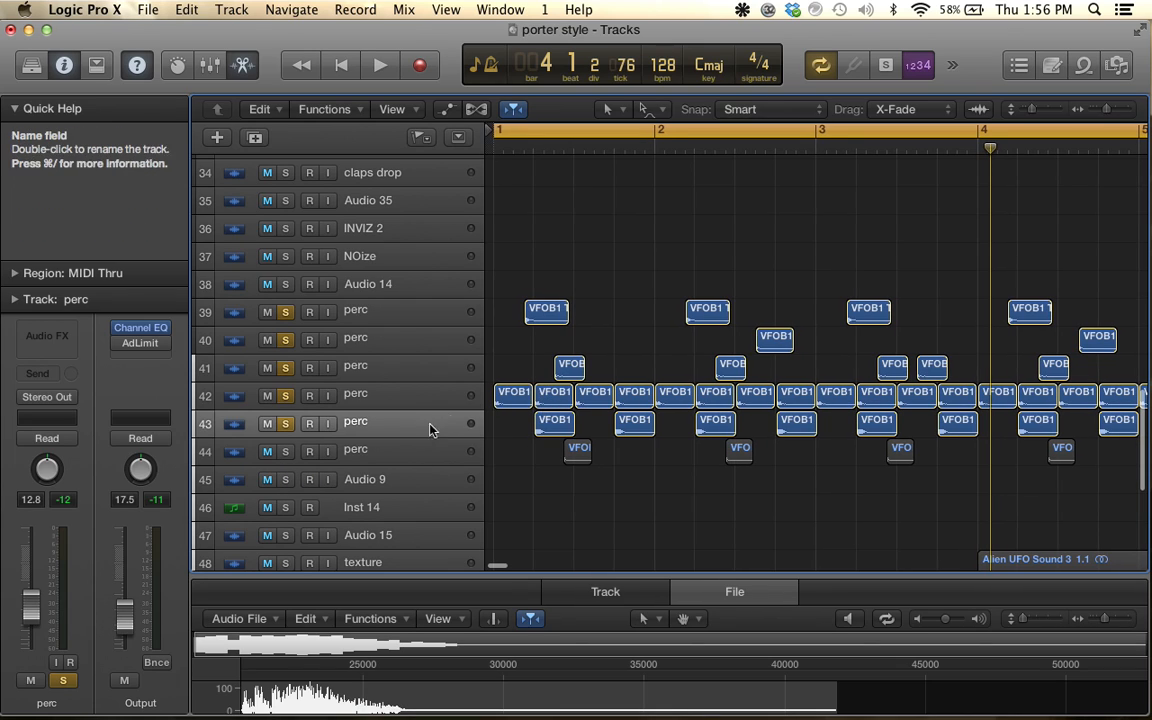
# Select perc track 44, add it to the soloed percussion and play it briefly from bar 1
pyautogui.click(448, 456)
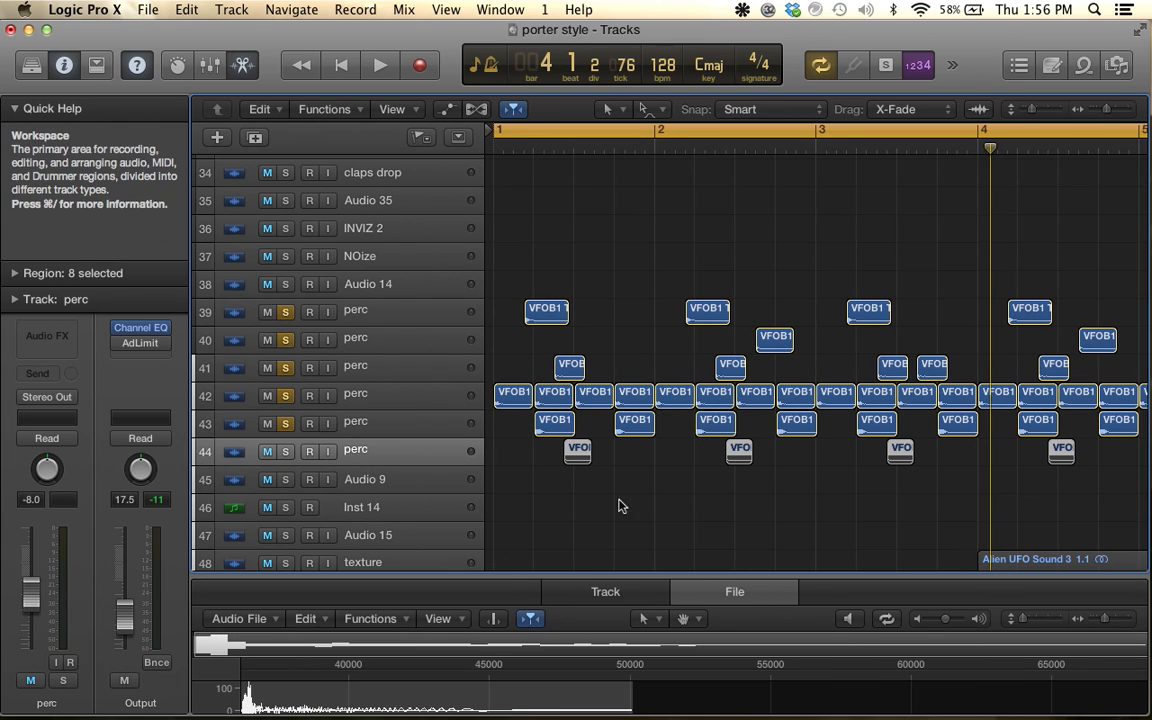
pyautogui.click(286, 452)
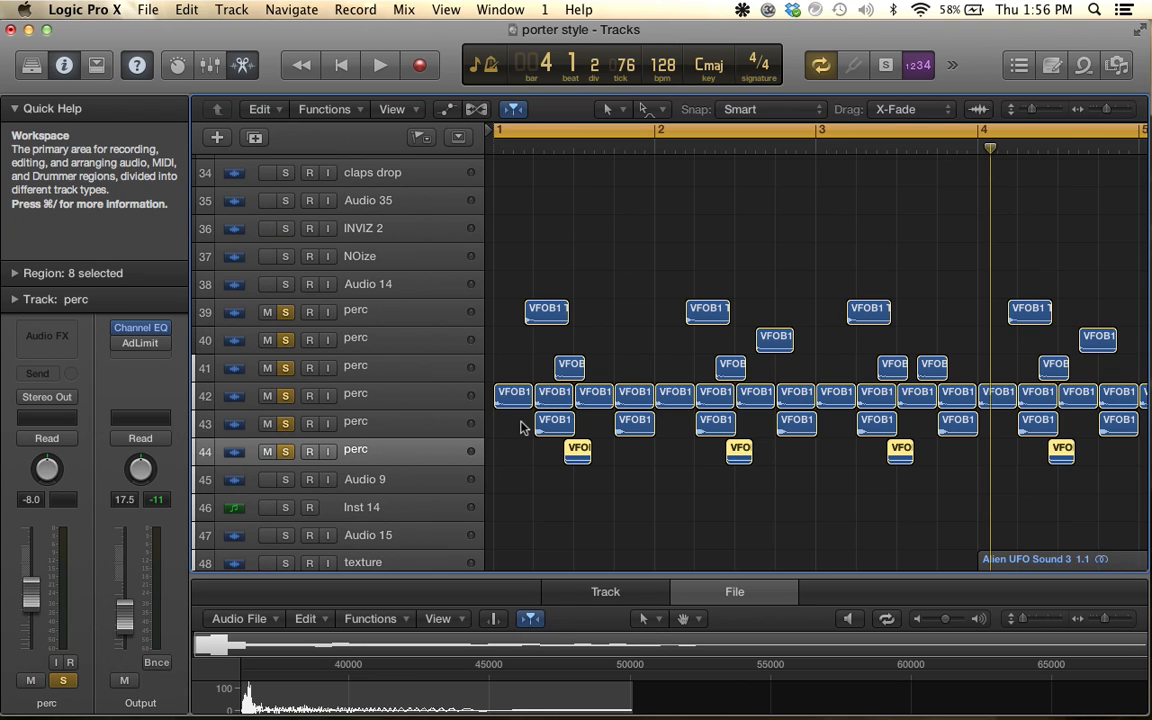
pyautogui.press('space')
pyautogui.press('space')
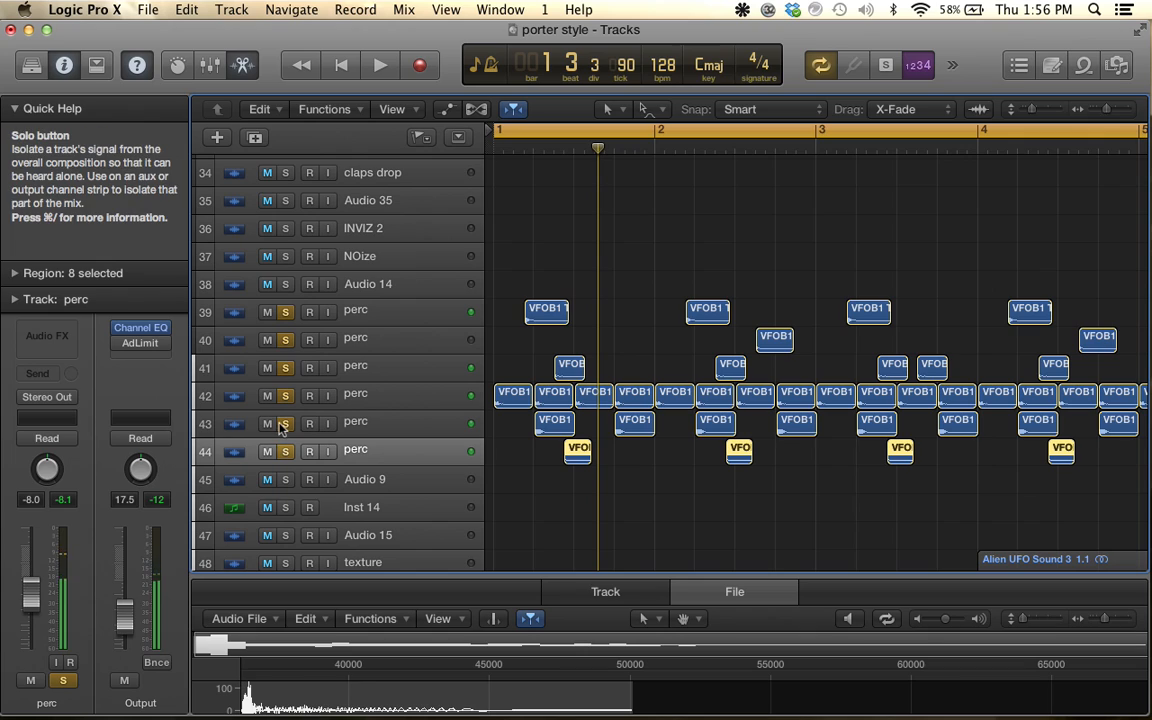
# Unsolo perc tracks 39 to 43, play track 44 alone from bar 1 to bar 3, and remove its solo
pyautogui.click(286, 396)
pyautogui.click(286, 368)
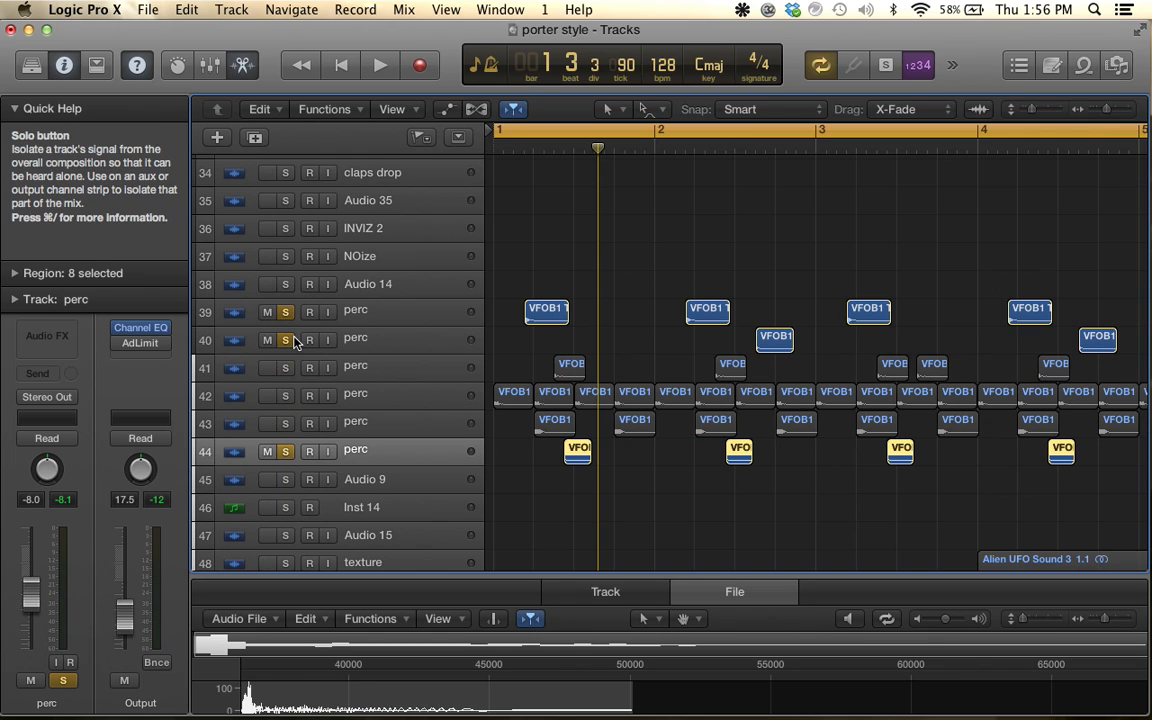
pyautogui.click(291, 339)
pyautogui.click(296, 313)
pyautogui.click(291, 313)
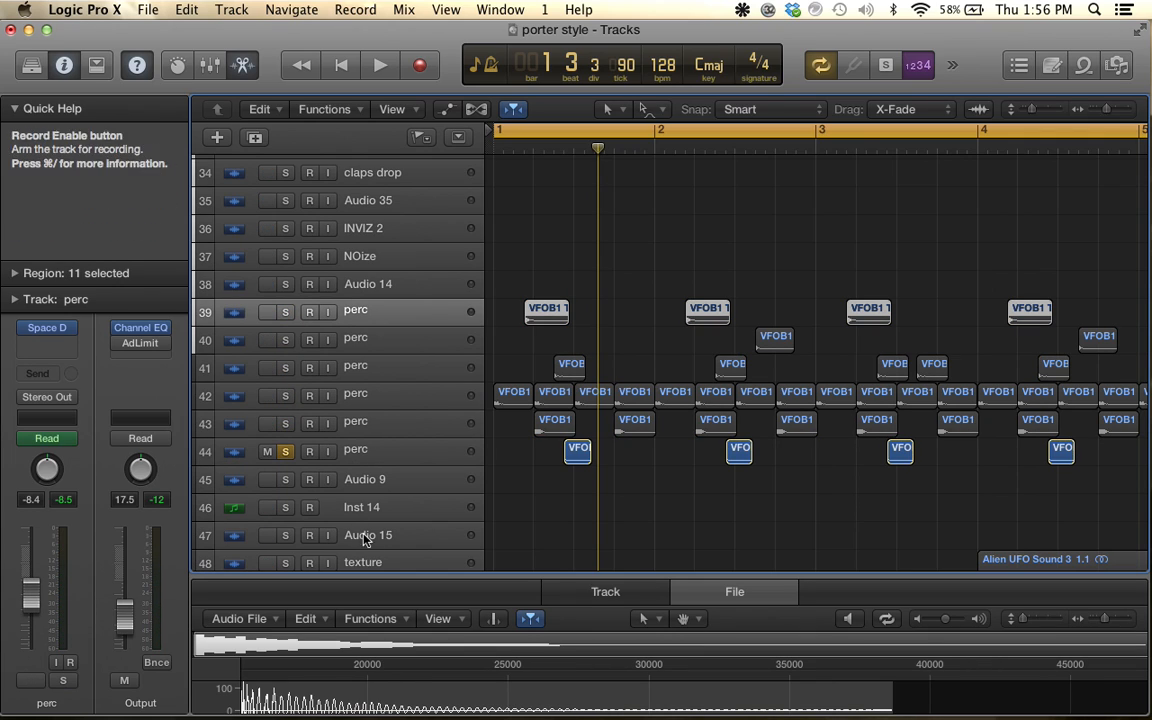
pyautogui.press('space')
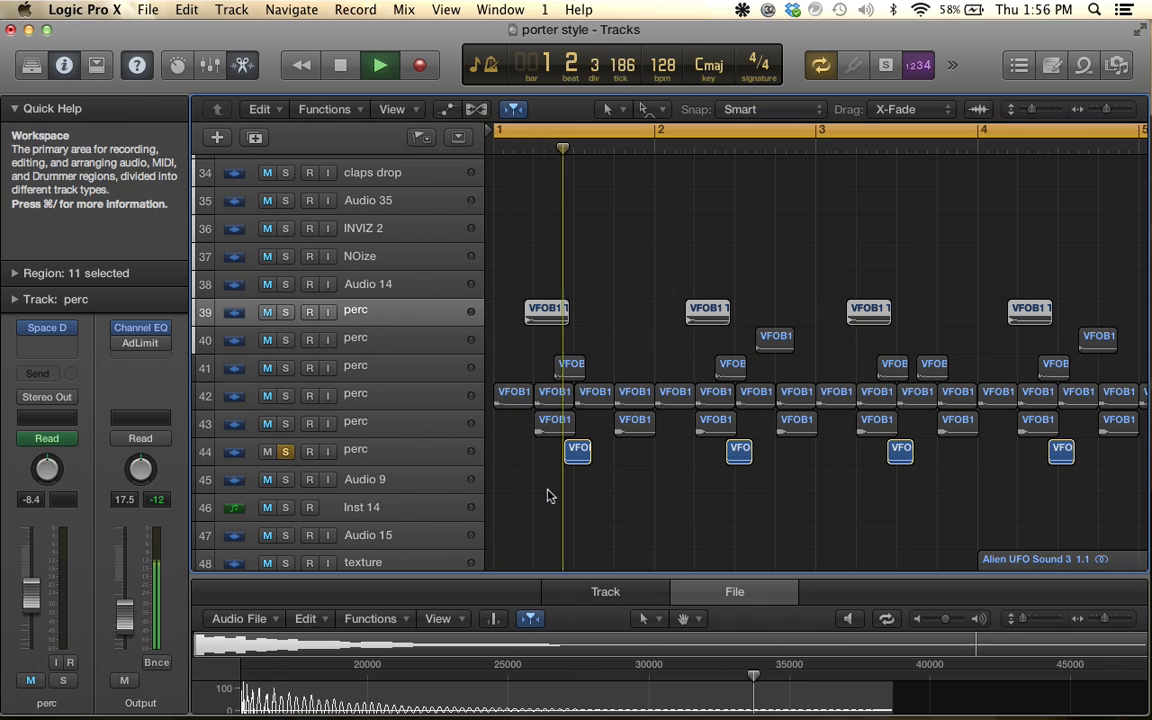
pyautogui.hscroll(2, 673, 446)
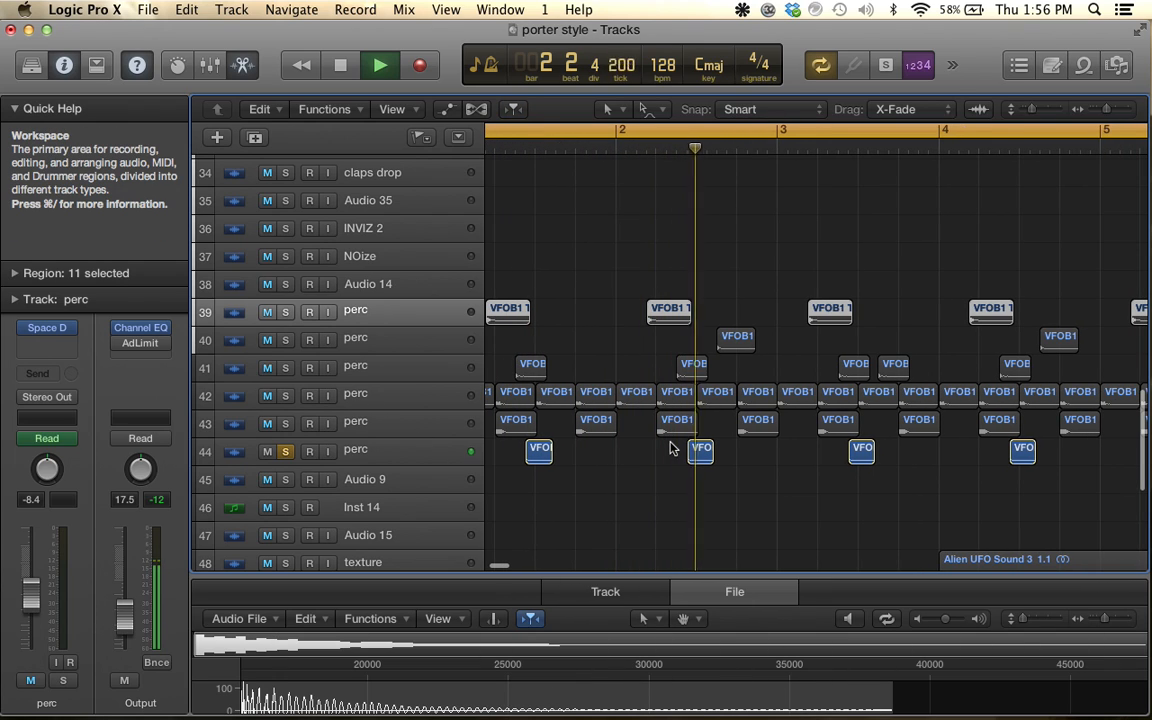
pyautogui.press('space')
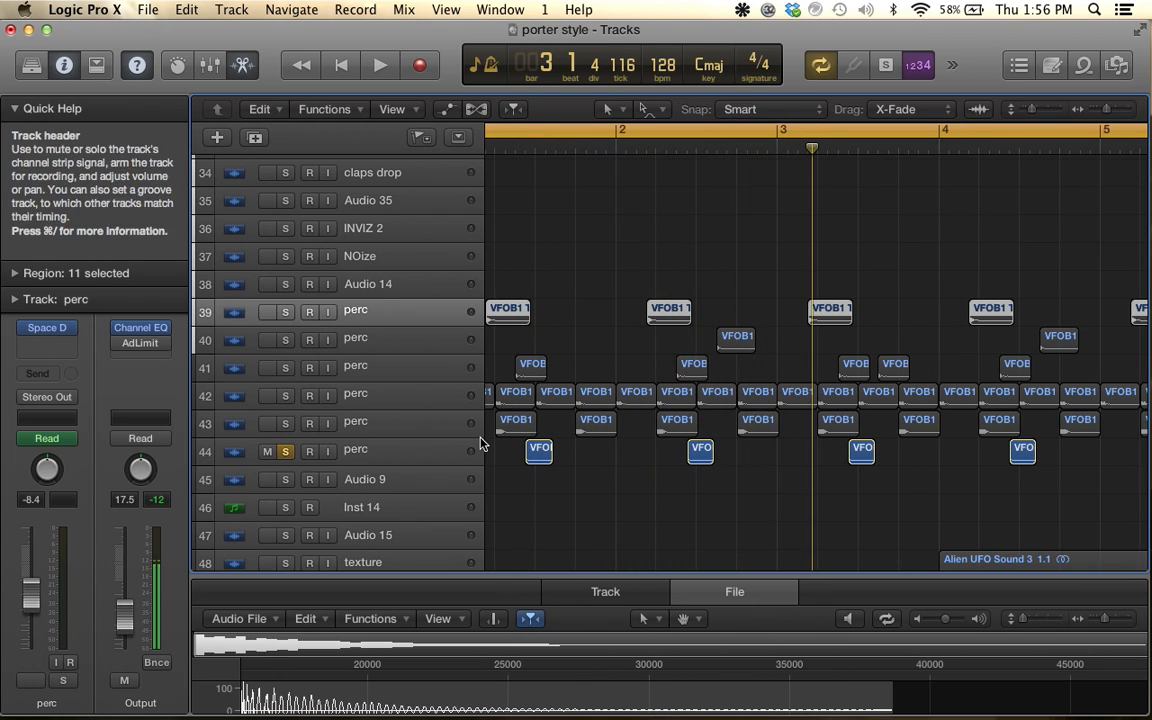
pyautogui.click(284, 452)
# Switch the solo from the kick track to the kick cymbal track and play it briefly from bar 1
pyautogui.scroll(-8, 700, 448)
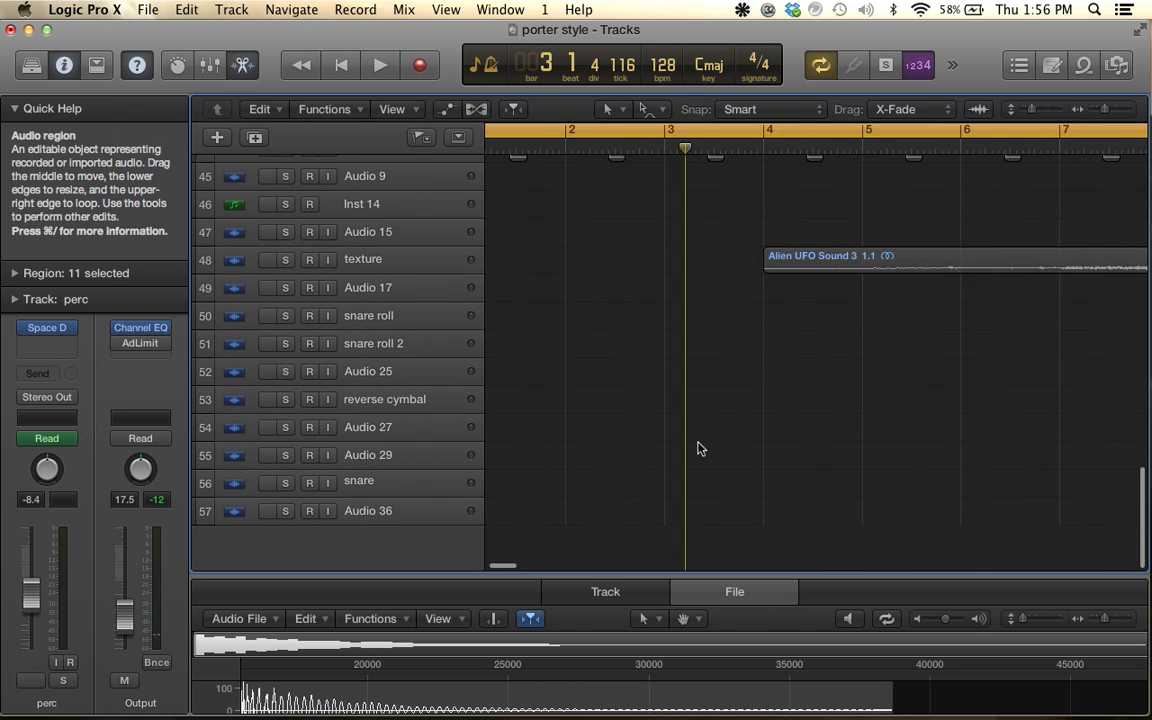
pyautogui.press('super+Left')
pyautogui.scroll(5, 700, 448)
pyautogui.hscroll(-1, 650, 429)
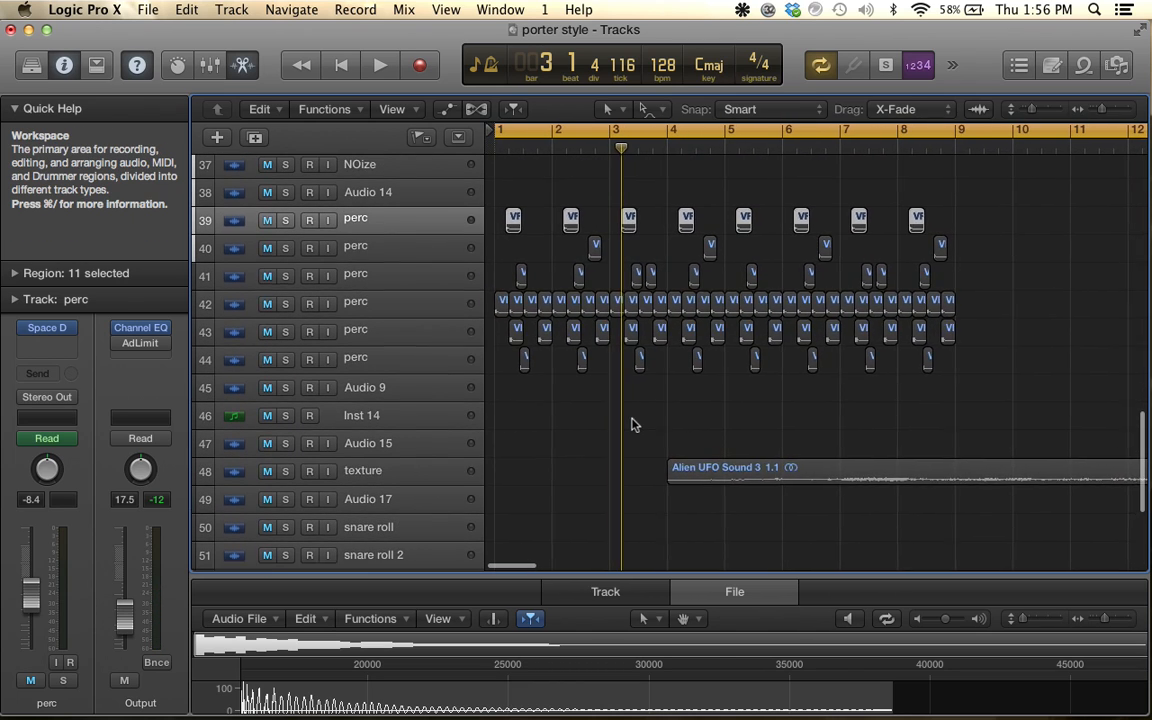
pyautogui.scroll(8, 632, 425)
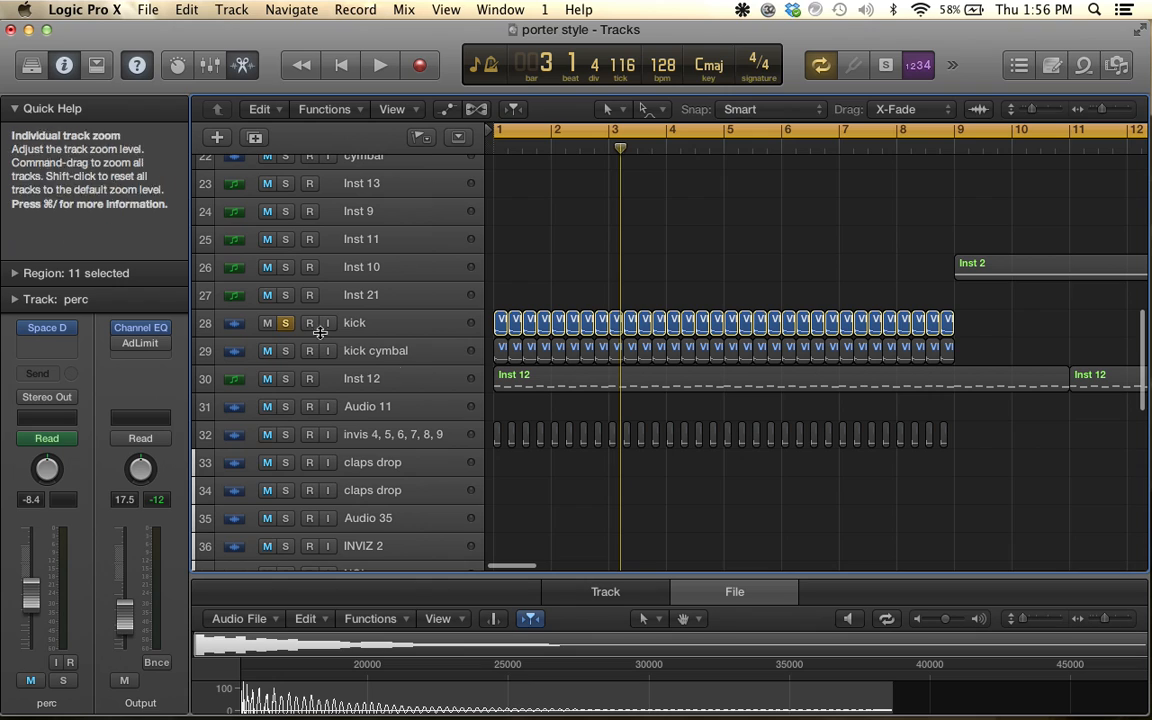
pyautogui.click(285, 323)
pyautogui.click(285, 351)
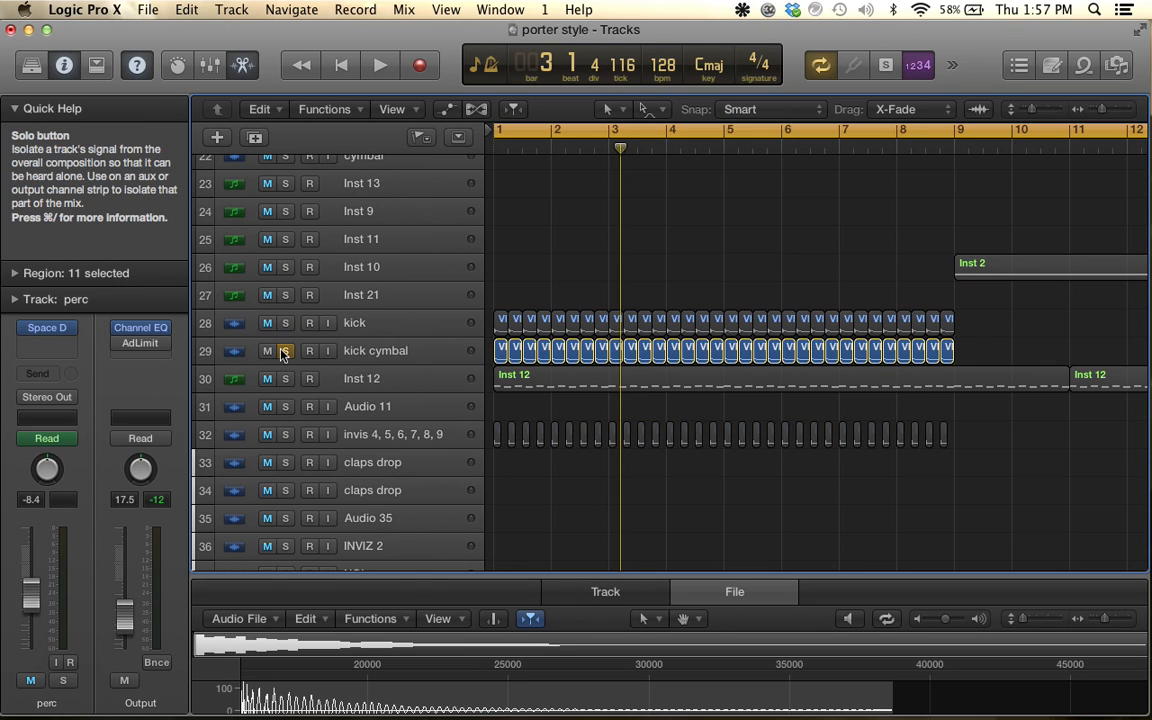
pyautogui.press('space')
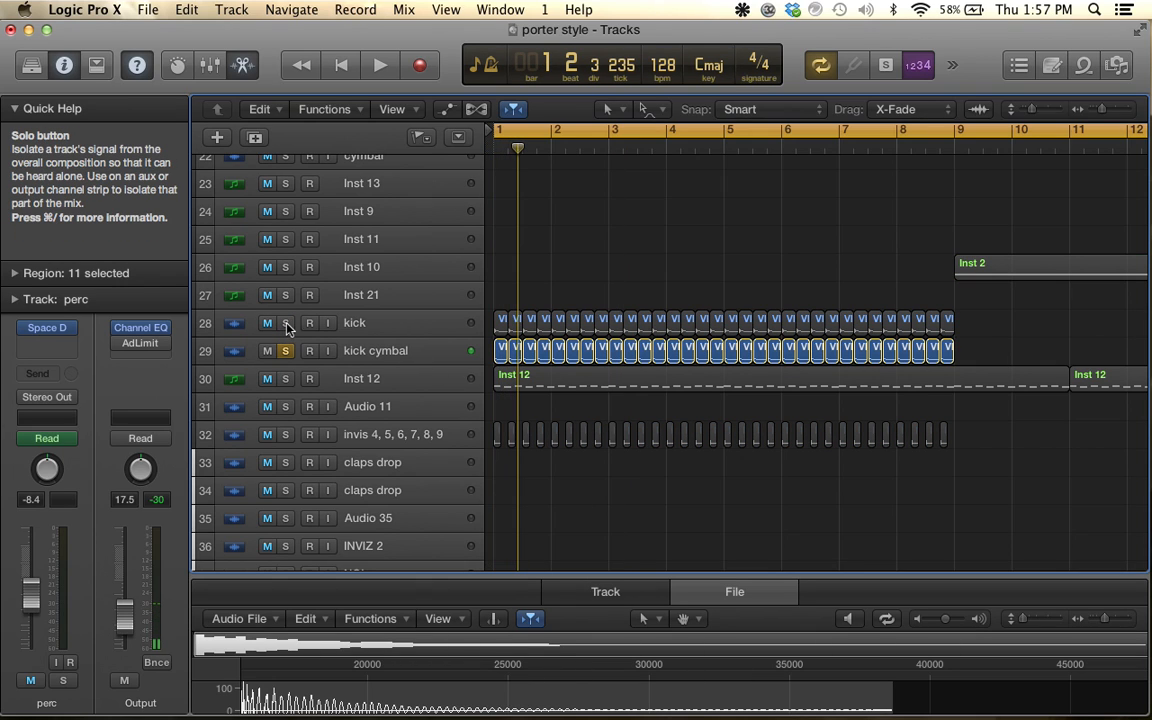
# Add the kick track and the snare percussion on track 42 to the soloed kick cymbal and play them together from bar 1
pyautogui.click(285, 323)
pyautogui.scroll(-3, 318, 403)
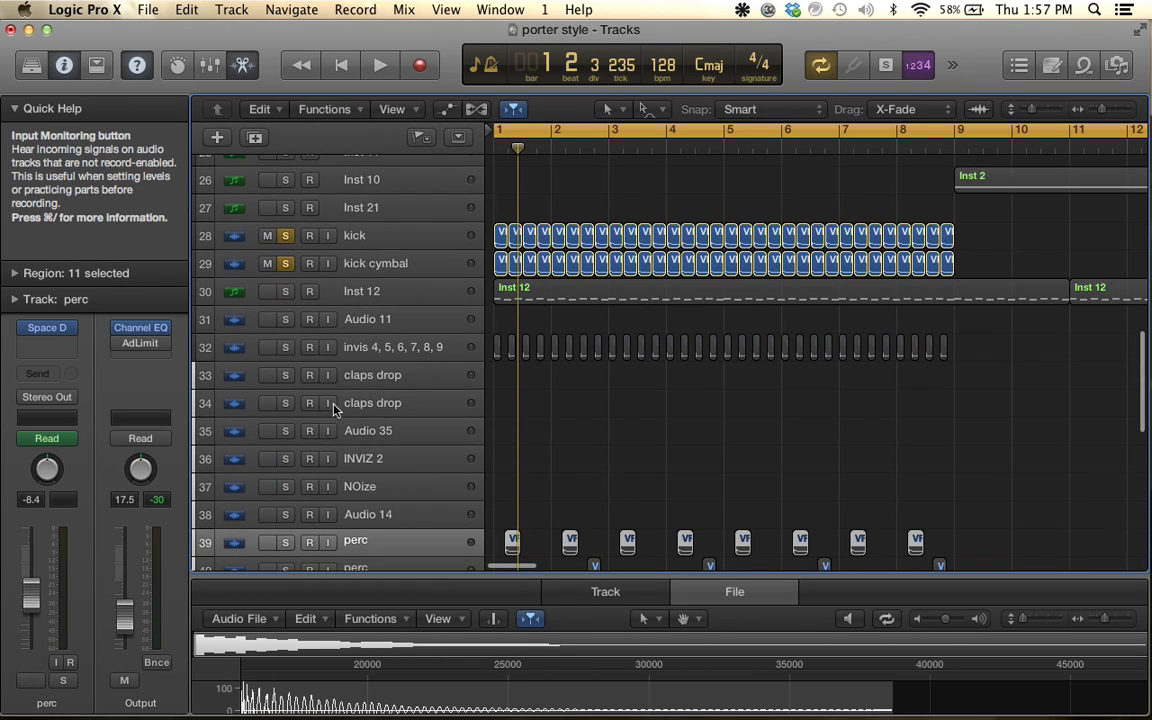
pyautogui.scroll(-5, 333, 410)
pyautogui.scroll(8, 398, 277)
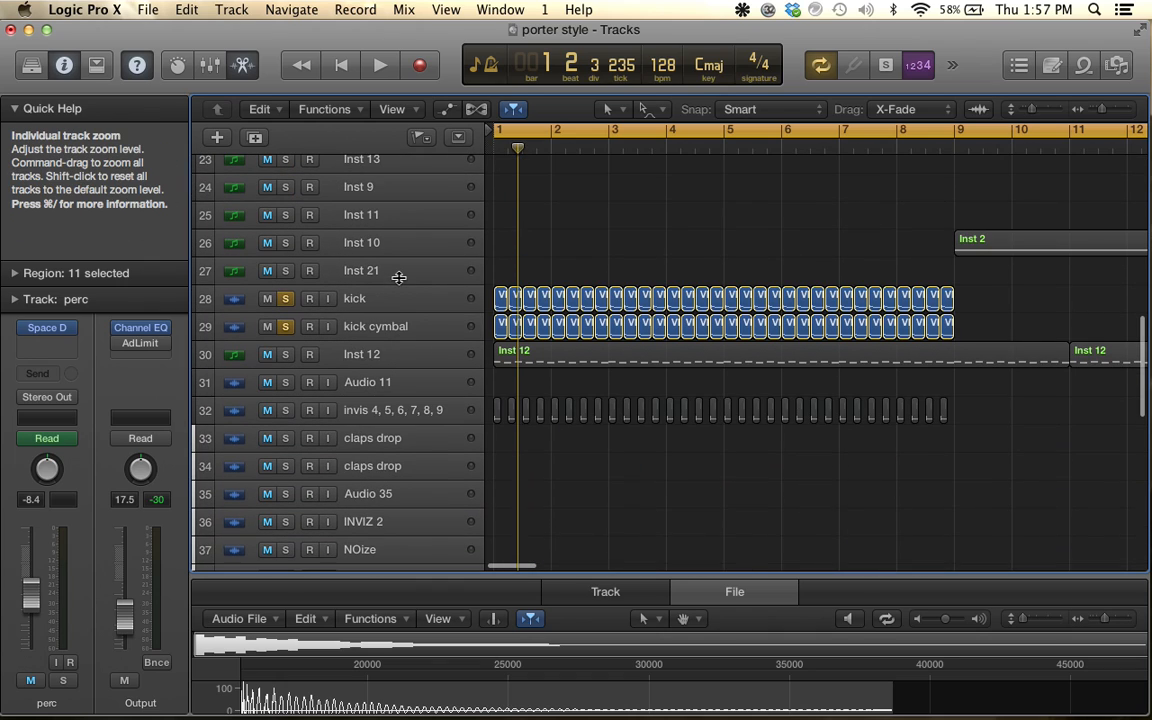
pyautogui.click(350, 326)
pyautogui.scroll(-6, 349, 310)
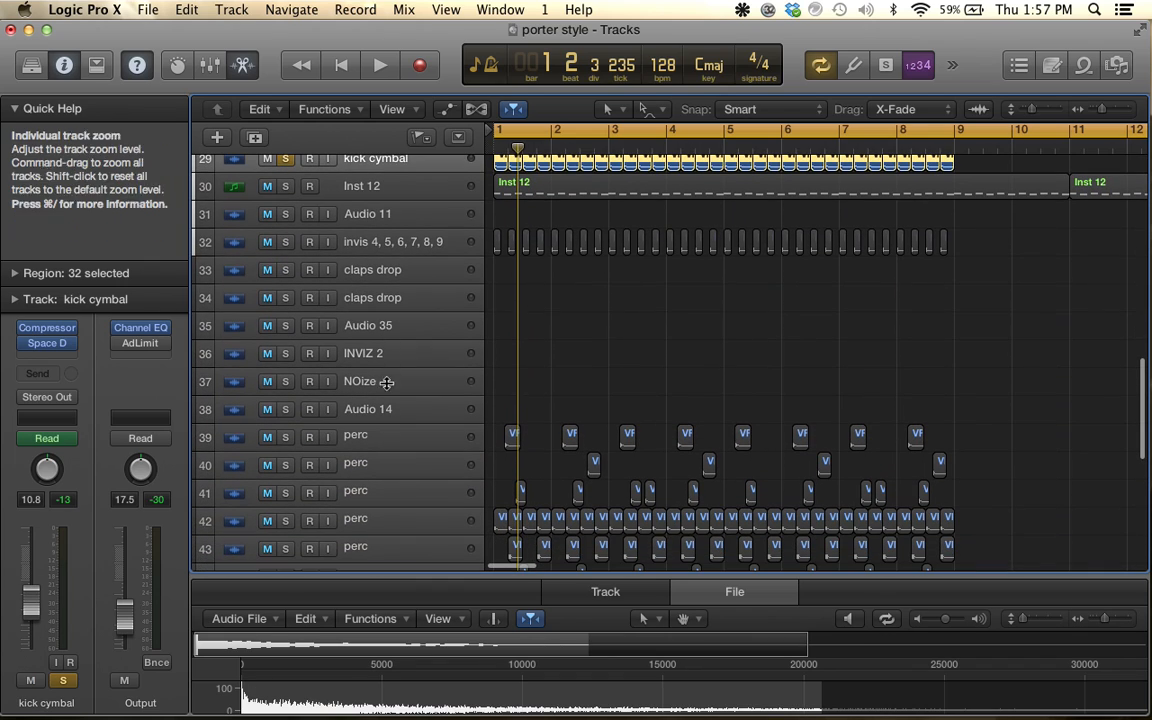
pyautogui.click(366, 521)
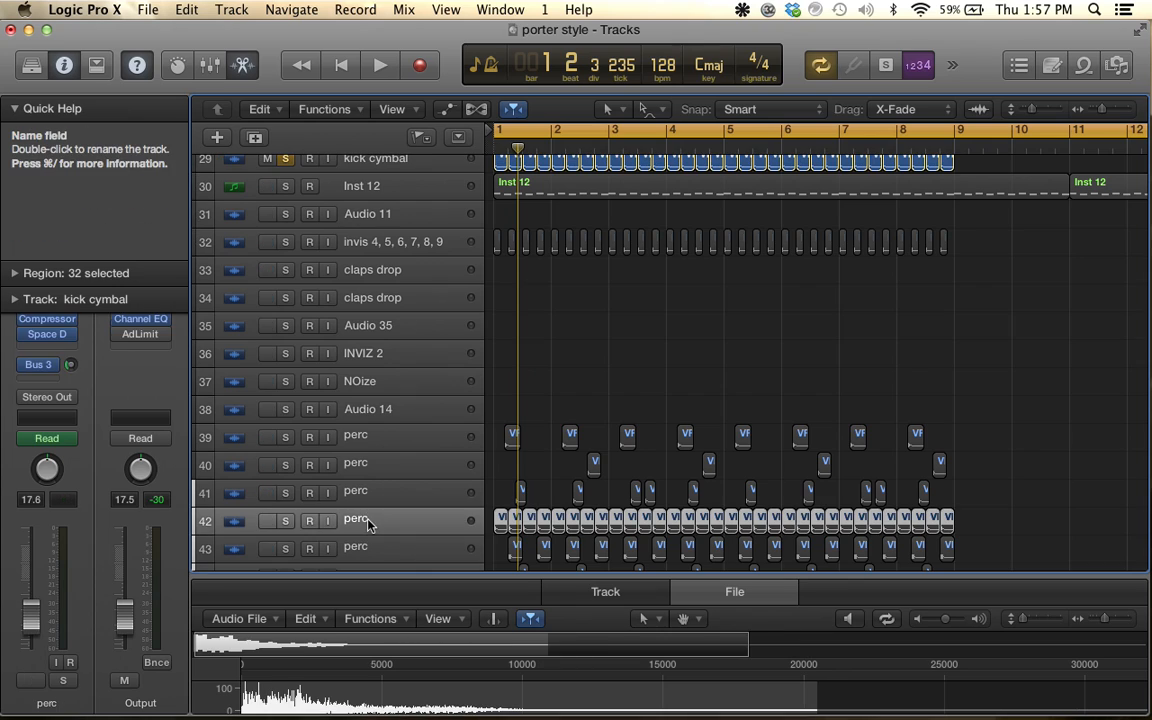
pyautogui.click(285, 521)
pyautogui.press('space')
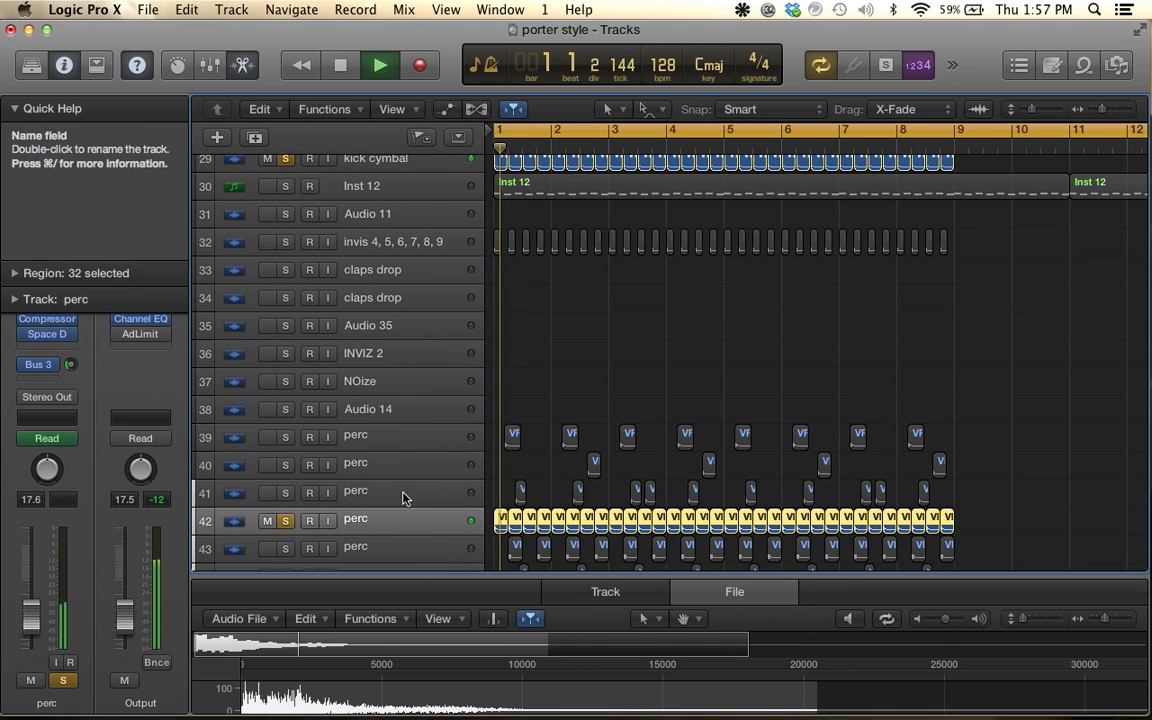
pyautogui.press('space')
# Remove the solo from perc track 42, the kick track and the kick cymbal track
pyautogui.click(287, 523)
pyautogui.scroll(7, 288, 524)
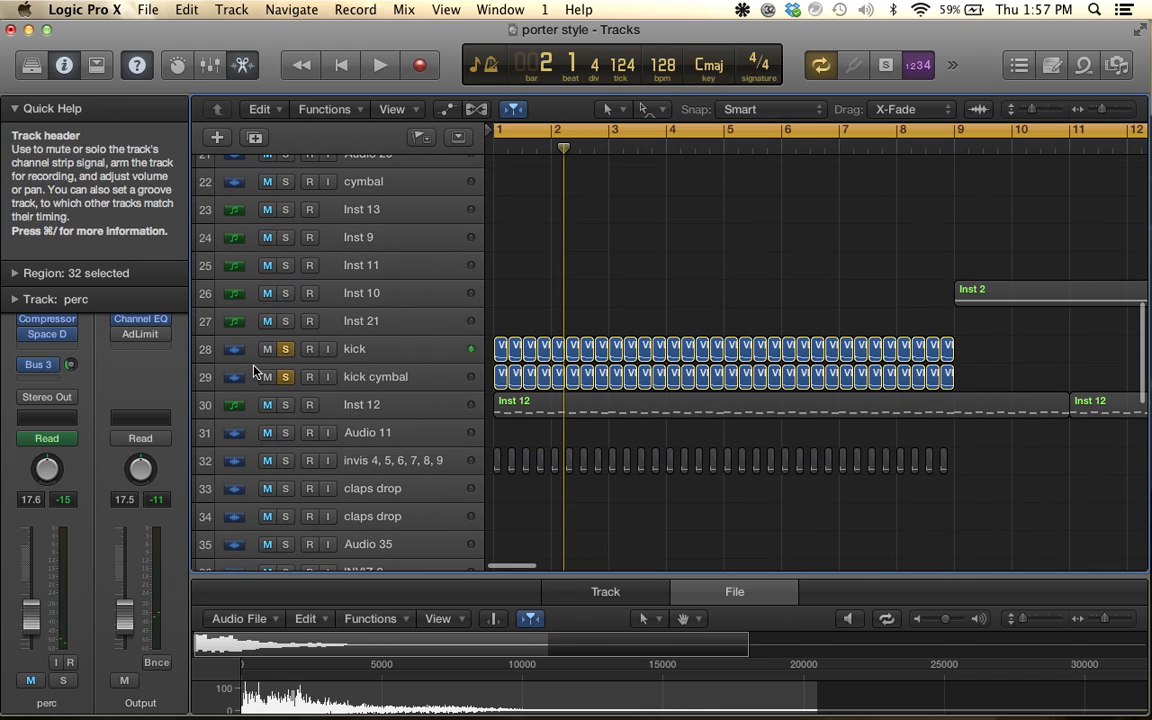
pyautogui.click(285, 349)
pyautogui.click(285, 377)
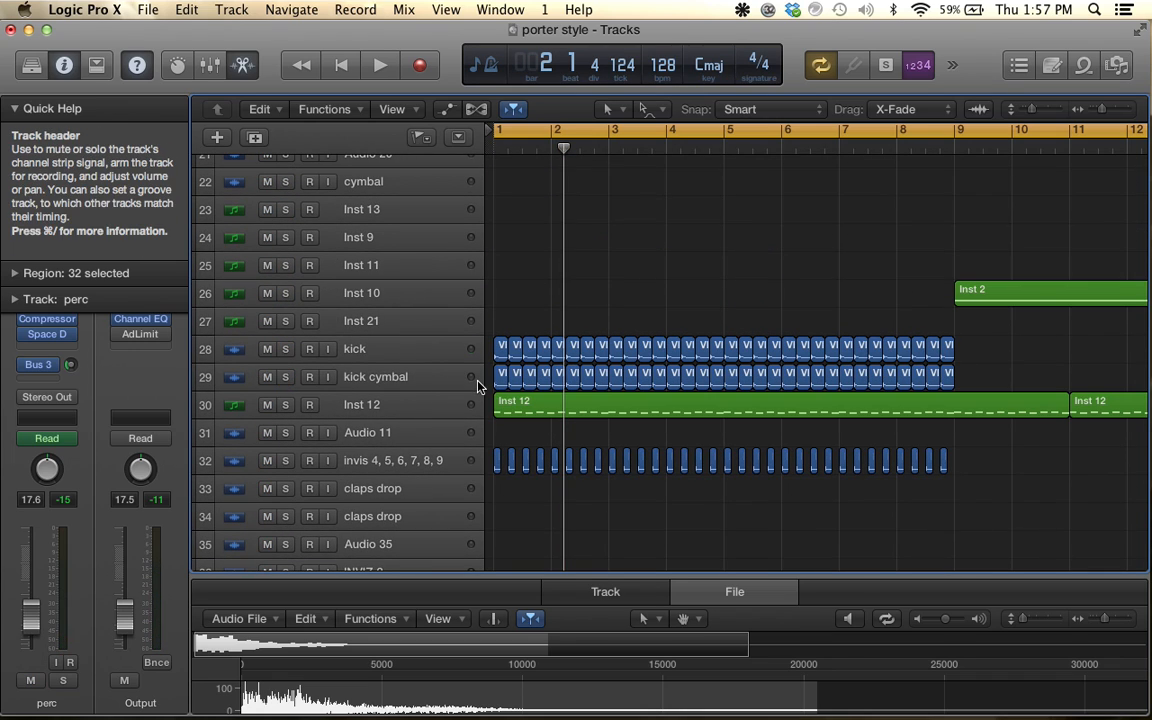
# Select the kick track, solo it on its own and bring its whole intro pattern from bar 1 to bar 9 into view
pyautogui.scroll(5, 546, 386)
pyautogui.scroll(2, 547, 386)
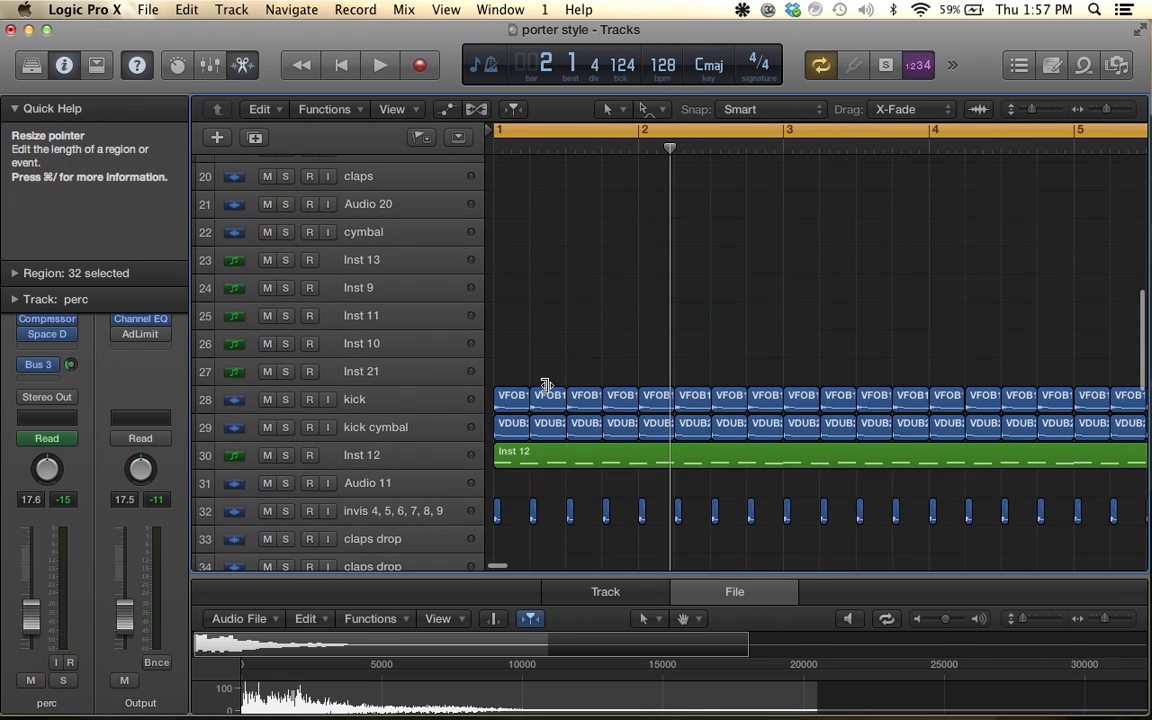
pyautogui.click(408, 402)
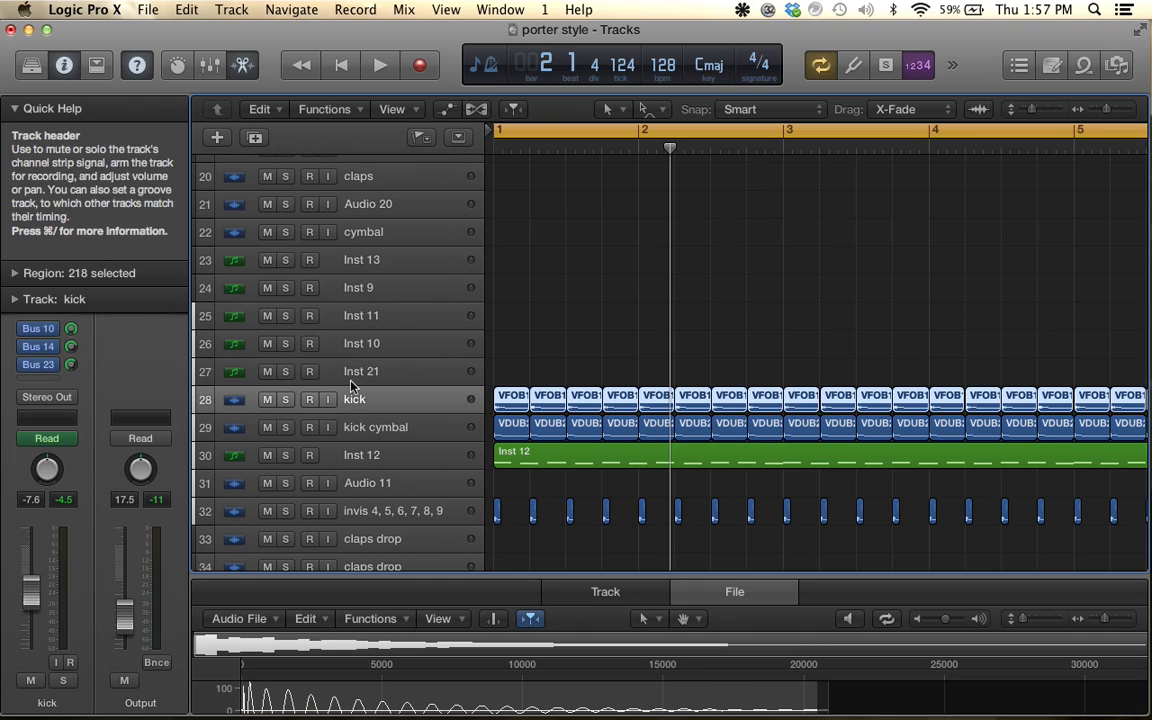
pyautogui.click(285, 399)
pyautogui.press('super+Left')
pyautogui.press('super+Left')
pyautogui.press('super+Left')
pyautogui.press('super+Left')
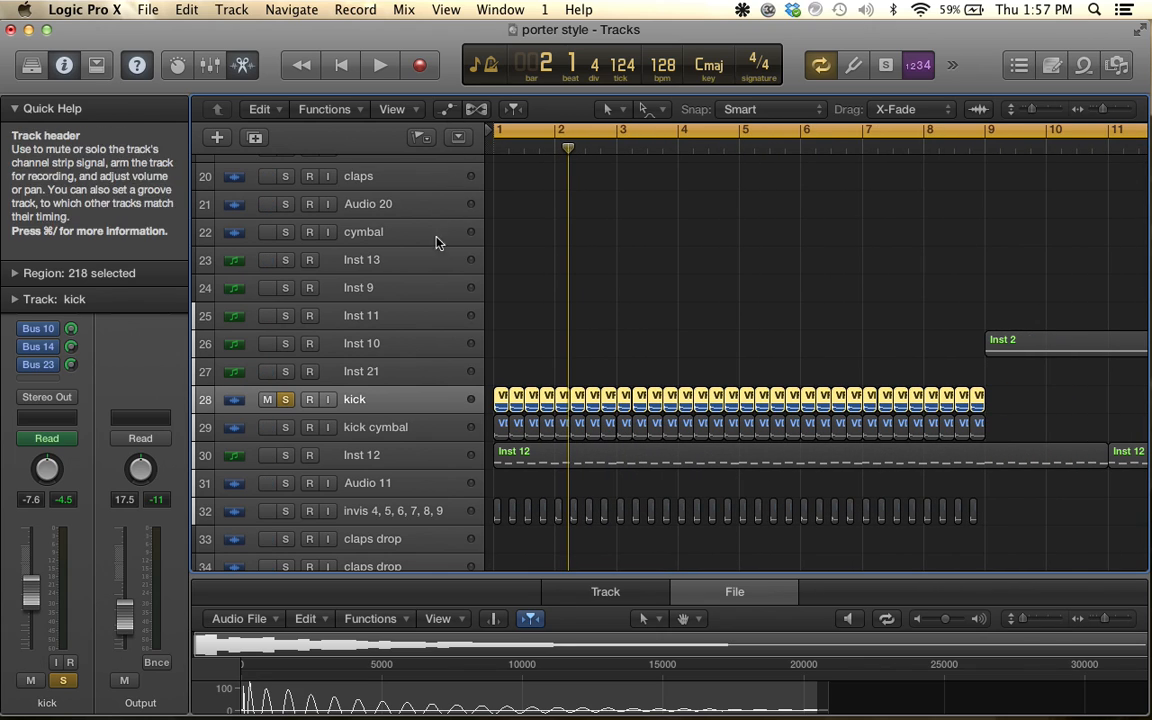
# Show the automation lanes on the tracks and open the kick track's Channel EQ window
pyautogui.click(447, 112)
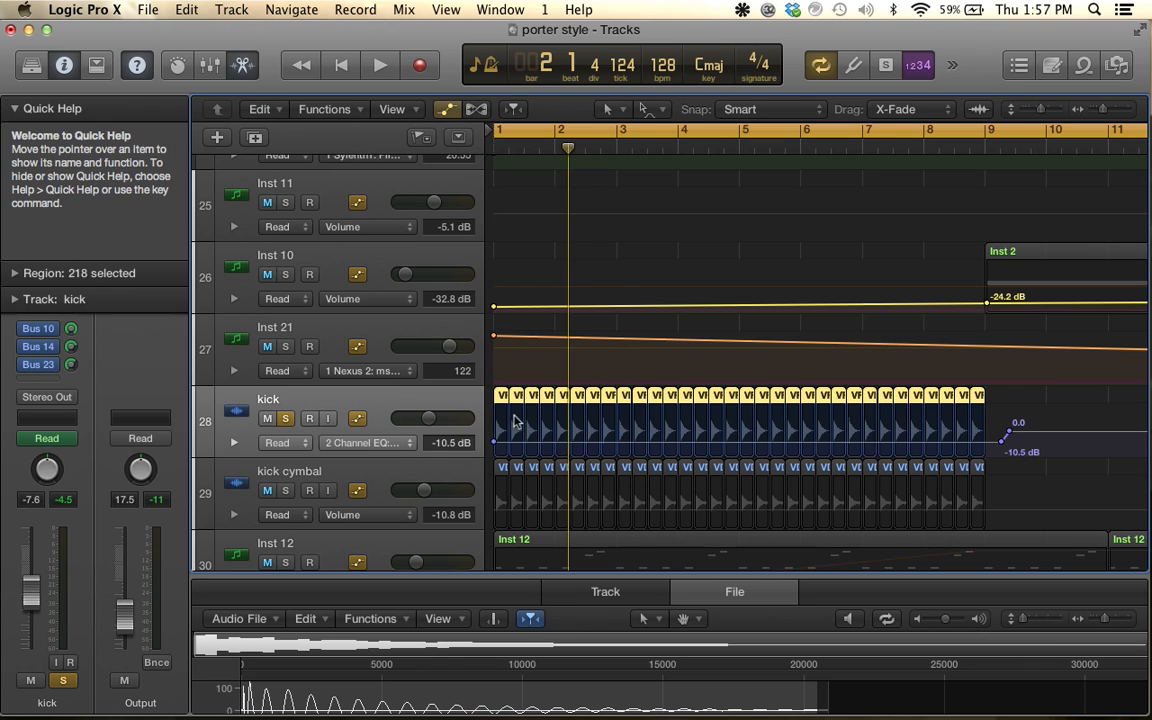
pyautogui.click(16, 110)
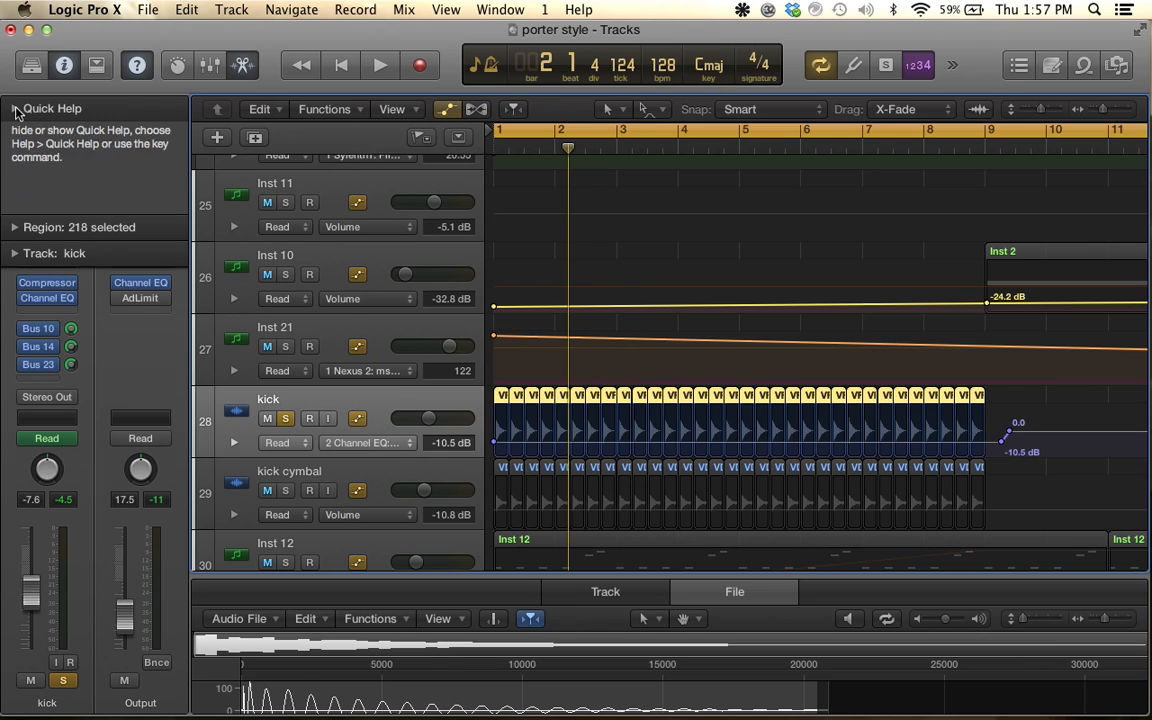
pyautogui.click(50, 299)
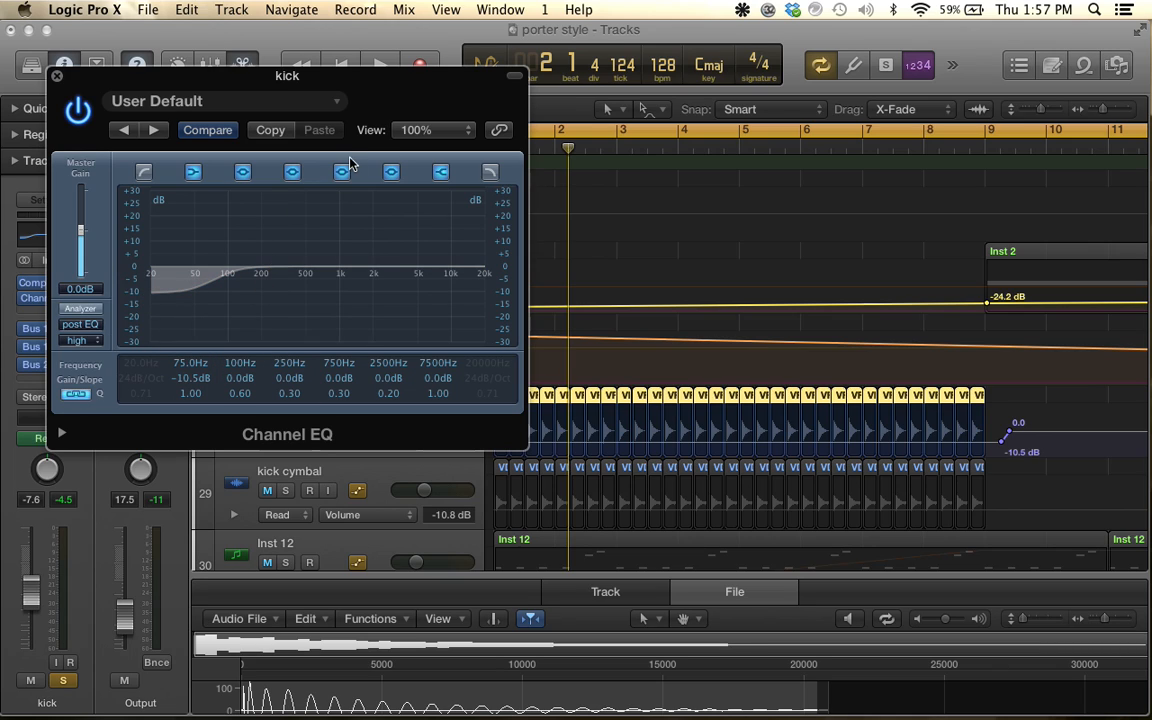
pyautogui.moveTo(400, 79); pyautogui.dragTo(423, 125)
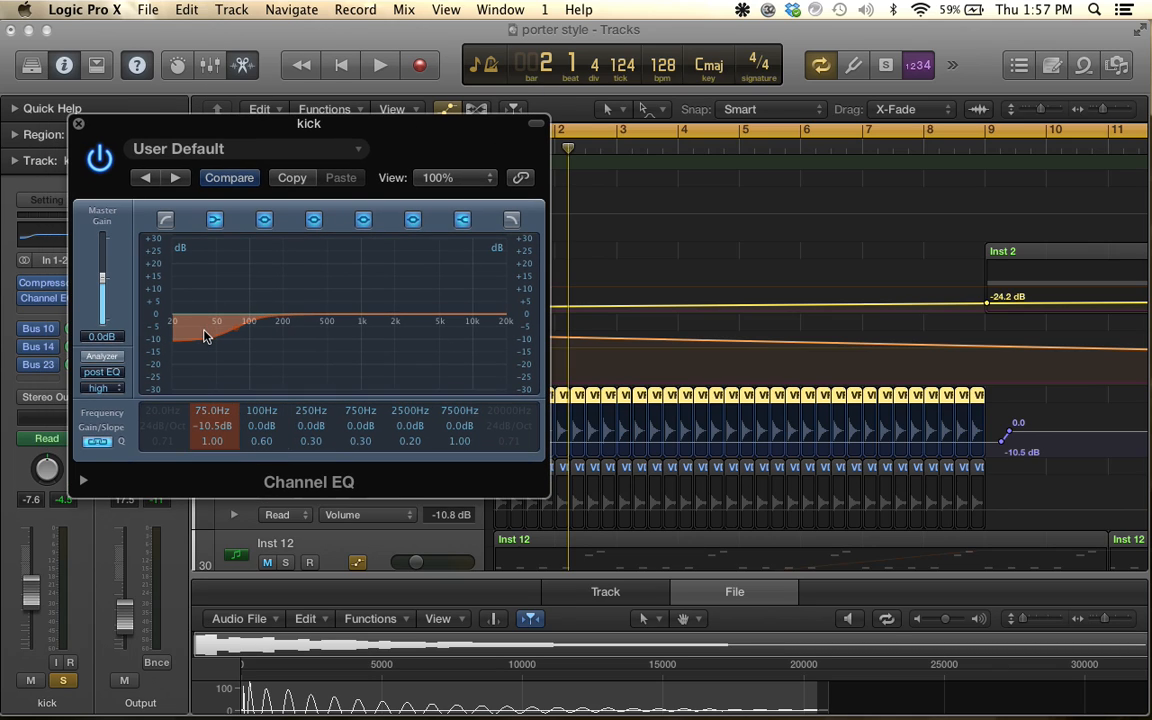
# Lower the kick's low shelf gain automation over the intro to -14.0 dB, playing the soloed kick from bar 1 before and after
pyautogui.press('space')
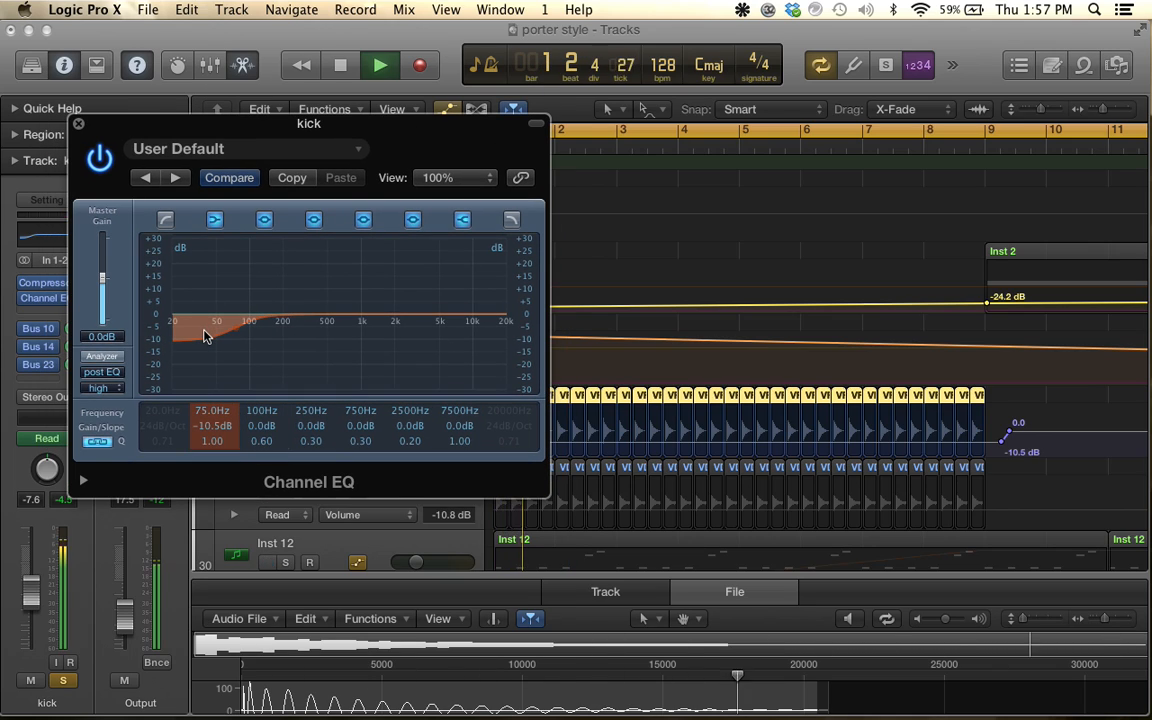
pyautogui.press('space')
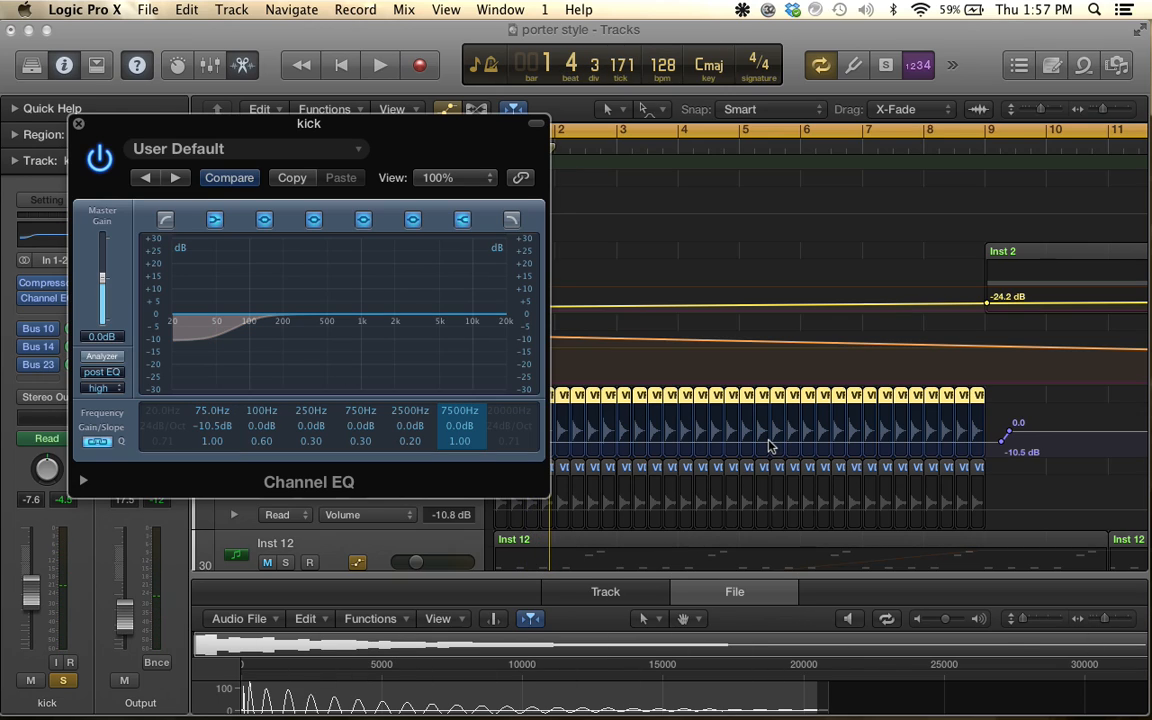
pyautogui.click(769, 446)
pyautogui.moveTo(769, 446); pyautogui.dragTo(769, 450)
pyautogui.press('space')
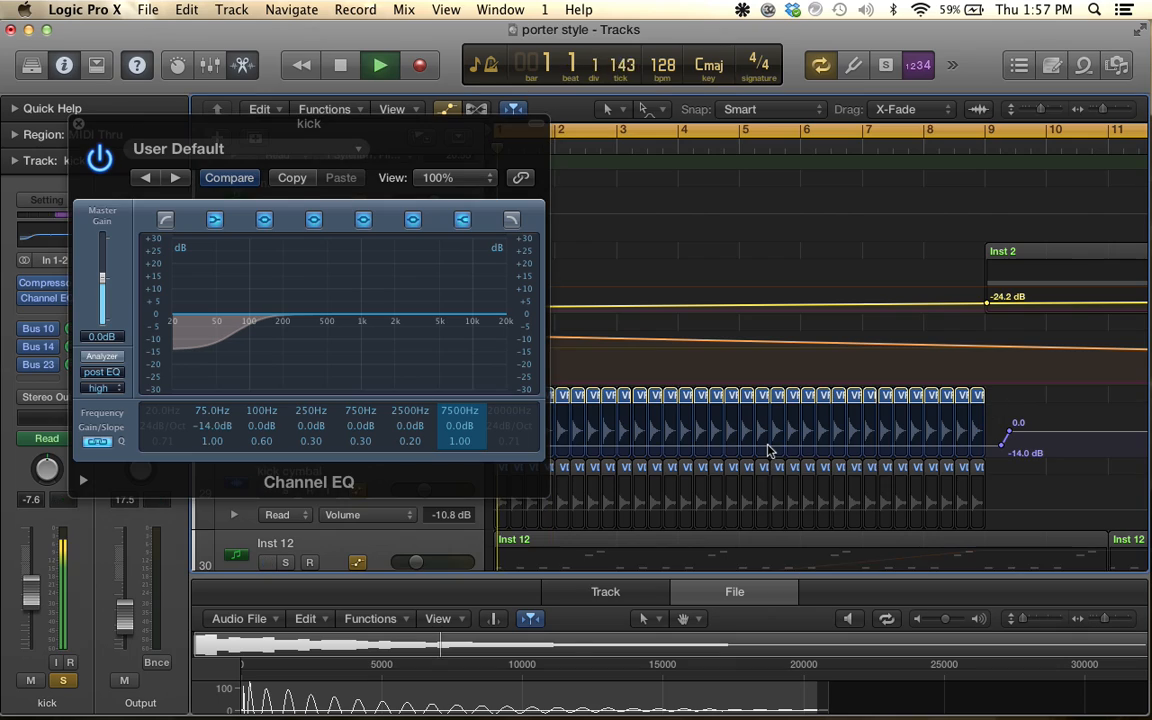
pyautogui.press('space')
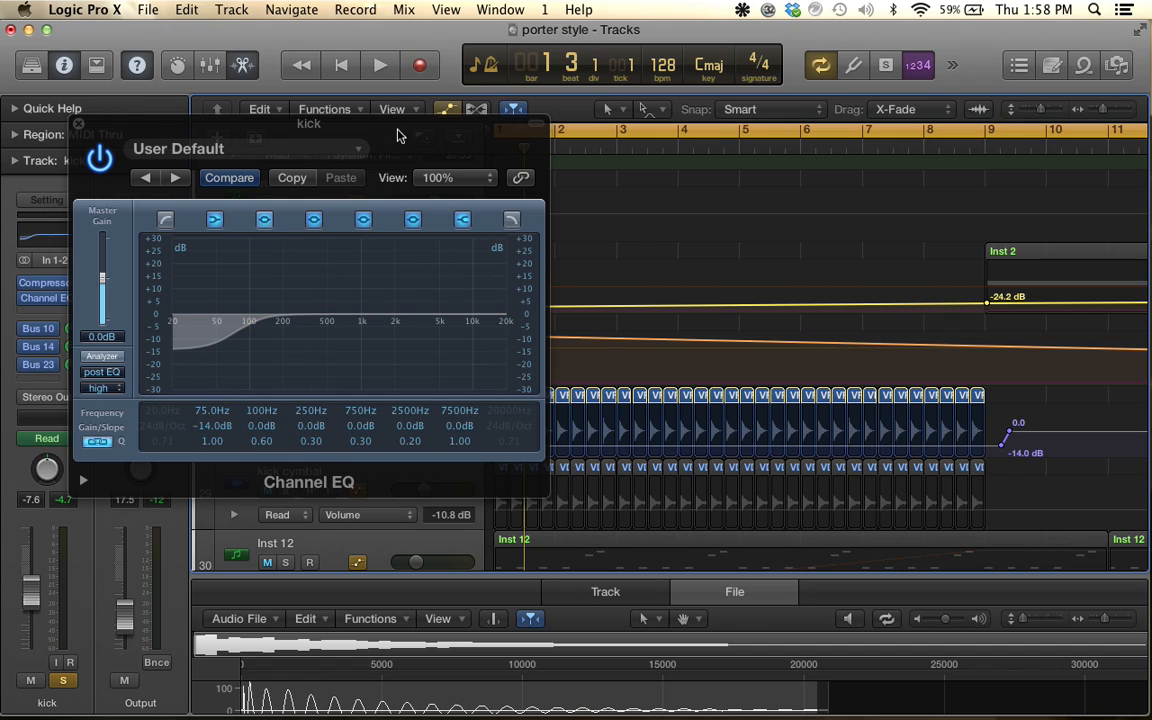
pyautogui.press('space')
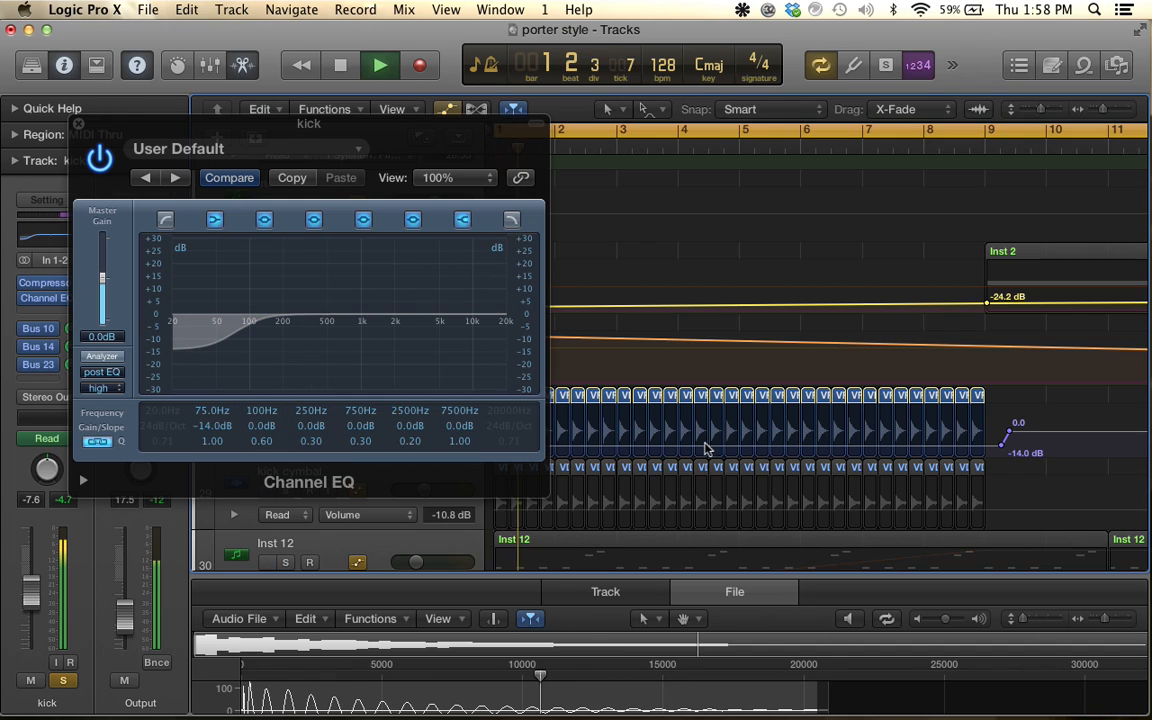
pyautogui.press('space')
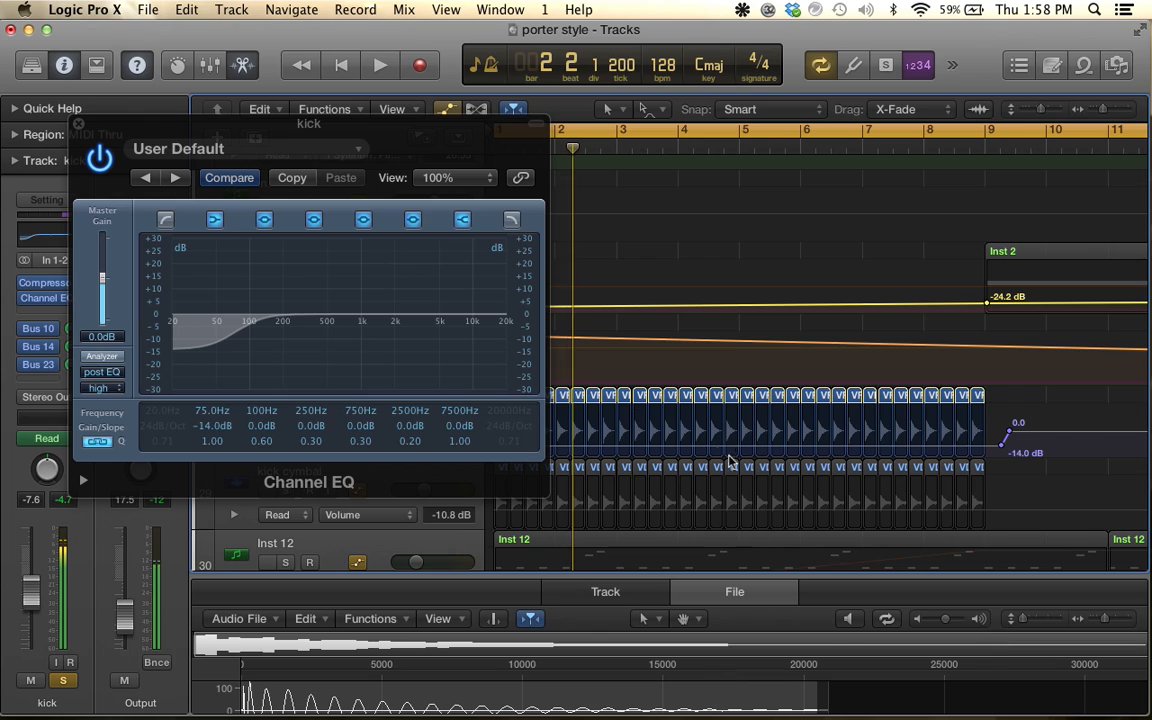
# Raise the kick's intro low shelf gain automation to 0.5 dB and play the kick briefly from bar 1
pyautogui.moveTo(731, 455); pyautogui.dragTo(731, 438)
pyautogui.press('space')
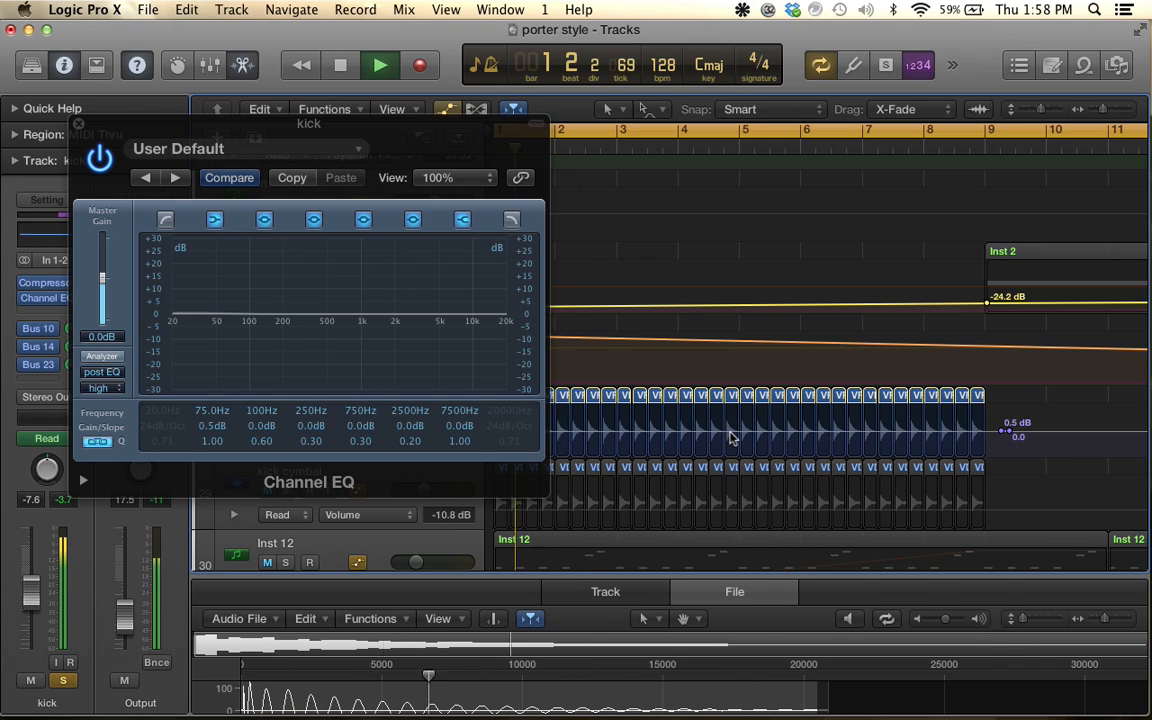
pyautogui.press('space')
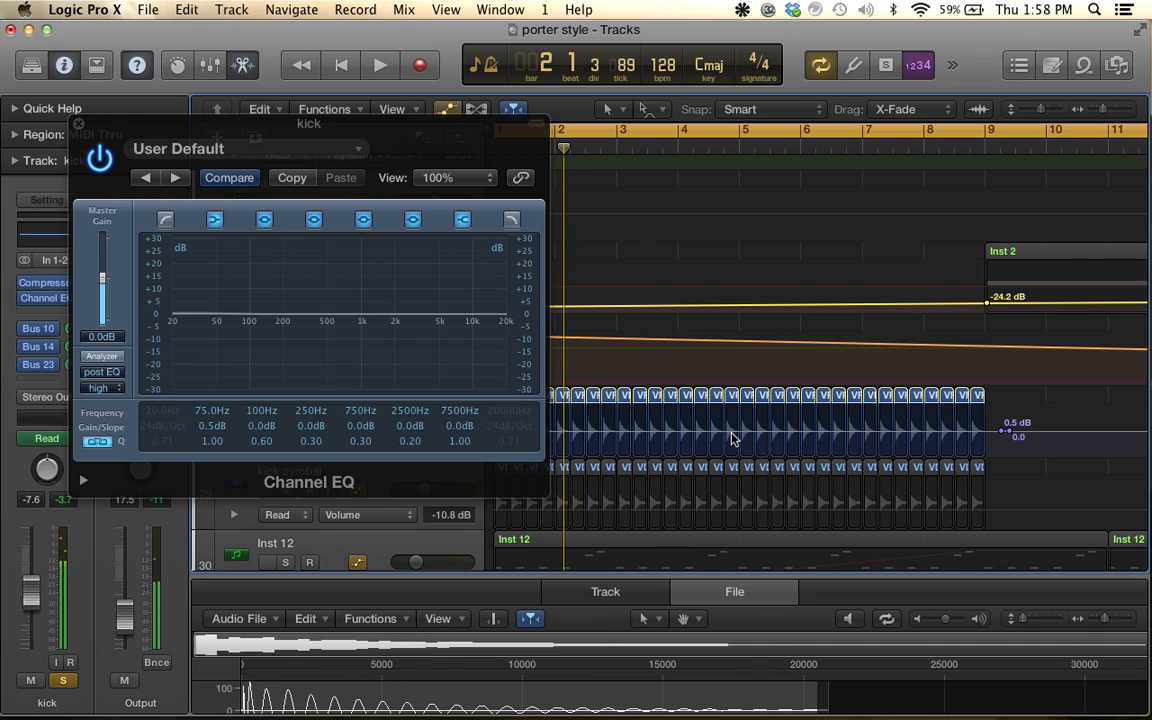
# Set the kick's intro low shelf gain automation to -12.0 dB, closing its Channel EQ window and removing the kick's solo
pyautogui.moveTo(731, 436); pyautogui.dragTo(733, 451)
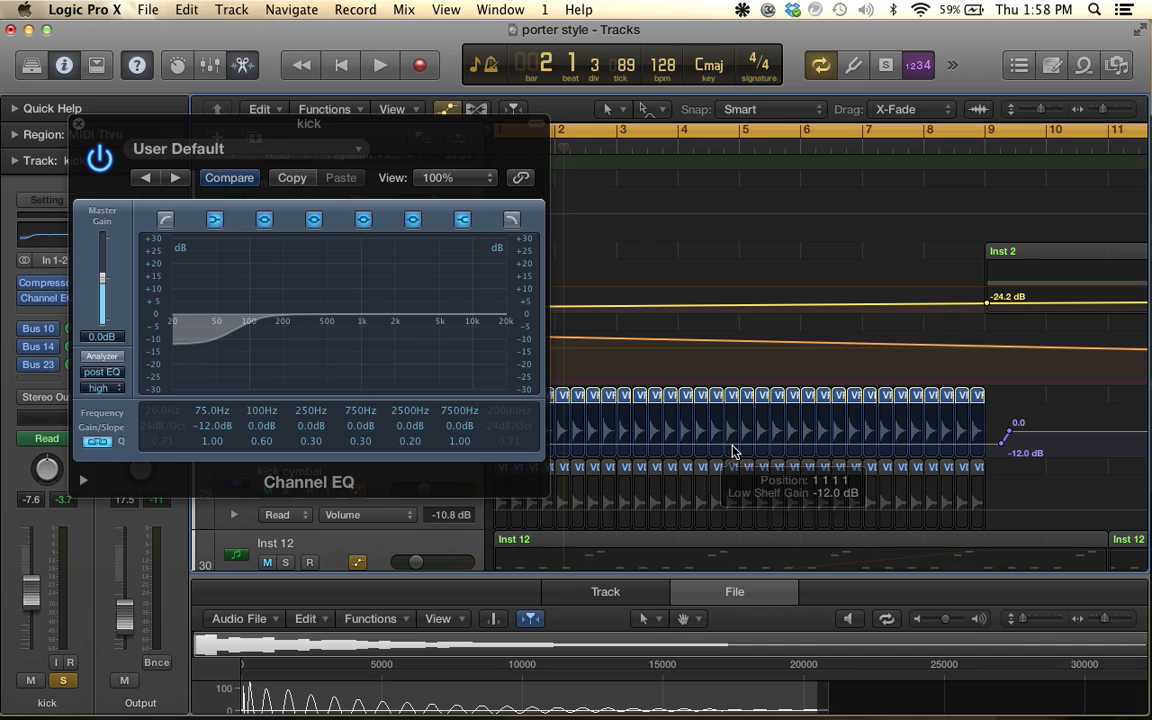
pyautogui.click(80, 127)
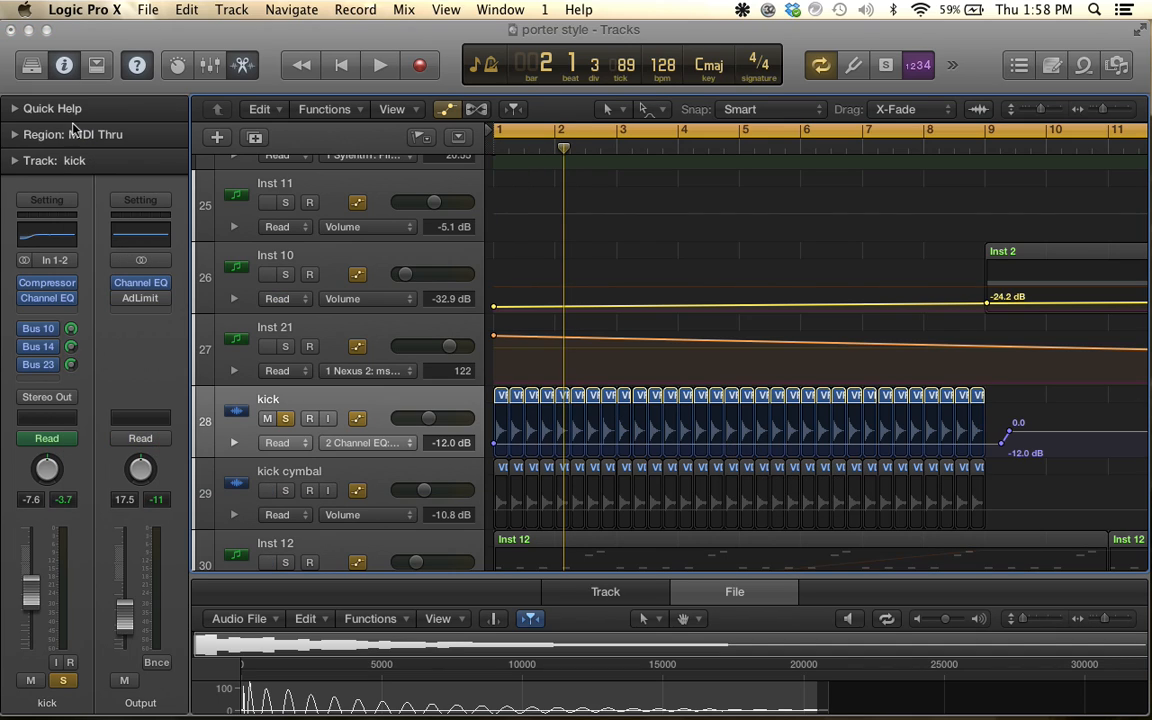
pyautogui.click(286, 418)
# Solo the Inst 12 track and play it from bar 1 with all its regions in view
pyautogui.scroll(2, 428, 428)
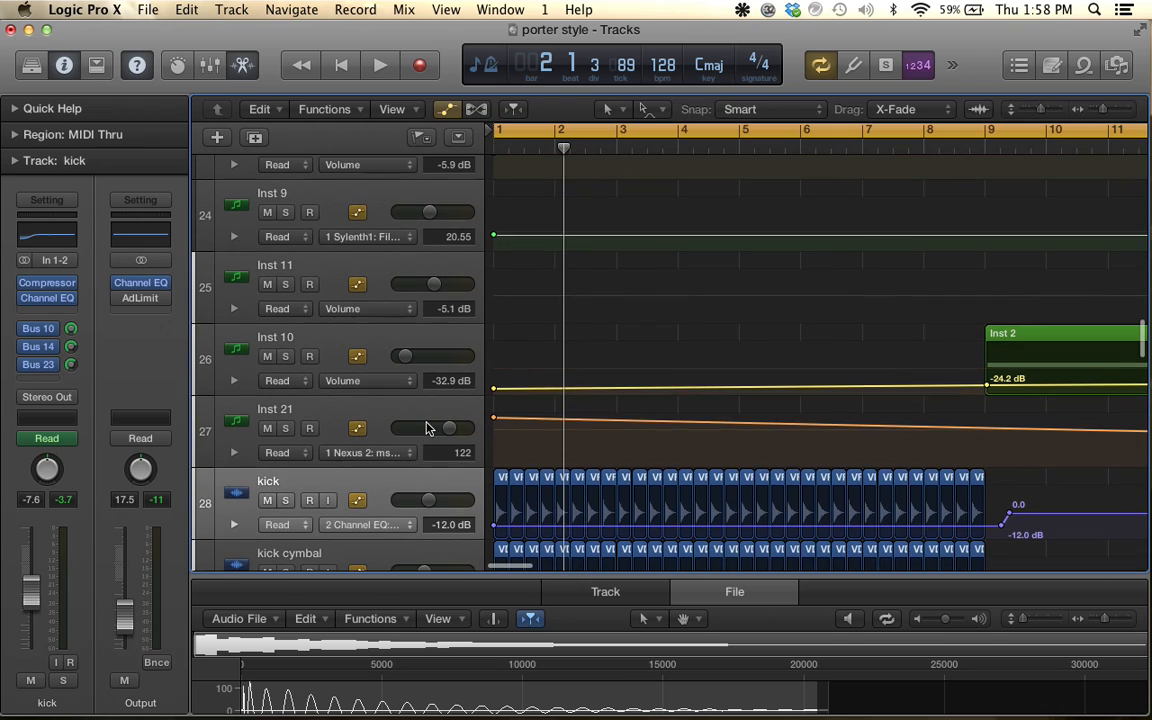
pyautogui.scroll(-5, 426, 428)
pyautogui.scroll(1, 427, 428)
pyautogui.scroll(-2, 427, 428)
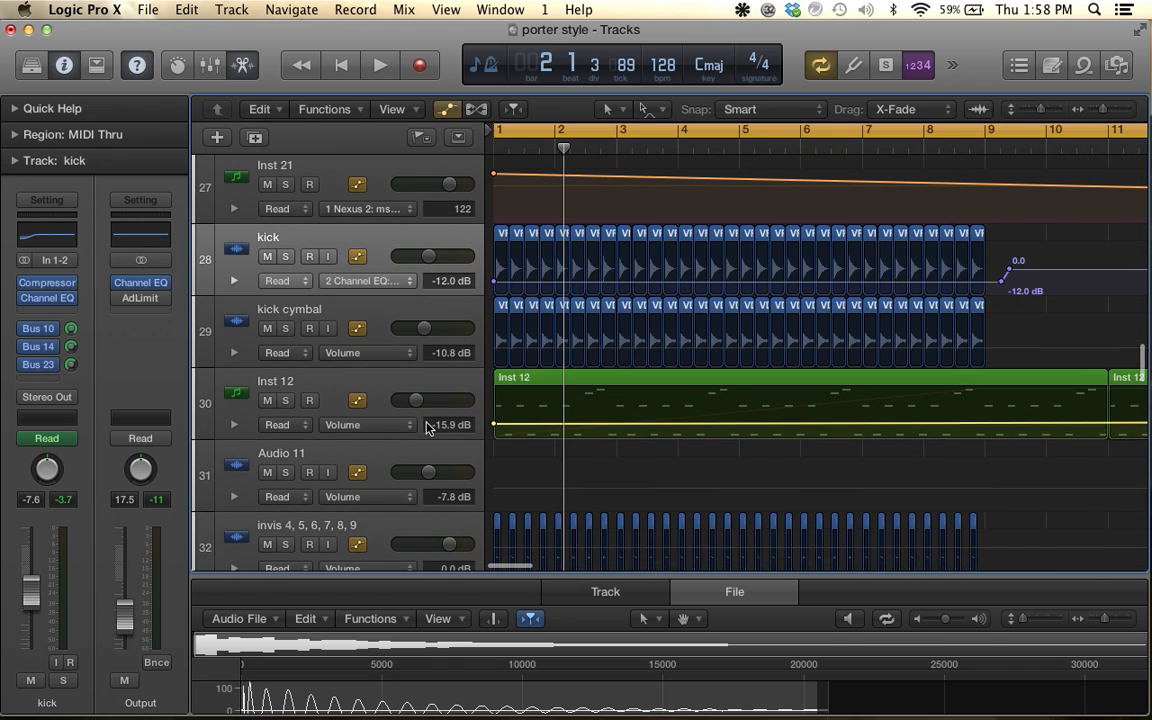
pyautogui.hscroll(2, 427, 428)
pyautogui.click(285, 400)
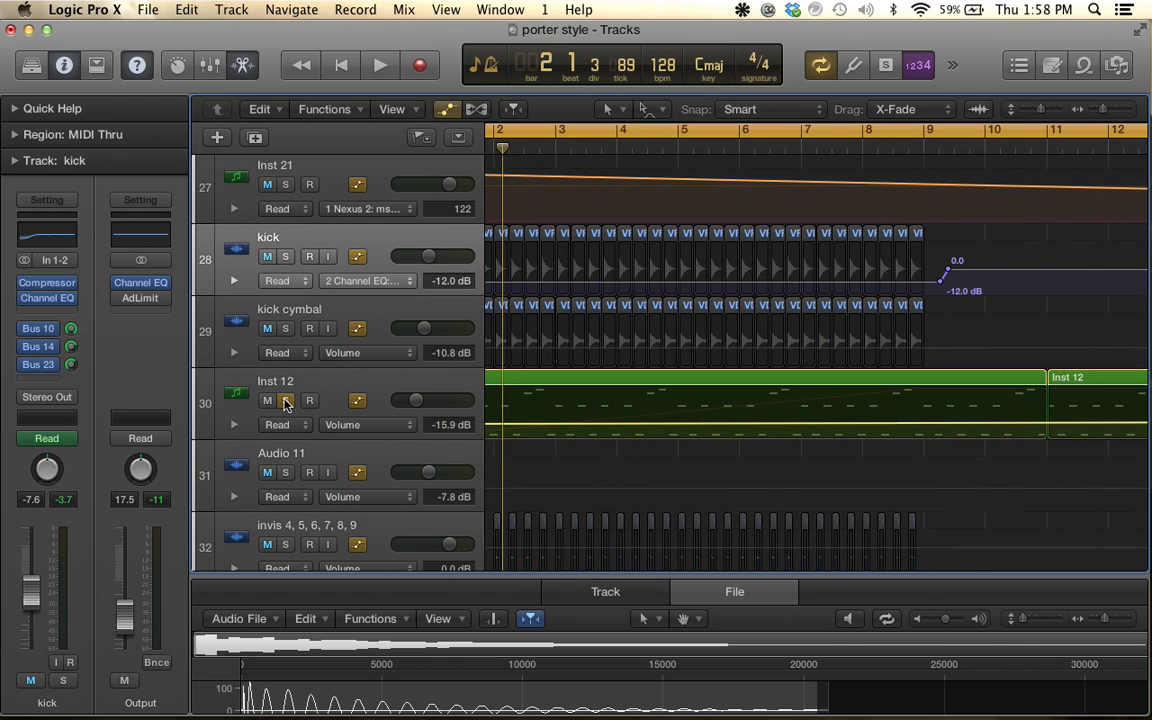
pyautogui.press('Return')
pyautogui.press('space')
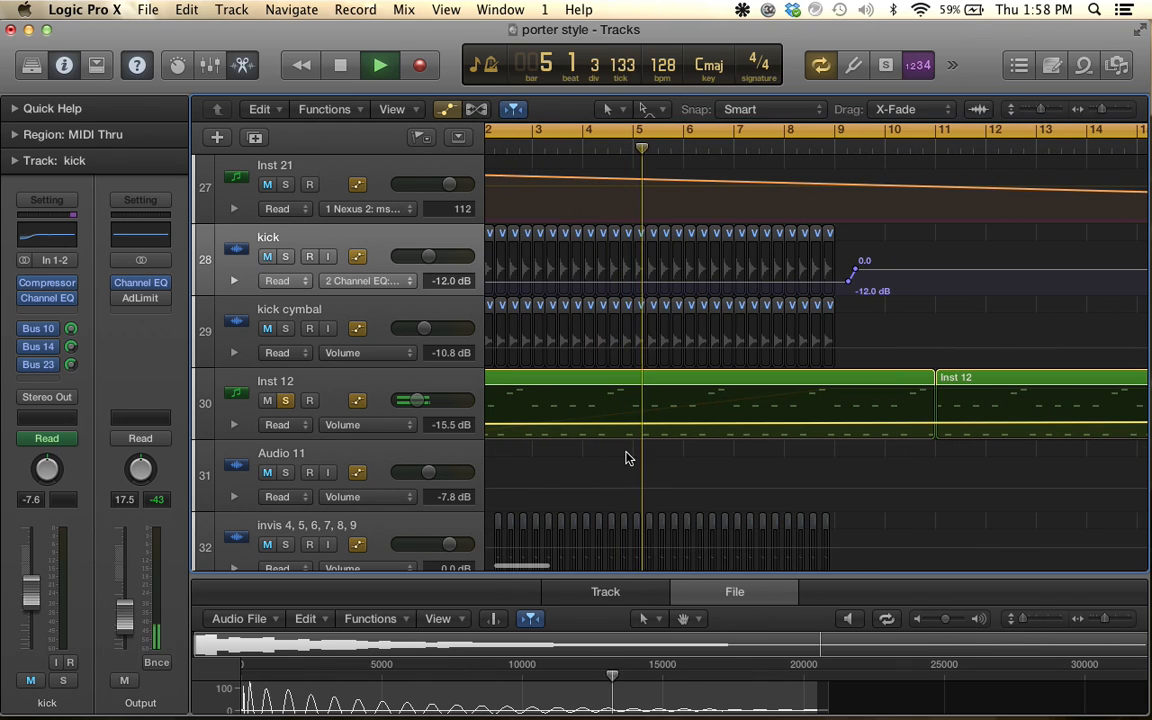
pyautogui.scroll(-5, 627, 457)
pyautogui.scroll(1, 627, 457)
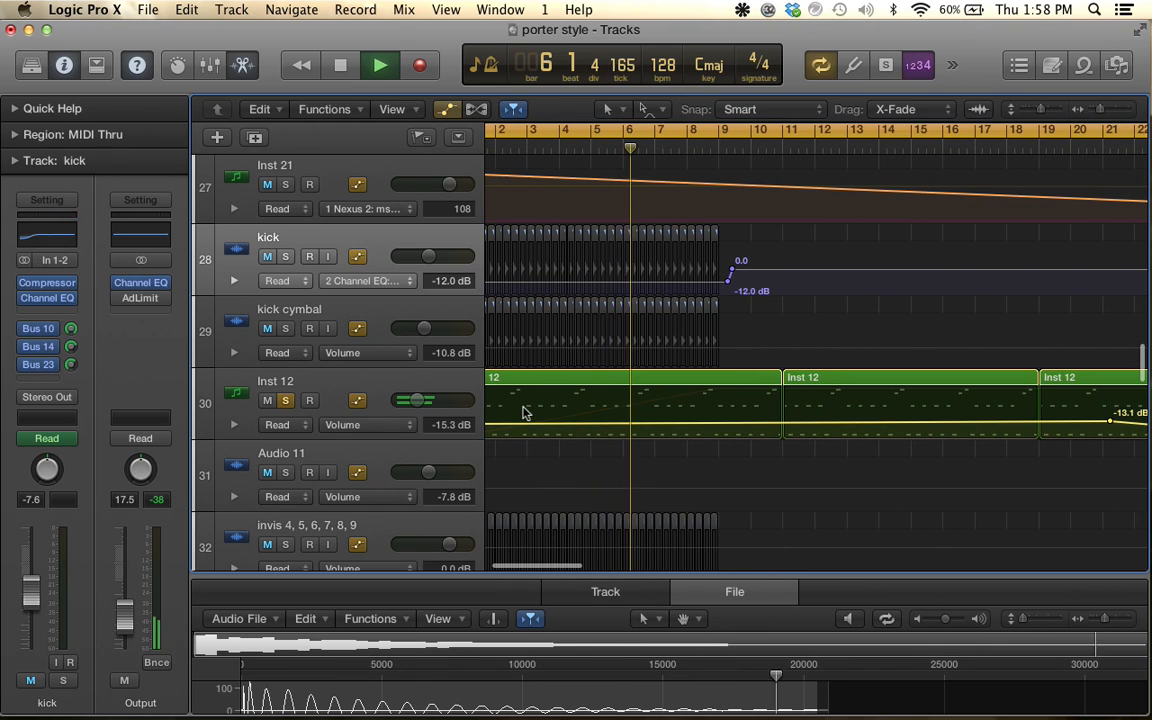
pyautogui.scroll(-6, 524, 412)
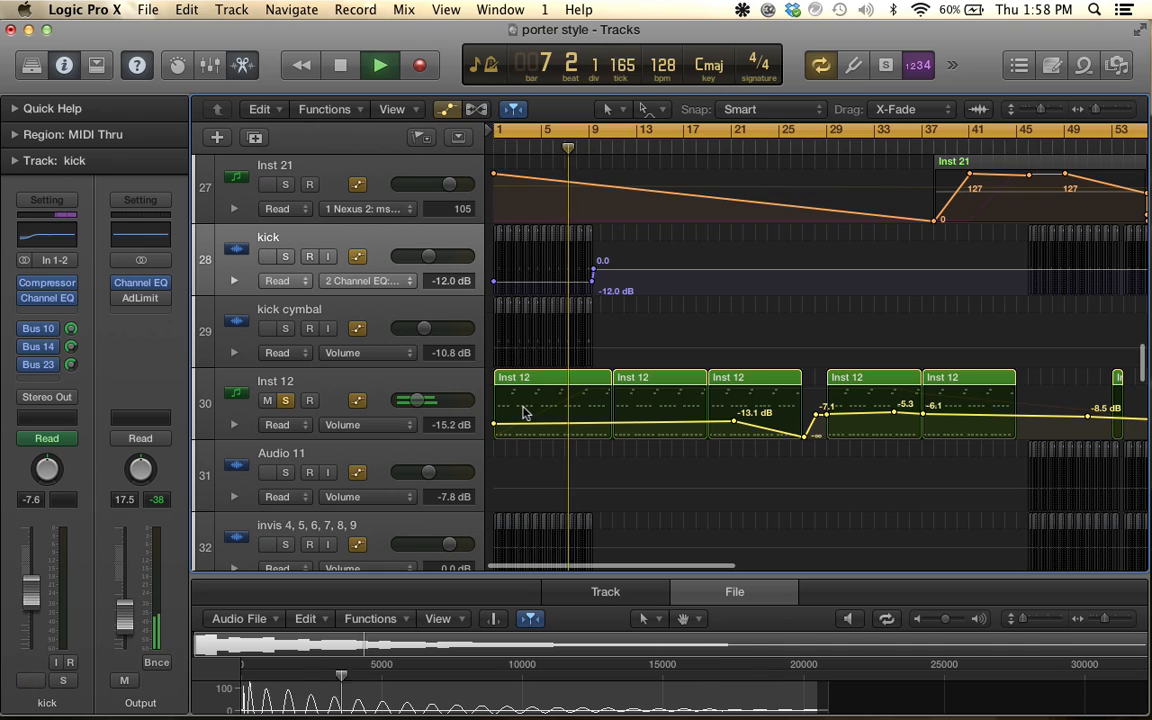
pyautogui.press('space')
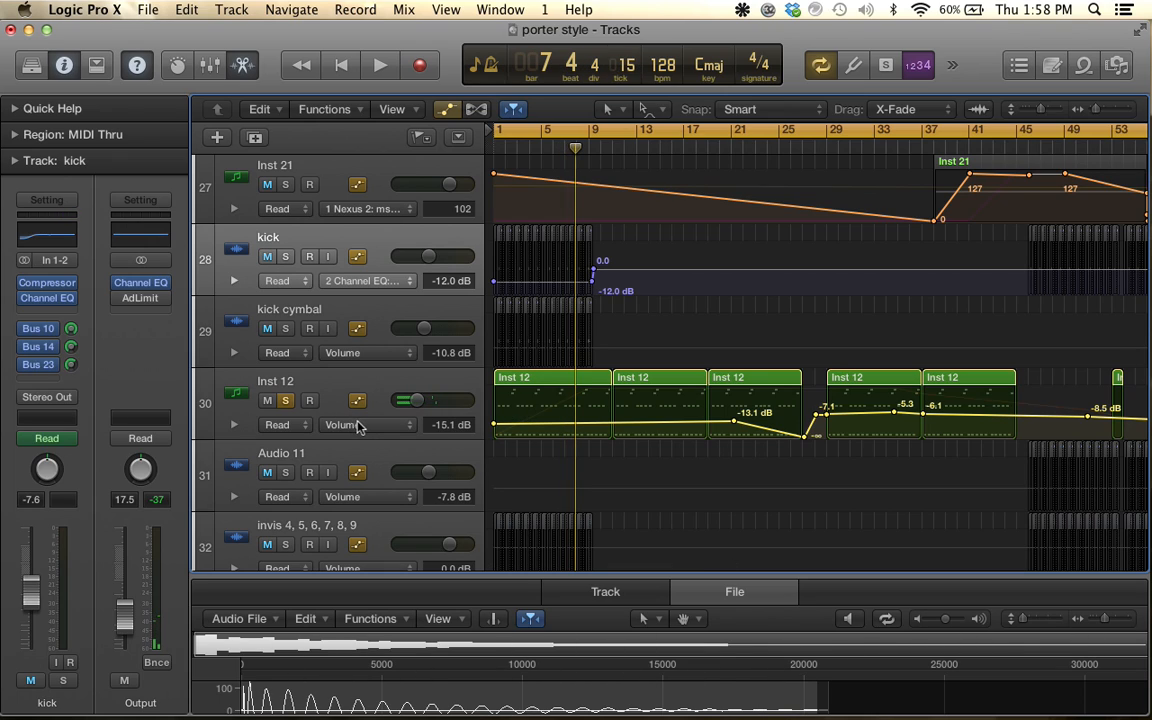
# Switch Inst 12's displayed automation from Volume to the Nexus 2 mstCut parameter and select the track
pyautogui.click(360, 427)
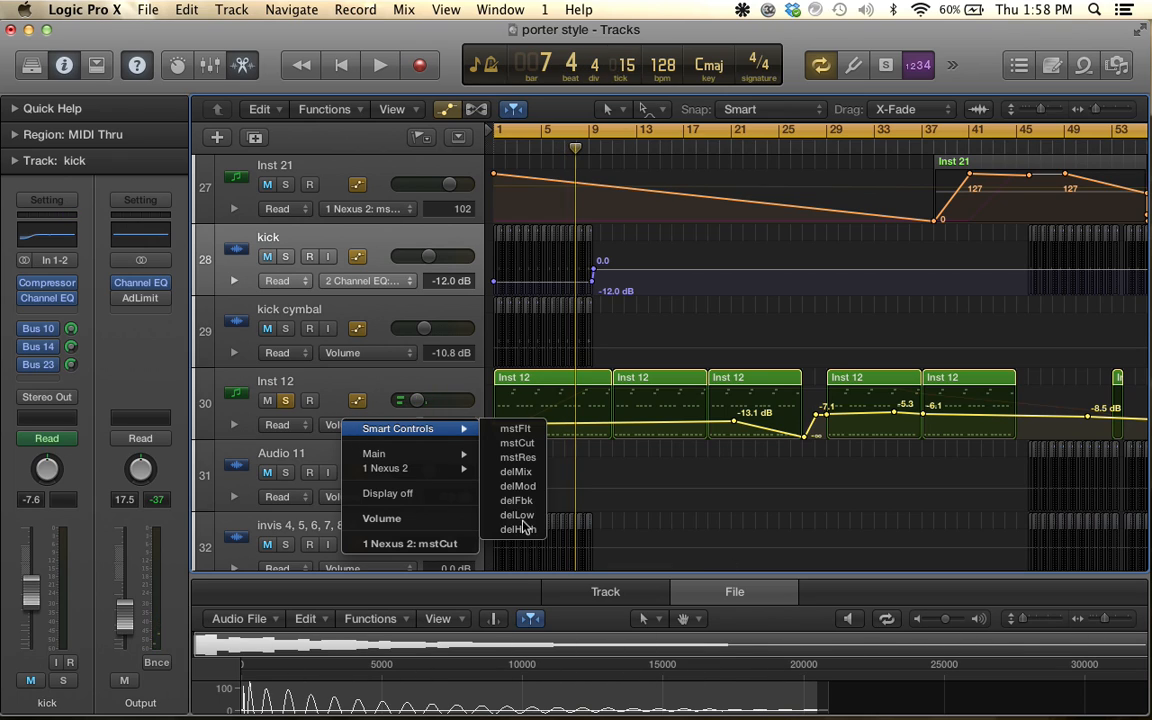
pyautogui.click(408, 545)
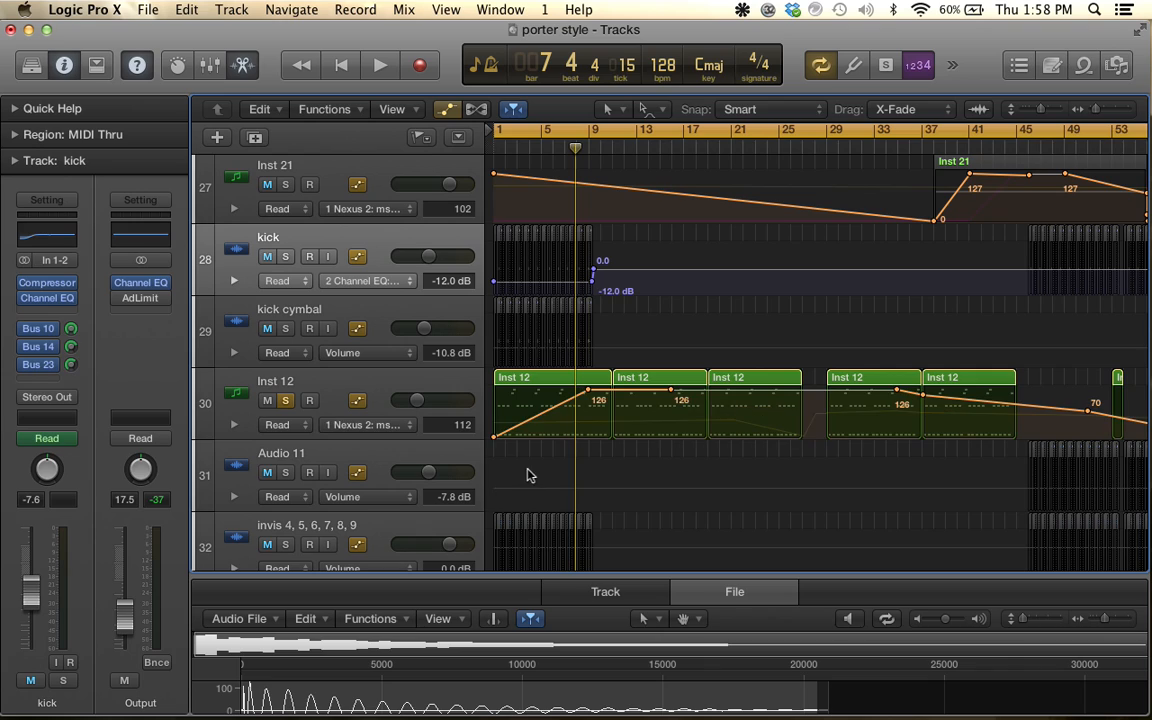
pyautogui.click(378, 430)
pyautogui.click(368, 401)
pyautogui.click(378, 401)
# Examine the shape of Inst 12's mstCut automation across its regions and locate mstCut in the Nexus 2 parameter list
pyautogui.scroll(6, 540, 440)
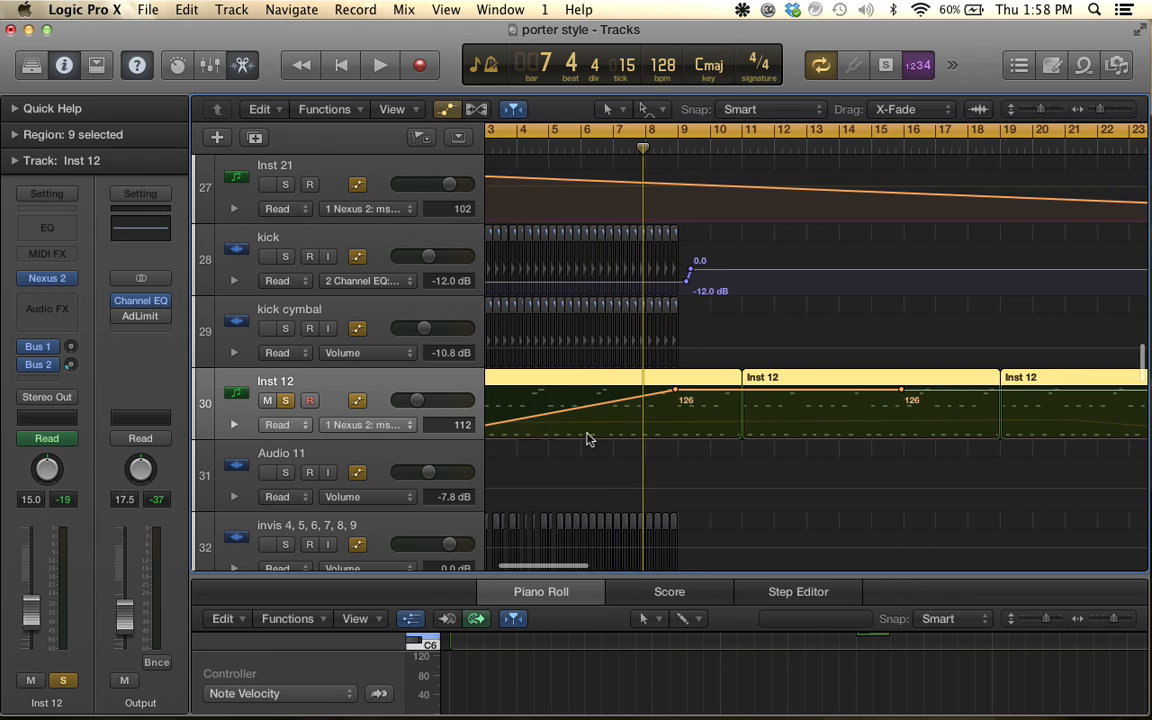
pyautogui.scroll(-6, 589, 437)
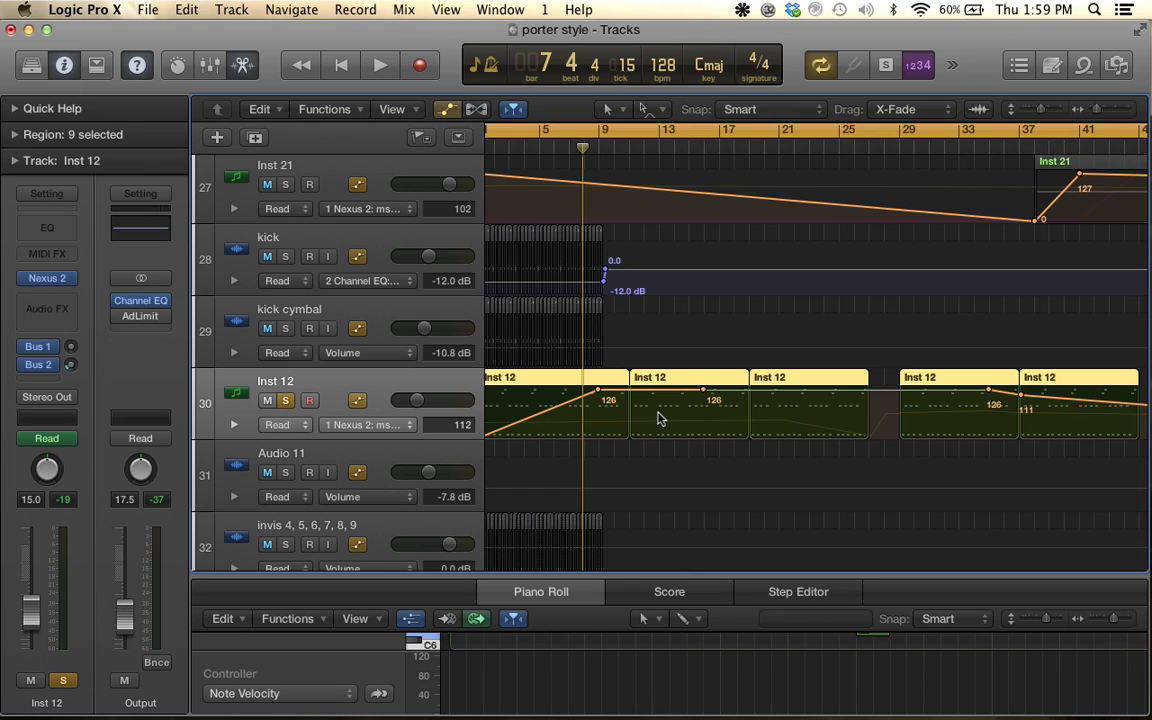
pyautogui.hscroll(-2, 658, 418)
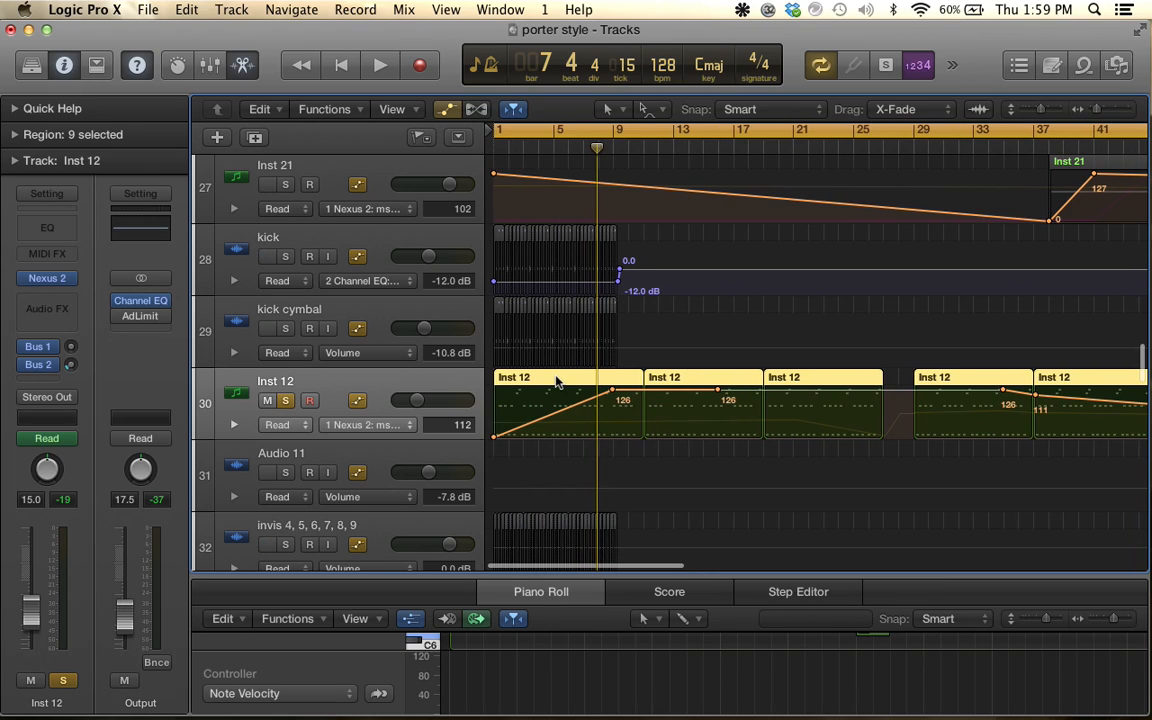
pyautogui.scroll(5, 600, 405)
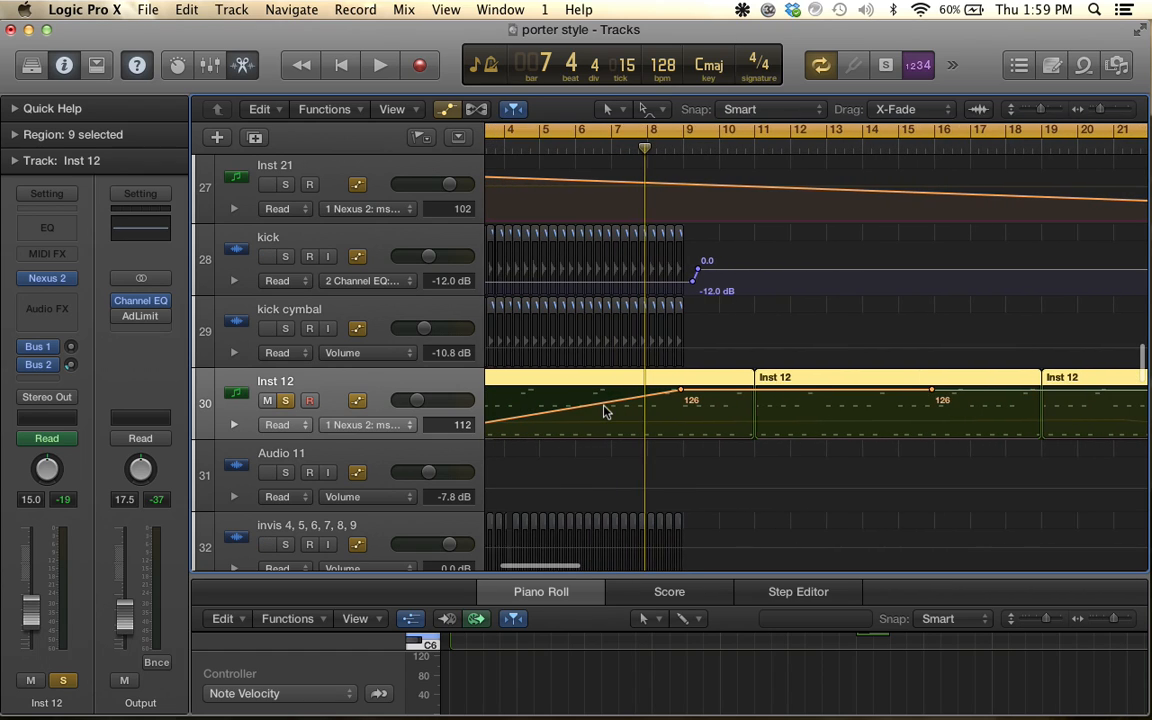
pyautogui.hscroll(-3, 604, 410)
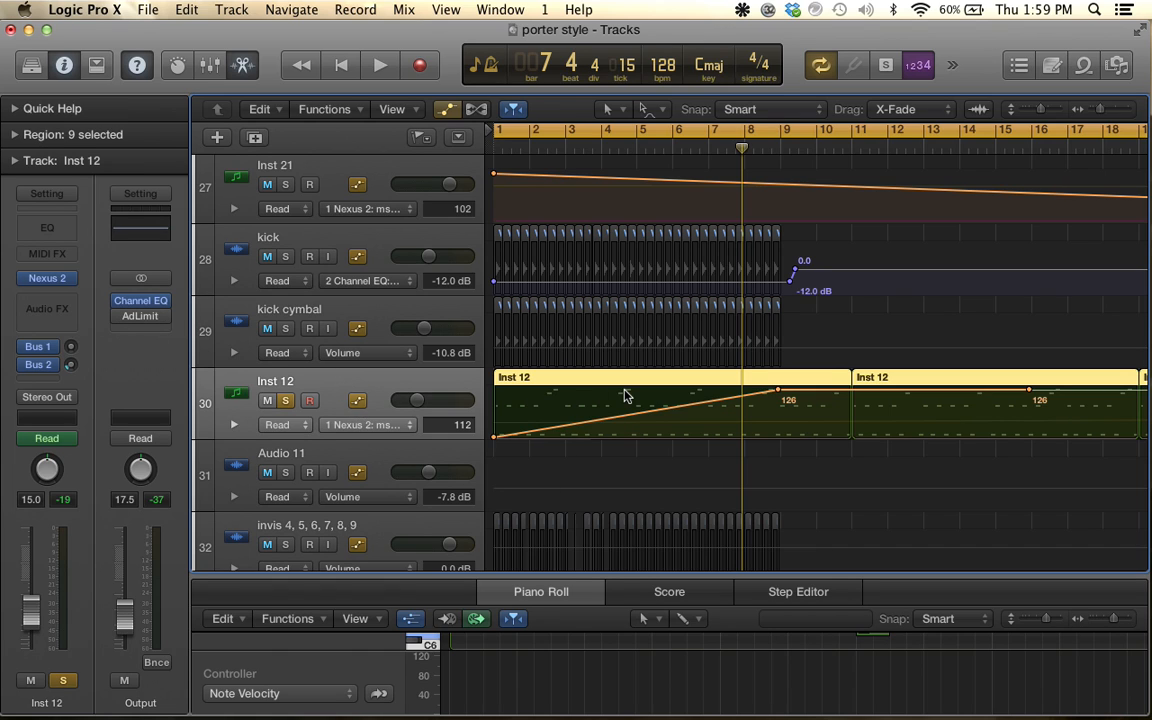
pyautogui.scroll(-10, 625, 395)
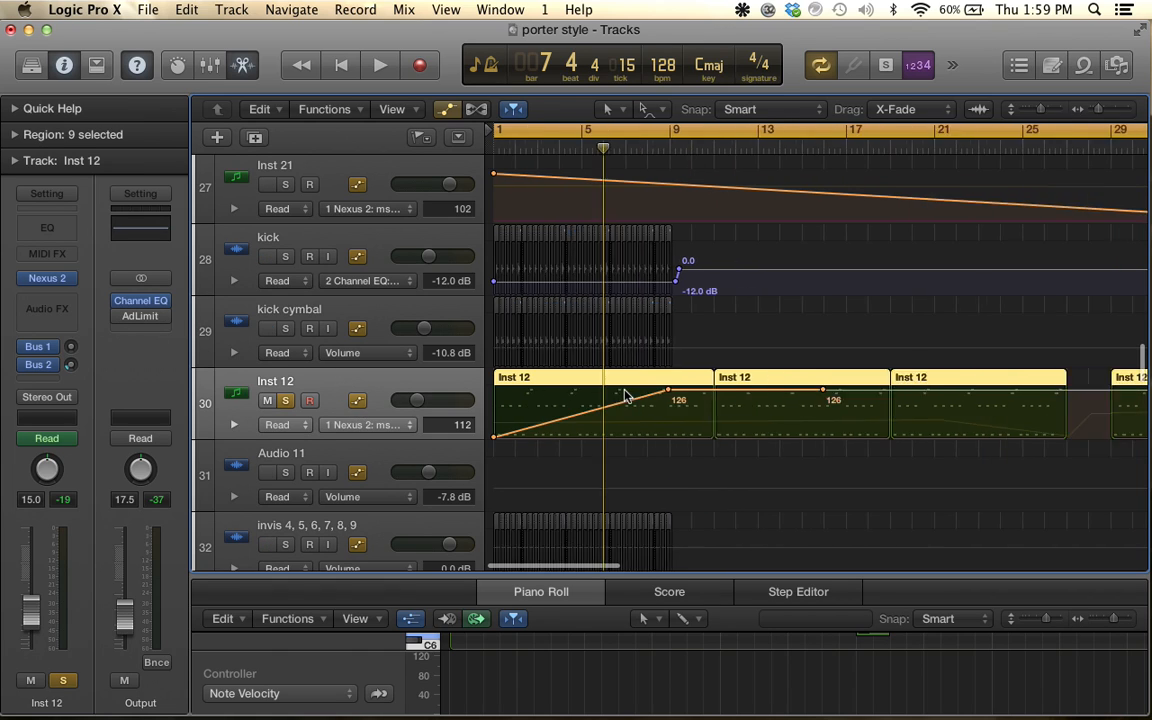
pyautogui.click(396, 427)
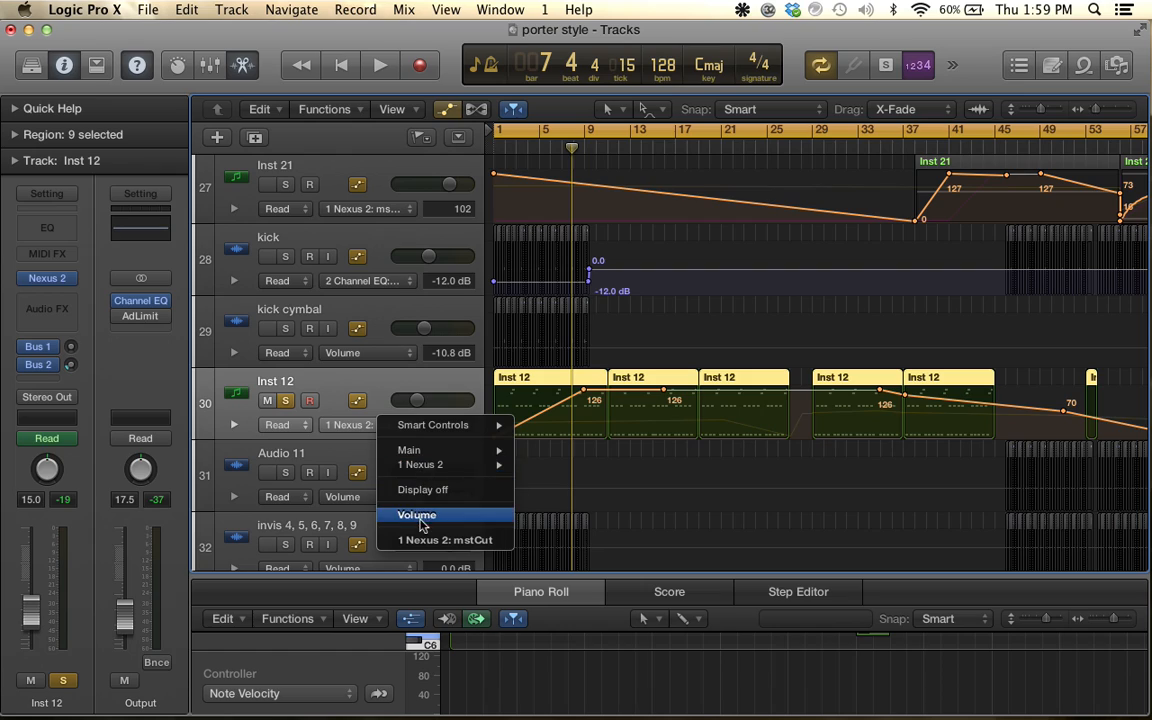
pyautogui.moveTo(427, 467)
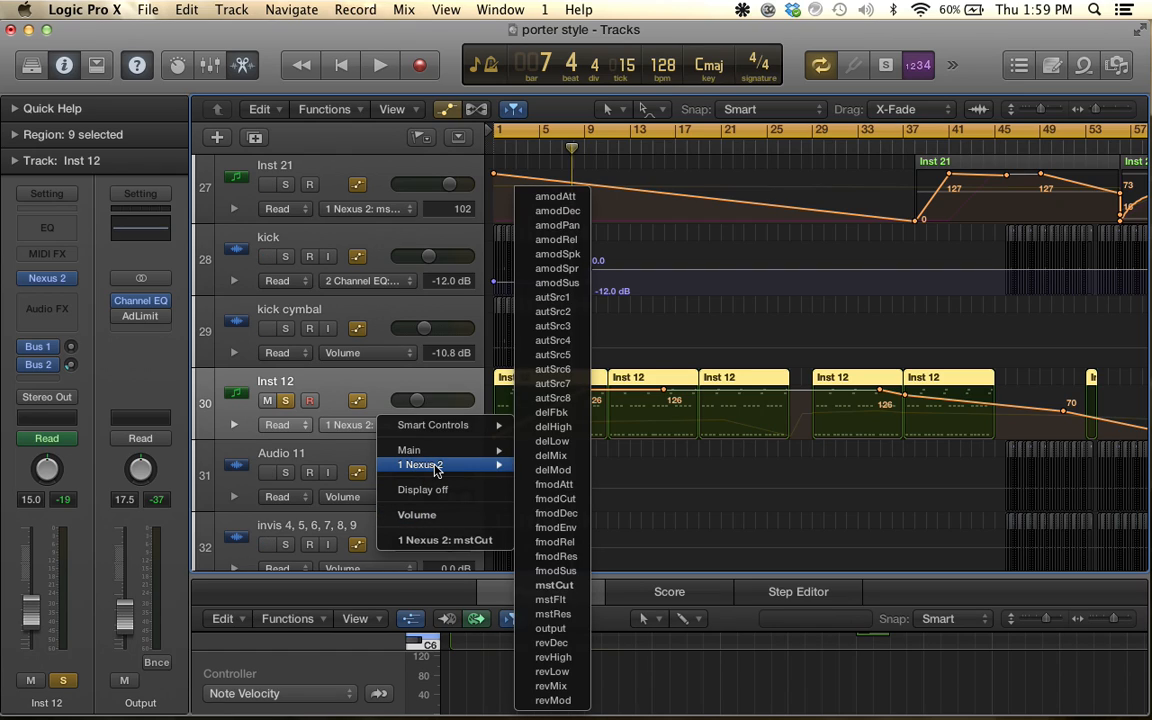
pyautogui.click(555, 587)
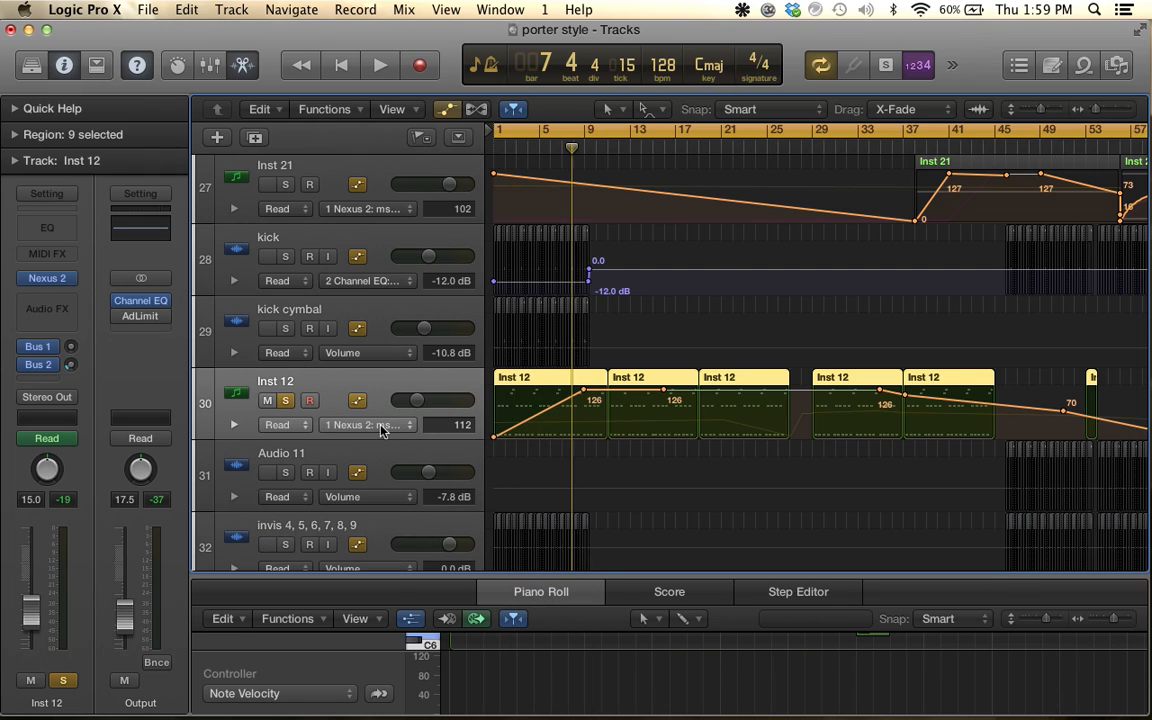
# Open Inst 12's Nexus 2 instrument and play the soloed track, moving the plug-in window clear of the automation curve
pyautogui.click(47, 281)
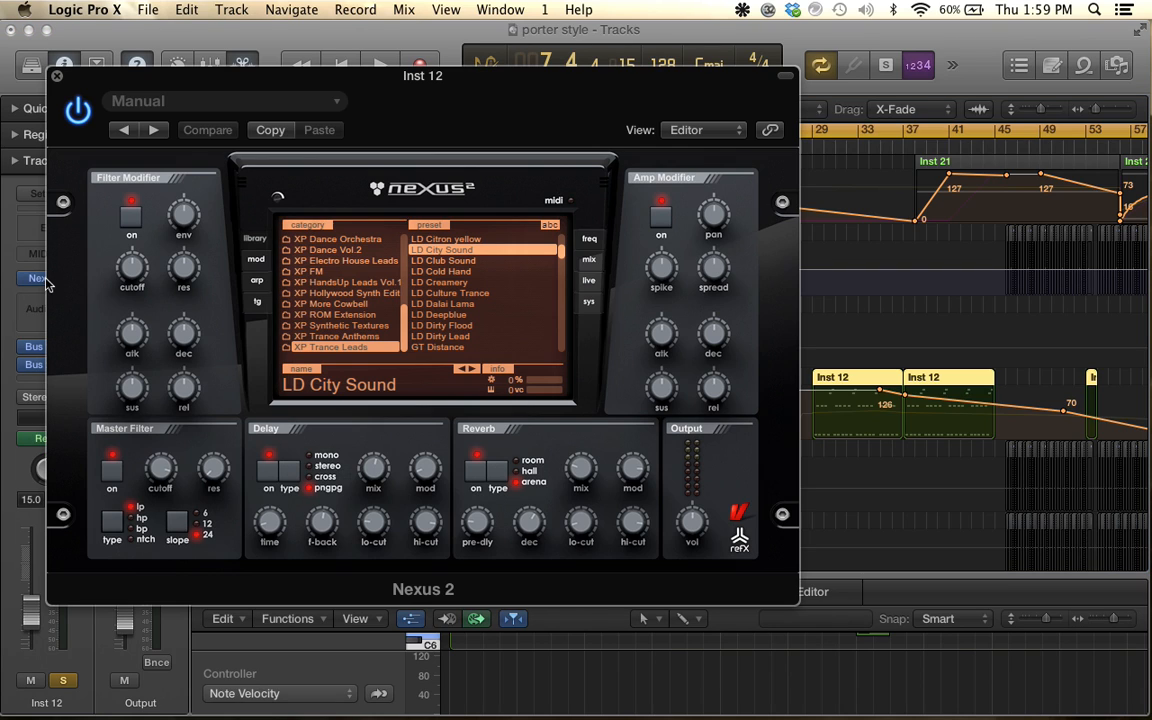
pyautogui.moveTo(160, 472)
pyautogui.press('space')
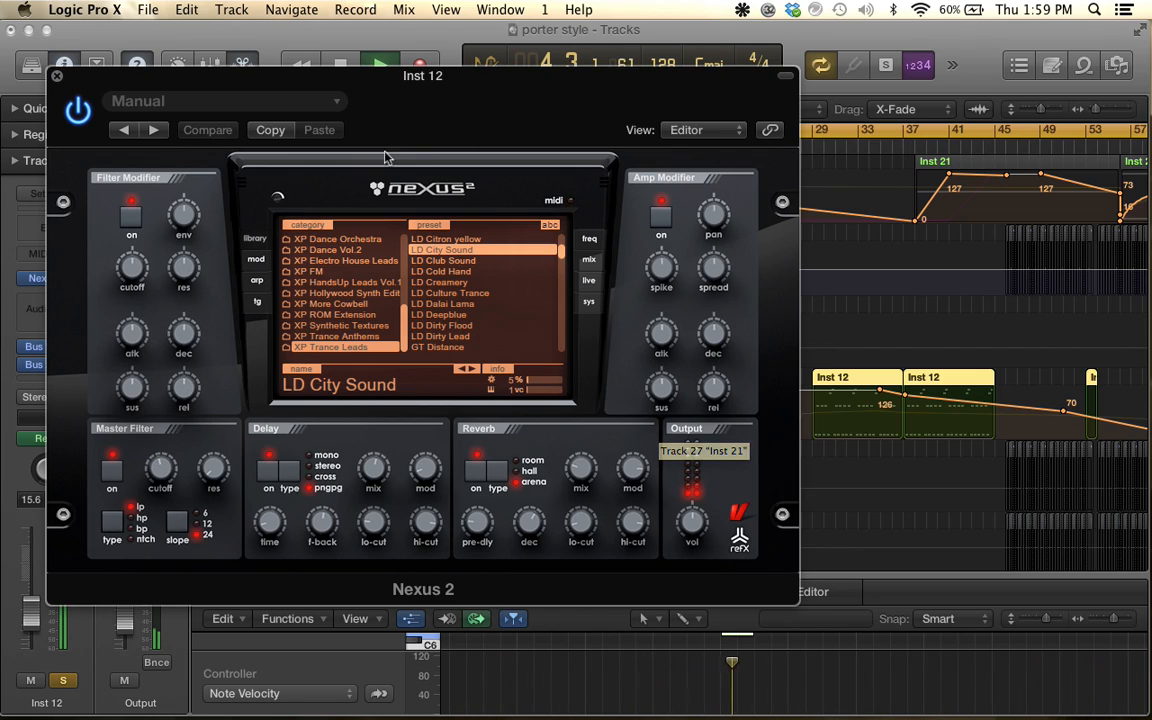
pyautogui.moveTo(471, 116); pyautogui.dragTo(571, 635)
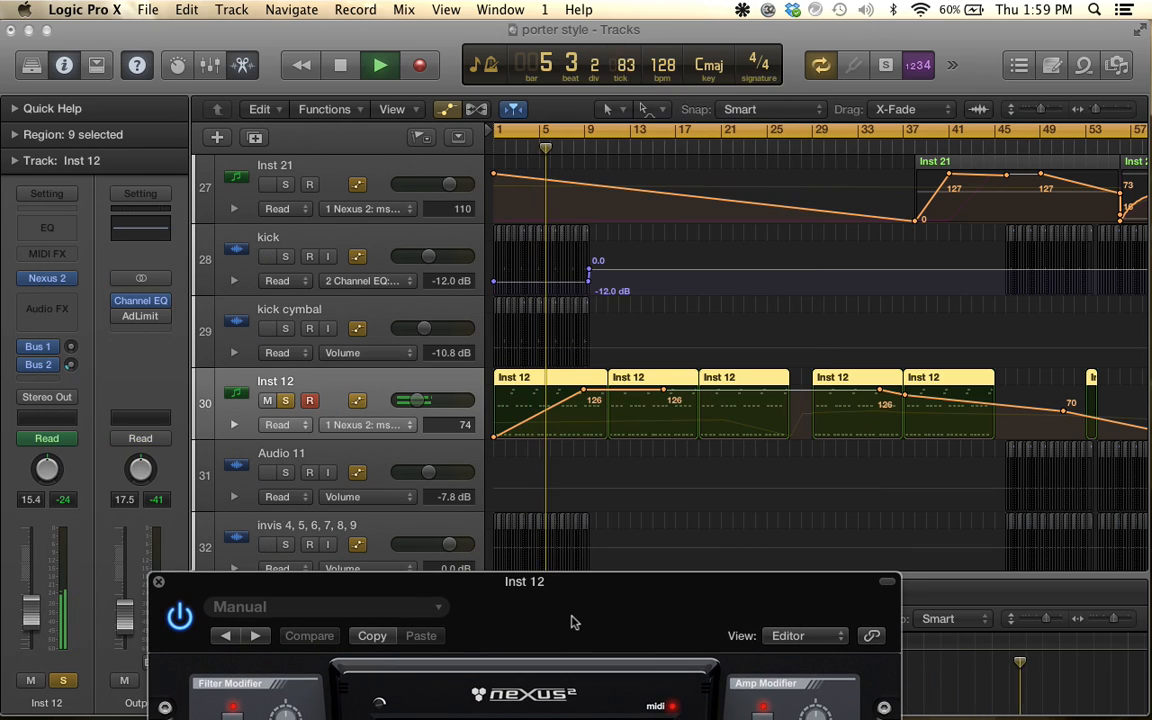
# Bring Inst 12's whole Nexus 2 window into view, locate the Master Filter's cutoff knob, and close the instrument
pyautogui.moveTo(566, 612); pyautogui.dragTo(572, 207)
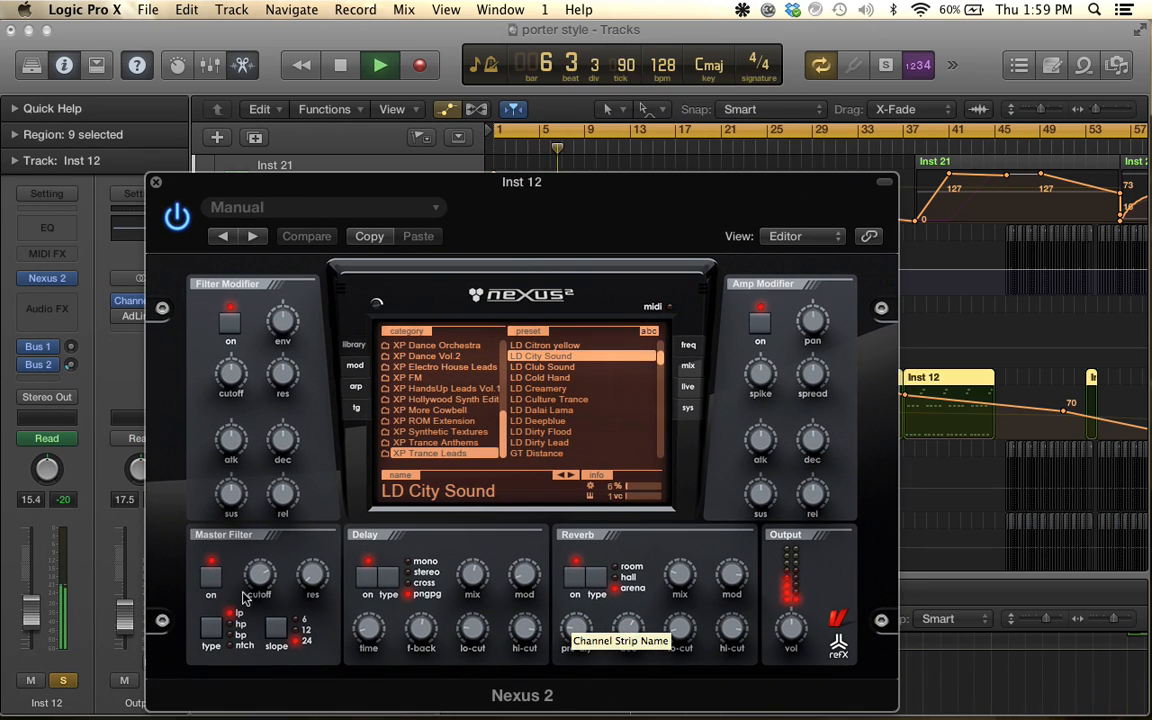
pyautogui.moveTo(257, 583)
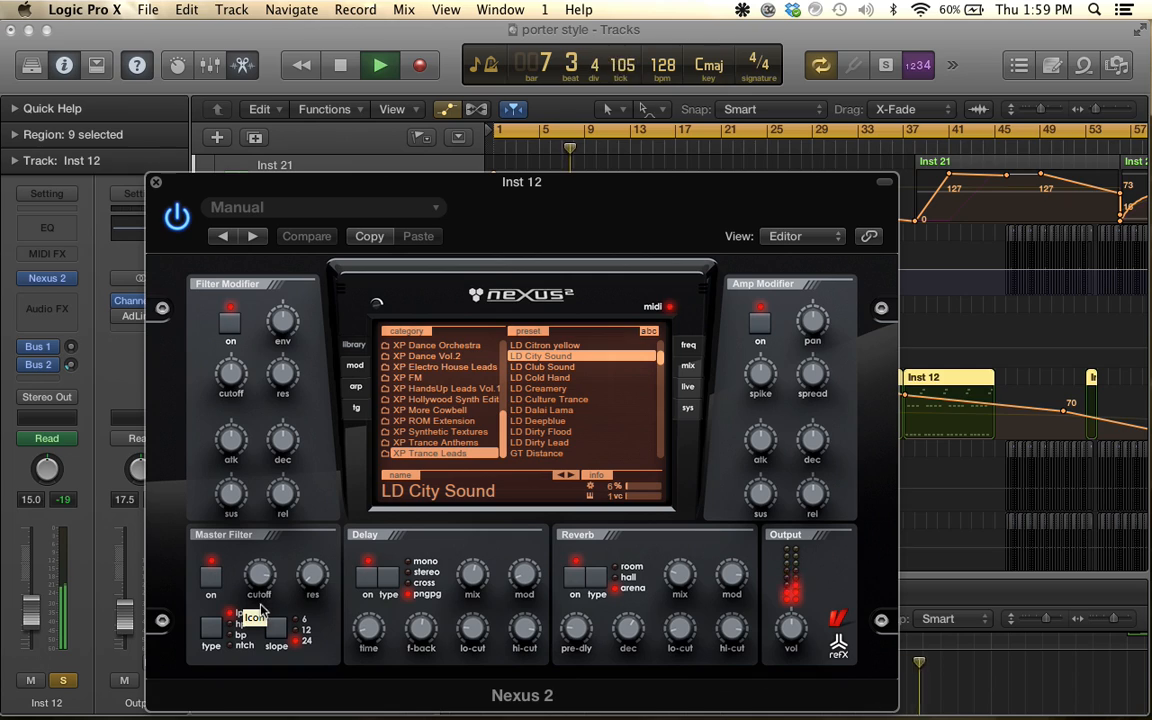
pyautogui.click(155, 182)
# Stop playback, turn off Inst 12's solo and hide the automation lanes in the tracks area
pyautogui.press('space')
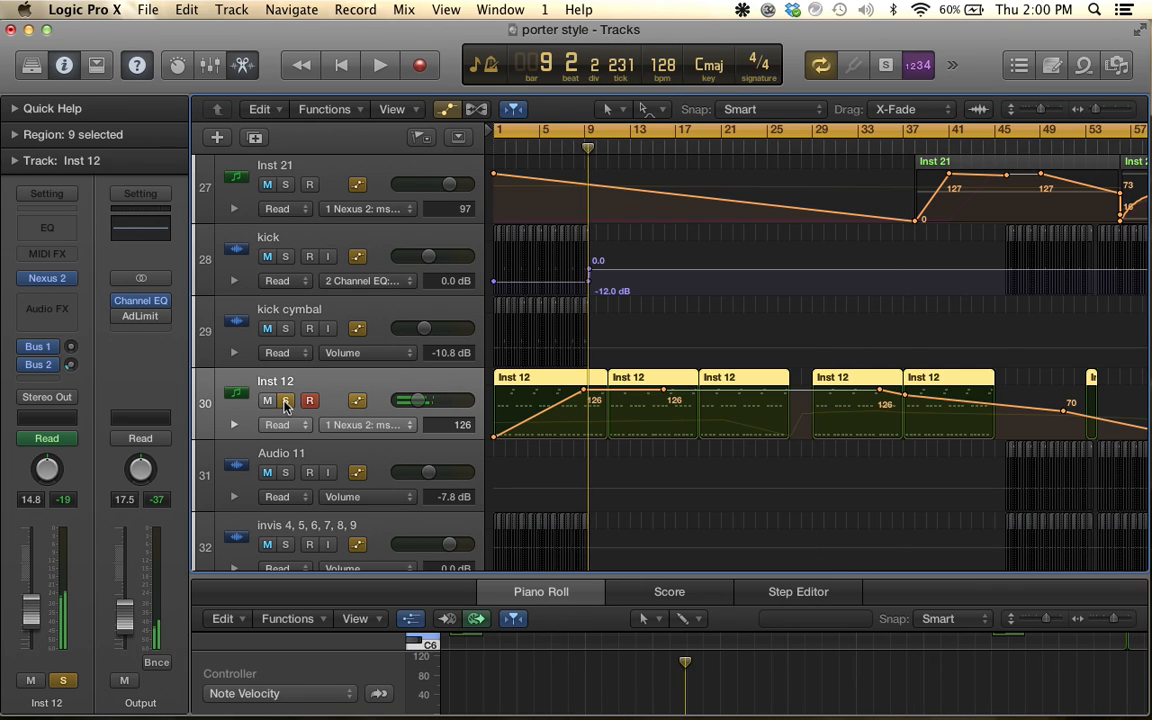
pyautogui.click(285, 401)
pyautogui.scroll(10, 566, 348)
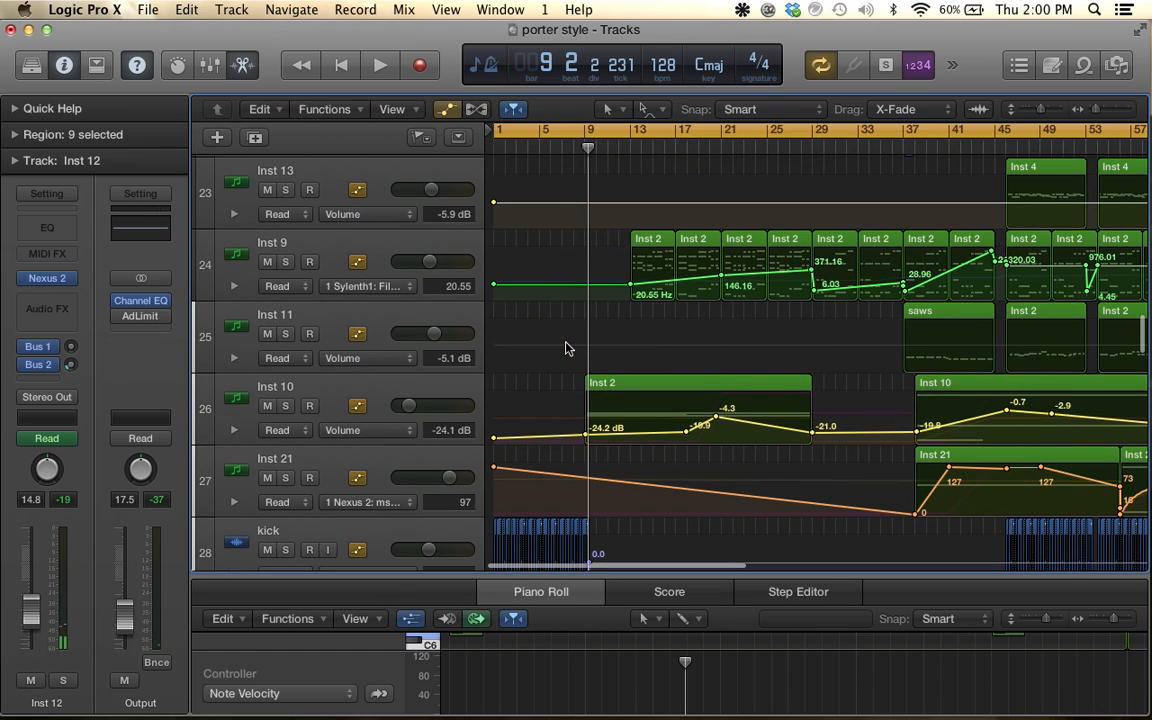
pyautogui.scroll(5, 652, 421)
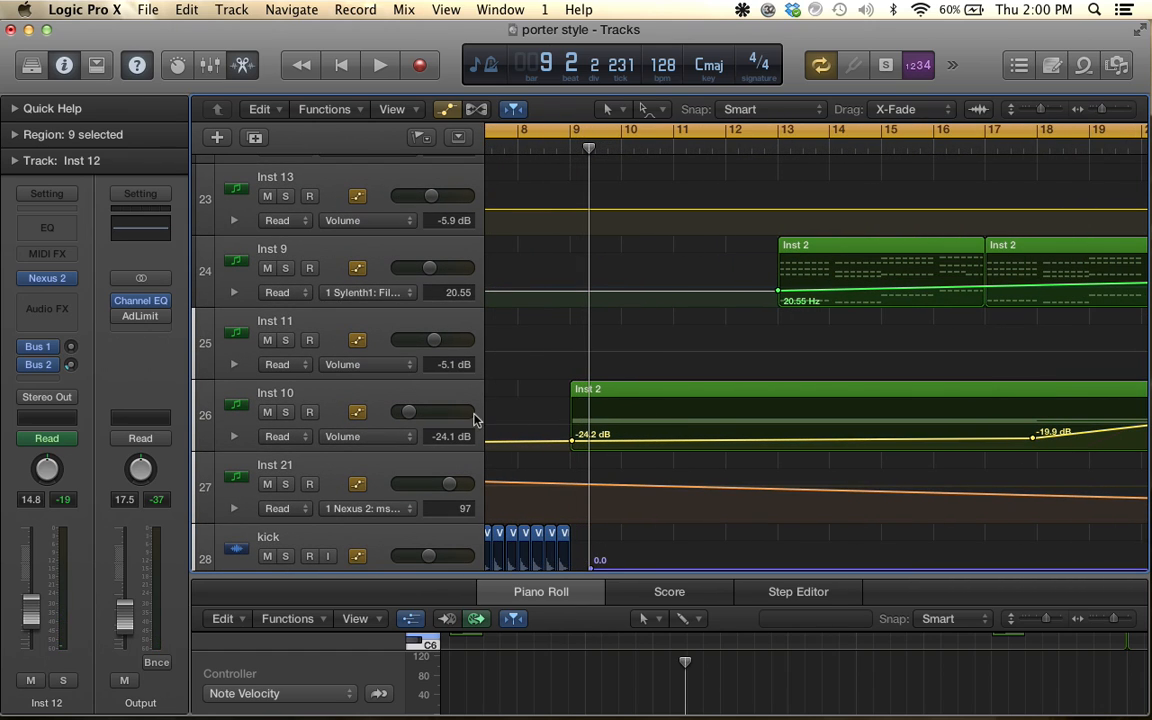
pyautogui.scroll(-10, 571, 420)
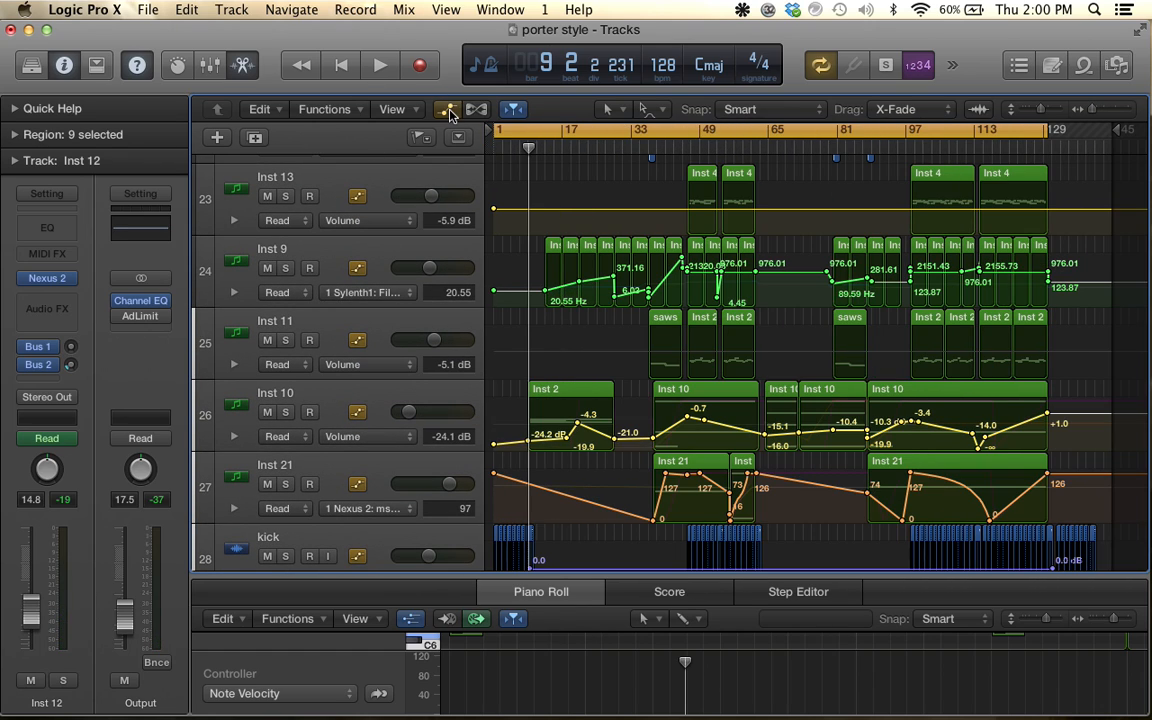
pyautogui.click(447, 109)
# Select the Alien UFO Sound region on the texture track and solo that track
pyautogui.scroll(5, 535, 348)
pyautogui.scroll(-5, 551, 421)
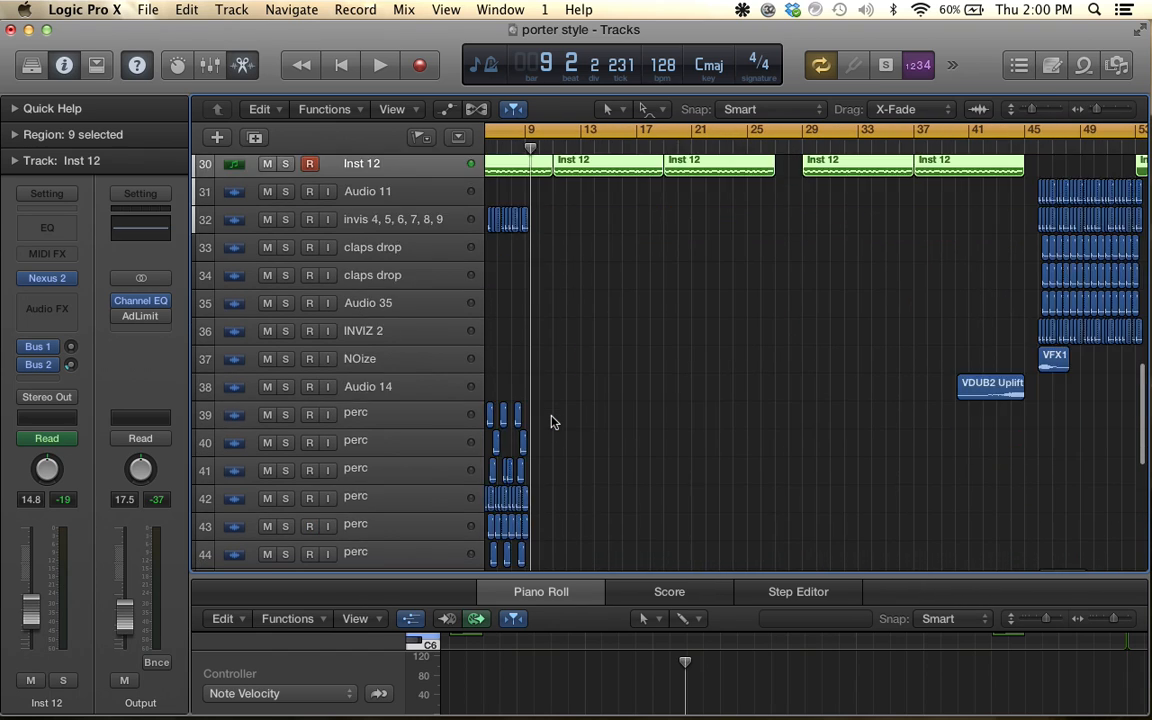
pyautogui.scroll(-5, 551, 420)
pyautogui.hscroll(-2, 551, 420)
pyautogui.click(555, 390)
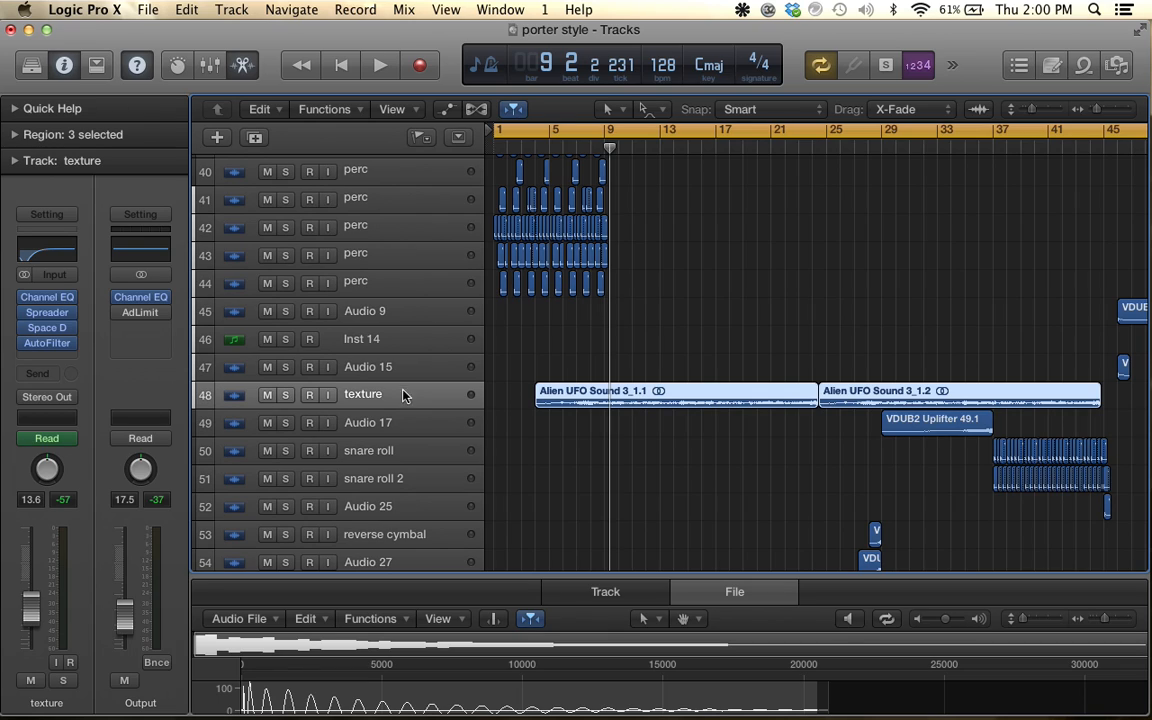
pyautogui.click(287, 397)
# Set the cycle range to bars 4 to 29, play the soloed texture track, and stop with its solo turned off
pyautogui.click(560, 136)
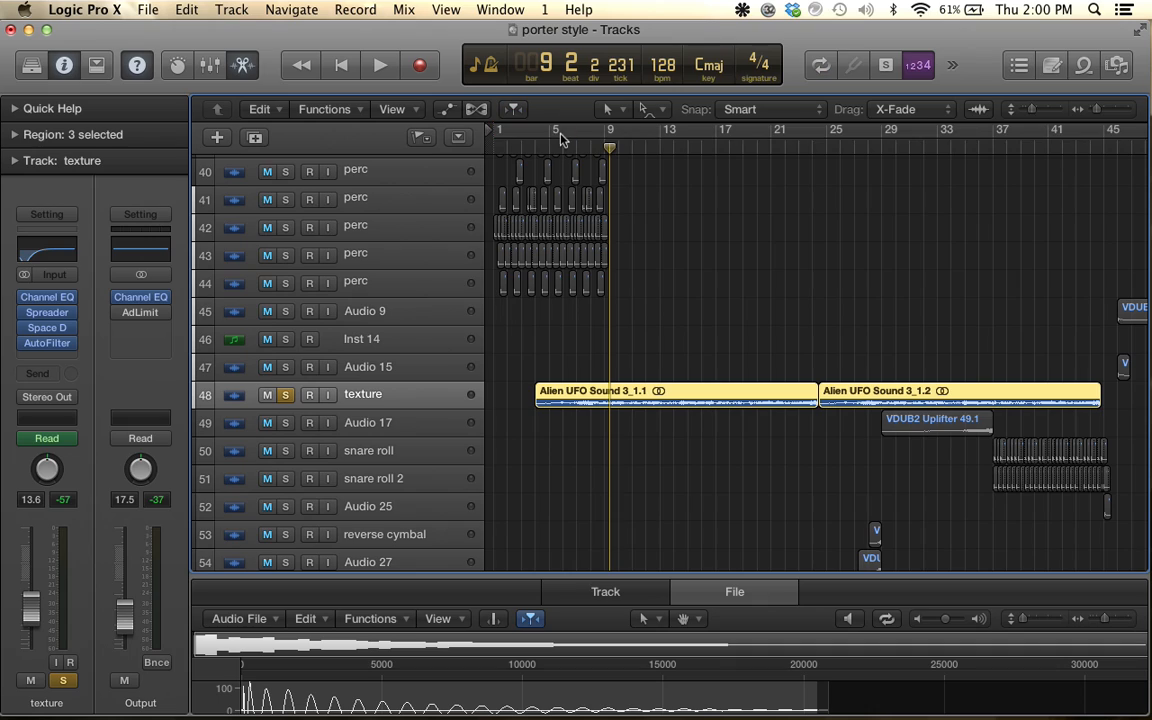
pyautogui.moveTo(535, 138); pyautogui.dragTo(880, 130)
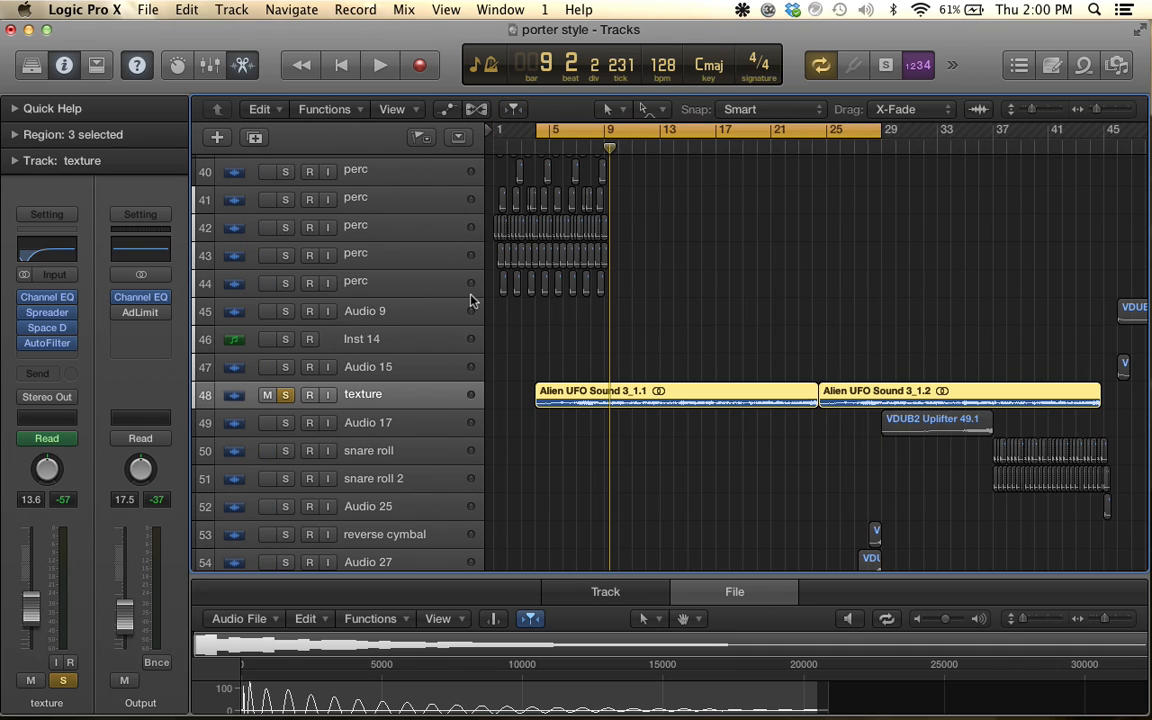
pyautogui.press('space')
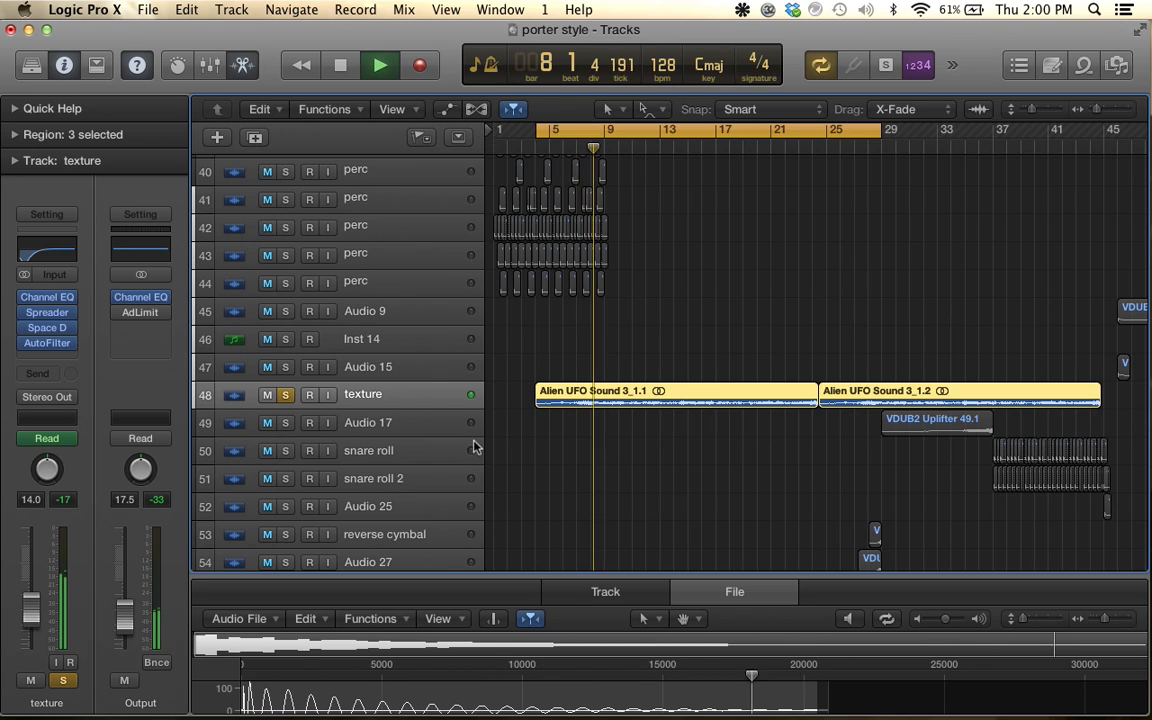
pyautogui.click(285, 395)
pyautogui.press('space')
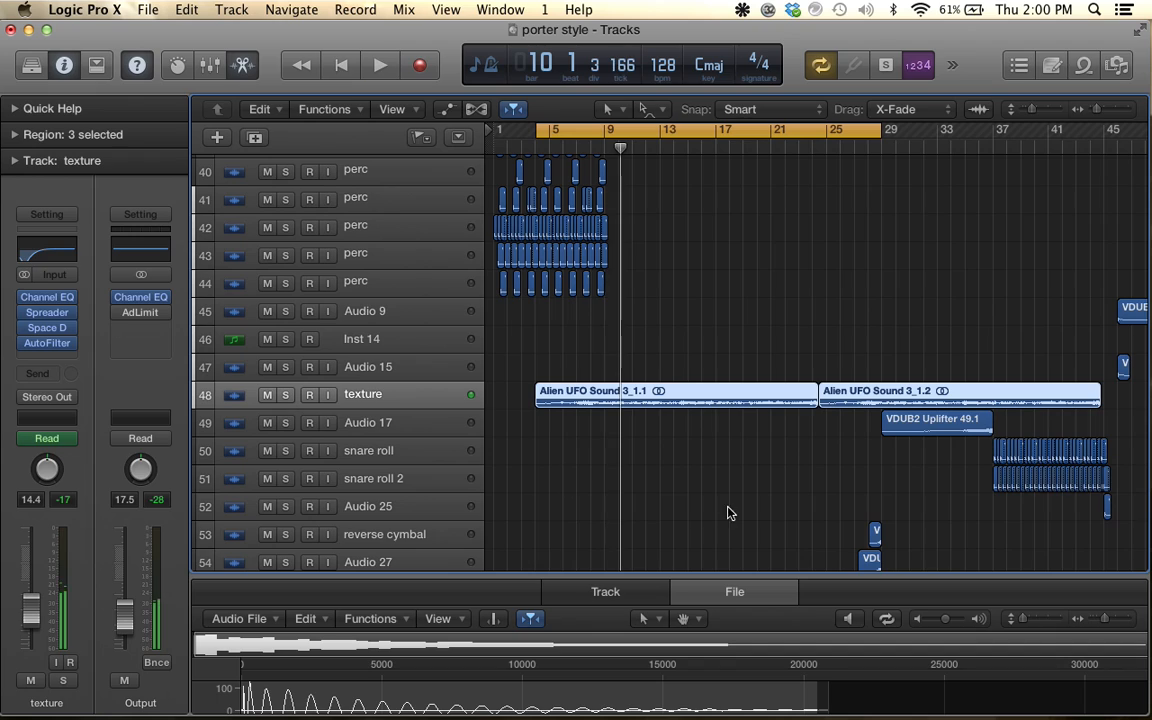
# Open the texture track's AutoFilter to examine its settings, and close it
pyautogui.scroll(-1, 716, 512)
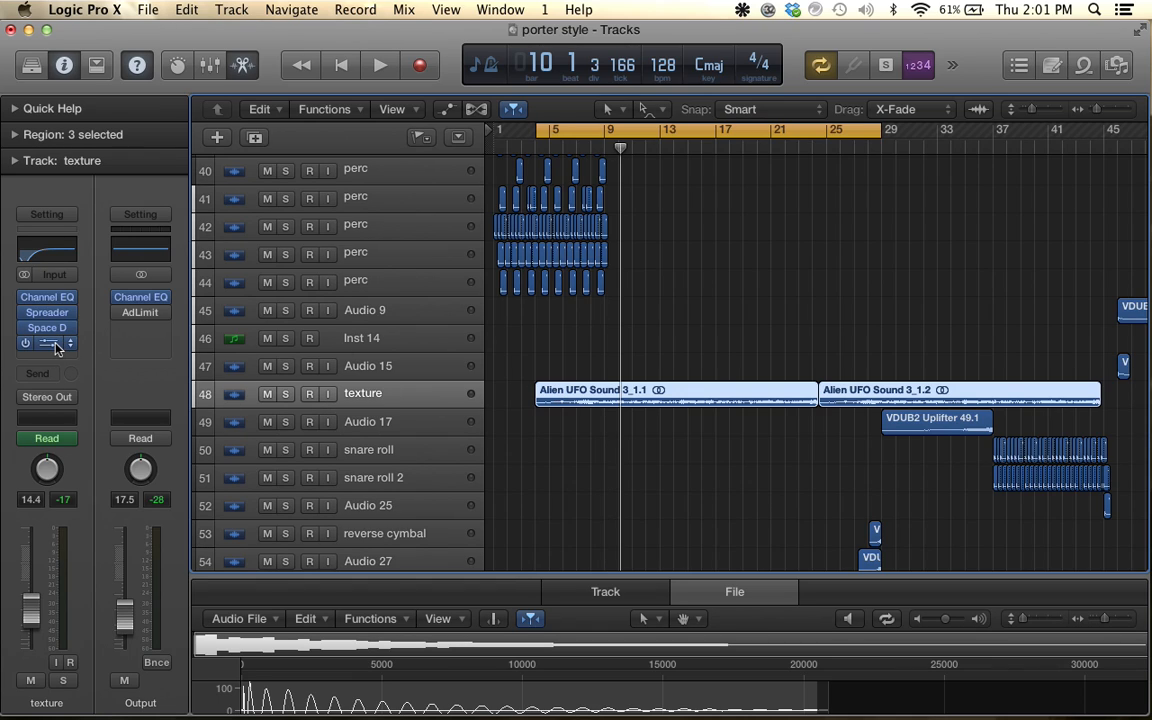
pyautogui.click(50, 343)
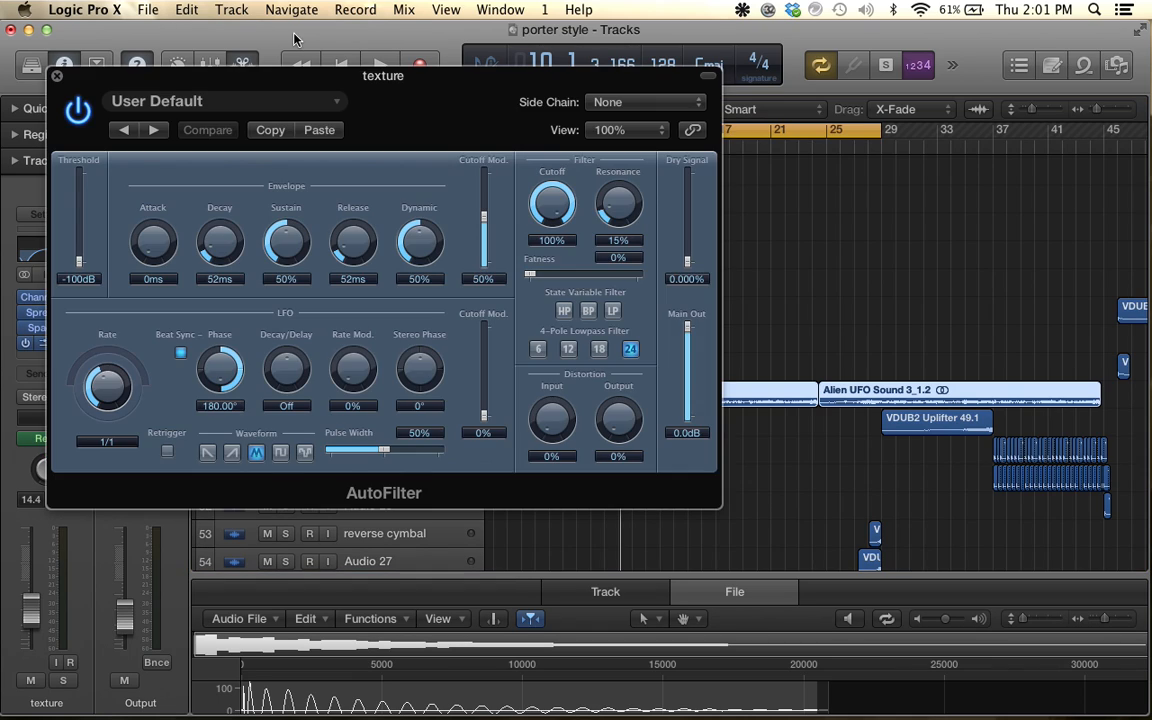
pyautogui.click(57, 77)
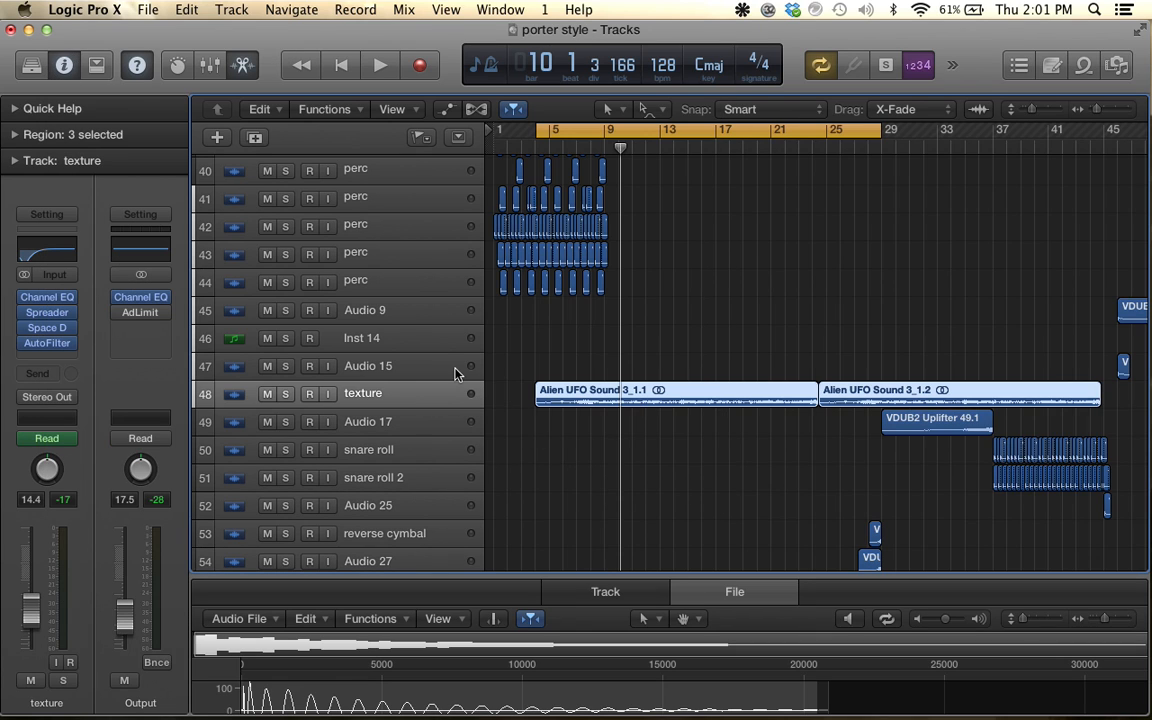
# Extend the start of the cycle range back to bar 1
pyautogui.scroll(5, 458, 373)
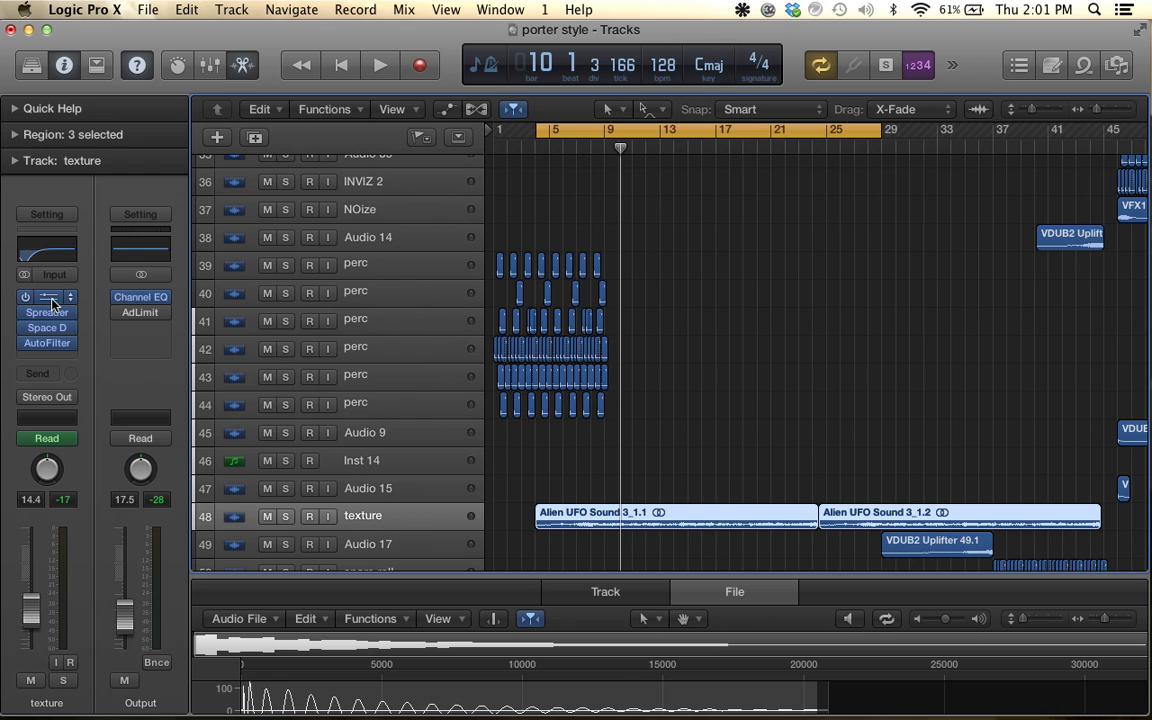
pyautogui.scroll(10, 520, 404)
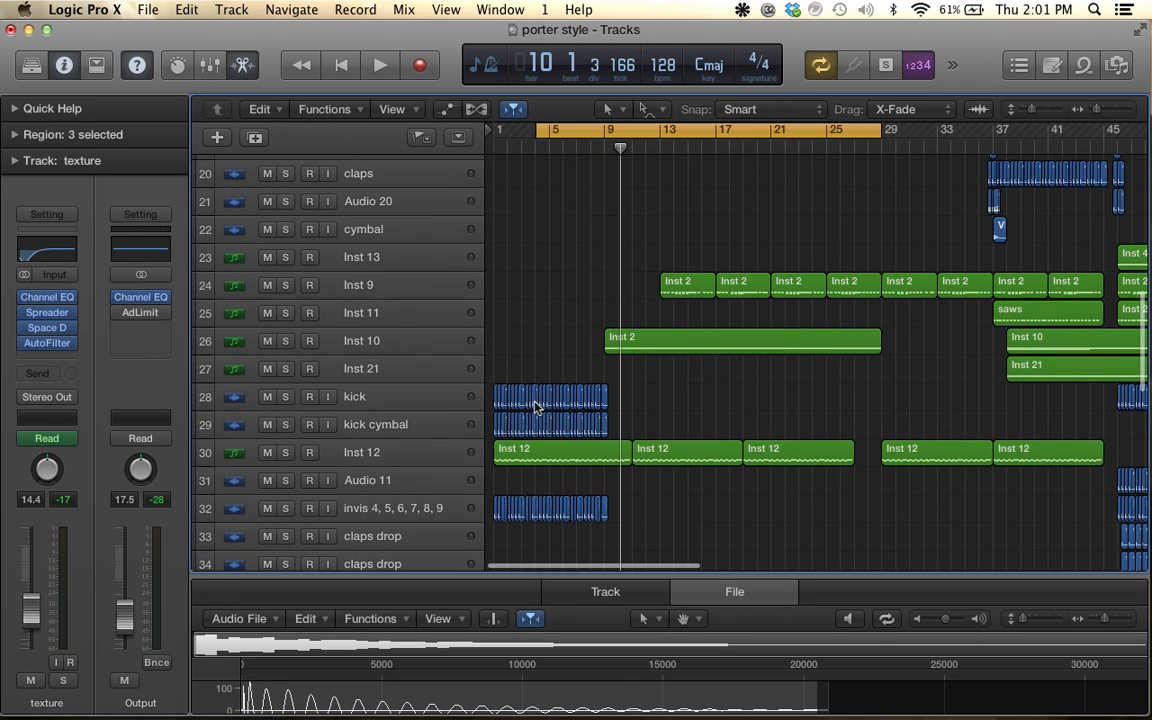
pyautogui.scroll(4, 535, 406)
pyautogui.hscroll(-5, 612, 449)
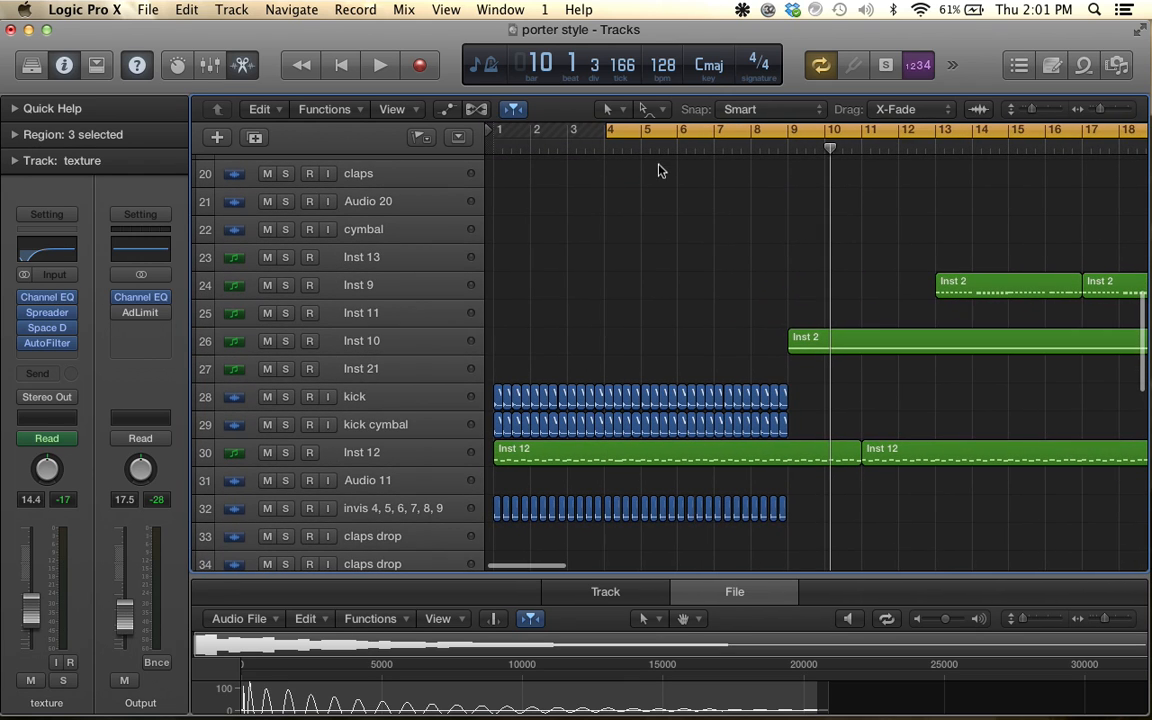
pyautogui.moveTo(610, 128); pyautogui.dragTo(497, 128)
# Select the texture track and play the full mix from bar 1 with its regions in view
pyautogui.scroll(-10, 598, 338)
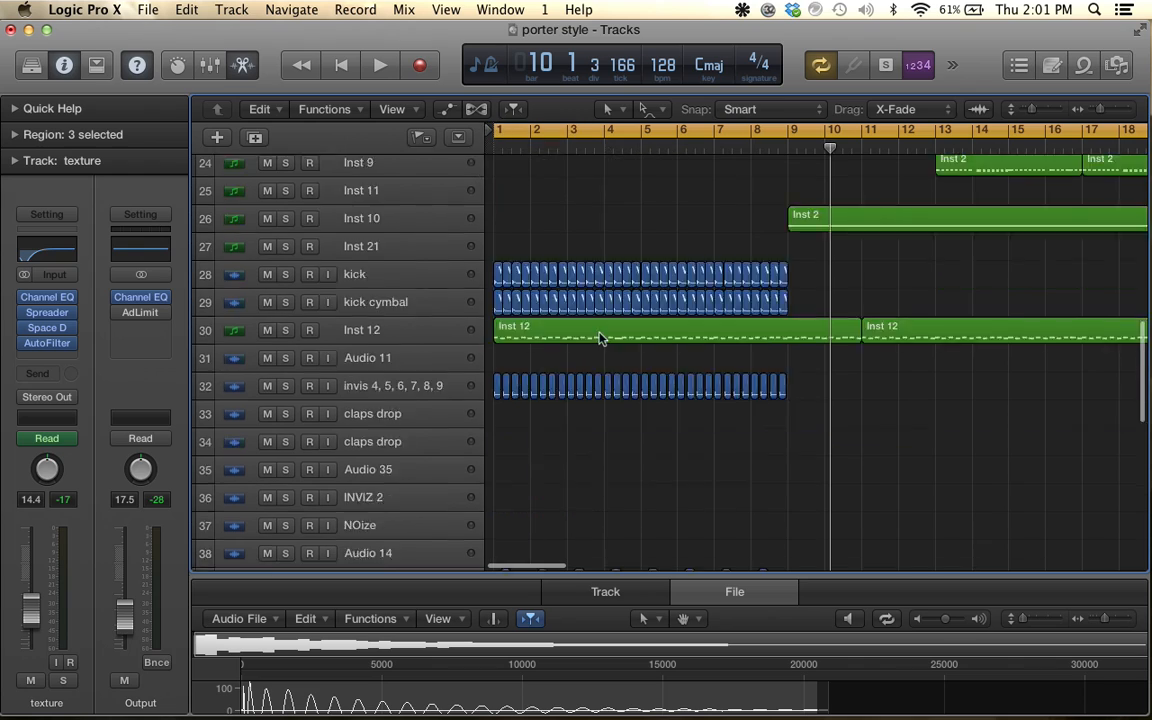
pyautogui.click(391, 413)
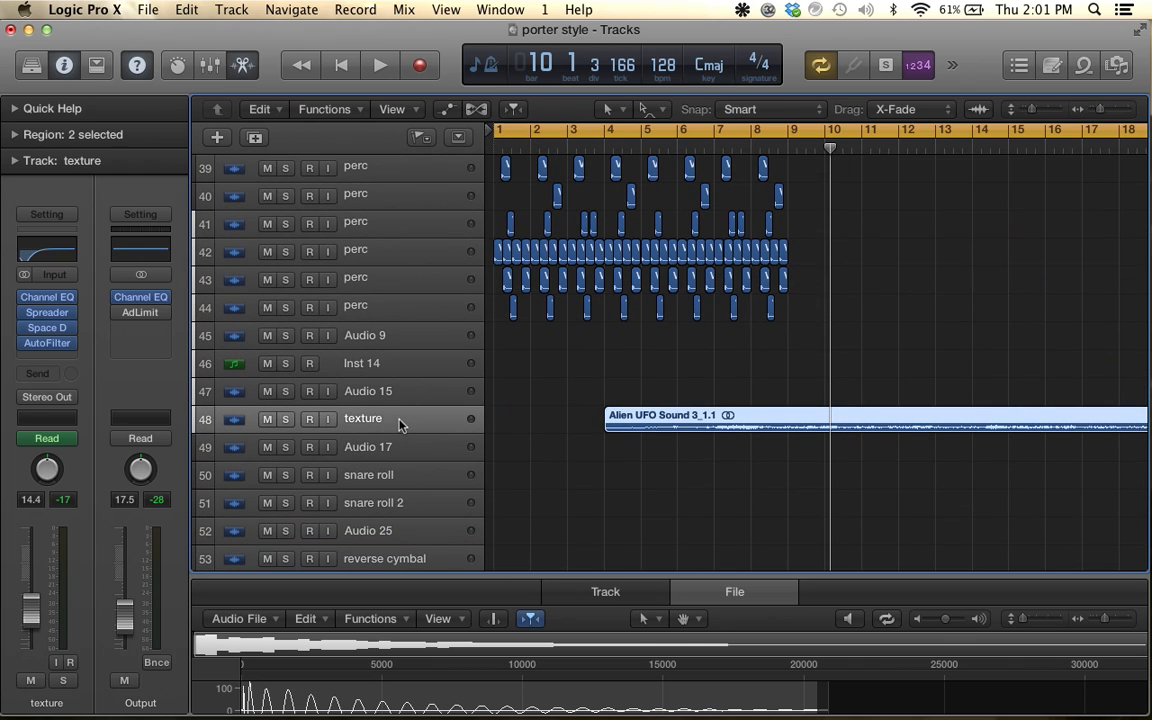
pyautogui.press('super+Left')
pyautogui.press('super+Left')
pyautogui.press('super+Left')
pyautogui.press('super+Left')
pyautogui.press('super+Left')
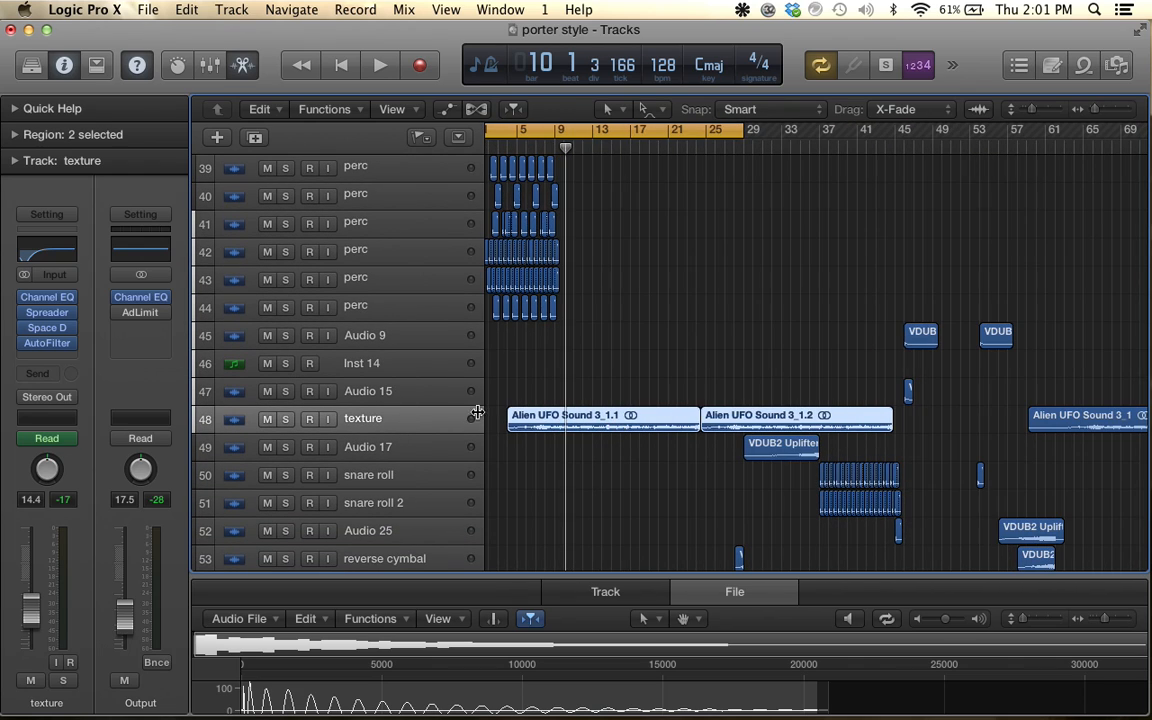
pyautogui.press('space')
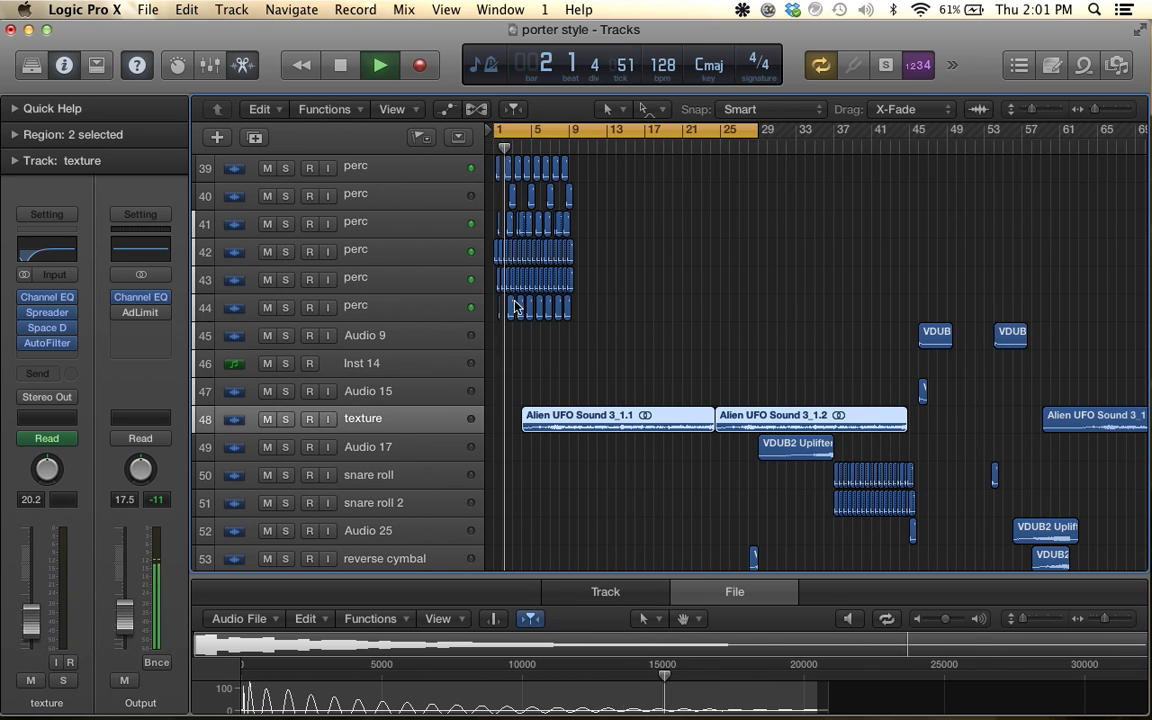
# Follow the texture region's entry at bar 4 and the surrounding percussion and synth layers in the playing mix, and stop playback
pyautogui.press('super+Right')
pyautogui.press('super+Right')
pyautogui.press('super+Right')
pyautogui.press('super+Right')
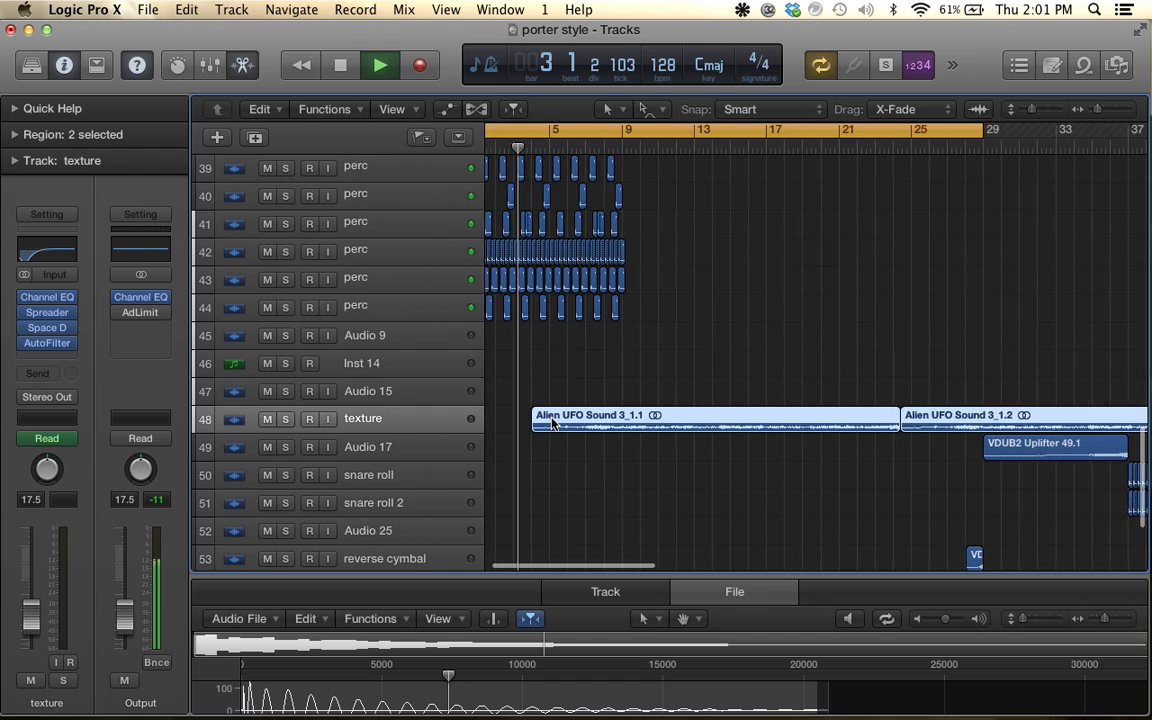
pyautogui.press('super+Right')
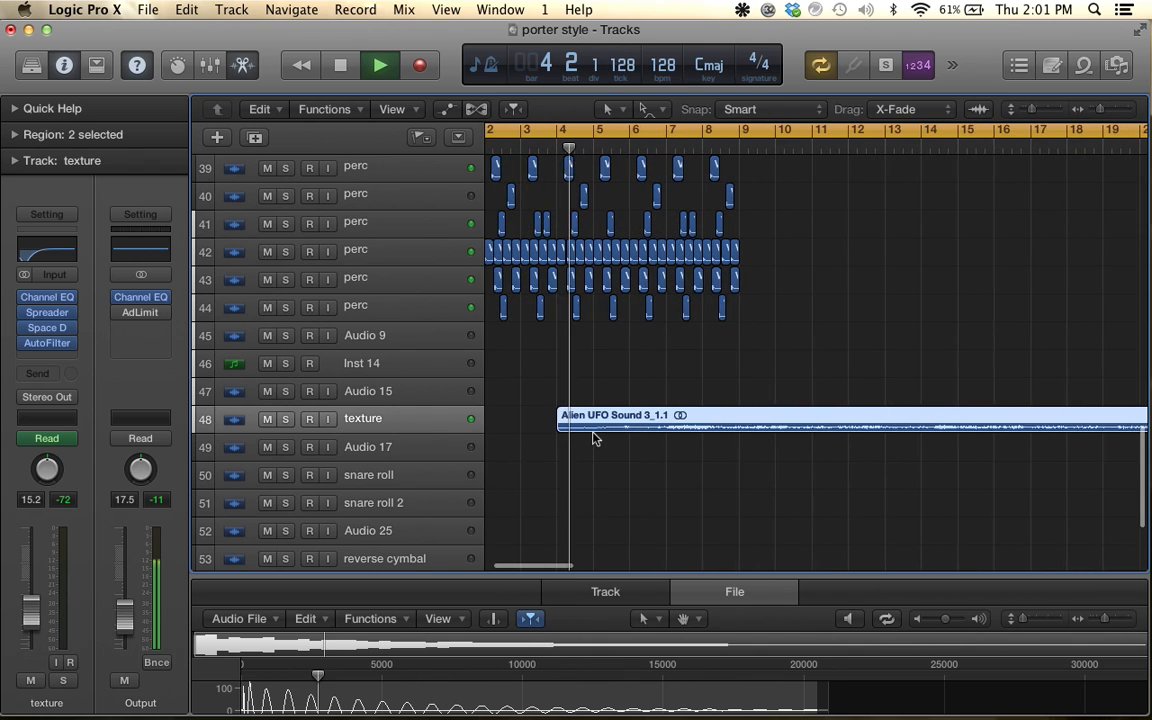
pyautogui.press('super+Left')
pyautogui.press('super+Left')
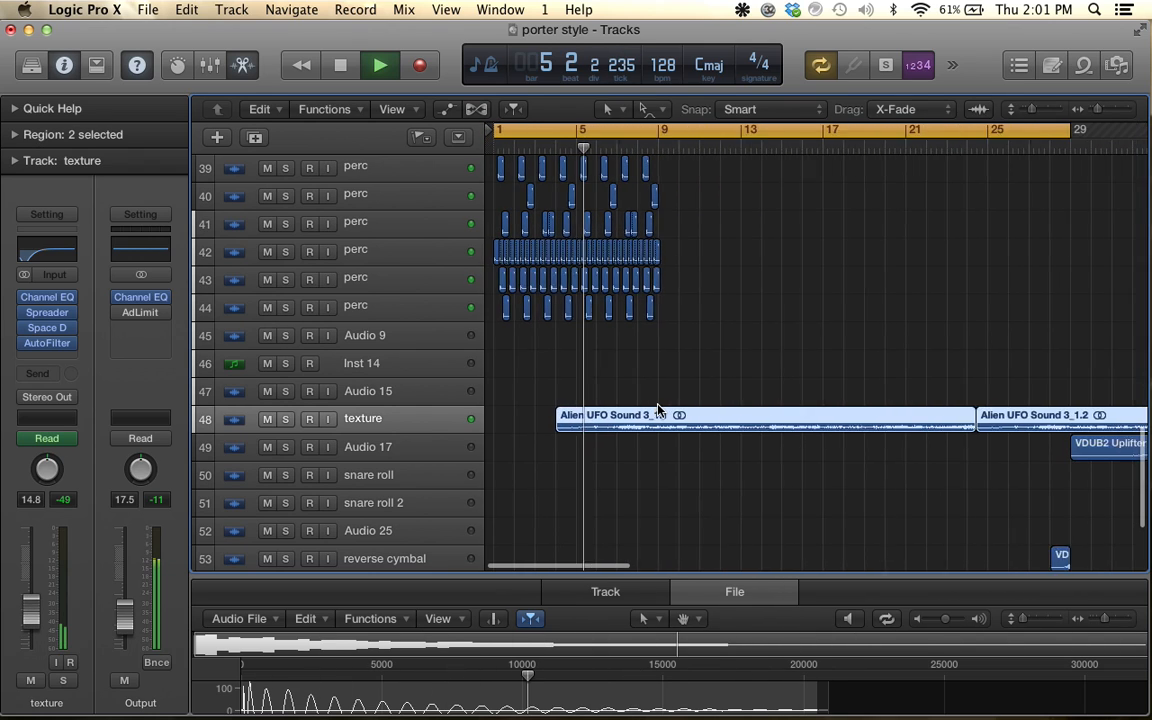
pyautogui.scroll(-3, 657, 410)
pyautogui.scroll(3, 657, 410)
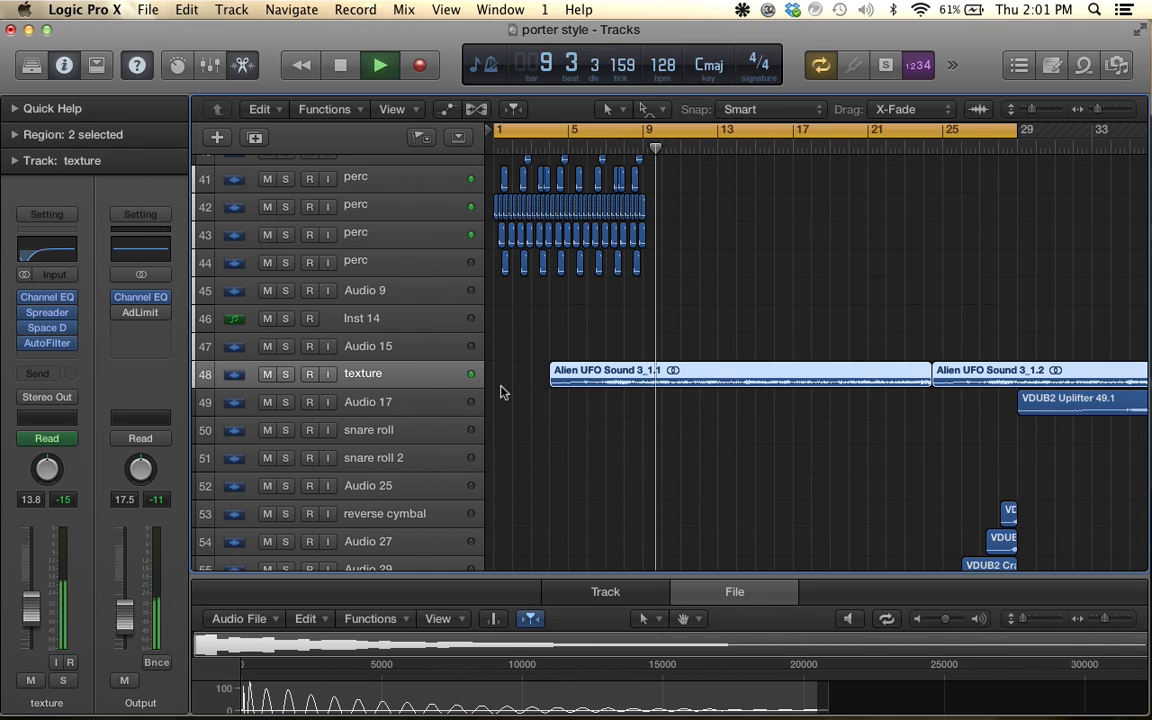
pyautogui.scroll(1, 589, 406)
pyautogui.scroll(8, 589, 406)
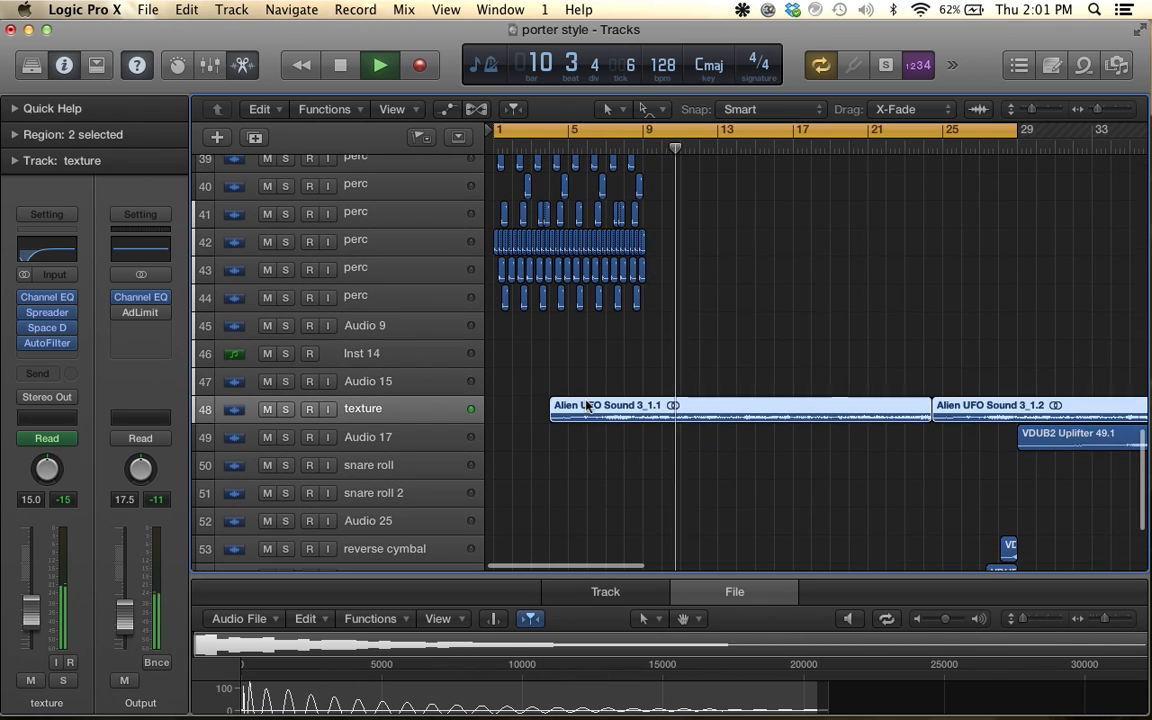
pyautogui.scroll(10, 636, 456)
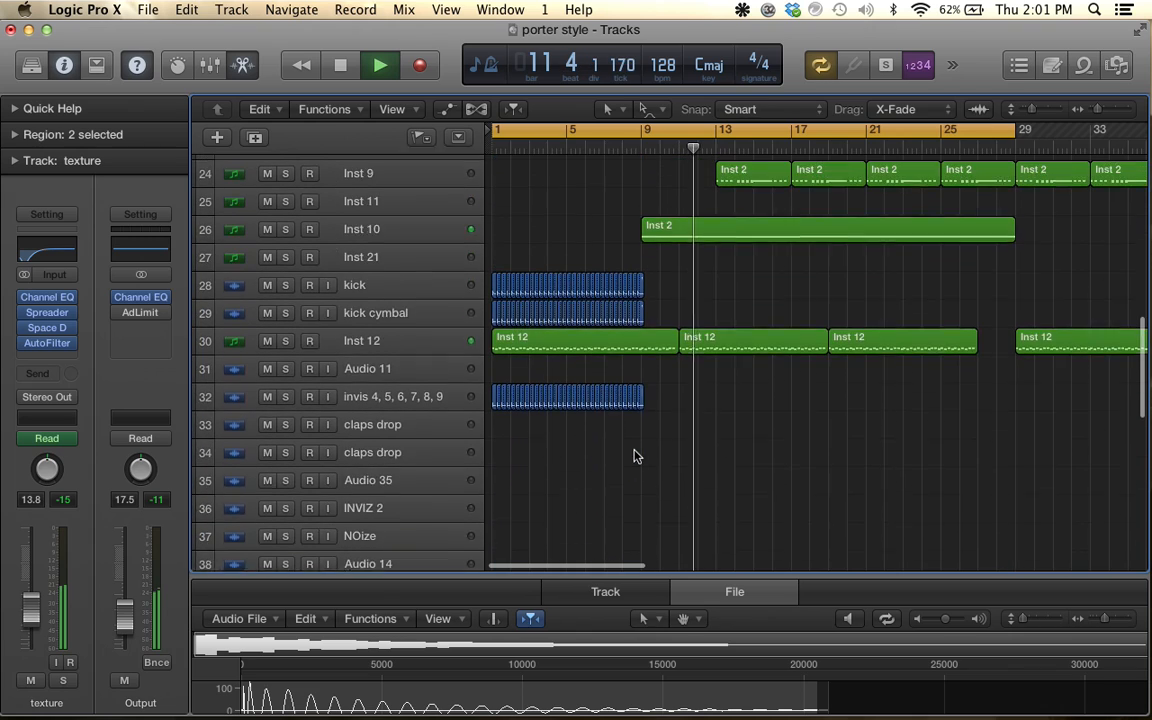
pyautogui.press('space')
# Set the cycle range to bars 4 to 16 and reduce the track height so more tracks fit in view
pyautogui.scroll(6, 676, 477)
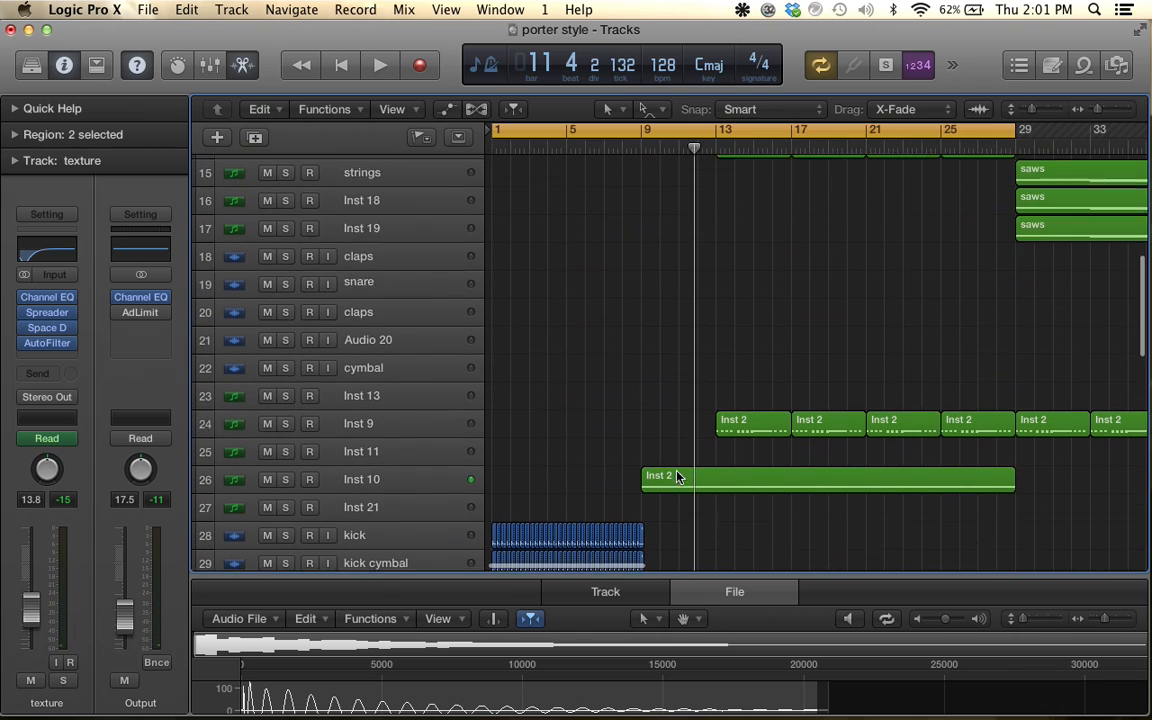
pyautogui.scroll(6, 660, 260)
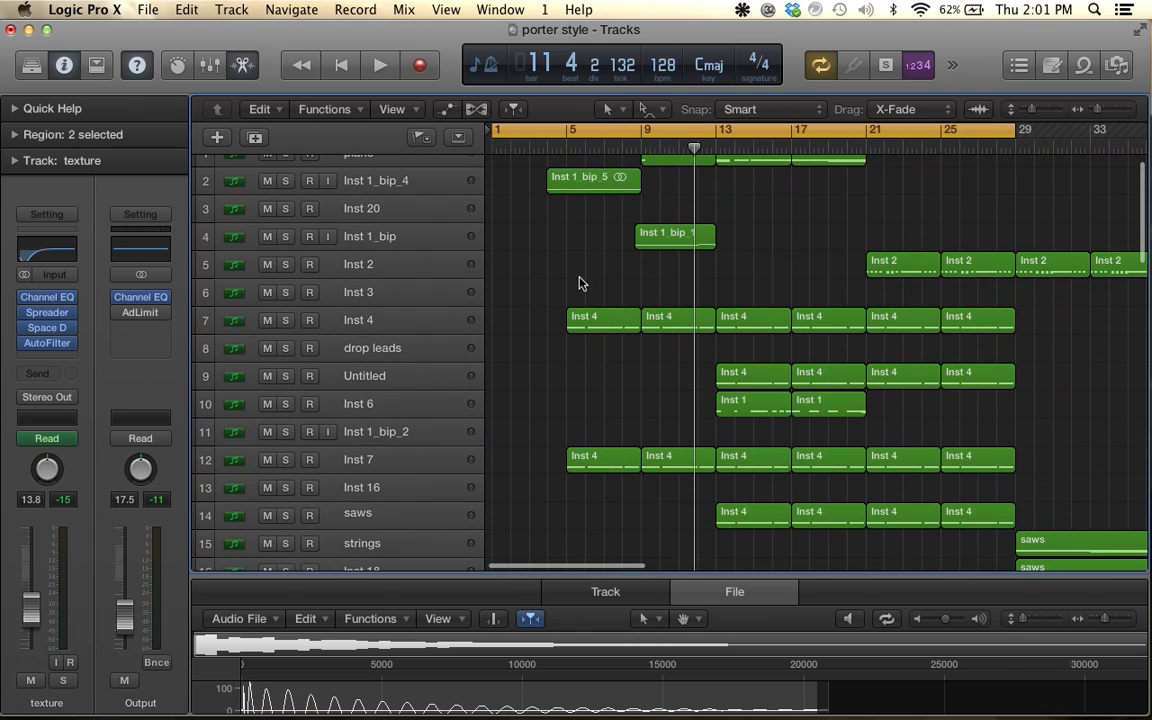
pyautogui.scroll(5, 516, 468)
pyautogui.hscroll(-3, 516, 468)
pyautogui.scroll(-2, 516, 468)
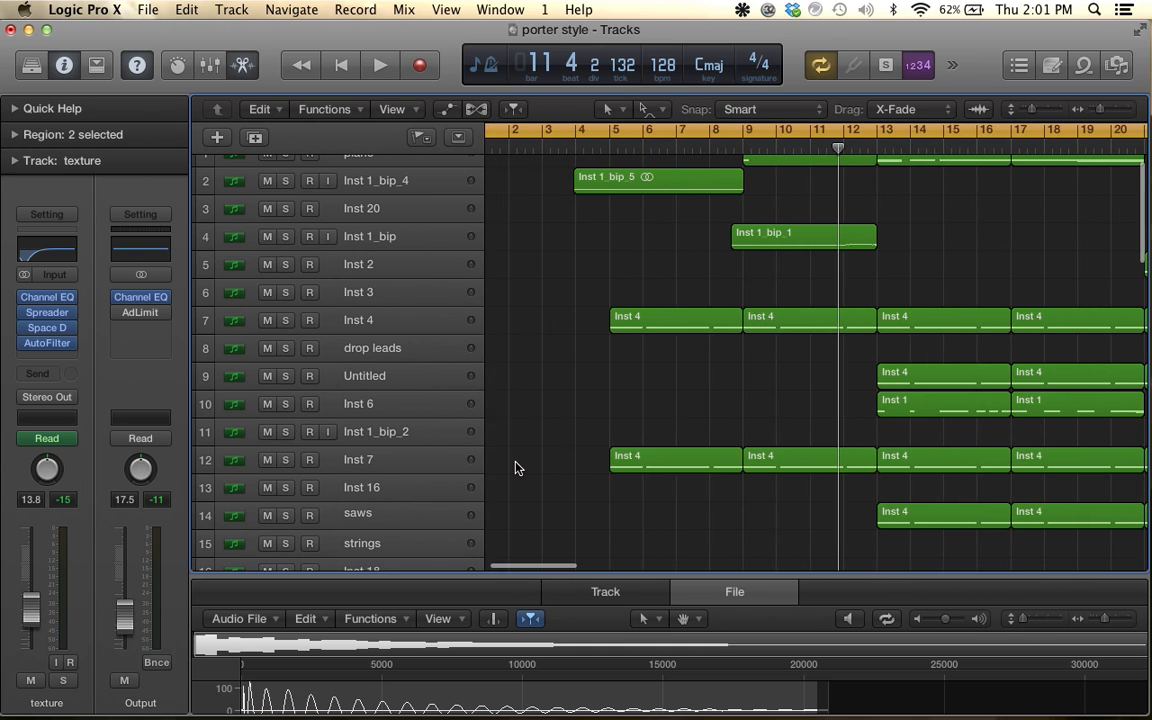
pyautogui.click(604, 135)
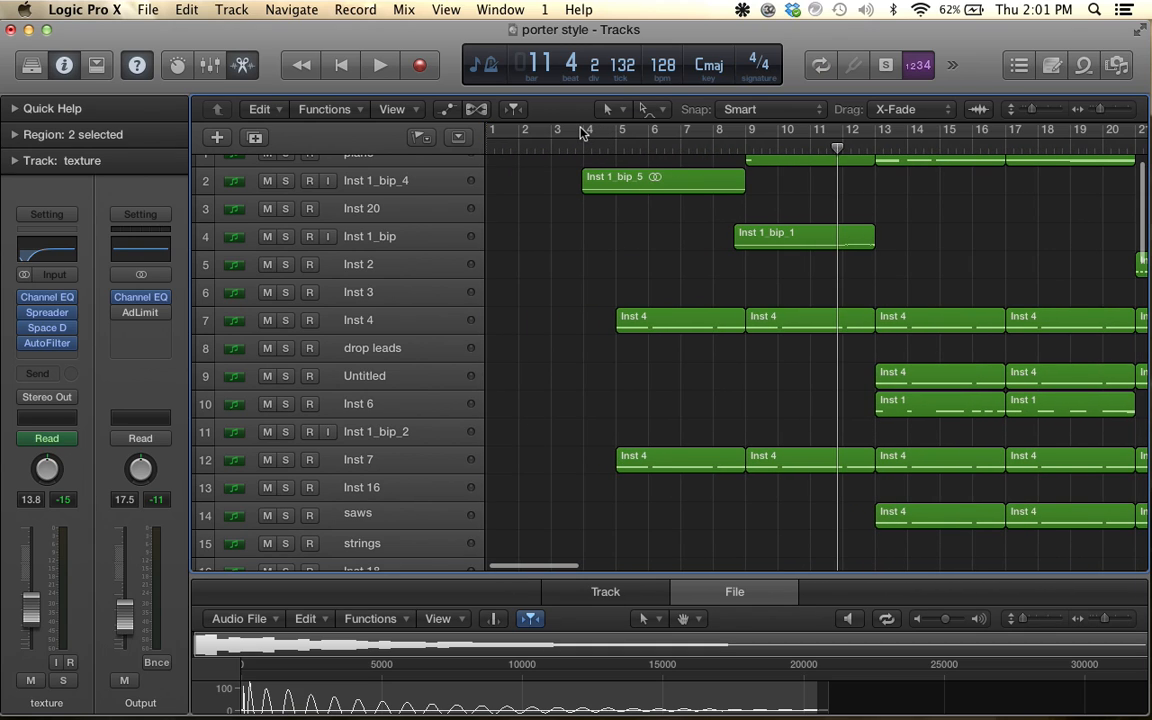
pyautogui.moveTo(582, 133); pyautogui.dragTo(962, 134)
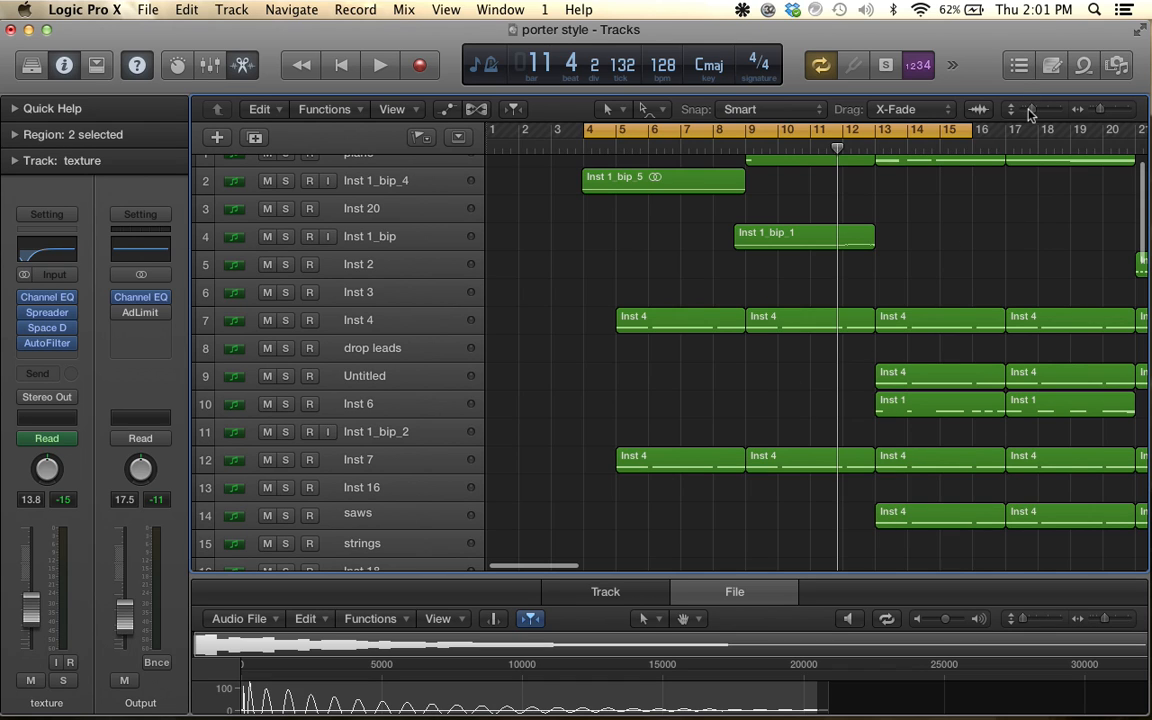
pyautogui.moveTo(1031, 110); pyautogui.dragTo(1022, 108)
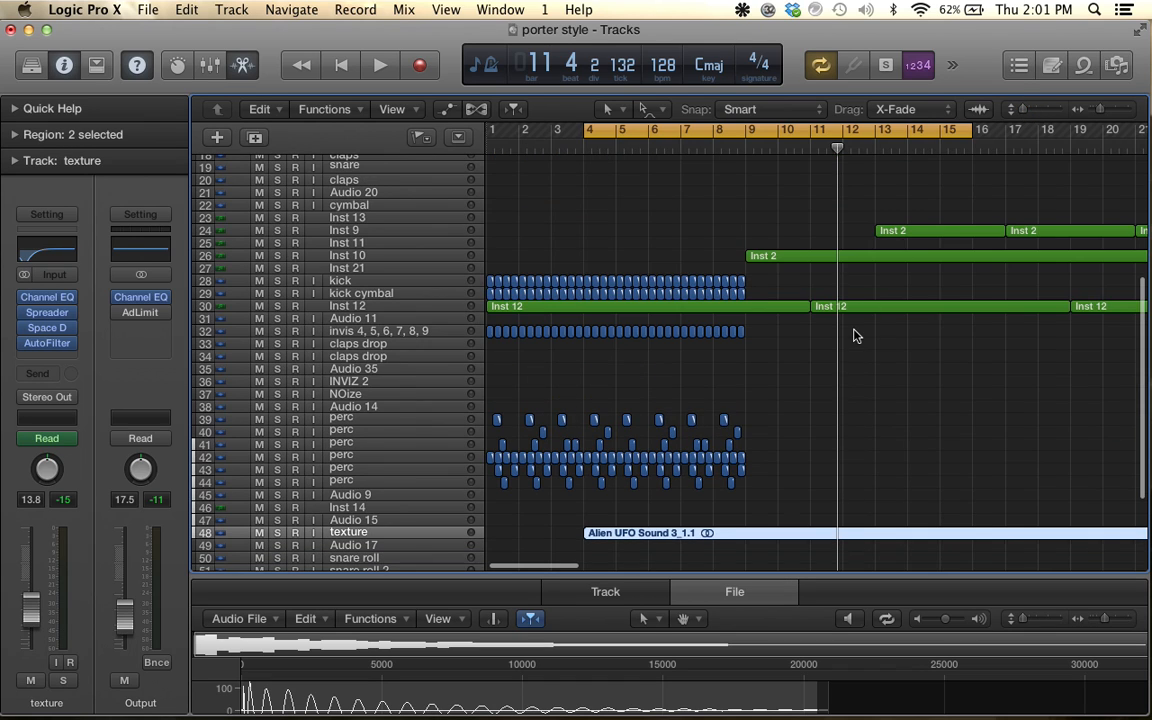
pyautogui.hscroll(-2, 855, 335)
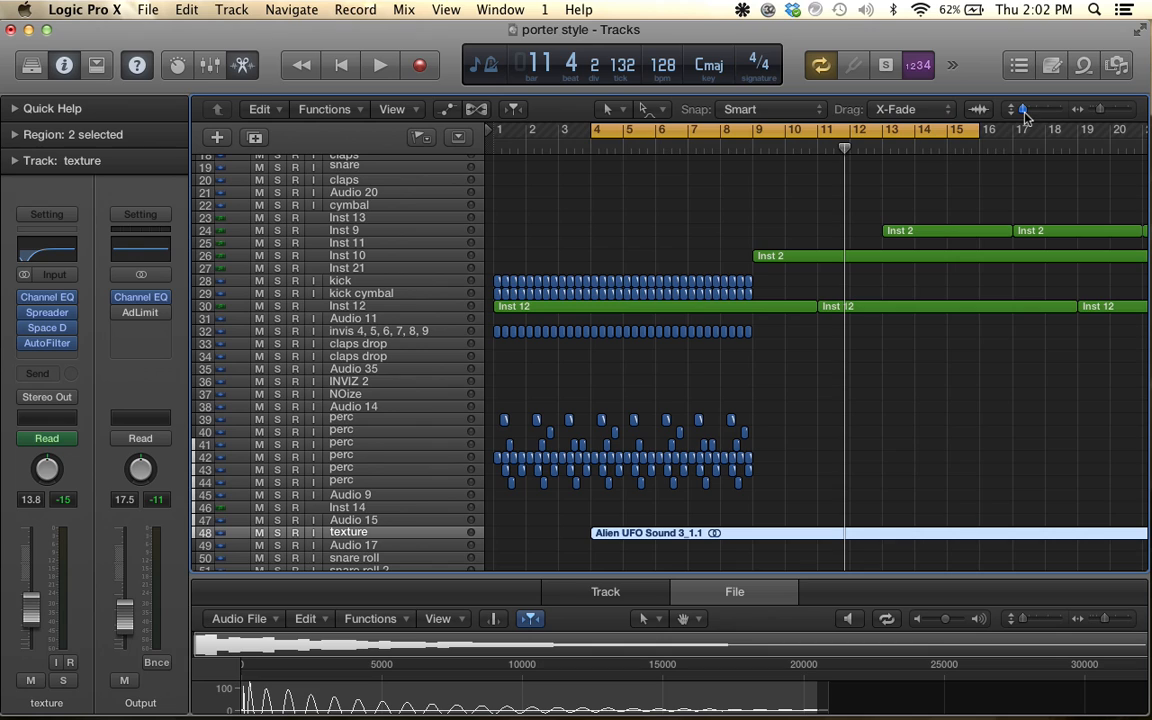
# Increase the track height and move the start of the cycle range to bar 5
pyautogui.moveTo(1024, 112); pyautogui.dragTo(1033, 108)
pyautogui.scroll(-3, 840, 277)
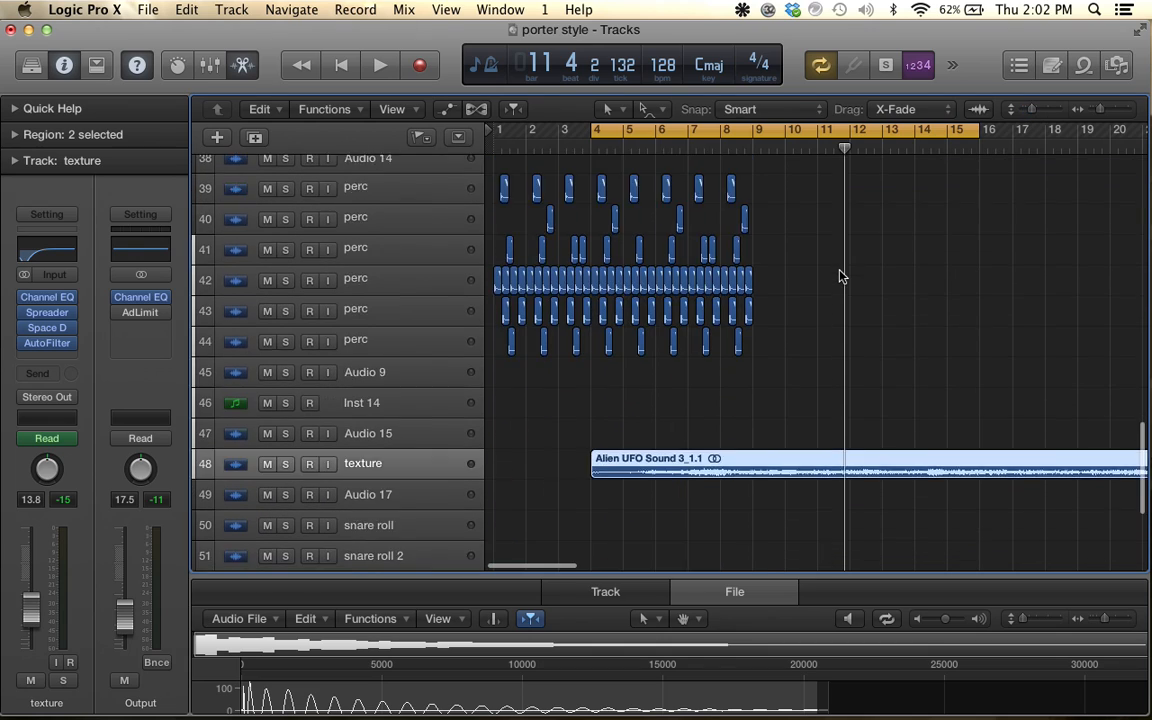
pyautogui.scroll(-3, 840, 277)
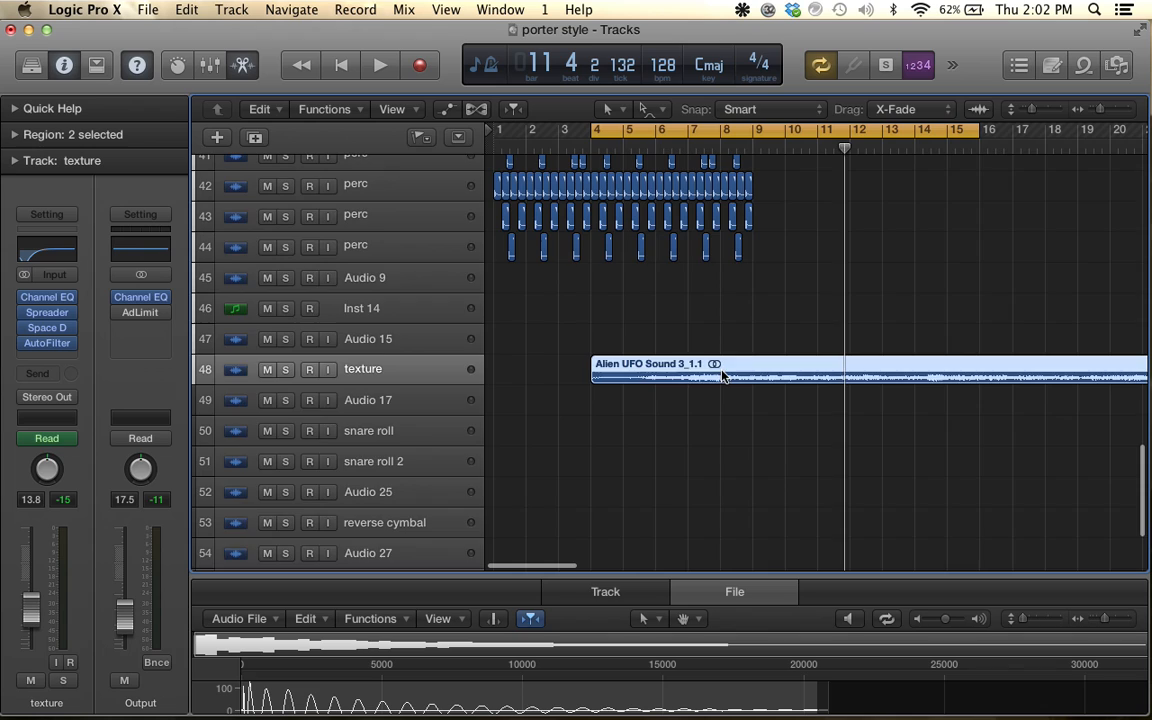
pyautogui.scroll(3, 722, 375)
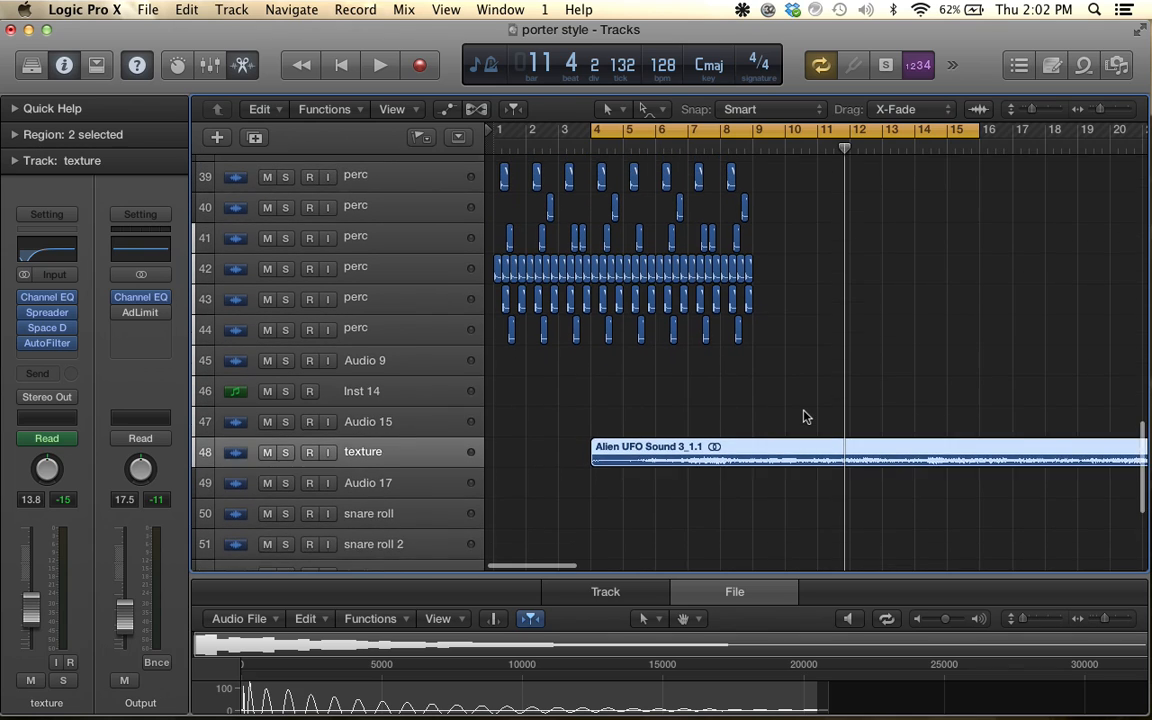
pyautogui.scroll(15, 806, 417)
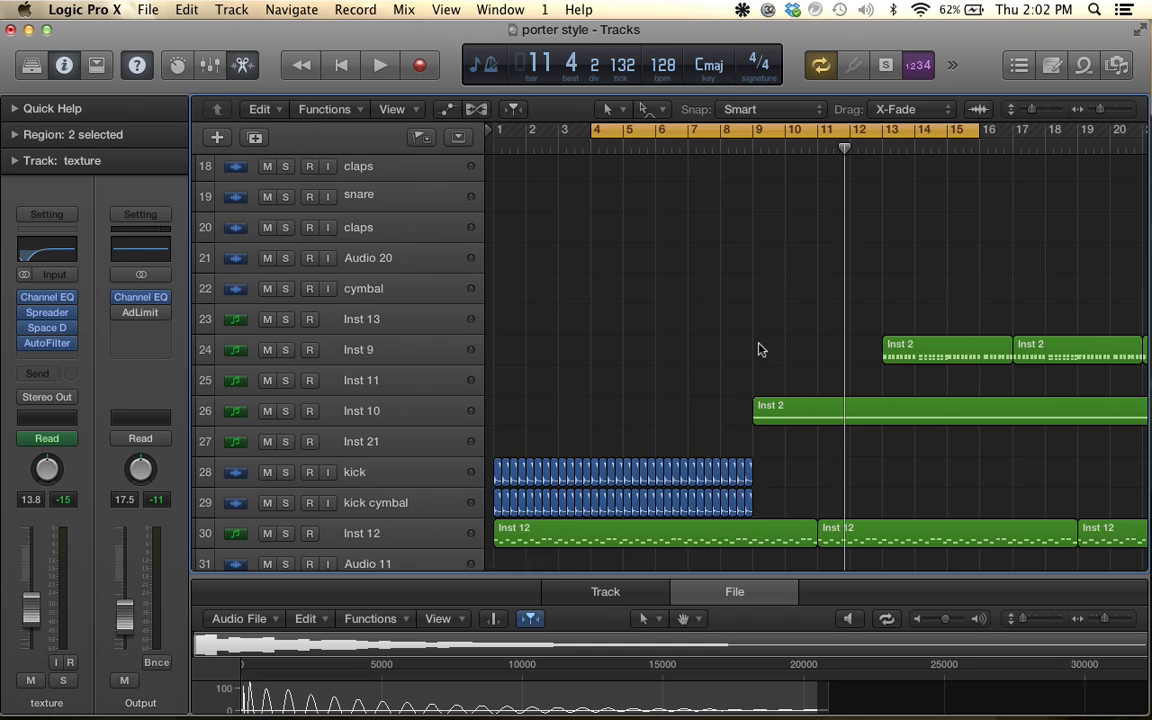
pyautogui.scroll(10, 758, 349)
pyautogui.scroll(3, 697, 362)
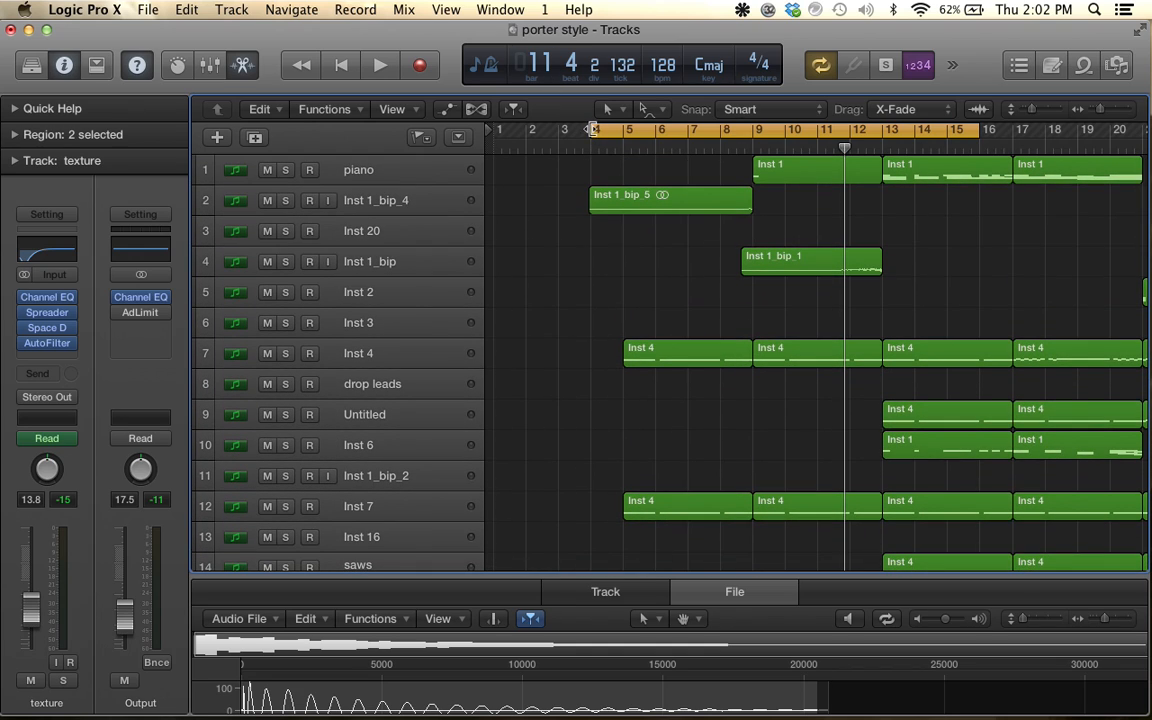
pyautogui.moveTo(592, 130); pyautogui.dragTo(628, 130)
# Solo the Inst 7 and Inst 4 tracks and play them together from bar 5, stopping shortly after bar 9
pyautogui.scroll(-3, 603, 396)
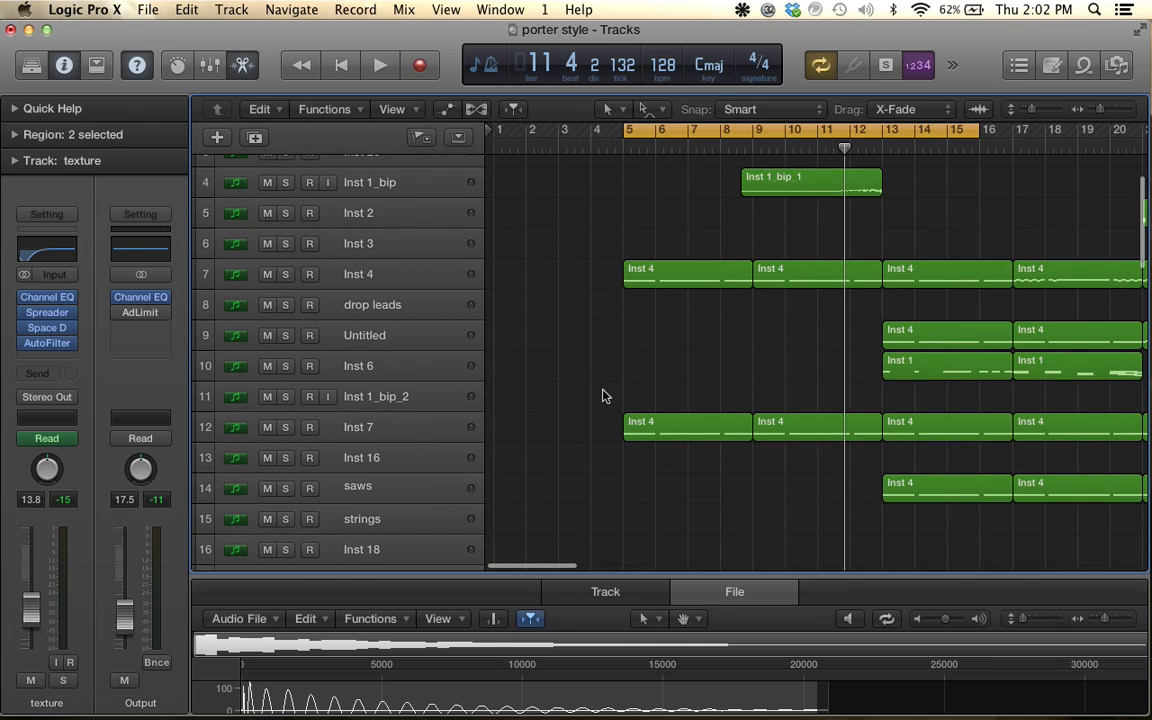
pyautogui.click(398, 427)
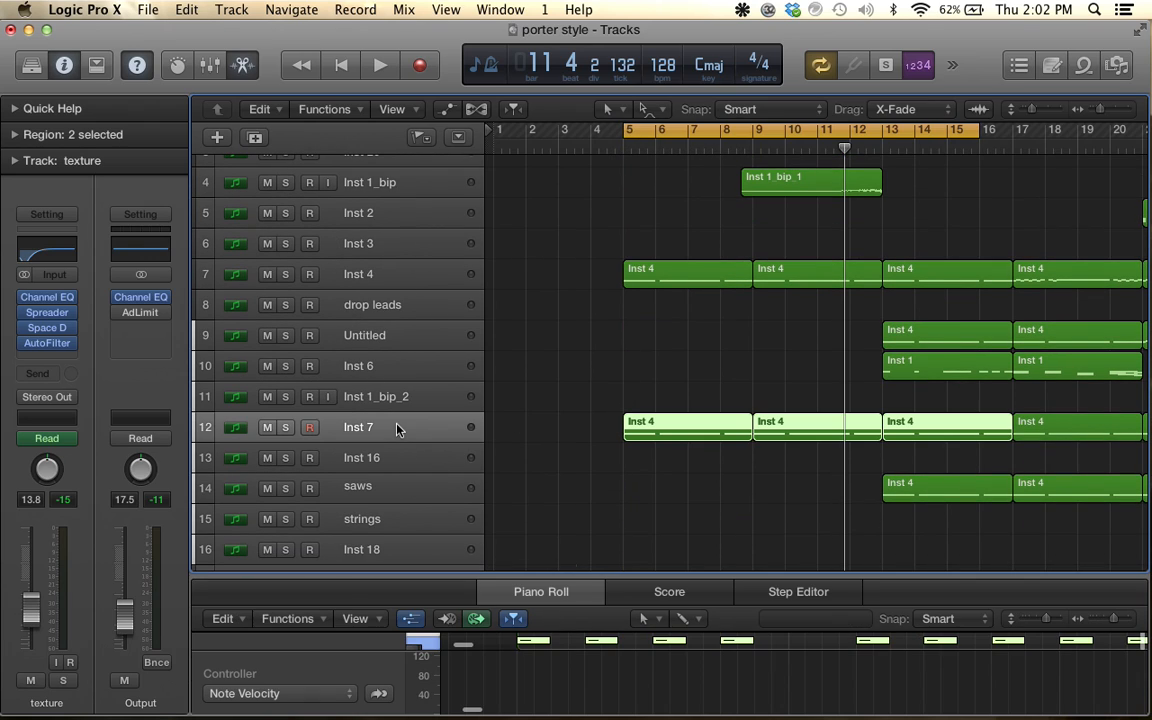
pyautogui.click(285, 427)
pyautogui.click(285, 274)
pyautogui.press('space')
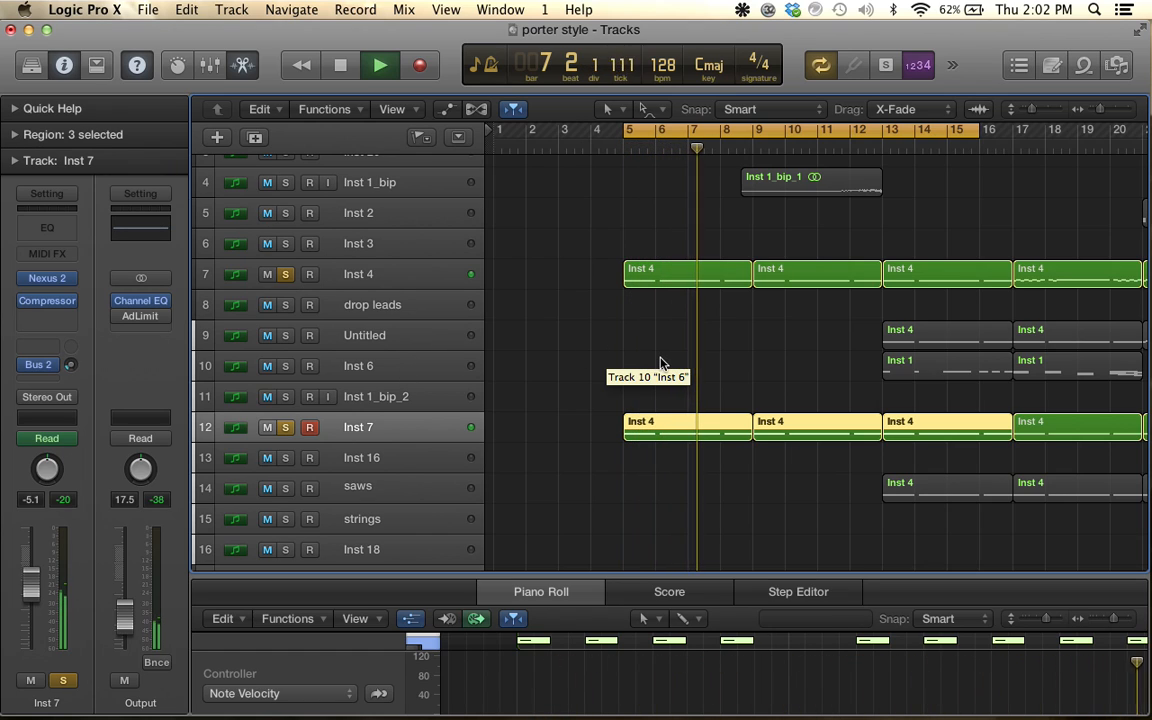
pyautogui.scroll(3, 702, 327)
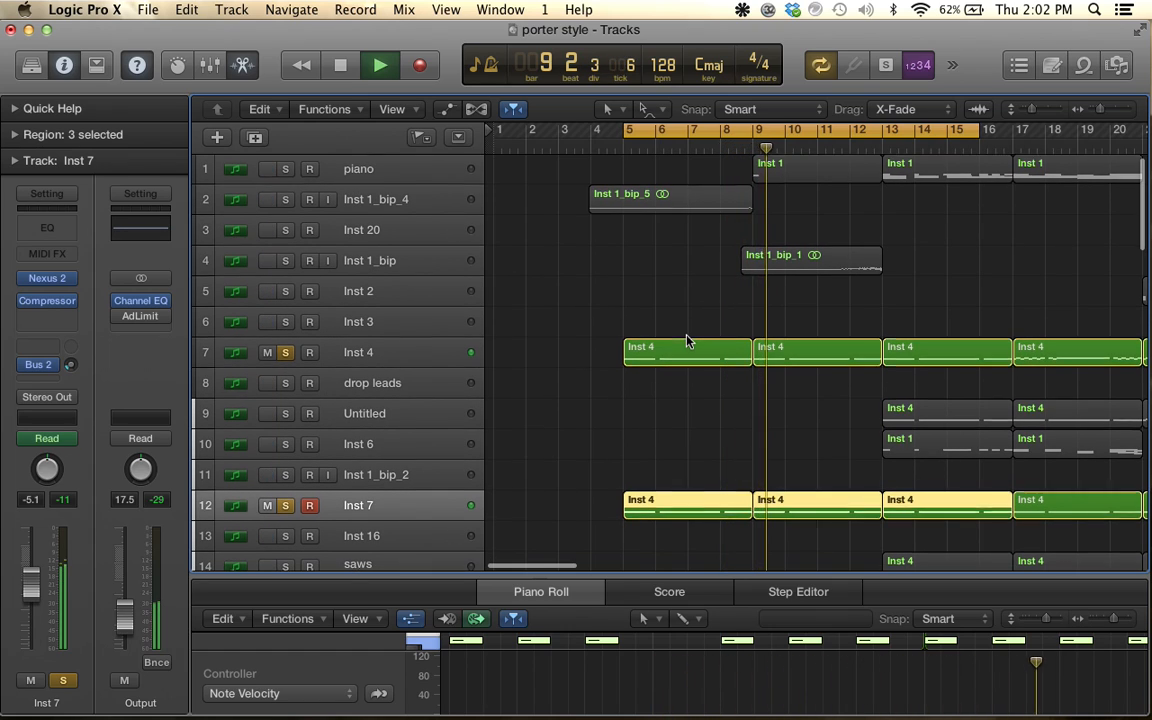
pyautogui.scroll(-2, 687, 338)
pyautogui.press('space')
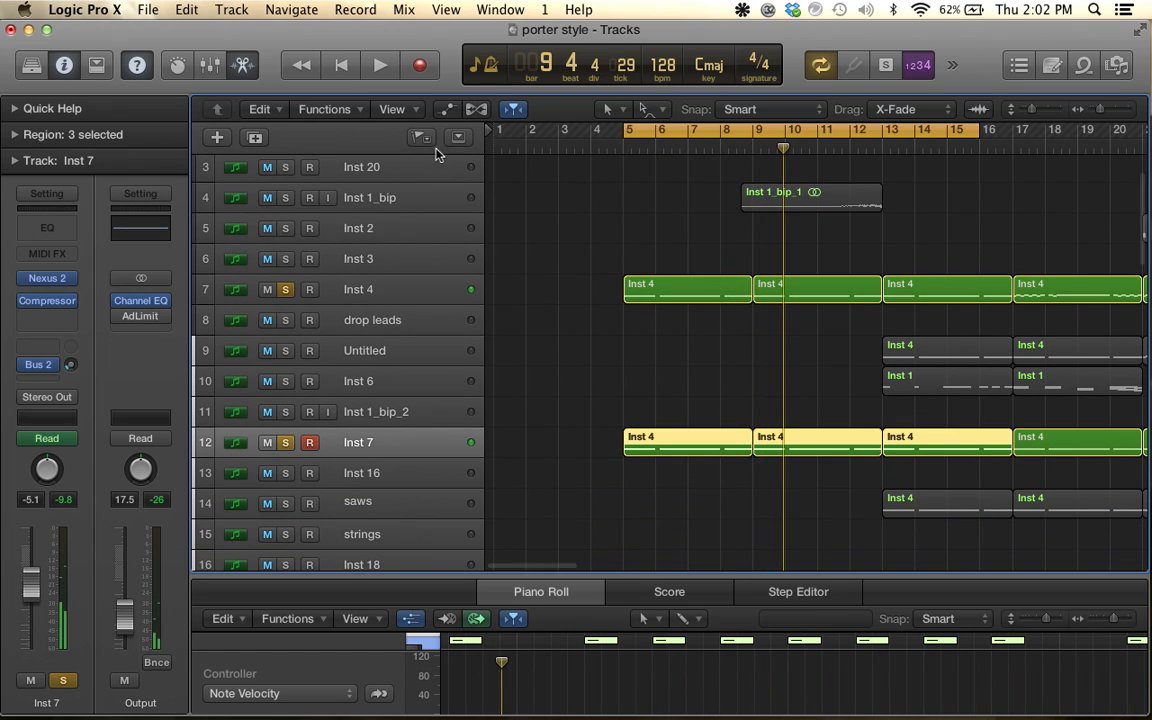
# Show the track automation and look through the Nexus 2 parameters available for Inst 7's automation lane
pyautogui.click(447, 109)
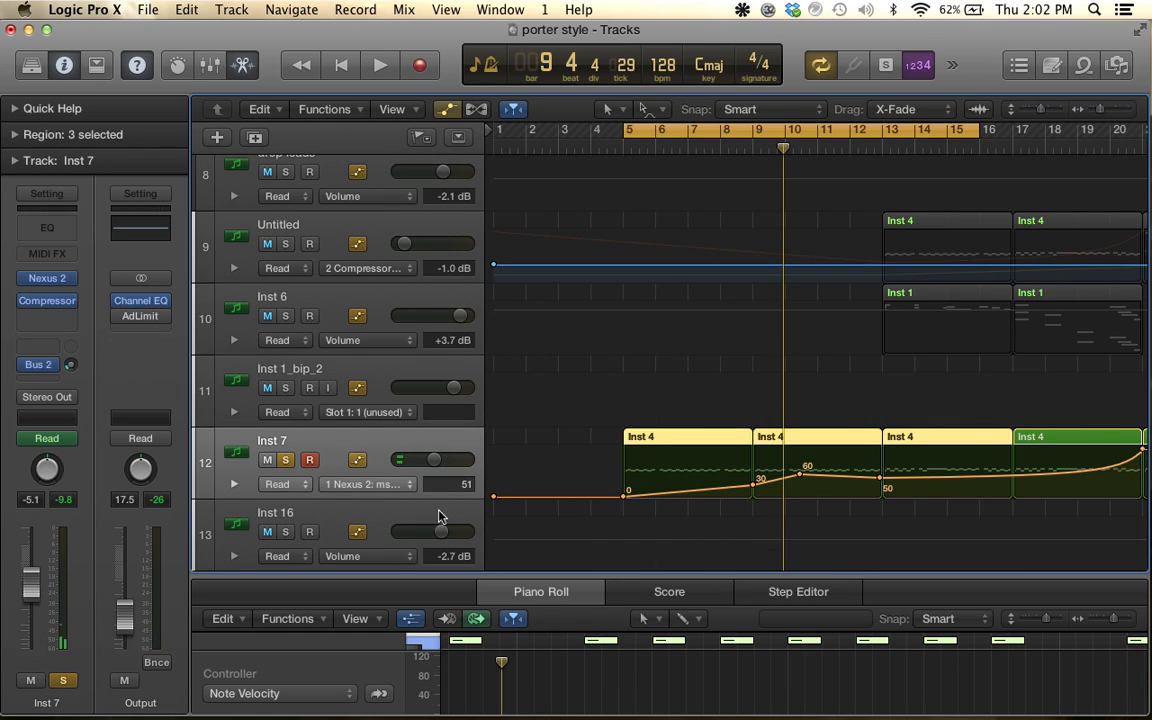
pyautogui.click(390, 486)
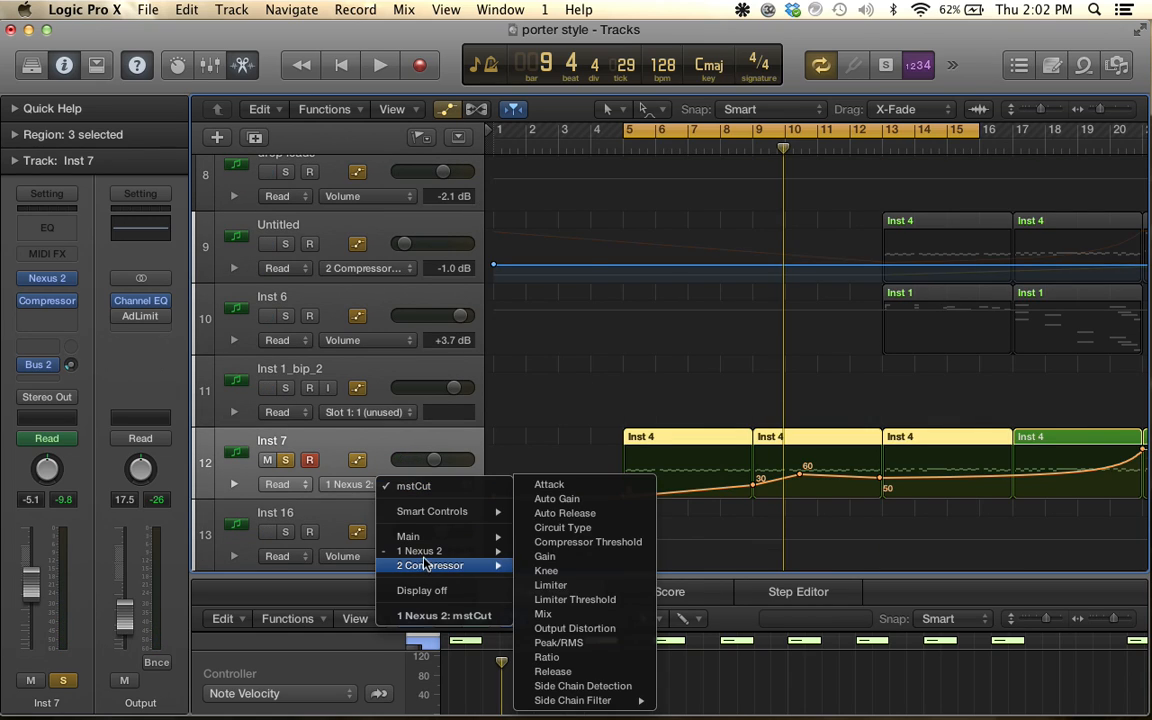
pyautogui.moveTo(470, 552)
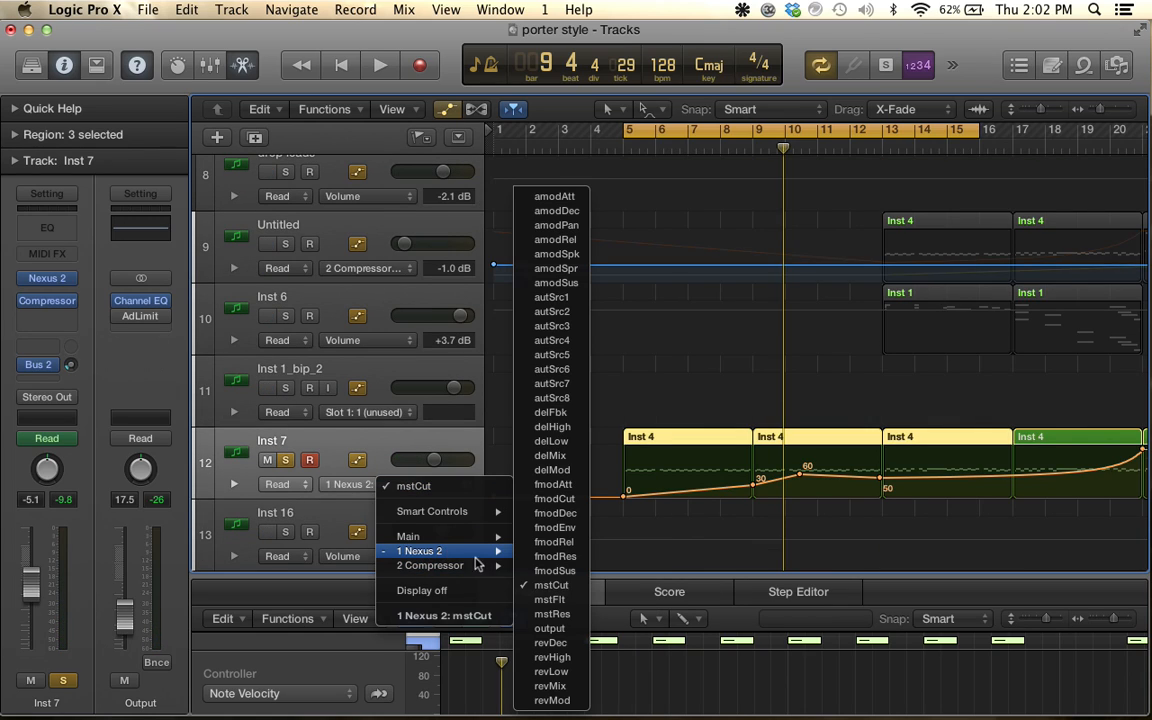
pyautogui.click(378, 434)
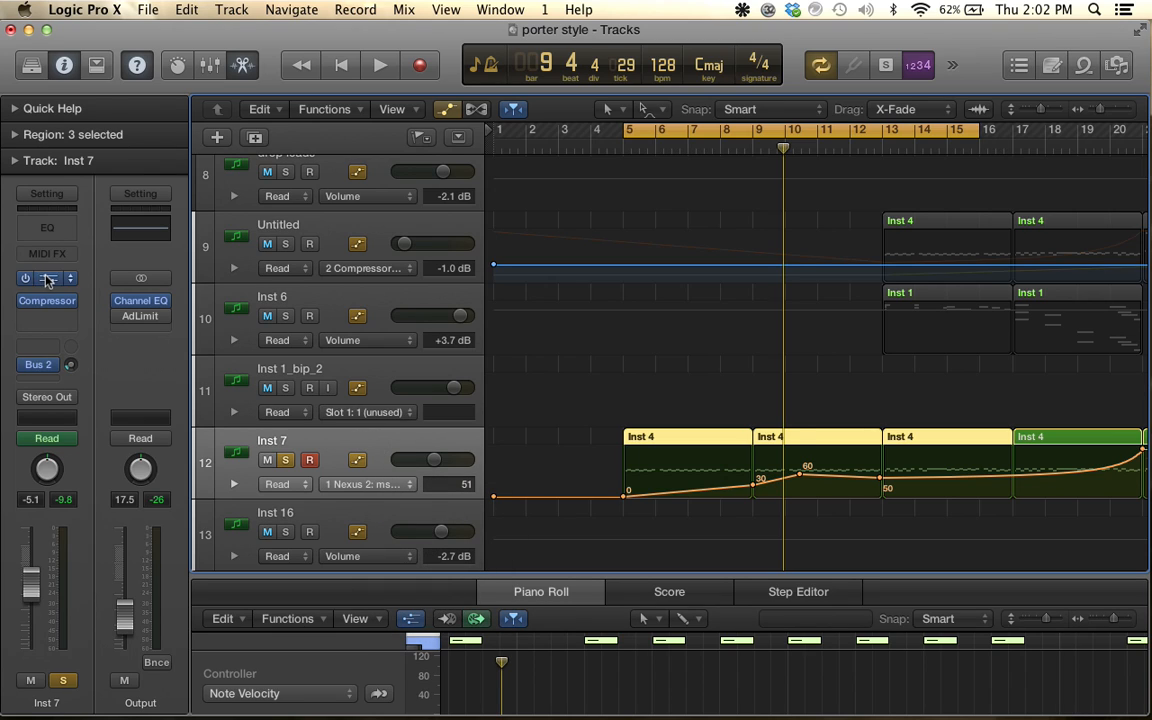
# Open the Nexus 2 instrument on Inst 7, watch its master filter cutoff during playback, and close the plug-in
pyautogui.click(47, 279)
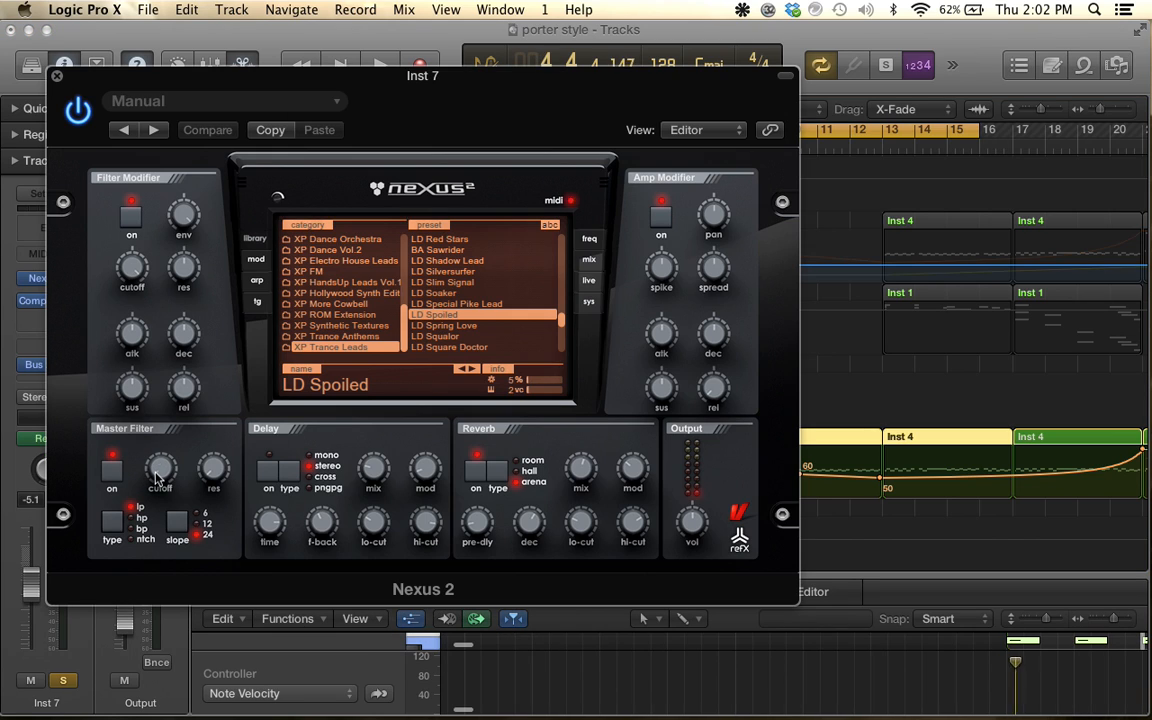
pyautogui.press('space')
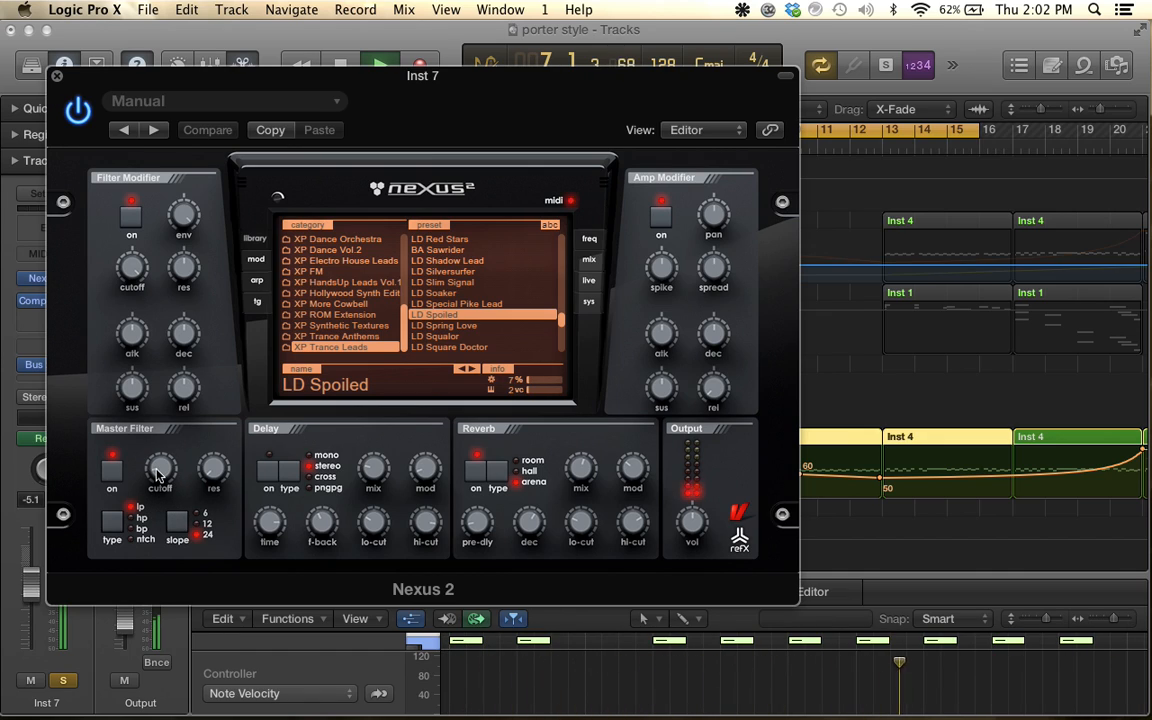
pyautogui.click(56, 75)
pyautogui.press('space')
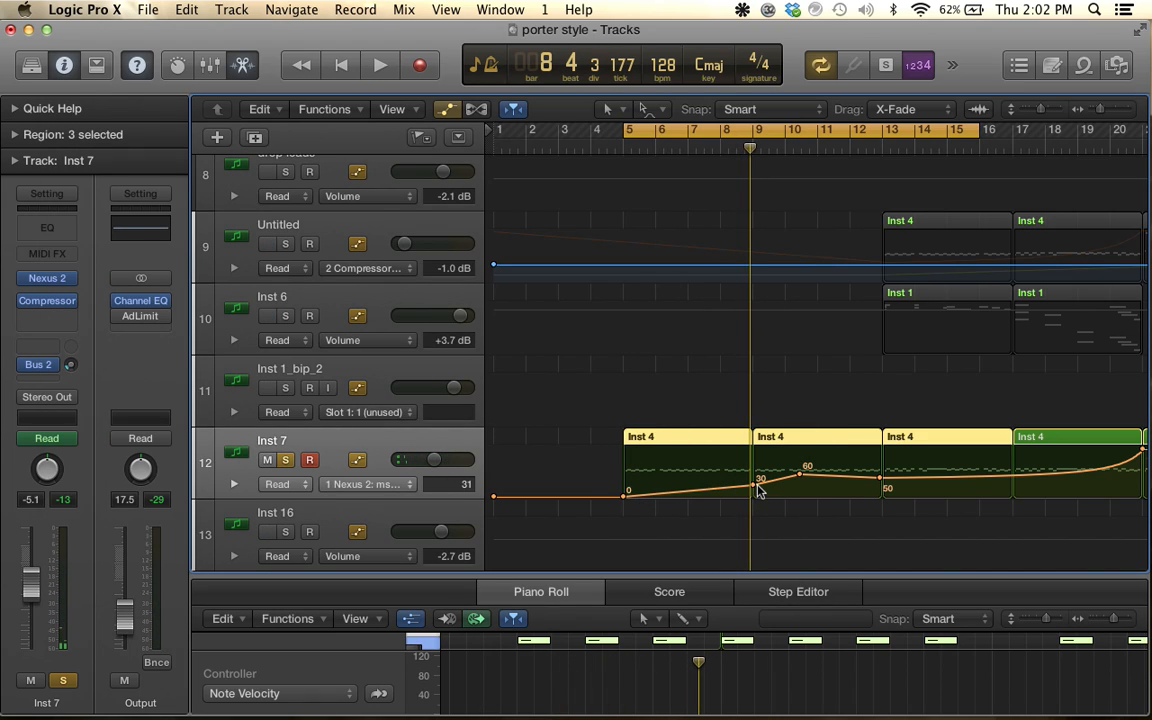
# Raise Inst 7's mstCut automation point at bar 9 to 126 and play it with the Nexus 2 window open
pyautogui.moveTo(755, 487); pyautogui.dragTo(753, 450)
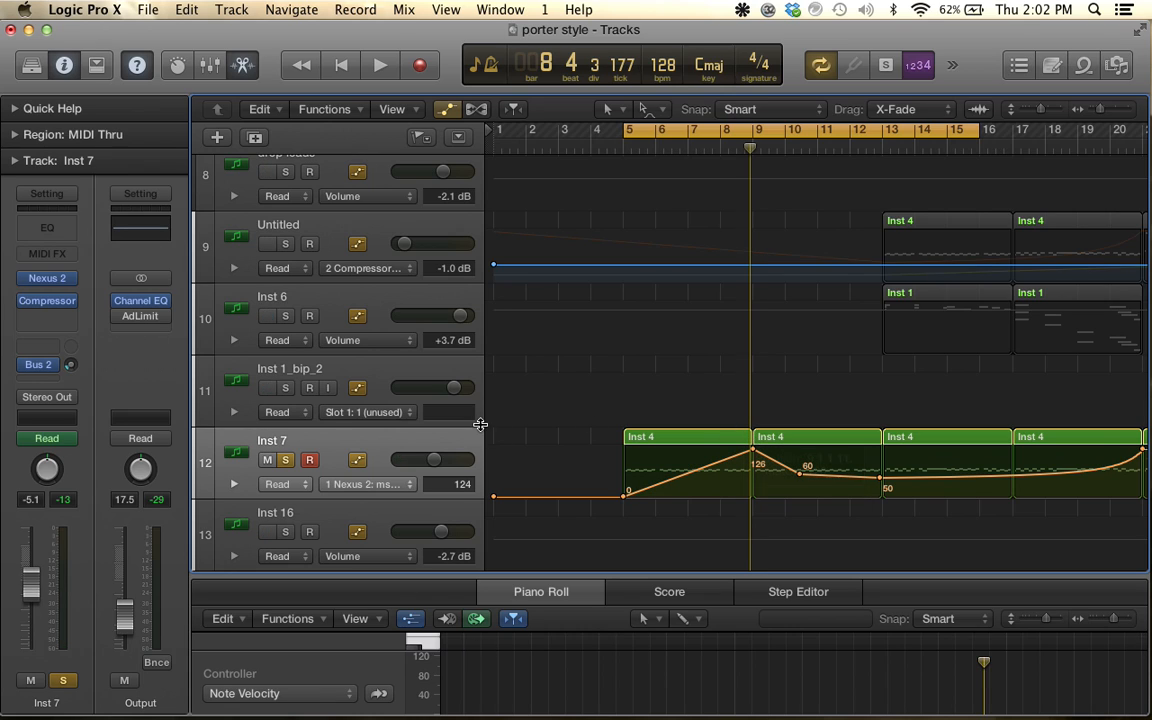
pyautogui.click(46, 281)
pyautogui.press('space')
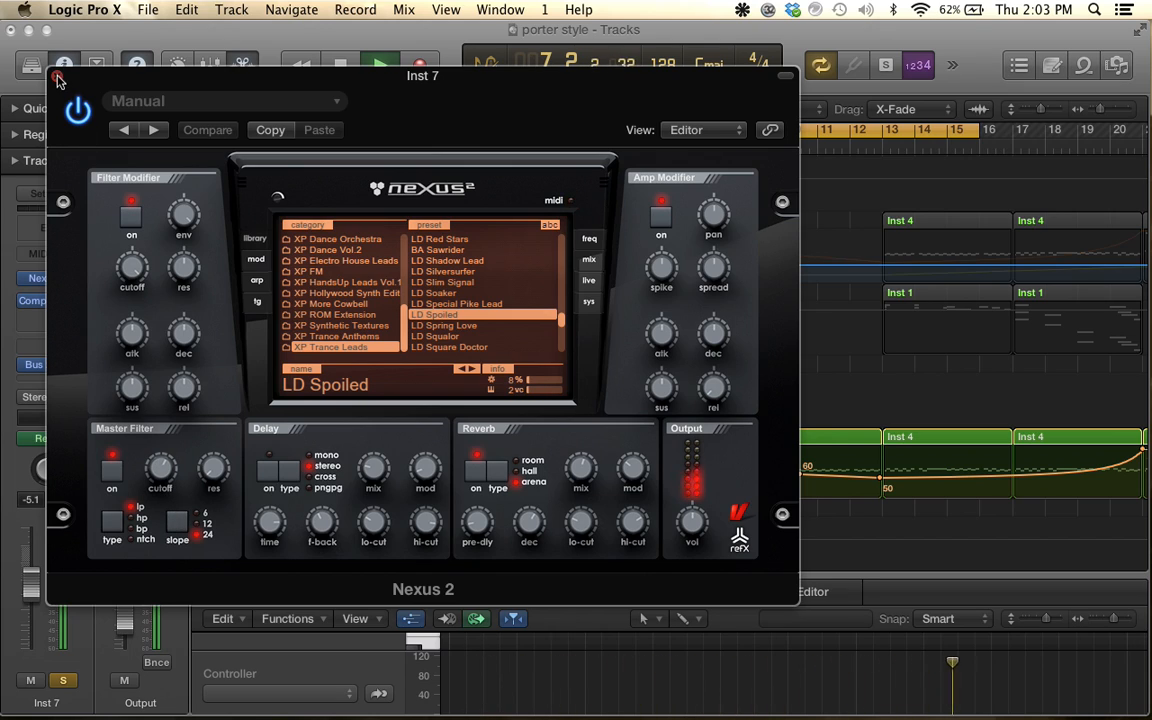
pyautogui.press('super+w')
pyautogui.press('space')
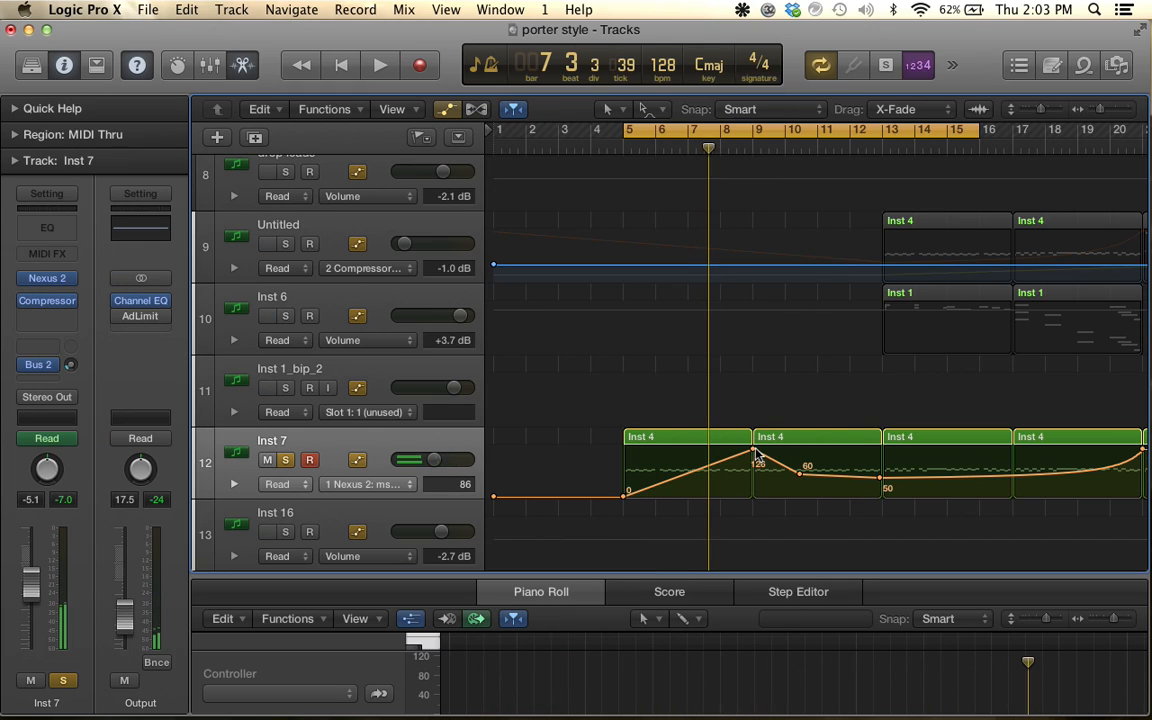
# Lower Inst 7's mstCut automation point at bar 9 to 39
pyautogui.moveTo(755, 455); pyautogui.dragTo(753, 484)
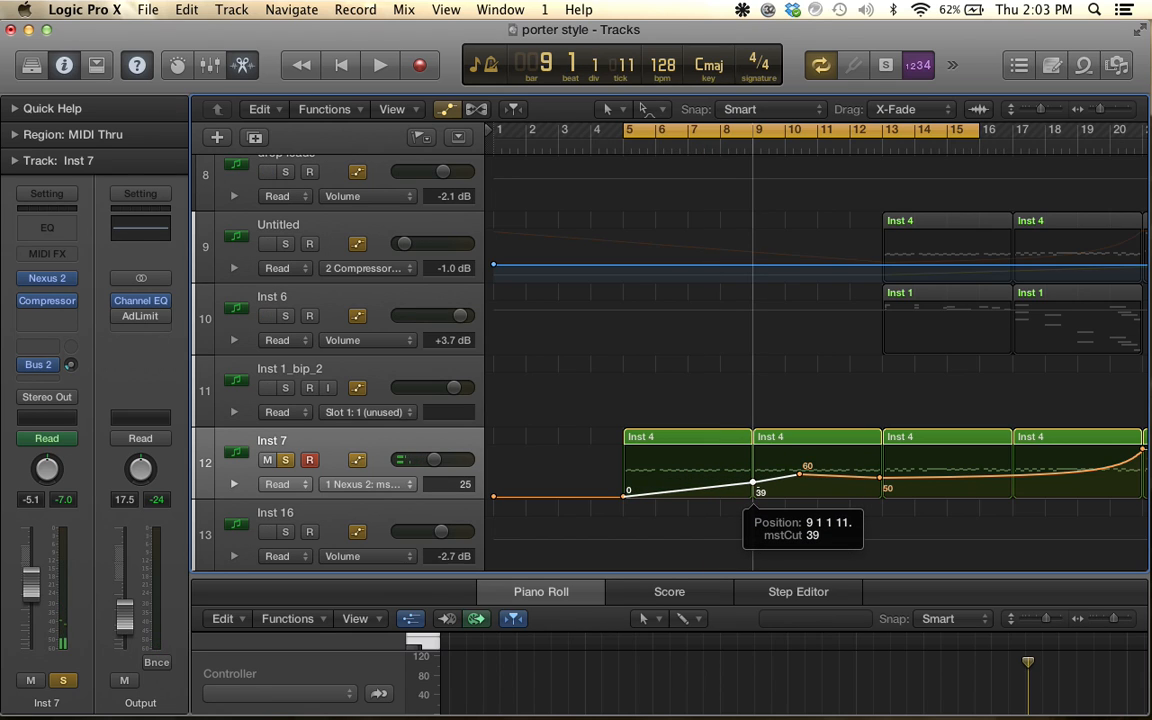
pyautogui.scroll(1, 751, 429)
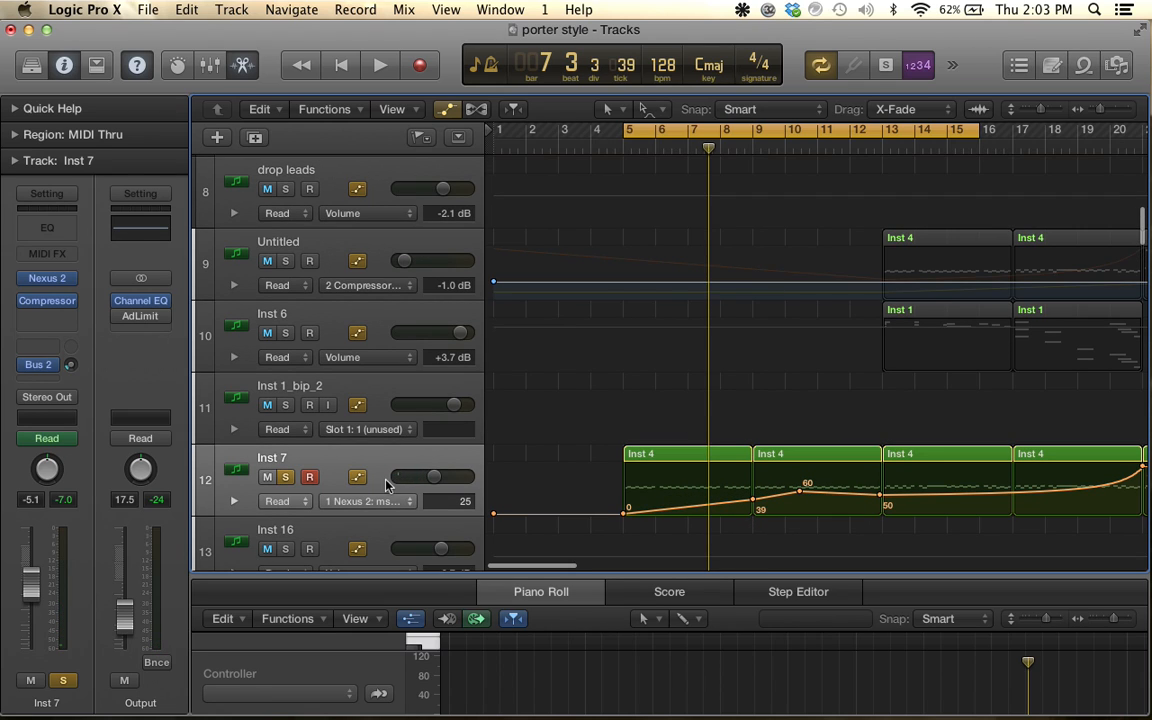
# Select the Inst 4 track and display its Nexus 2 mstCut automation
pyautogui.scroll(5, 386, 485)
pyautogui.click(390, 342)
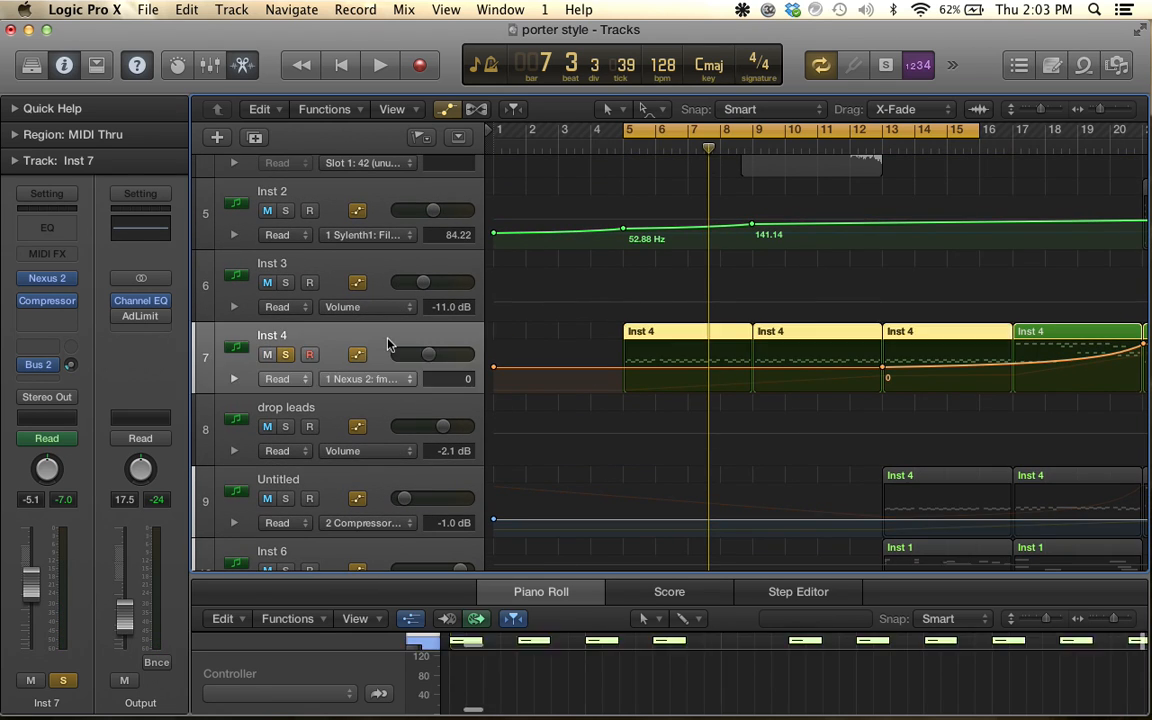
pyautogui.click(360, 378)
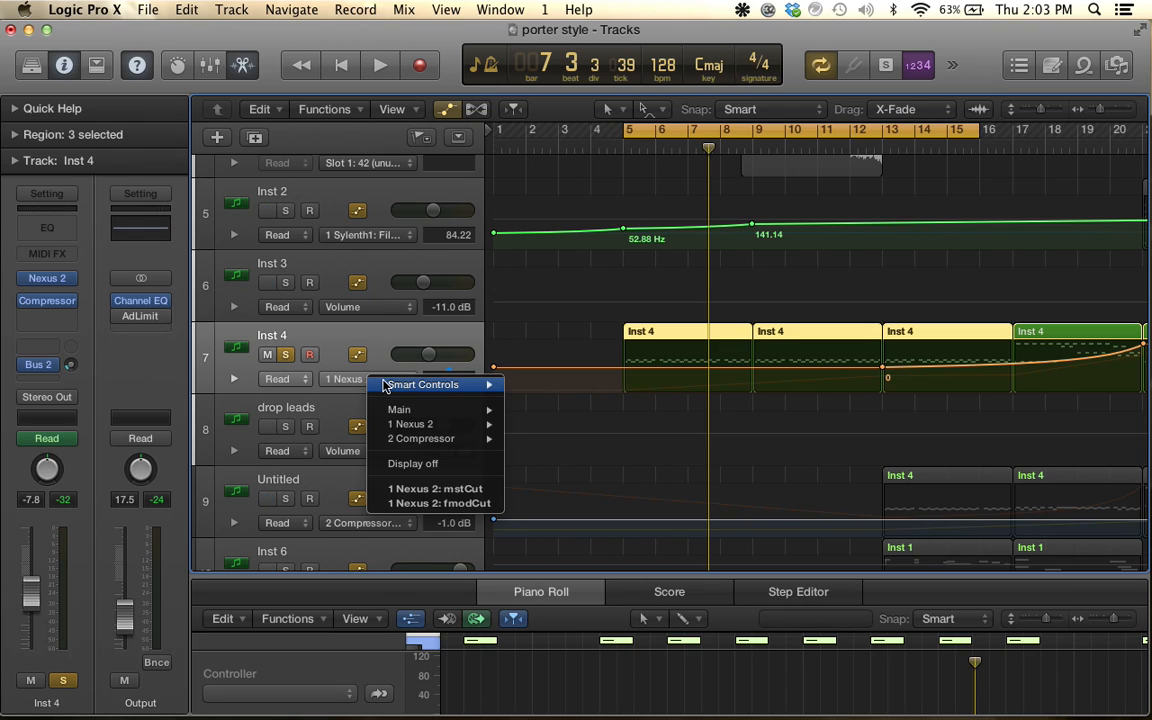
pyautogui.click(423, 490)
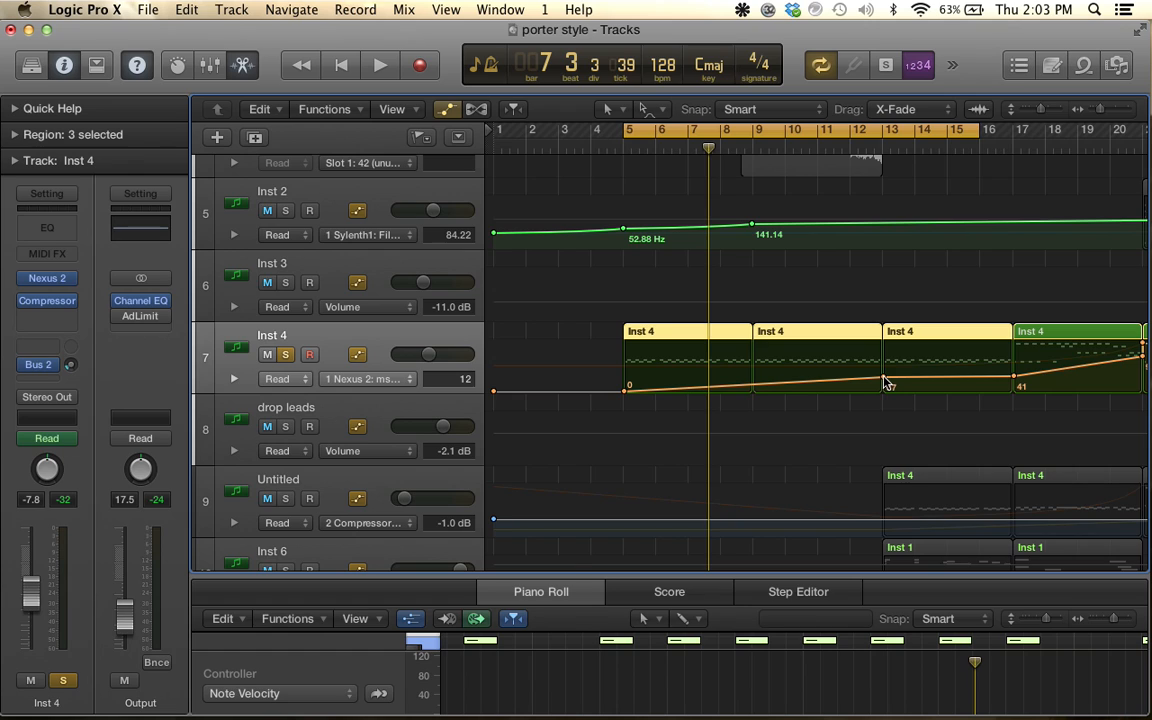
pyautogui.hscroll(5, 885, 383)
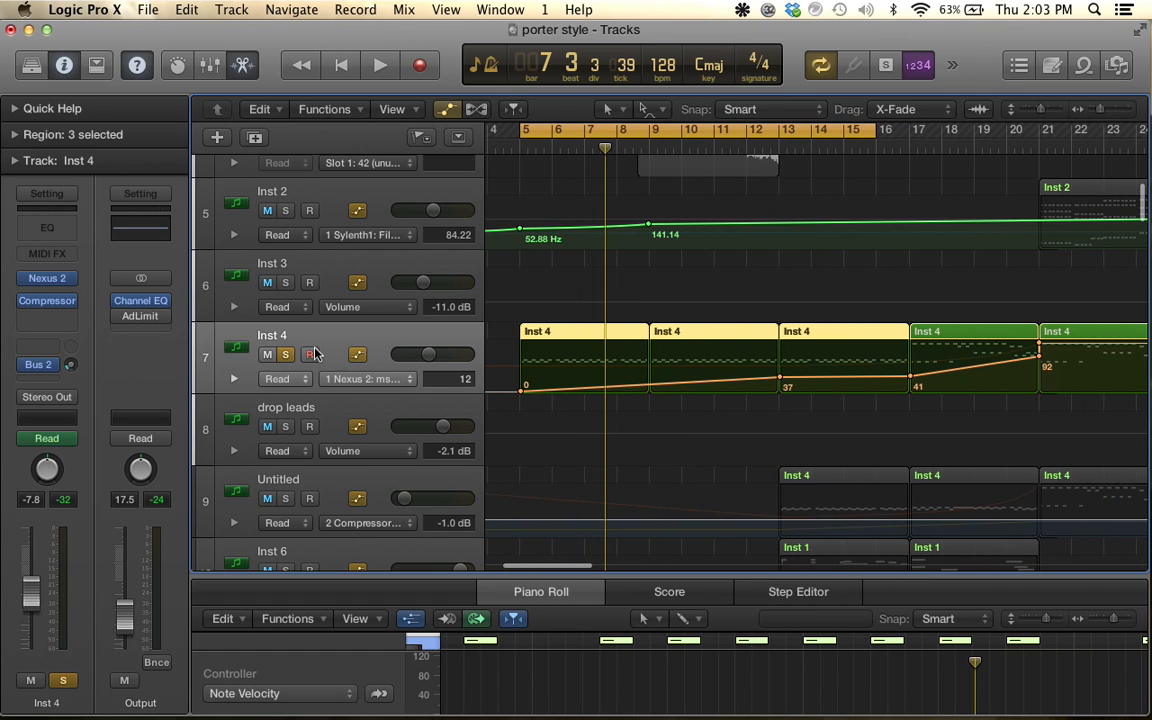
# Take Inst 7 out of solo, play Inst 4 alone from bar 5, and turn off its solo after stopping
pyautogui.press('space')
pyautogui.scroll(-8, 297, 362)
pyautogui.press('space')
pyautogui.click(284, 400)
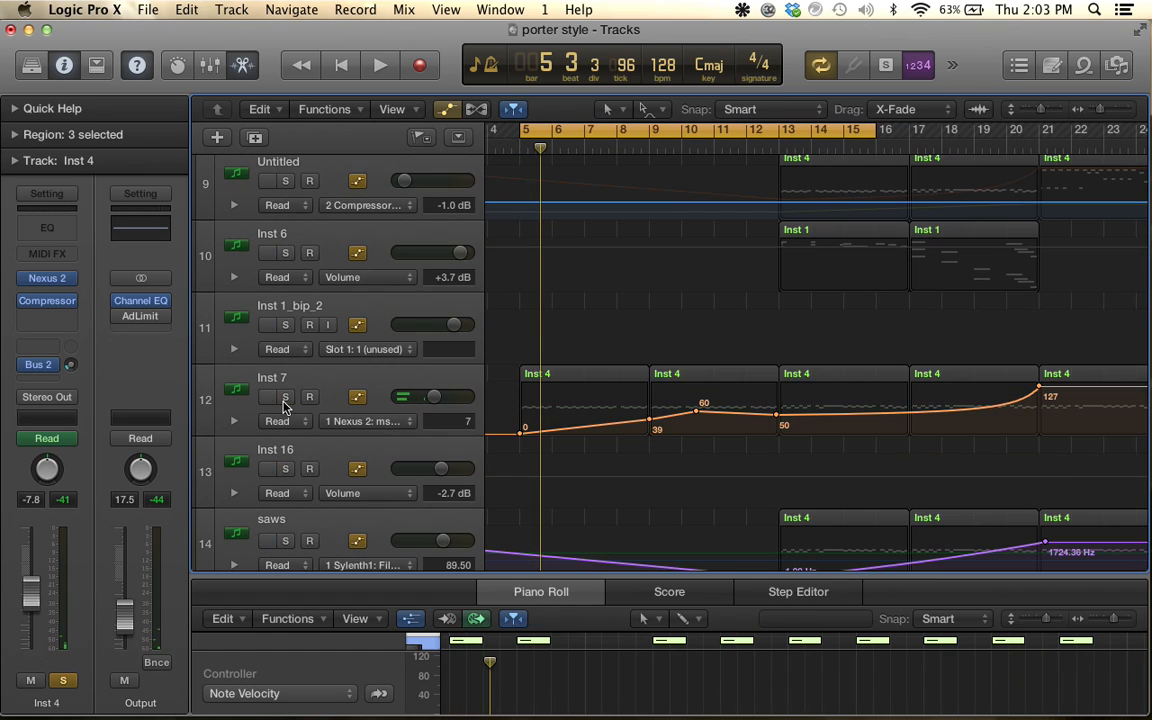
pyautogui.scroll(8, 284, 405)
pyautogui.press('space')
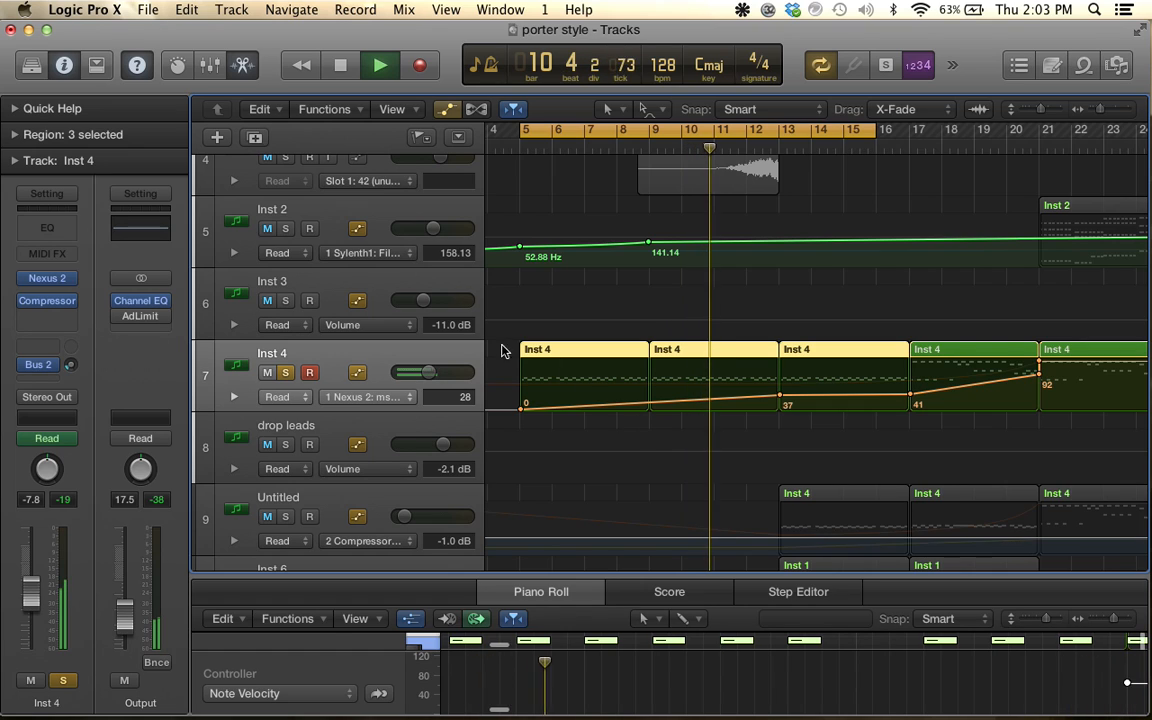
pyautogui.press('space')
pyautogui.click(285, 372)
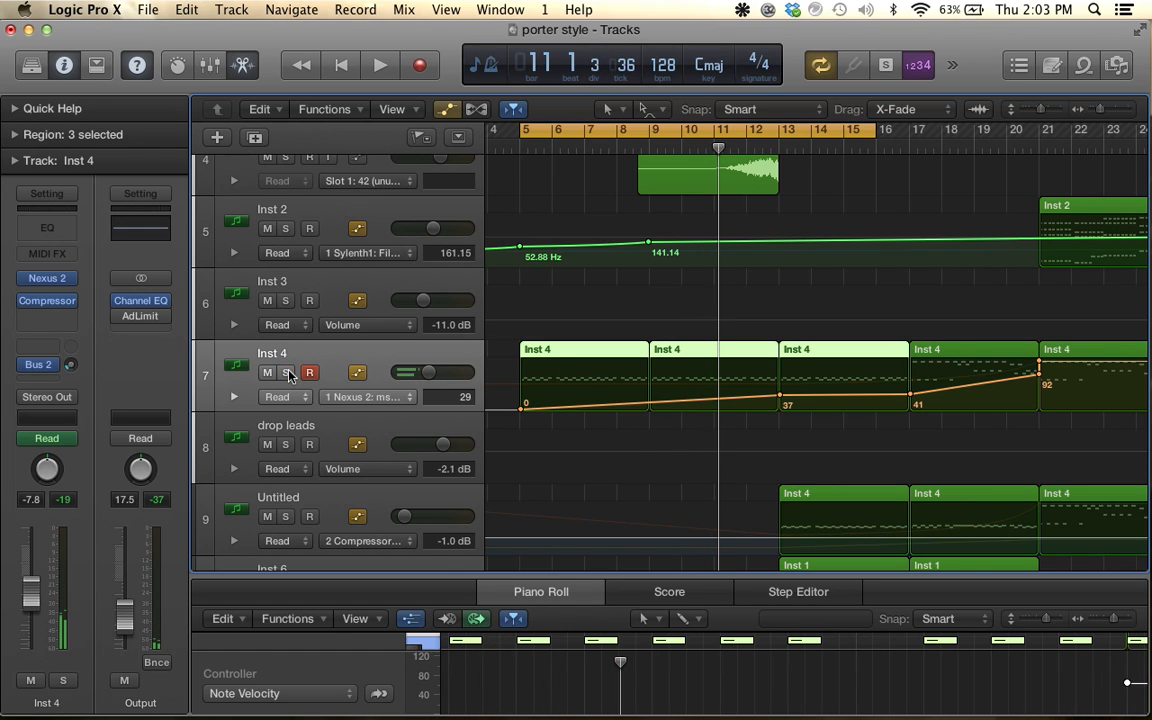
# Open Inst 4's Nexus 2 instrument, browse its categories and the XP Trance Leads presets around LD Athen, and close the plug-in window
pyautogui.scroll(5, 434, 397)
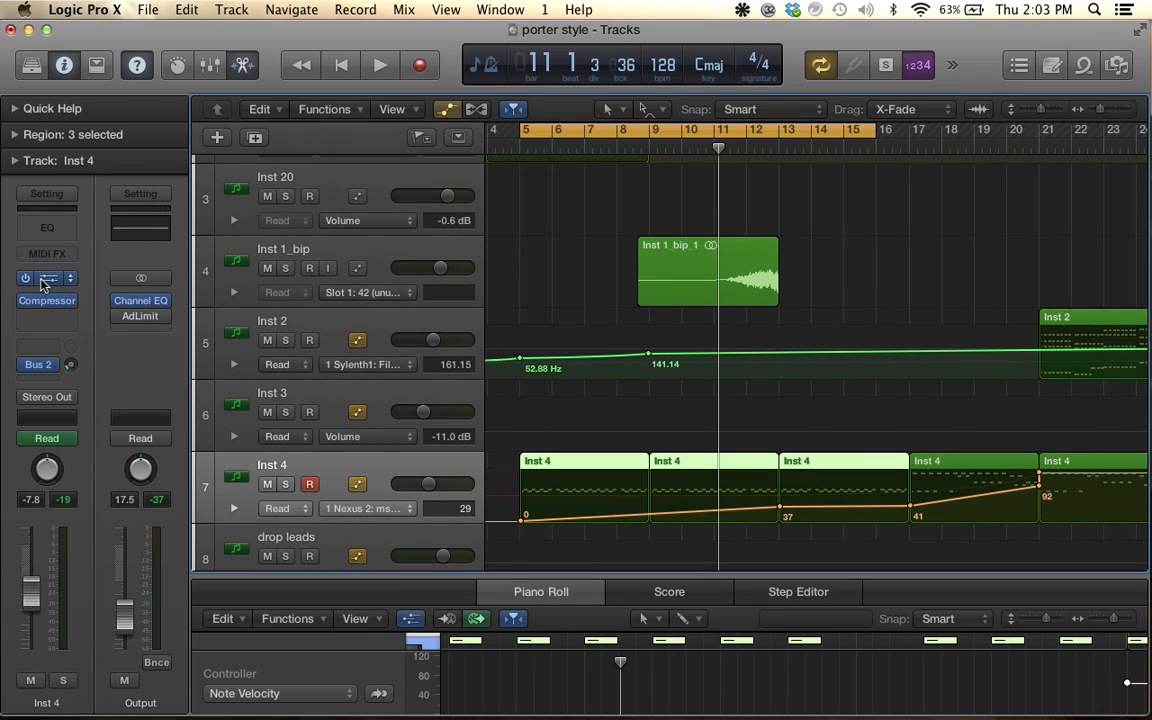
pyautogui.click(44, 281)
pyautogui.click(254, 240)
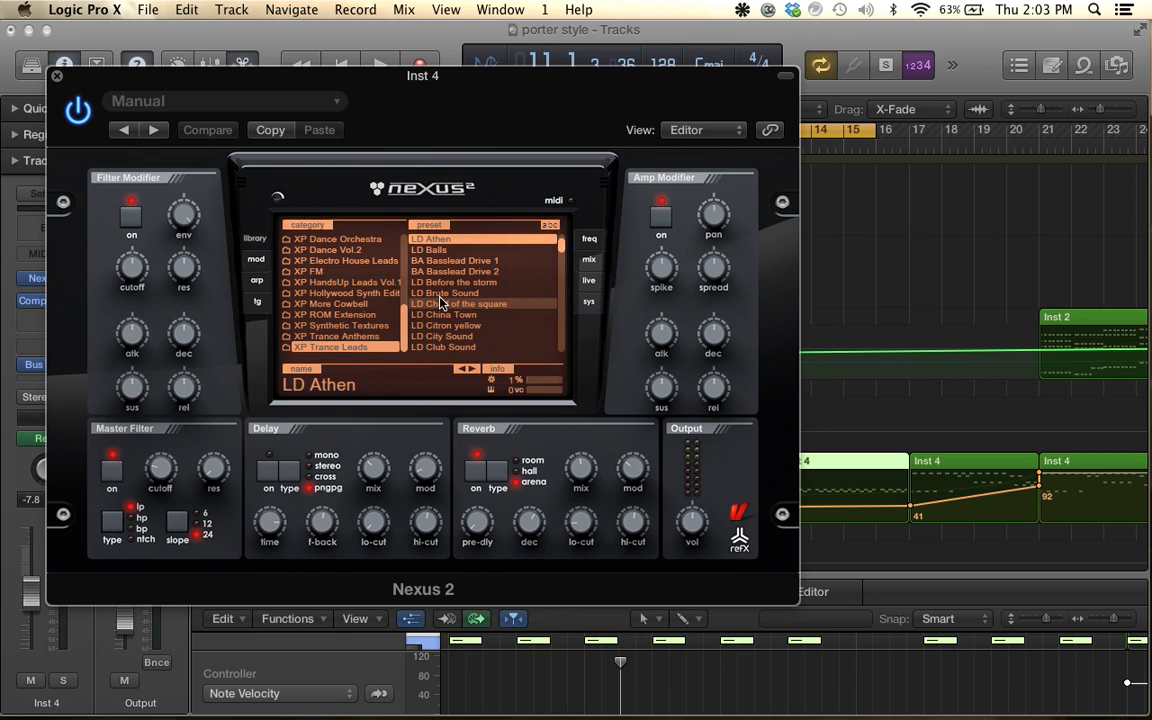
pyautogui.scroll(3, 420, 290)
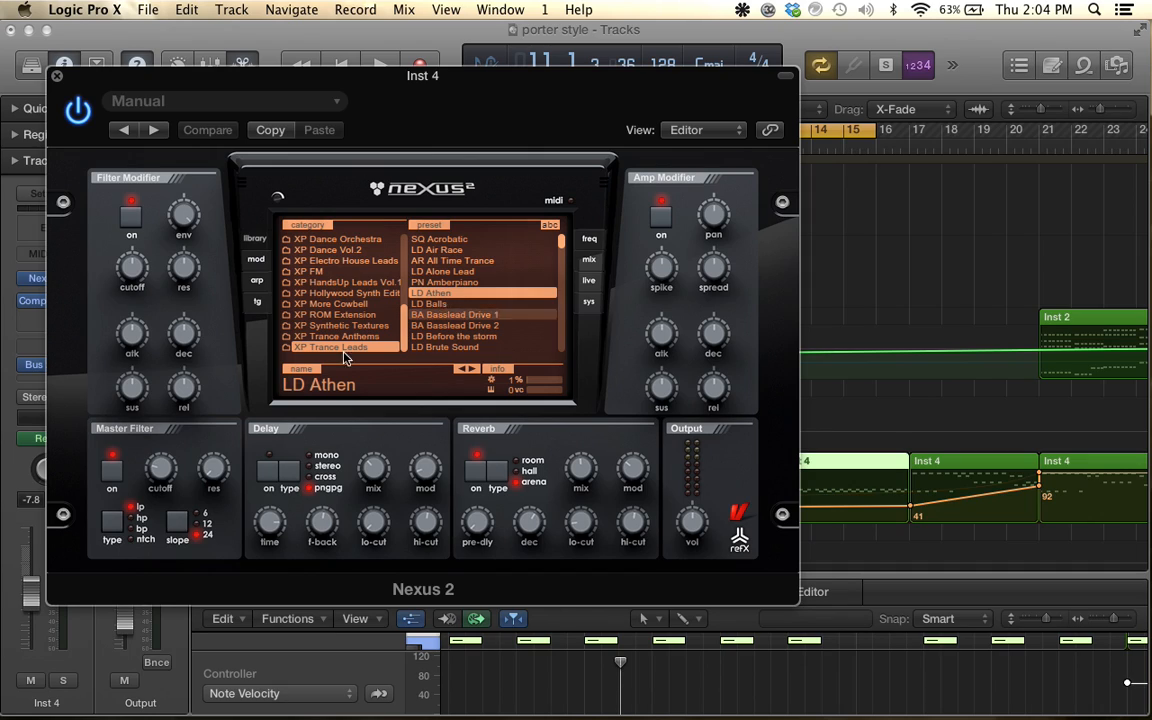
pyautogui.scroll(10, 340, 352)
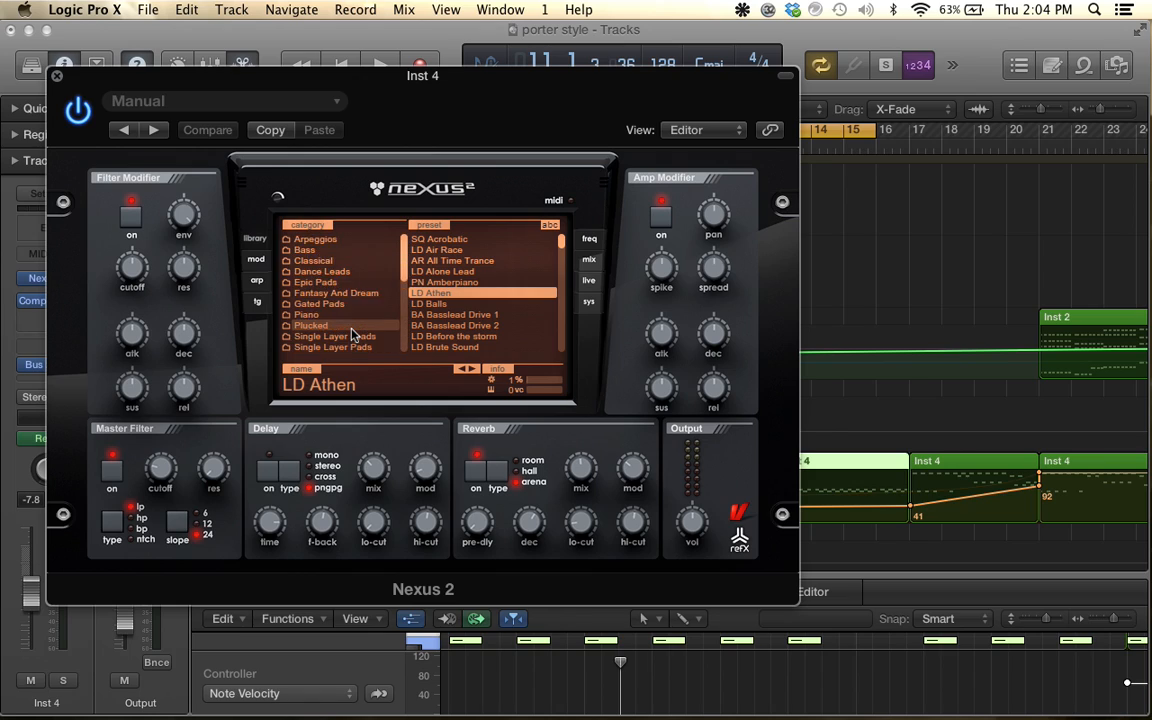
pyautogui.scroll(-10, 340, 352)
pyautogui.click(340, 347)
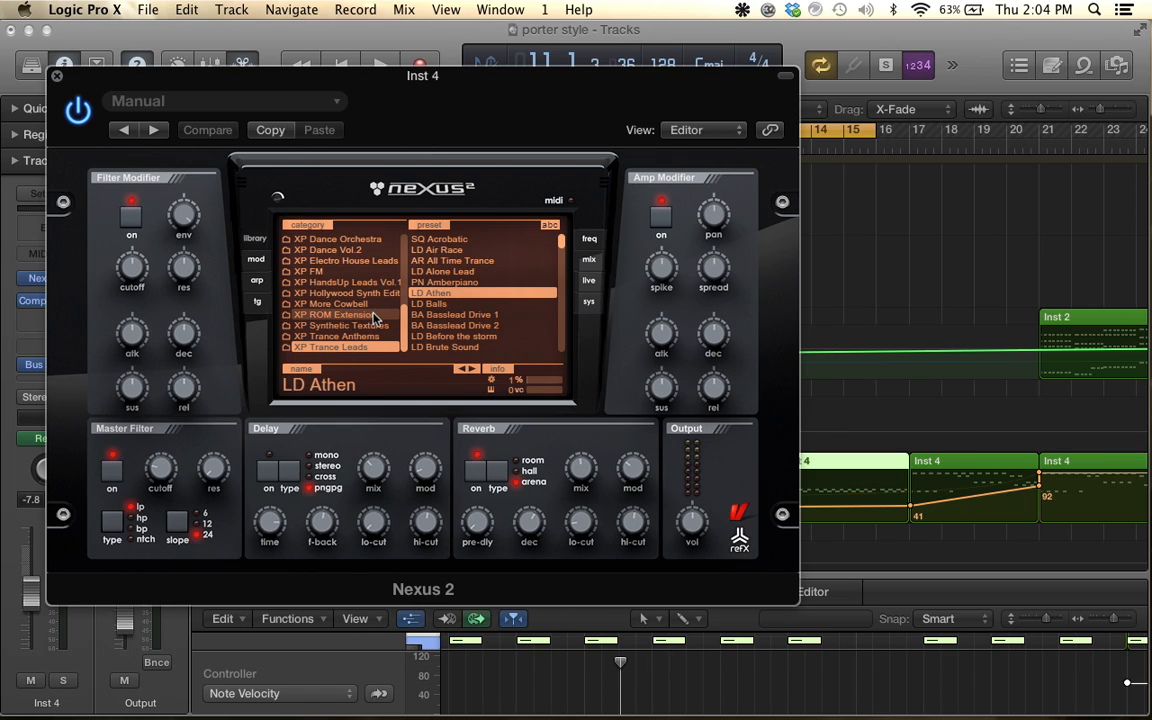
pyautogui.scroll(-15, 470, 300)
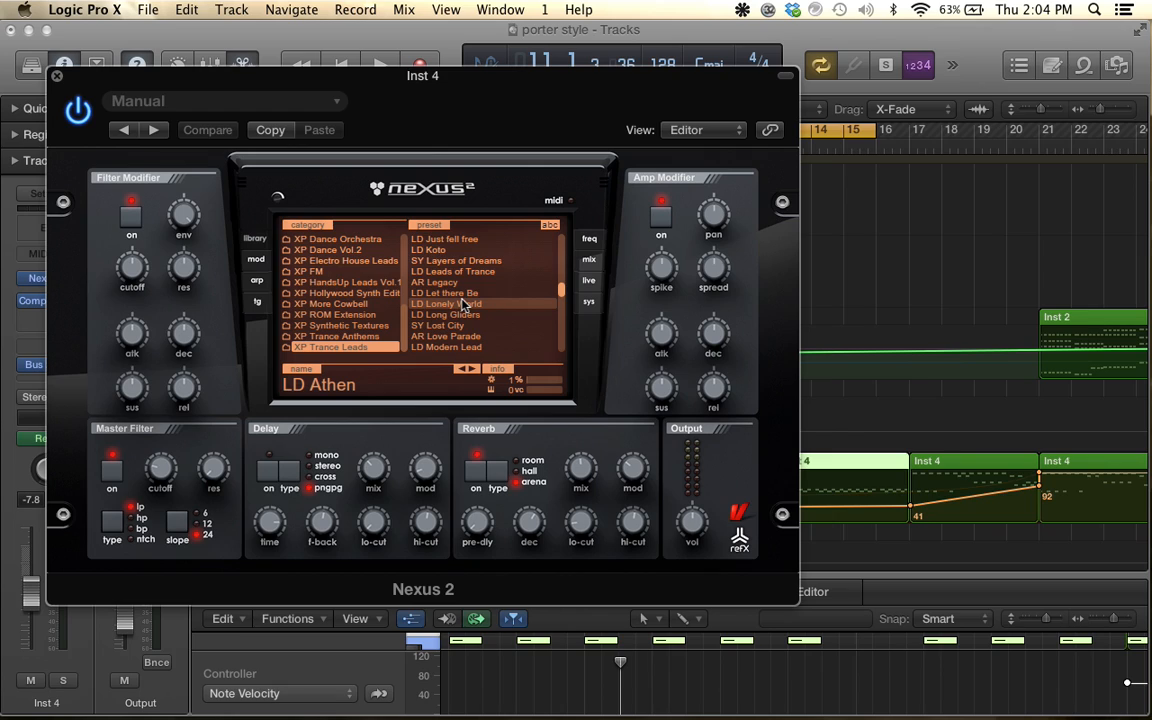
pyautogui.click(56, 76)
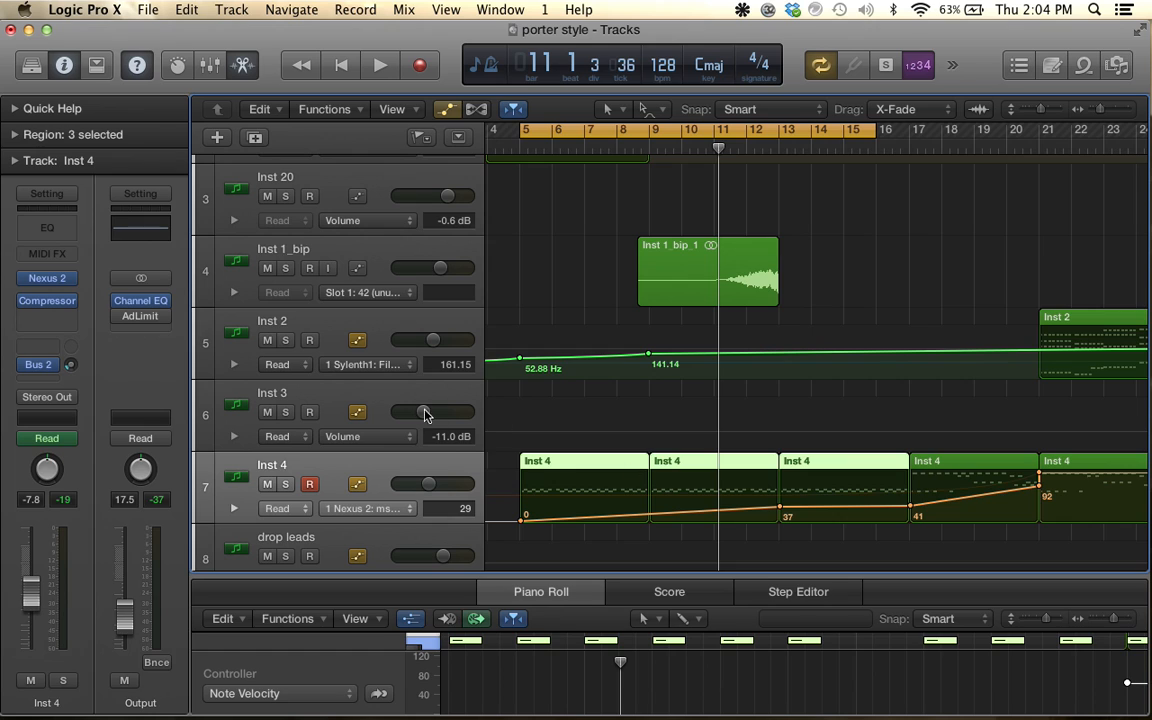
# Look over the tracks from piano to Inst 6 around bars 4 to 13, including the Inst 1_bip_5 region and its volume automation
pyautogui.scroll(-5, 537, 413)
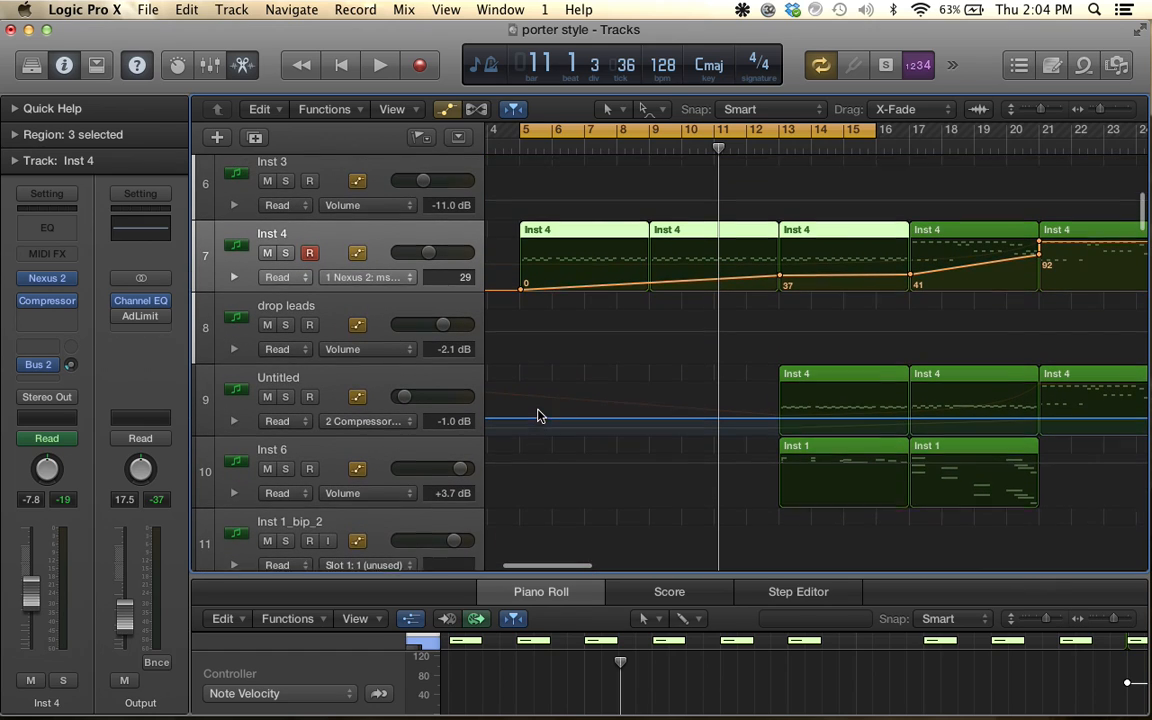
pyautogui.scroll(3, 537, 415)
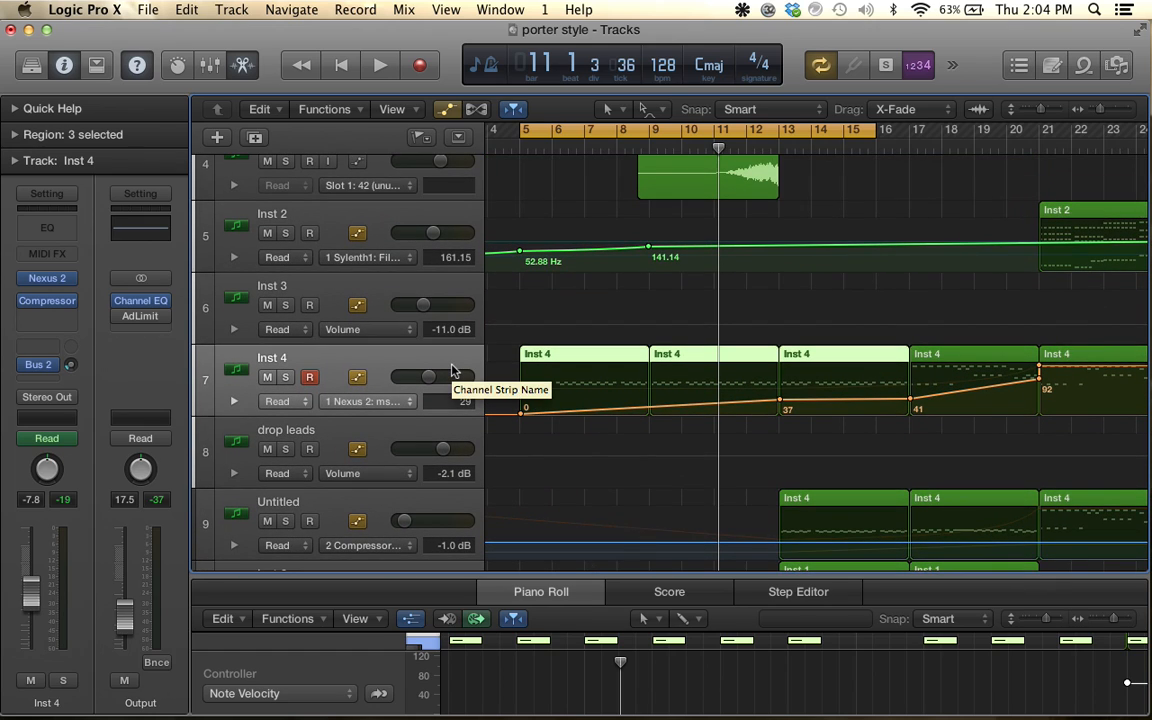
pyautogui.scroll(5, 480, 385)
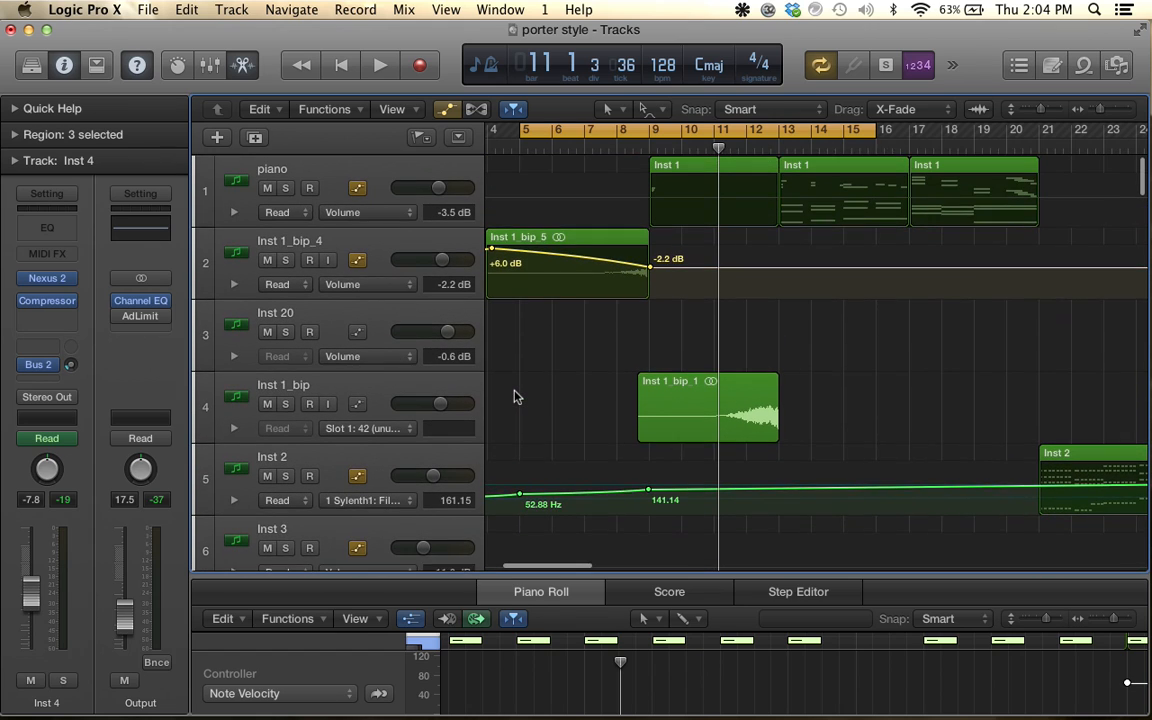
pyautogui.scroll(-4, 517, 396)
pyautogui.scroll(4, 517, 396)
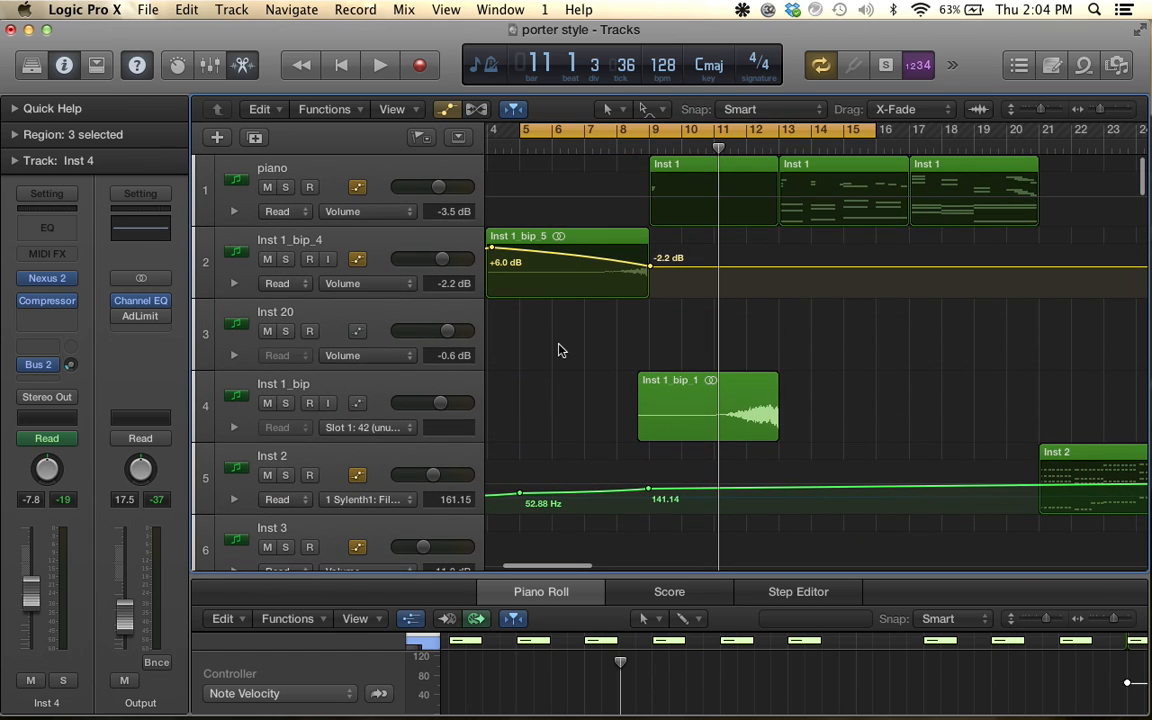
pyautogui.scroll(-5, 560, 349)
pyautogui.scroll(1, 560, 349)
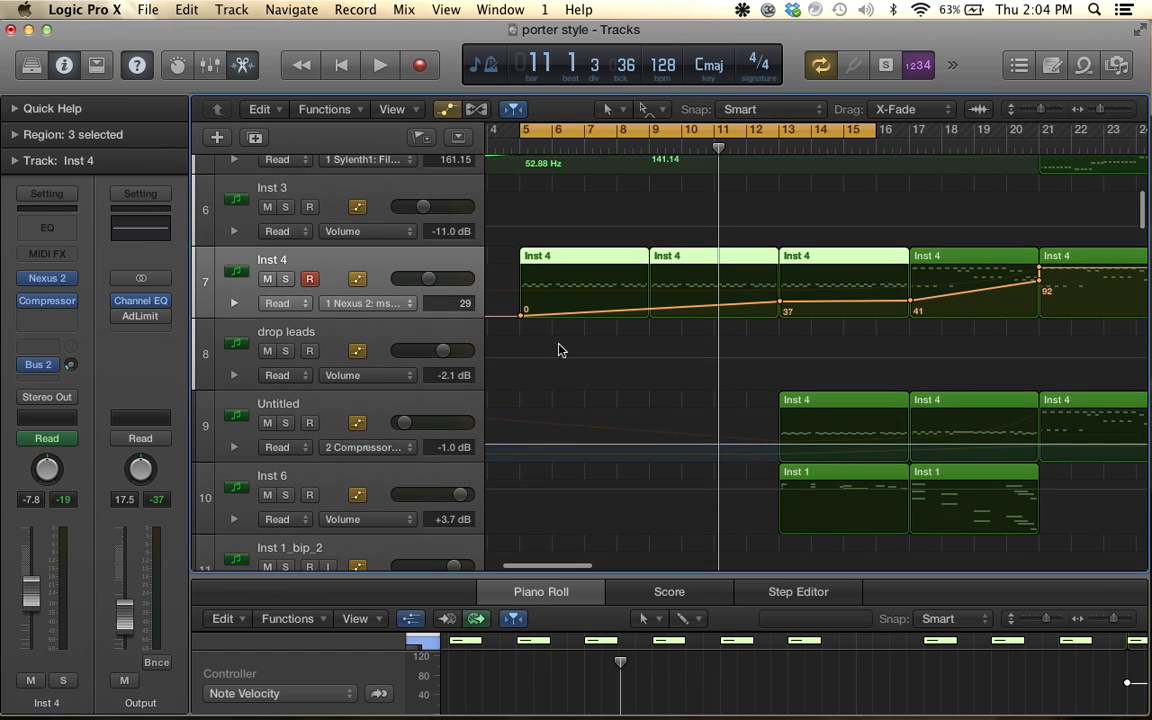
pyautogui.scroll(3, 560, 349)
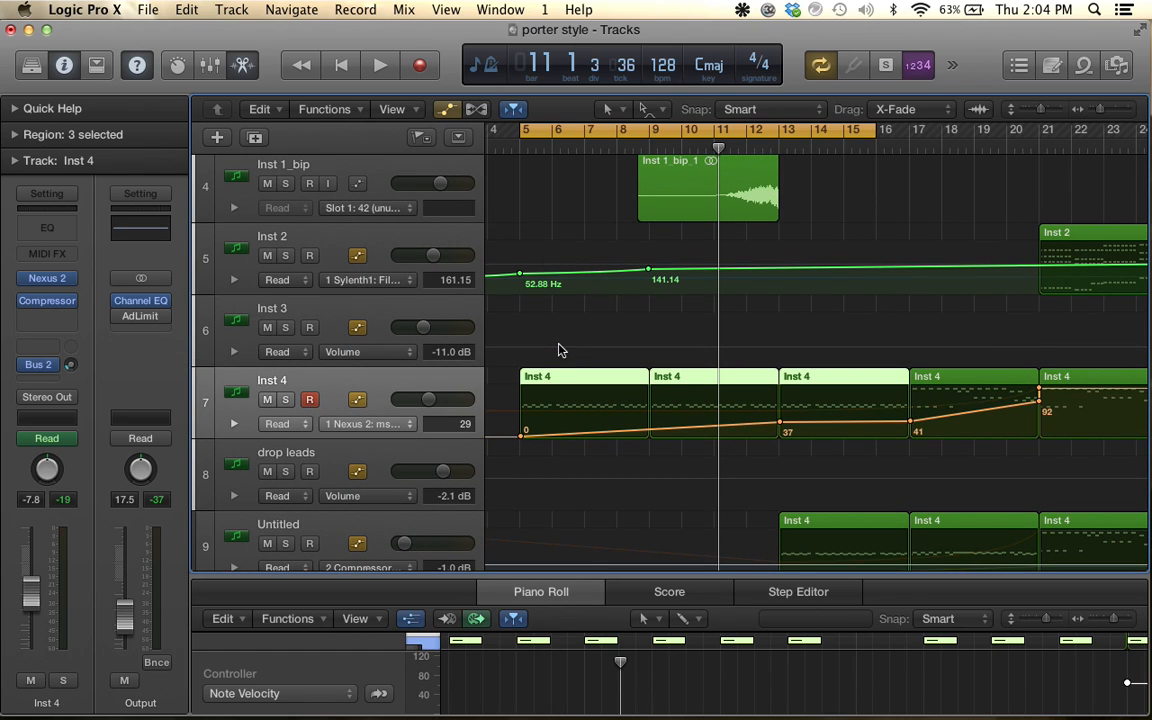
pyautogui.scroll(3, 560, 349)
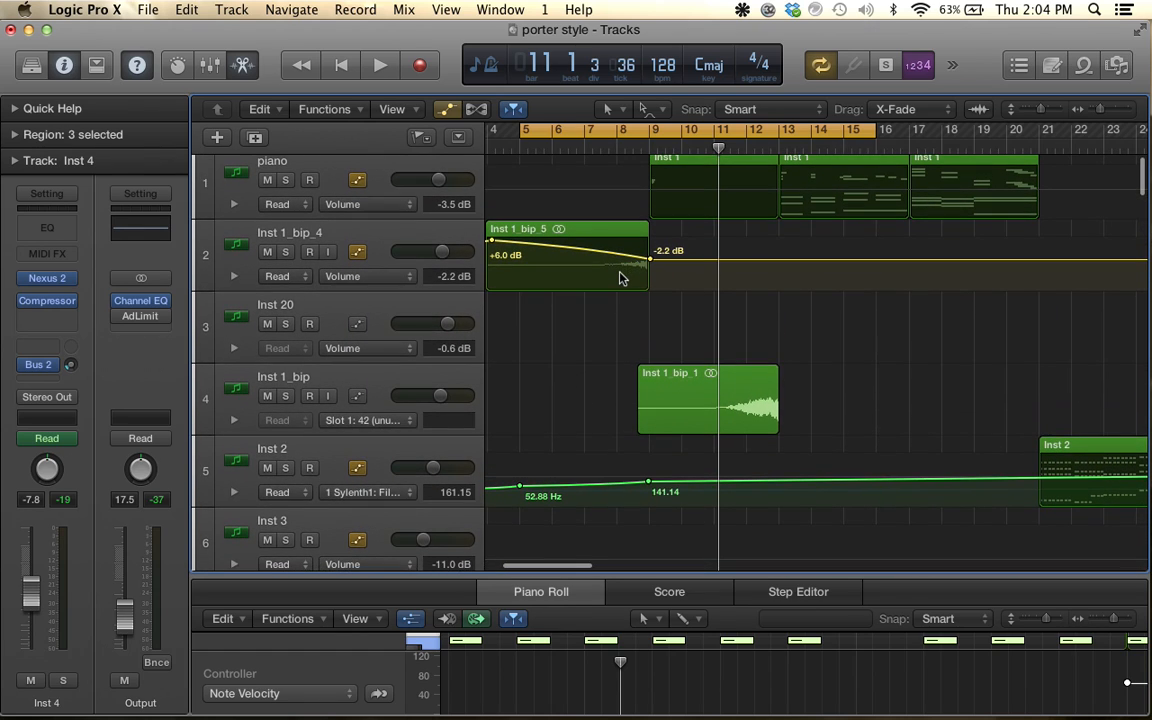
pyautogui.scroll(-3, 620, 280)
pyautogui.hscroll(-3, 620, 278)
pyautogui.scroll(3, 620, 278)
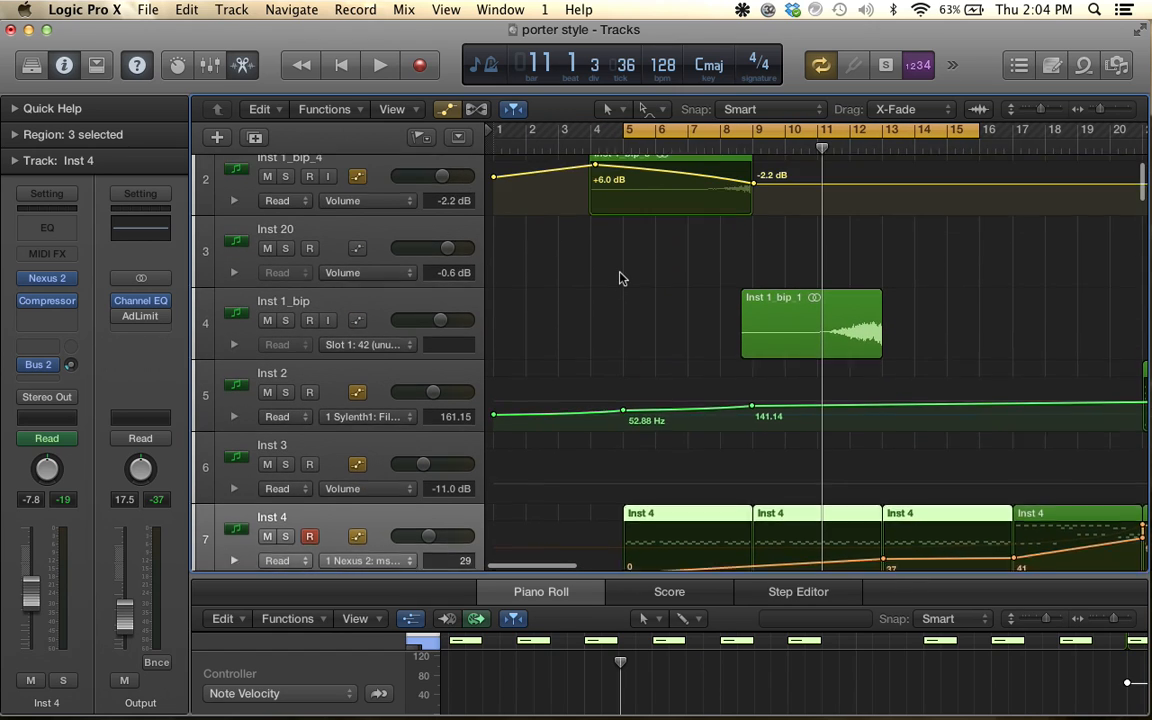
pyautogui.scroll(1, 620, 278)
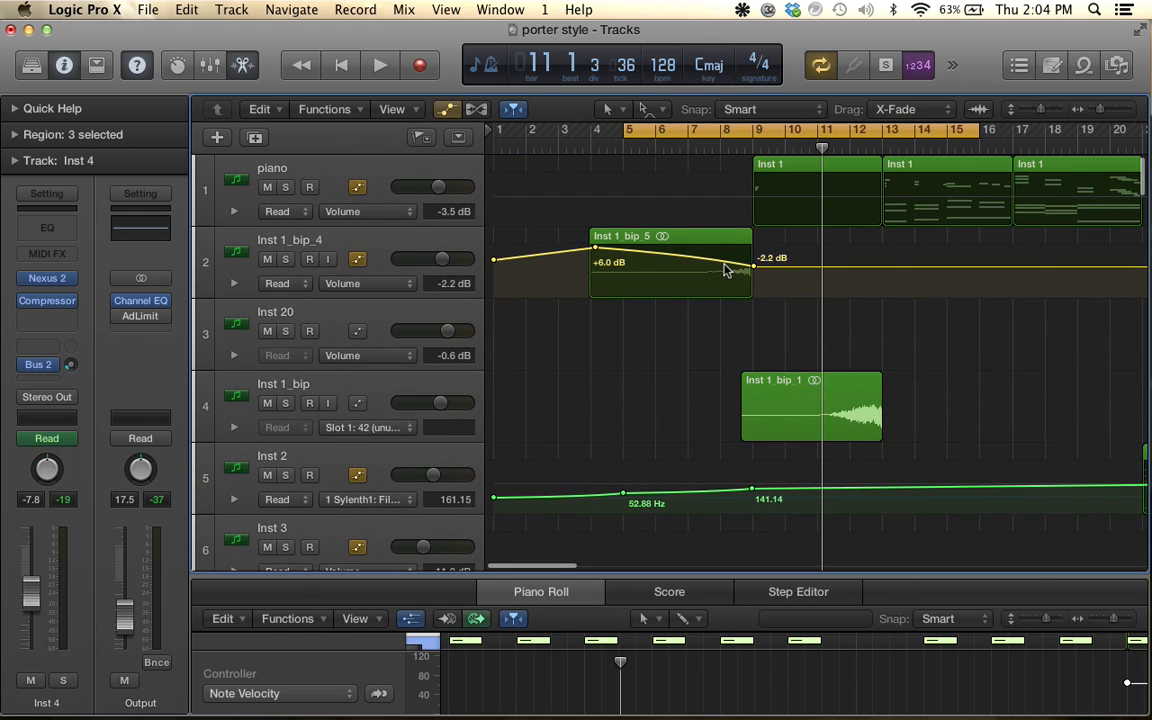
pyautogui.scroll(-1, 725, 280)
pyautogui.scroll(2, 633, 307)
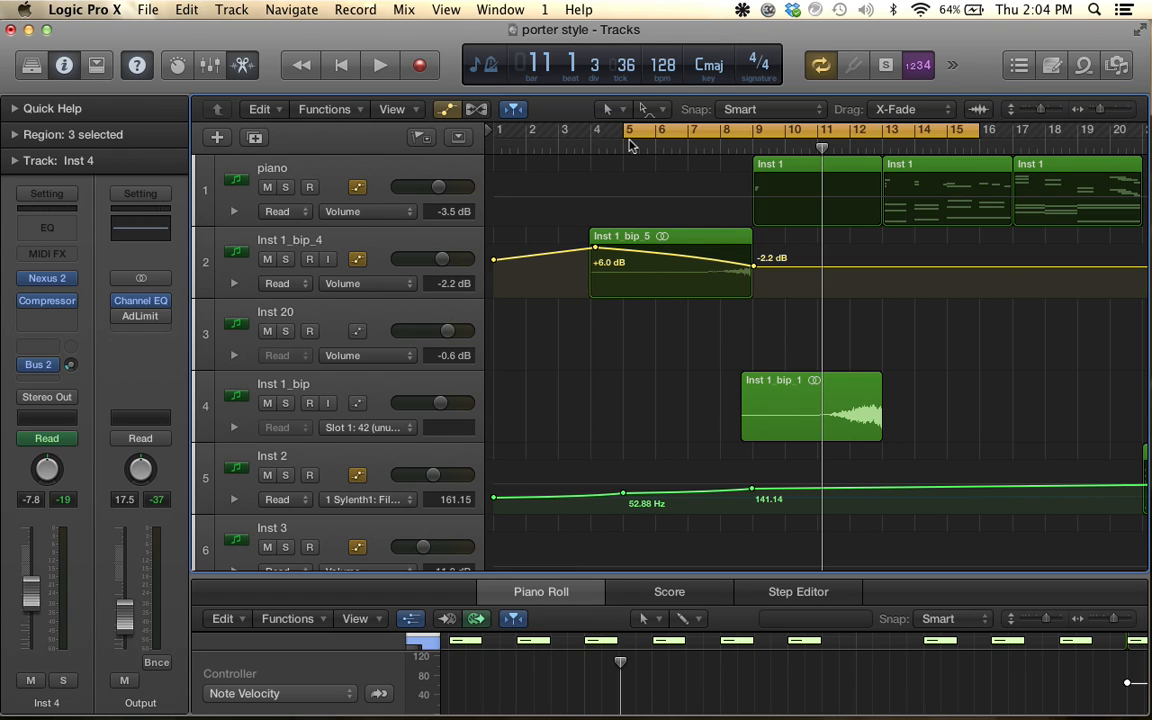
pyautogui.scroll(-5, 676, 449)
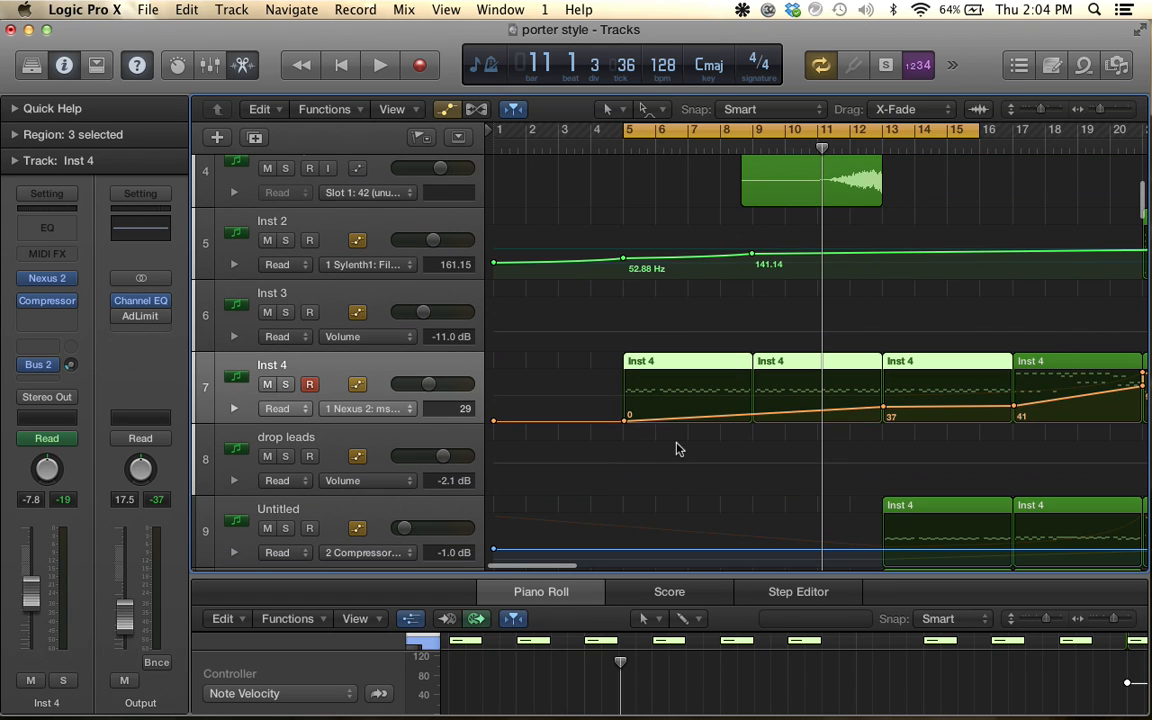
pyautogui.scroll(5, 676, 449)
pyautogui.press('super+Right')
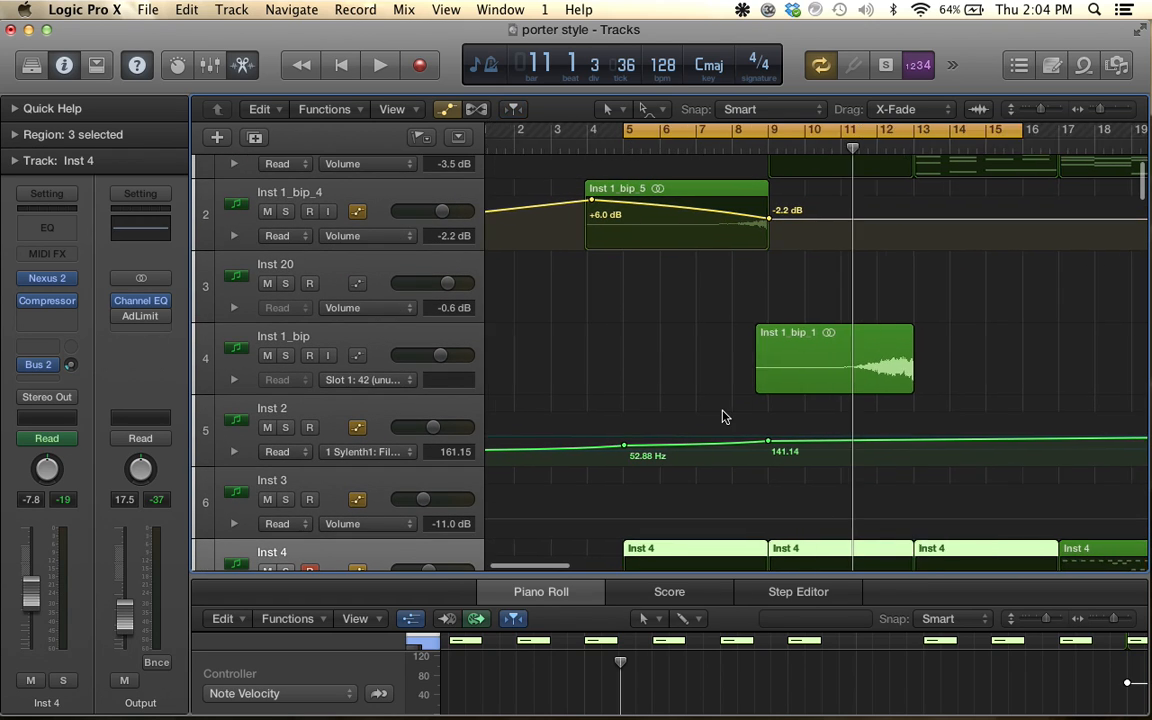
pyautogui.hscroll(3, 773, 360)
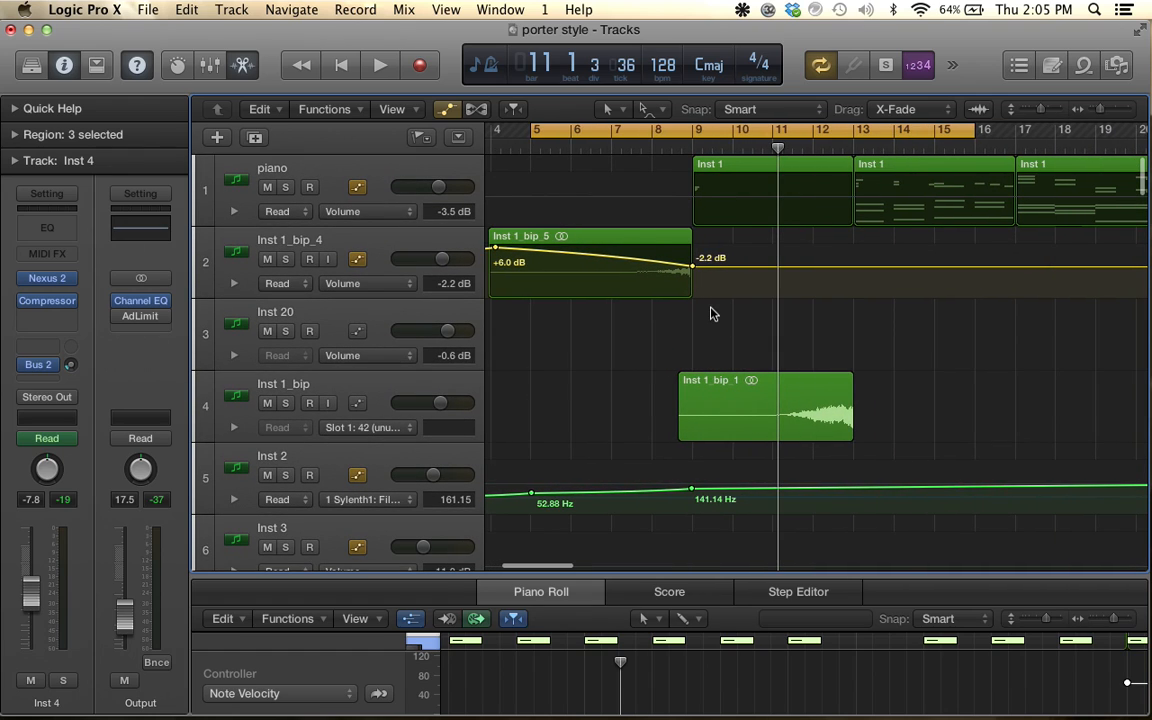
# Select the Inst 1_bip_4 track with its Inst 1_bip_5 region and solo it
pyautogui.click(435, 238)
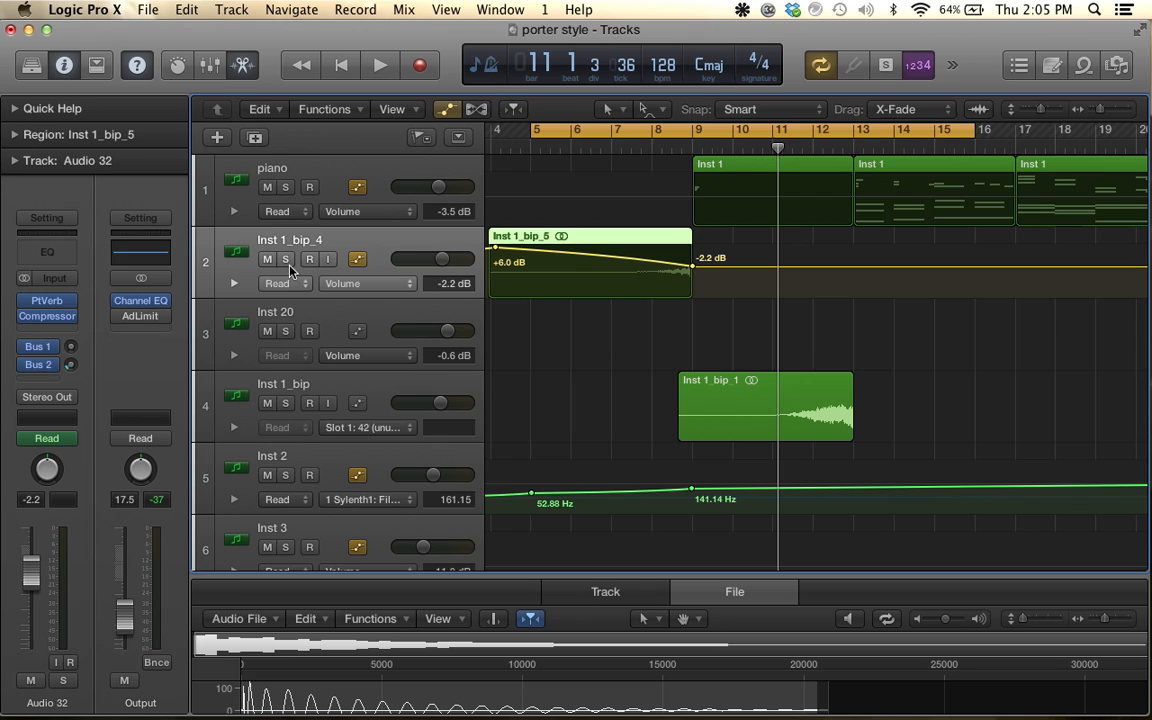
pyautogui.scroll(-10, 586, 265)
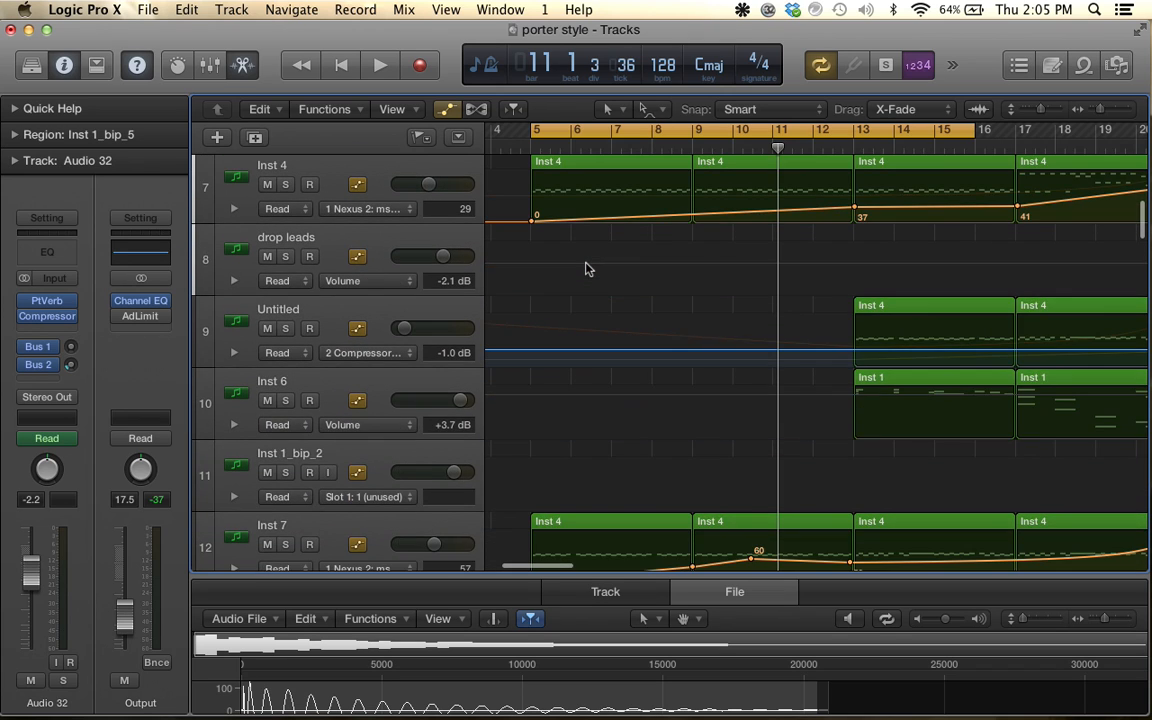
pyautogui.scroll(8, 587, 268)
pyautogui.scroll(2, 587, 268)
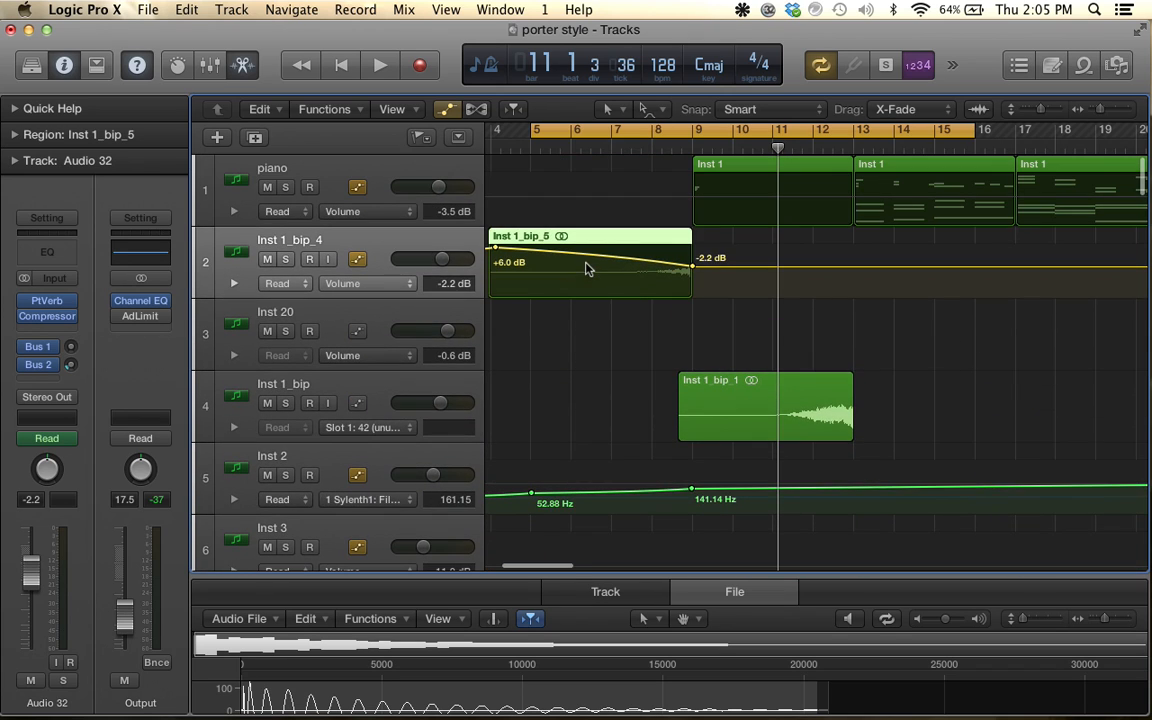
pyautogui.click(284, 259)
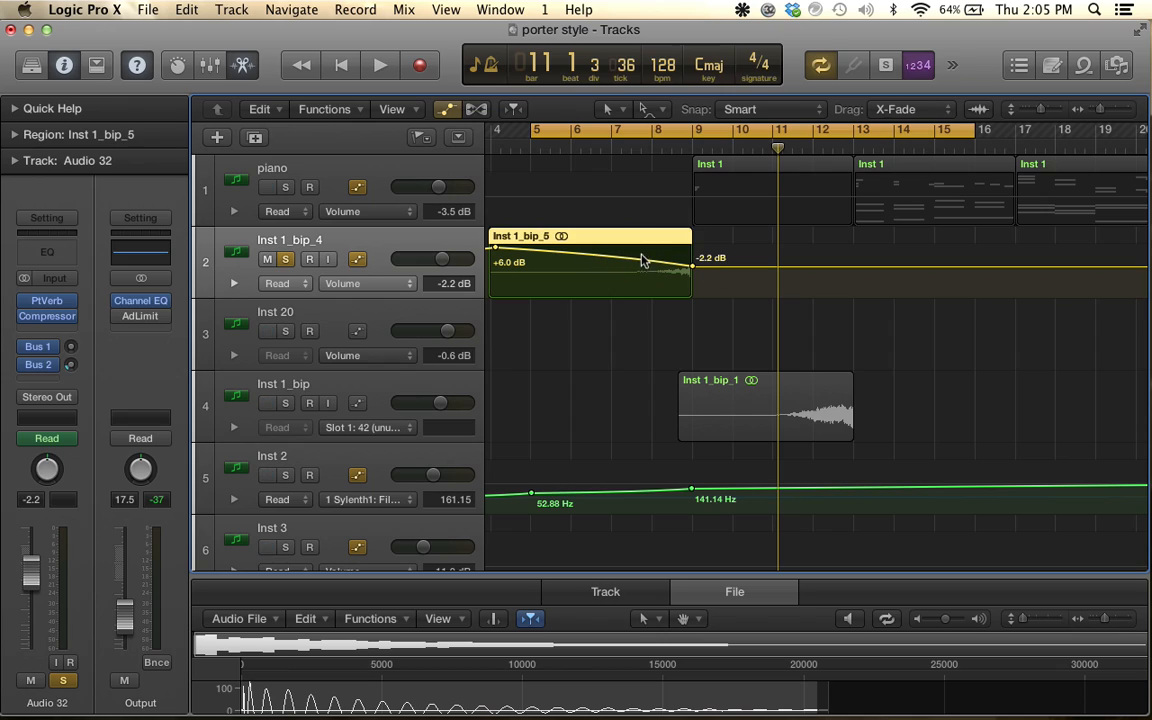
# Solo the piano track as well, play both tracks from bar 5, and stop at bar 10
pyautogui.hscroll(-2, 638, 270)
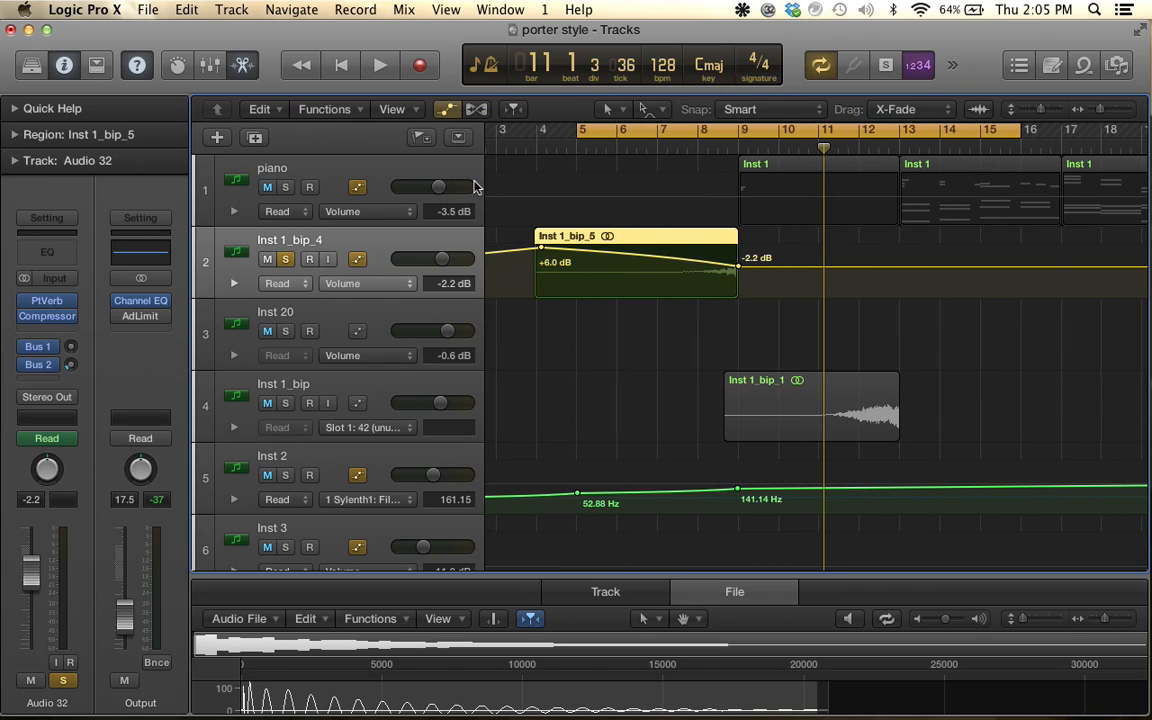
pyautogui.click(285, 189)
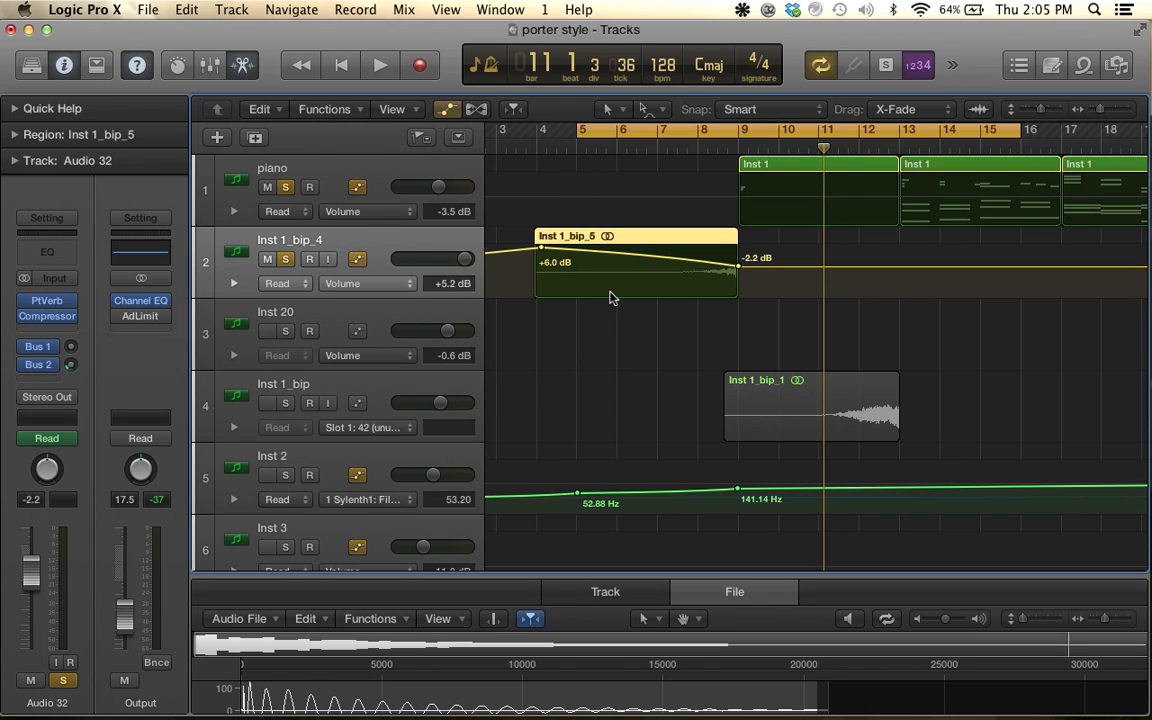
pyautogui.press('space')
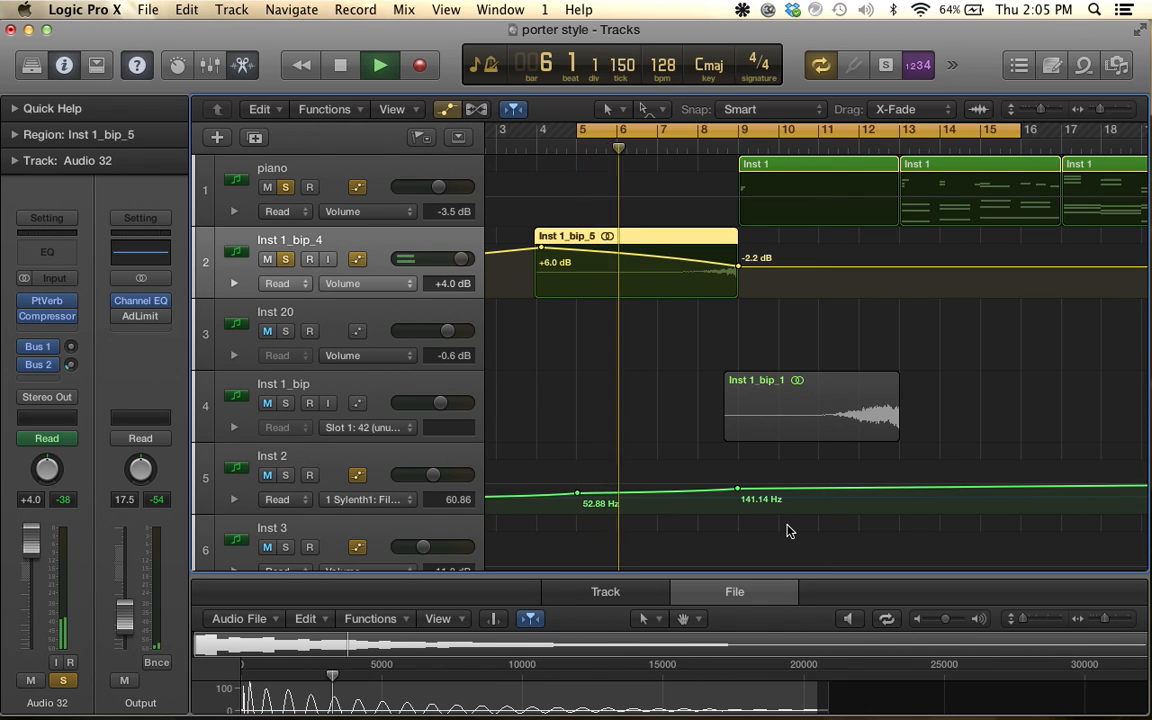
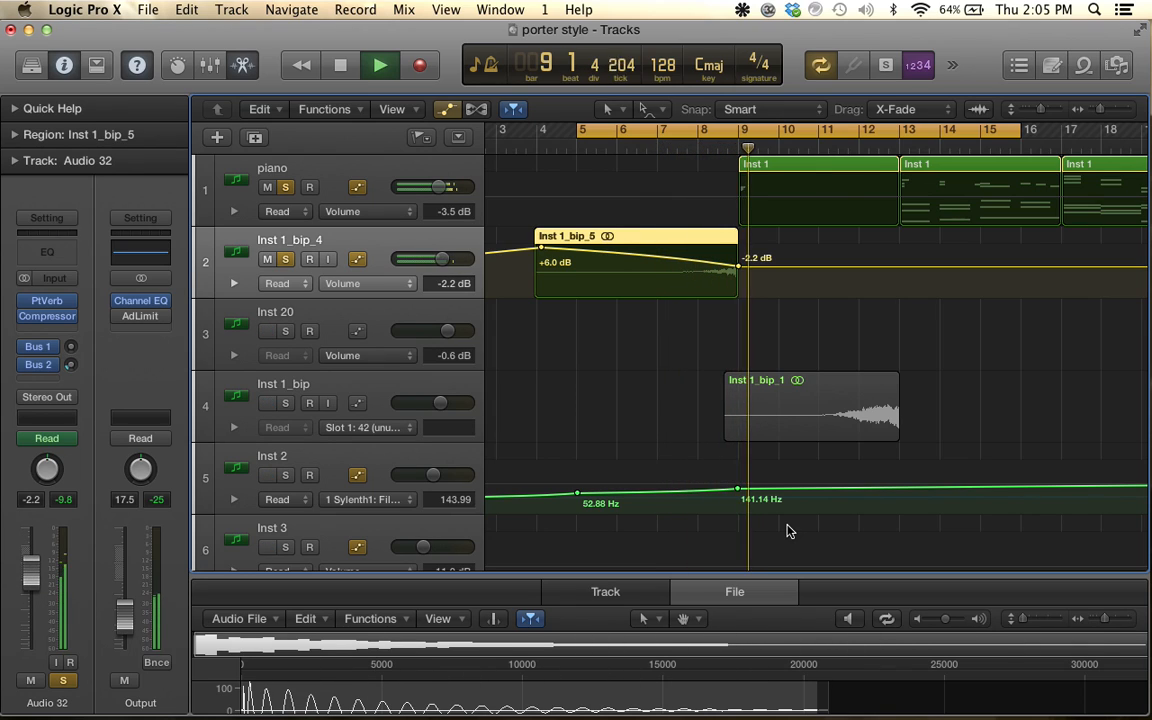
pyautogui.press('space')
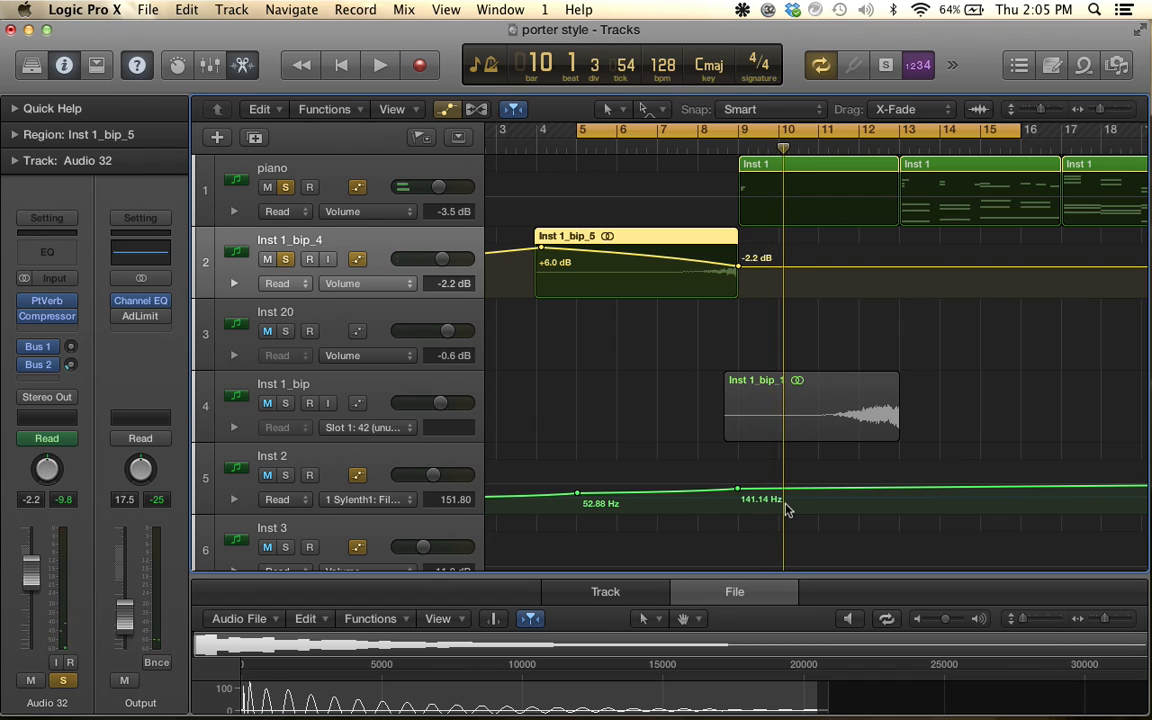
# Select the piano track's Inst 1 region at bar 9 and set the cycle range from bar 9 to bar 13
pyautogui.click(810, 168)
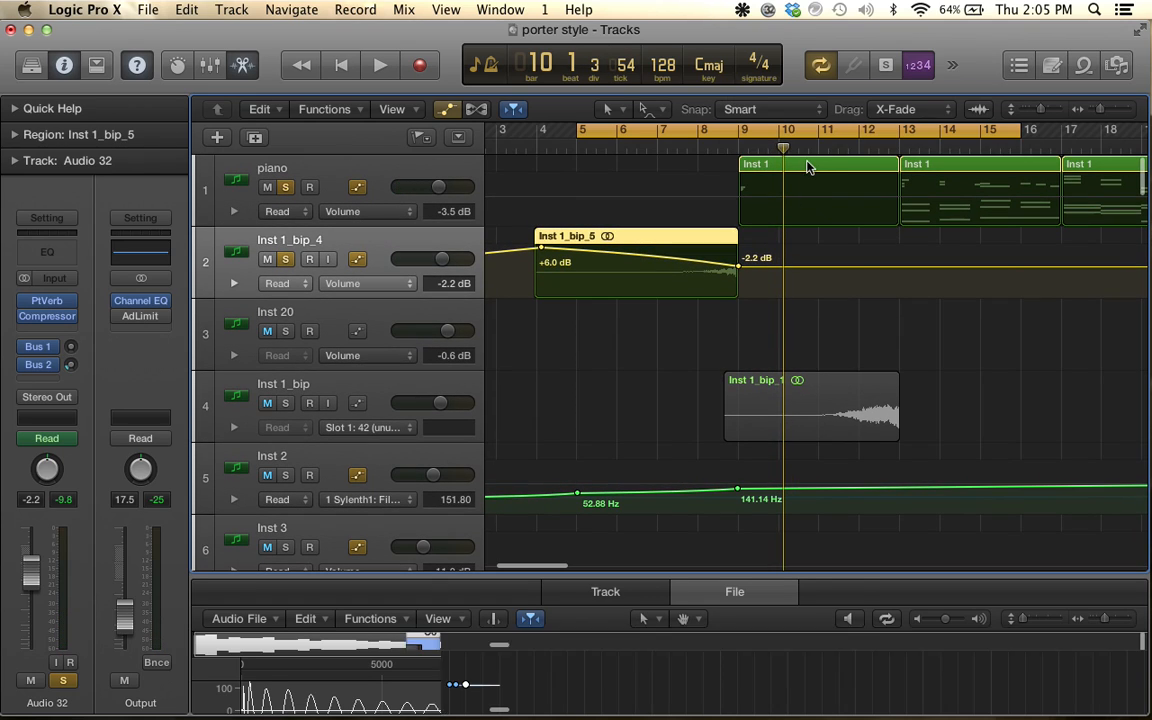
pyautogui.click(755, 127)
pyautogui.moveTo(735, 128); pyautogui.dragTo(906, 128)
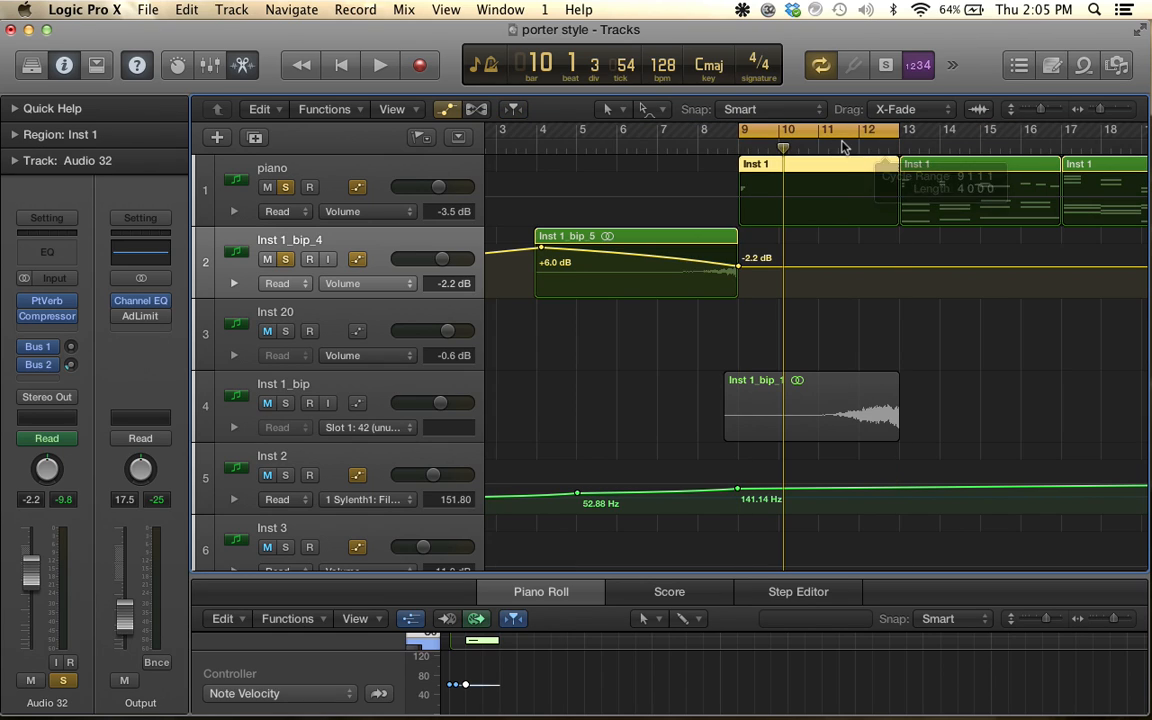
# Select the piano track, play it alone from bar 9 without Inst 1_bip_4, and stop at bar 10
pyautogui.click(326, 175)
pyautogui.press('space')
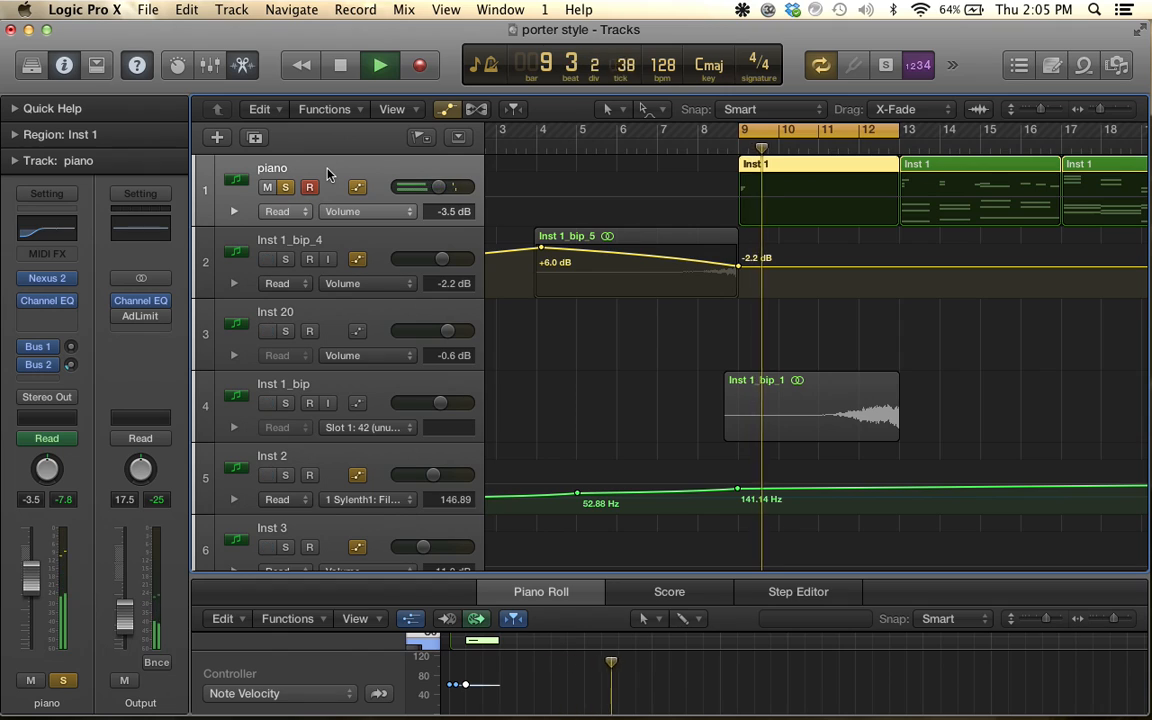
pyautogui.press('space')
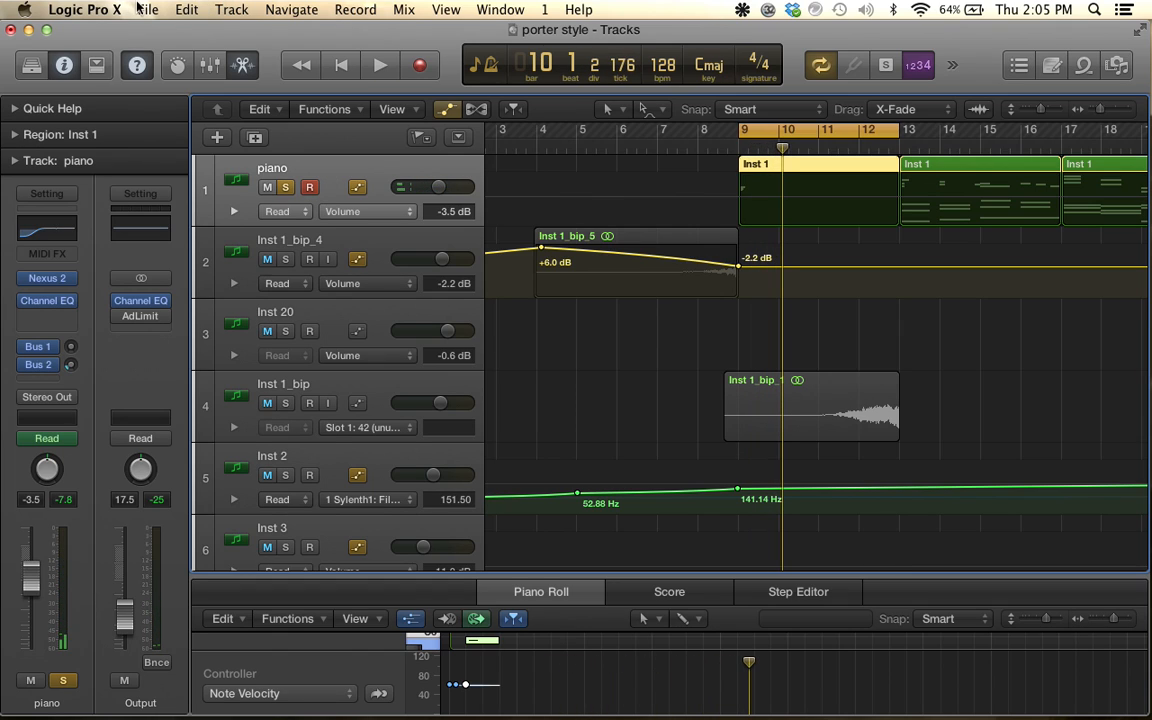
# Bounce the piano's Inst 1 region at bar 9 in place to a new track with the source muted, and play the bounce soloed
pyautogui.click(140, 9)
pyautogui.moveTo(221, 412)
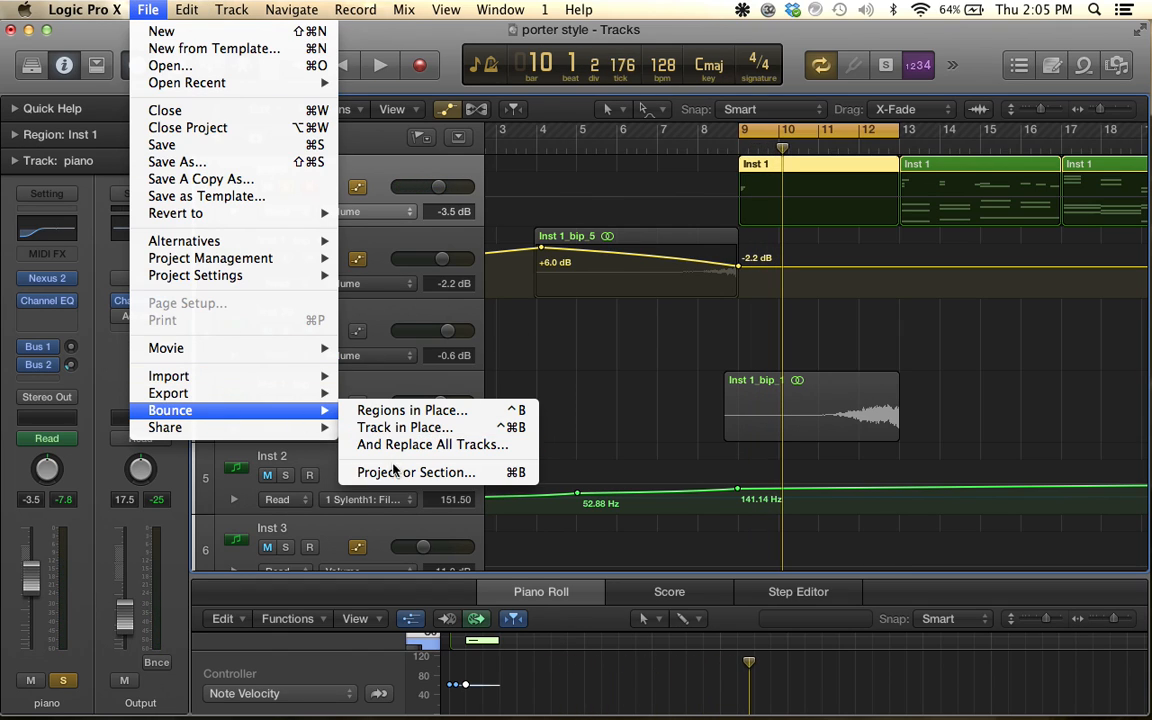
pyautogui.click(395, 409)
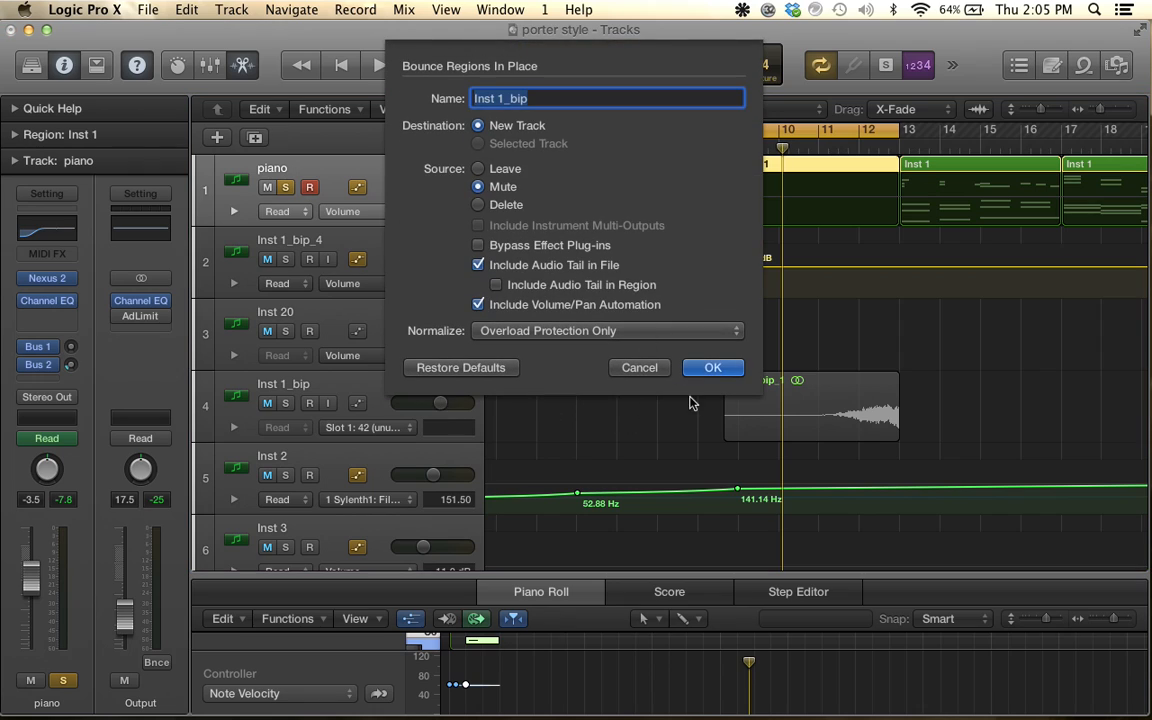
pyautogui.click(712, 368)
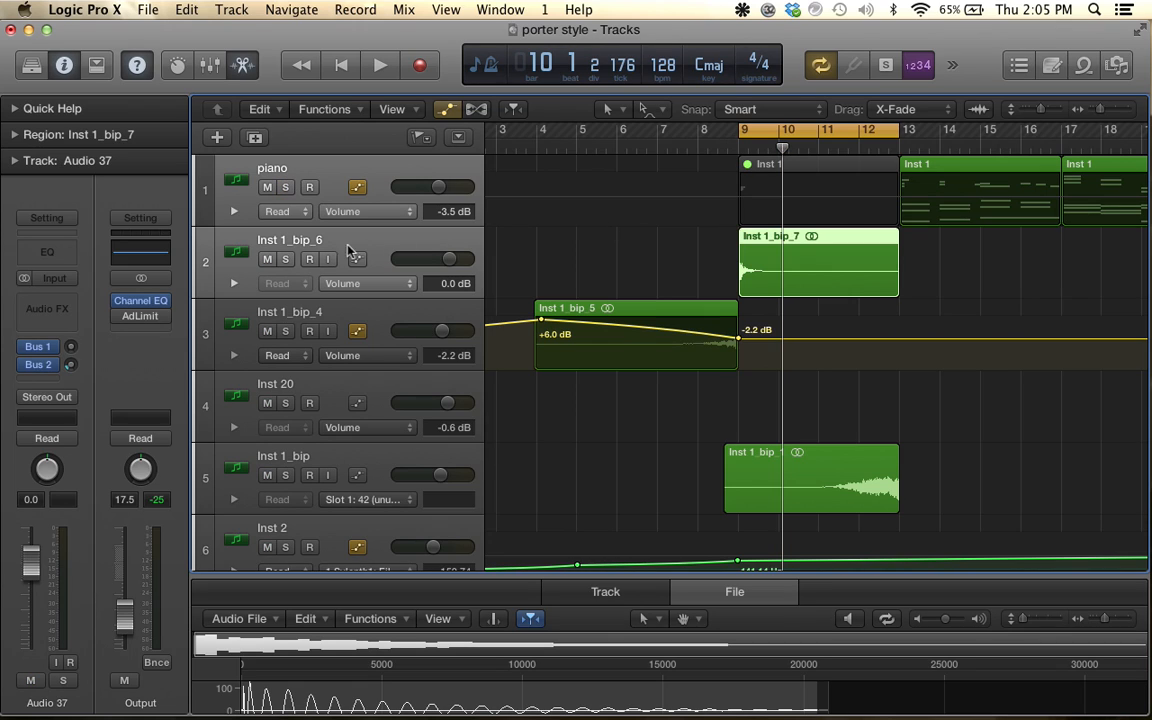
pyautogui.click(286, 259)
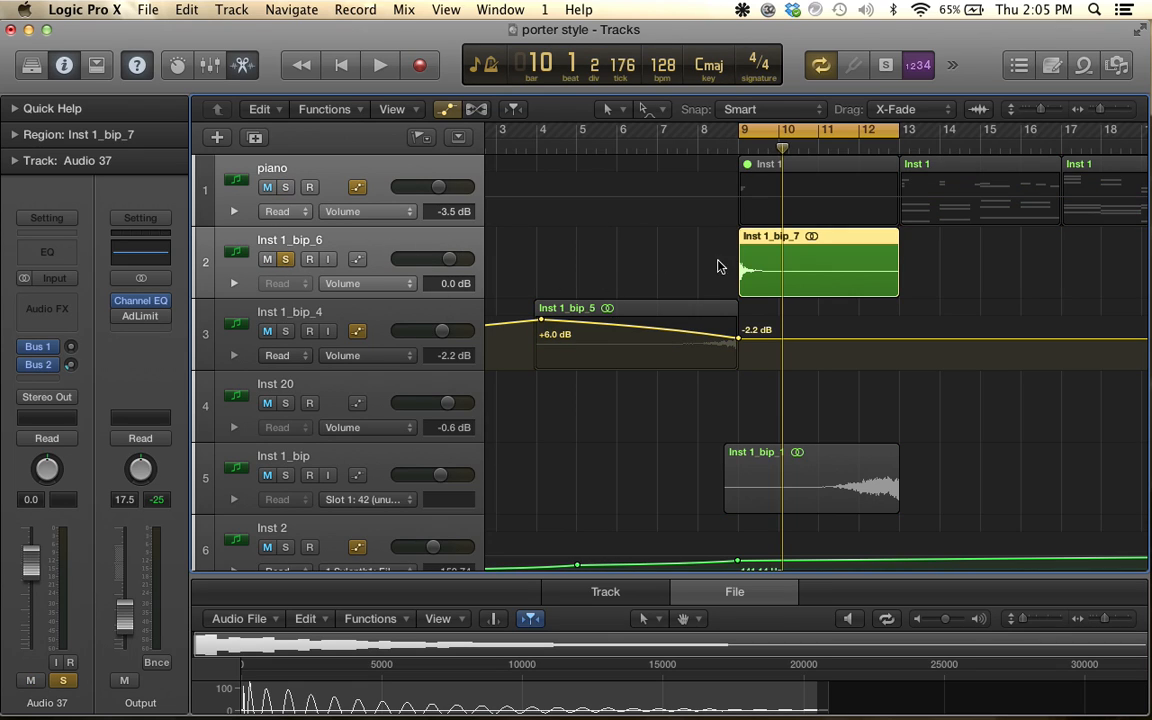
pyautogui.hotkey('shift', 'space')
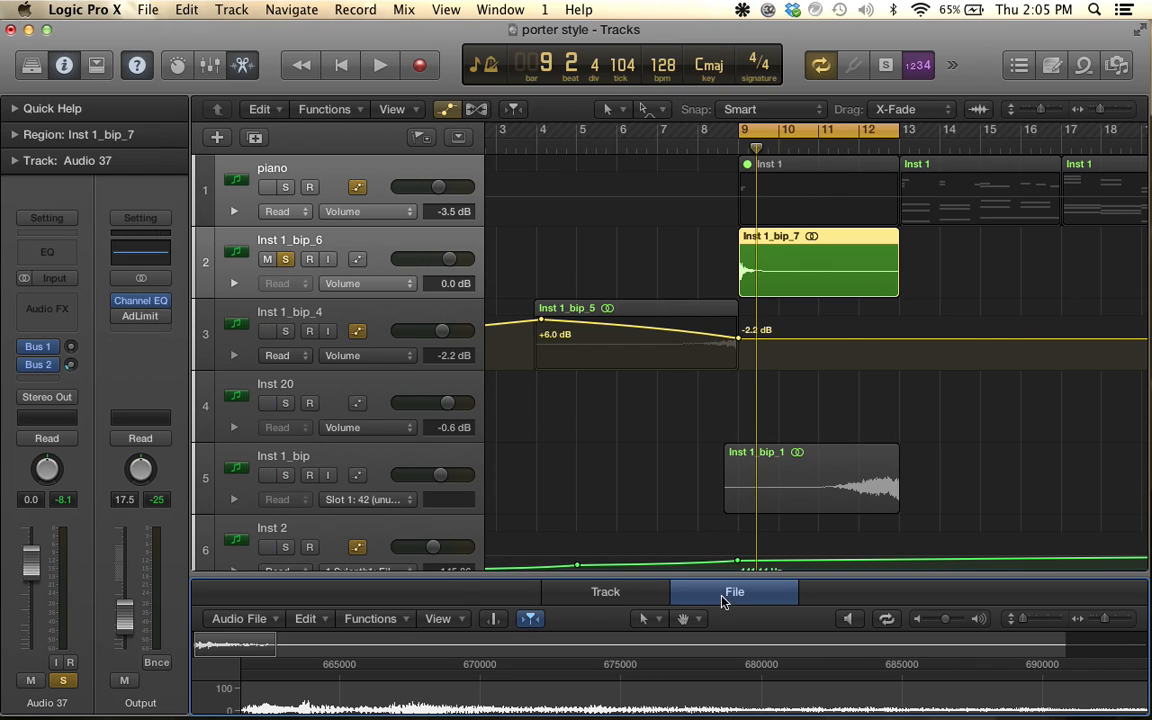
# Reverse the audio of the bounced Inst 1_bip_7 region and move it to start at bar 5 and end at bar 9
pyautogui.click(638, 591)
pyautogui.click(702, 593)
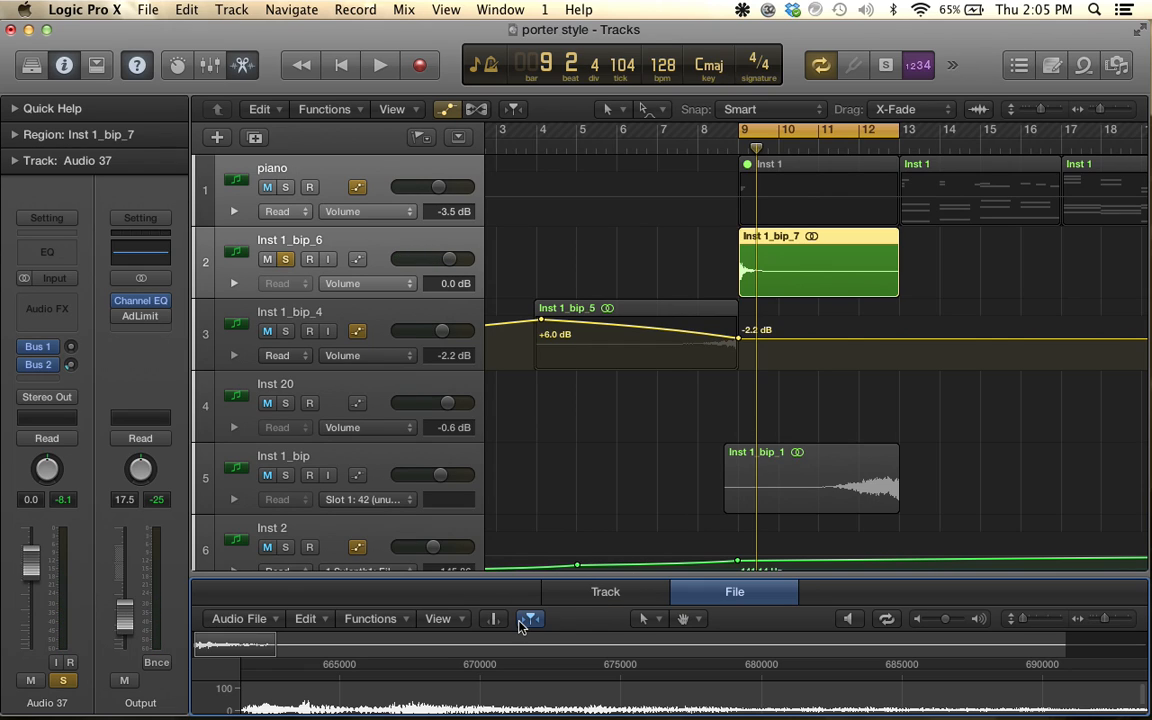
pyautogui.click(372, 619)
pyautogui.moveTo(420, 702)
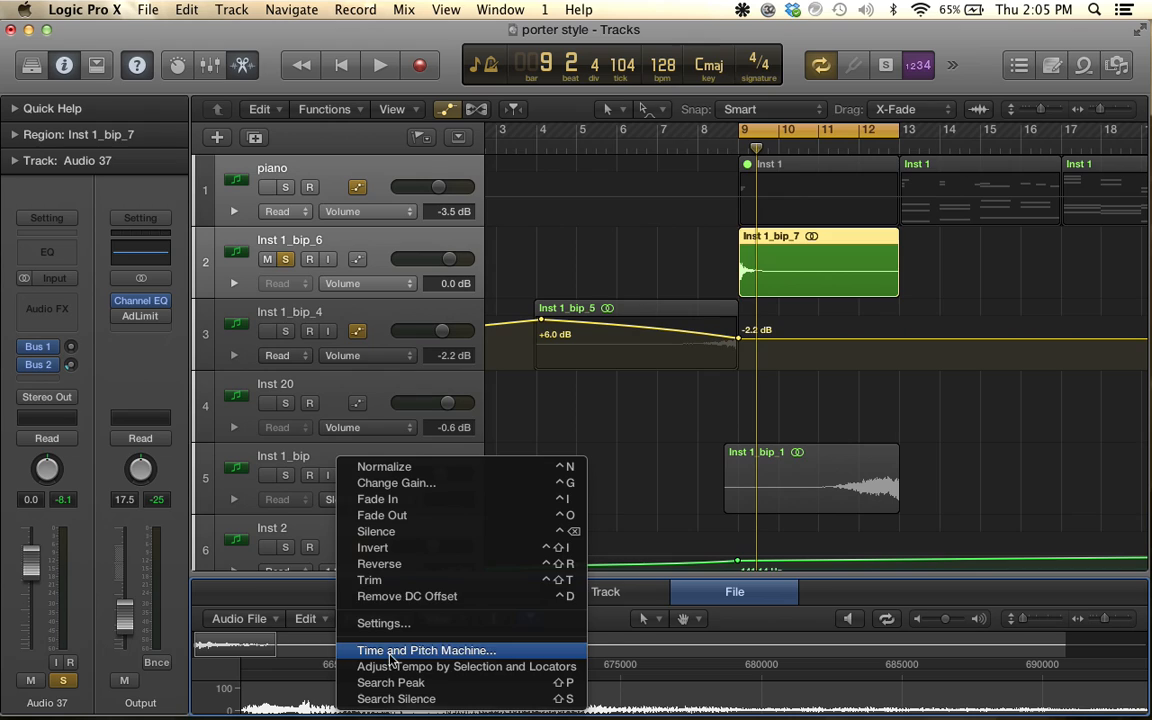
pyautogui.click(390, 566)
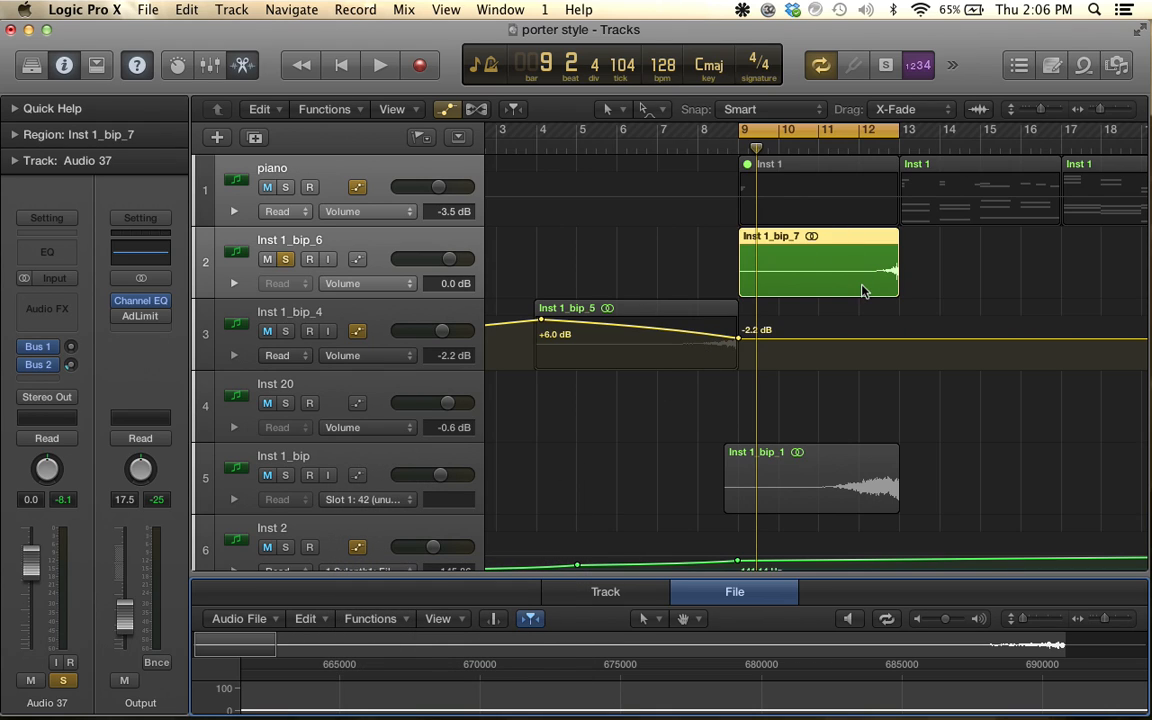
pyautogui.moveTo(864, 290); pyautogui.dragTo(702, 290)
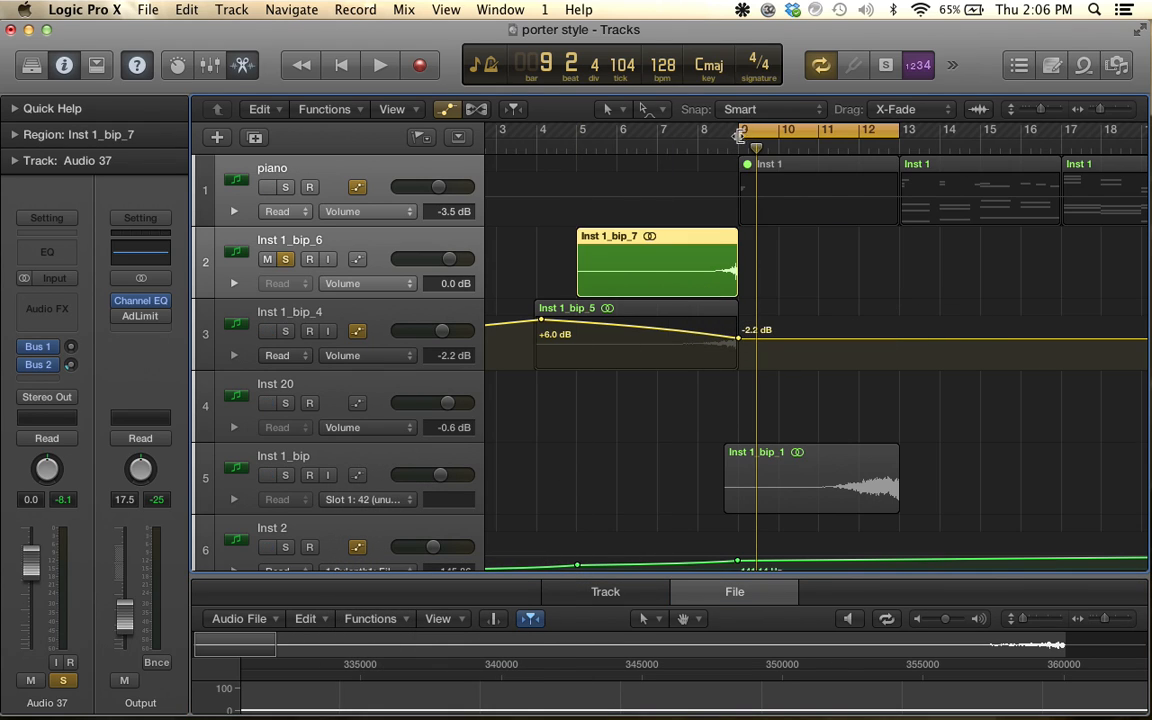
# Play the reversed Inst 1_bip_7 region into bar 9 with cycling turned off, and unsolo its track
pyautogui.click(721, 131)
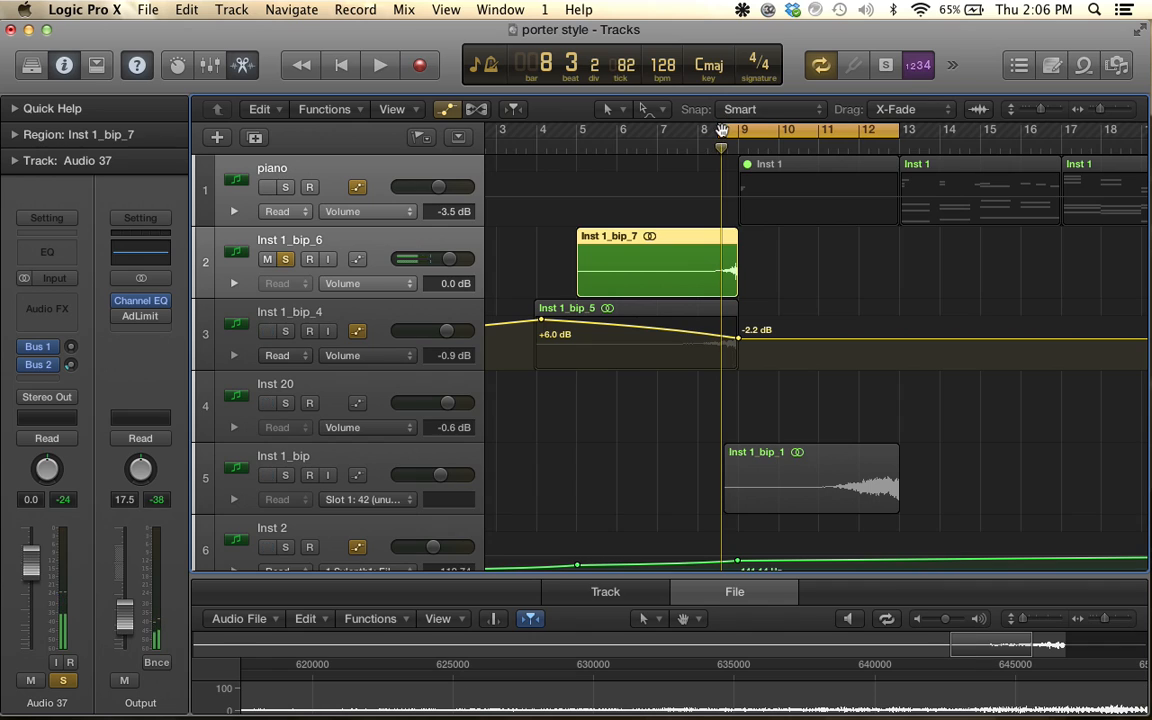
pyautogui.moveTo(745, 131); pyautogui.dragTo(648, 148)
pyautogui.press('space')
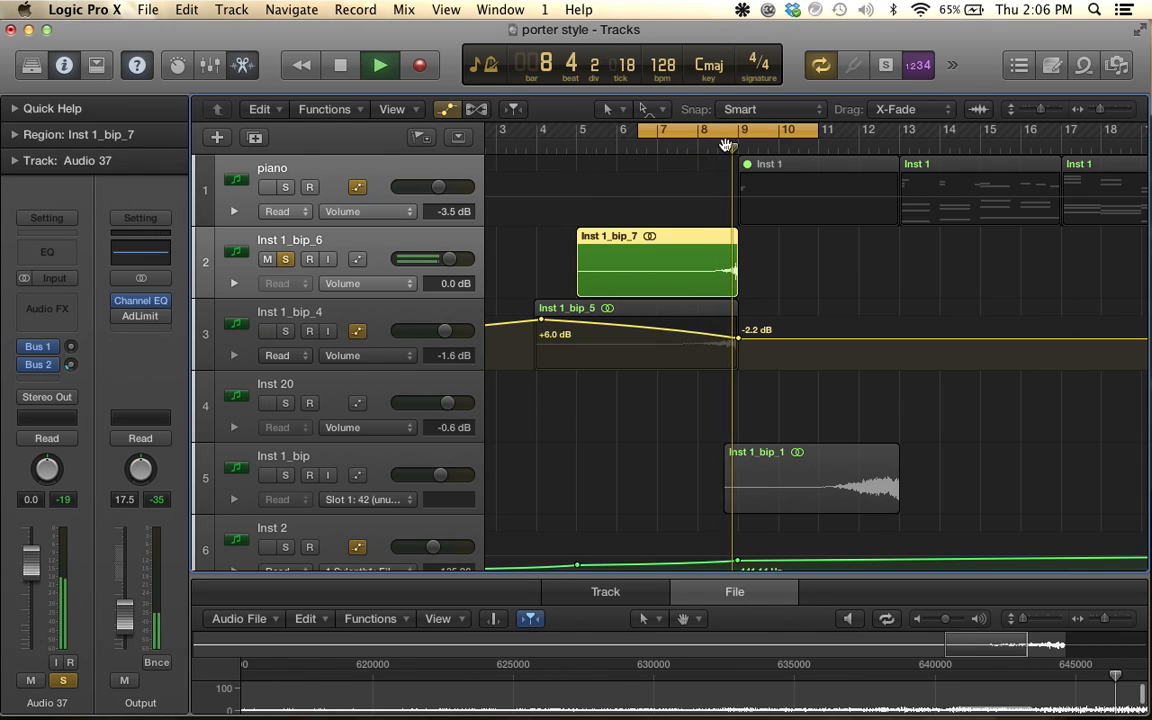
pyautogui.press('c')
pyautogui.press('space')
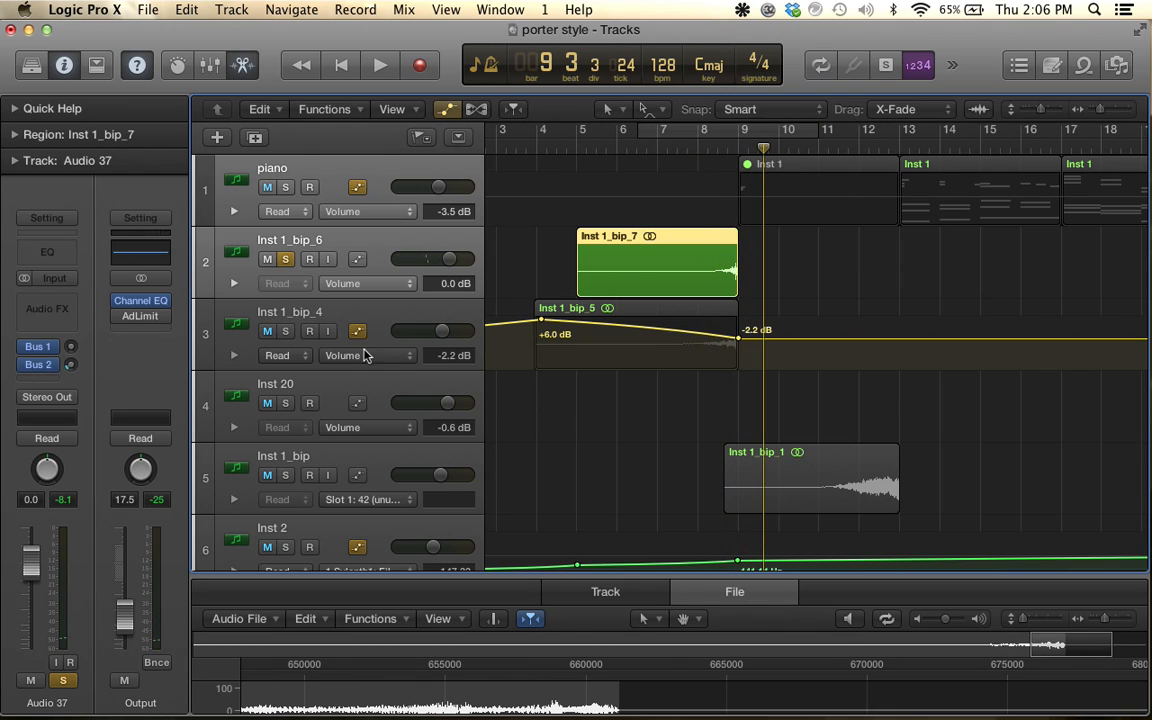
pyautogui.click(286, 259)
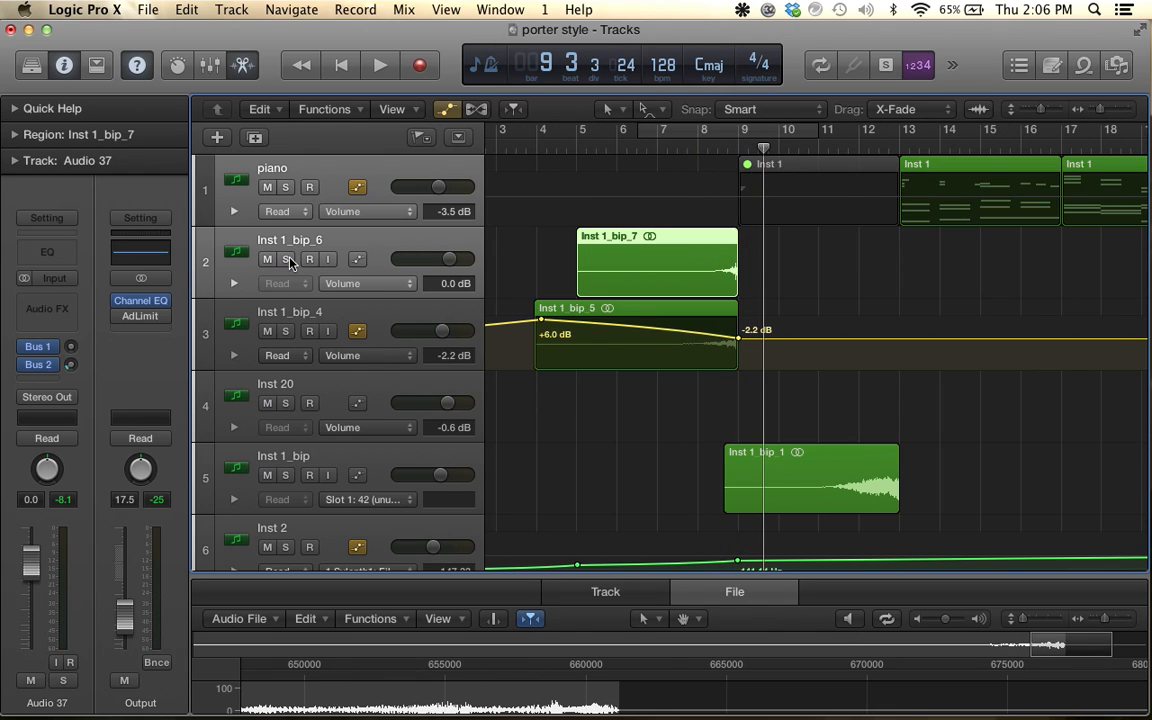
# Look over the upper tracks from the bar 9 swell onwards, including the Inst 1_bip and Inst 2 regions
pyautogui.click(701, 311)
pyautogui.hscroll(6, 725, 310)
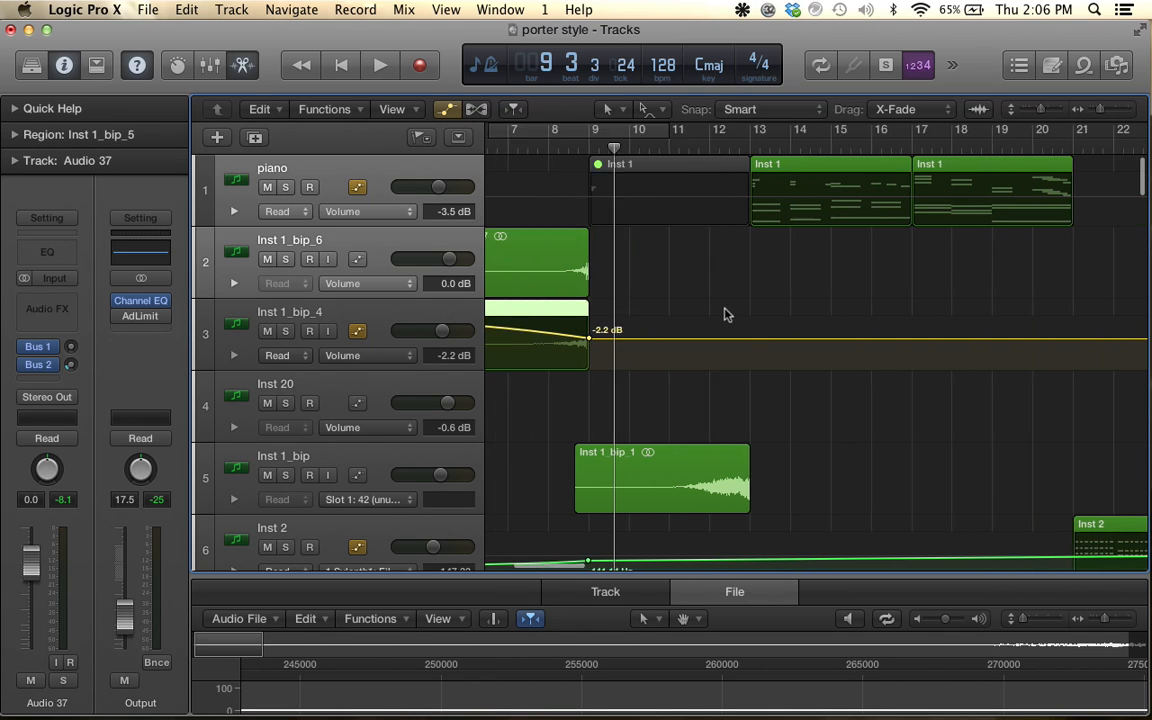
pyautogui.press('super+Left')
pyautogui.press('super+Left')
pyautogui.press('super+Left')
pyautogui.scroll(-7, 729, 314)
pyautogui.scroll(8, 728, 320)
pyautogui.hscroll(-1, 728, 320)
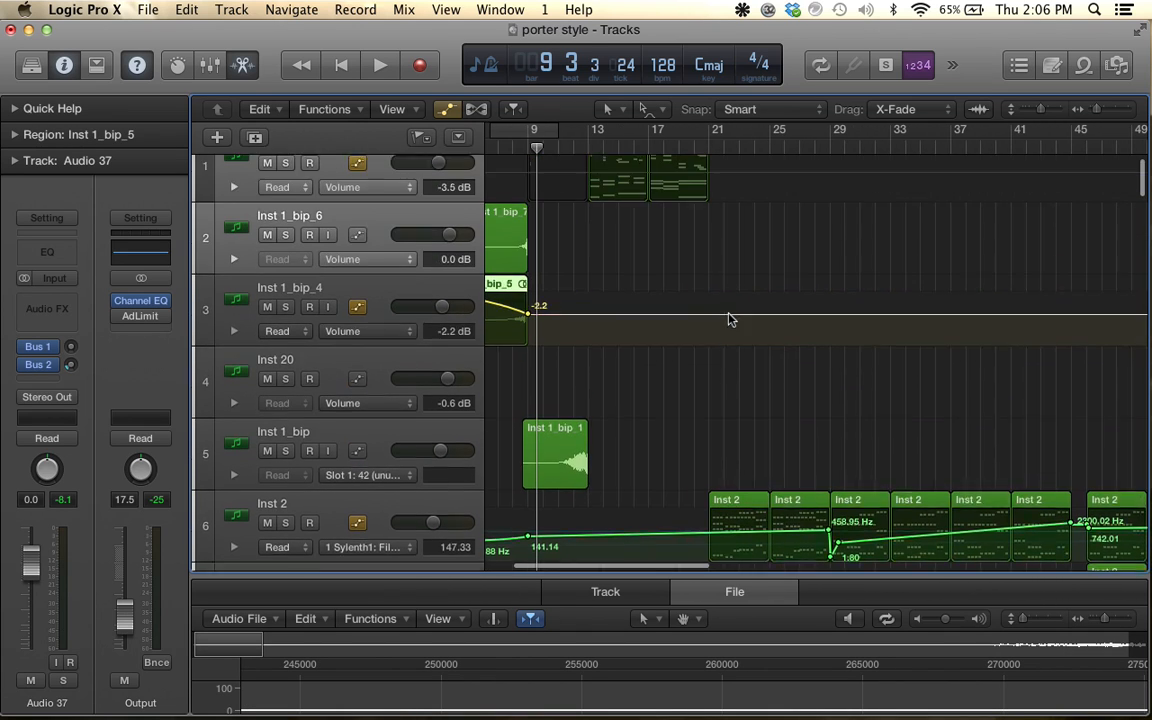
pyautogui.press('super+Right')
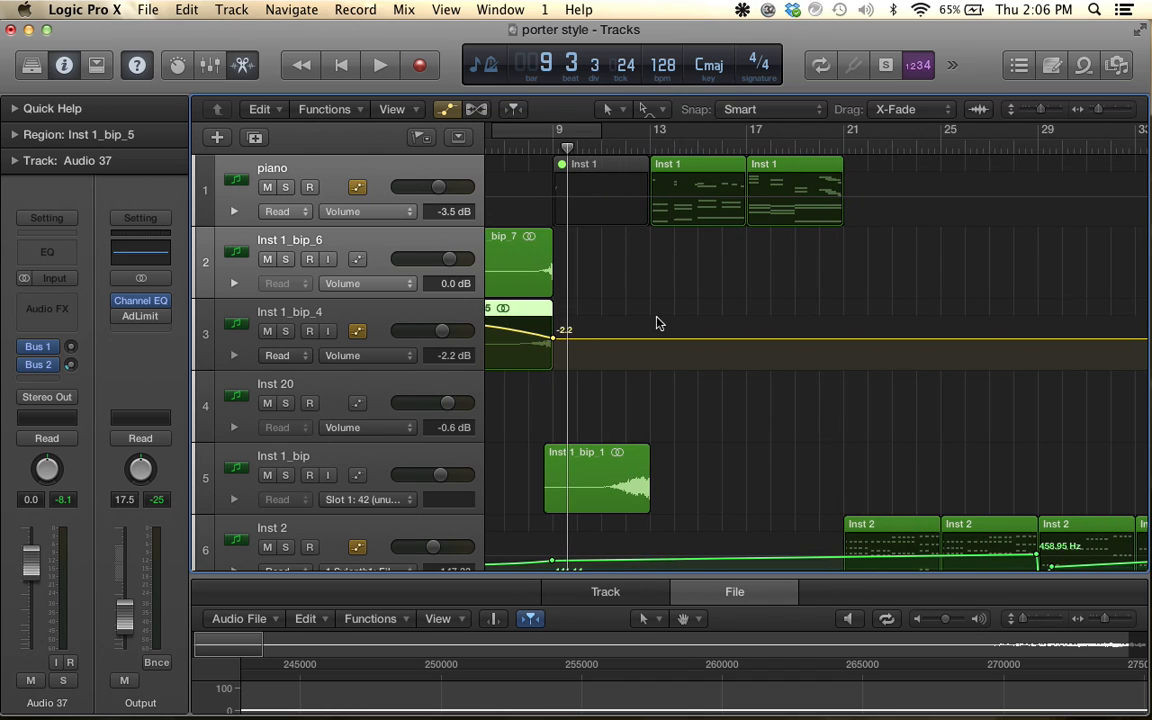
pyautogui.scroll(-4, 790, 284)
pyautogui.scroll(4, 790, 284)
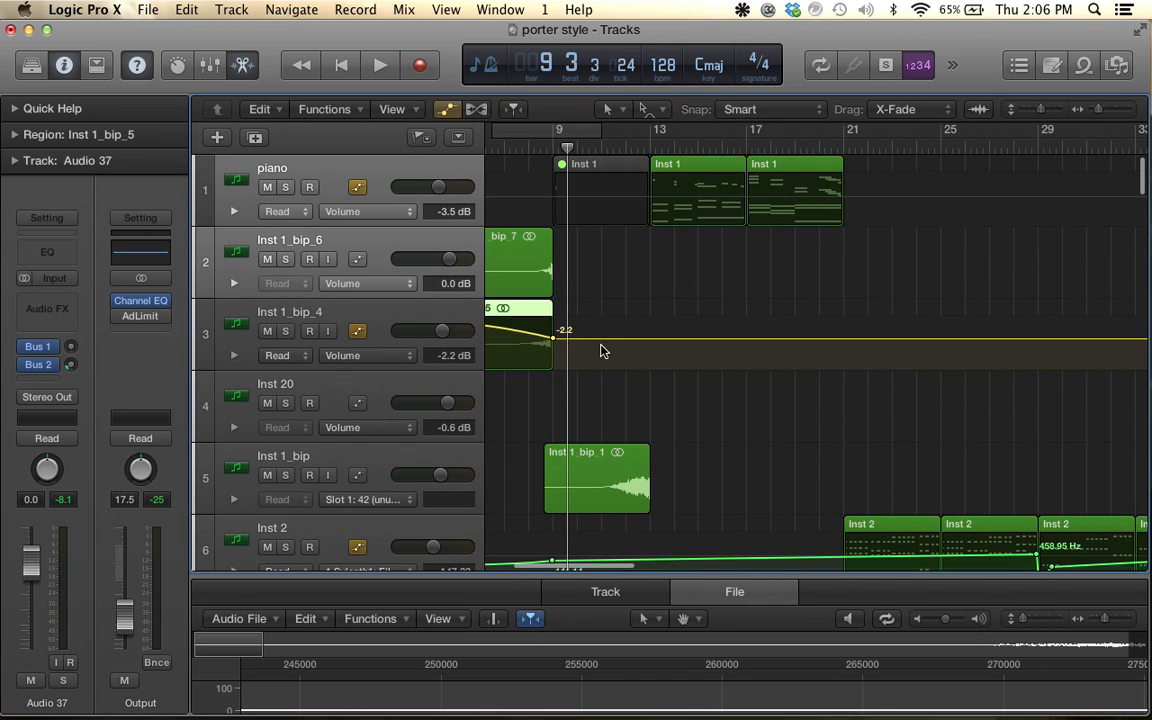
pyautogui.scroll(-6, 590, 385)
pyautogui.press('super+Left')
pyautogui.press('super+Left')
pyautogui.press('super+Left')
pyautogui.scroll(5, 590, 384)
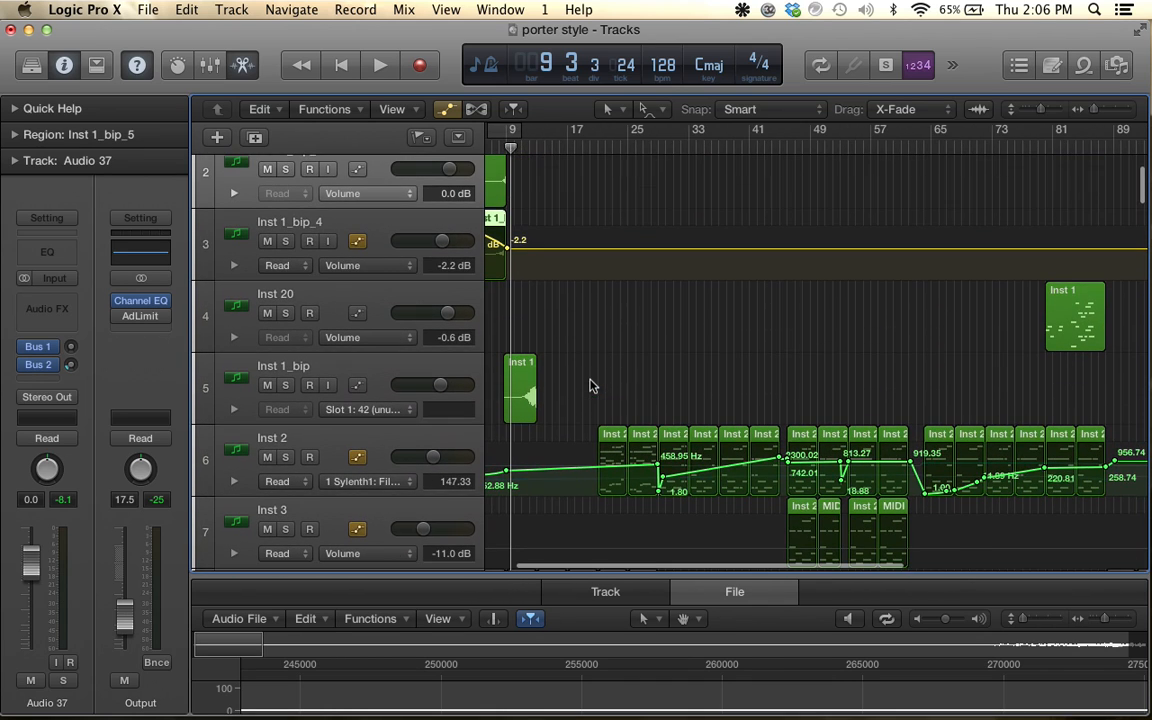
pyautogui.press('super+Right')
pyautogui.press('super+Right')
pyautogui.press('super+Right')
pyautogui.hscroll(-1, 589, 320)
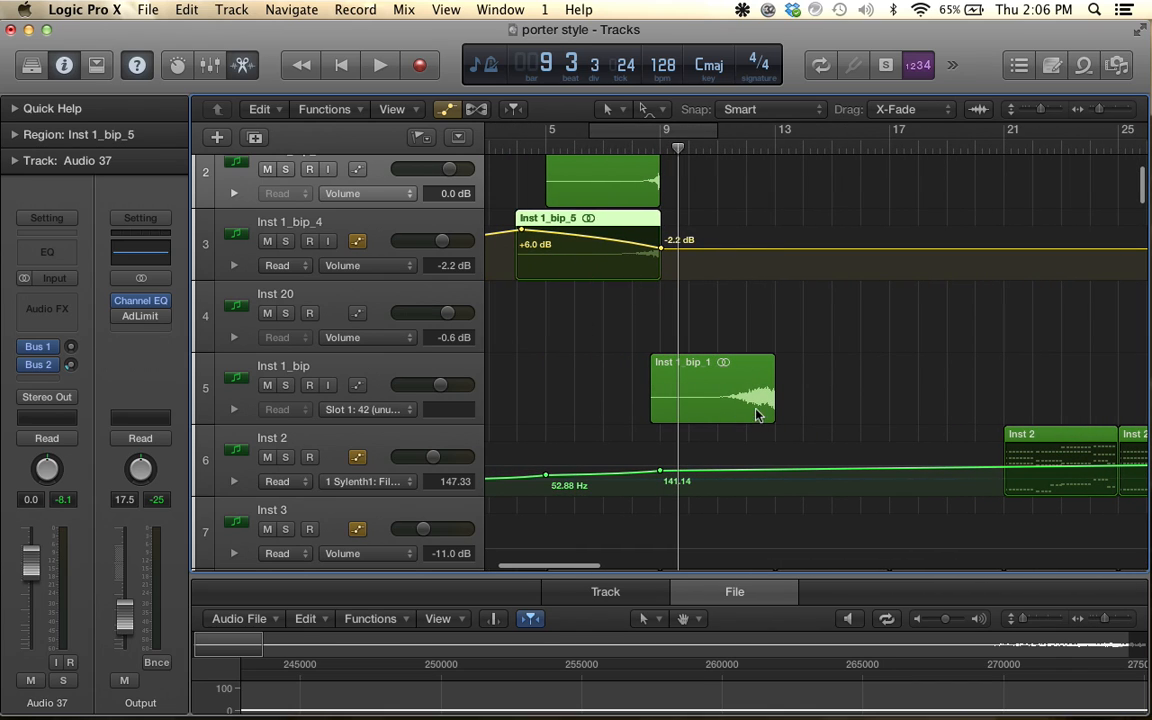
# Play the Inst 1_bip track's reversed swell alone from bar 11, and unsolo the track
pyautogui.click(726, 150)
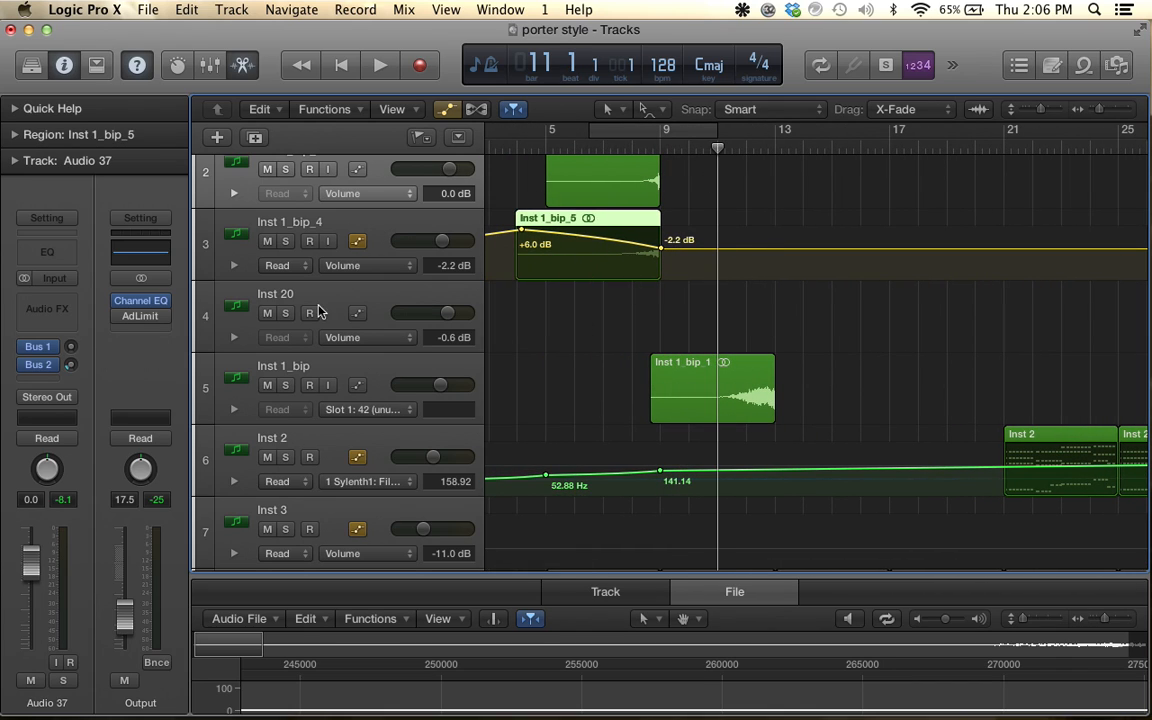
pyautogui.click(287, 385)
pyautogui.press('space')
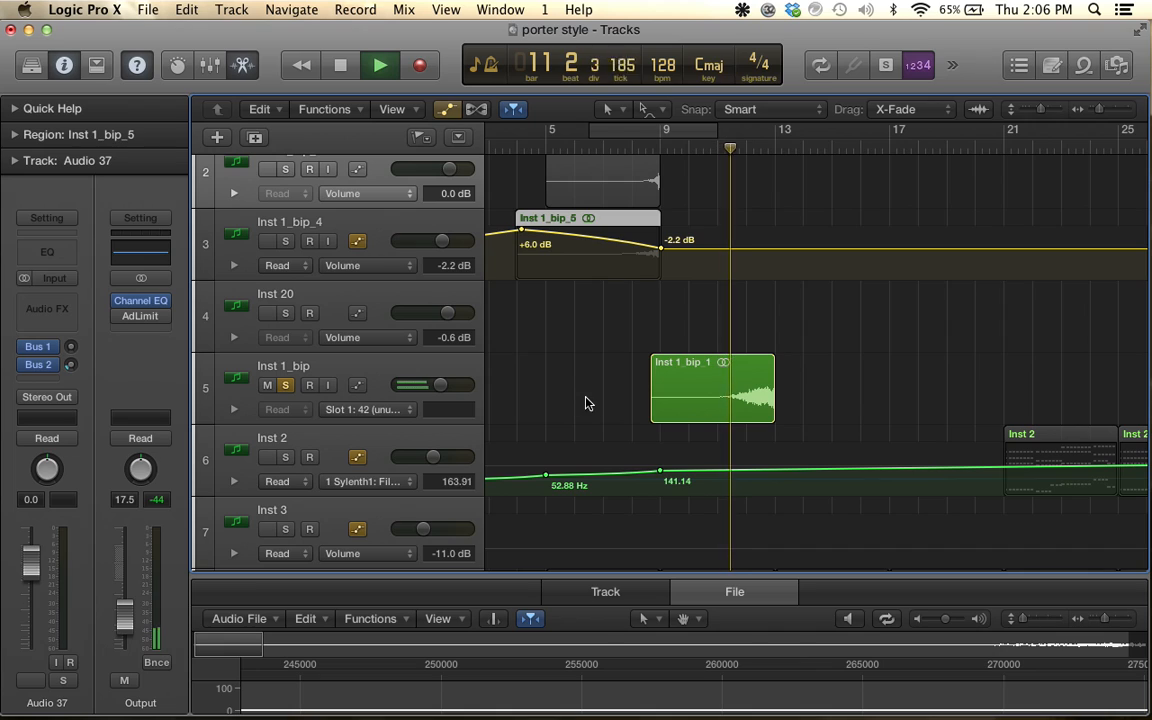
pyautogui.click(285, 386)
# Play the full arrangement from bar 7 and examine the tracks sounding in the intro, from Inst 1_bip_4 to Inst 19
pyautogui.scroll(-7, 882, 348)
pyautogui.scroll(-5, 882, 348)
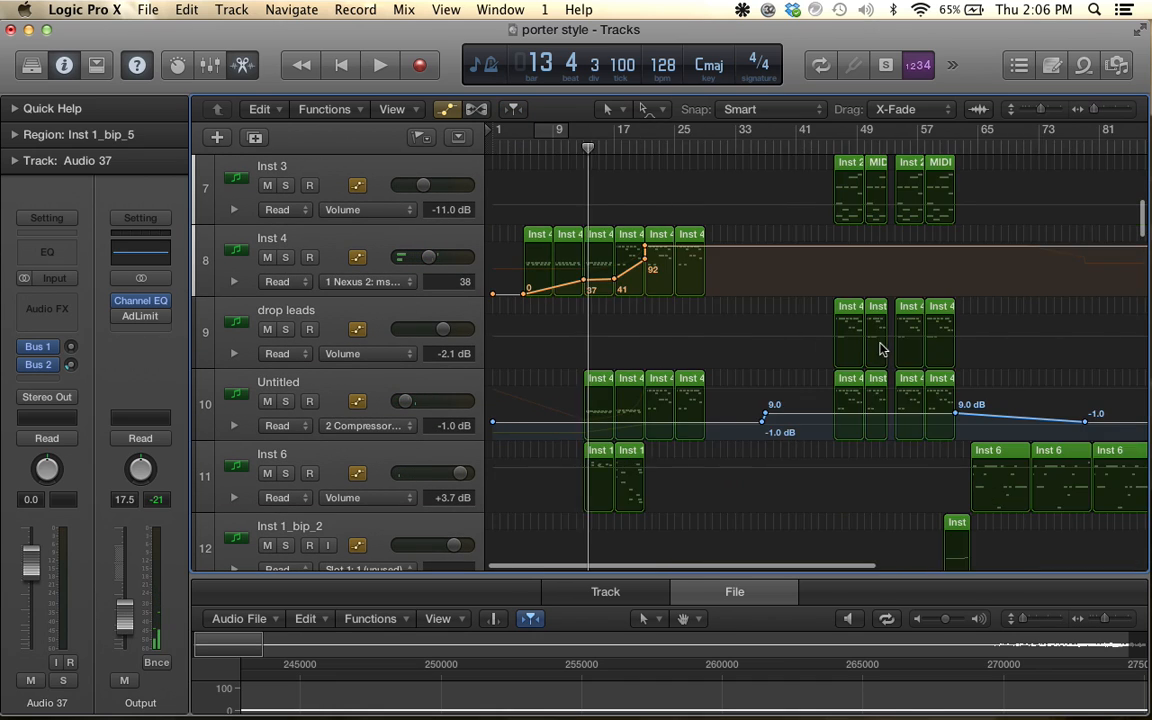
pyautogui.scroll(2, 882, 348)
pyautogui.click(528, 150)
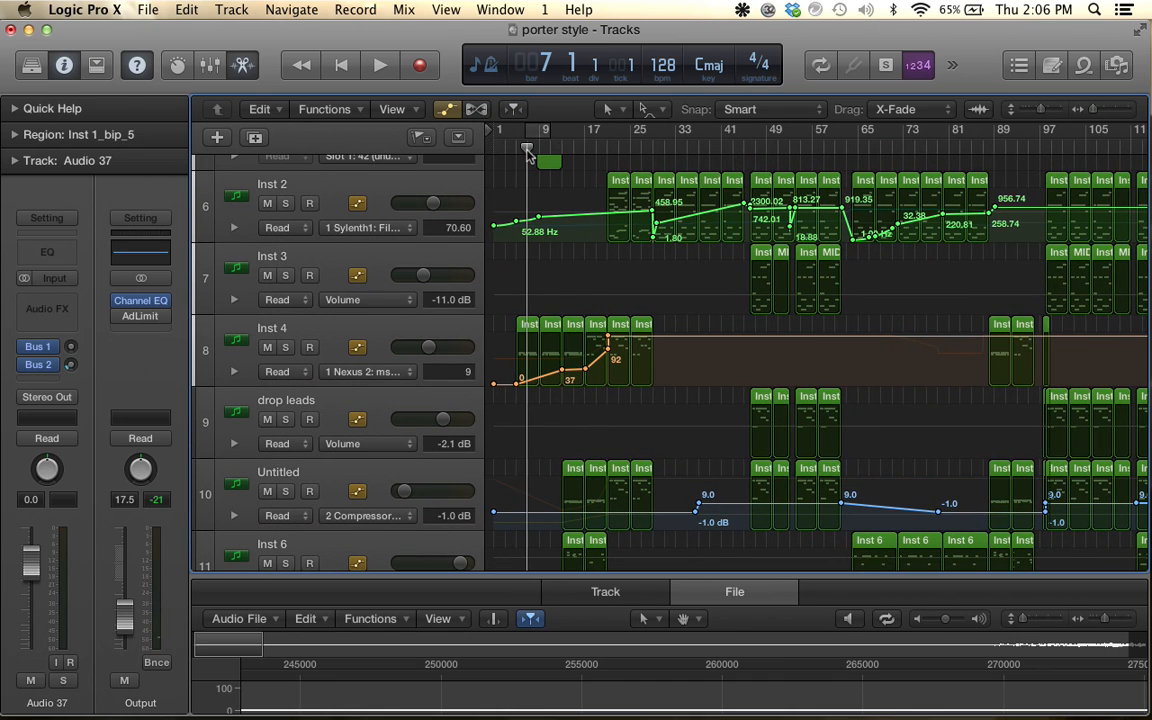
pyautogui.press('space')
pyautogui.scroll(6, 580, 398)
pyautogui.scroll(-1, 580, 398)
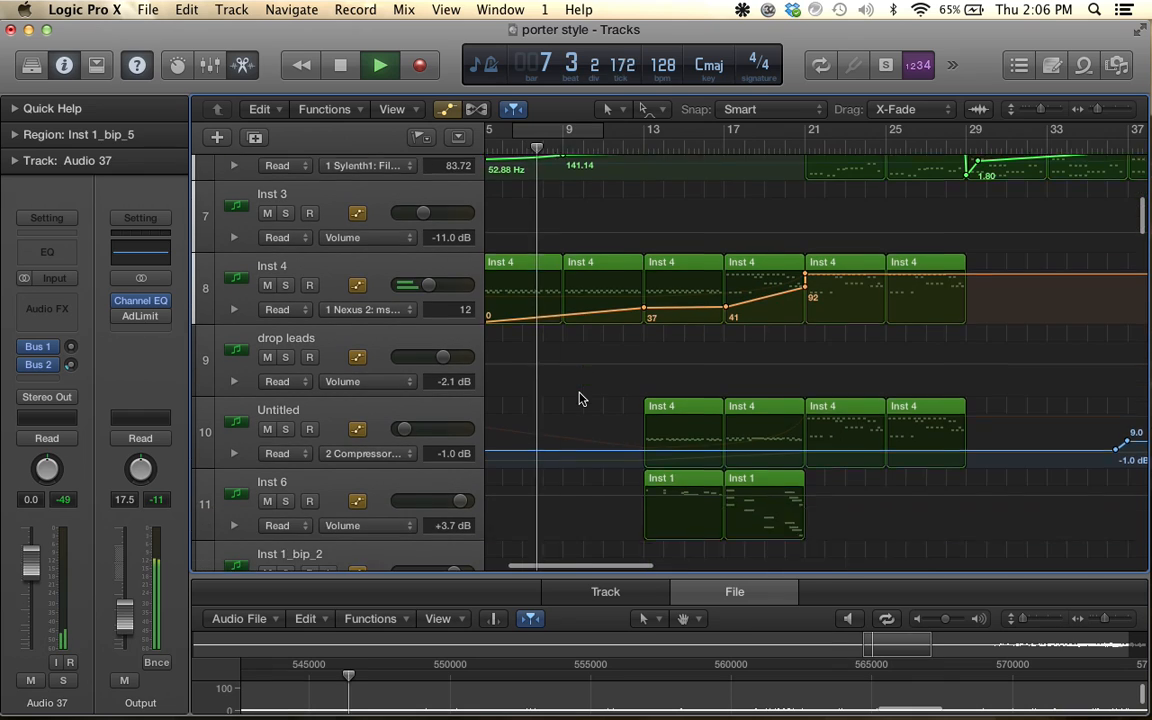
pyautogui.scroll(-3, 580, 398)
pyautogui.hscroll(-1, 580, 398)
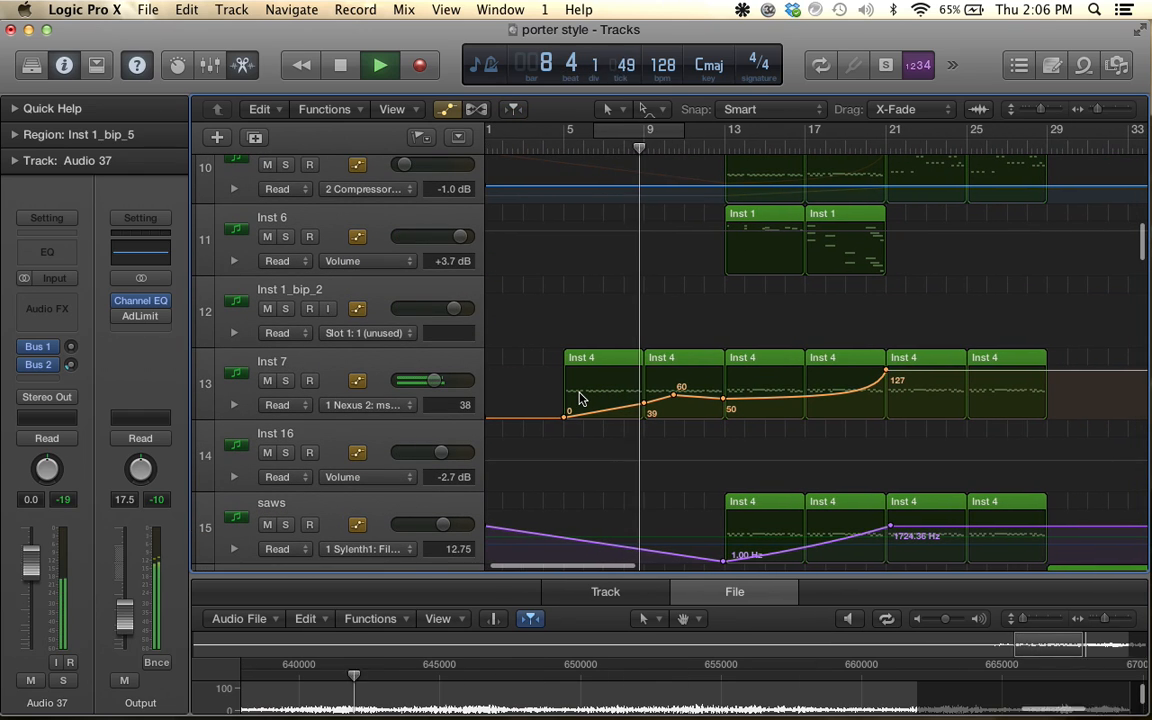
pyautogui.scroll(-5, 659, 461)
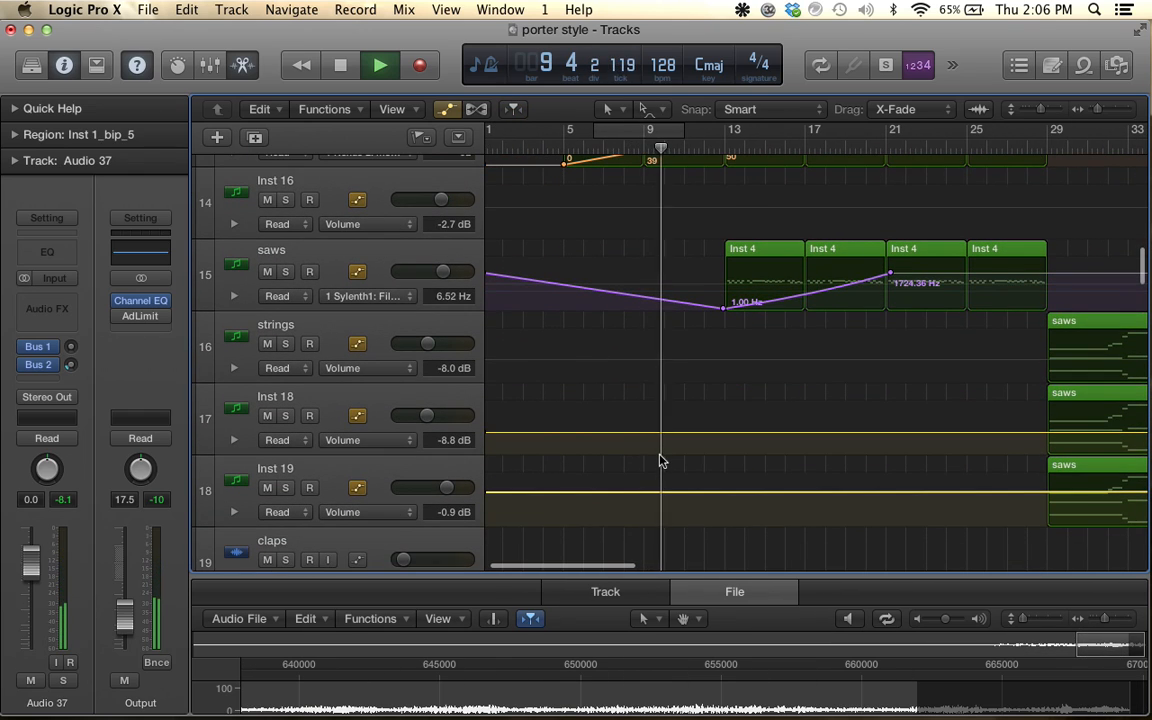
pyautogui.scroll(3, 659, 461)
pyautogui.scroll(7, 659, 461)
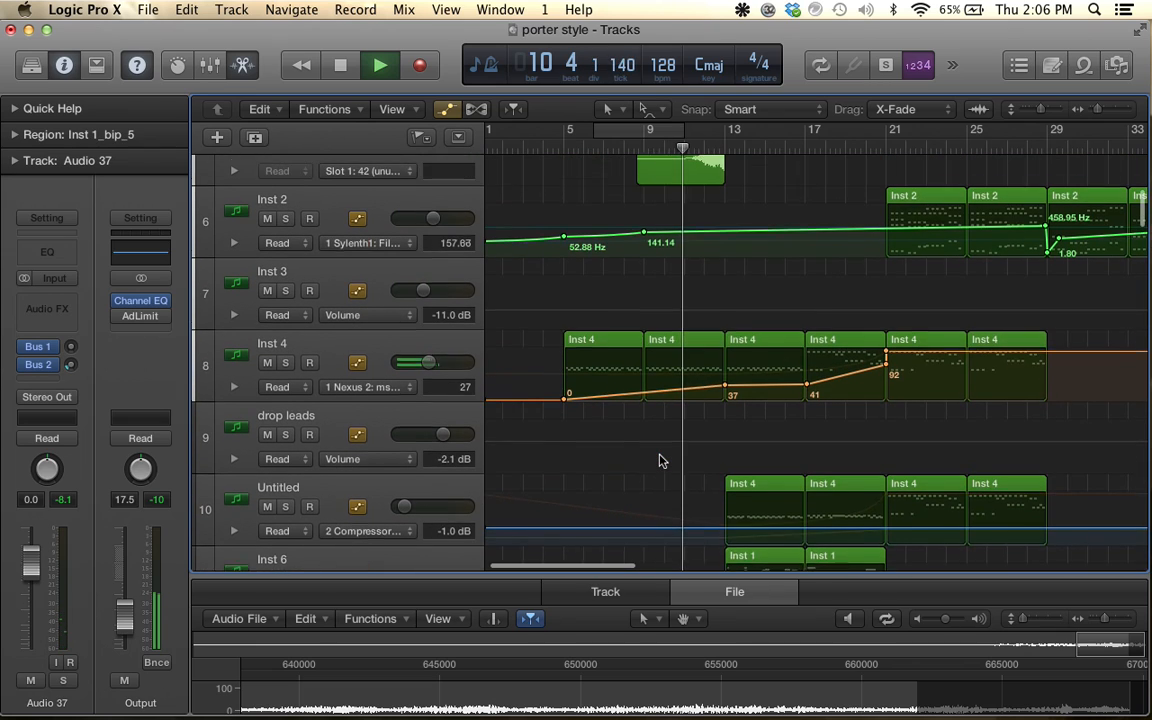
pyautogui.scroll(3, 659, 461)
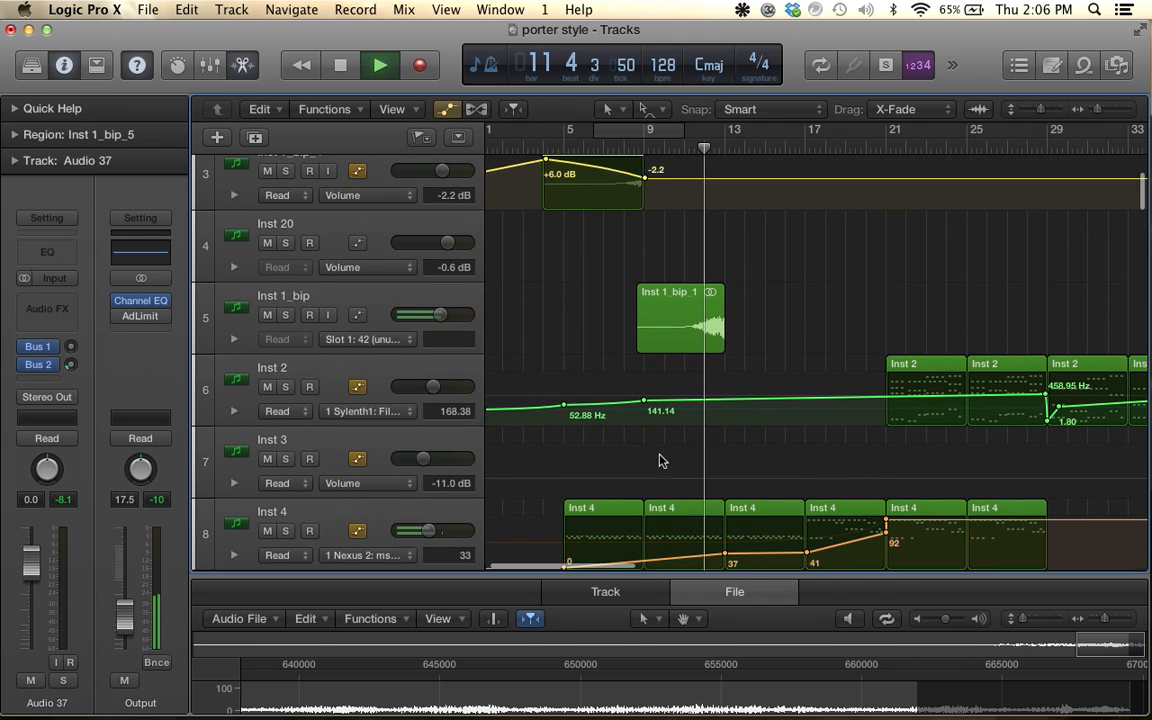
pyautogui.scroll(1, 659, 461)
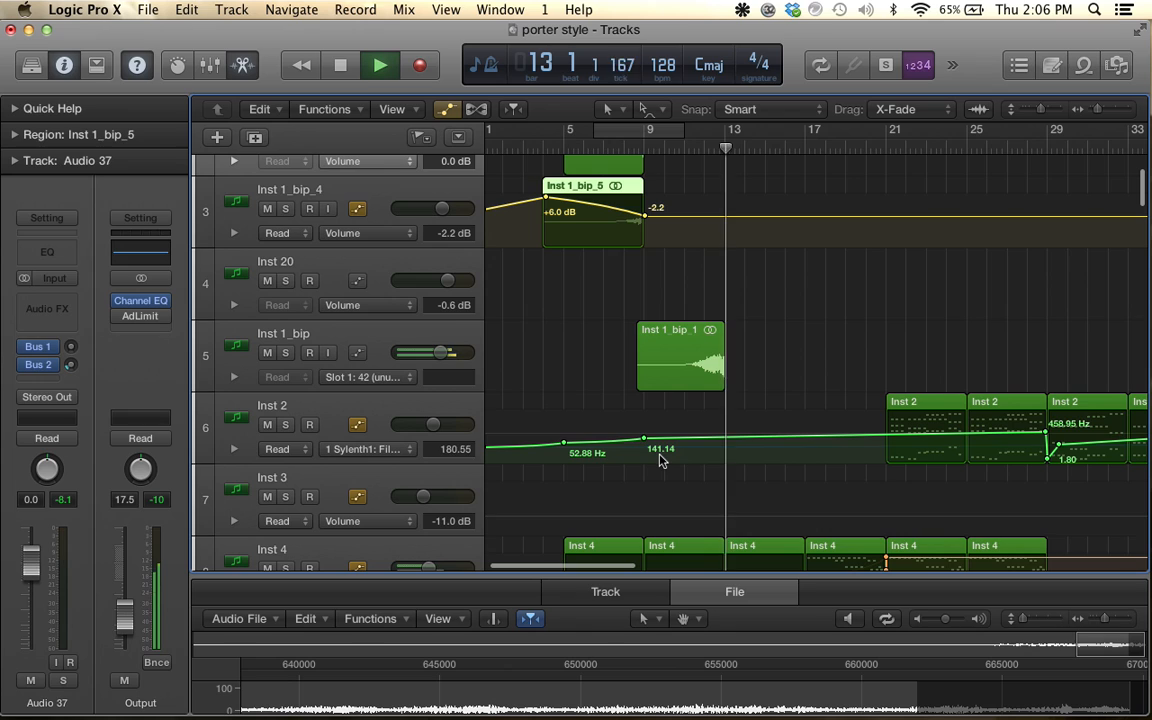
pyautogui.scroll(-5, 784, 491)
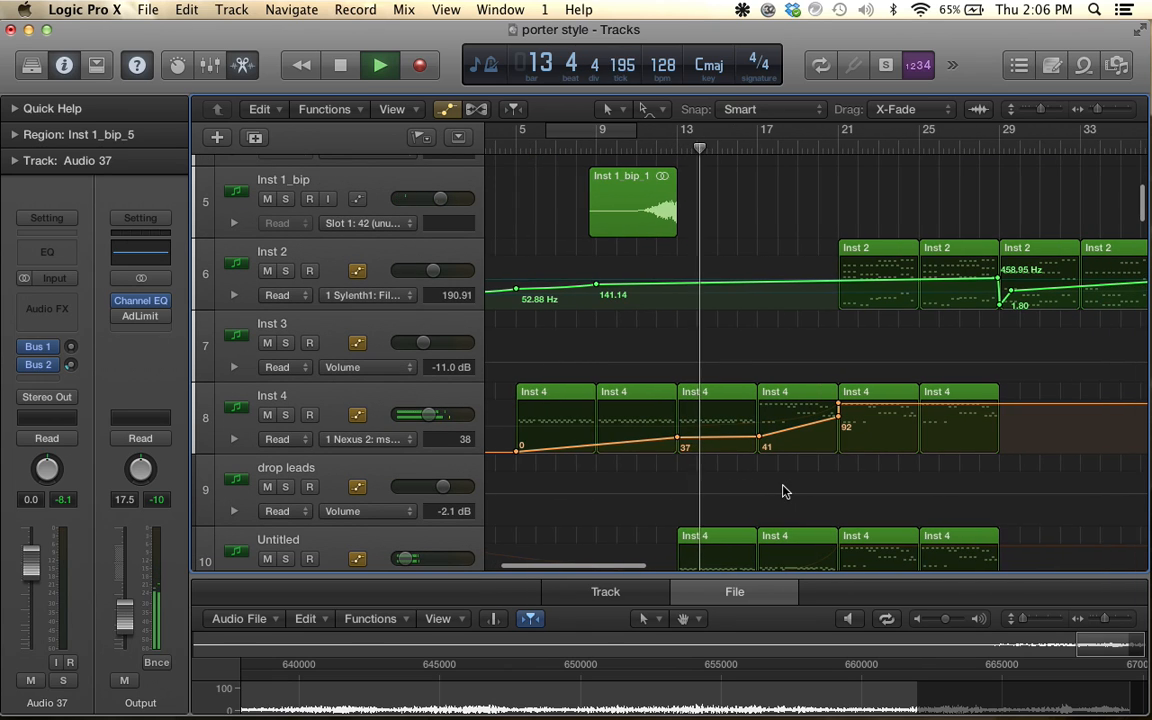
pyautogui.scroll(-1, 784, 491)
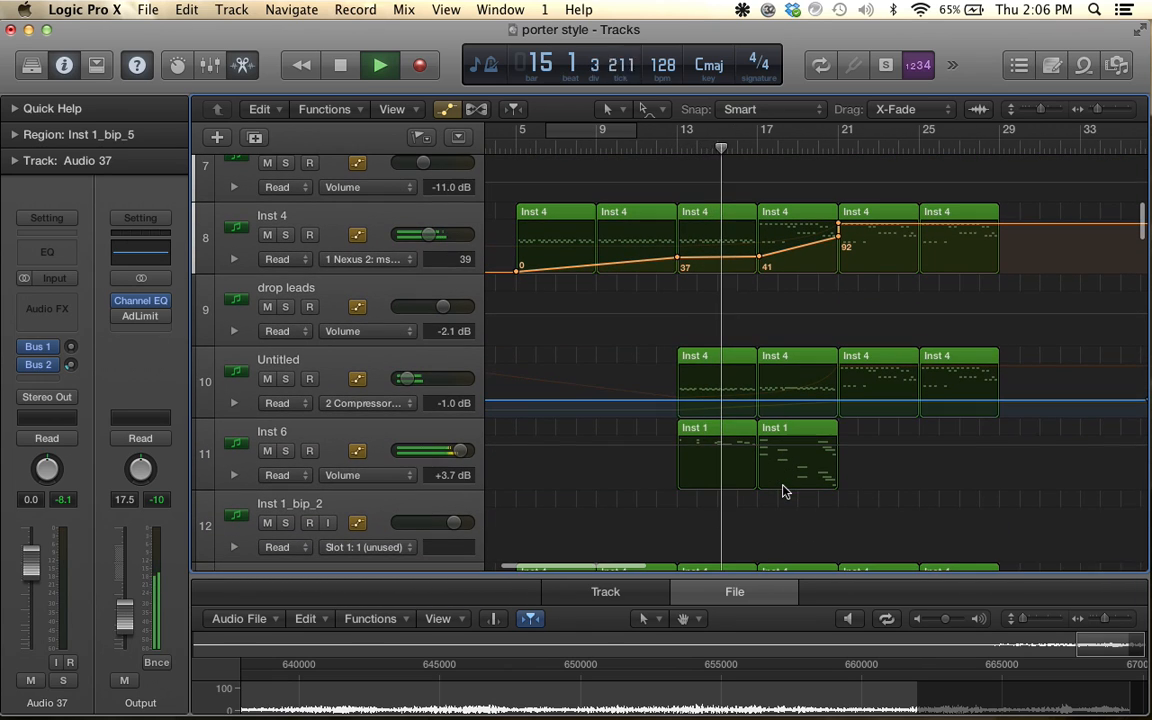
# Close the audio file editor to enlarge the track area, and stop playback in bar 17
pyautogui.moveTo(891, 577); pyautogui.dragTo(893, 609)
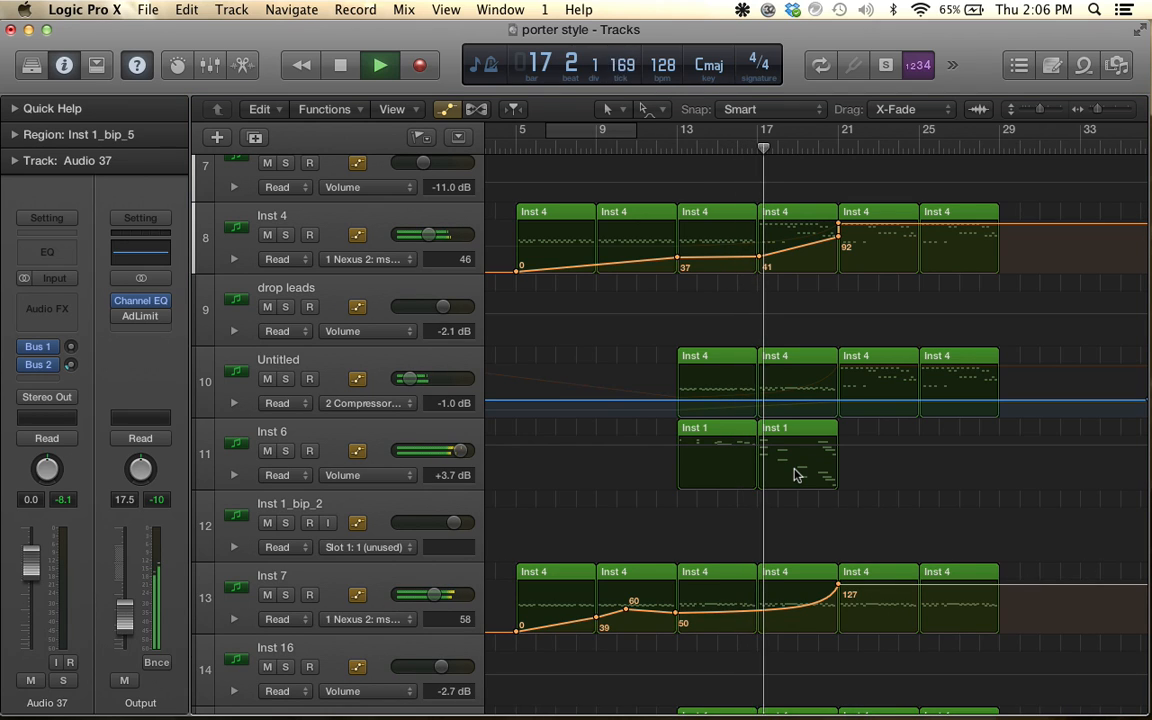
pyautogui.hscroll(-2, 797, 474)
pyautogui.scroll(3, 797, 474)
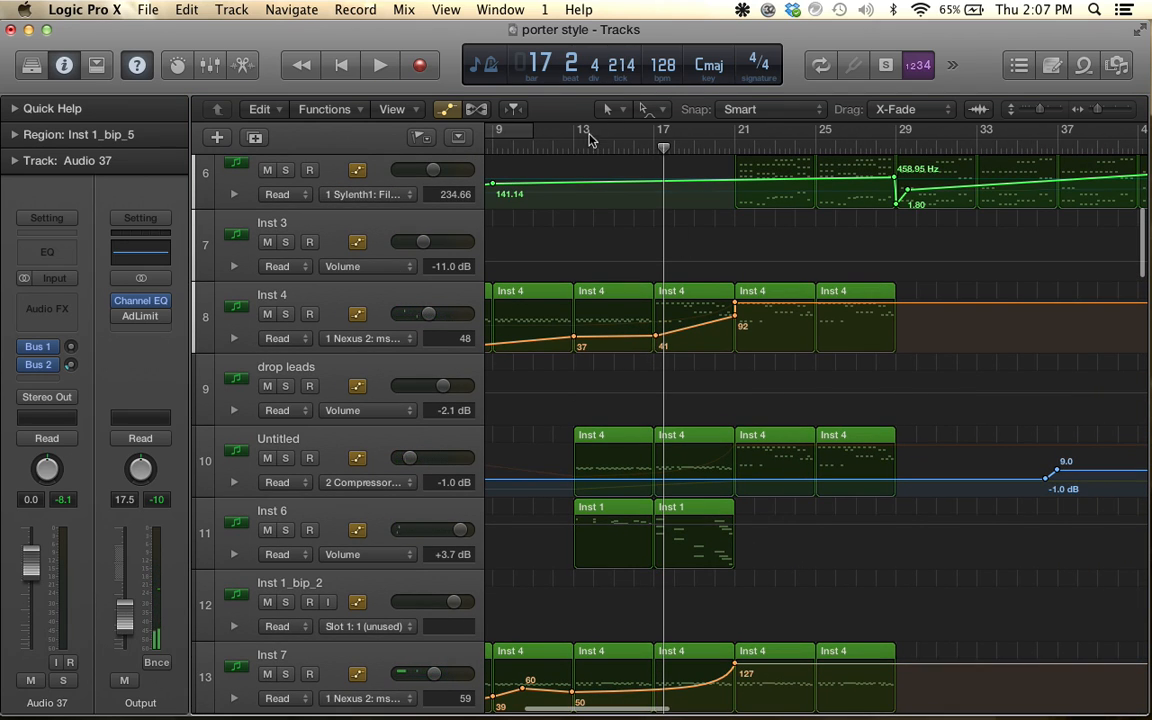
# Set the cycle range from bar 13 to bar 21 and hide the track automation
pyautogui.moveTo(572, 135); pyautogui.dragTo(733, 138)
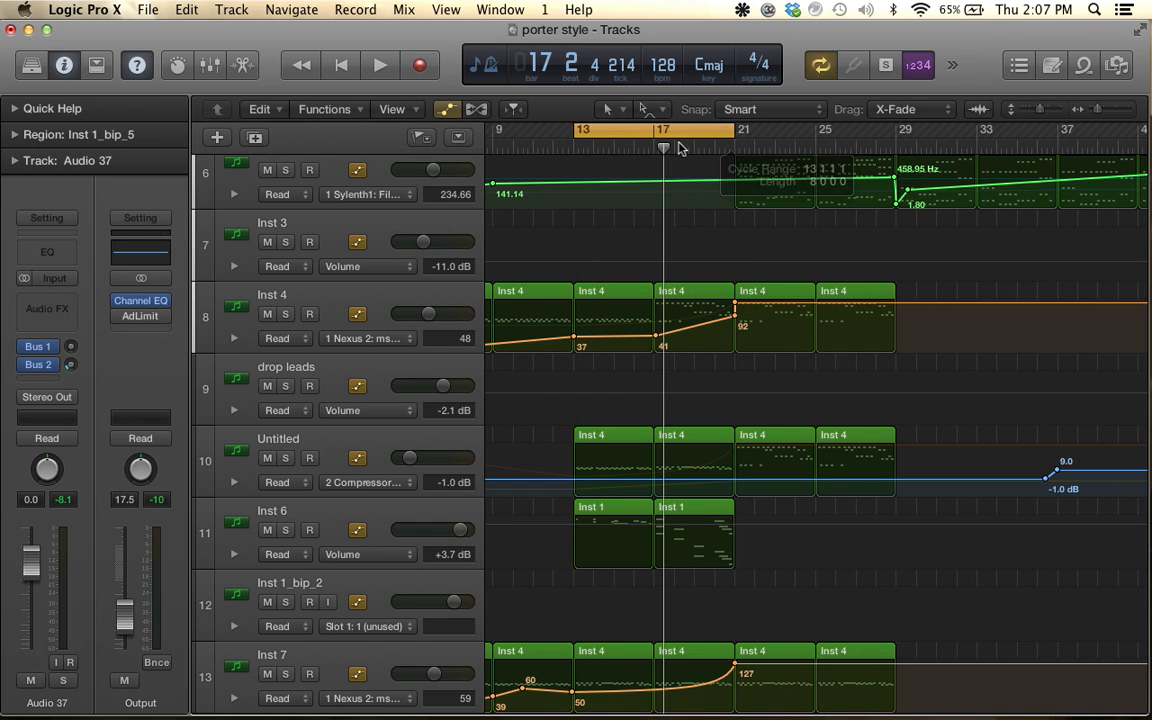
pyautogui.click(447, 106)
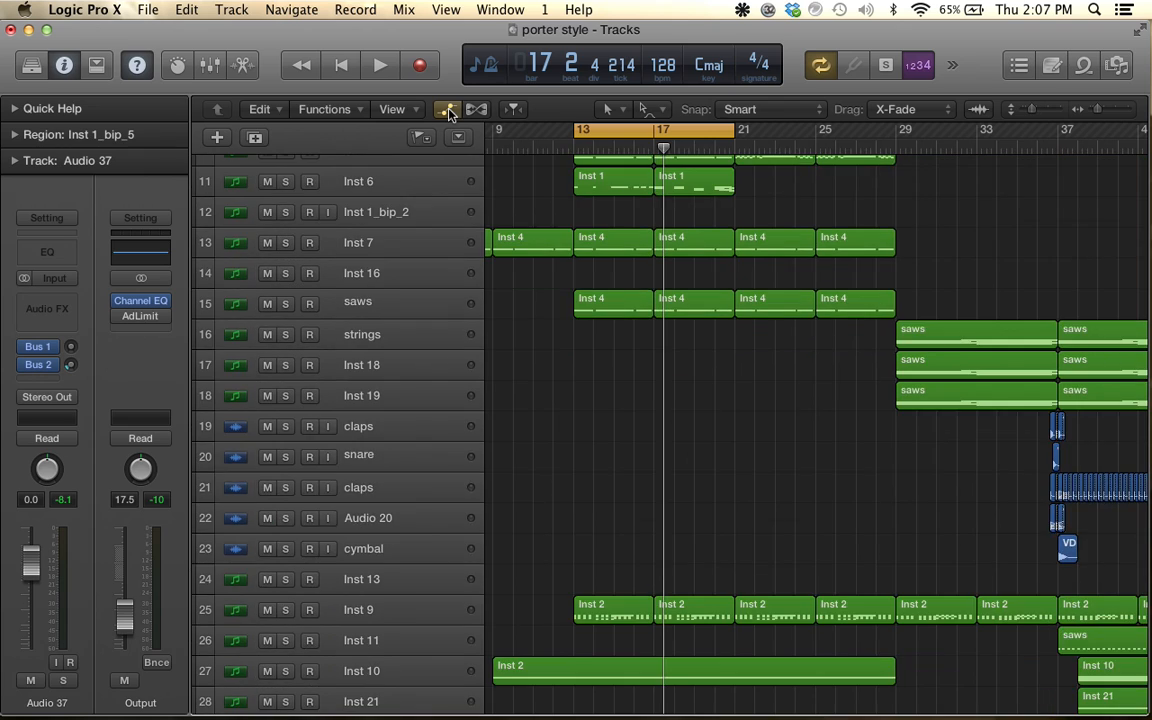
# Solo the piano track and play its part alone from bar 13, with the track automation hidden
pyautogui.click(447, 107)
pyautogui.click(447, 108)
pyautogui.press('super+Up')
pyautogui.press('super+Up')
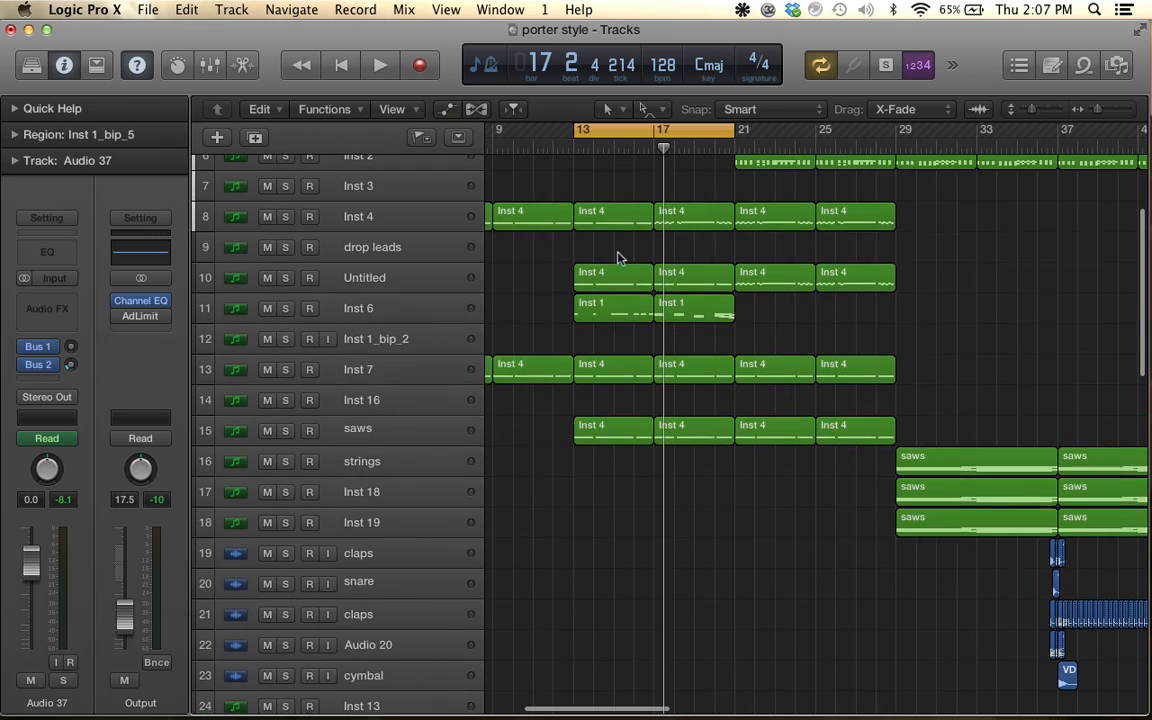
pyautogui.scroll(5, 617, 258)
pyautogui.click(352, 171)
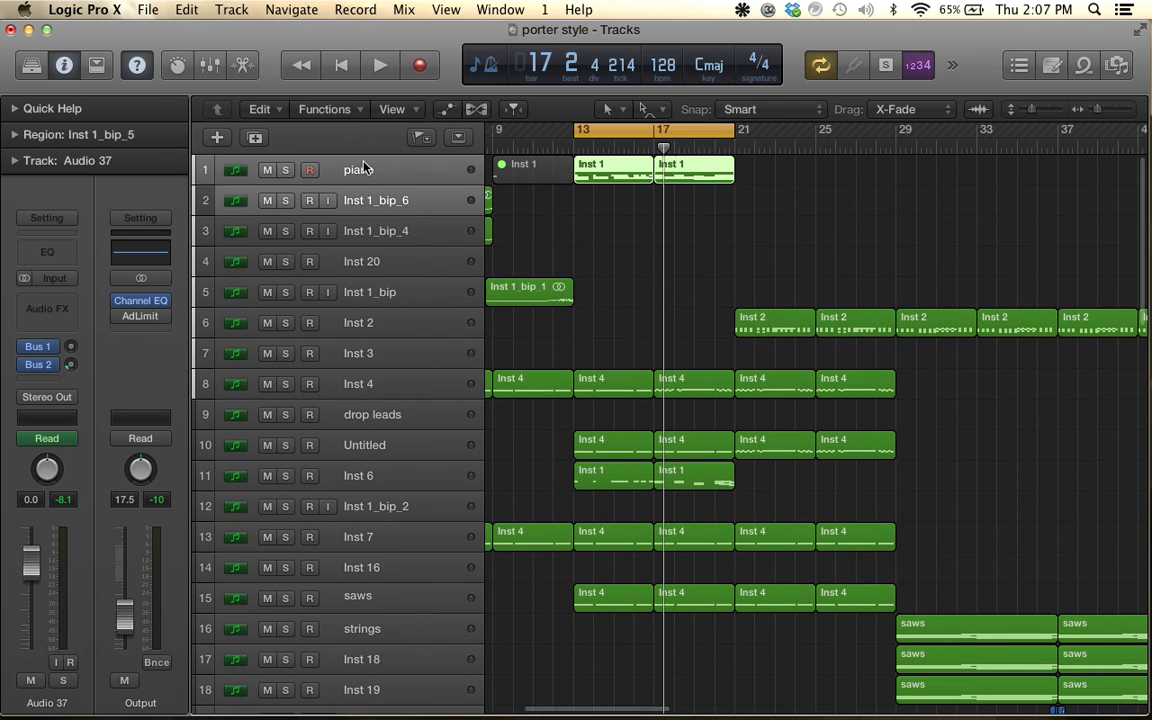
pyautogui.click(286, 172)
pyautogui.press('space')
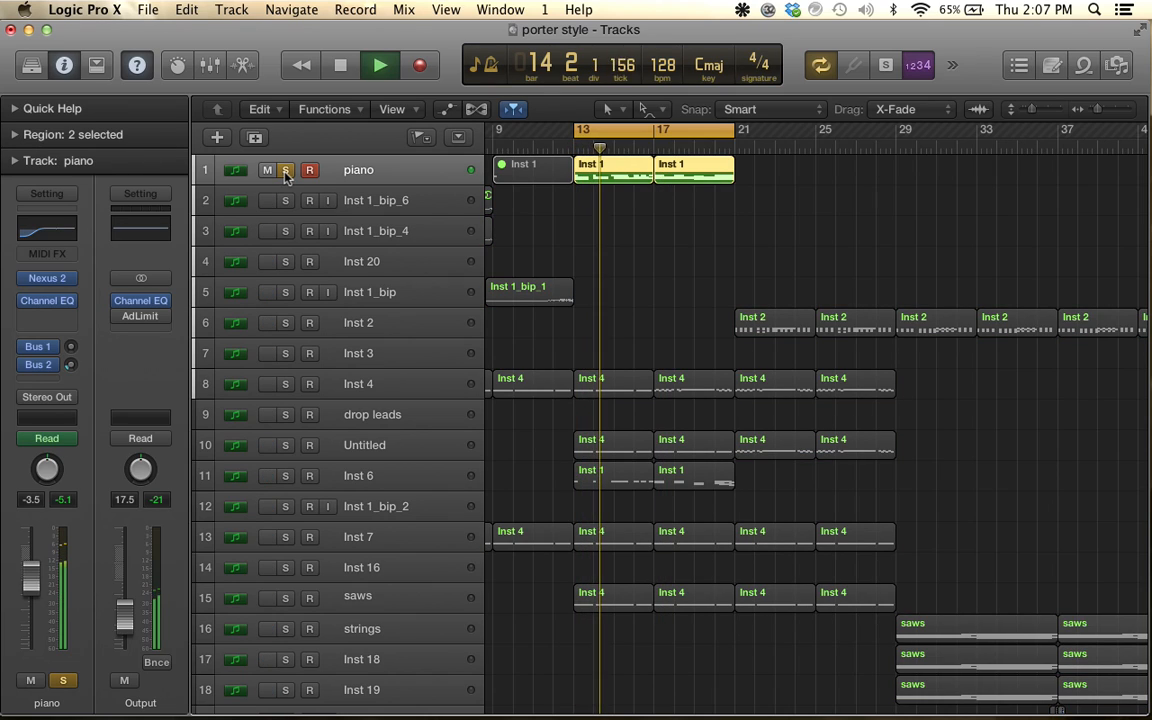
pyautogui.press('space')
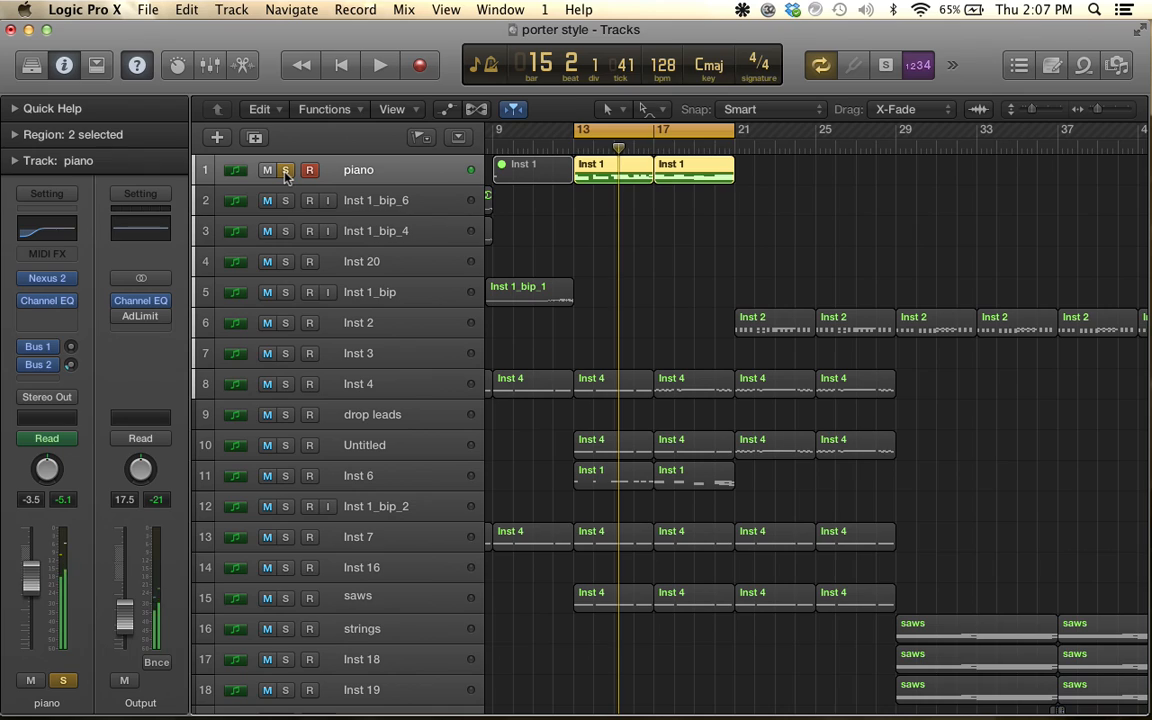
# Solo the Inst 6 track alongside the piano and play both layers from bar 13
pyautogui.click(288, 477)
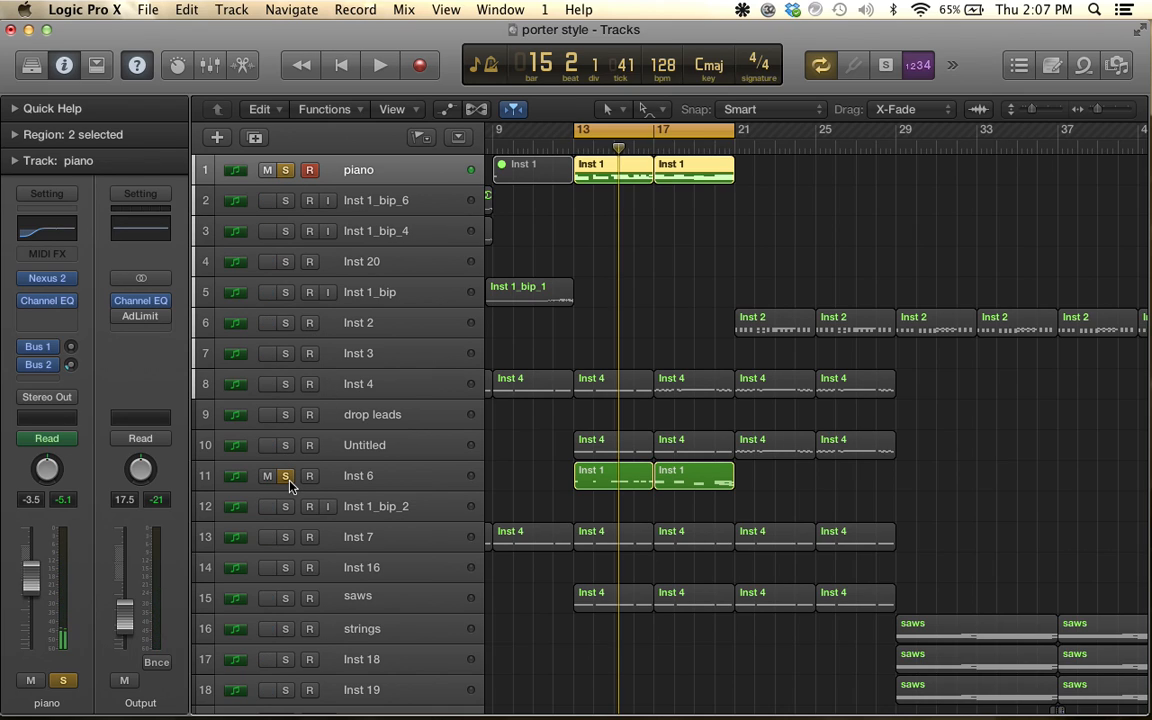
pyautogui.press('space')
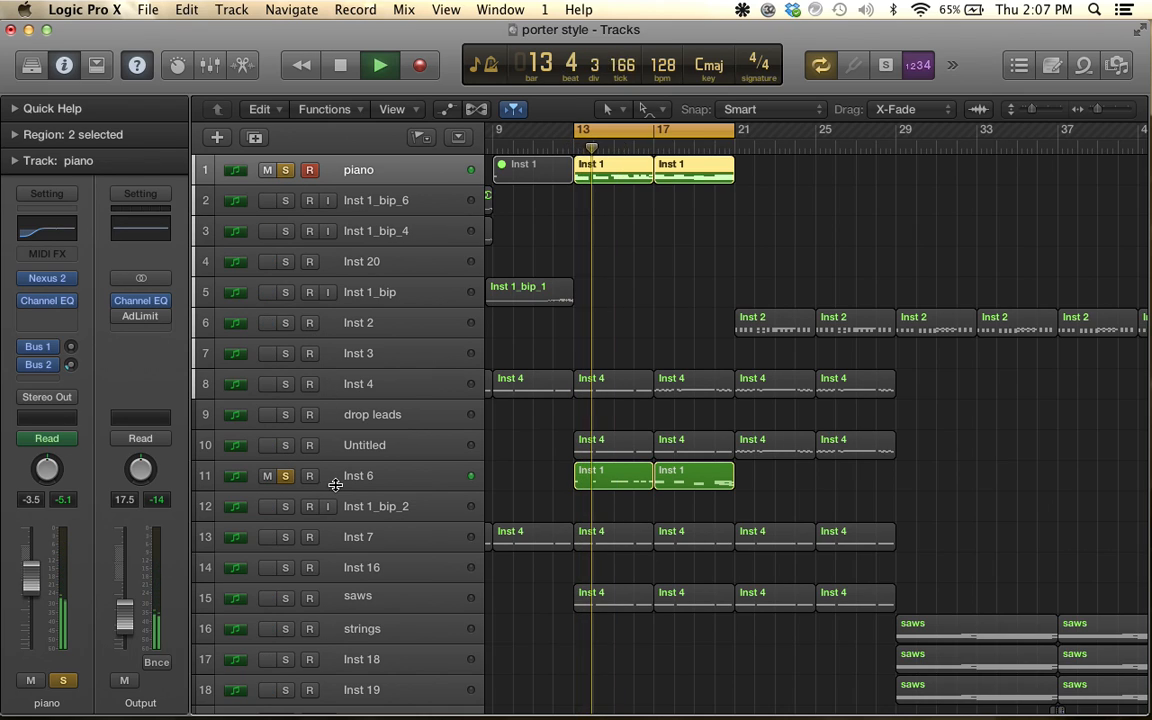
pyautogui.press('space')
# Open Inst 6's bar 13 region in an enlarged Piano Roll, and play it from bar 13 while examining its notes
pyautogui.doubleClick(620, 474)
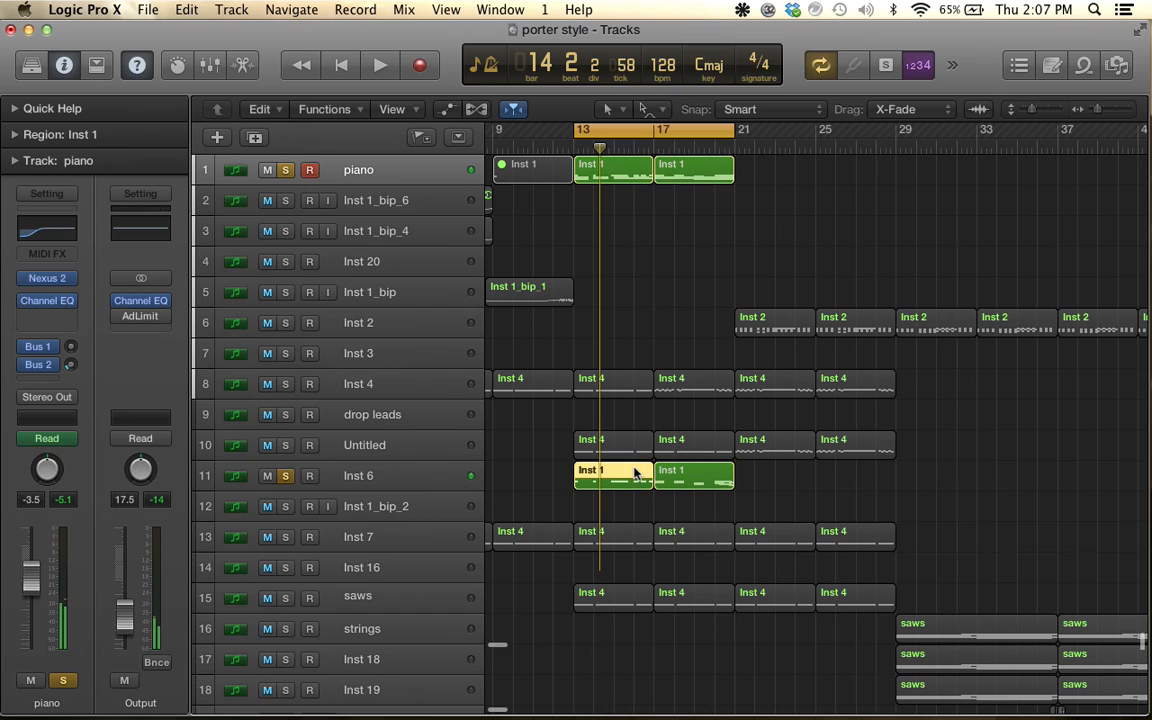
pyautogui.moveTo(606, 577); pyautogui.dragTo(606, 165)
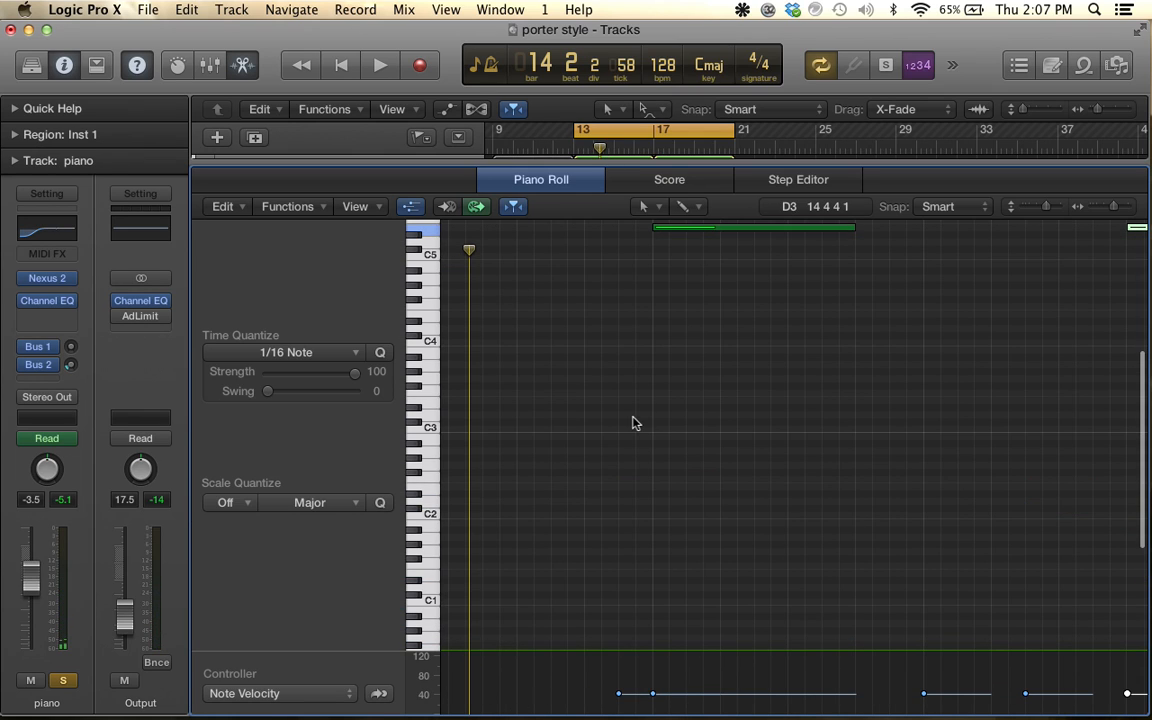
pyautogui.hscroll(-5, 629, 435)
pyautogui.scroll(2, 629, 435)
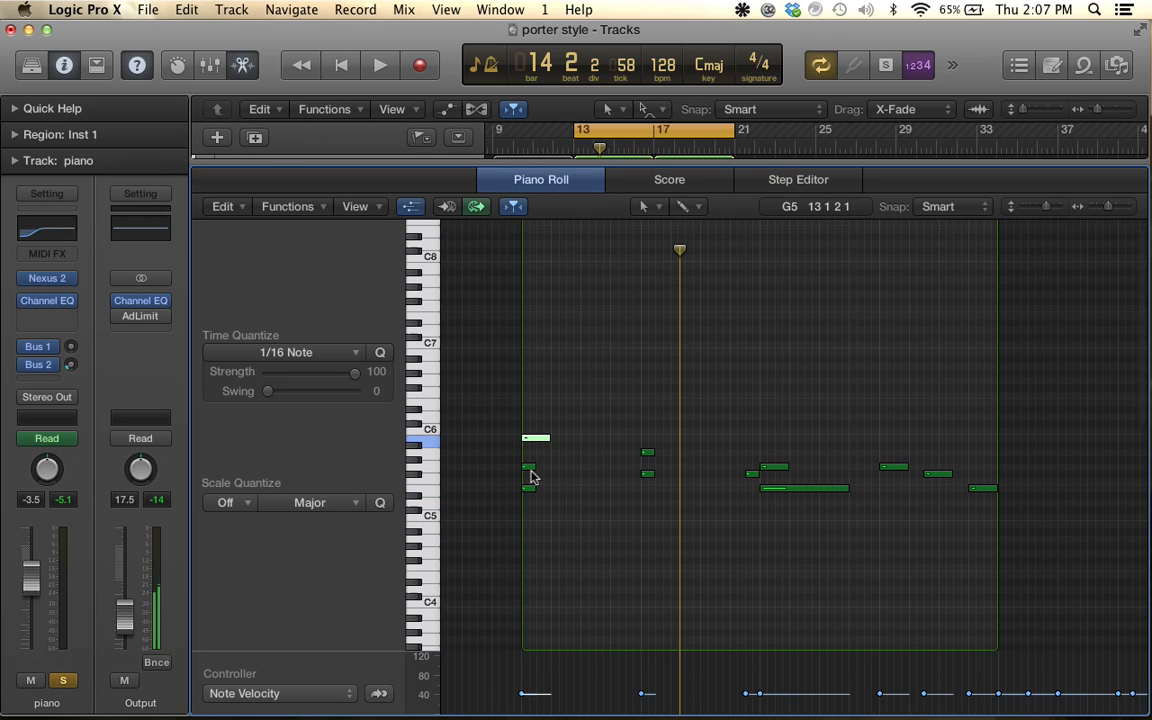
pyautogui.press('space')
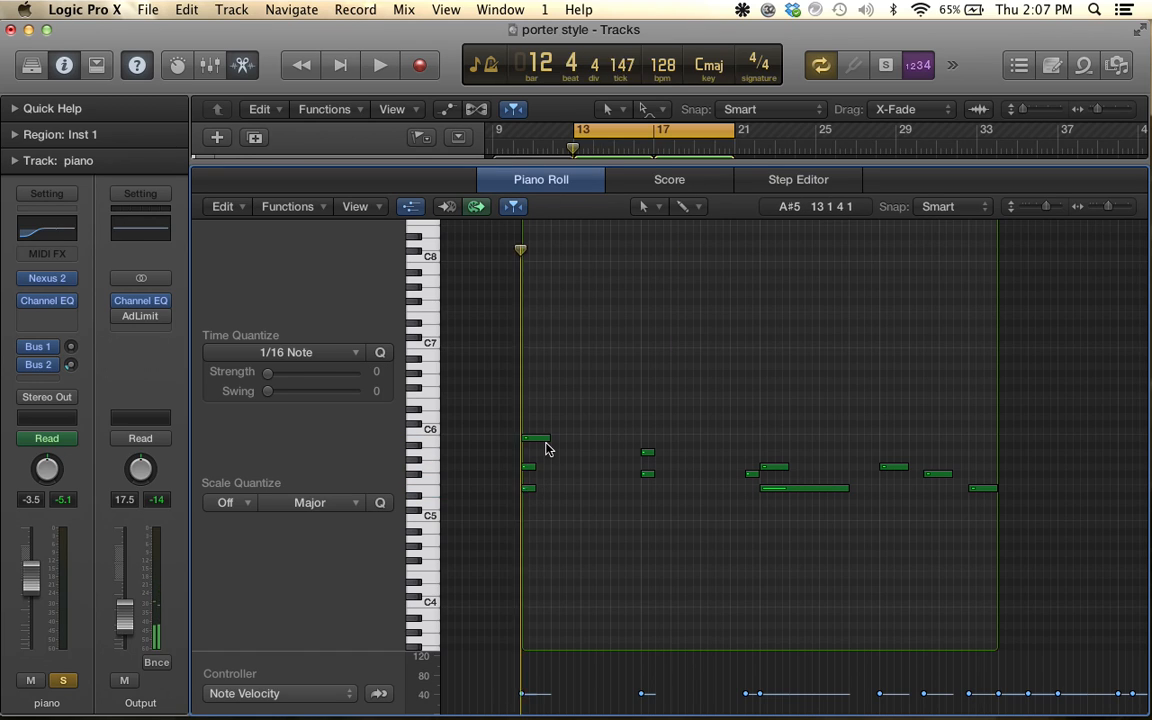
pyautogui.scroll(-3, 607, 494)
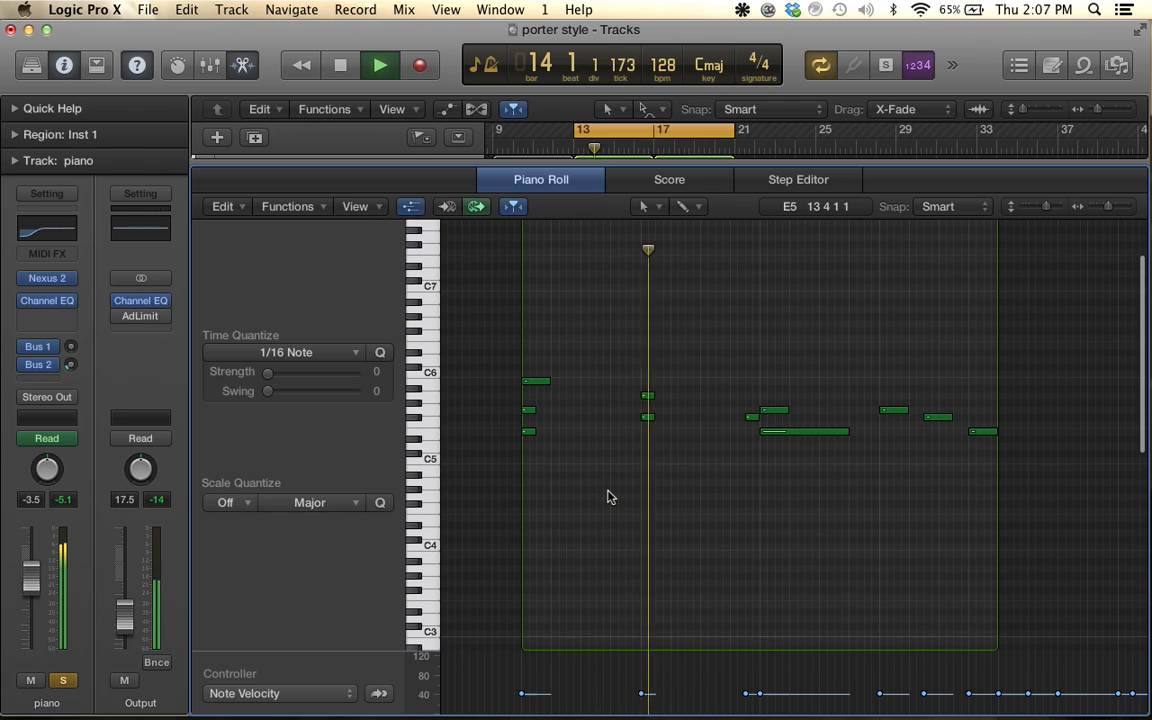
pyautogui.scroll(1, 607, 494)
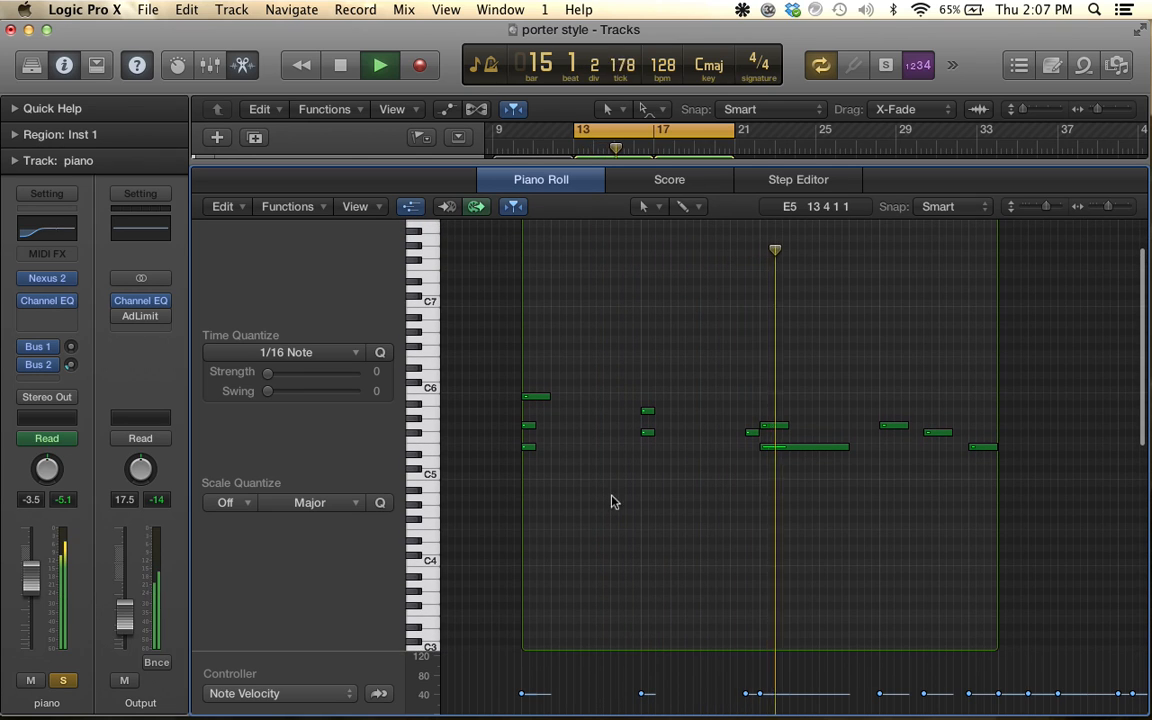
pyautogui.hscroll(3, 663, 506)
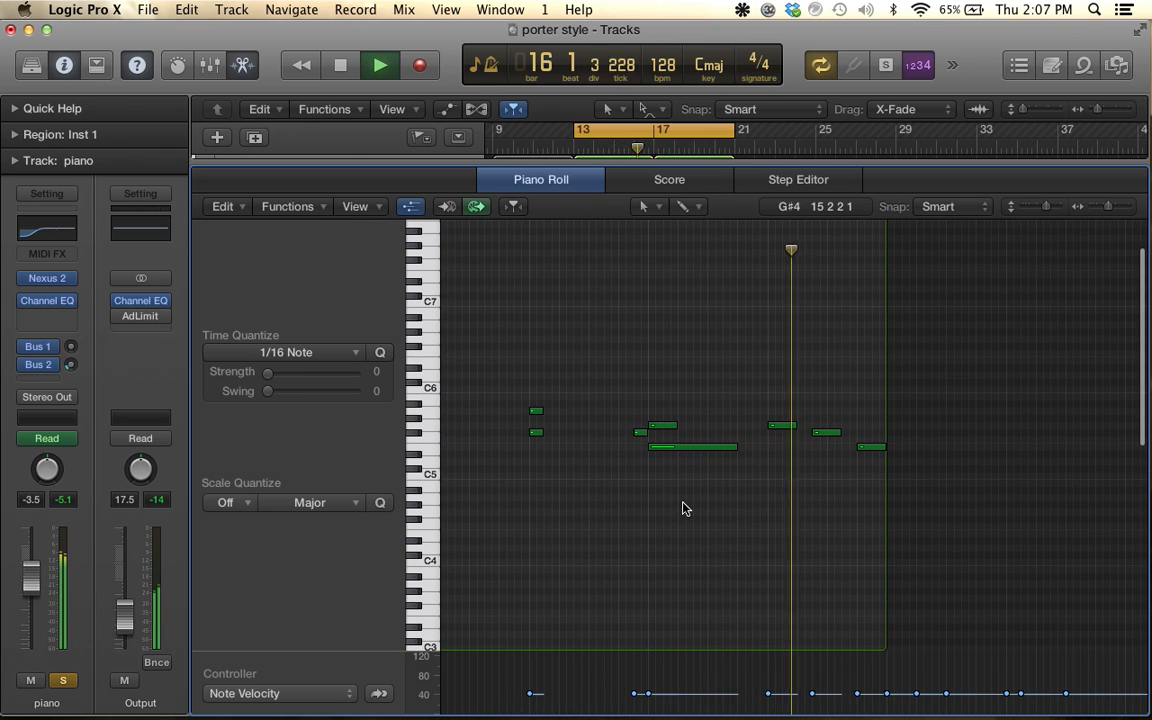
pyautogui.press('space')
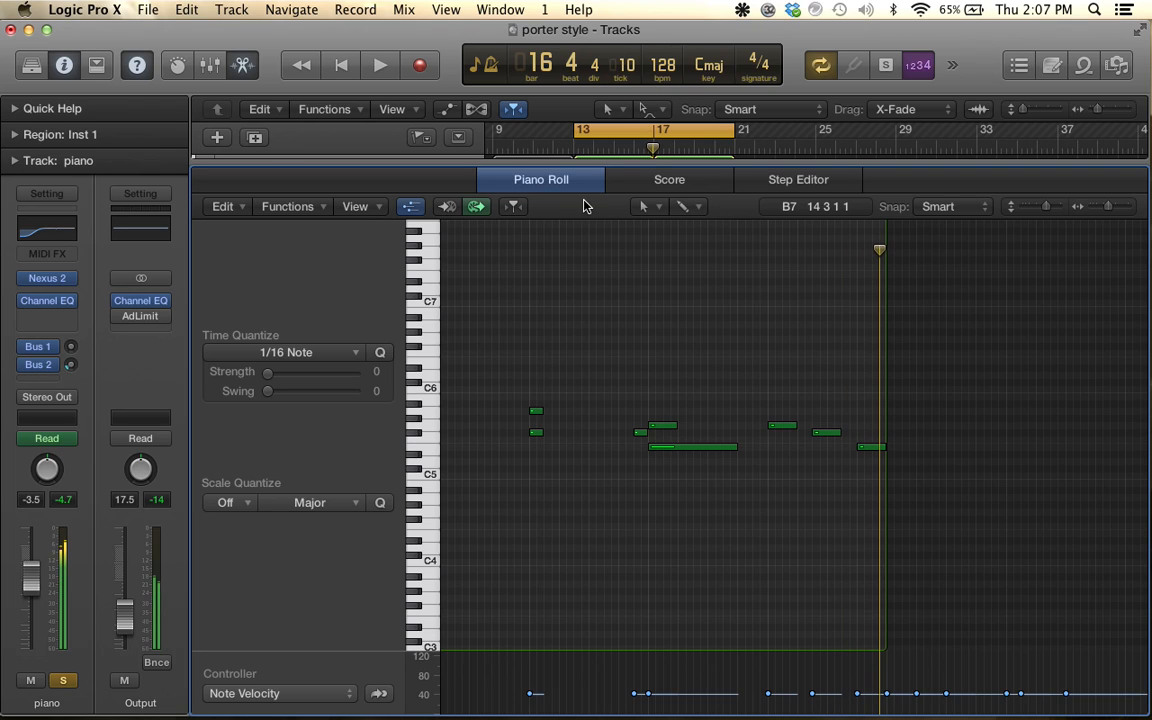
# Shrink the Piano Roll to reveal the tracks, and play the soloed piano and Inst 6 with the cycle set to bars 17–21
pyautogui.moveTo(580, 170); pyautogui.dragTo(597, 515)
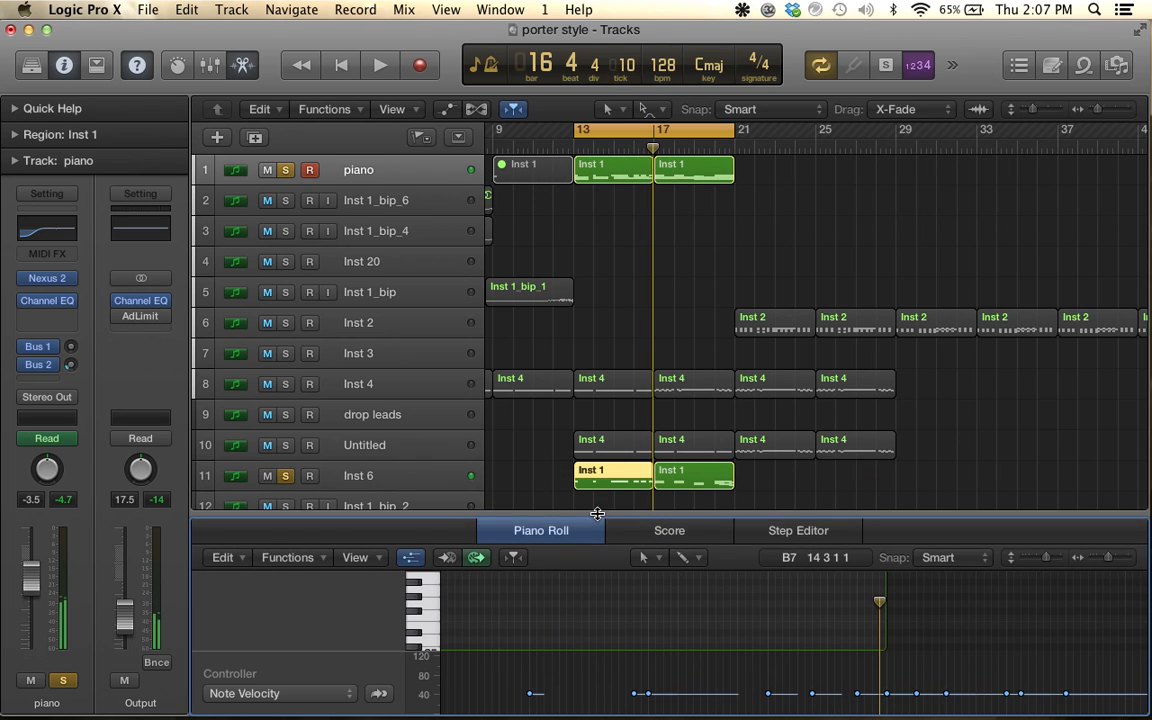
pyautogui.scroll(-3, 645, 290)
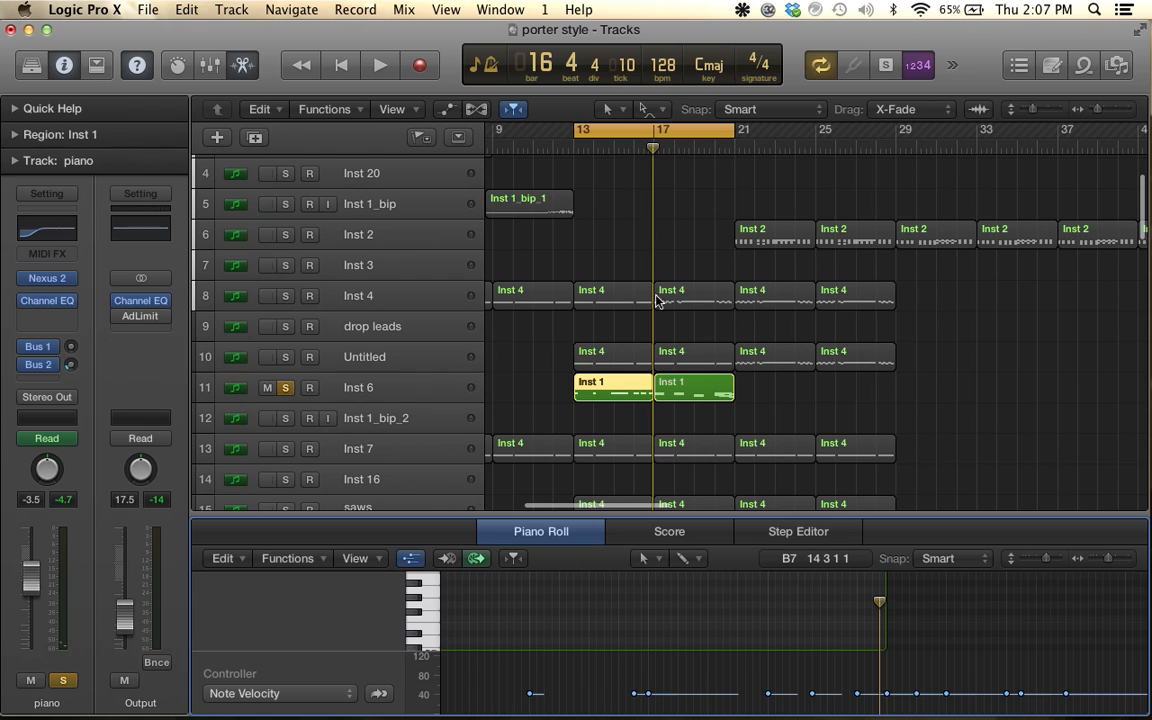
pyautogui.click(651, 128)
pyautogui.moveTo(655, 138); pyautogui.dragTo(738, 145)
pyautogui.press('space')
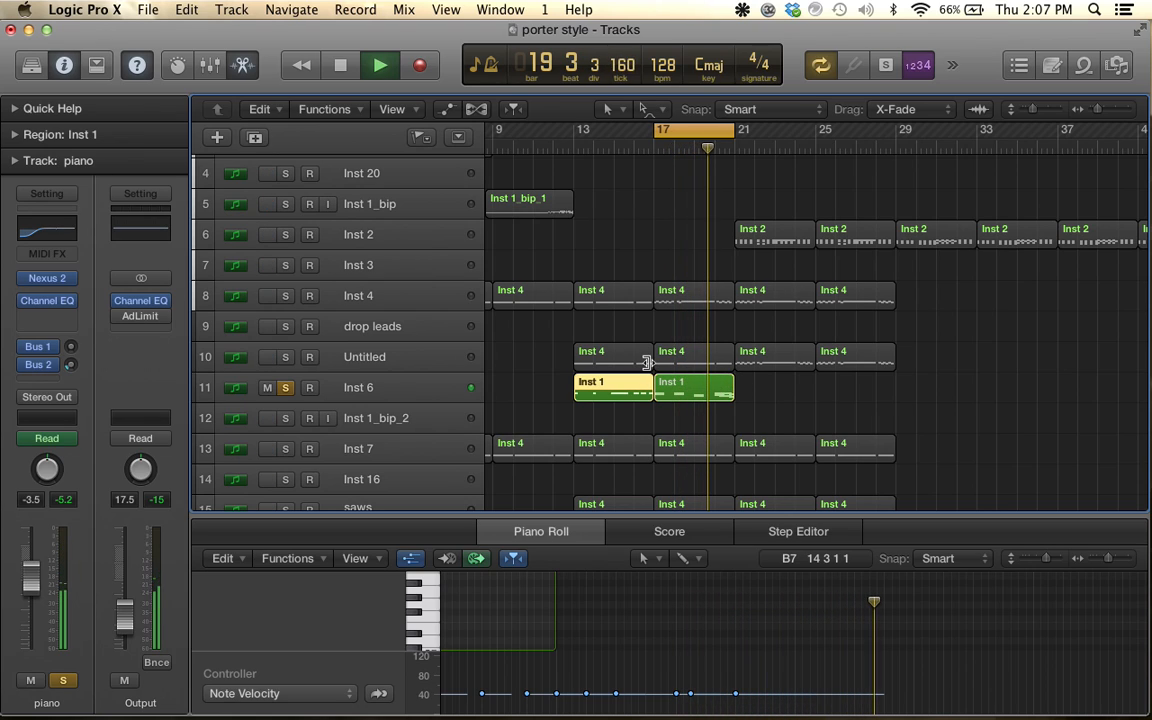
pyautogui.press('space')
# Extend the cycle range back to bars 13–21 and unsolo the Inst 6 and piano tracks
pyautogui.moveTo(658, 131); pyautogui.dragTo(577, 131)
pyautogui.click(288, 388)
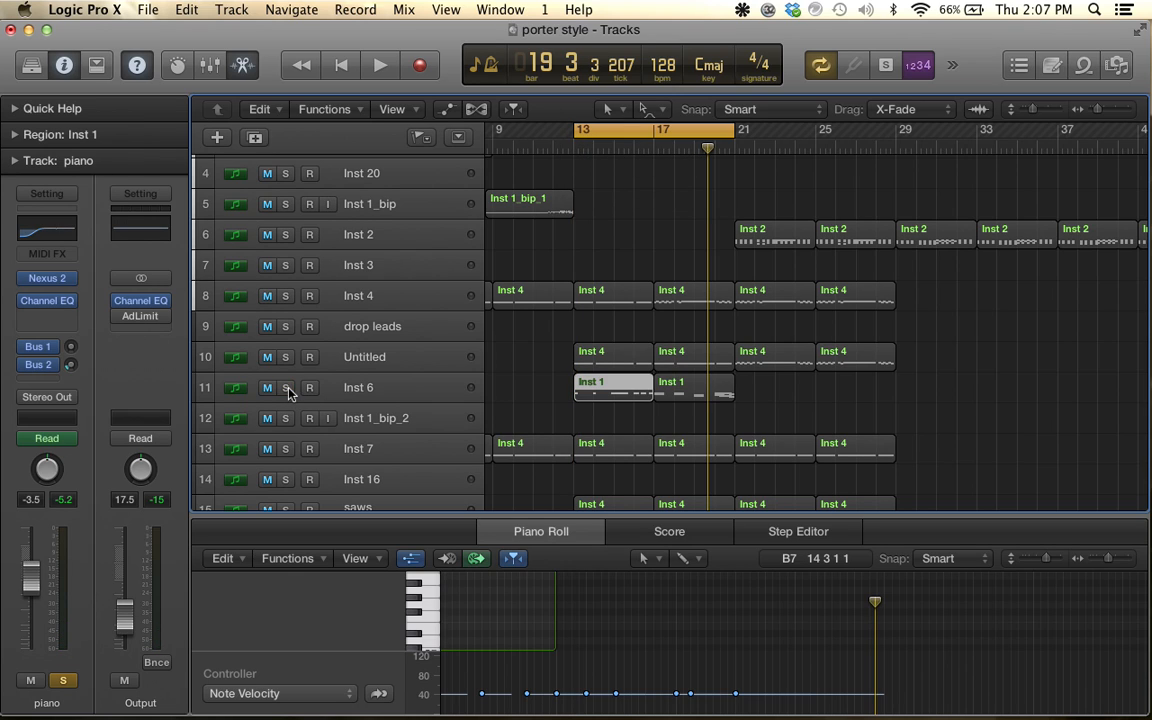
pyautogui.scroll(5, 288, 387)
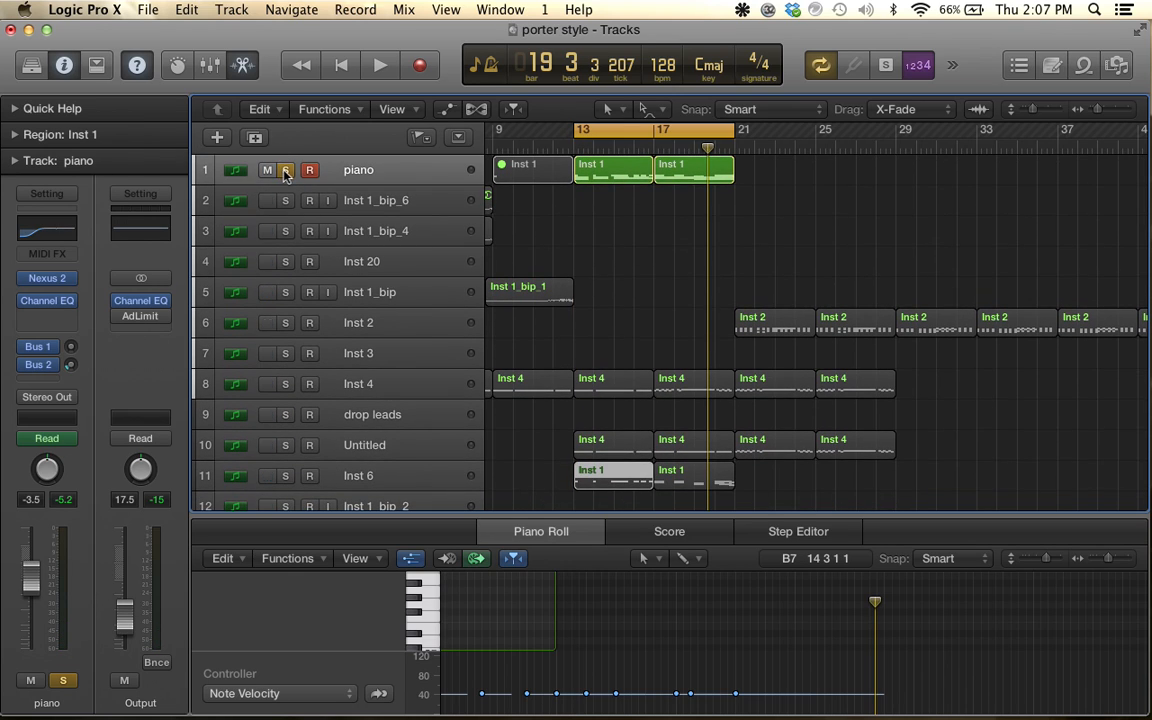
pyautogui.click(286, 172)
# Solo the Inst 4 track and play its layer alone from bar 13
pyautogui.scroll(-4, 345, 250)
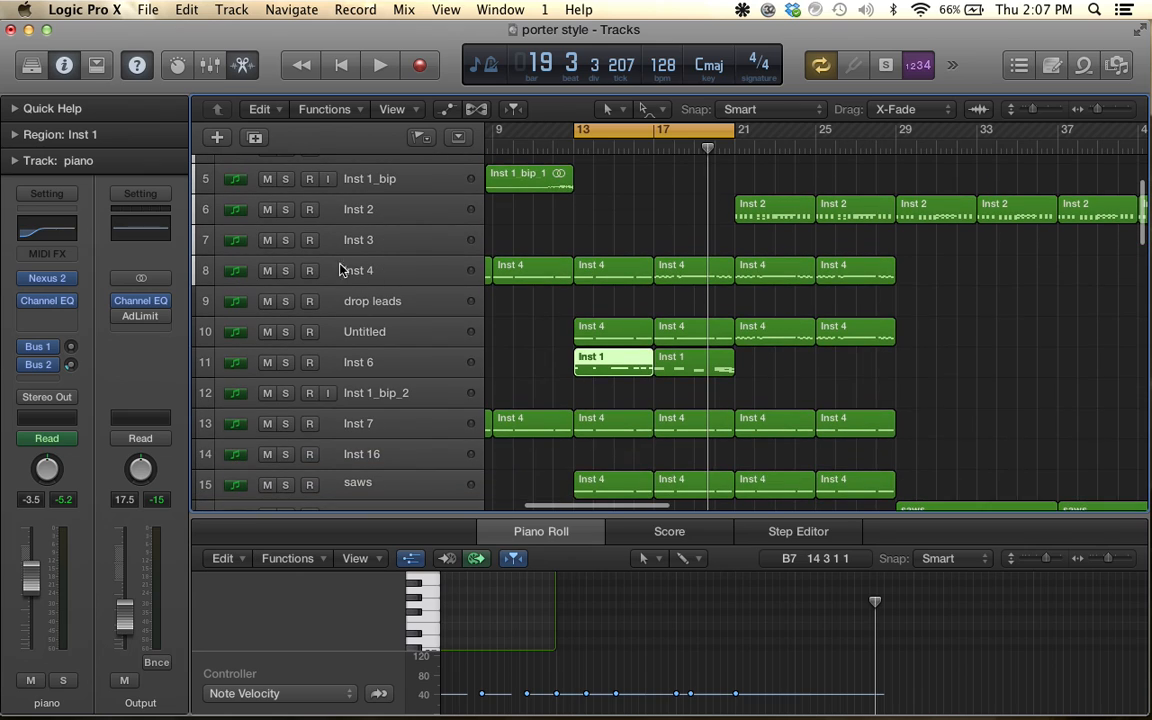
pyautogui.click(286, 271)
pyautogui.press('space')
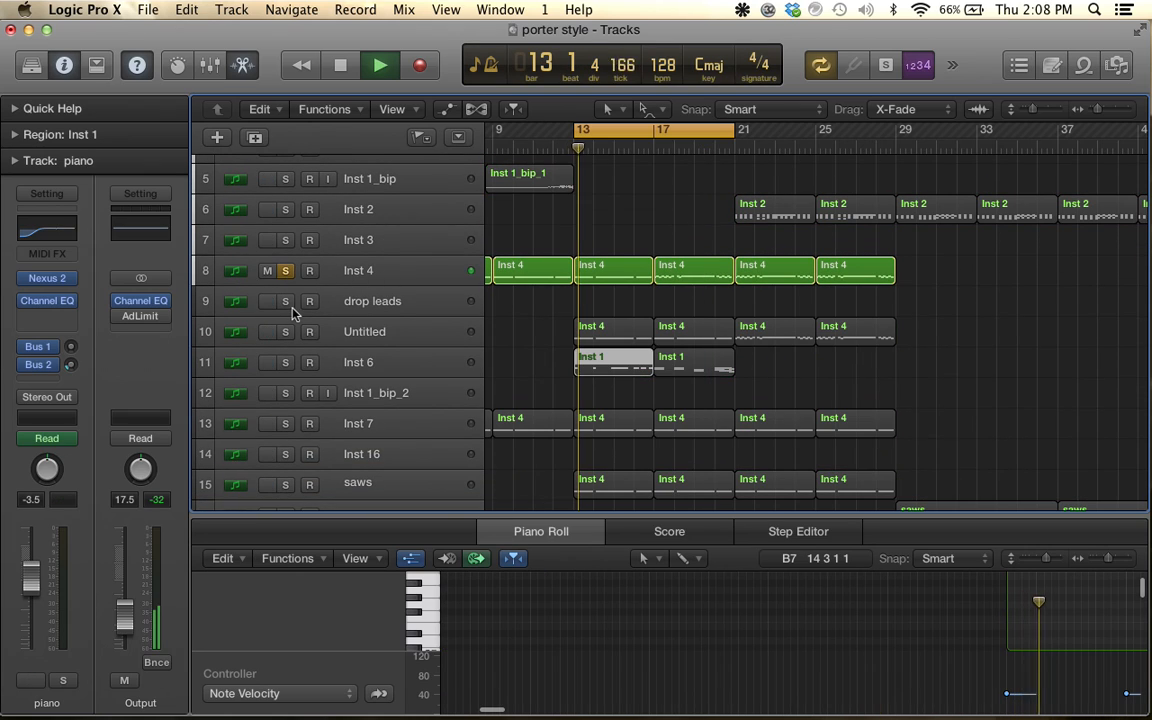
pyautogui.press('space')
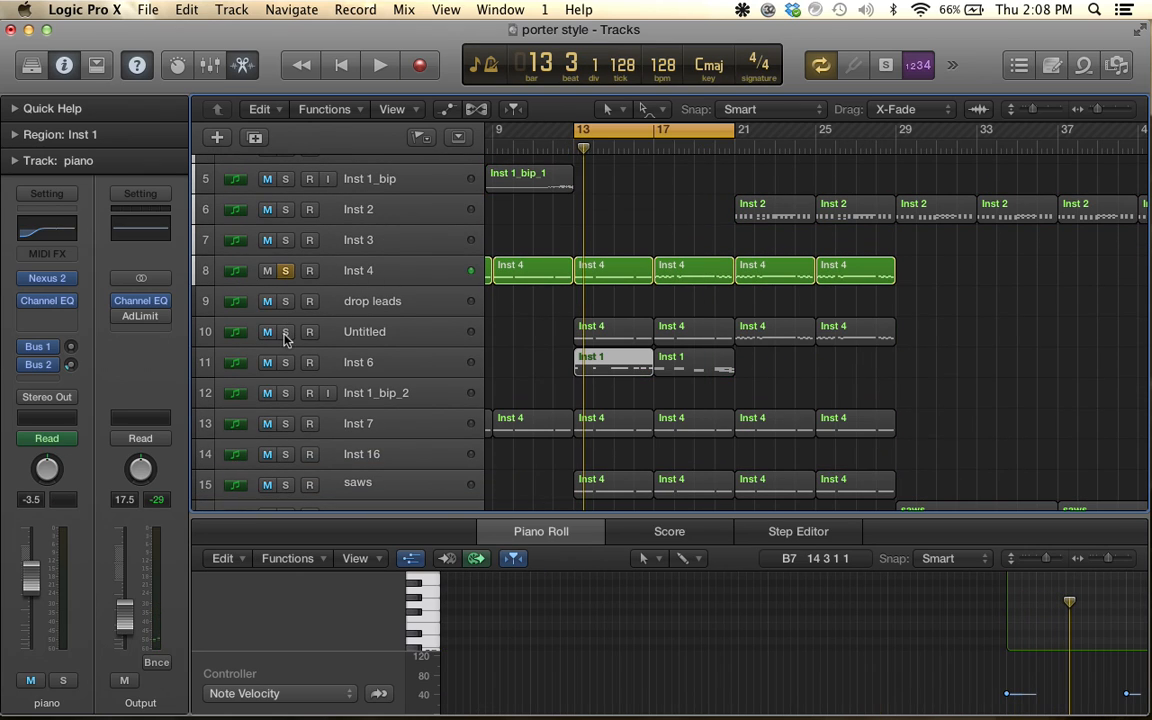
# Add the Untitled track to the solo group and play it together with Inst 4 from bar 13
pyautogui.click(285, 334)
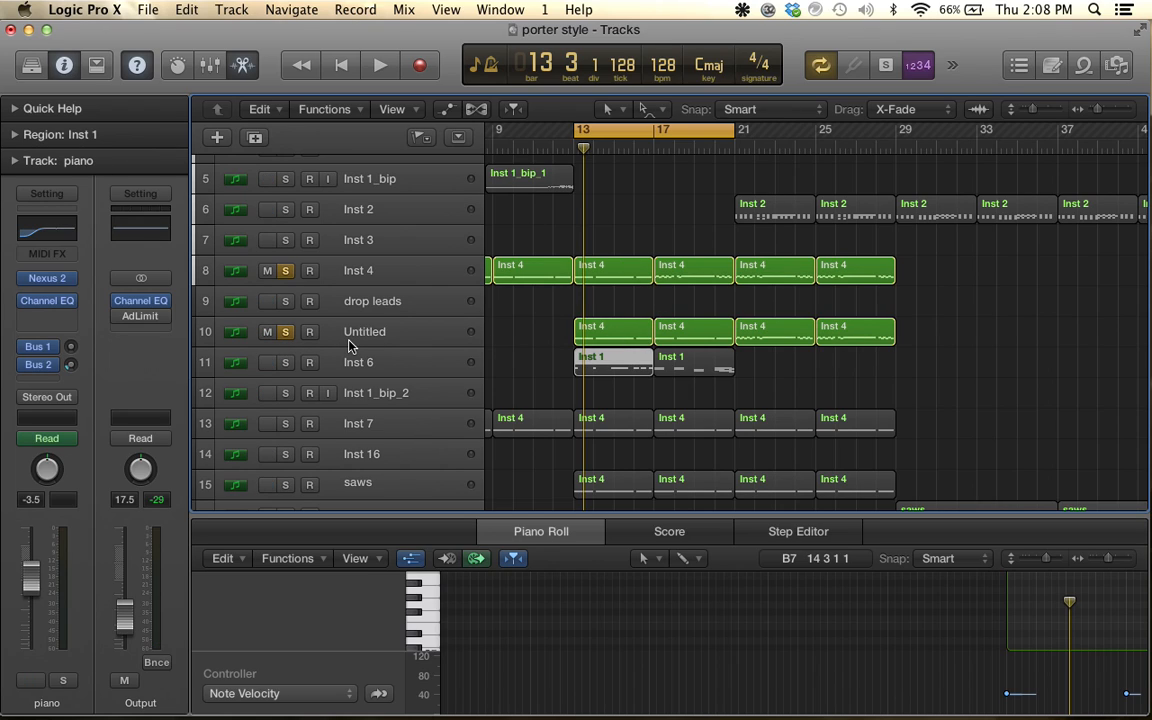
pyautogui.press('space')
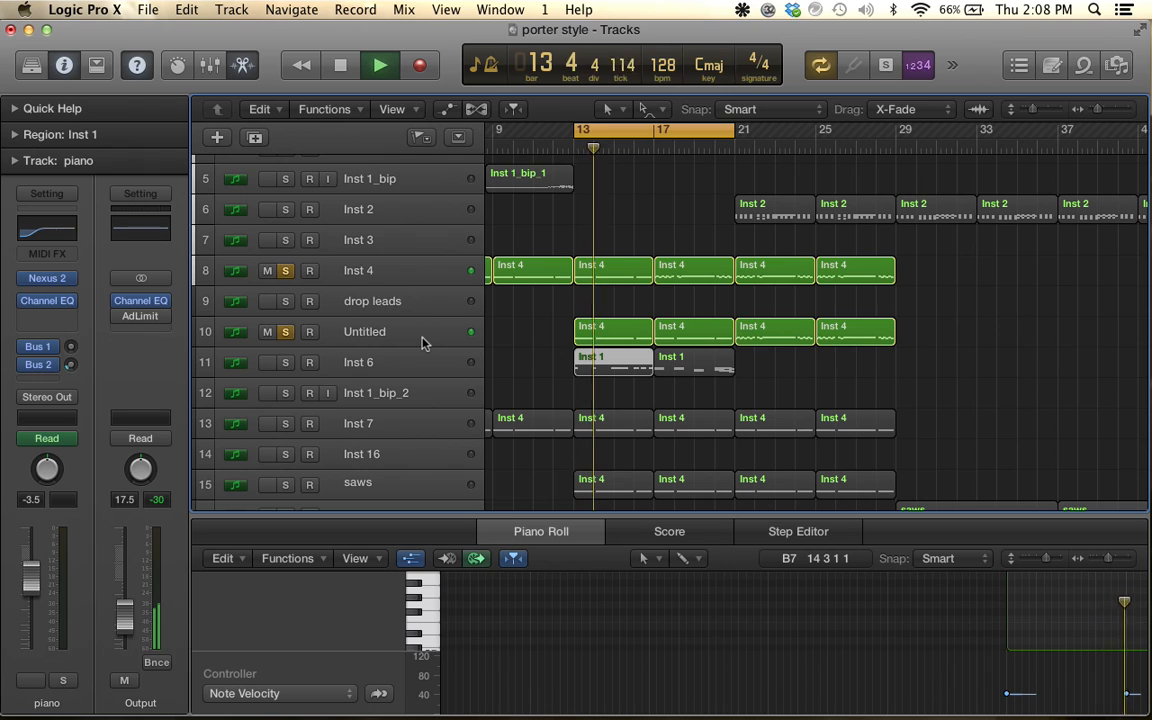
pyautogui.press('space')
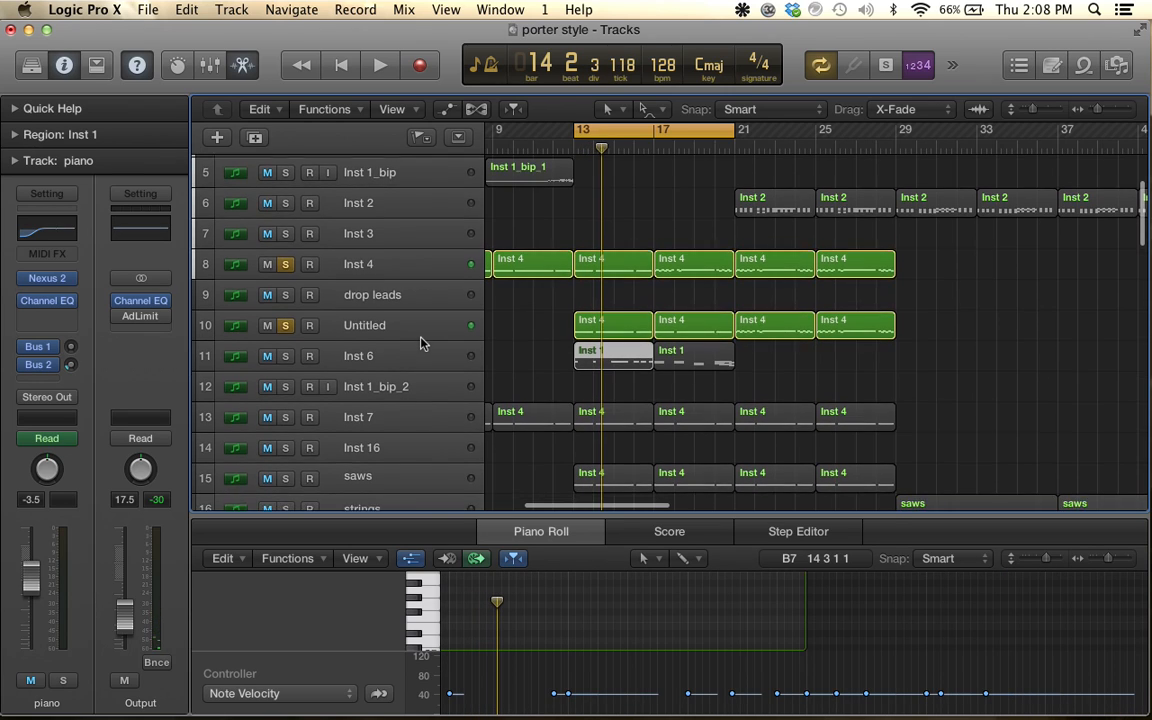
# Add the Inst 7 track to the solo group and play the three layers from bar 13
pyautogui.scroll(-2, 420, 343)
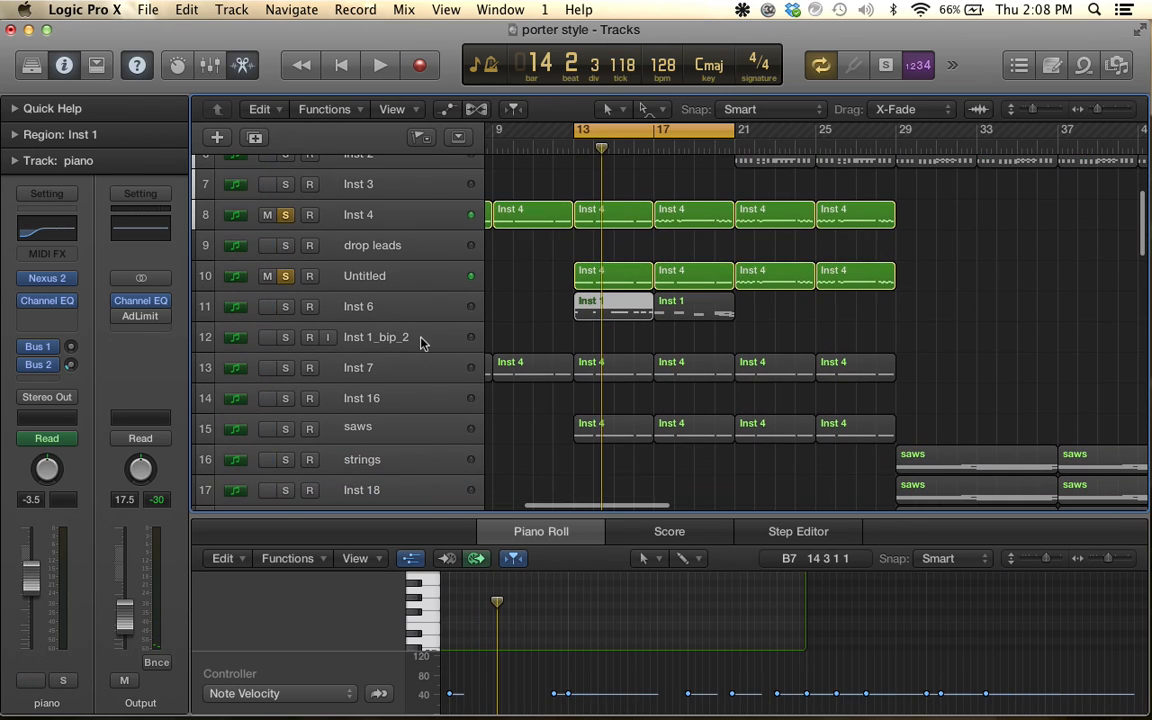
pyautogui.click(286, 368)
pyautogui.press('space')
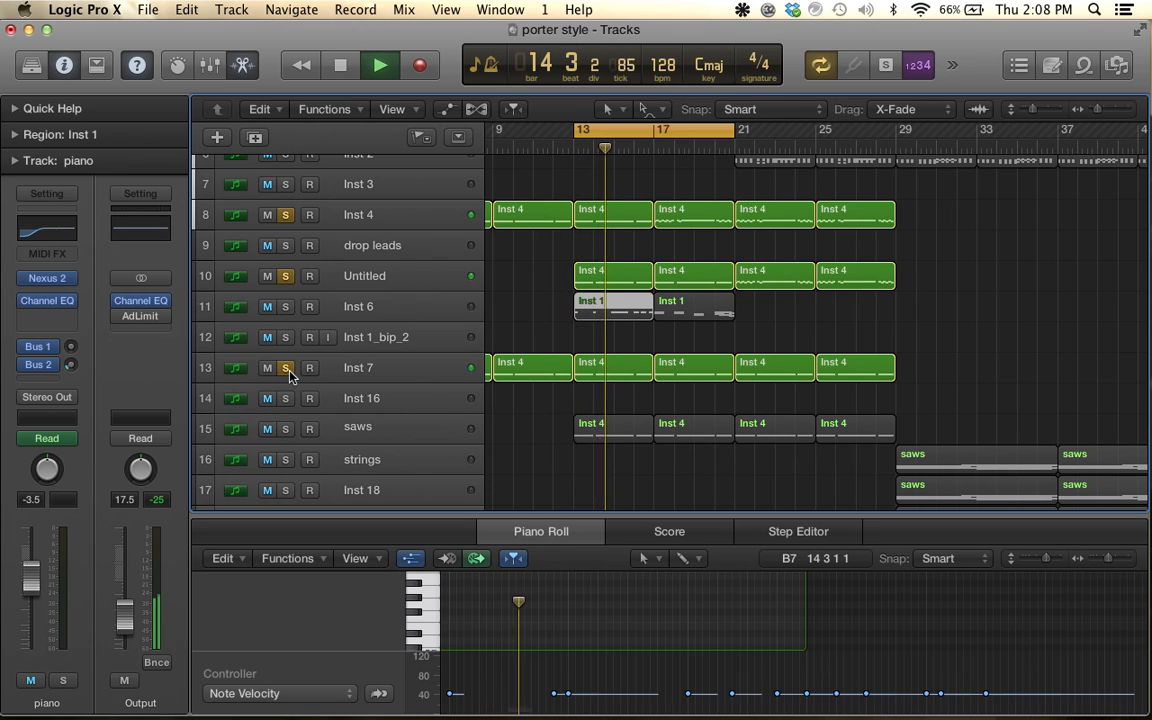
pyautogui.press('space')
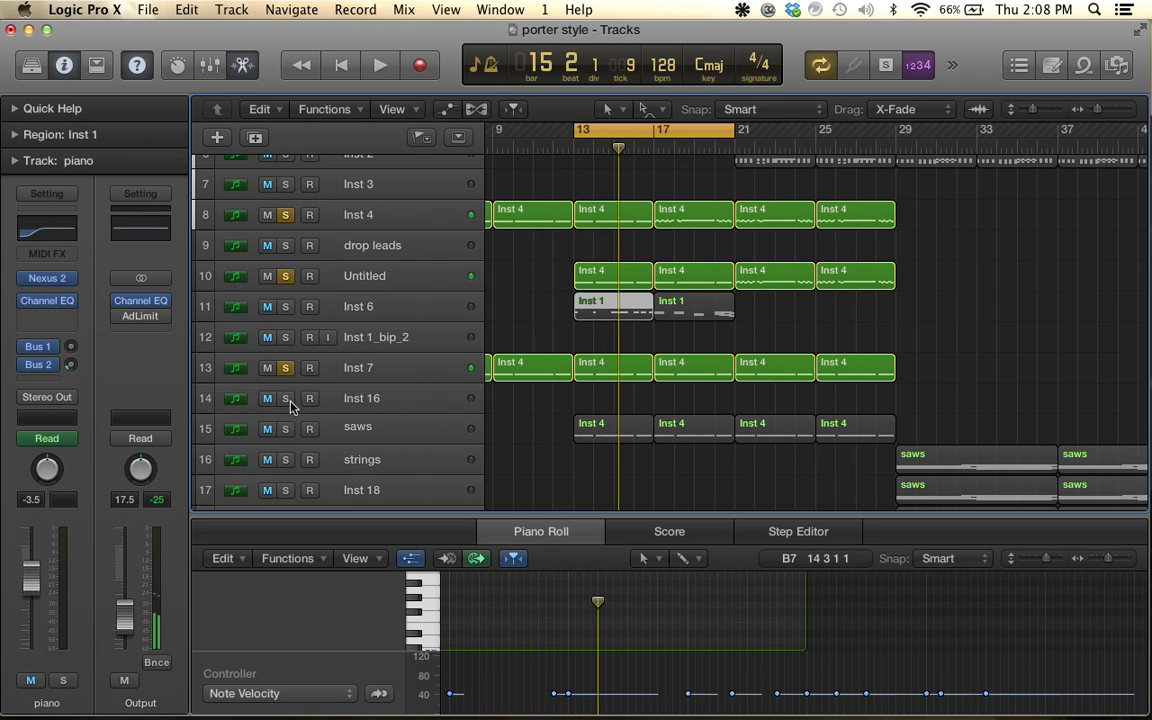
# Add the saws track to the solo group and play the four layers from bar 13 past bar 21 with the cycle turned off
pyautogui.click(286, 432)
pyautogui.press('space')
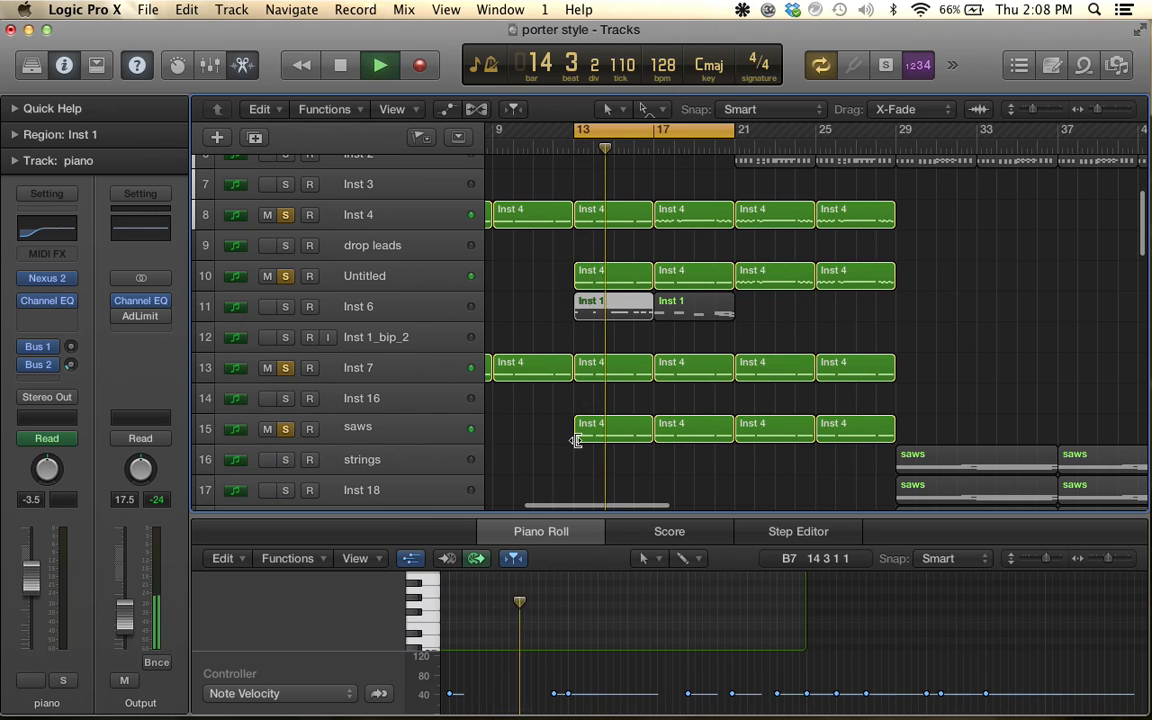
pyautogui.hscroll(1, 565, 447)
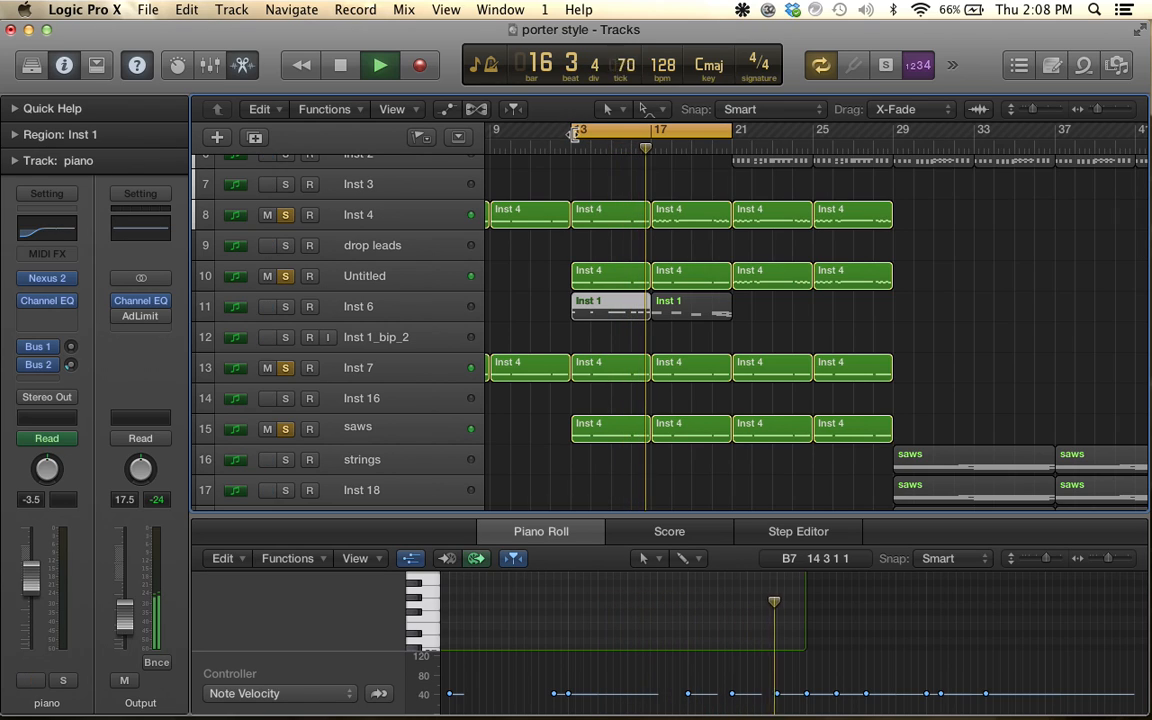
pyautogui.click(686, 130)
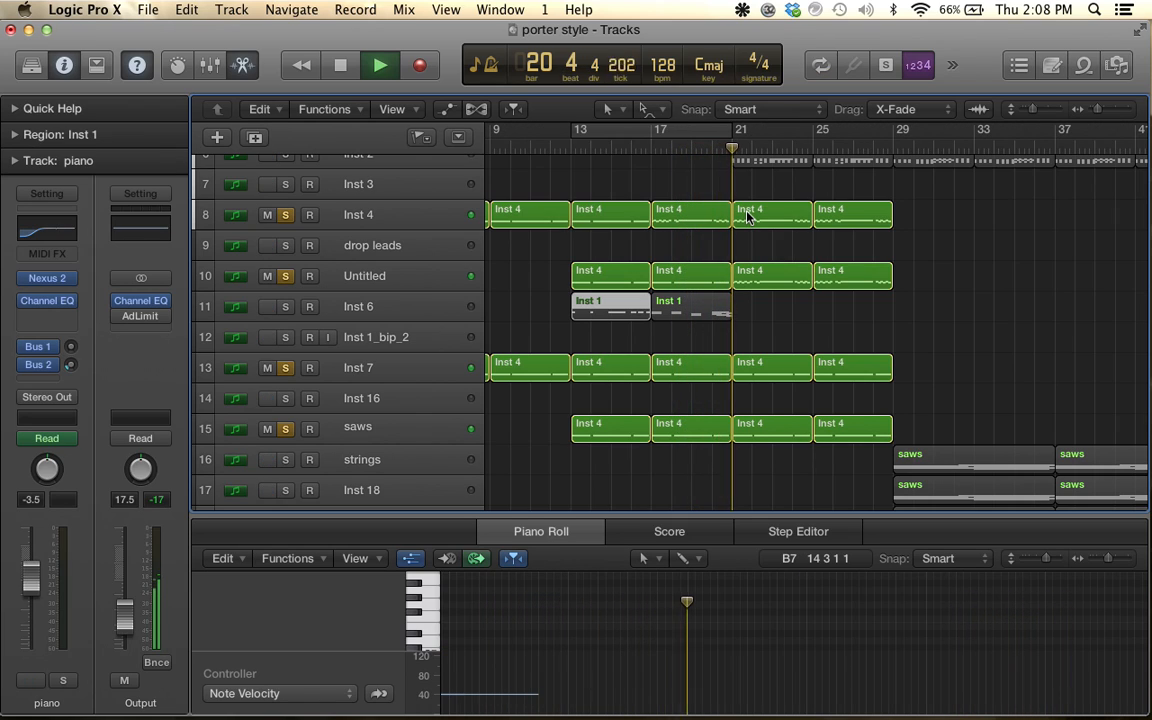
pyautogui.press('space')
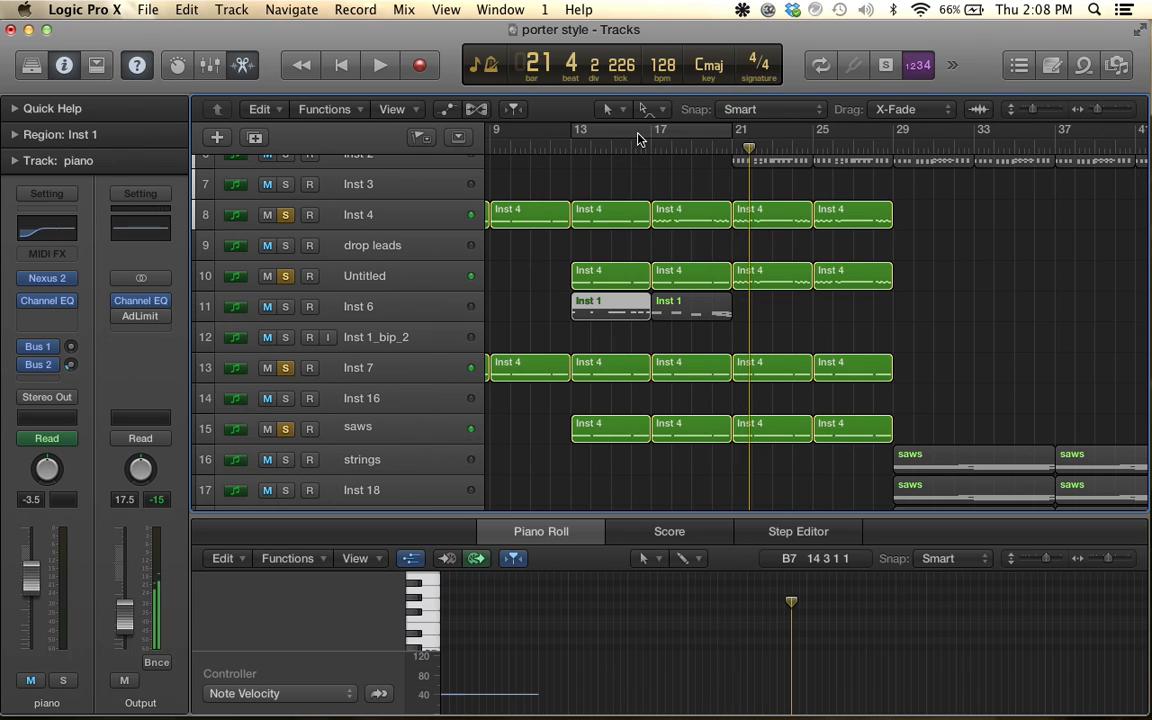
# Turn the bar 13–21 cycle back on, show the track automation, and examine the curves on the Inst 7 and saws tracks
pyautogui.click(708, 130)
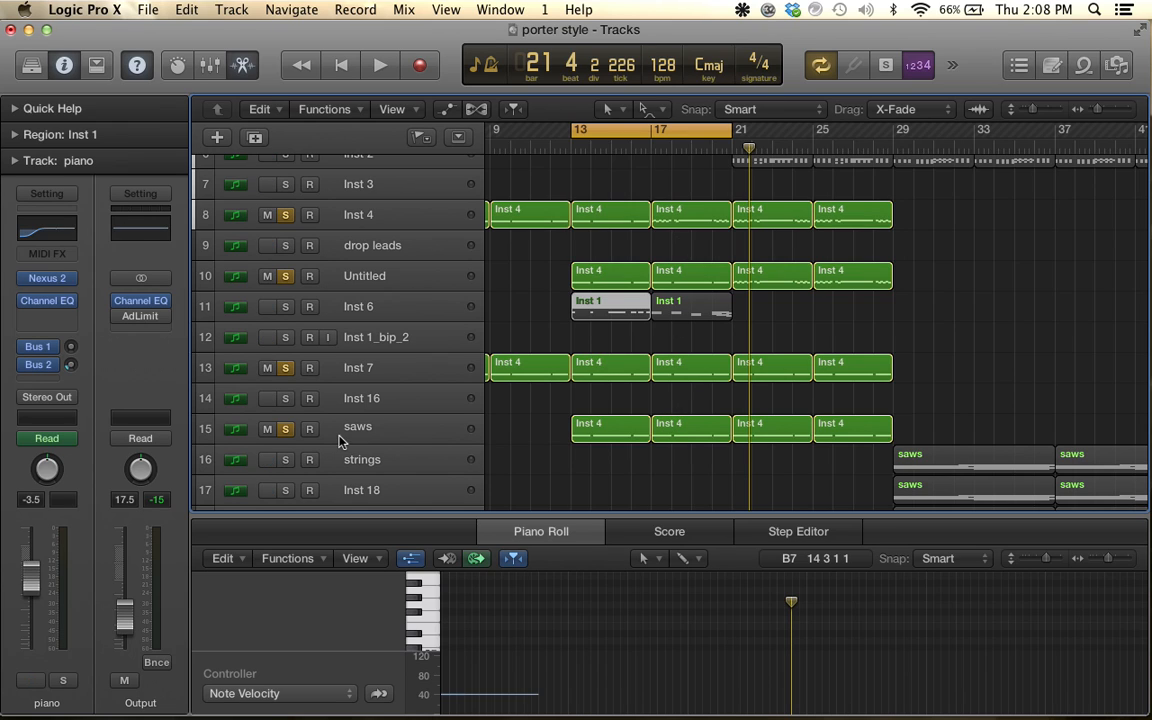
pyautogui.click(447, 110)
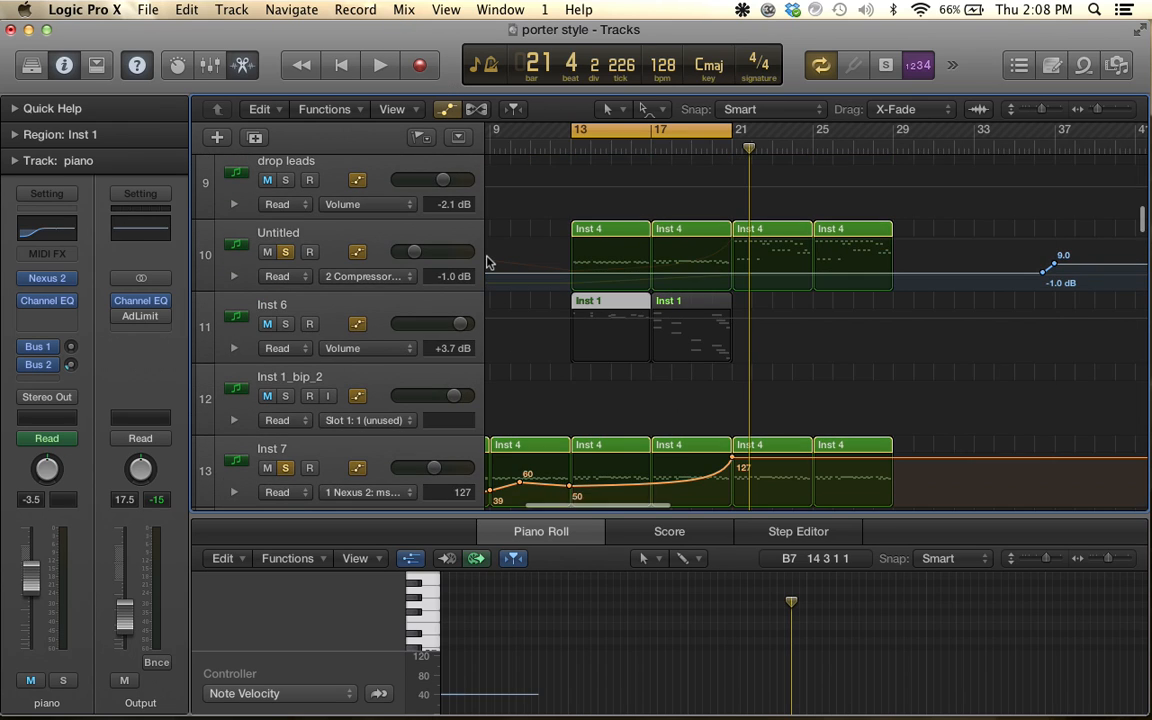
pyautogui.scroll(-3, 490, 262)
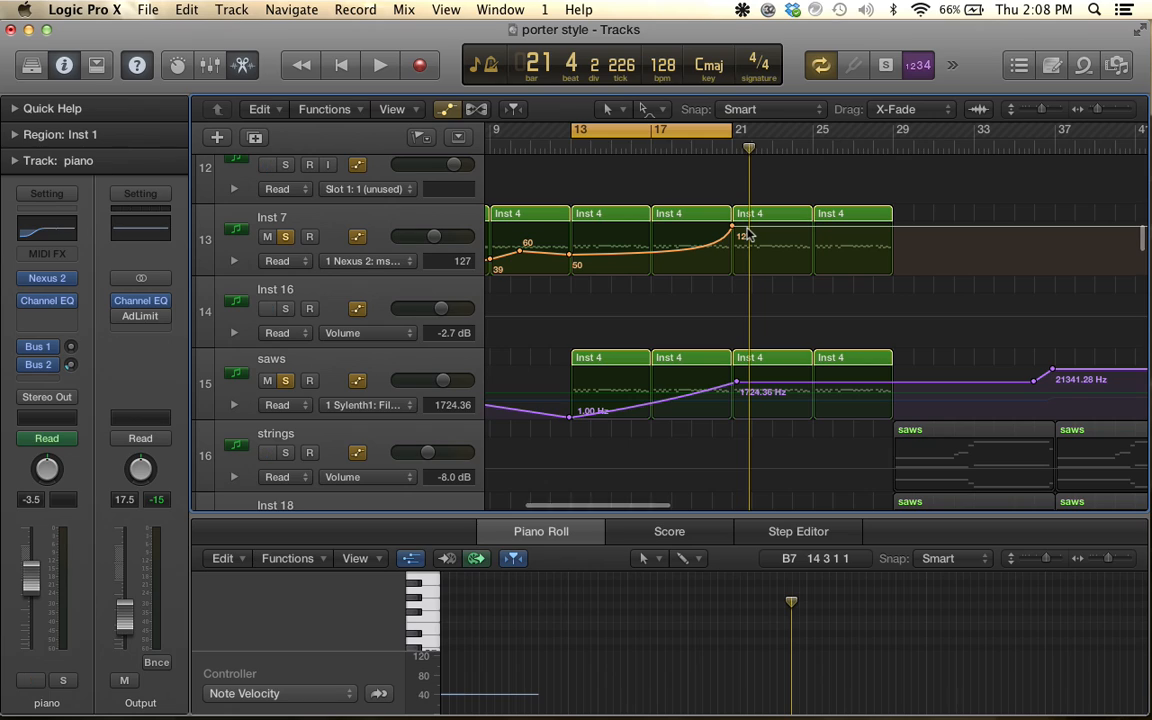
# Select the saws track and take Inst 7, Untitled and Inst 4 out of the solo group, leaving only saws soloed
pyautogui.click(342, 342)
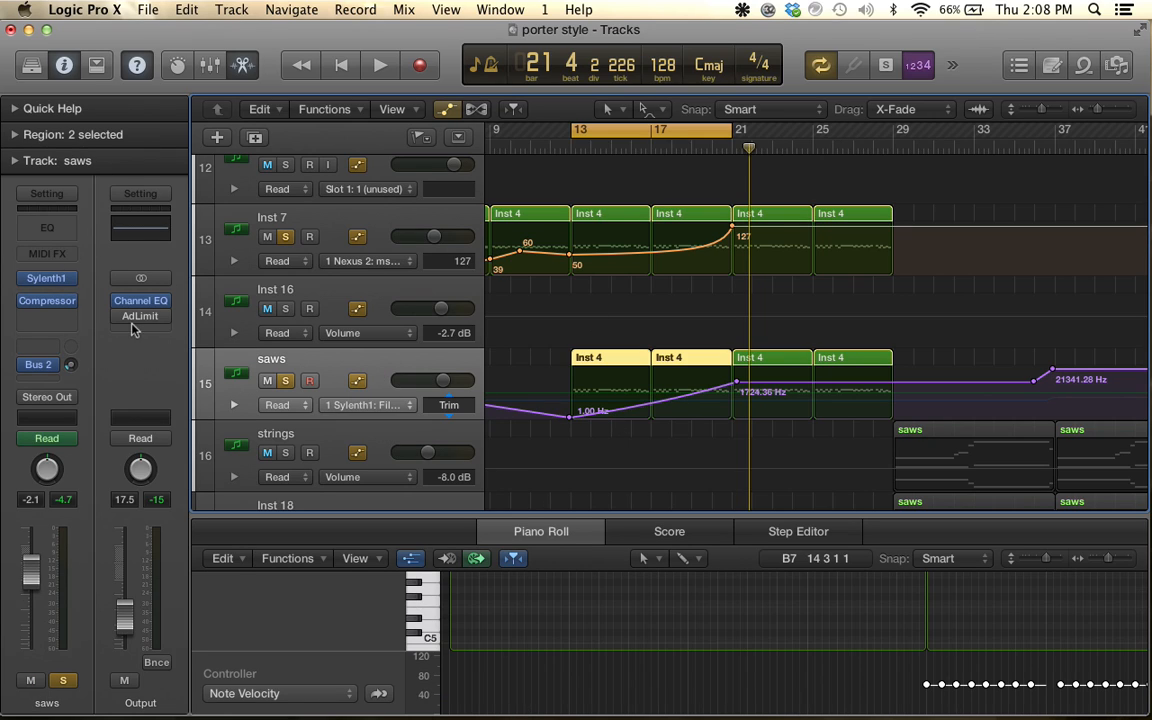
pyautogui.scroll(4, 287, 245)
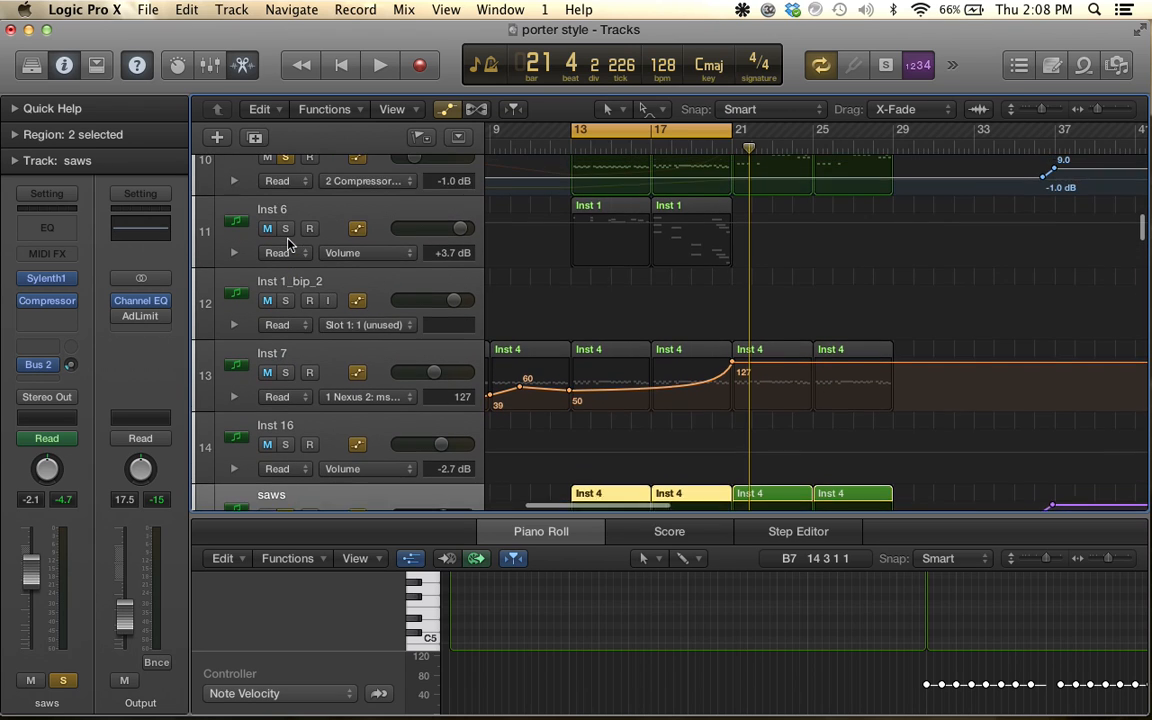
pyautogui.scroll(3, 283, 284)
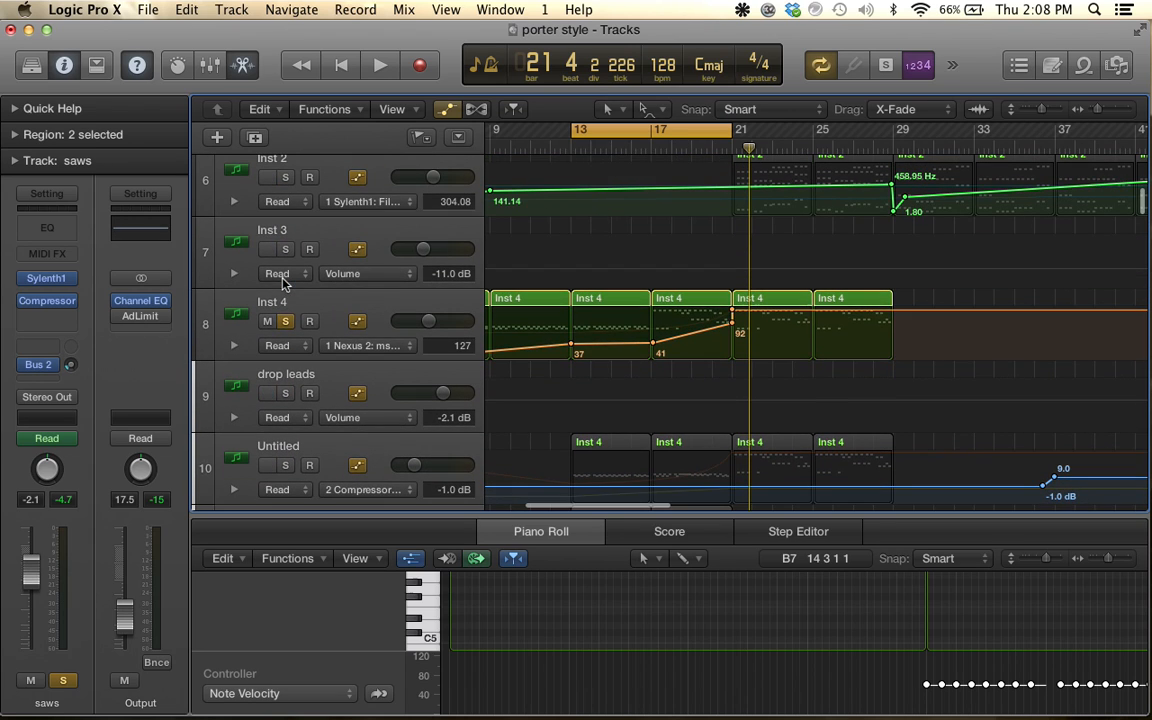
pyautogui.scroll(5, 286, 326)
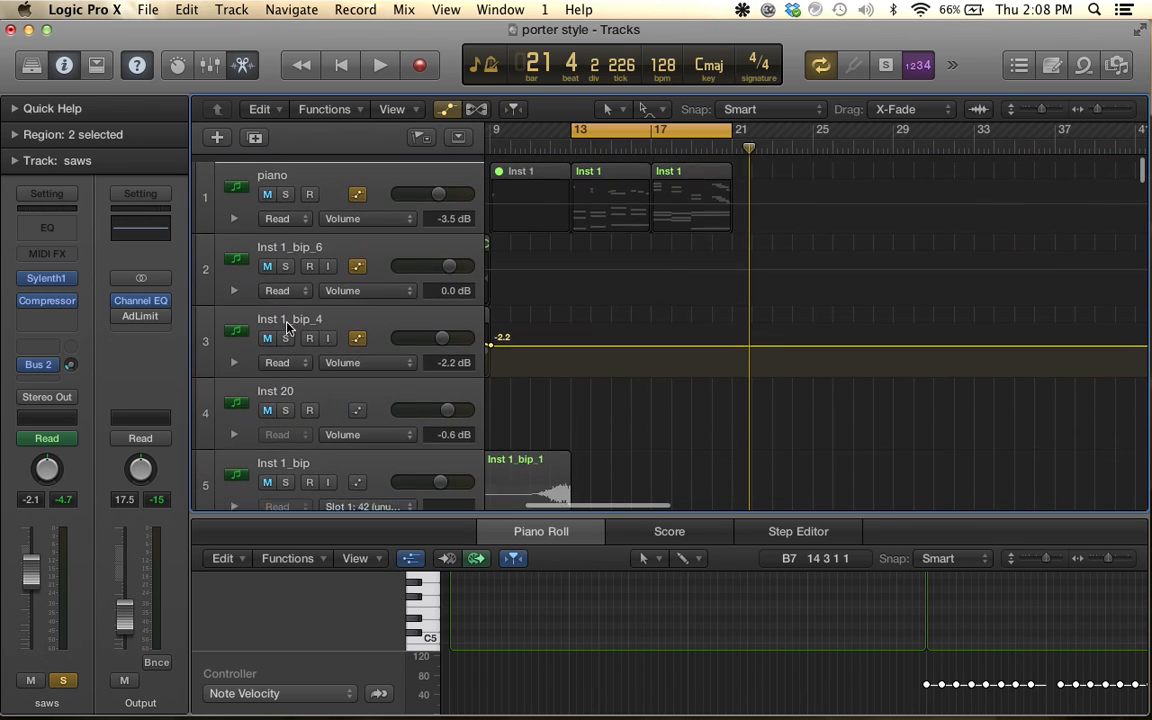
pyautogui.scroll(-9, 288, 327)
pyautogui.scroll(-5, 287, 327)
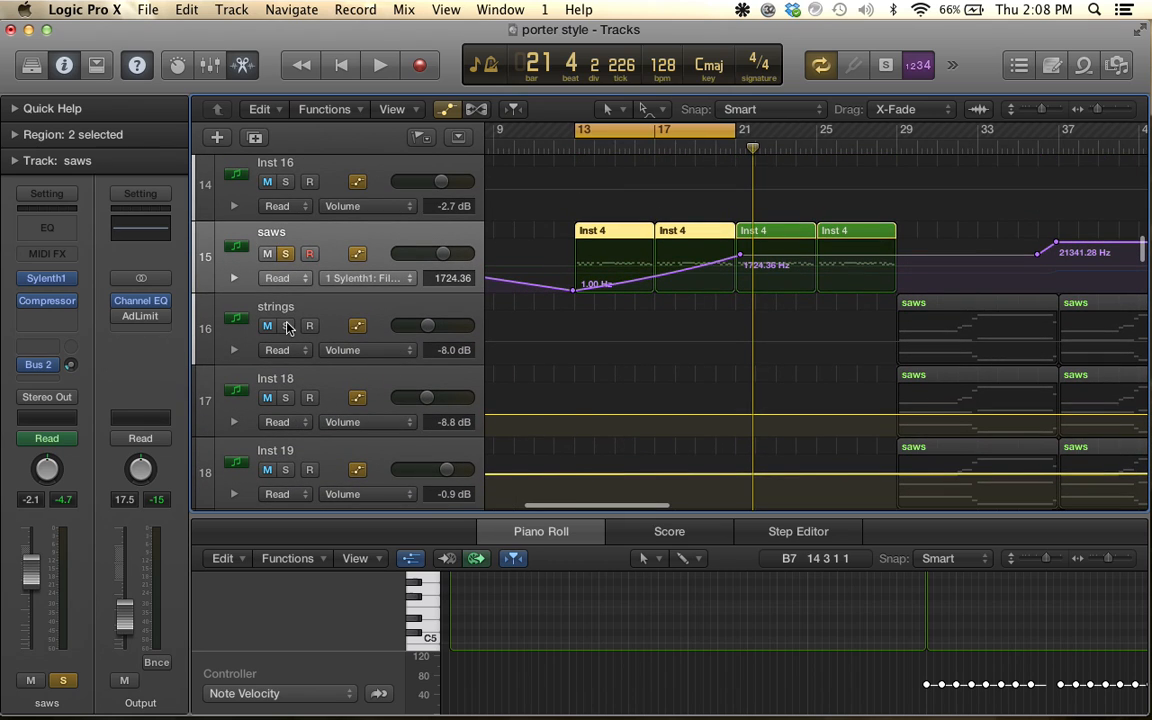
# Set the cycle range to about bars 17–23 and play the soloed saws track
pyautogui.press('space')
pyautogui.moveTo(578, 130); pyautogui.dragTo(661, 132)
pyautogui.moveTo(736, 130); pyautogui.dragTo(776, 131)
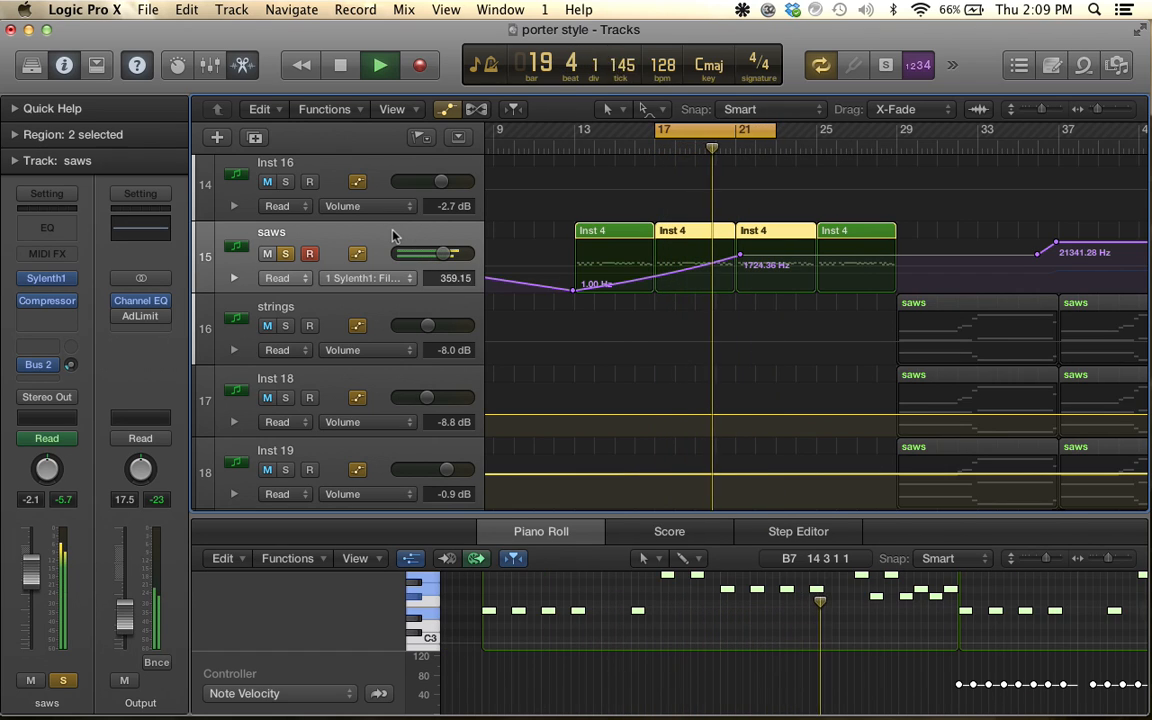
pyautogui.press('space')
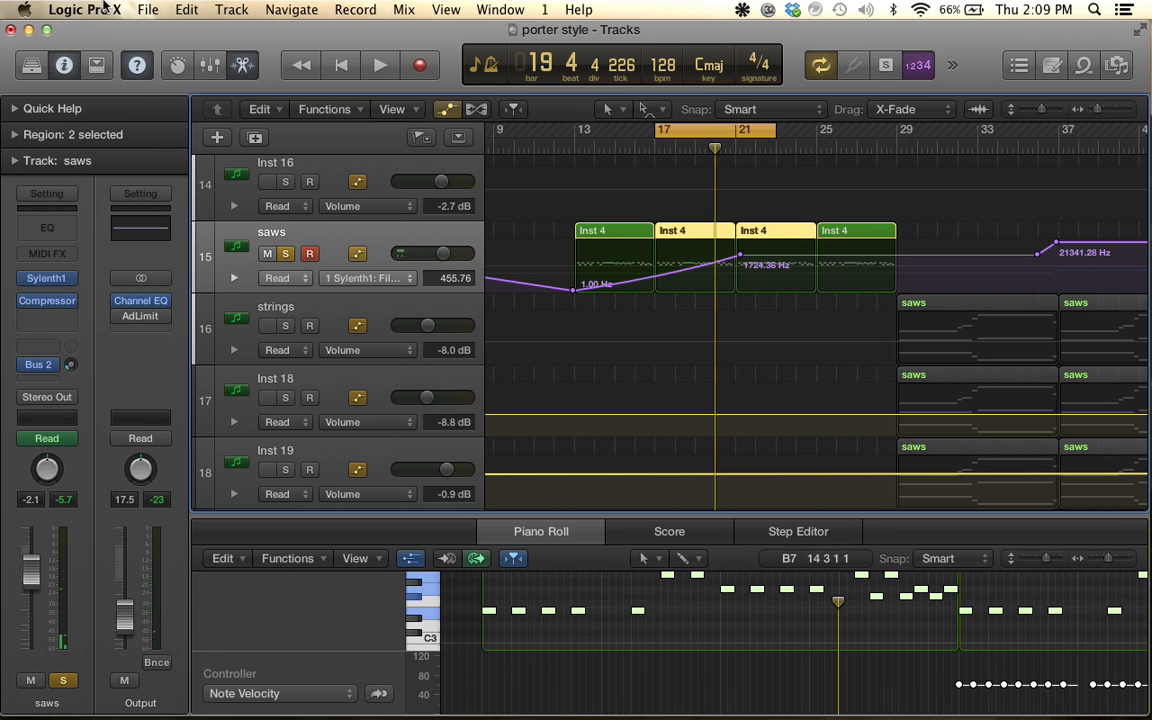
# Set the I/O buffer size to 512 samples in the audio preferences
pyautogui.click(105, 8)
pyautogui.moveTo(126, 59)
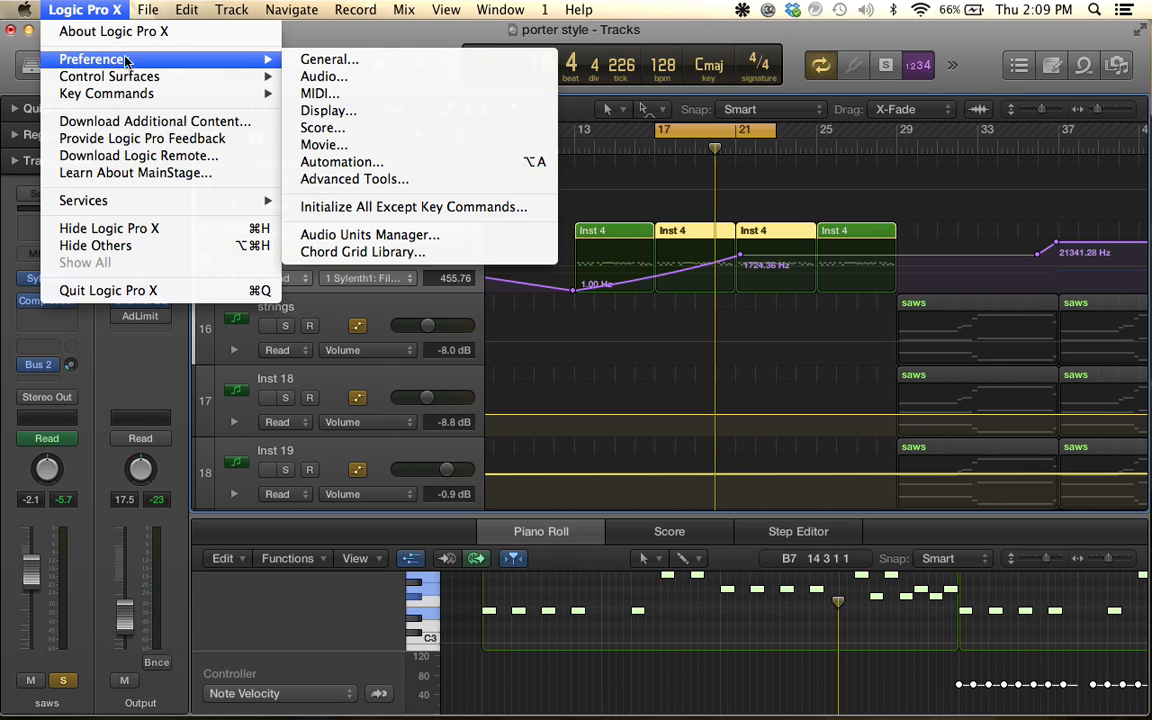
pyautogui.click(322, 77)
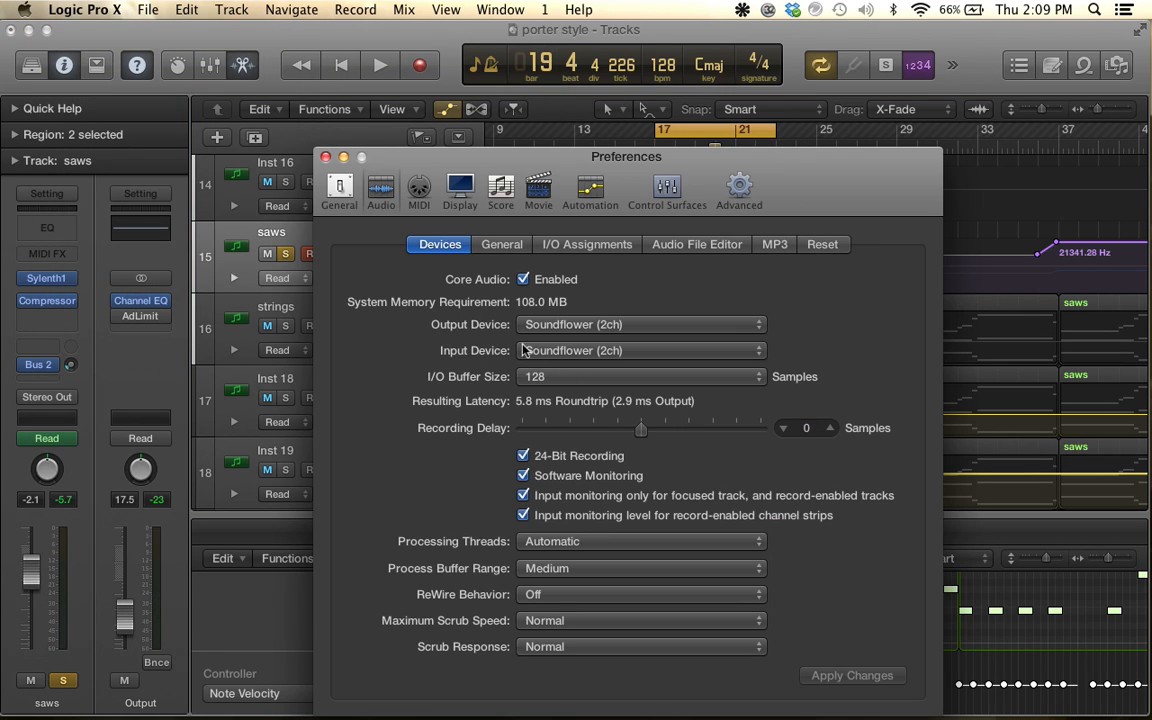
pyautogui.click(545, 380)
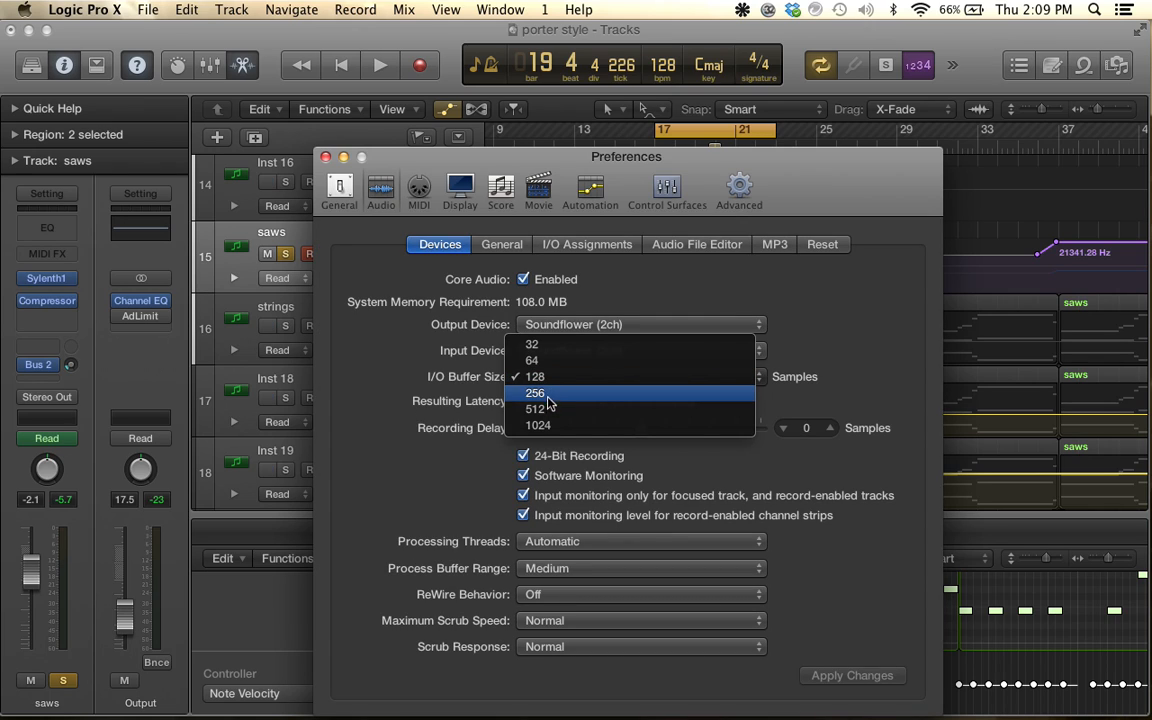
pyautogui.click(545, 409)
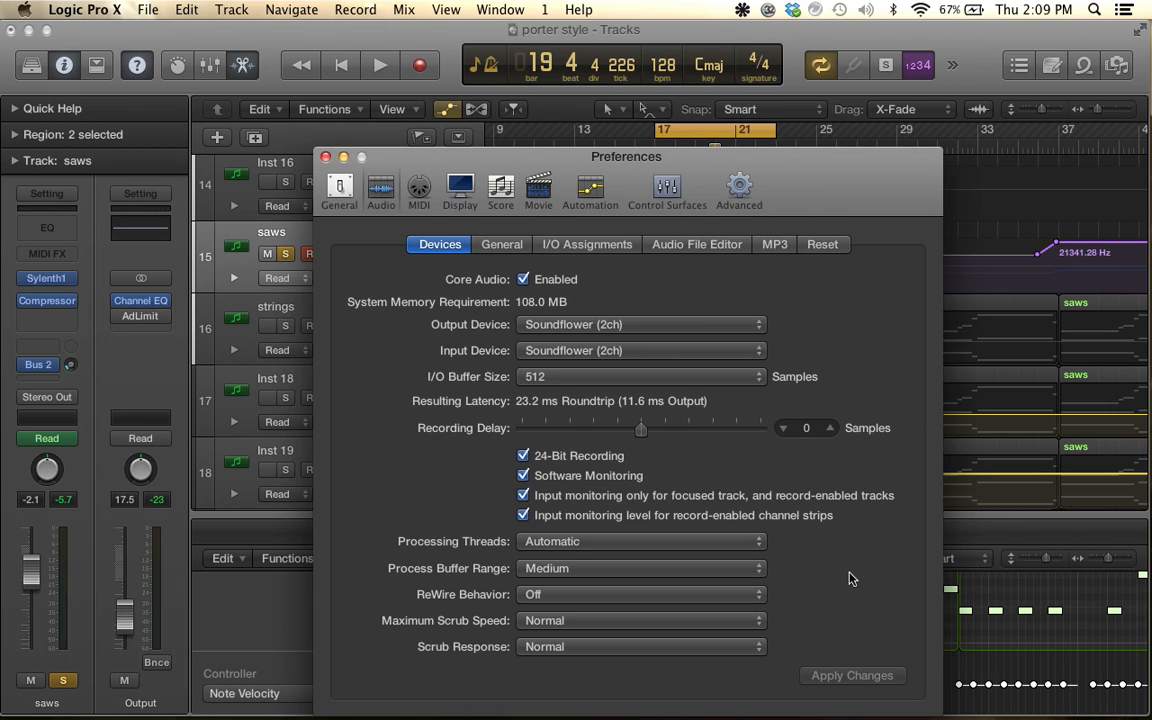
pyautogui.click(325, 158)
# Extend the cycle's end to bar 25 and play the saws track while examining its Sylenth1 filter cutoff settings
pyautogui.press('space')
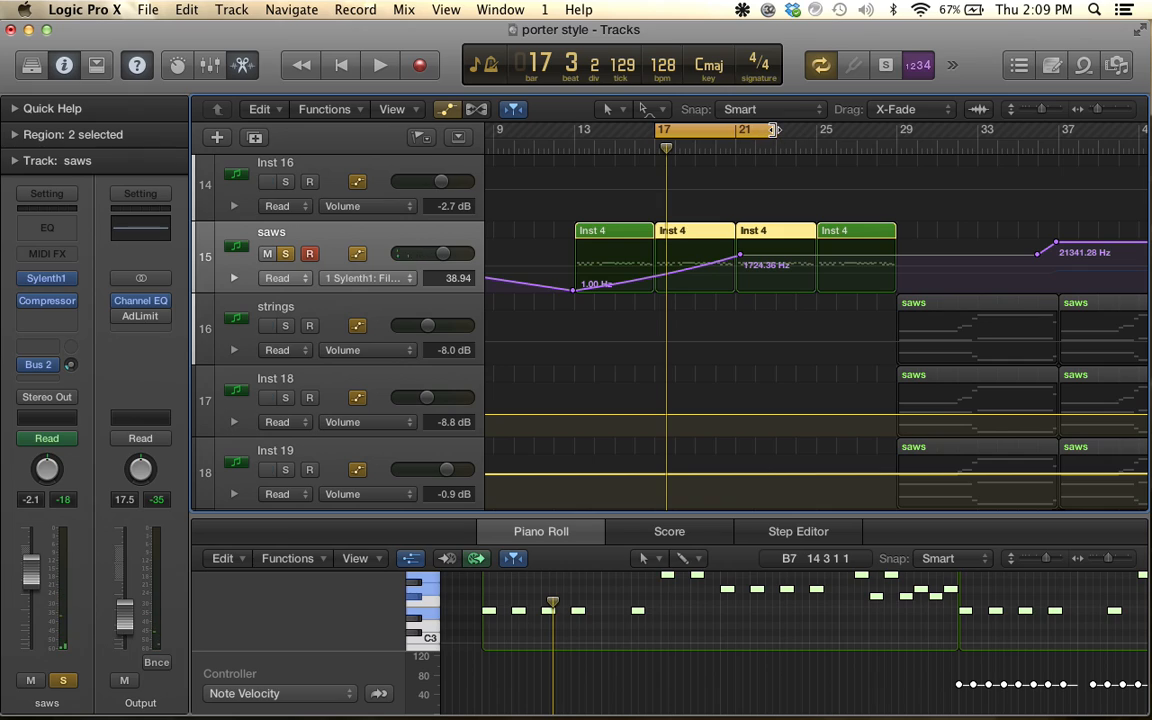
pyautogui.moveTo(773, 130); pyautogui.dragTo(816, 130)
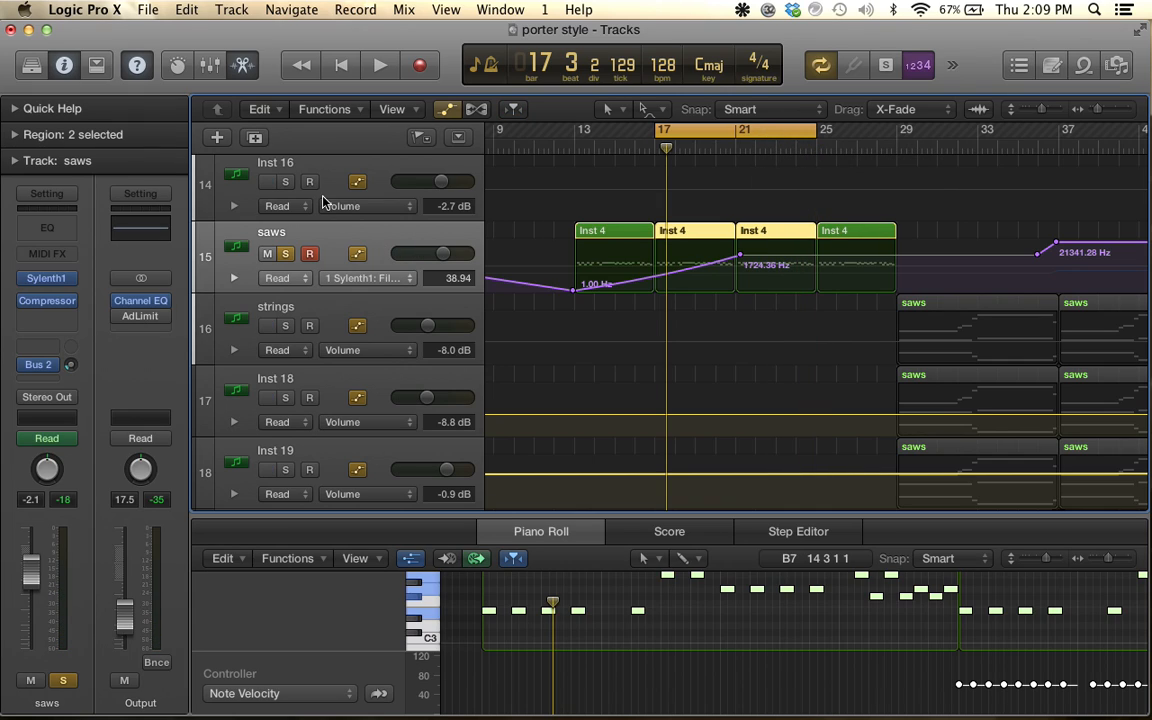
pyautogui.click(50, 279)
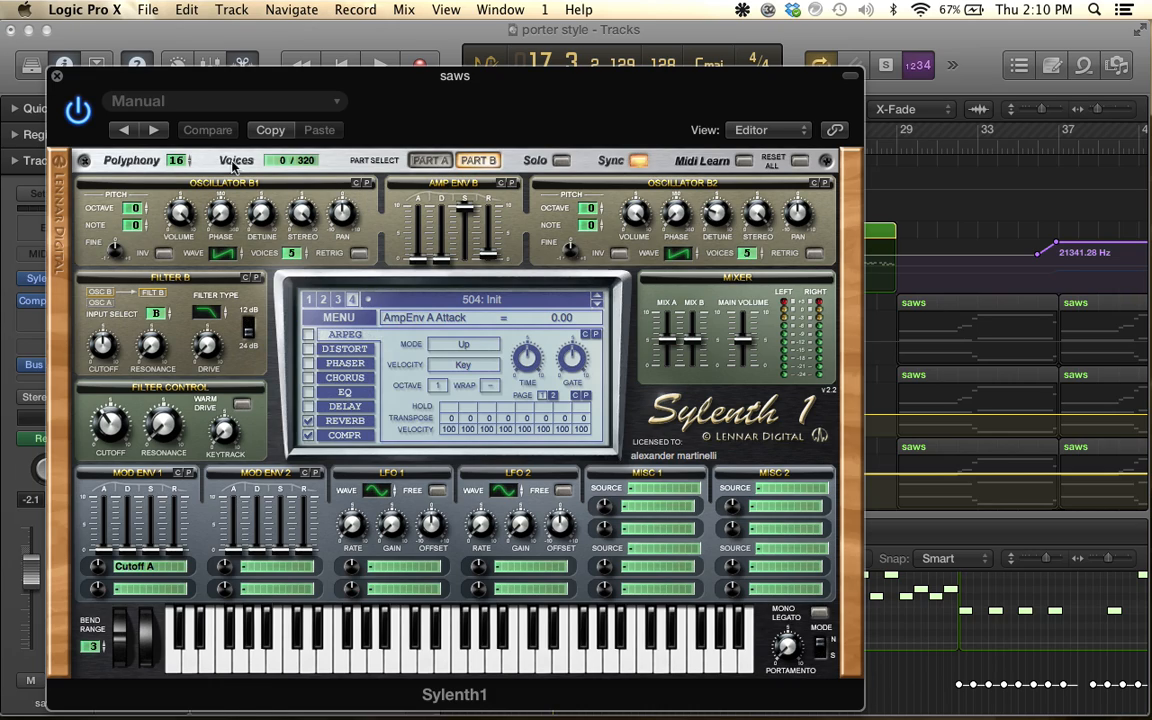
pyautogui.press('space')
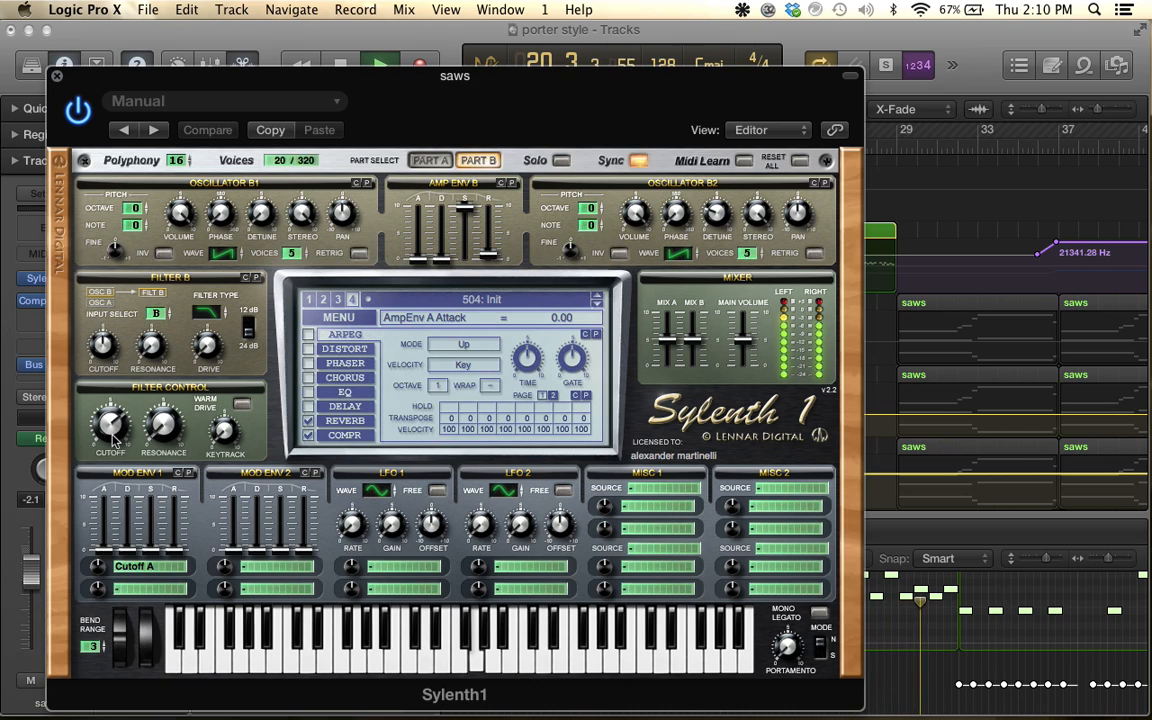
pyautogui.press('space')
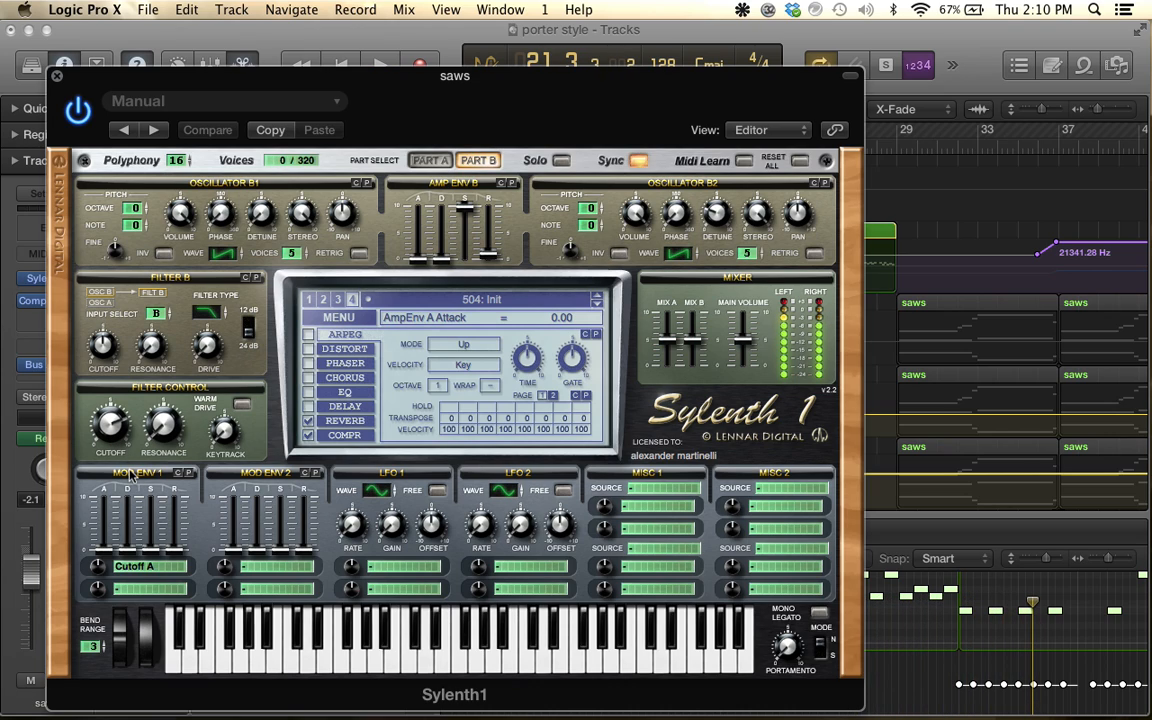
pyautogui.click(57, 74)
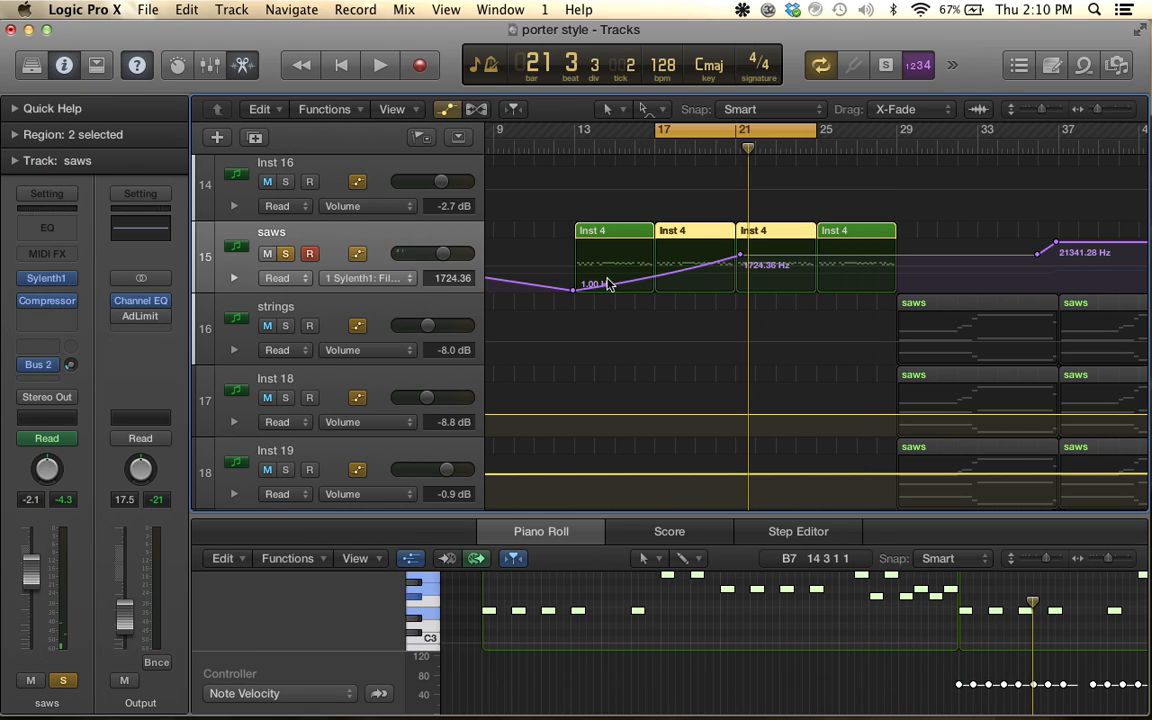
# Choose Sylenth1's Filter A Cutoff as the automation parameter displayed on the saws track and play it from bar 17
pyautogui.click(383, 279)
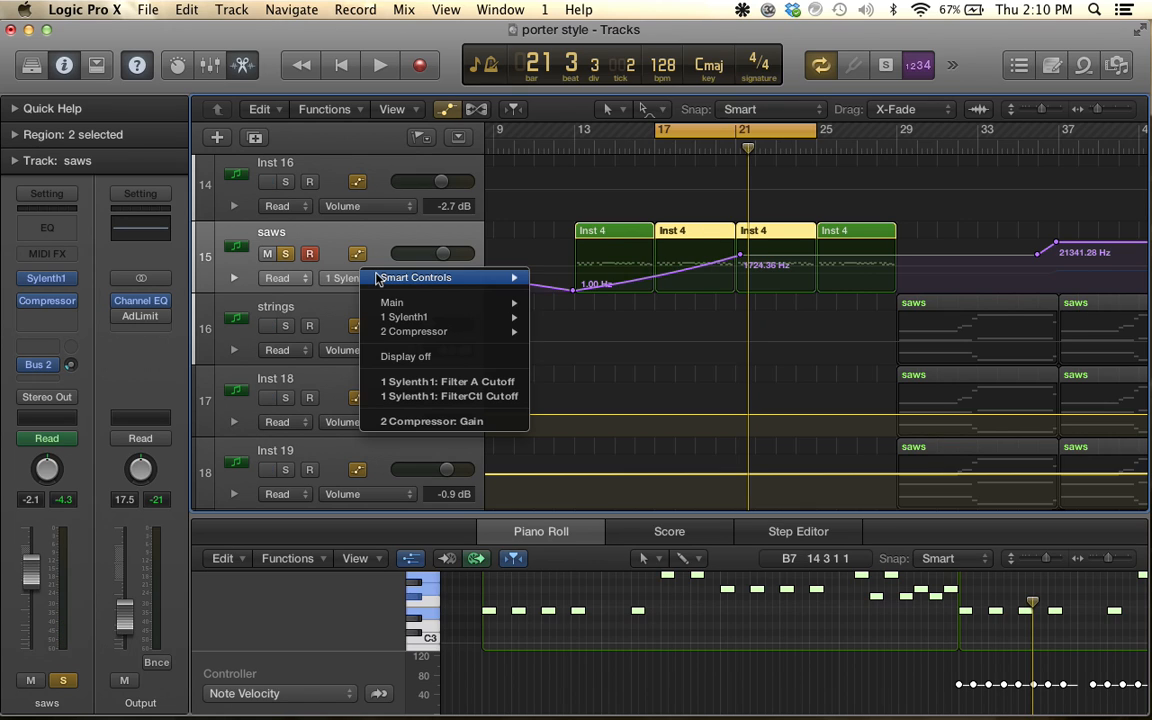
pyautogui.moveTo(400, 318)
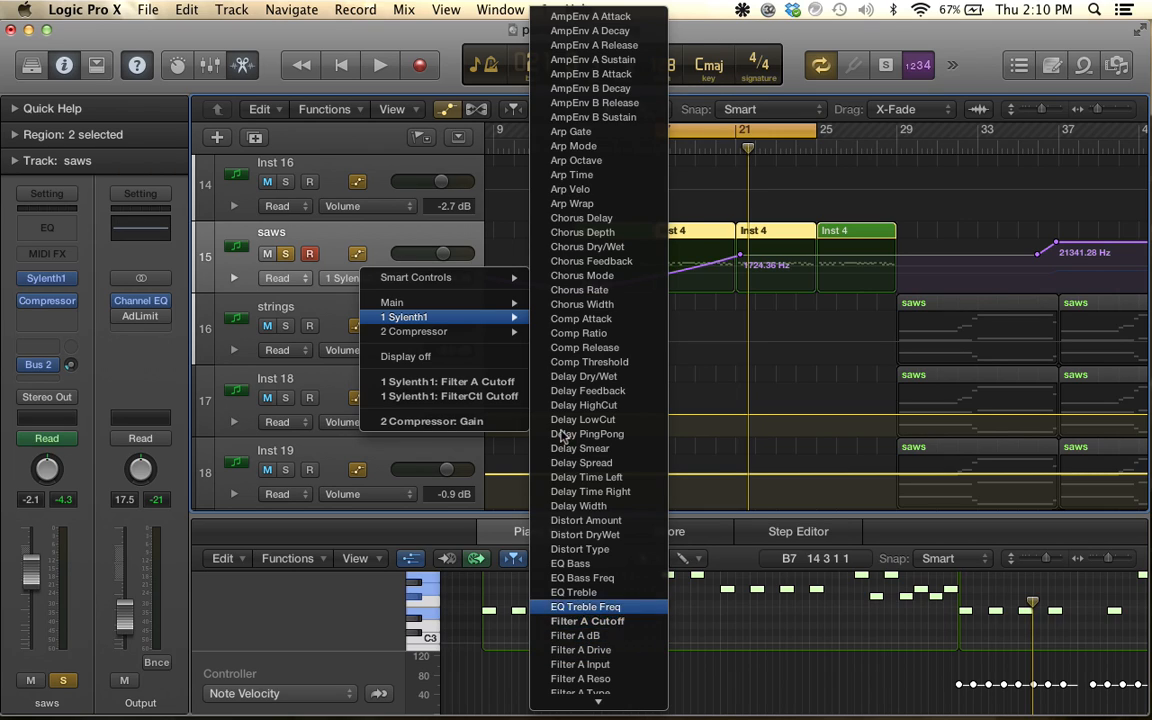
pyautogui.click(627, 622)
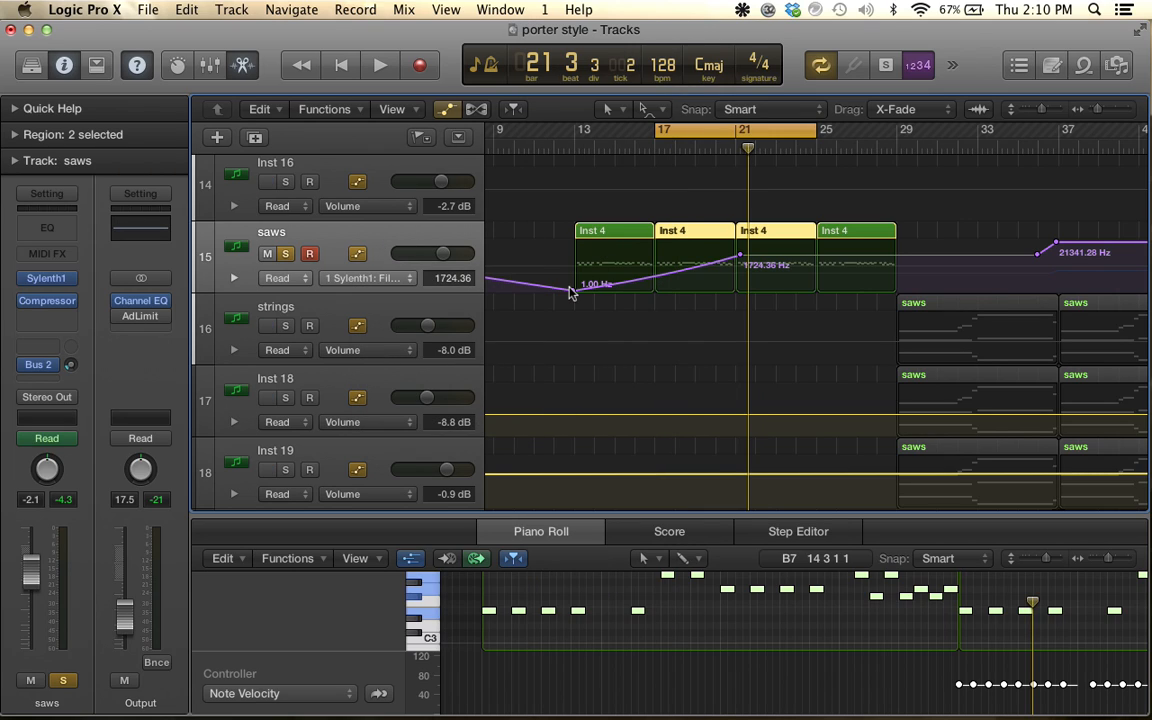
pyautogui.press('space')
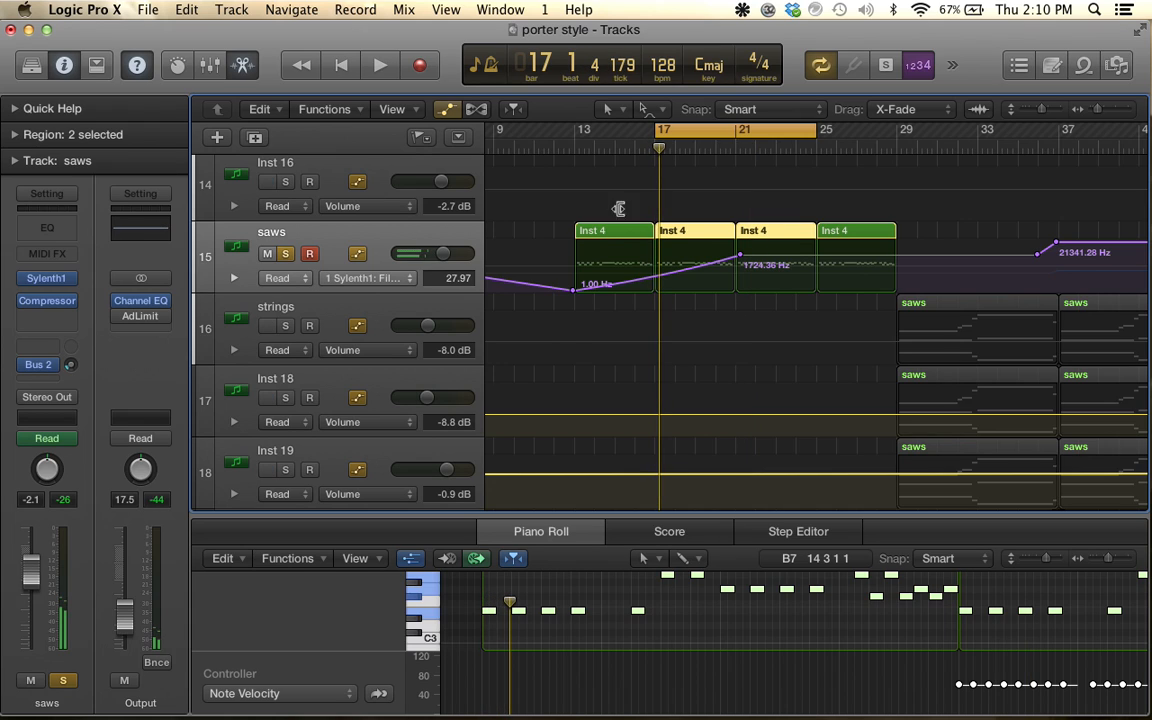
# Take the saws track out of solo and hide the track automation
pyautogui.click(286, 255)
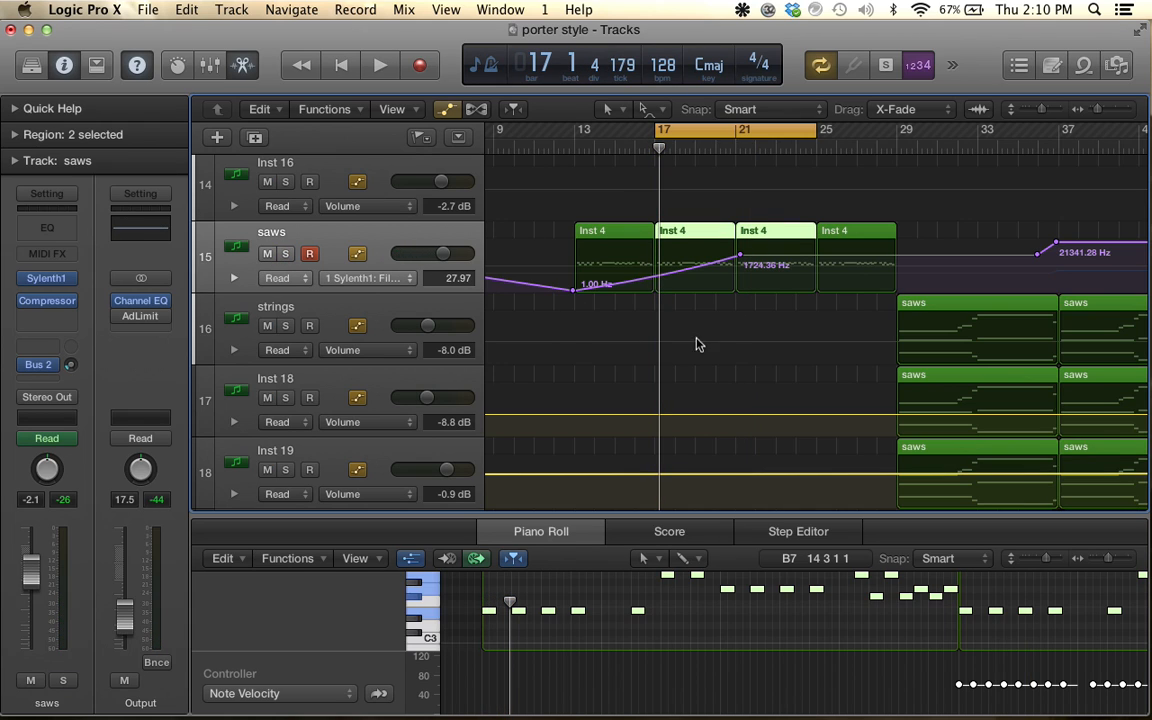
pyautogui.click(448, 109)
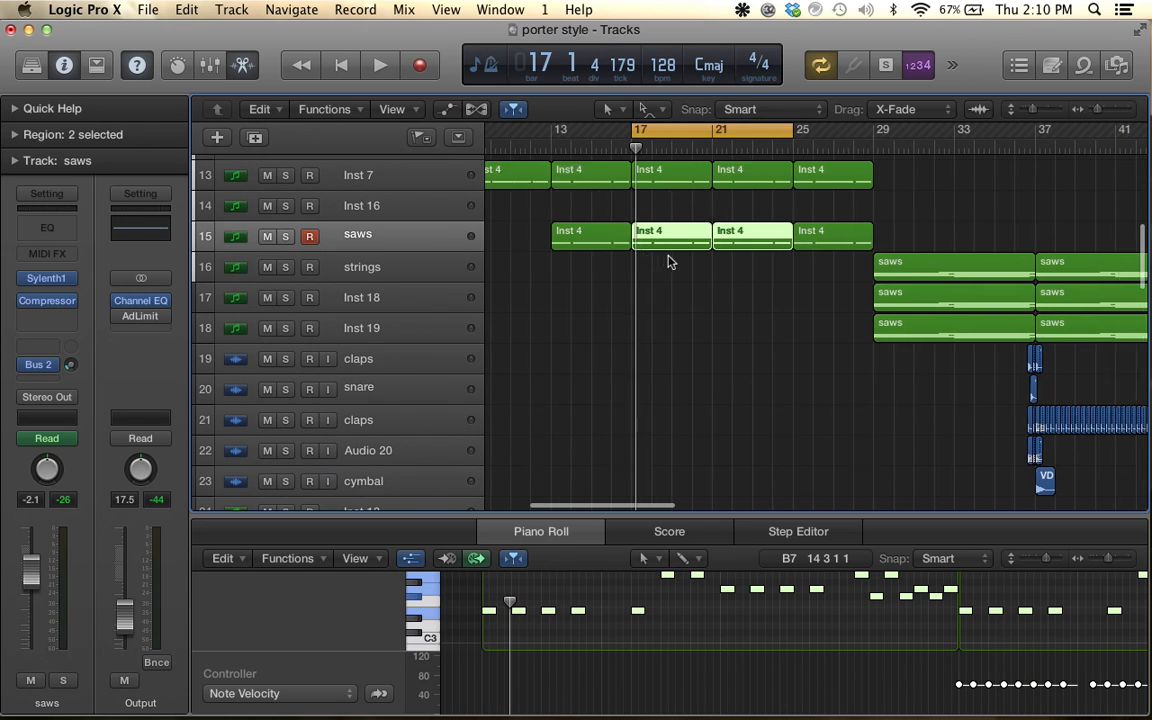
# Shrink the track heights so more tracks fit on screen and play the full mix from bar 17
pyautogui.scroll(5, 668, 257)
pyautogui.hscroll(3, 668, 257)
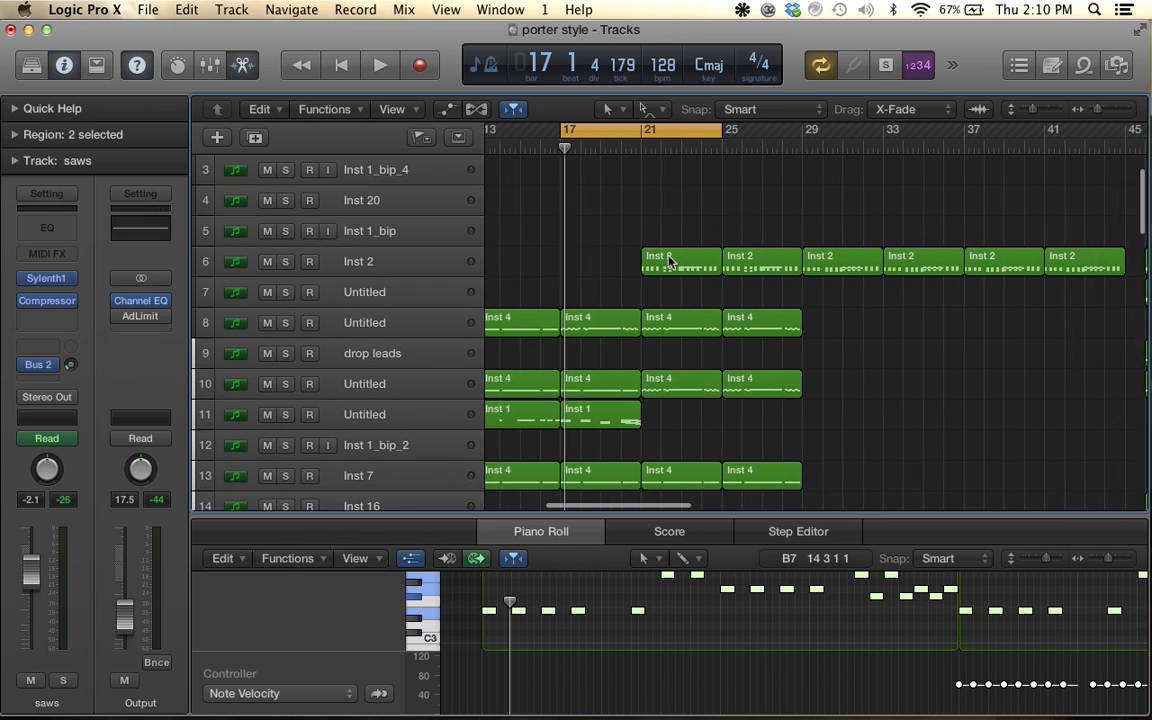
pyautogui.scroll(-10, 668, 257)
pyautogui.hscroll(-3, 670, 260)
pyautogui.scroll(-2, 670, 260)
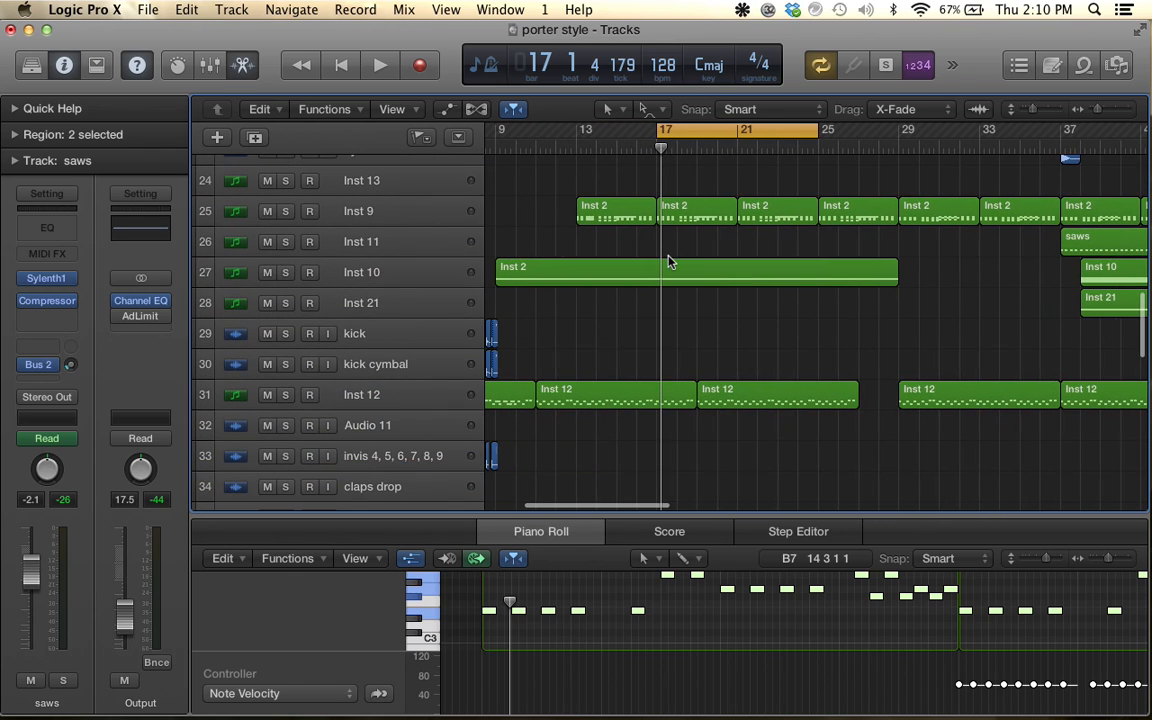
pyautogui.scroll(4, 670, 260)
pyautogui.scroll(-5, 670, 262)
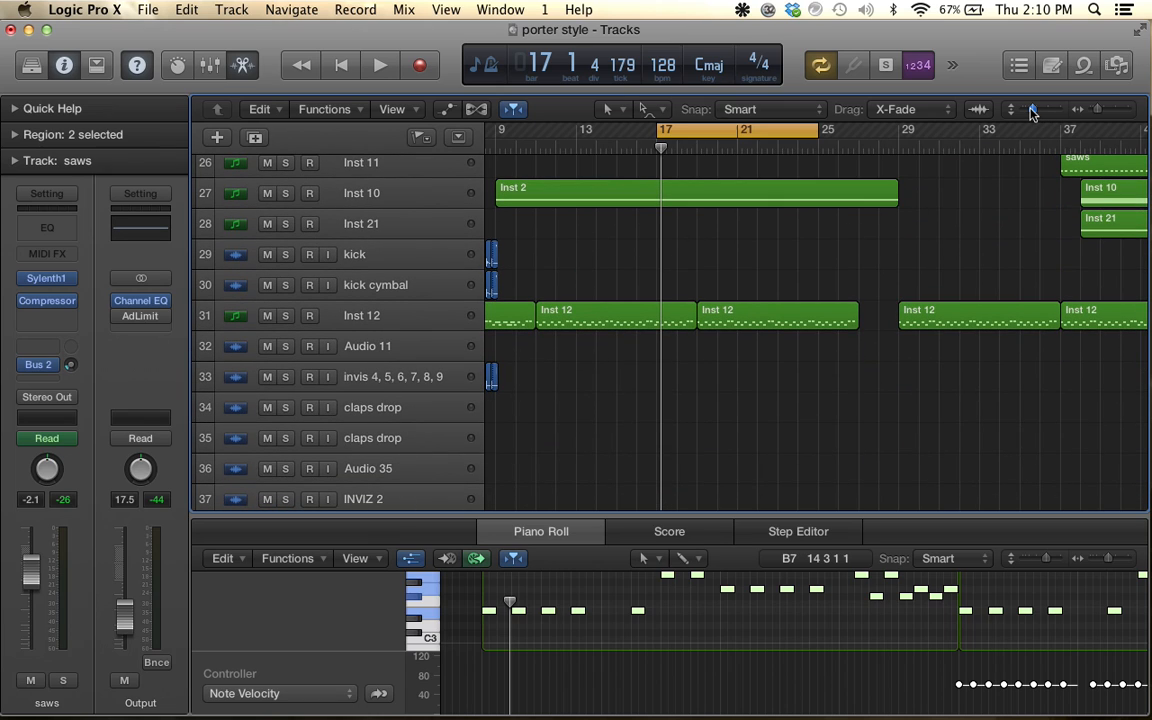
pyautogui.moveTo(1031, 109); pyautogui.dragTo(1020, 116)
pyautogui.scroll(8, 889, 210)
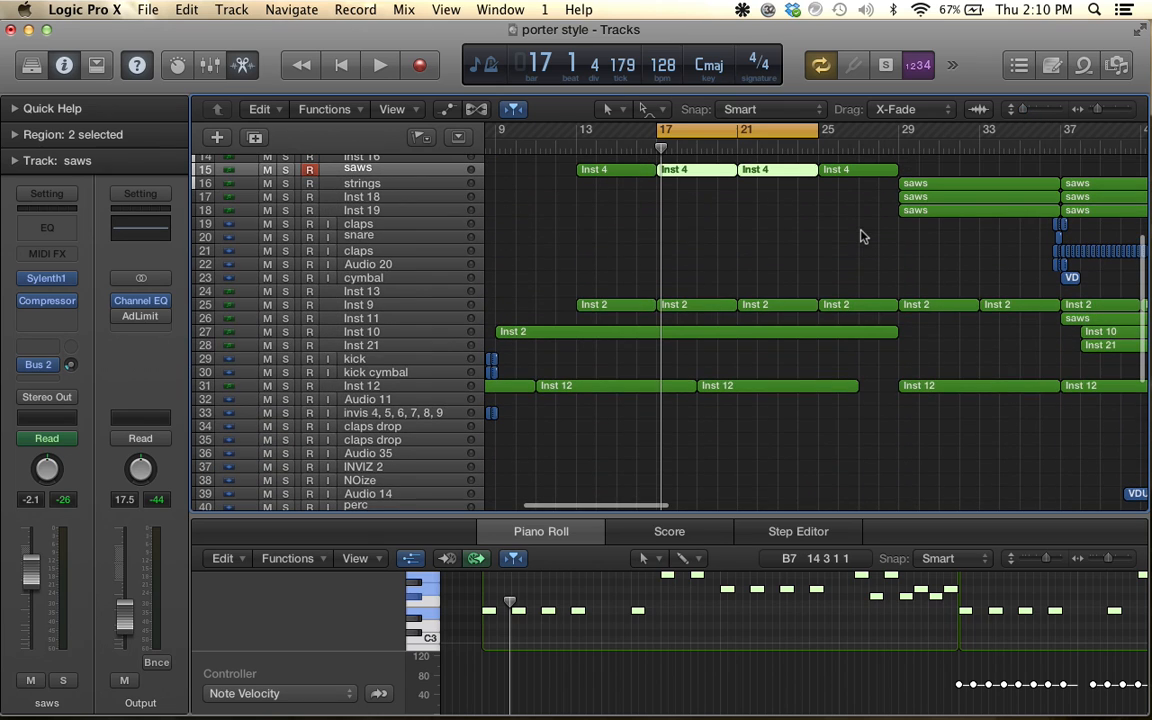
pyautogui.press('space')
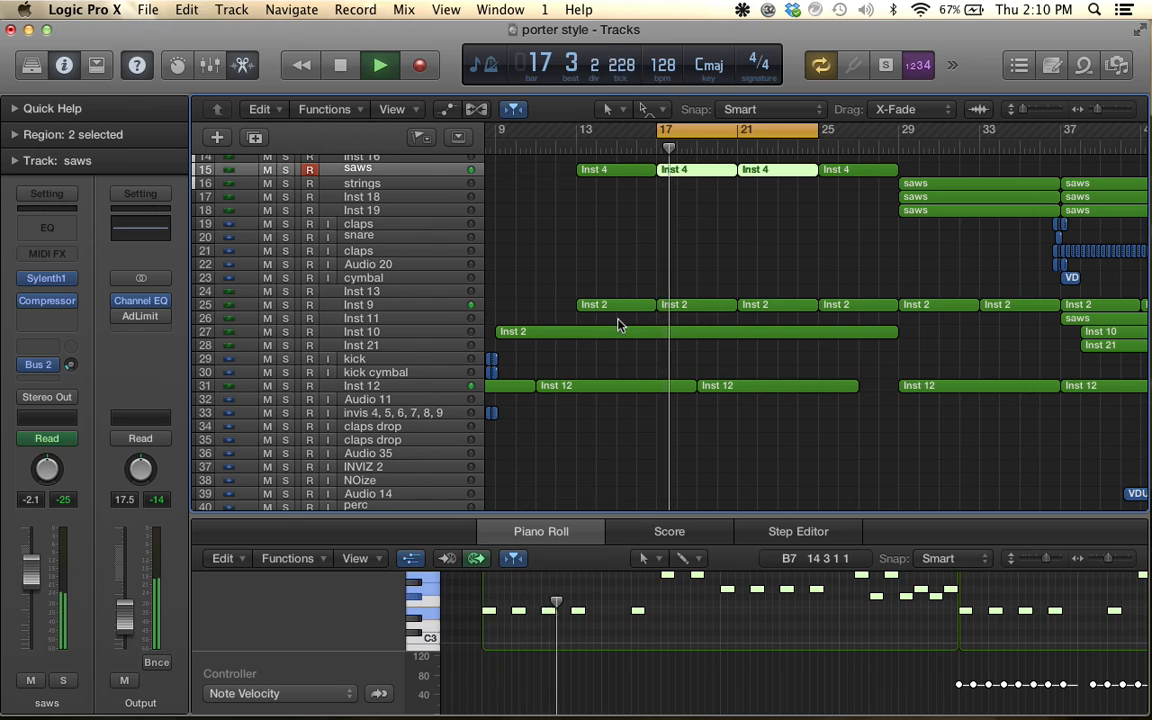
pyautogui.press('space')
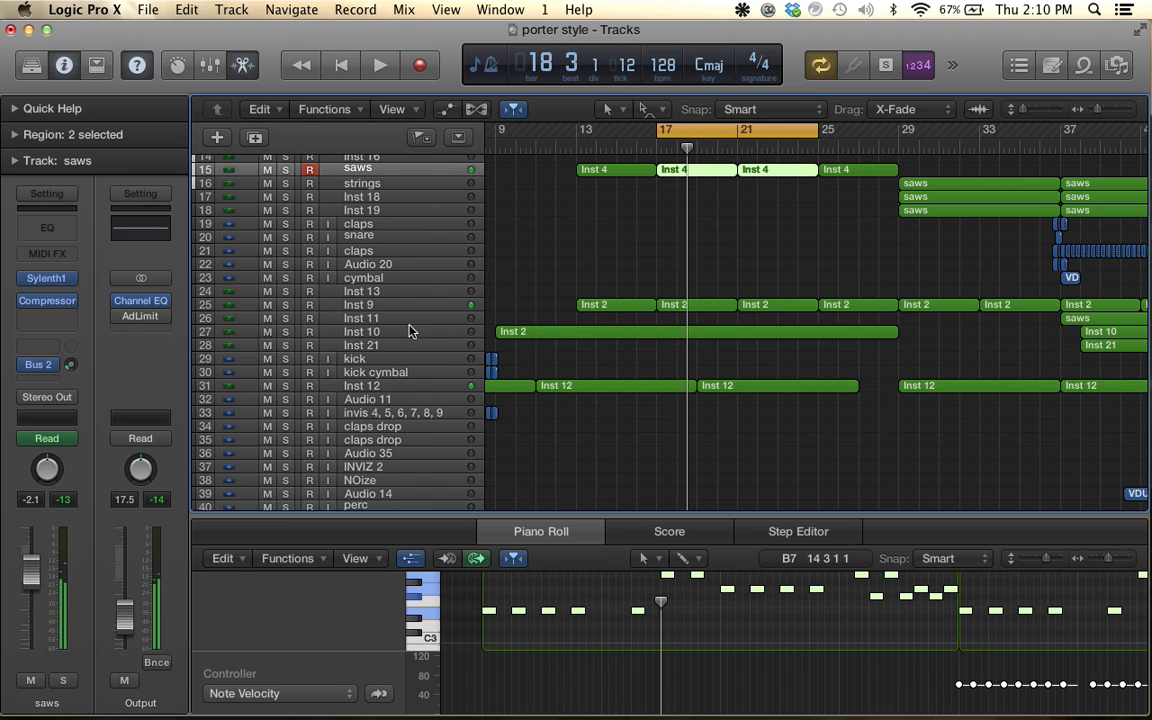
# Select and solo the Inst 10 track and play it from bar 17
pyautogui.click(410, 331)
pyautogui.click(285, 334)
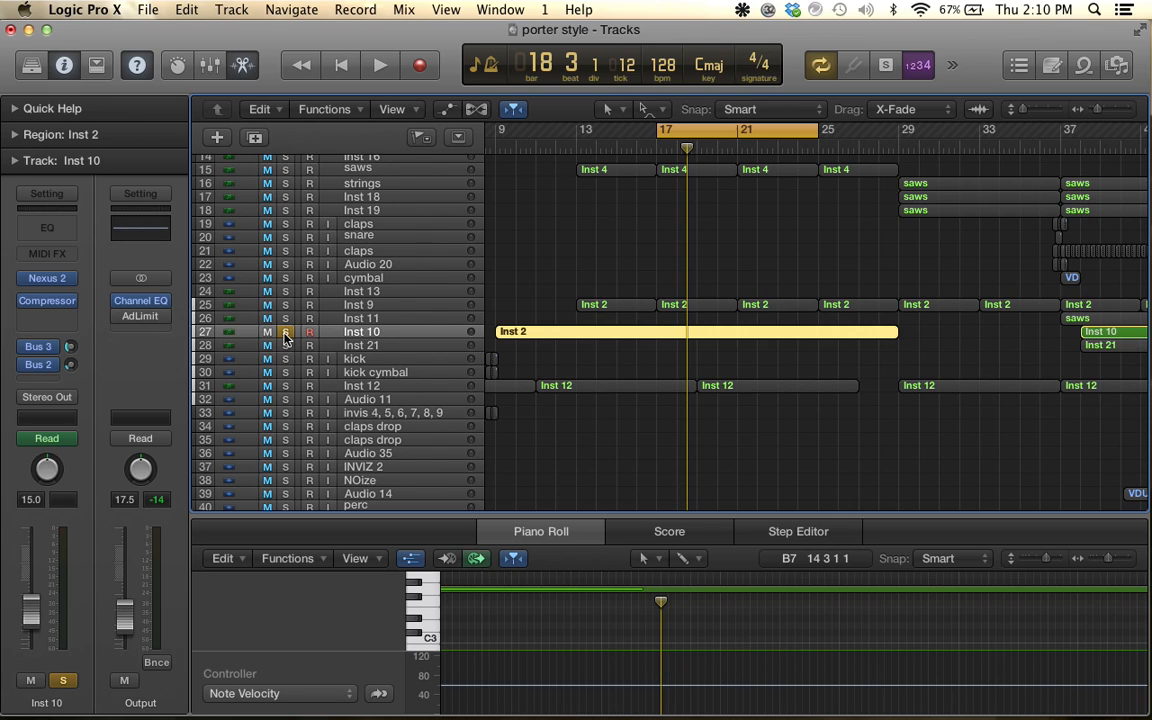
pyautogui.press('space')
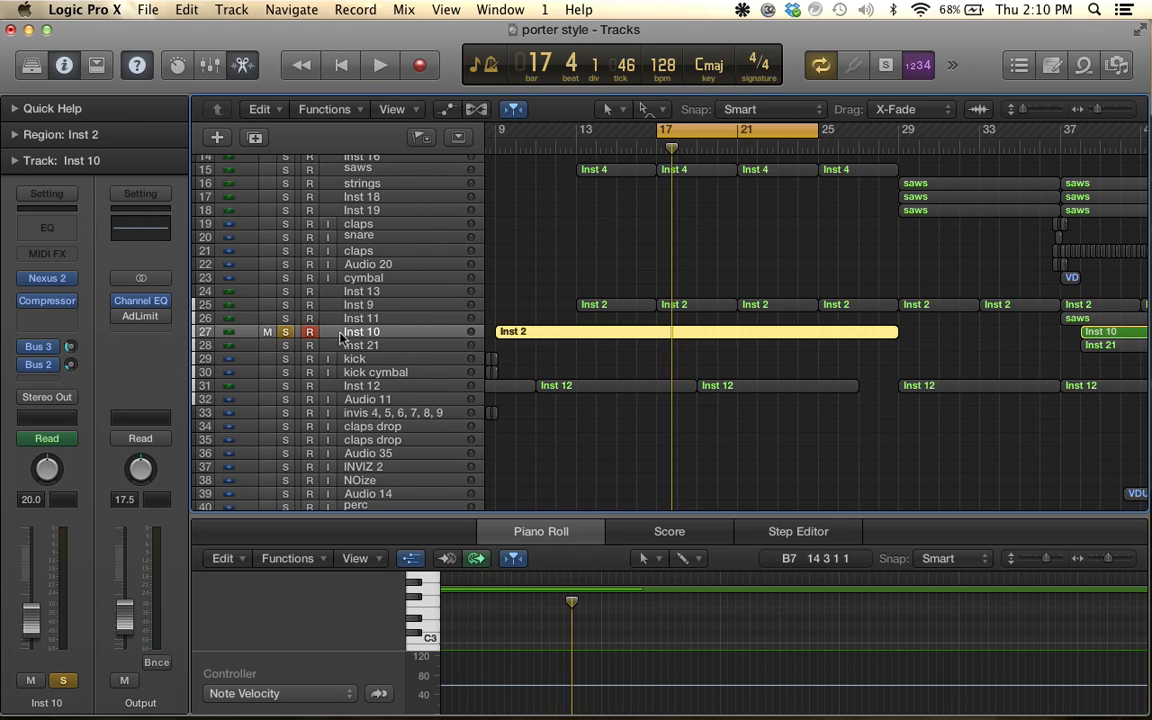
# Switch the solo from Inst 10 to Inst 9, select the Inst 9 track, and play it from bar 17
pyautogui.click(286, 333)
pyautogui.click(285, 305)
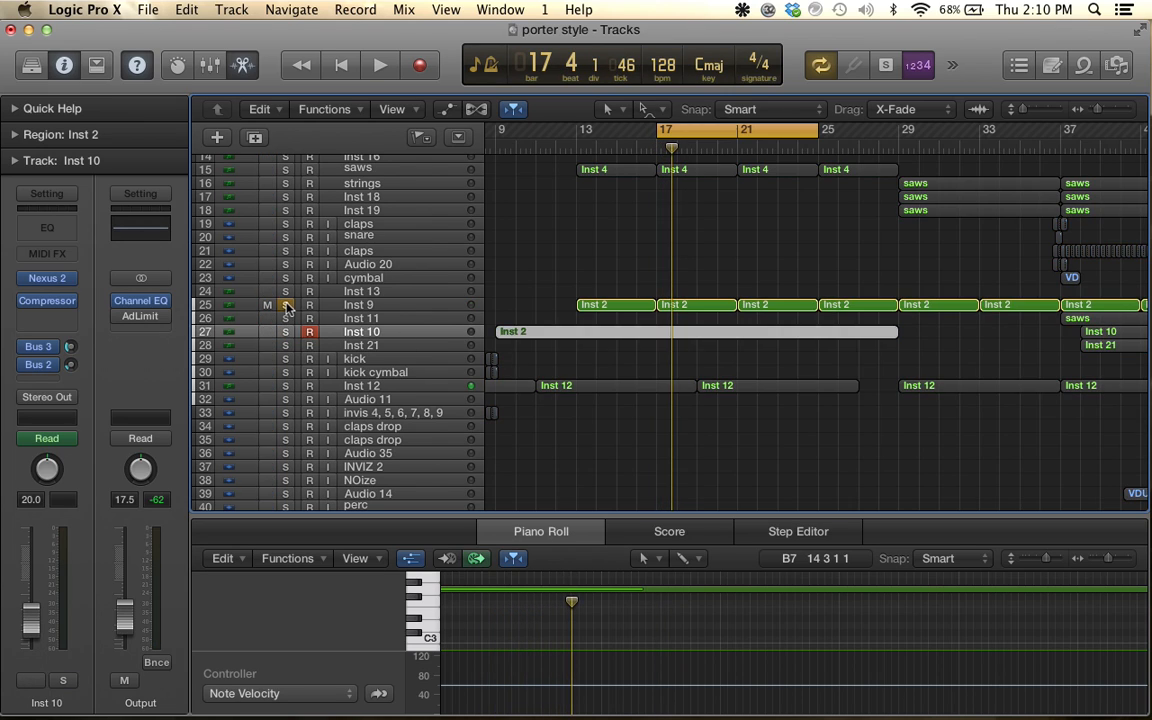
pyautogui.press('space')
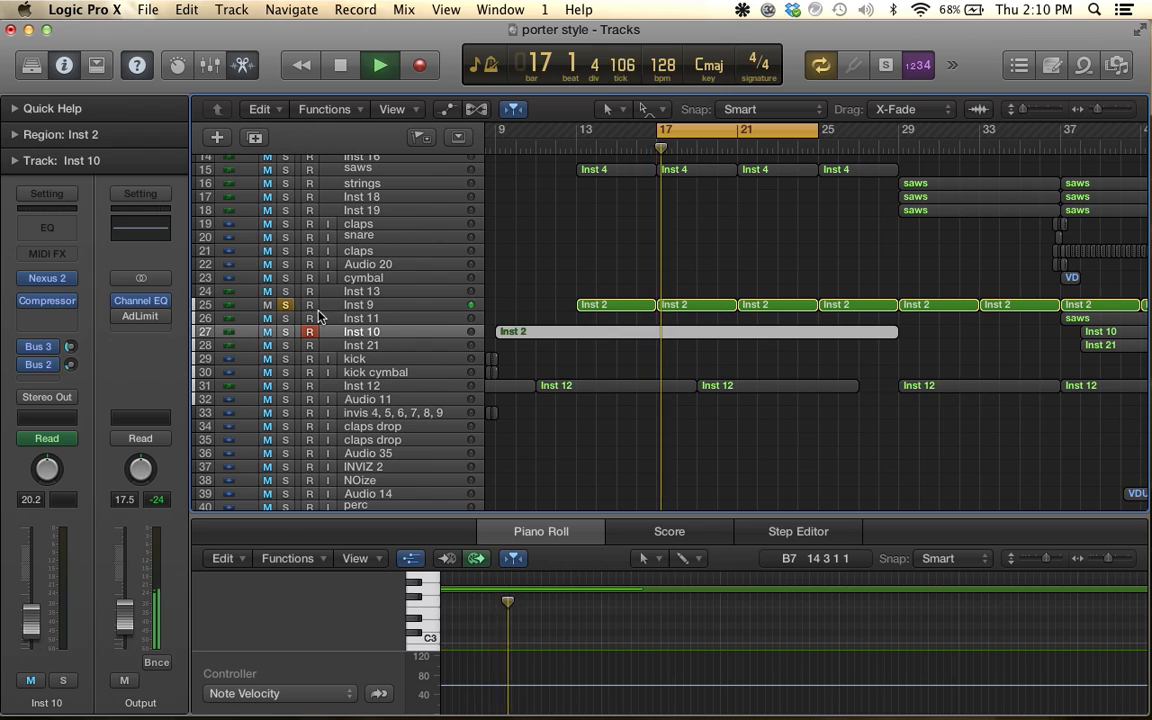
pyautogui.click(417, 305)
pyautogui.scroll(5, 660, 308)
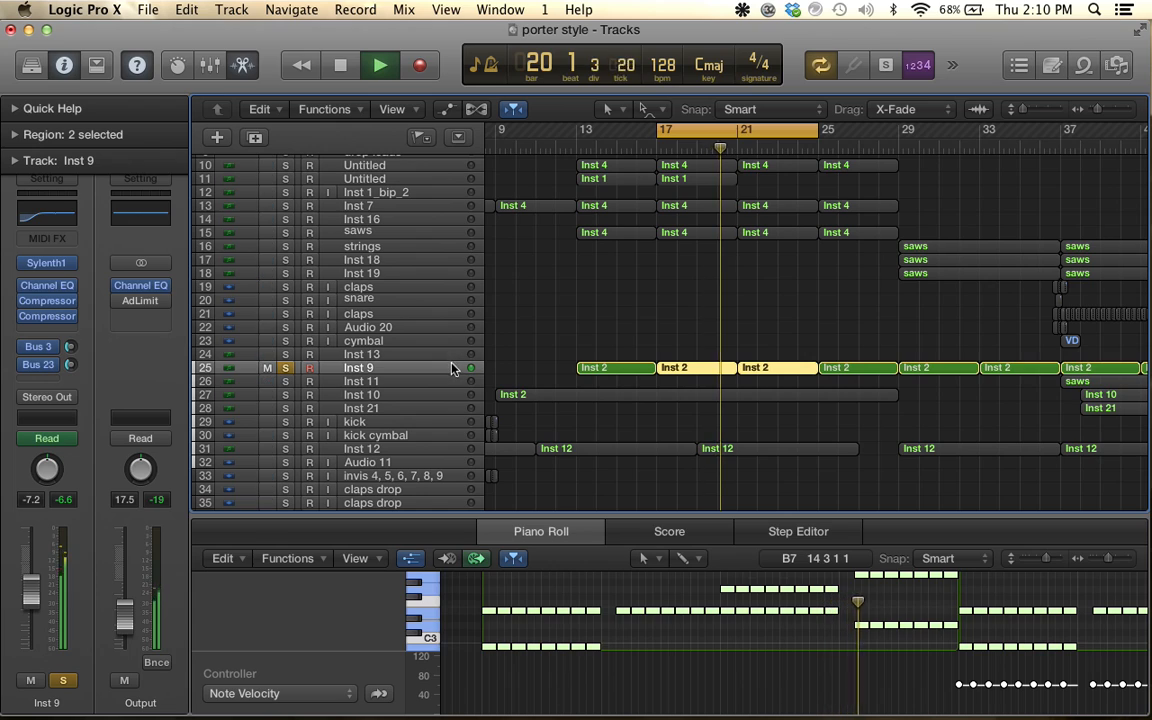
pyautogui.press('space')
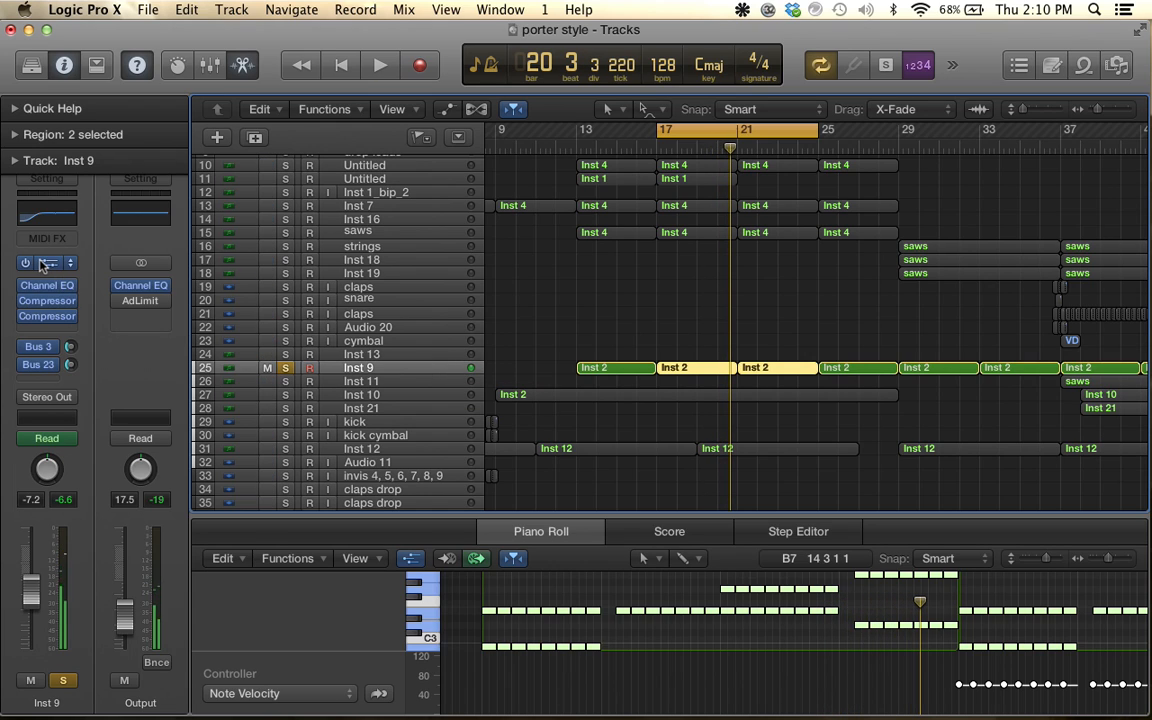
# Review the Sylenth1 settings on Inst 9 along with playback, close the synth and take the track out of solo
pyautogui.click(44, 262)
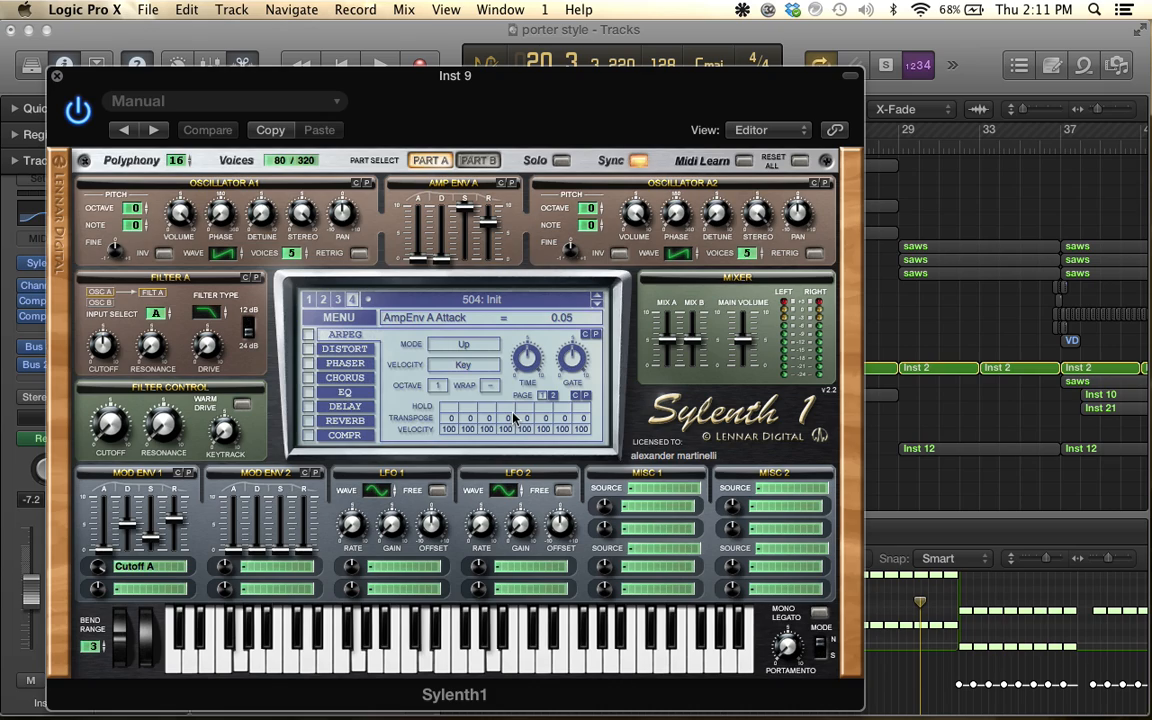
pyautogui.press('space')
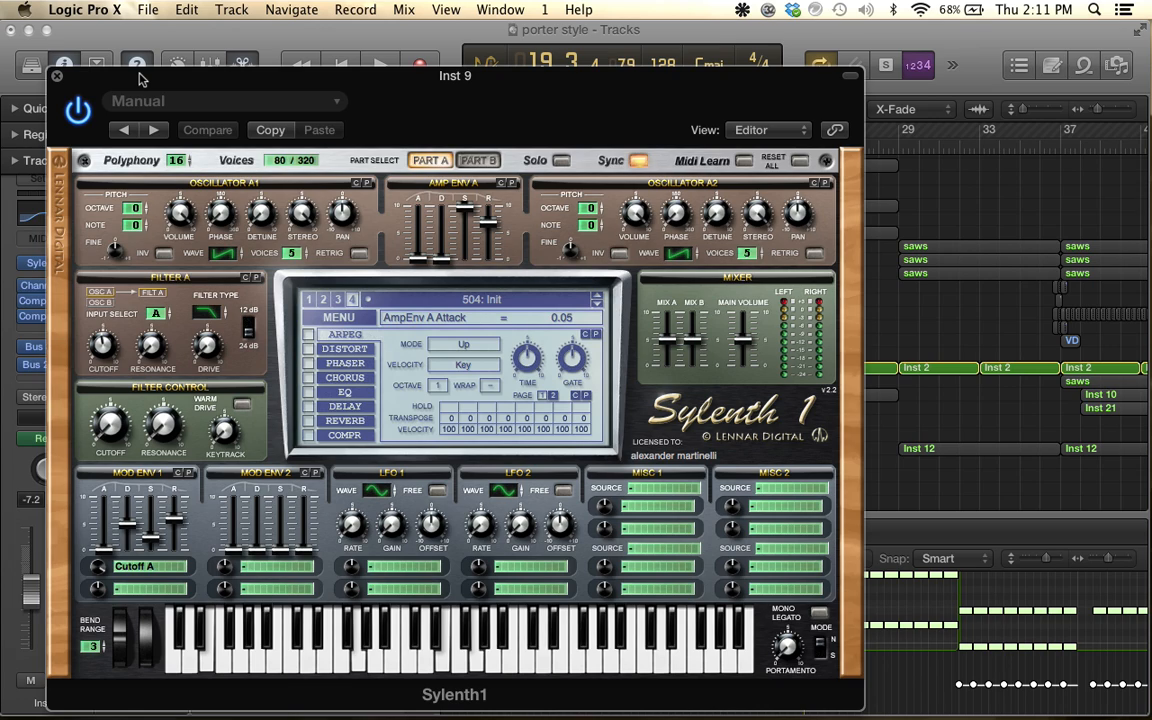
pyautogui.click(57, 76)
pyautogui.press('space')
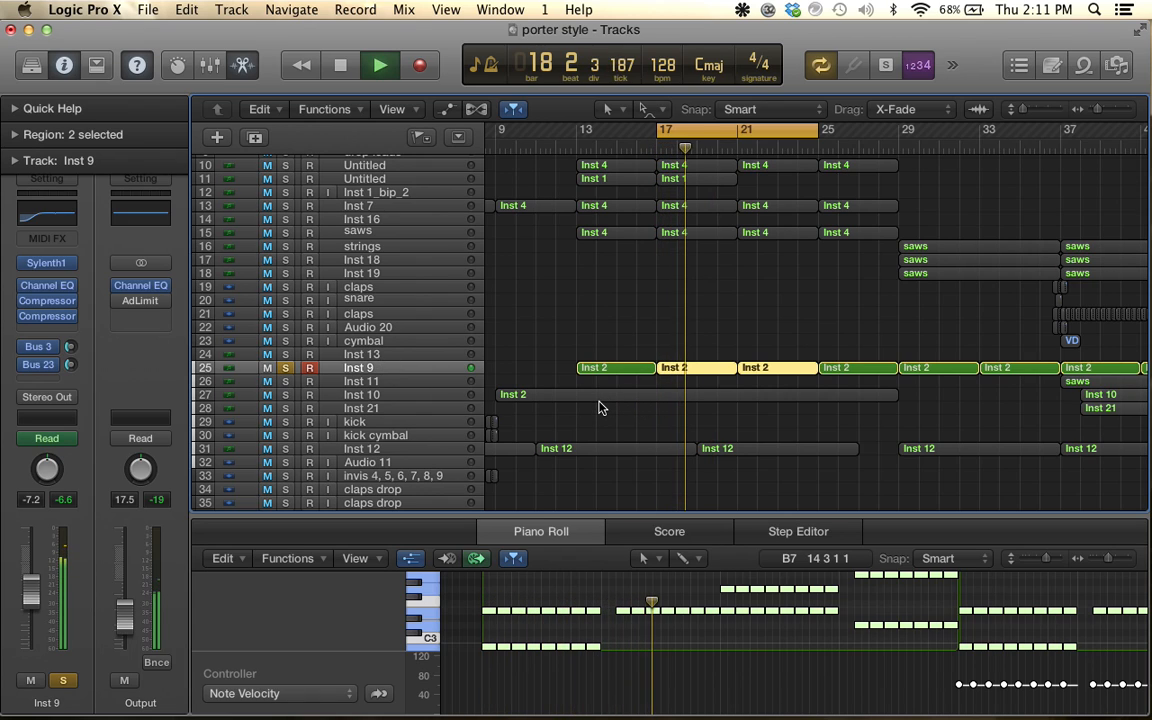
pyautogui.press('space')
pyautogui.click(287, 368)
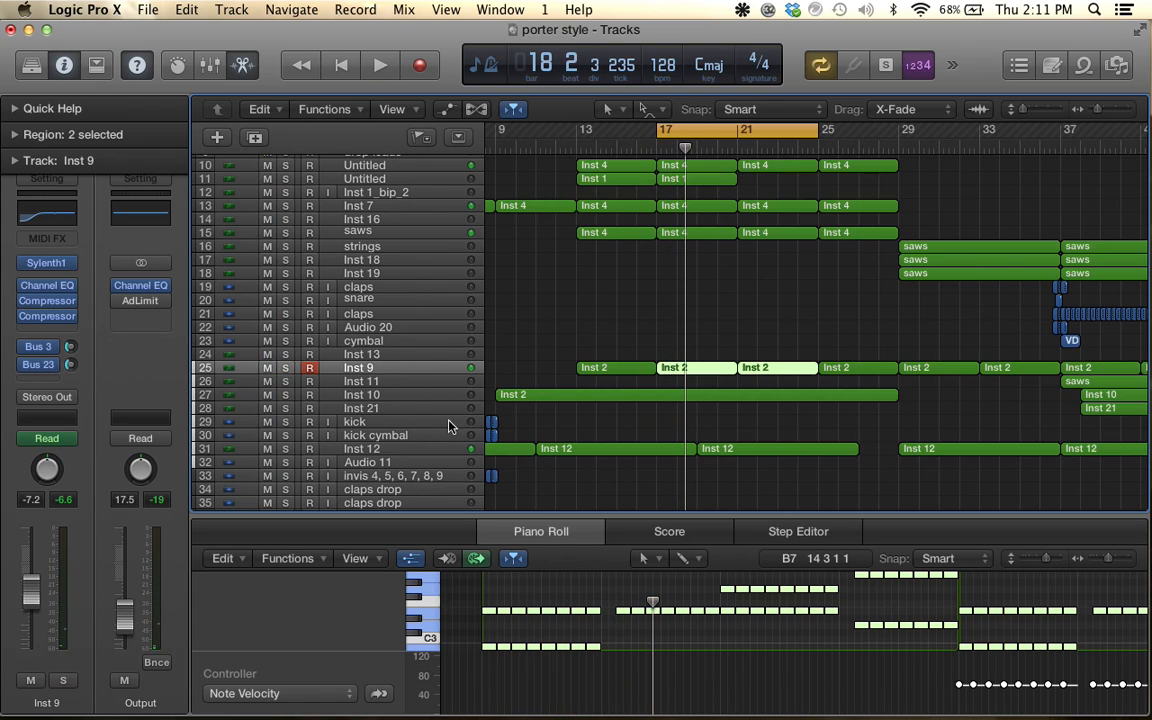
# Solo the untitled track 8 with the Inst 4 regions, play it briefly from bar 17, and take it out of solo
pyautogui.scroll(4, 707, 334)
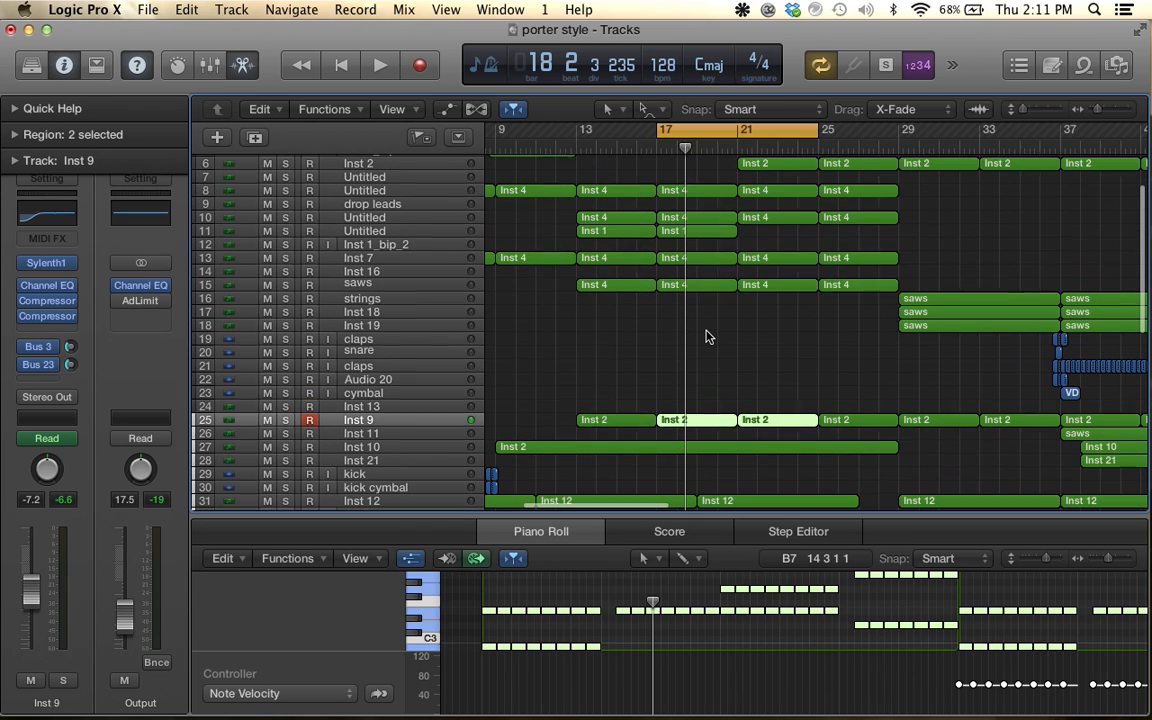
pyautogui.scroll(2, 408, 276)
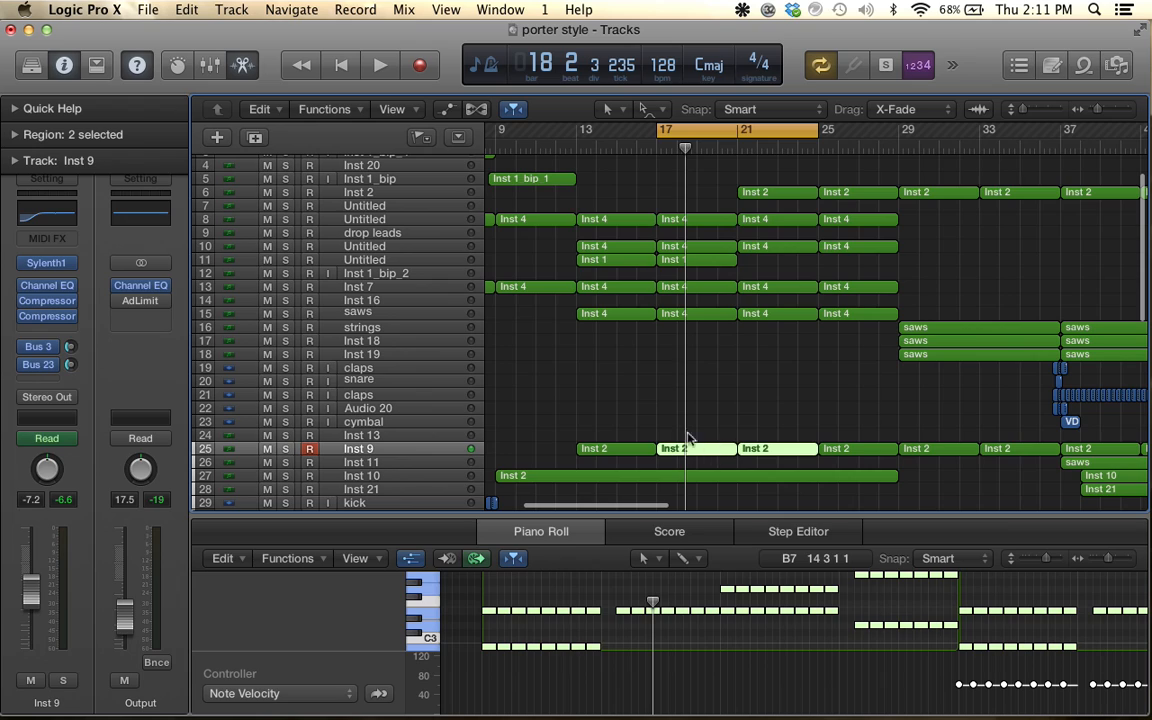
pyautogui.click(285, 219)
pyautogui.press('space')
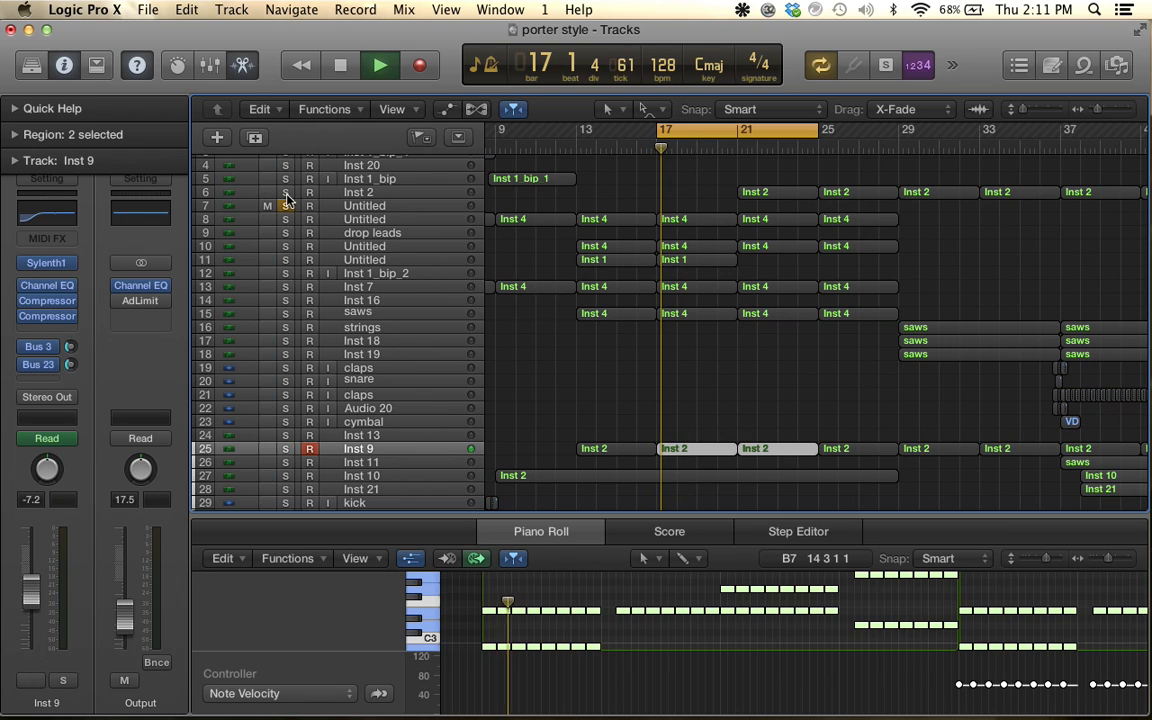
pyautogui.press('space')
pyautogui.press('space')
pyautogui.press('space')
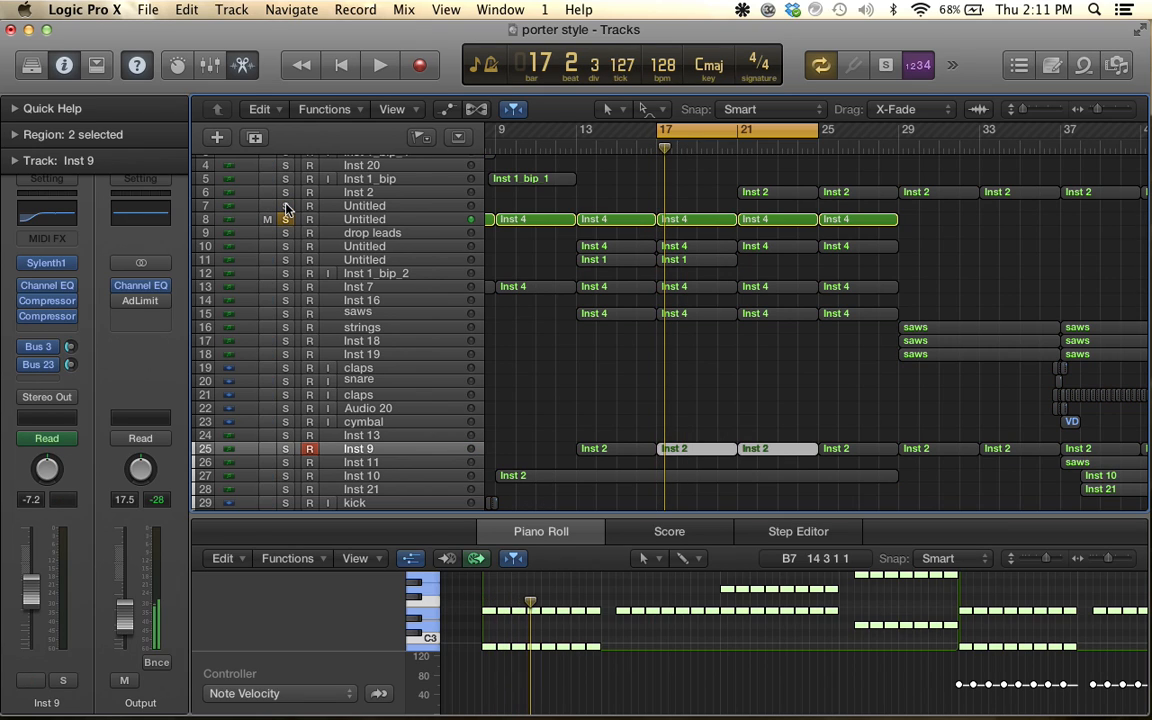
pyautogui.click(285, 217)
# Play the full mix from bar 17 and turn off cycle mode so playback runs on past the loop
pyautogui.scroll(1, 438, 225)
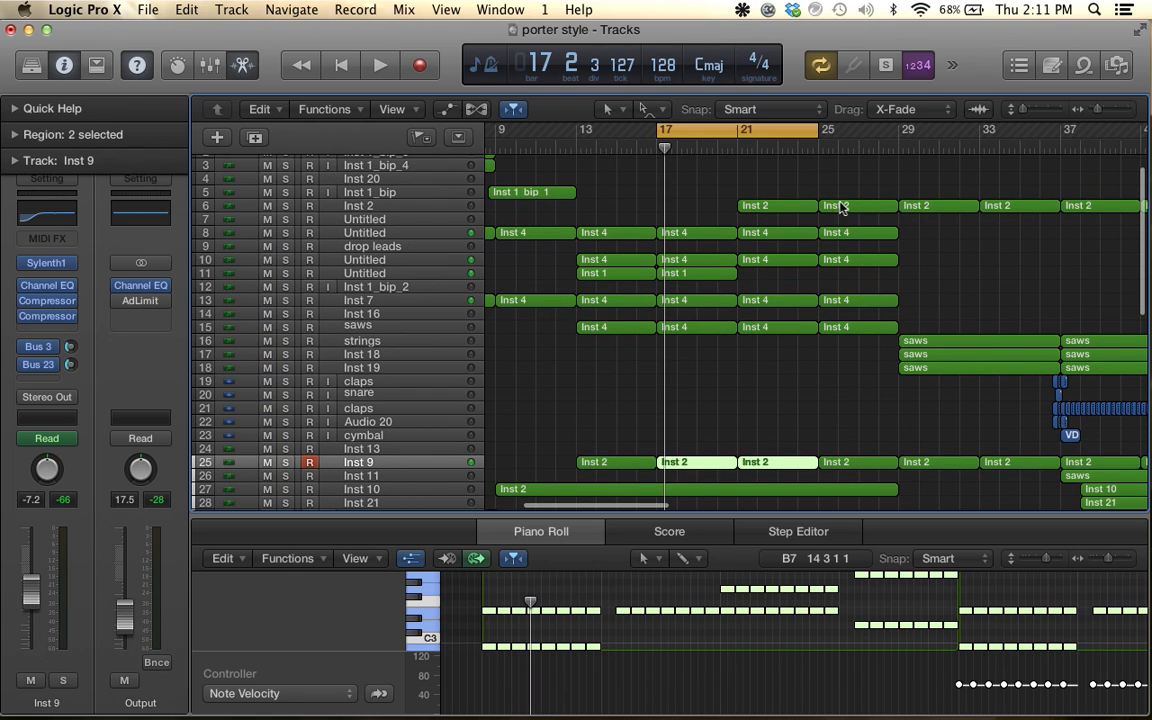
pyautogui.scroll(2, 779, 406)
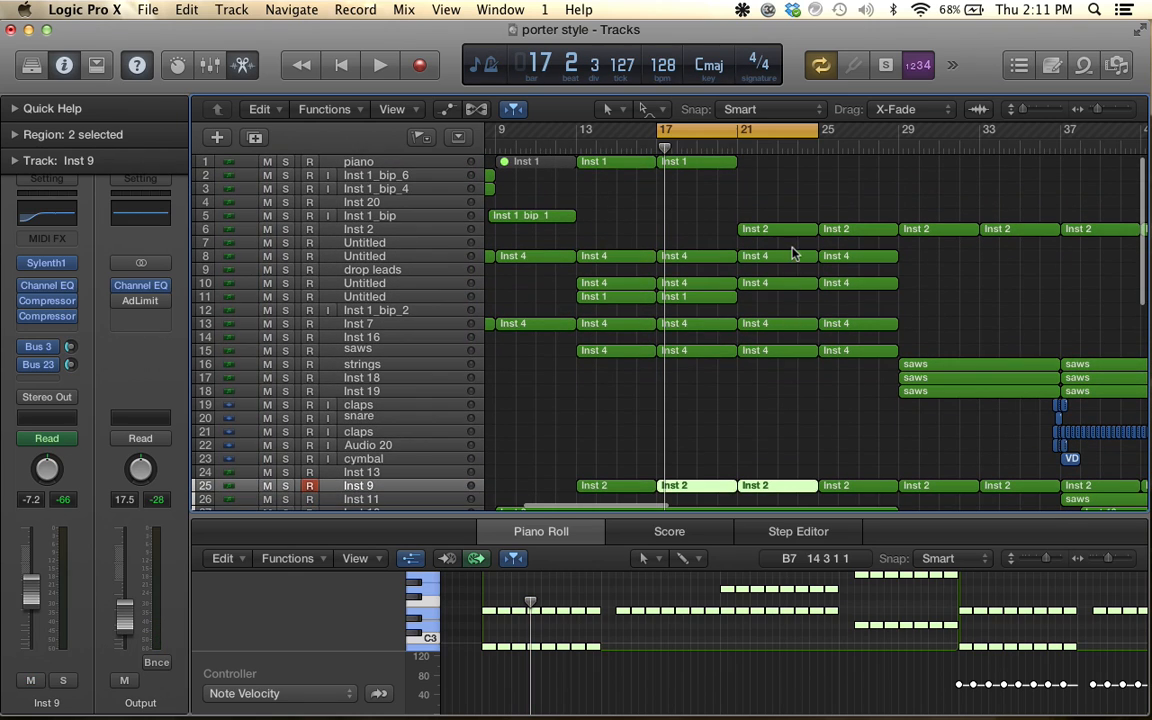
pyautogui.scroll(-9, 792, 252)
pyautogui.press('space')
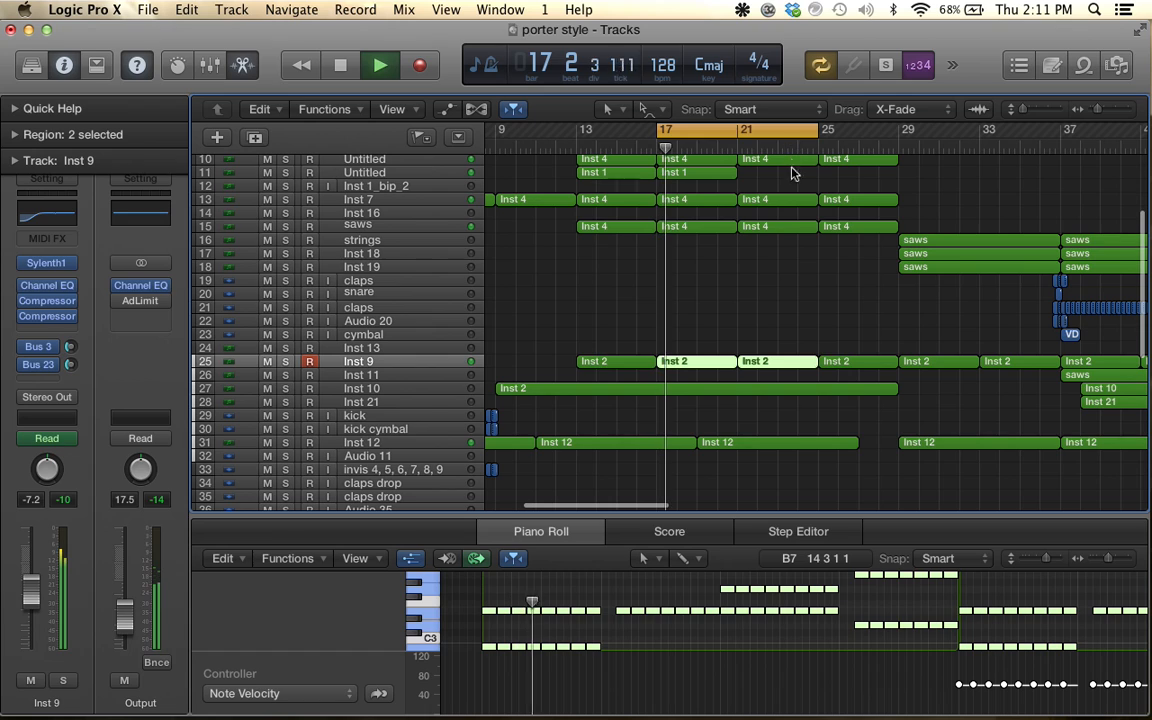
pyautogui.scroll(-7, 742, 330)
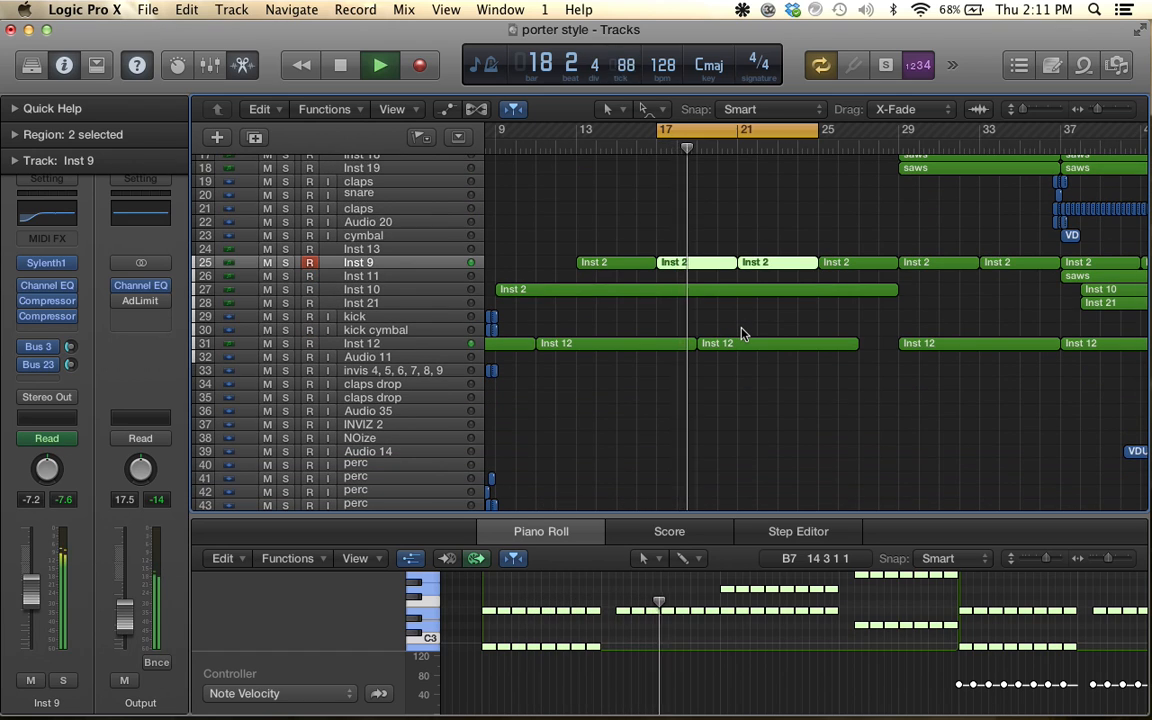
pyautogui.scroll(8, 742, 333)
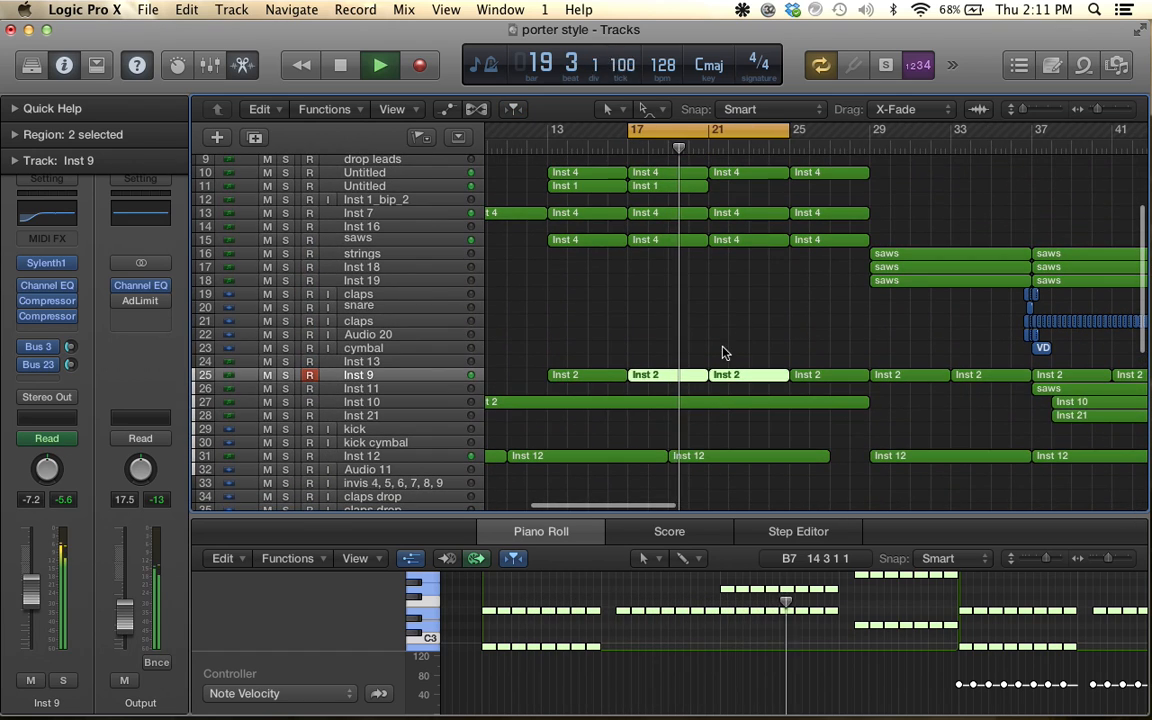
pyautogui.press('c')
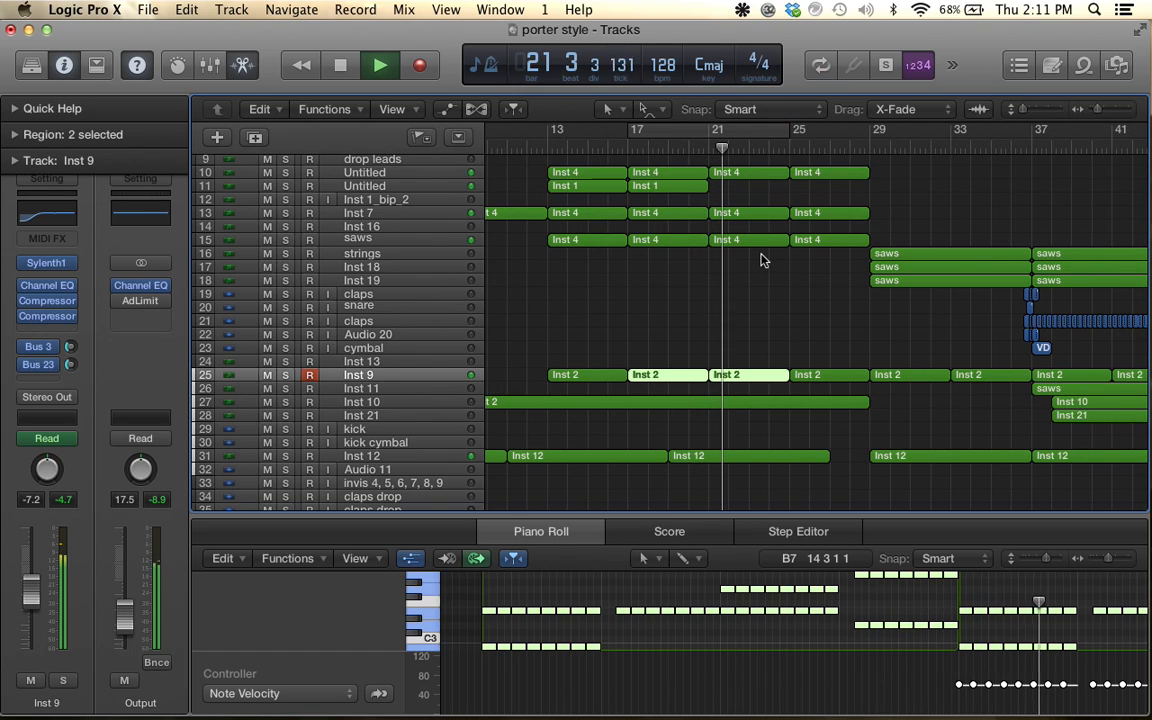
pyautogui.press('super+Right')
pyautogui.press('space')
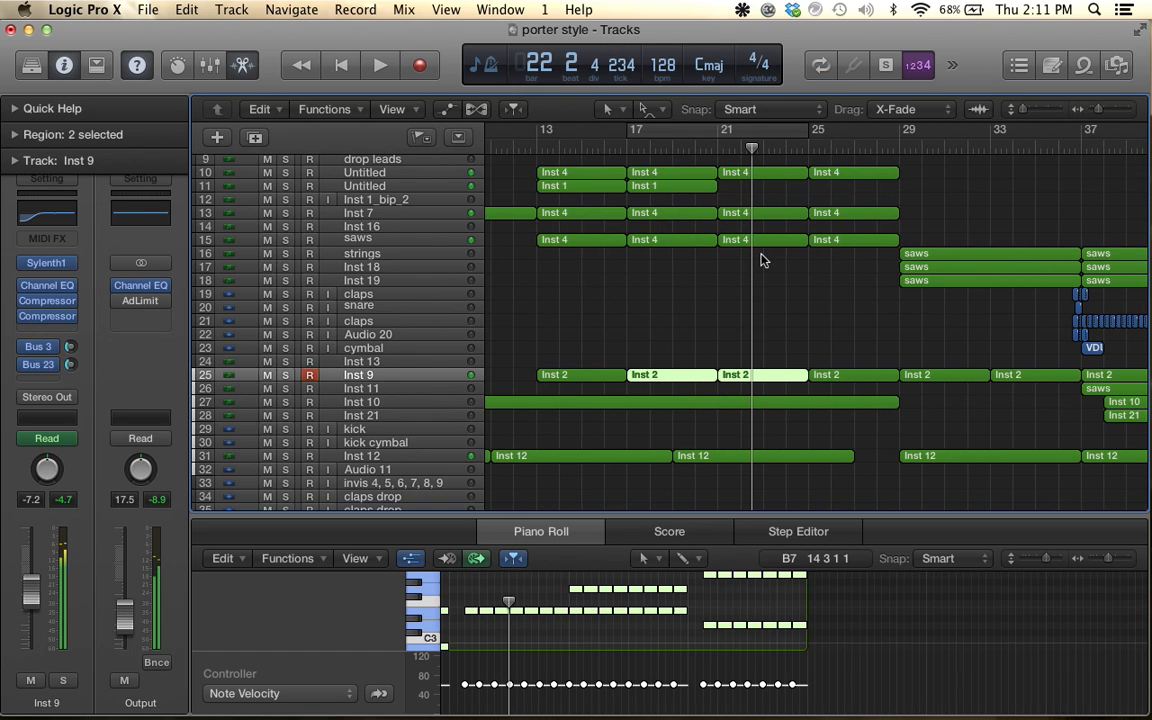
# Set the cycle range to bars 21–29
pyautogui.press('super+Left')
pyautogui.press('super+Left')
pyautogui.press('super+Left')
pyautogui.press('super+Left')
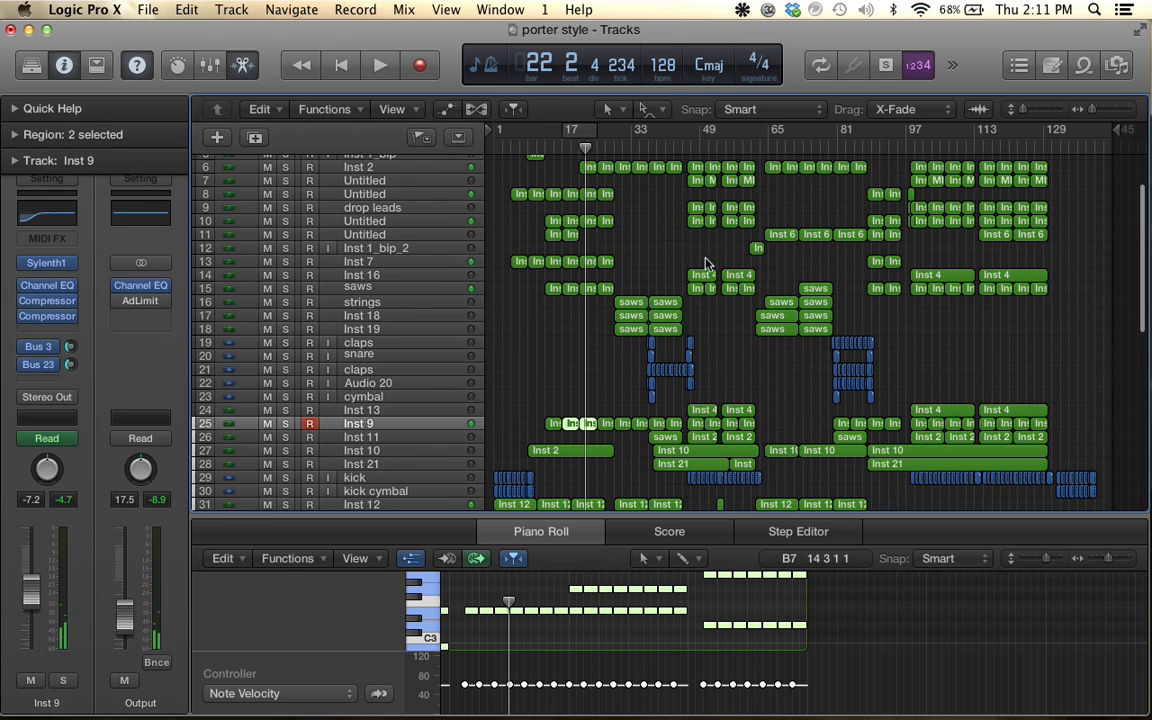
pyautogui.scroll(2, 651, 301)
pyautogui.press('super+Right')
pyautogui.press('super+Right')
pyautogui.press('super+Right')
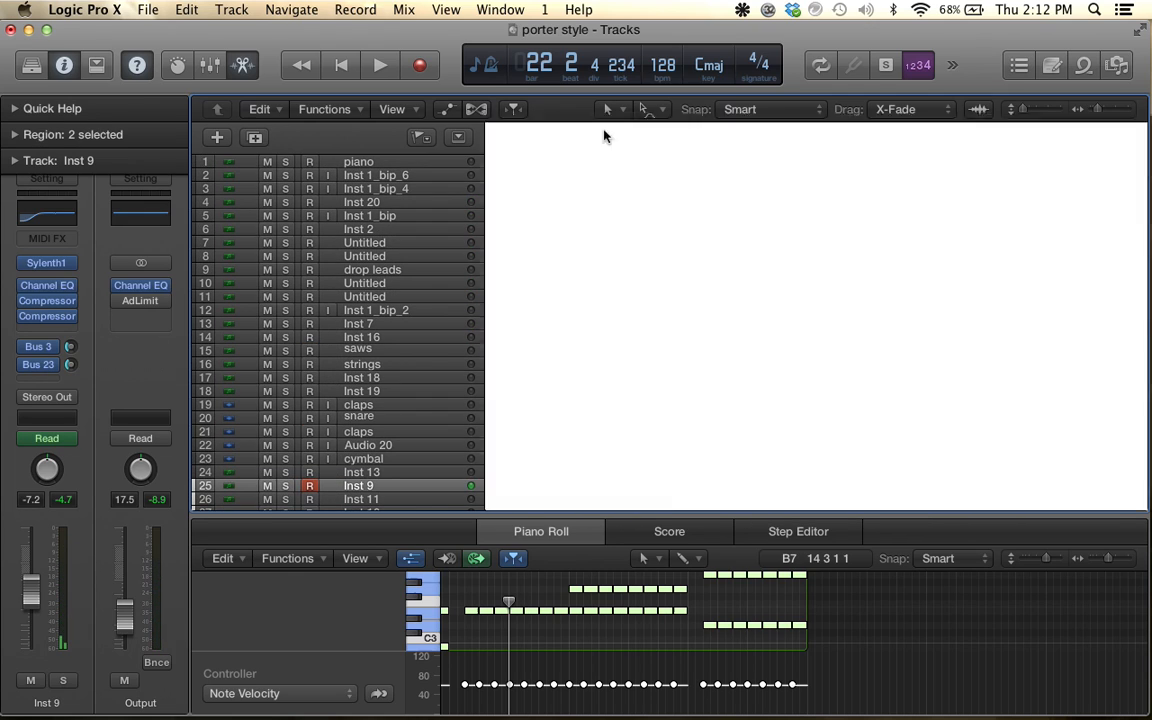
pyautogui.moveTo(605, 134); pyautogui.dragTo(745, 141)
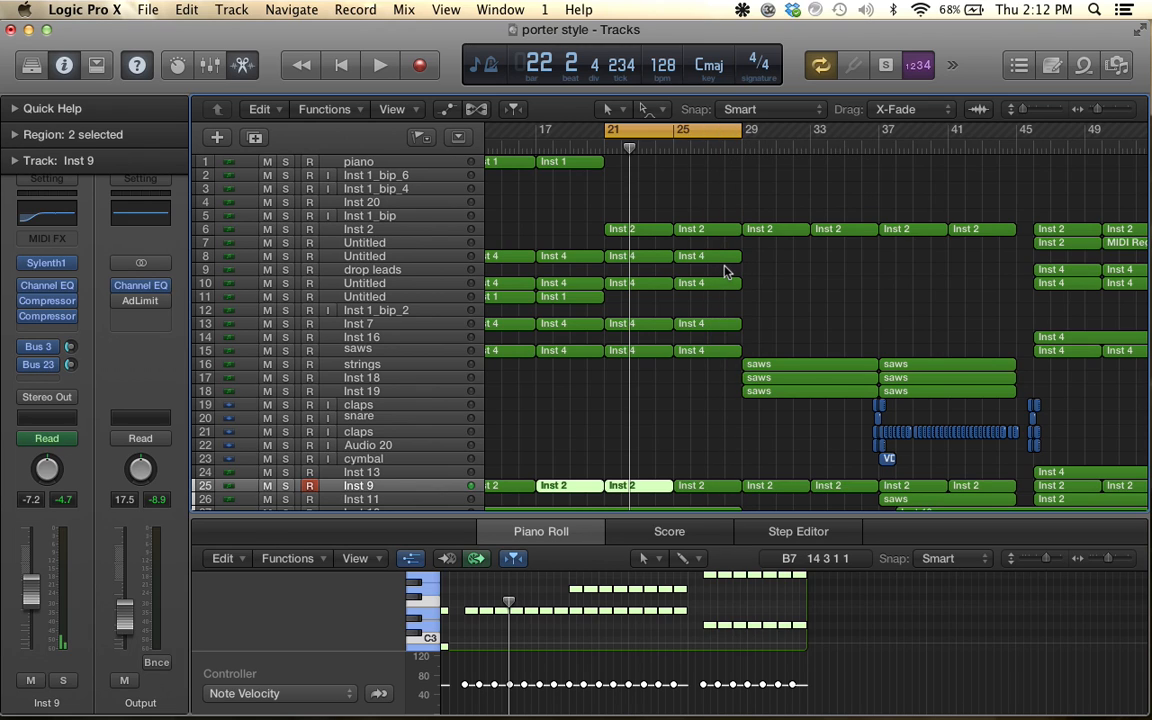
# Deselect the Inst 9 regions and look over which tracks have regions in bars 21–29
pyautogui.scroll(-5, 726, 271)
pyautogui.click(702, 293)
pyautogui.scroll(-6, 690, 300)
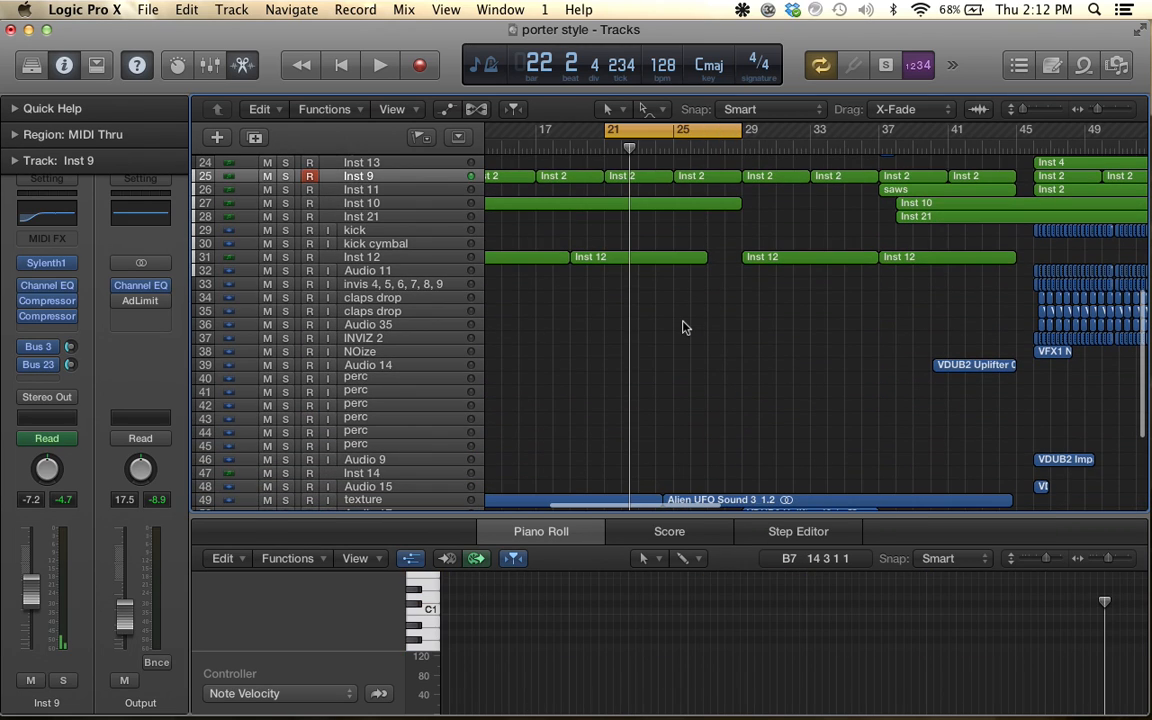
pyautogui.scroll(-3, 683, 327)
pyautogui.scroll(5, 683, 327)
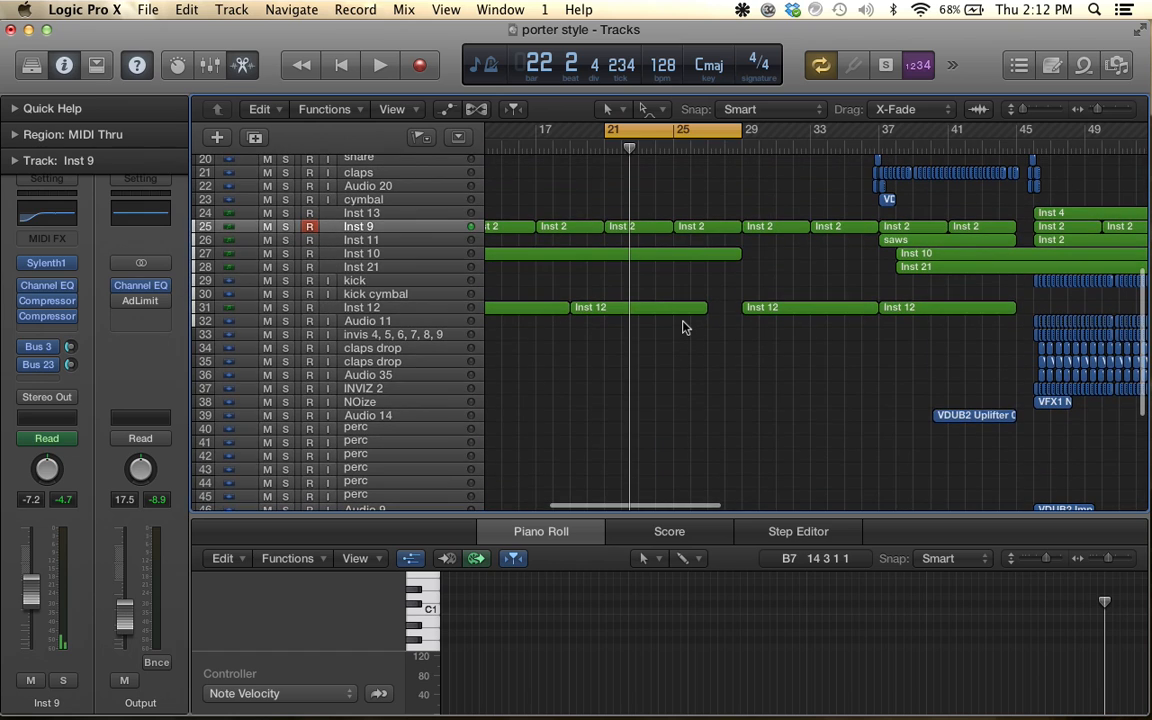
pyautogui.scroll(2, 665, 365)
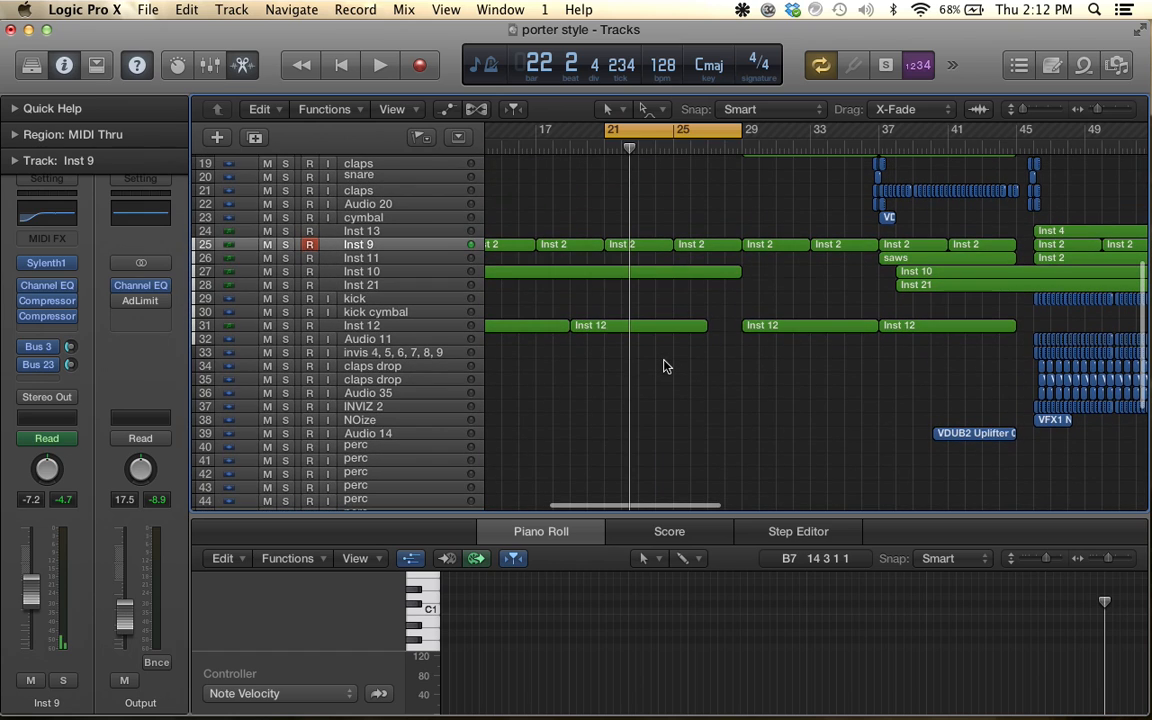
# Show the track automation and examine the curves on Inst 9, Inst 10, saws and Inst 7 leading into bar 21
pyautogui.click(446, 108)
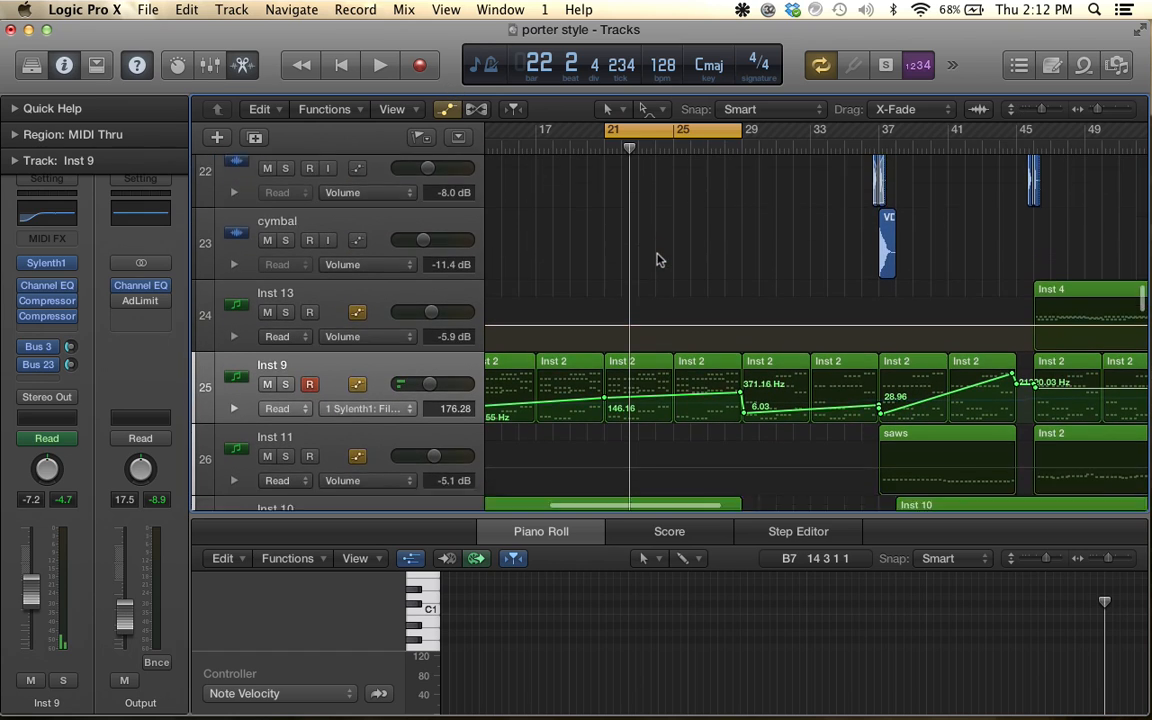
pyautogui.scroll(-3, 640, 316)
pyautogui.hscroll(-2, 640, 316)
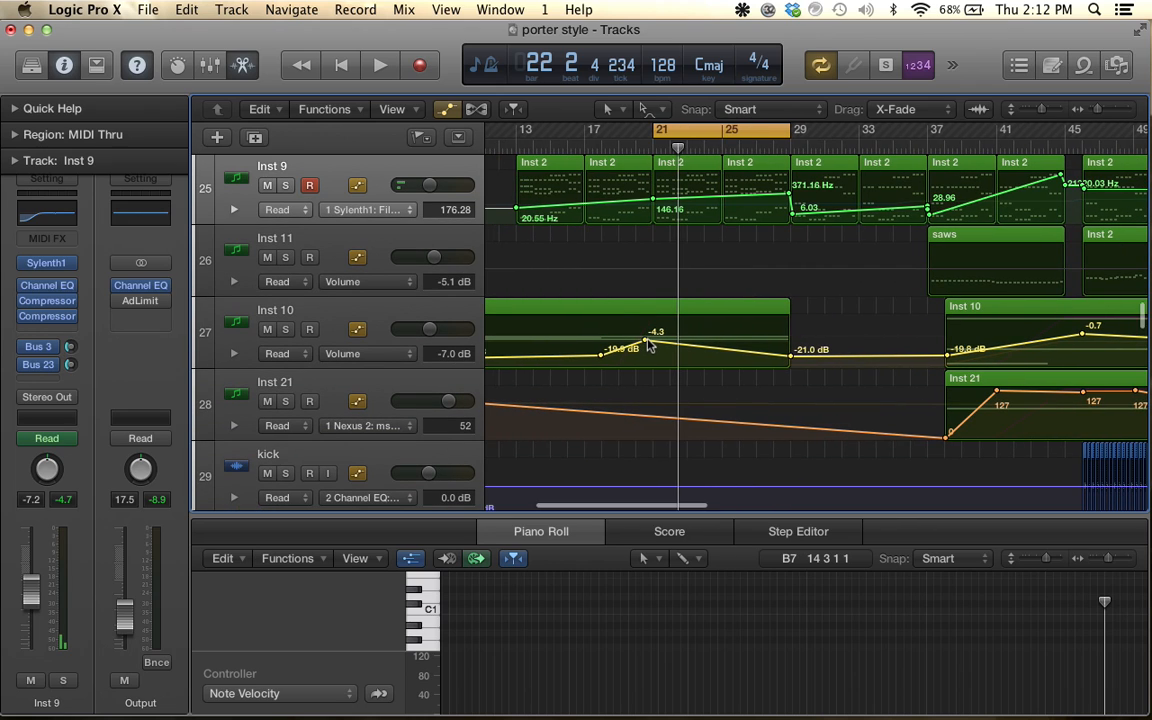
pyautogui.scroll(5, 648, 345)
pyautogui.scroll(-6, 648, 345)
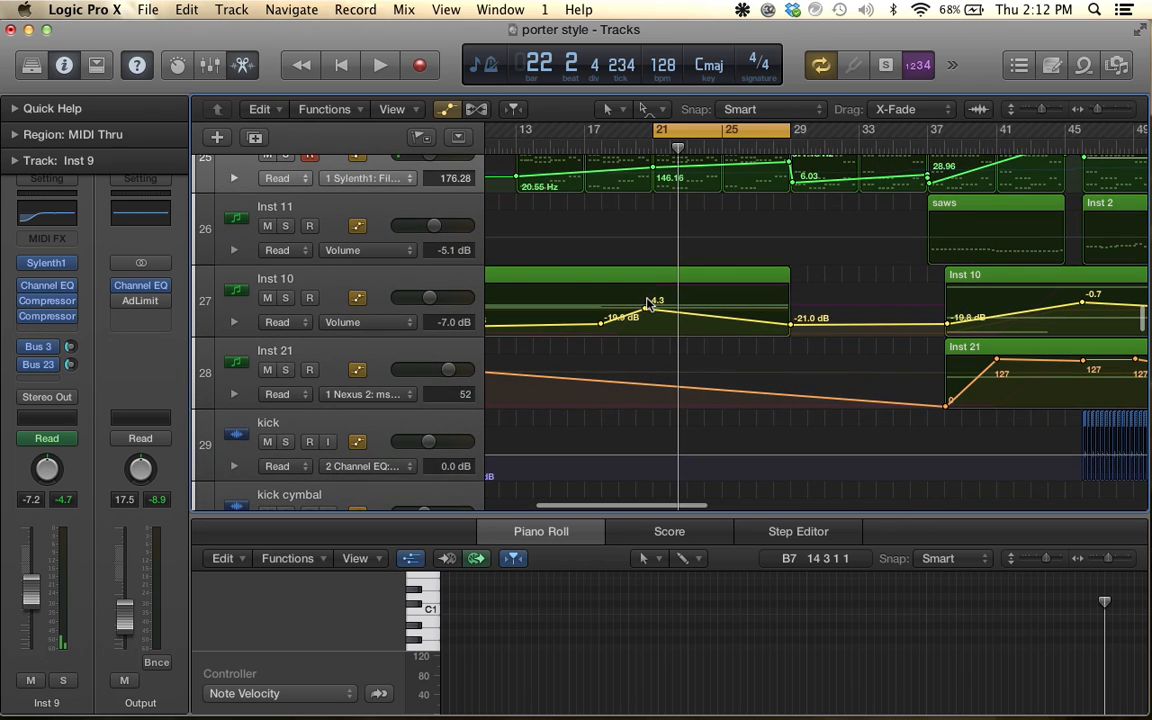
pyautogui.scroll(5, 646, 304)
pyautogui.hscroll(-1, 646, 304)
pyautogui.scroll(10, 646, 304)
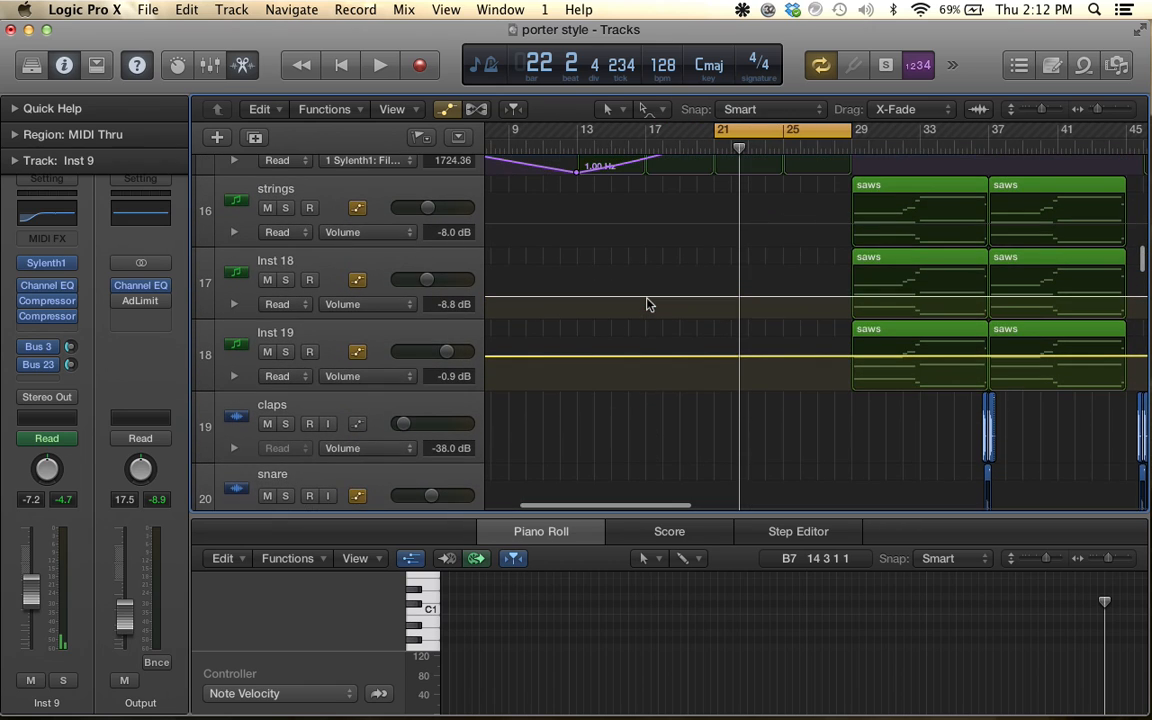
pyautogui.scroll(4, 716, 270)
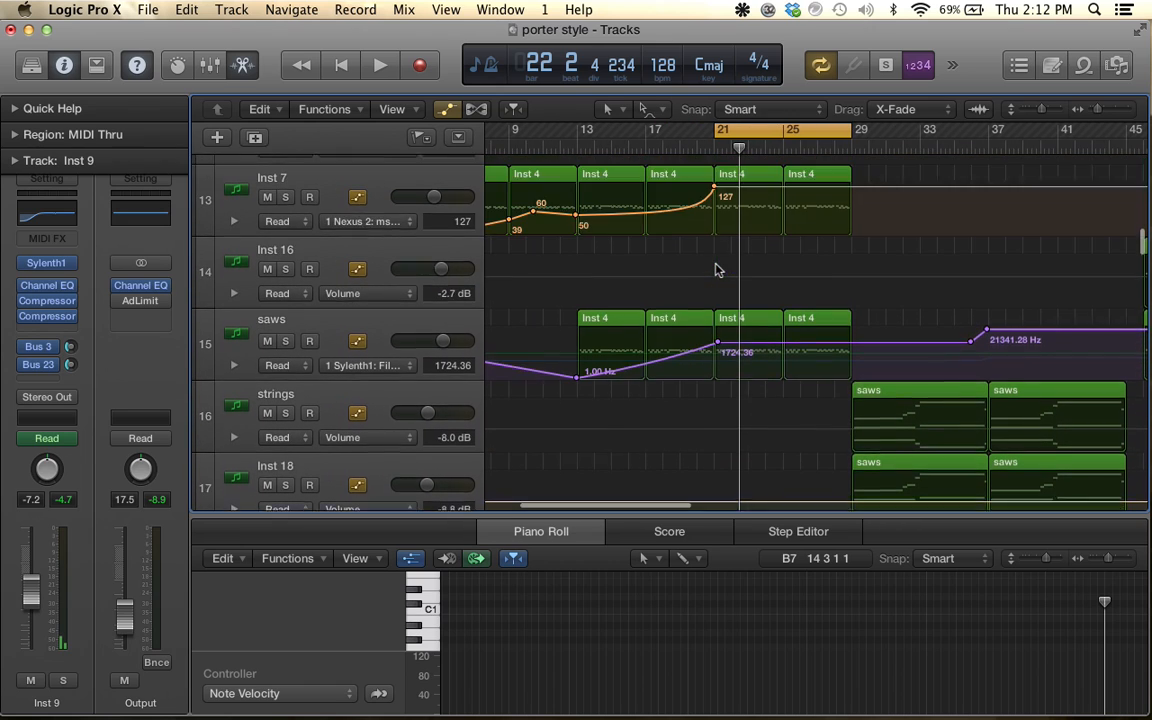
pyautogui.scroll(3, 726, 330)
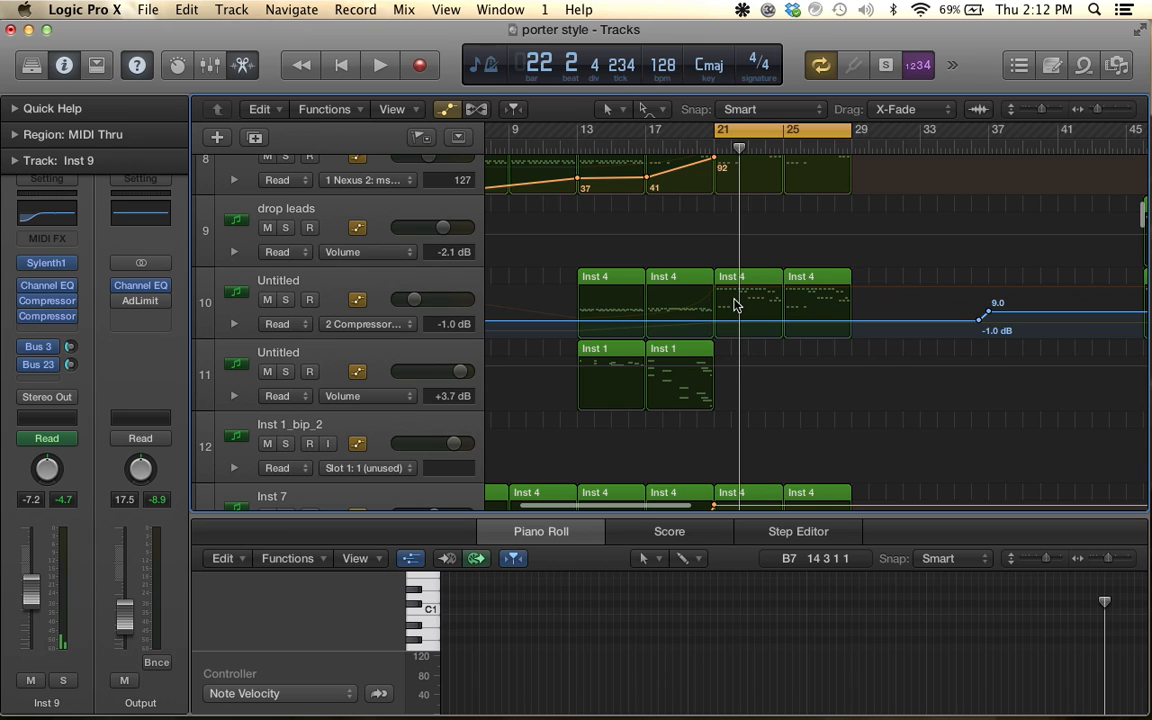
# Display the Nexus 2 mstCut automation on track 10 and compare it with the curves on track 8 and Inst 2
pyautogui.scroll(1, 733, 305)
pyautogui.click(404, 333)
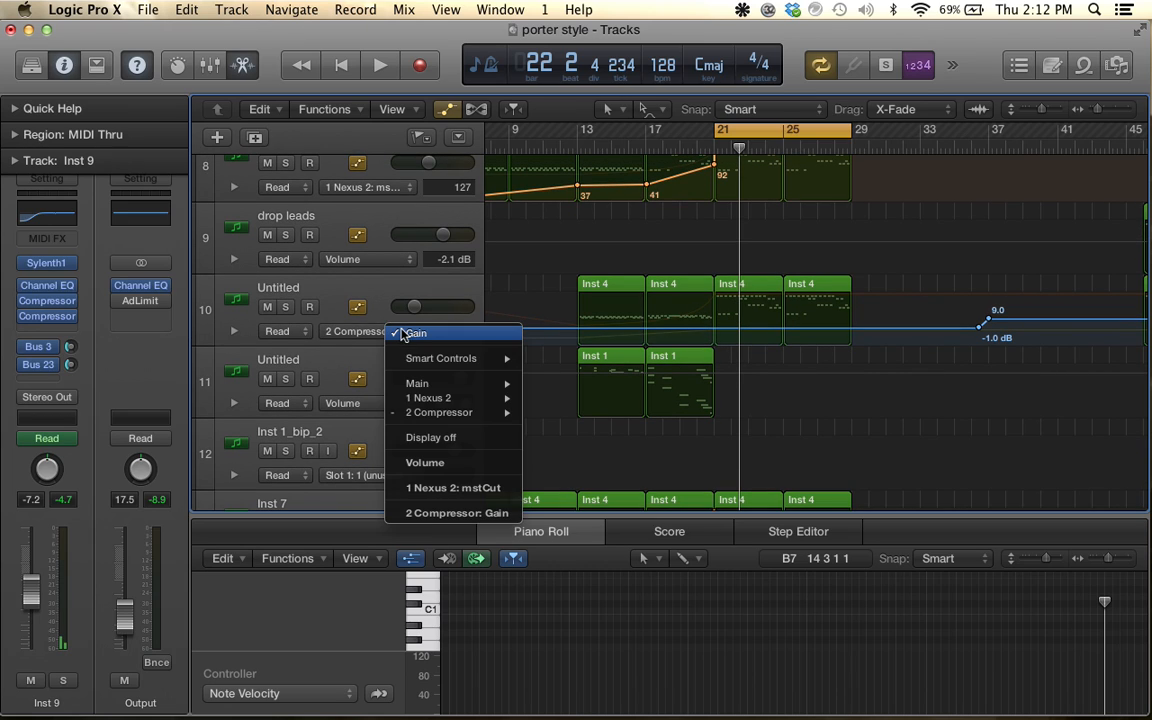
pyautogui.click(435, 488)
pyautogui.scroll(3, 805, 296)
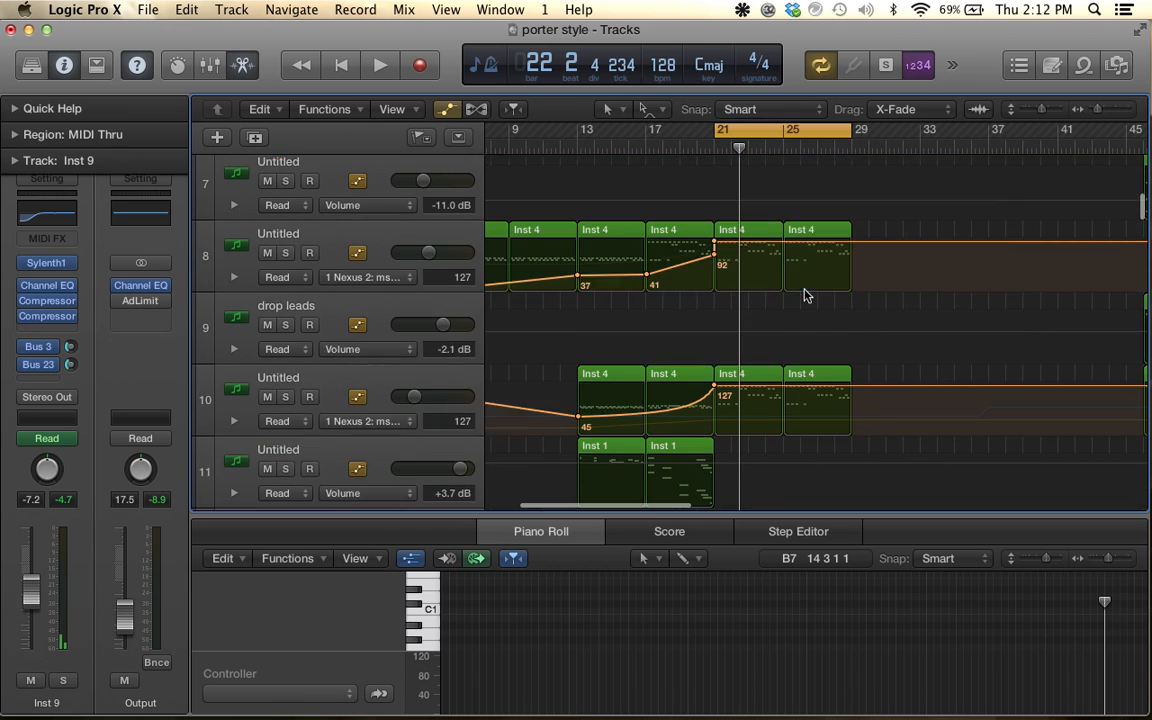
pyautogui.scroll(2, 770, 356)
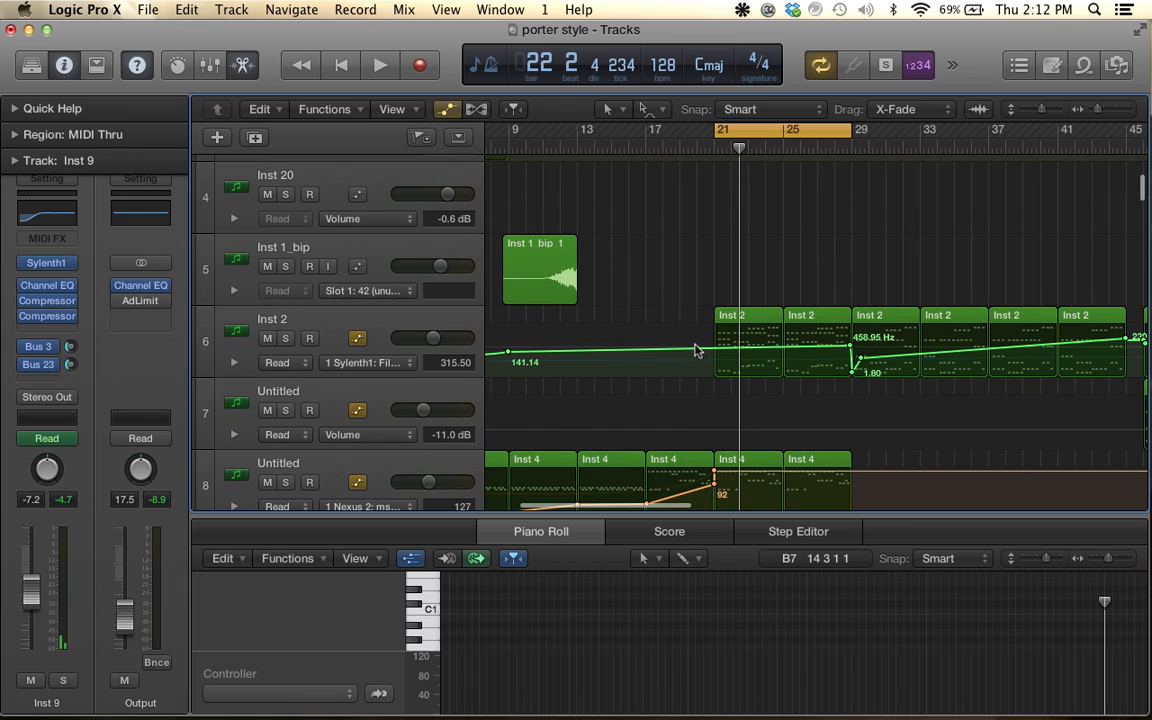
# Extend the cycle range to bars 13–29, play the mix from bar 13, and hide the track automation
pyautogui.moveTo(712, 144); pyautogui.dragTo(577, 145)
pyautogui.press('space')
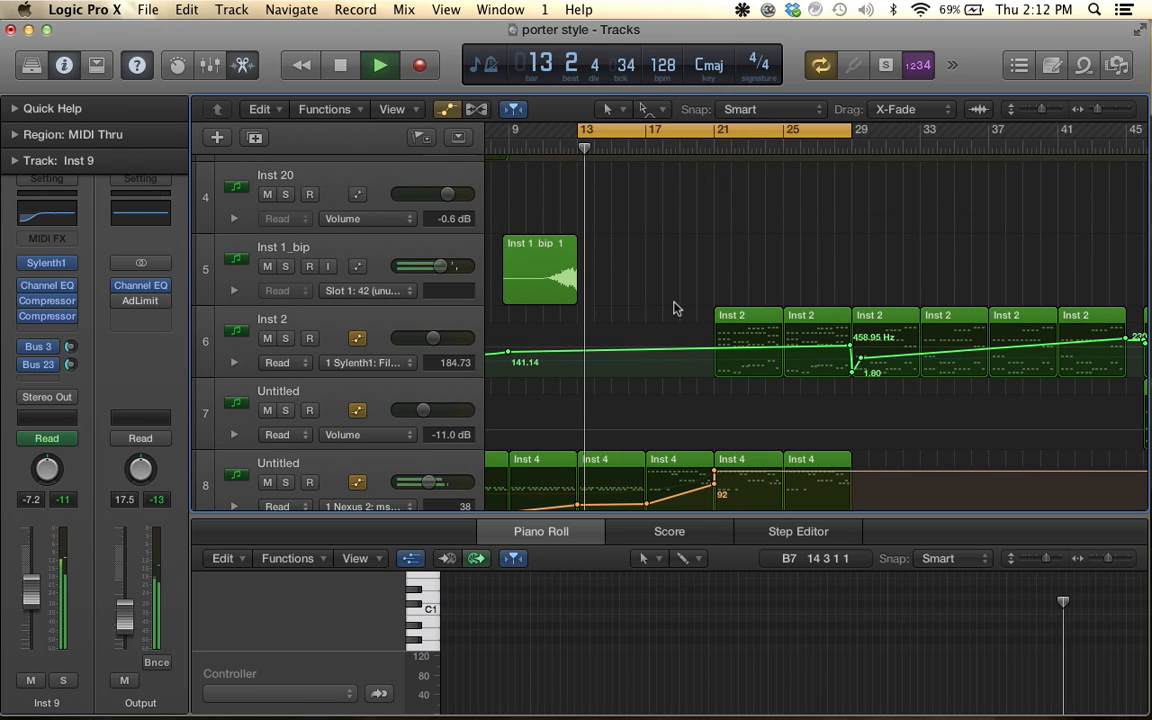
pyautogui.scroll(-4, 674, 306)
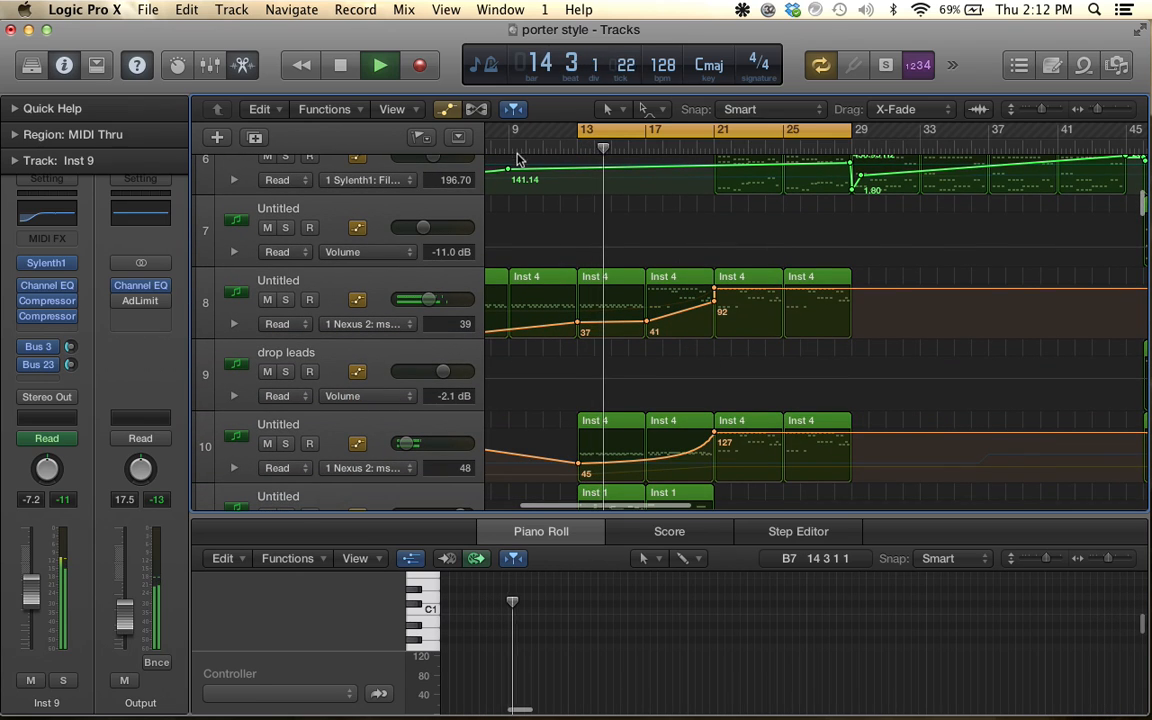
pyautogui.click(448, 113)
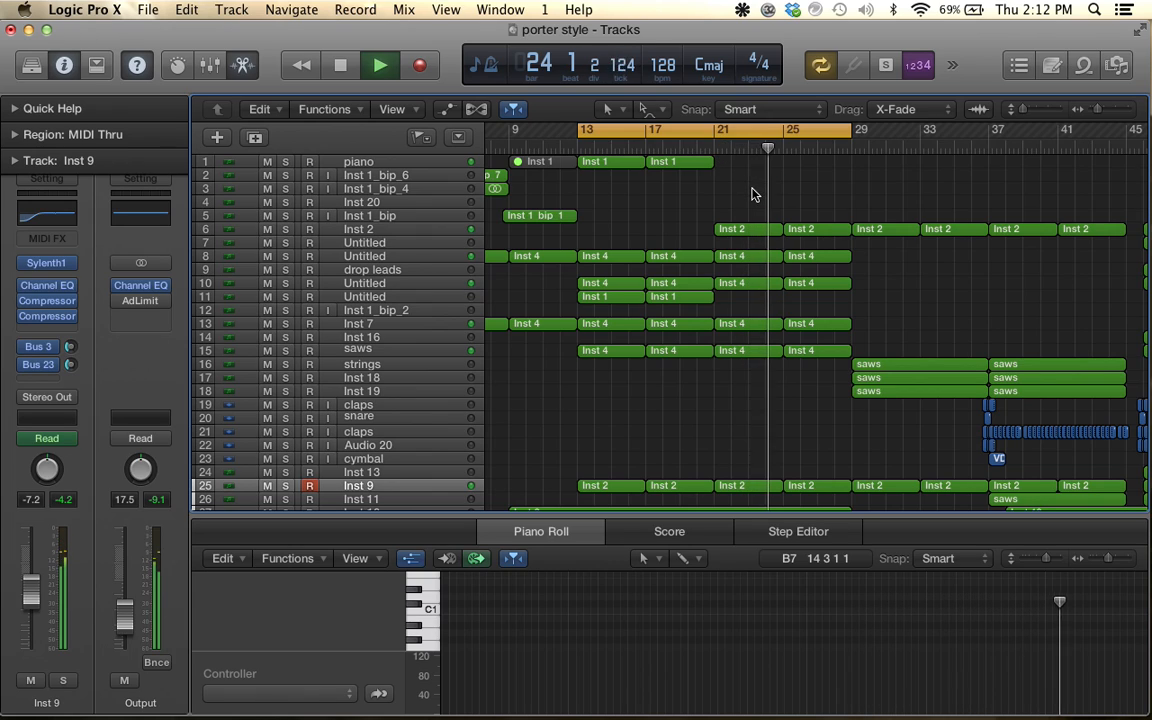
pyautogui.press('space')
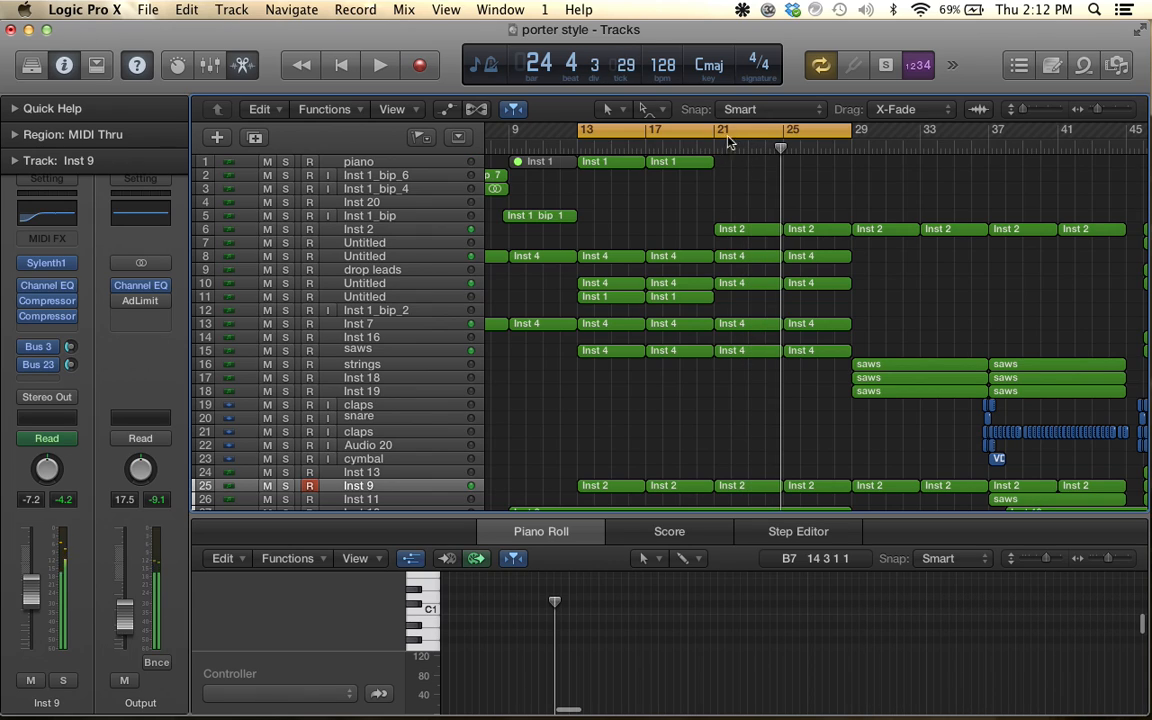
# Shorten the cycle range to start at bar 21 and end at bar 29
pyautogui.click(718, 128)
pyautogui.moveTo(714, 138); pyautogui.dragTo(850, 150)
pyautogui.scroll(-10, 841, 318)
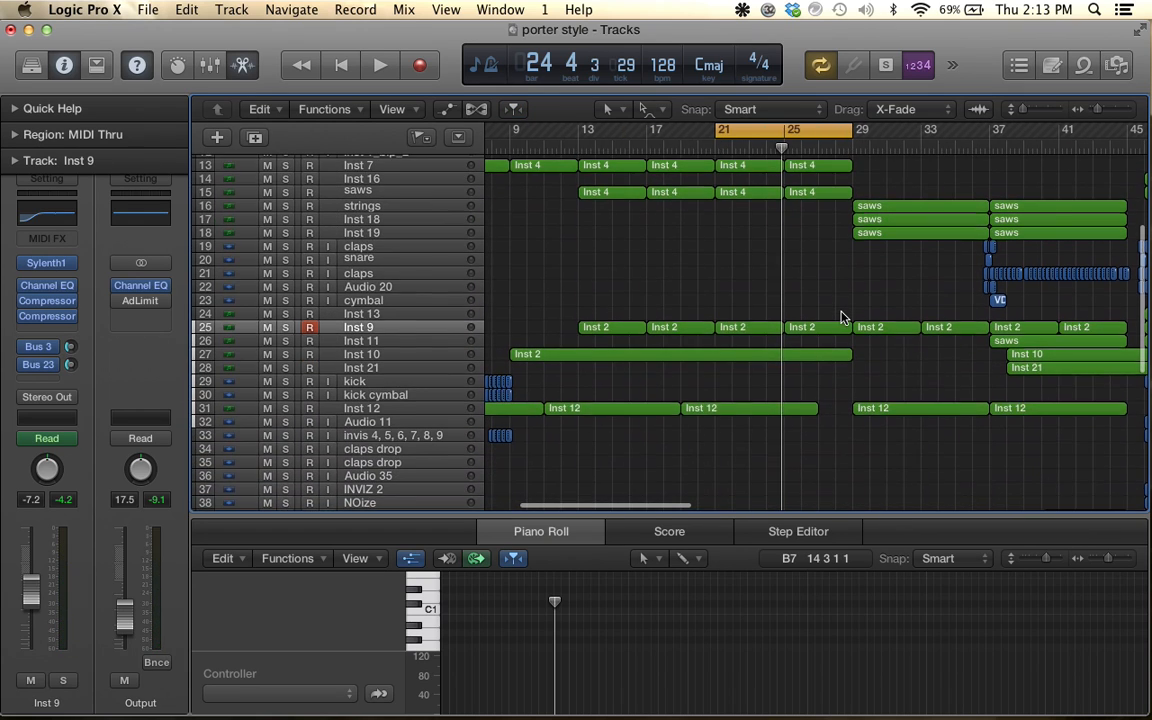
# Select the Inst 10 track and look over which of the surrounding and lower tracks contain layers within bars 21–29
pyautogui.hscroll(3, 841, 318)
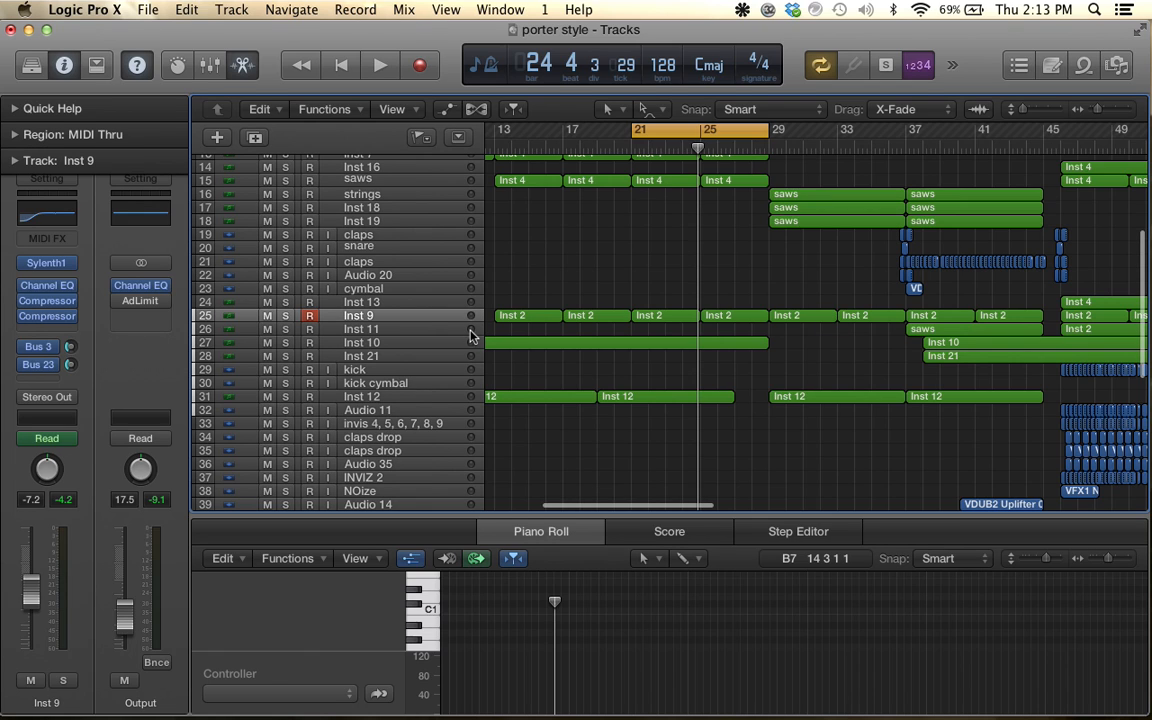
pyautogui.click(447, 341)
pyautogui.scroll(-8, 601, 360)
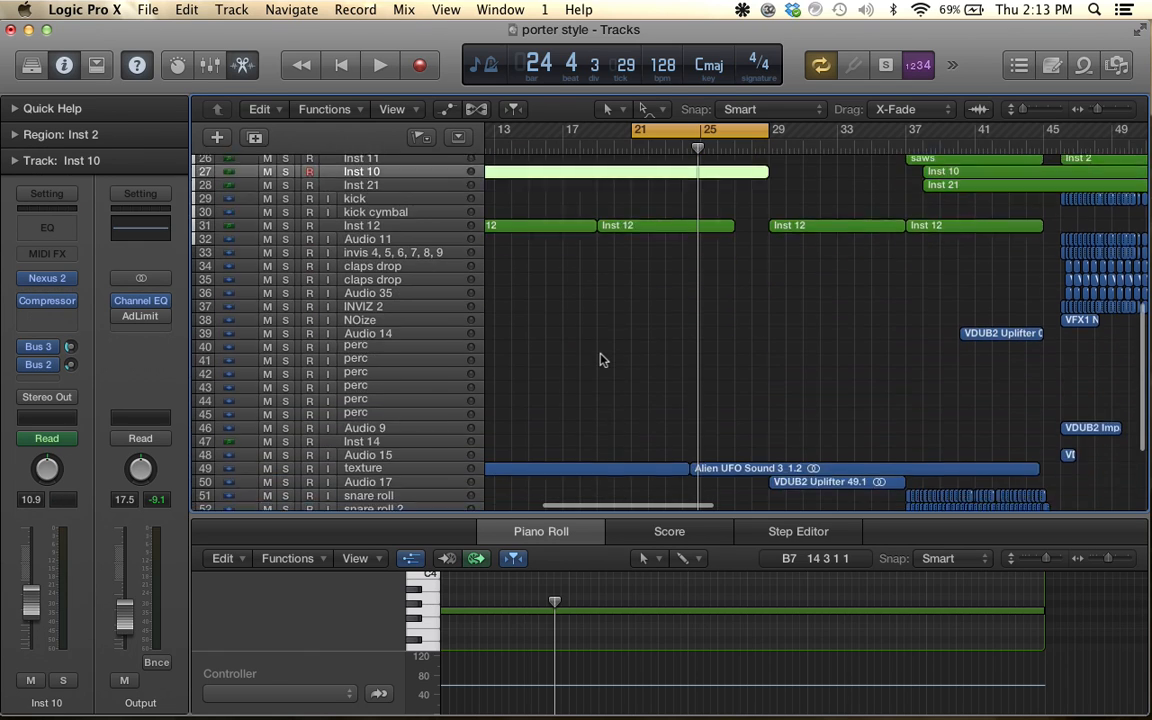
pyautogui.scroll(5, 601, 360)
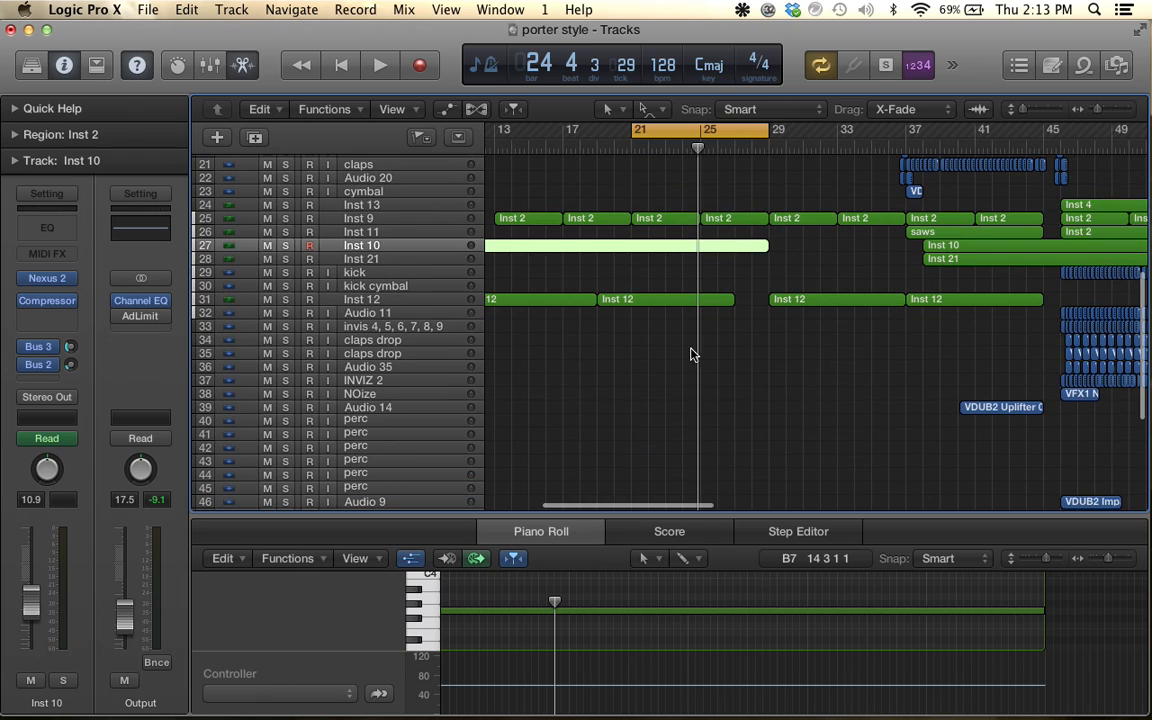
pyautogui.scroll(2, 693, 354)
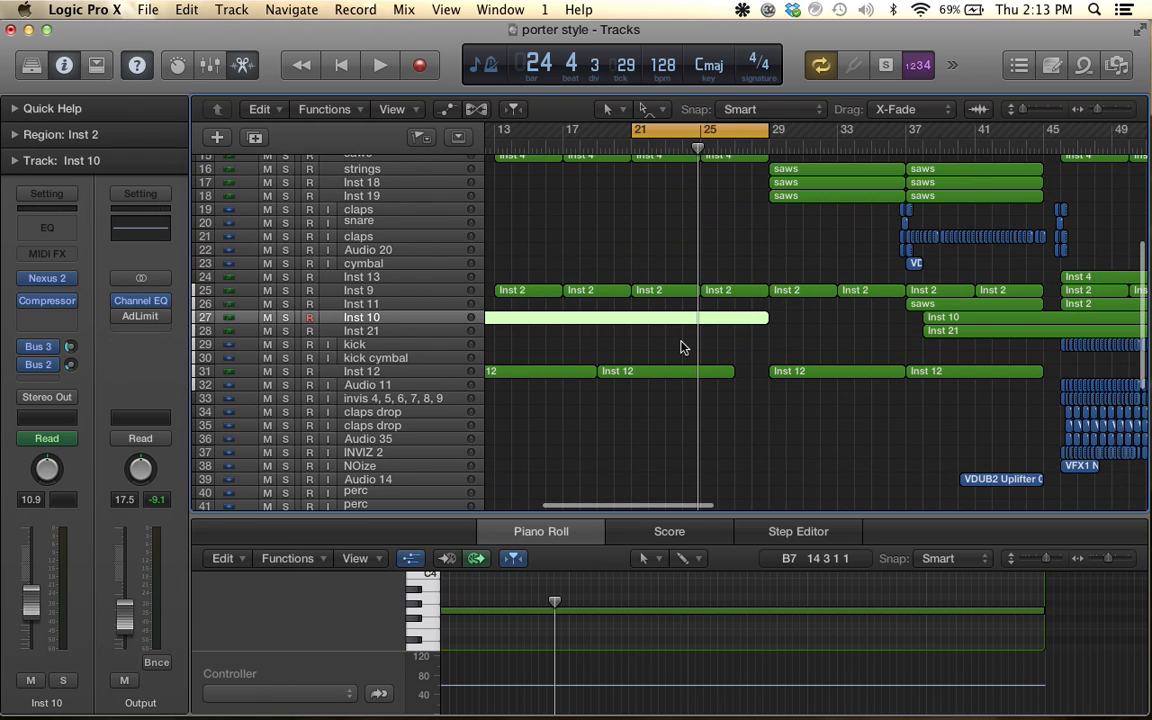
# Select the Inst 9 track's regions in bars 21–29 and enlarge the arrangement so the notes inside the regions are readable
pyautogui.press('super+Right')
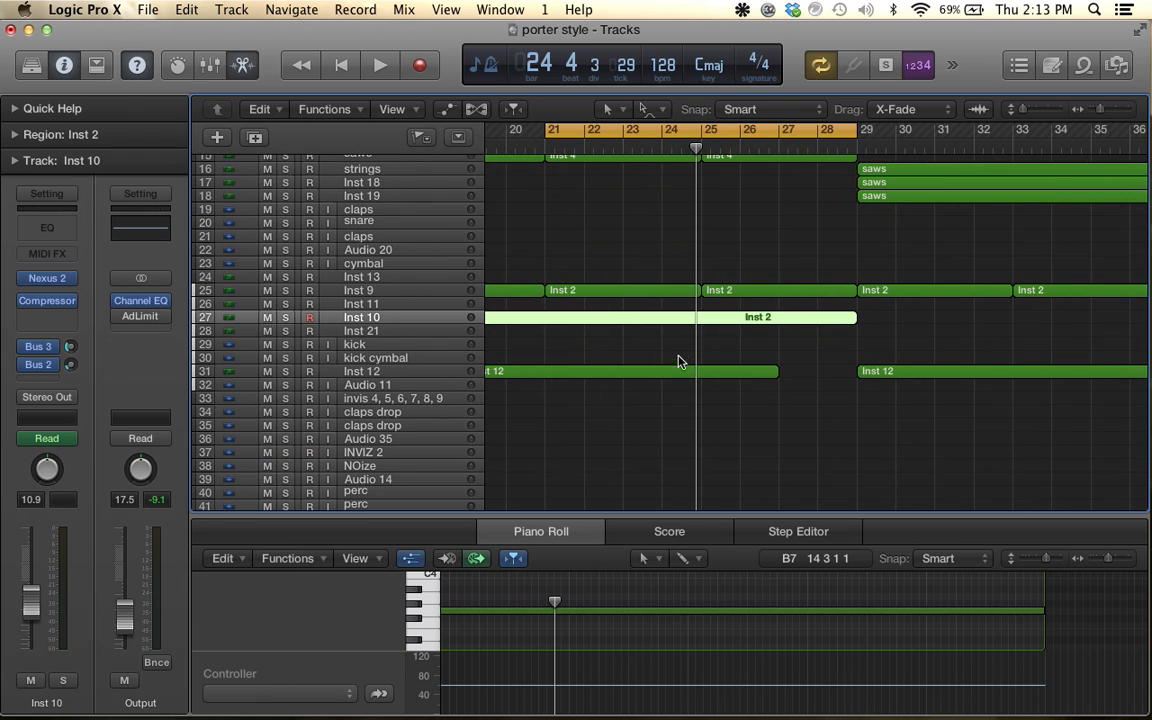
pyautogui.click(414, 292)
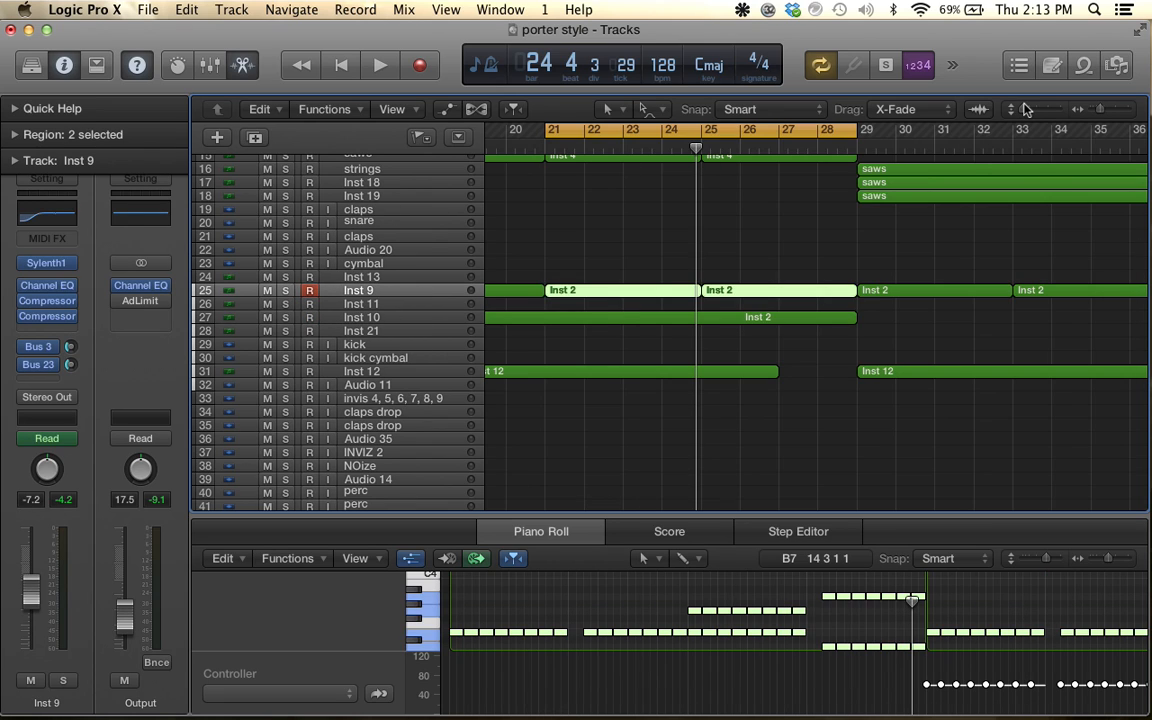
pyautogui.moveTo(1027, 110); pyautogui.dragTo(1037, 110)
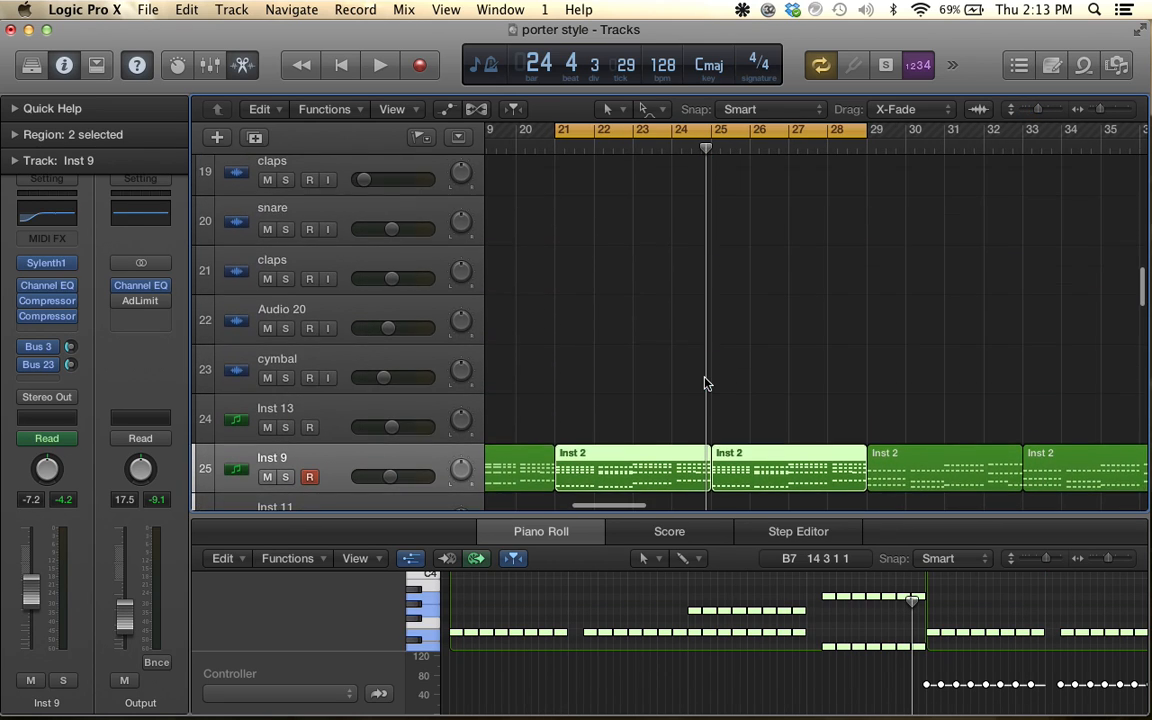
# Select the Inst 2 track's regions in bars 21–29, solo the track and play a short passage of it
pyautogui.scroll(15, 705, 383)
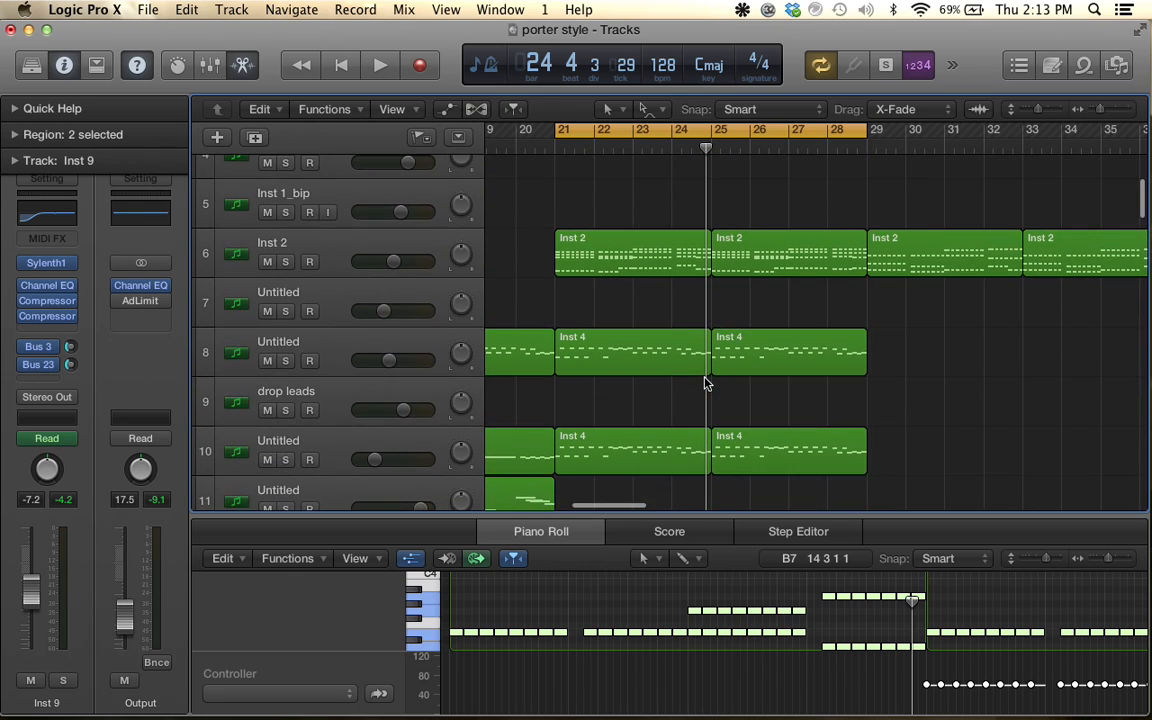
pyautogui.scroll(2, 705, 383)
pyautogui.click(586, 295)
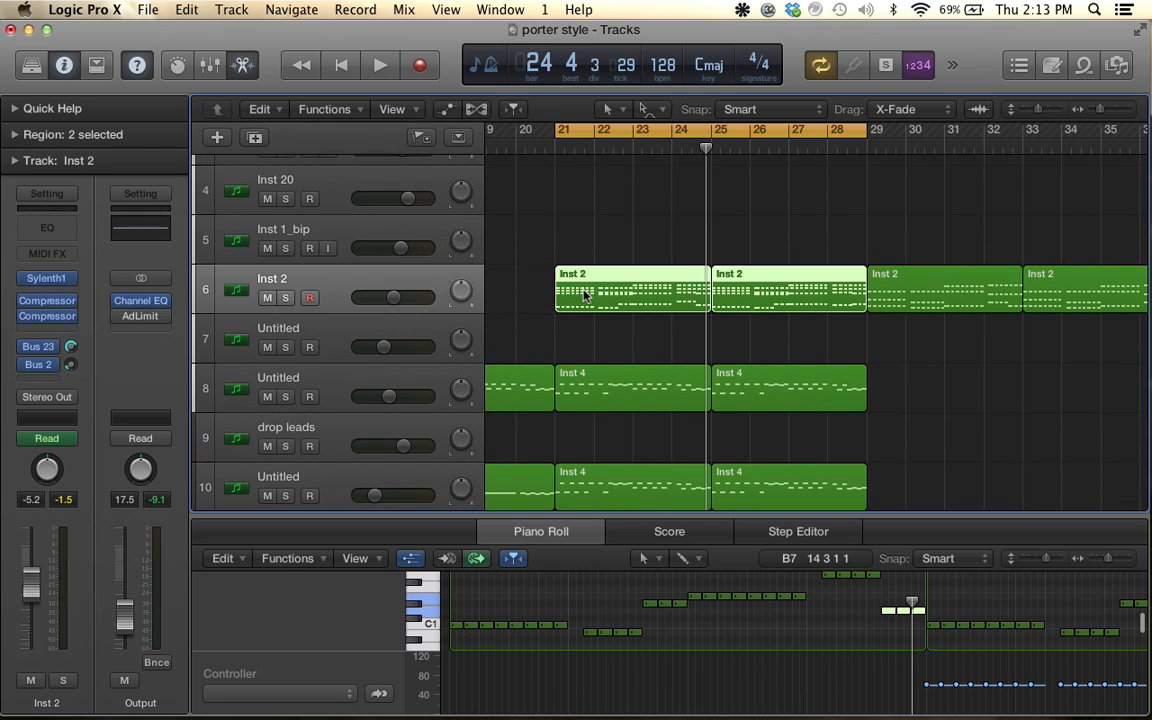
pyautogui.click(285, 297)
pyautogui.press('space')
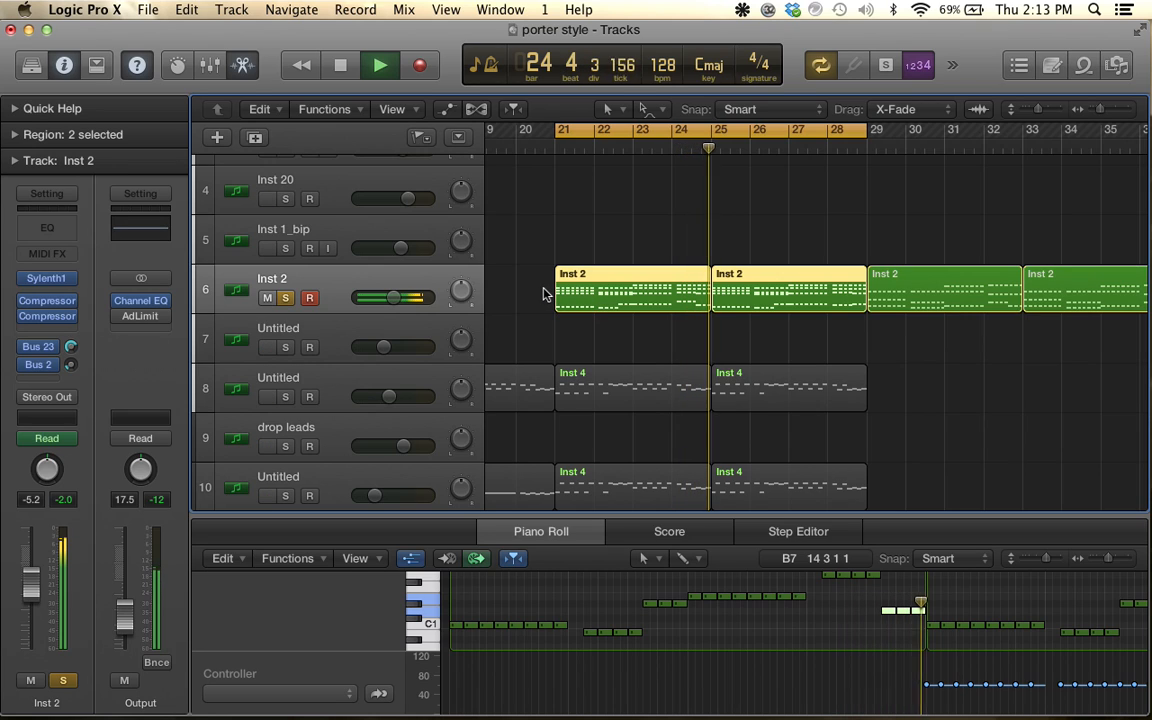
pyautogui.press('space')
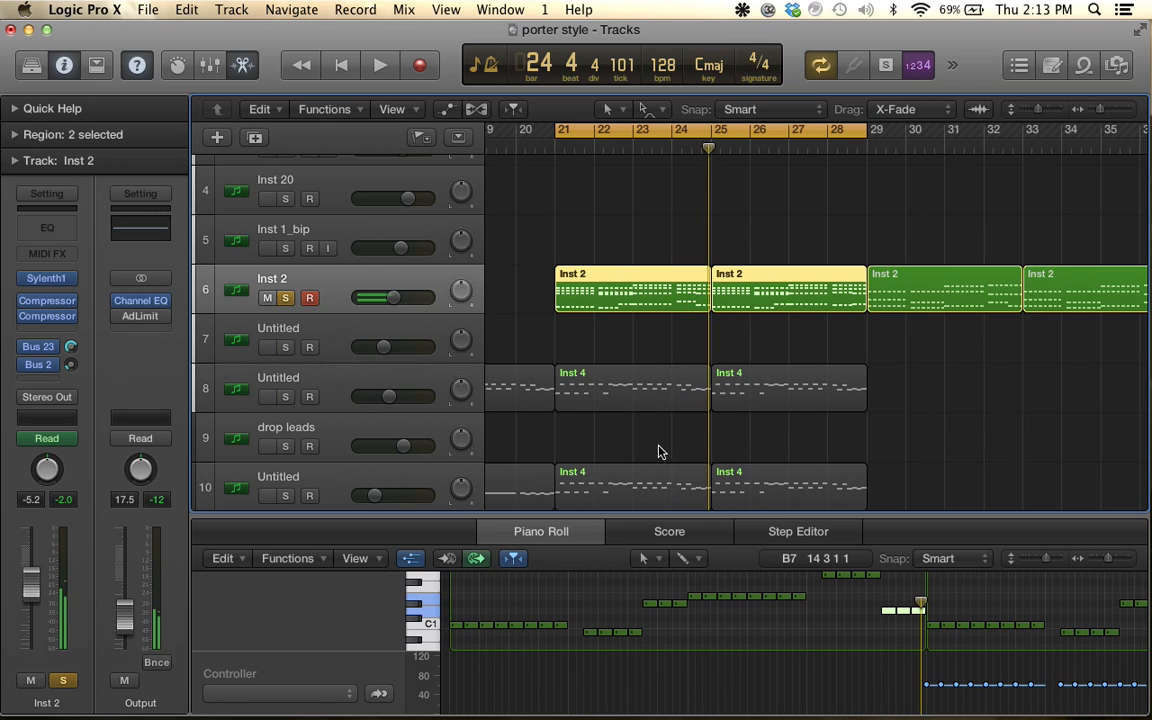
# Enlarge the Piano Roll to show the whole Inst 2 pattern and audition the first chord's three upper notes and its C1 bass note
pyautogui.moveTo(636, 514); pyautogui.dragTo(642, 162)
pyautogui.scroll(-5, 671, 348)
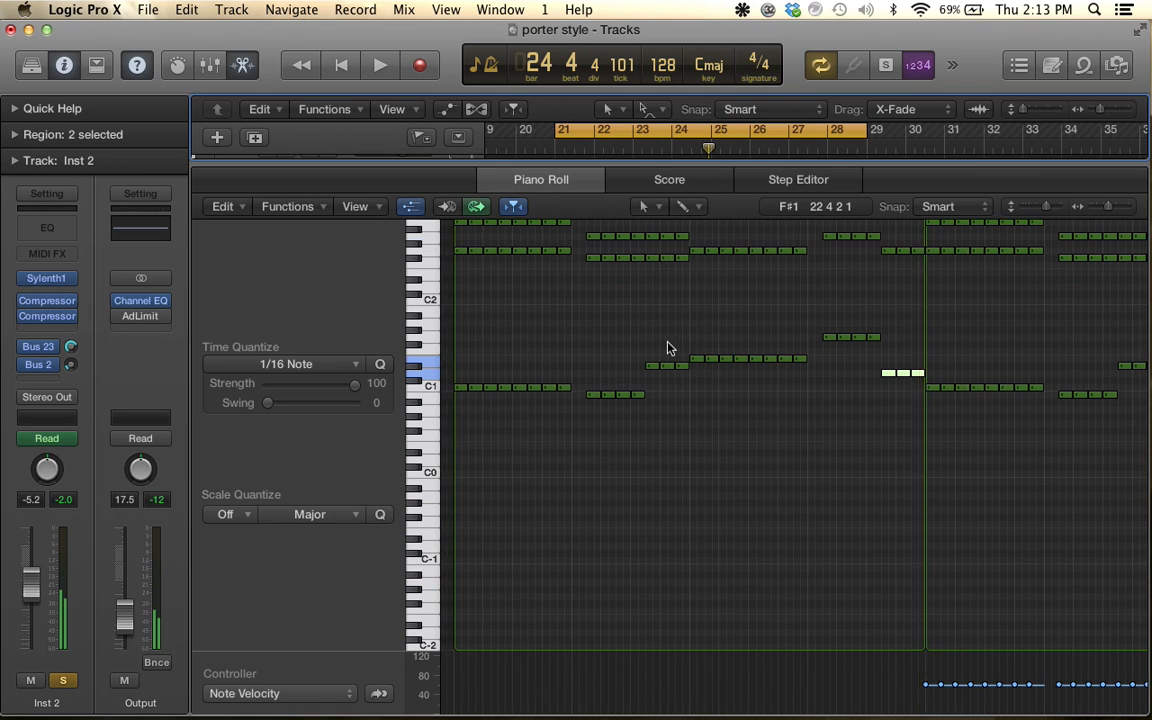
pyautogui.press('z')
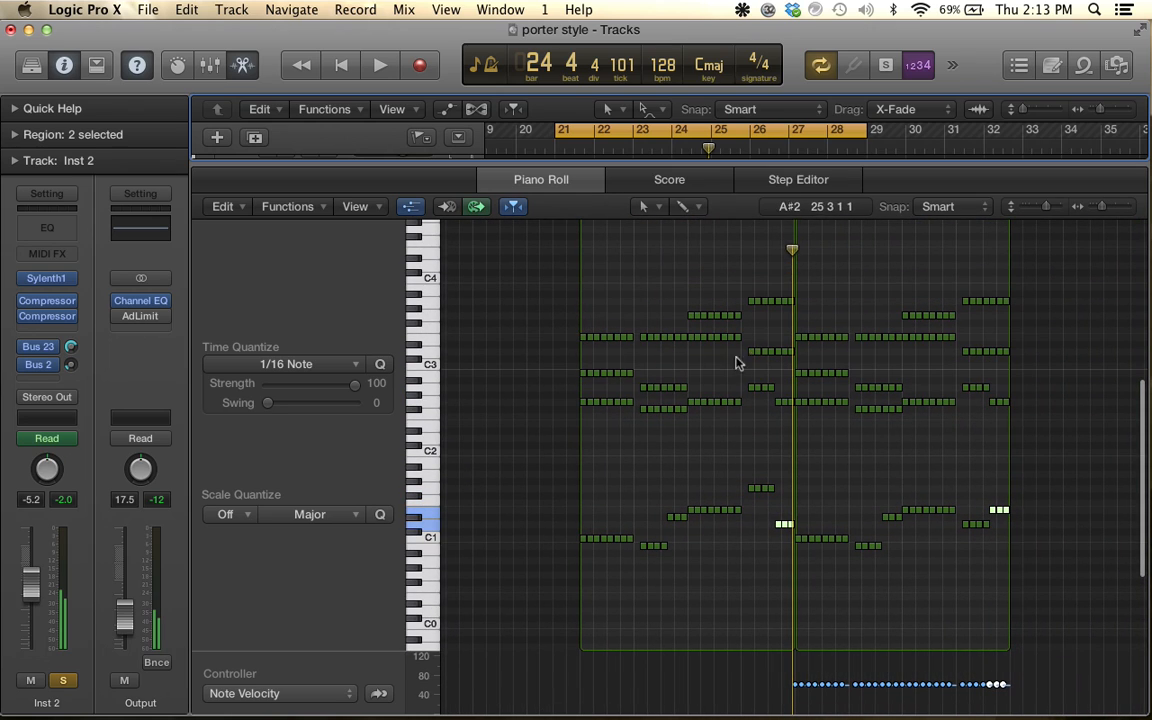
pyautogui.click(589, 339)
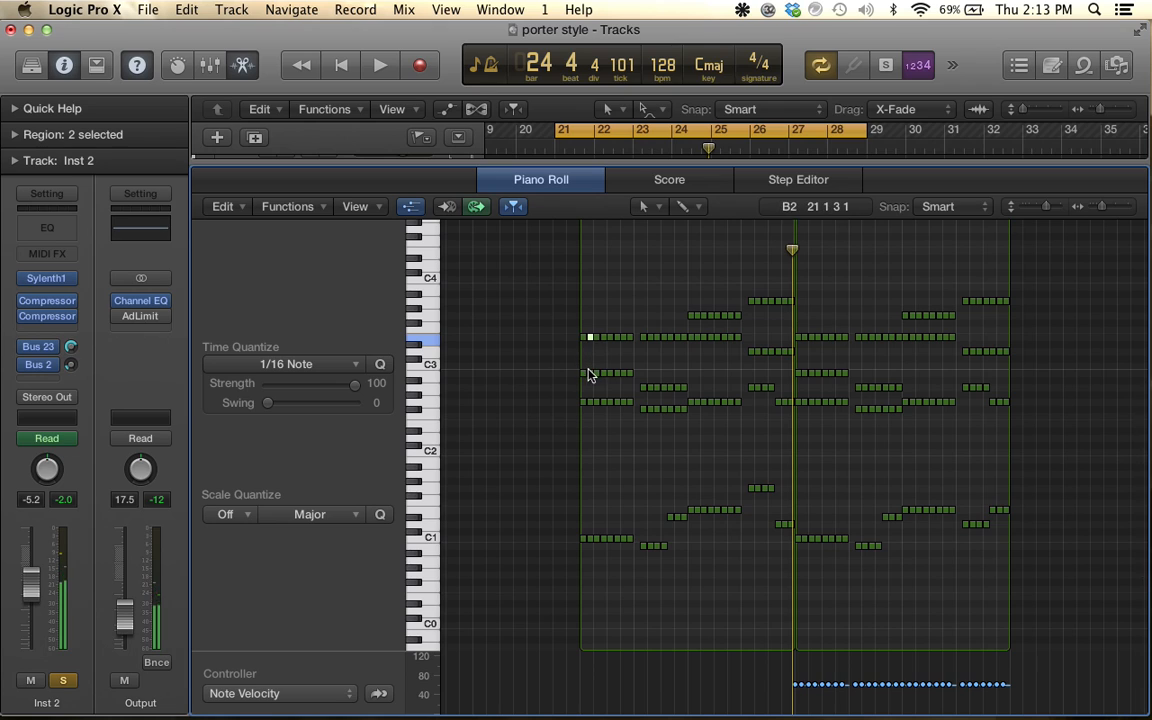
pyautogui.click(590, 374)
pyautogui.click(591, 403)
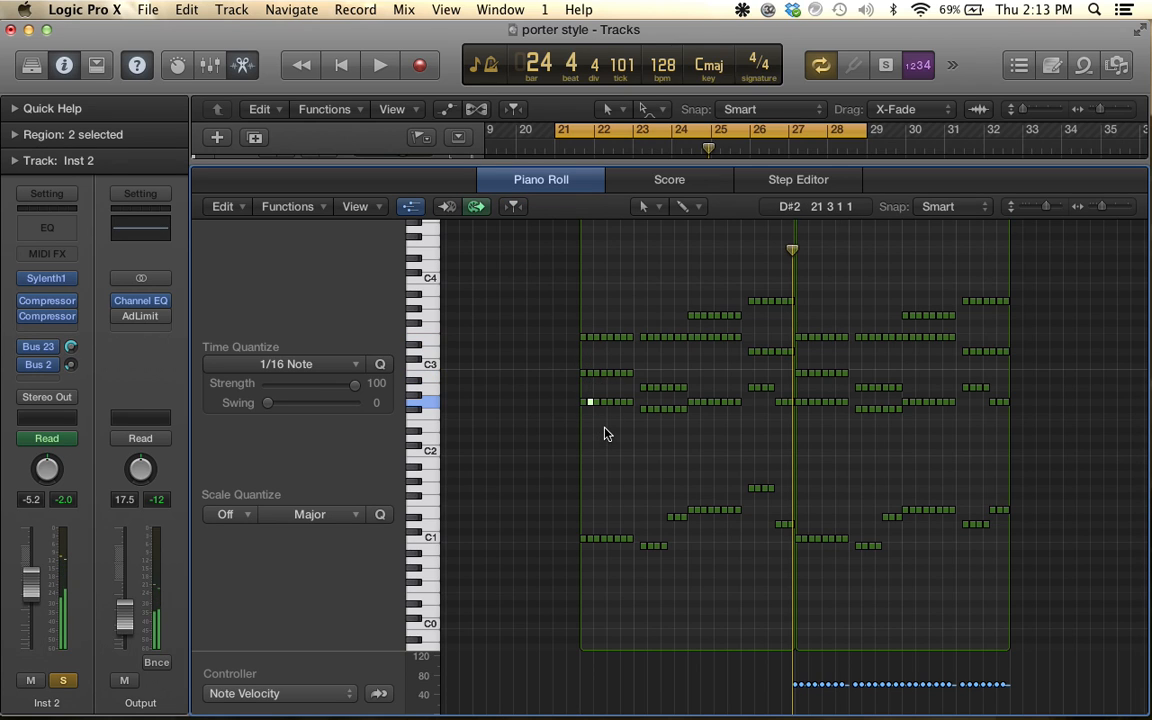
pyautogui.scroll(5, 604, 433)
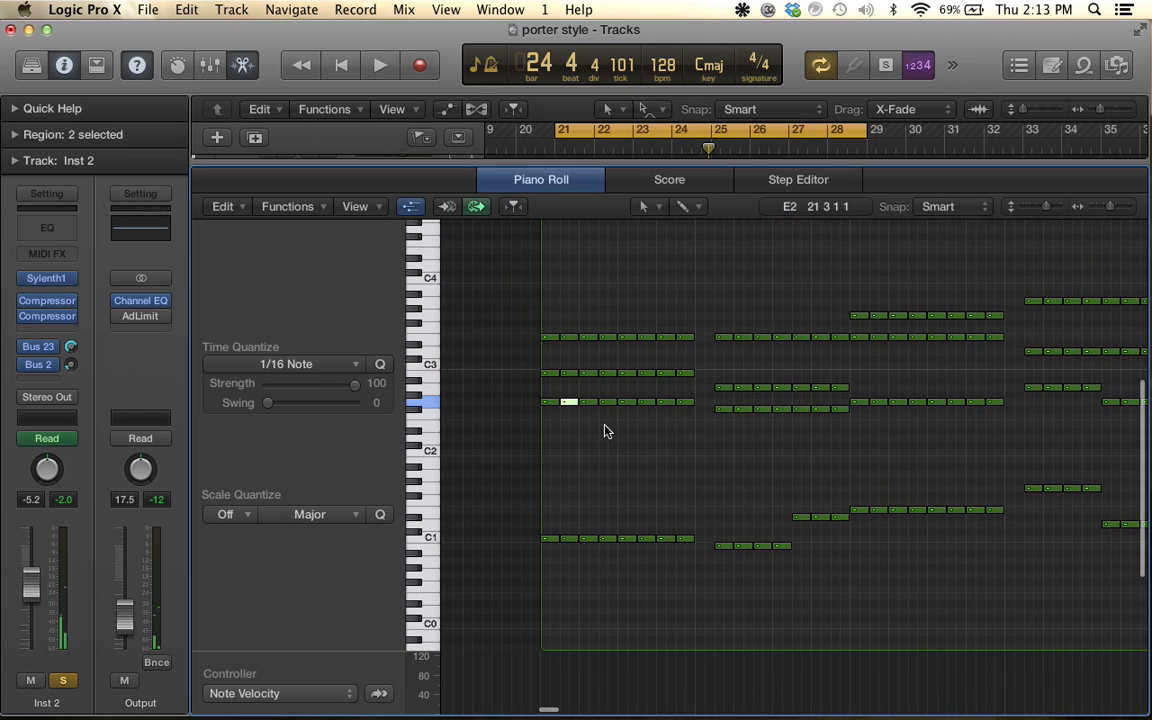
pyautogui.click(549, 539)
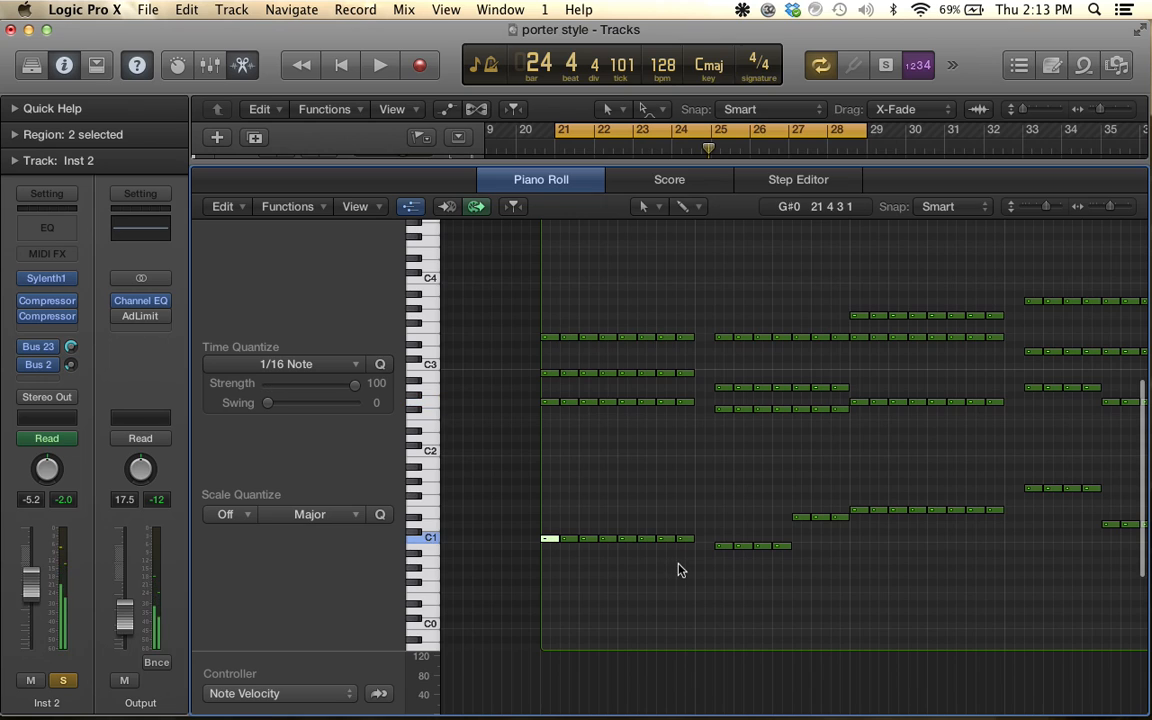
# Play the soloed Inst 2 chords while following their notes, and shrink the Piano Roll to bring the tracks back
pyautogui.hscroll(3, 680, 570)
pyautogui.press('space')
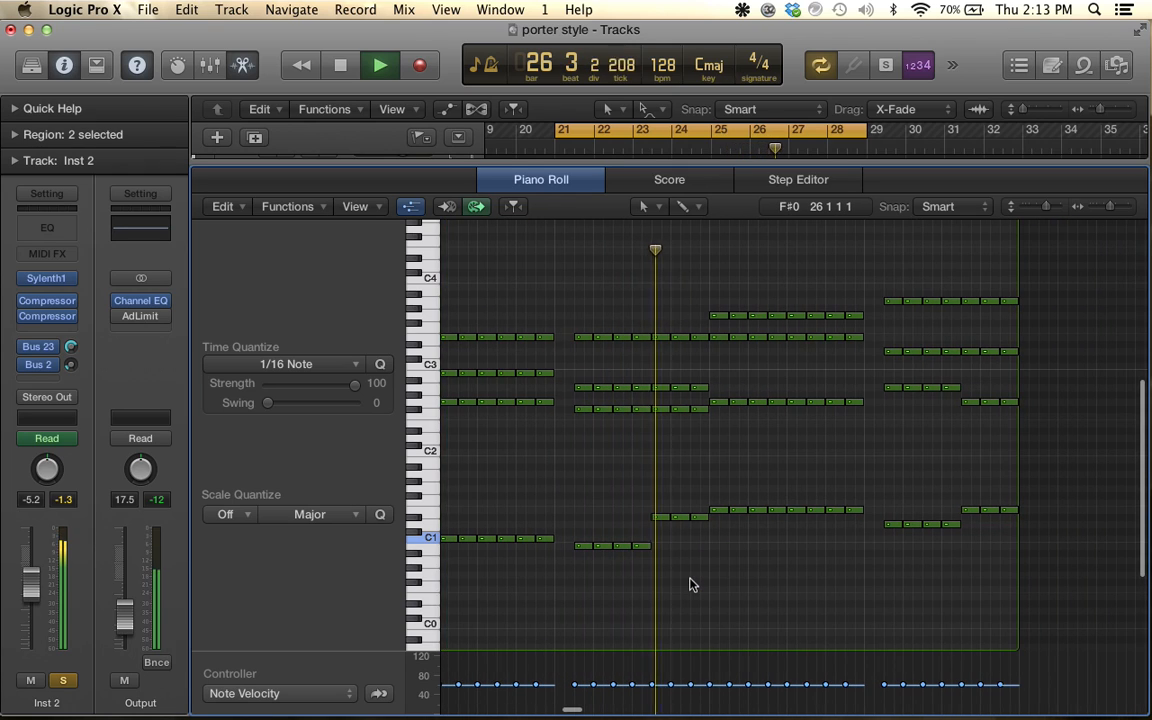
pyautogui.press('space')
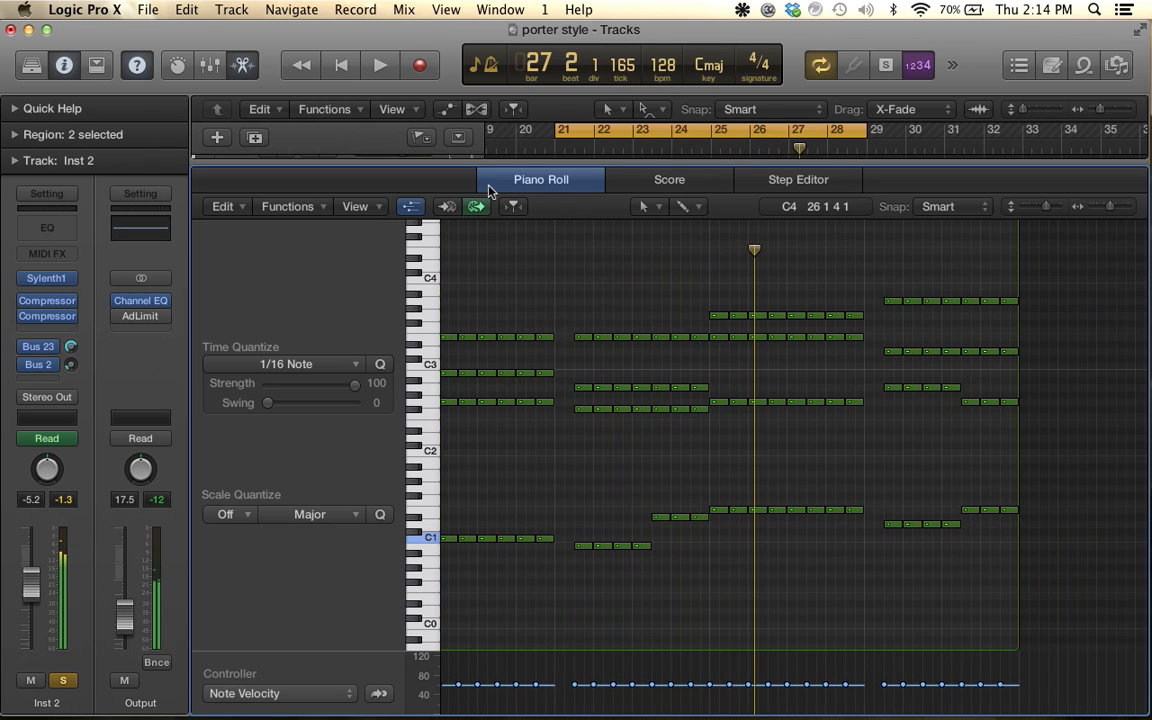
pyautogui.moveTo(491, 160); pyautogui.dragTo(527, 540)
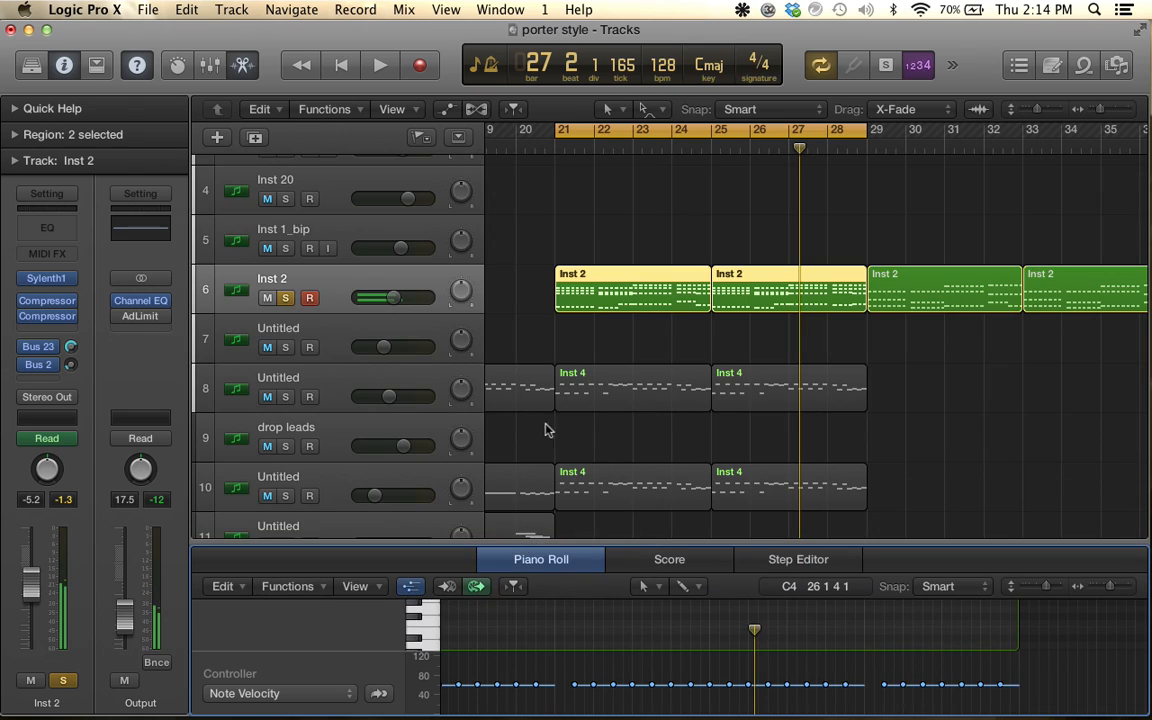
# Open the audio device preferences, set the I/O buffer size to 1024 samples and apply the change
pyautogui.click(575, 360)
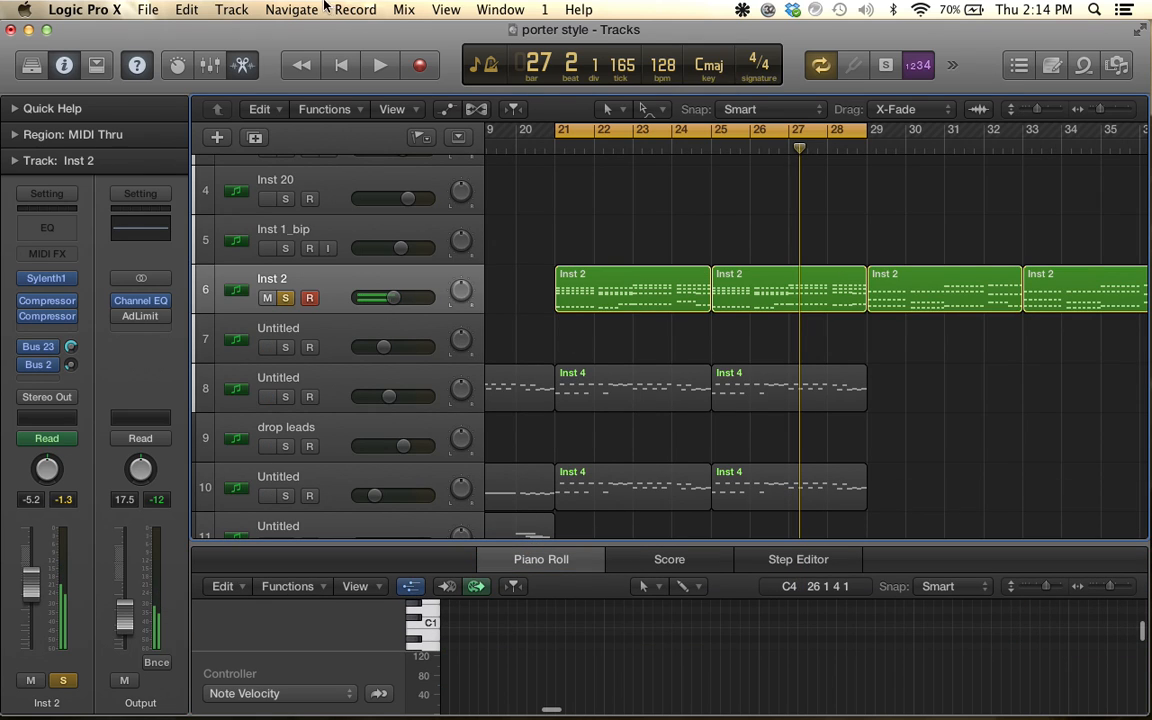
pyautogui.click(116, 12)
pyautogui.moveTo(118, 59)
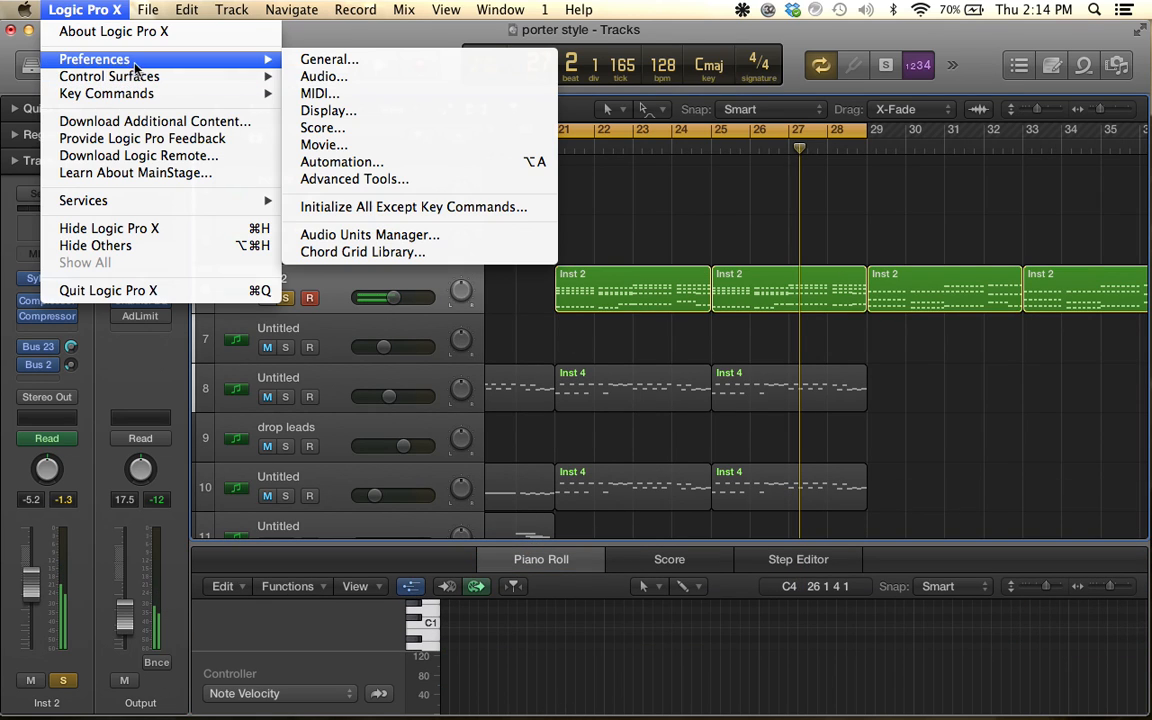
pyautogui.click(325, 80)
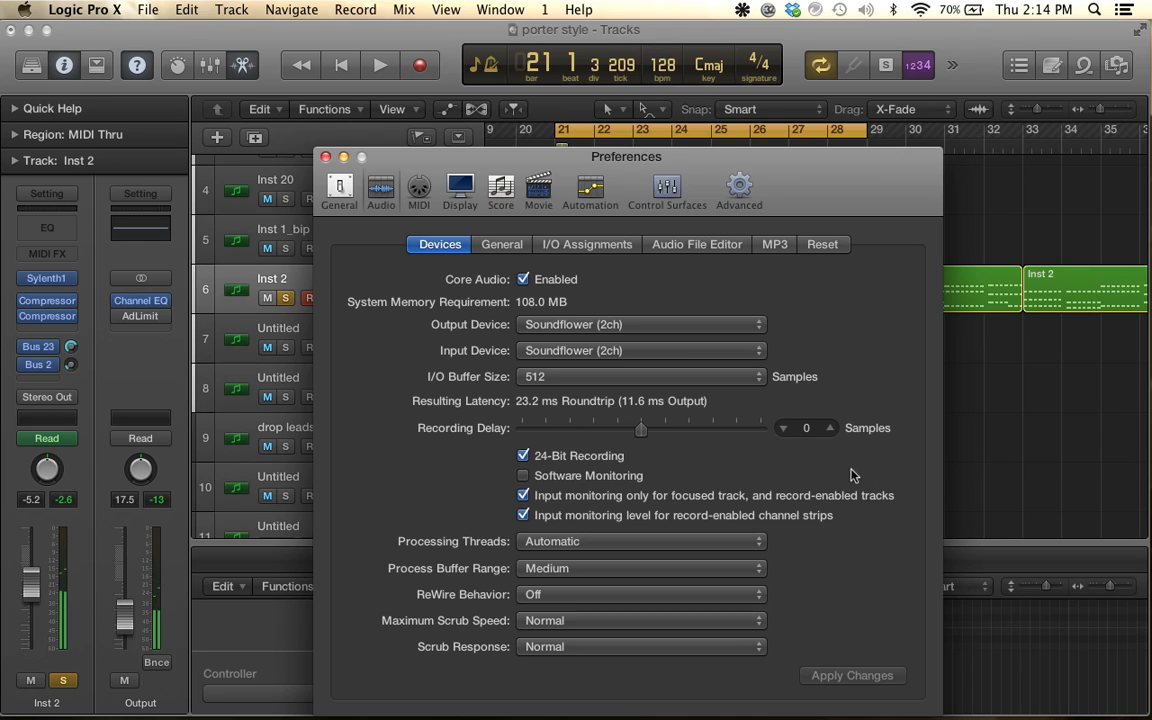
pyautogui.press('space')
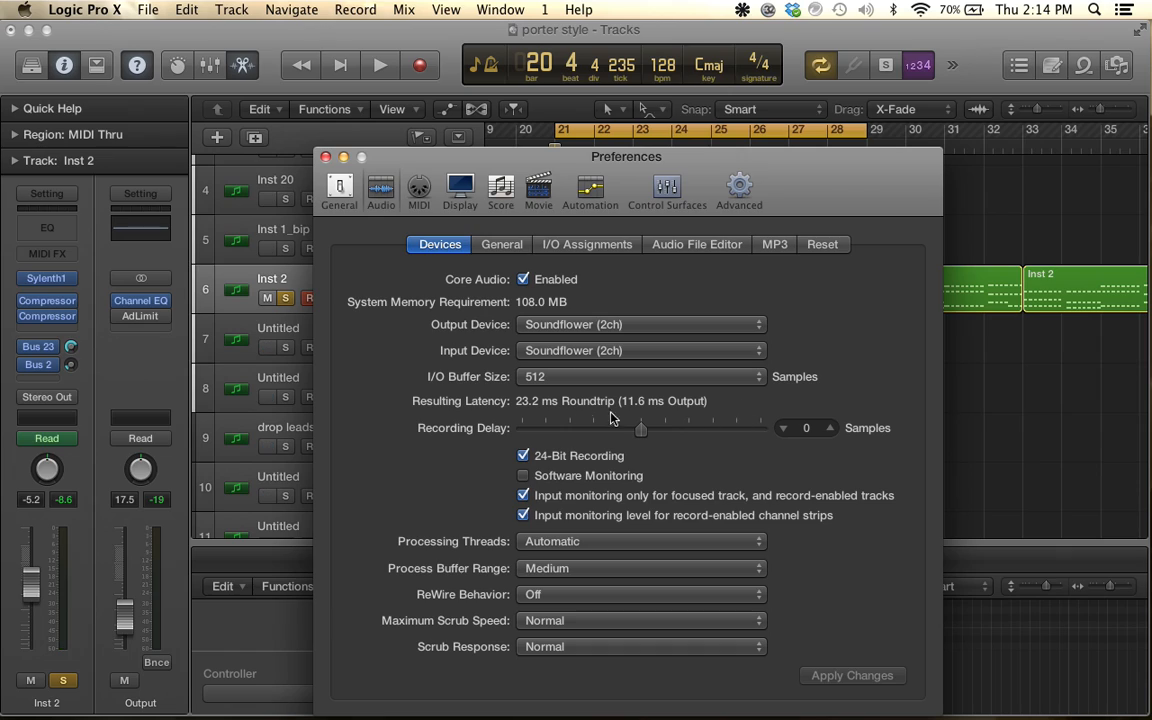
pyautogui.click(612, 379)
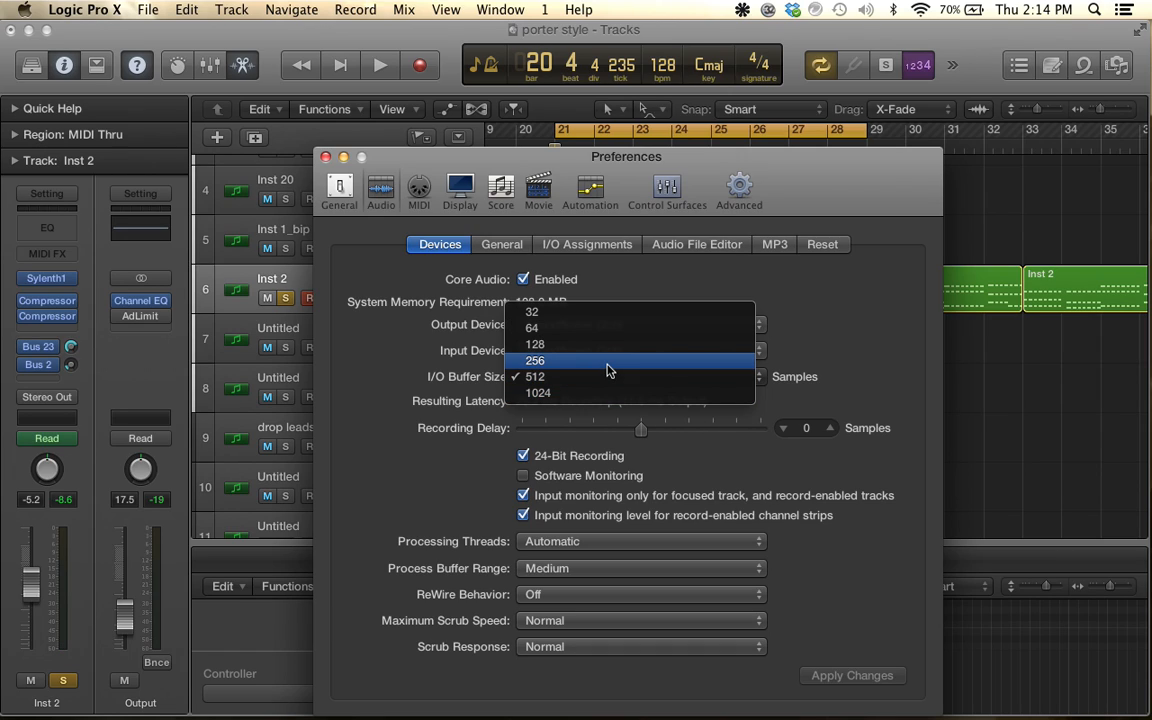
pyautogui.click(608, 360)
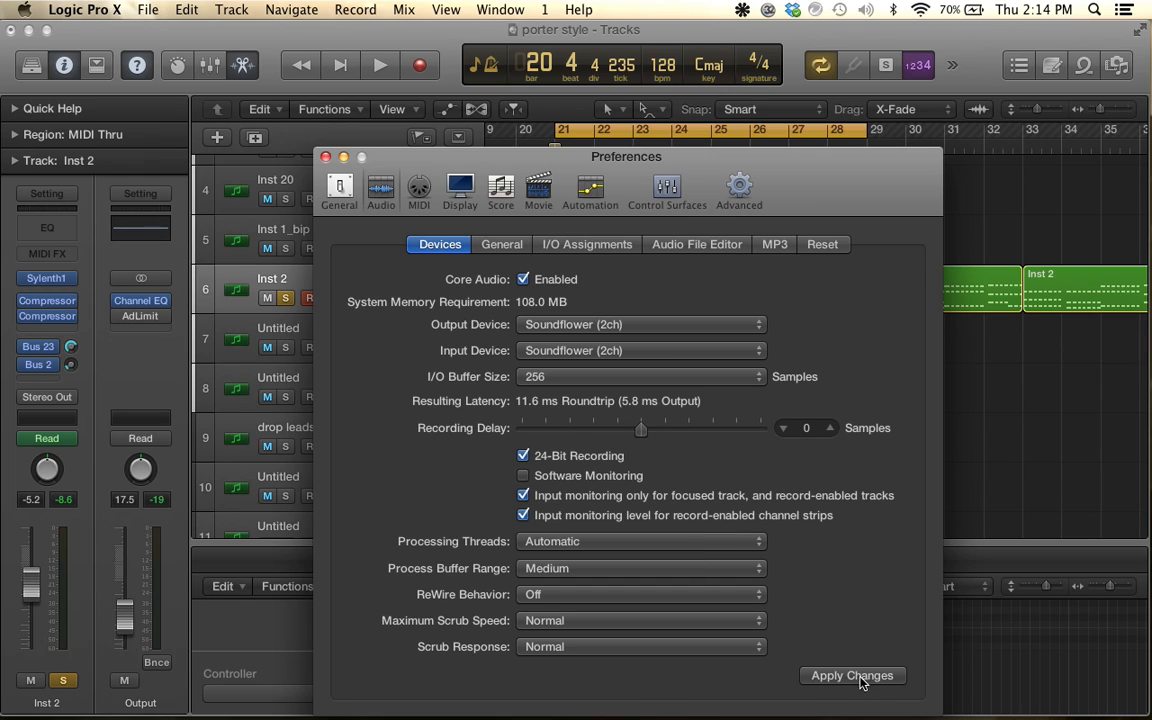
pyautogui.click(652, 377)
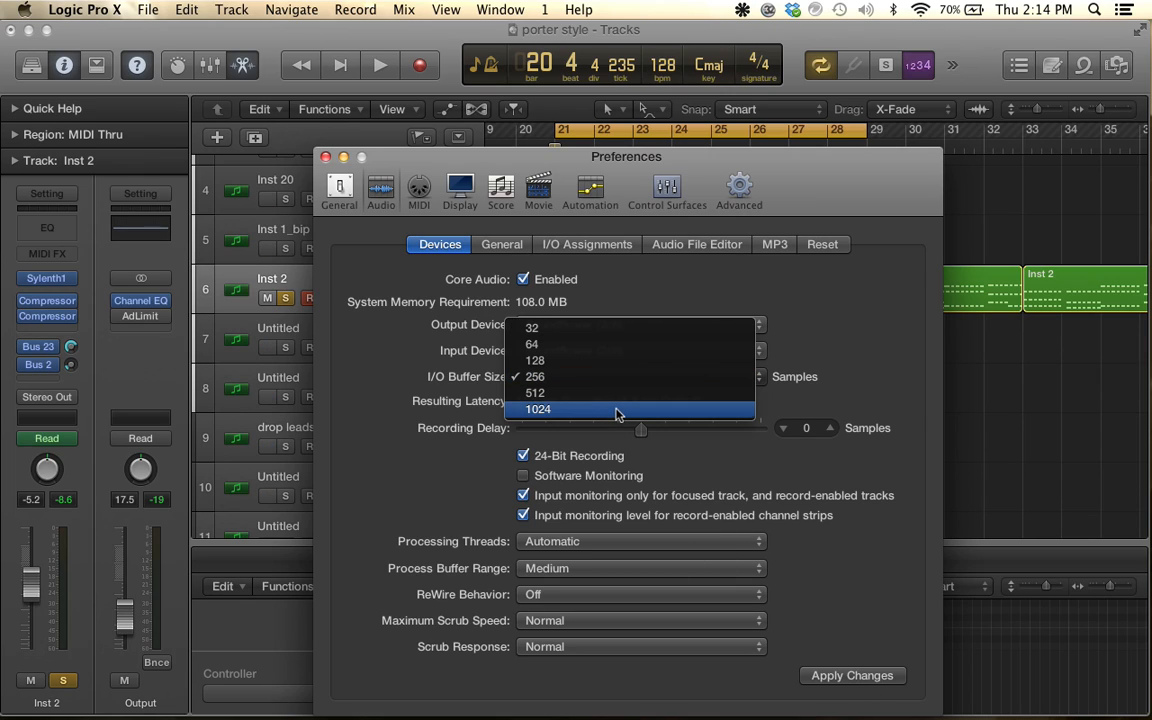
pyautogui.click(617, 411)
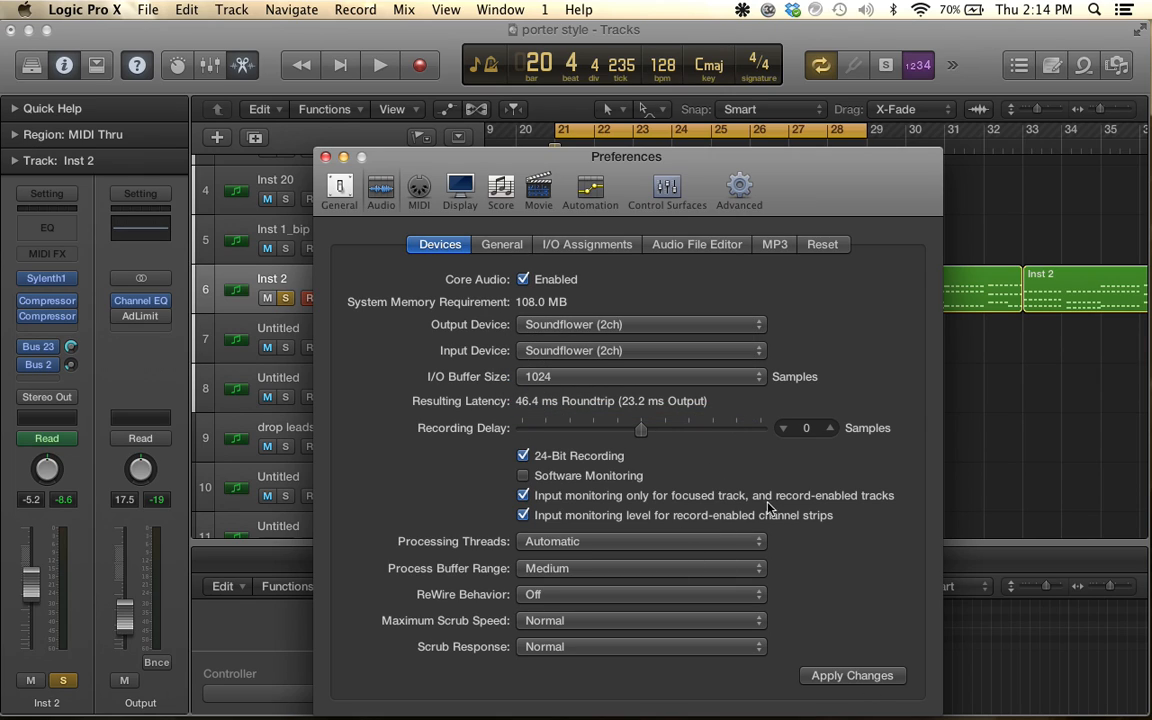
pyautogui.click(885, 668)
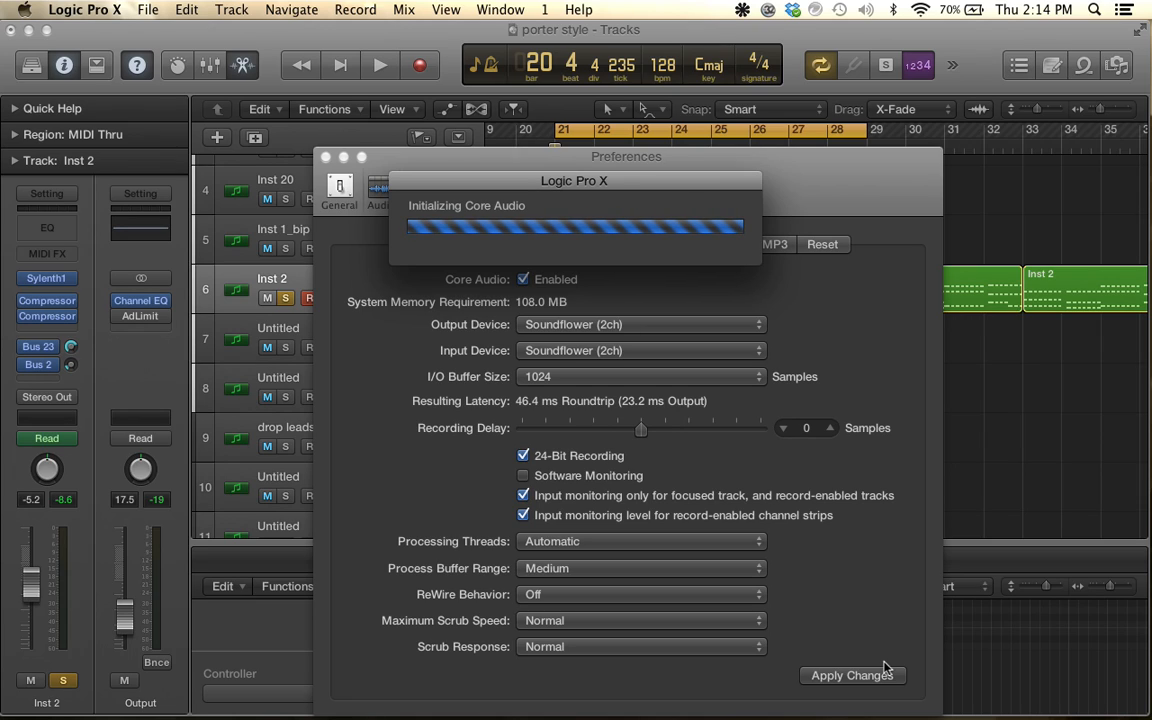
# Return to Logic Pro X and close the Preferences window
pyautogui.moveTo(1046, 715)
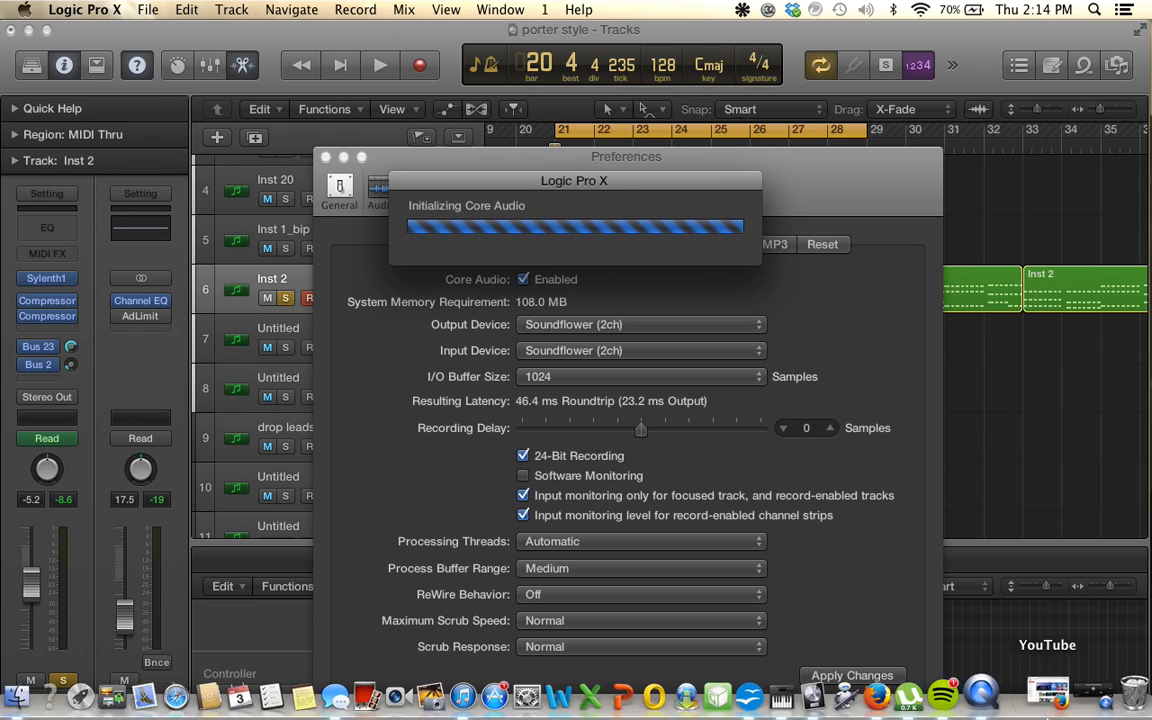
pyautogui.click(1082, 699)
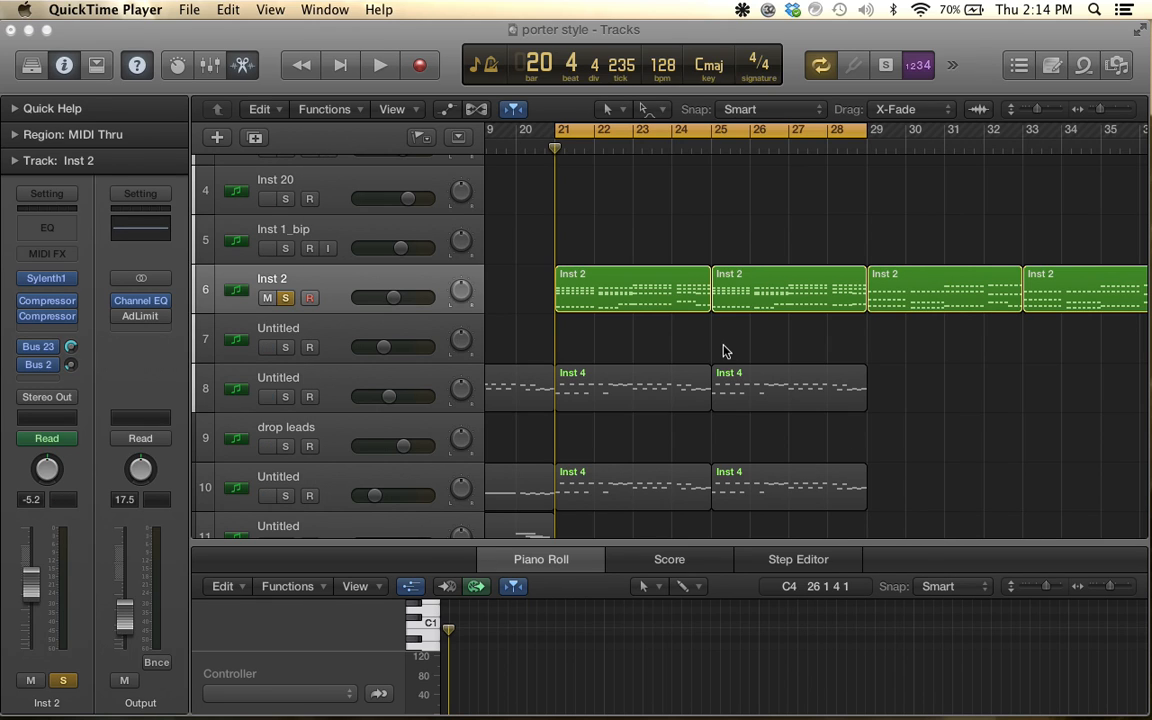
pyautogui.click(722, 347)
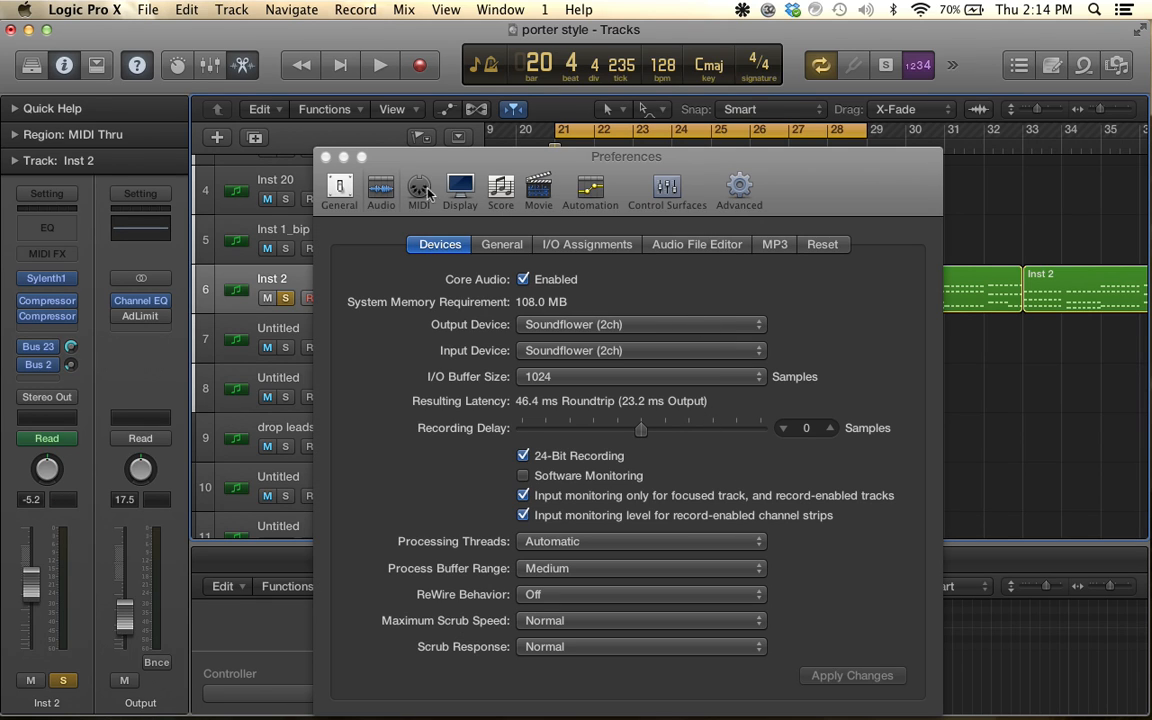
pyautogui.click(325, 157)
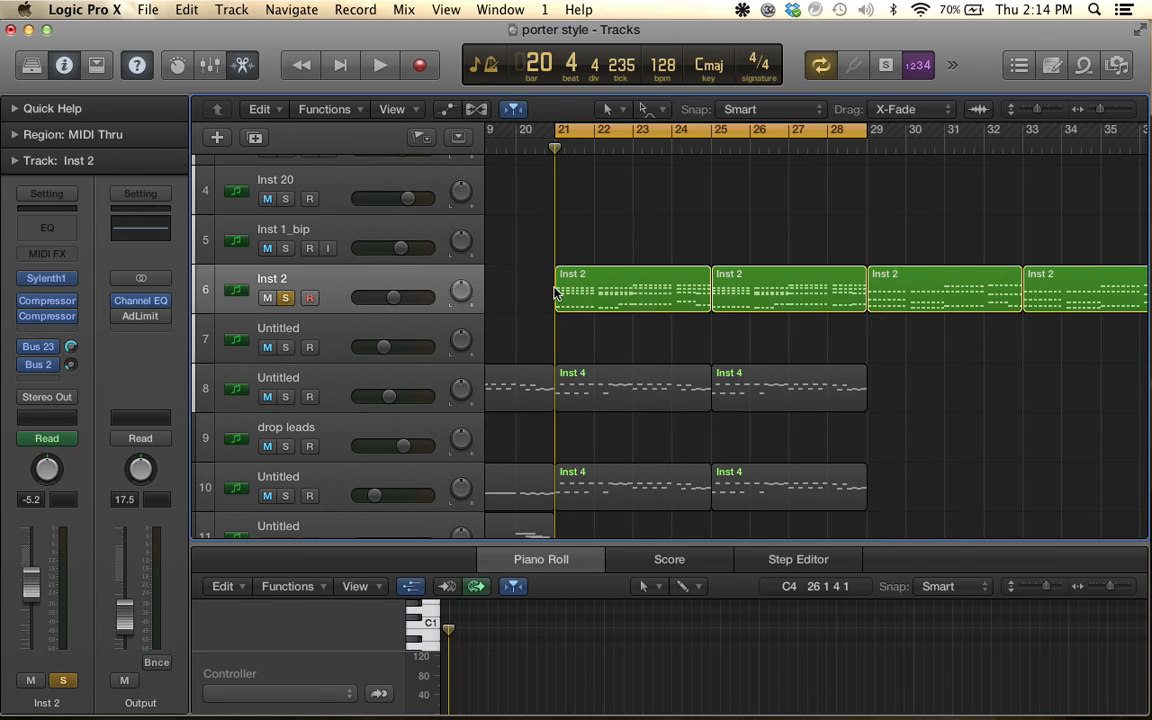
# Play the soloed Inst 2 track briefly, stop playback and turn off its solo
pyautogui.press('space')
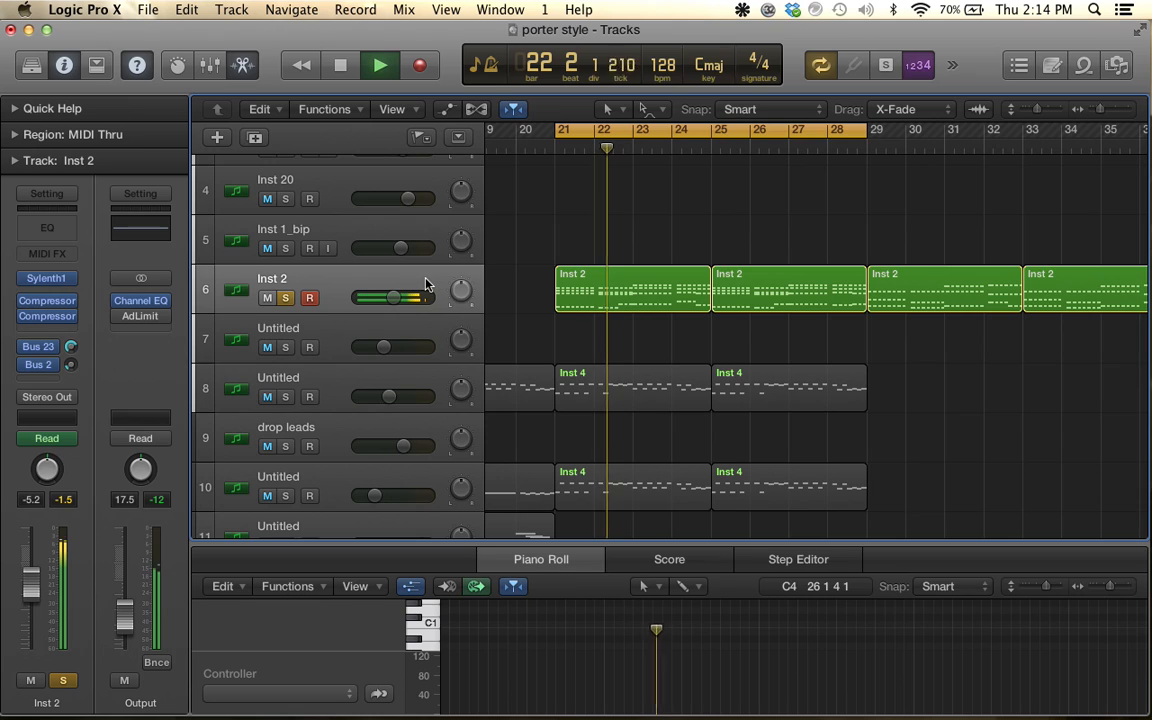
pyautogui.press('space')
pyautogui.click(285, 298)
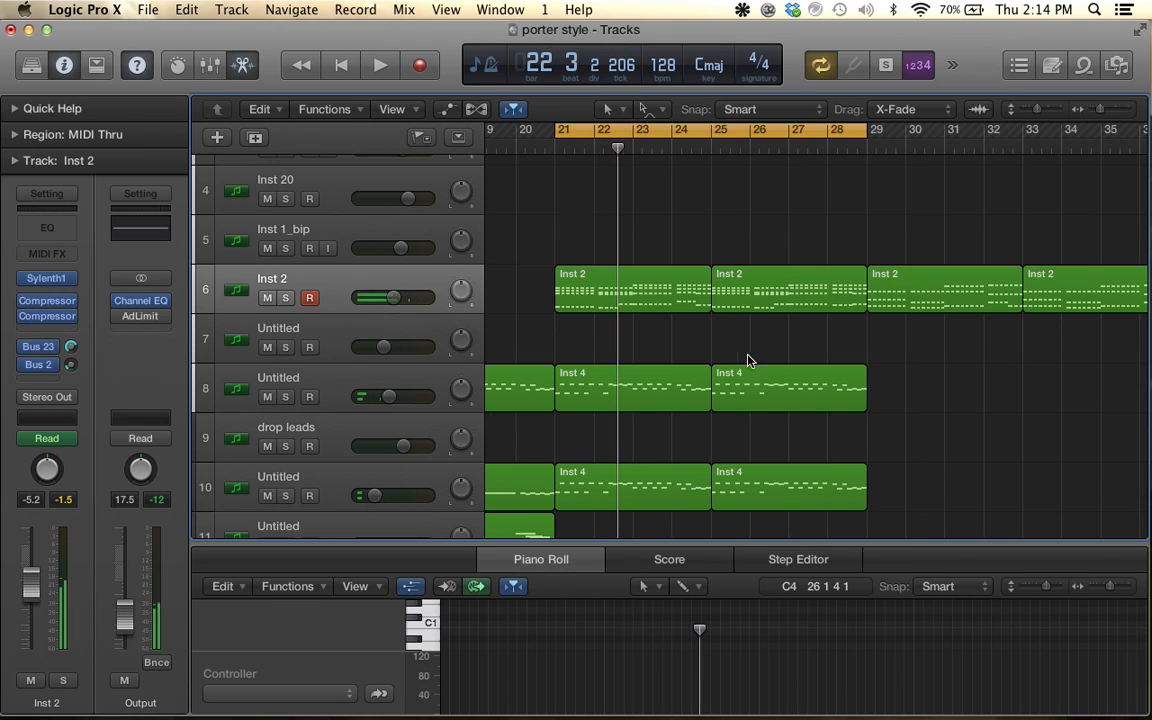
# Extend the start of the cycle range back to bar 17 and start playback
pyautogui.press('super+Left')
pyautogui.press('super+Left')
pyautogui.press('super+Left')
pyautogui.scroll(3, 748, 360)
pyautogui.scroll(-3, 665, 402)
pyautogui.scroll(-4, 663, 405)
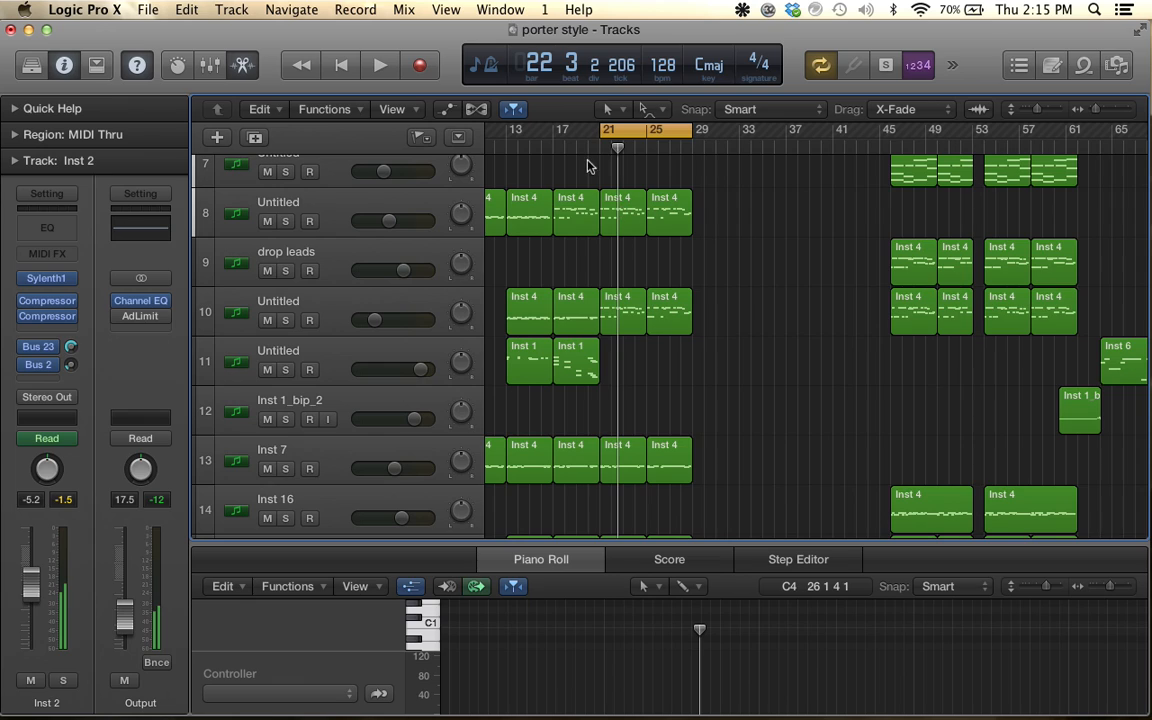
pyautogui.moveTo(606, 131); pyautogui.dragTo(557, 133)
pyautogui.press('space')
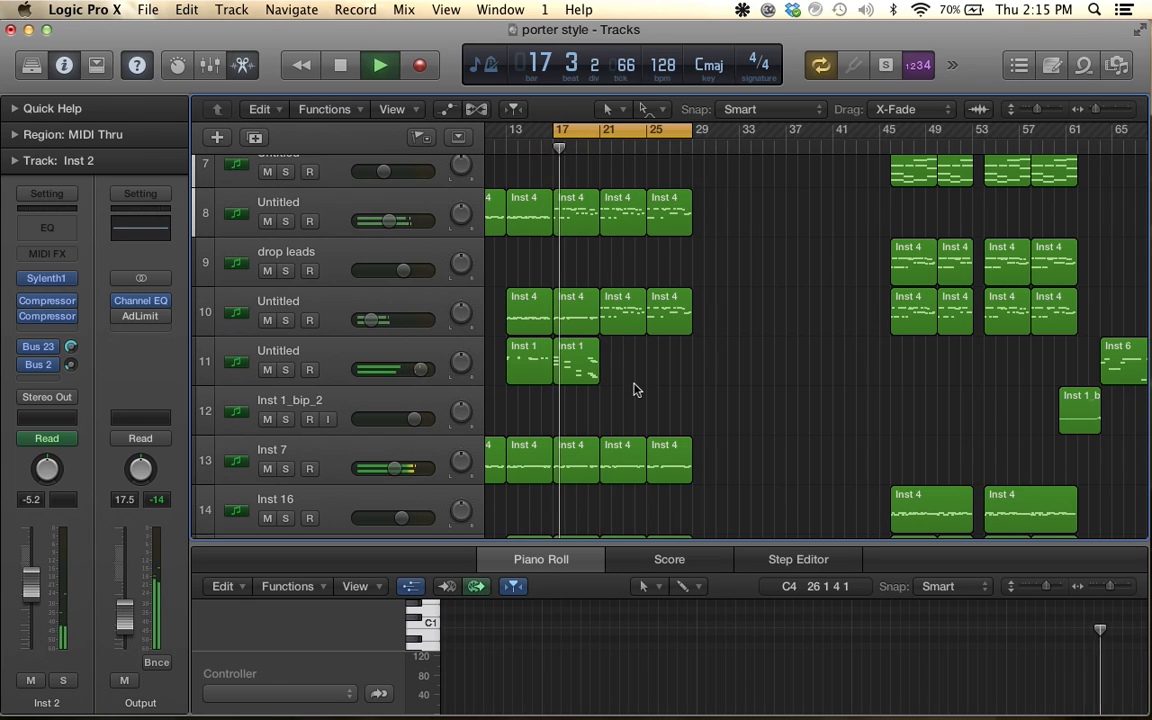
# Turn off cycle mode and collapse the Piano Roll so the tracks area fills the window
pyautogui.scroll(2, 633, 389)
pyautogui.scroll(-1, 633, 389)
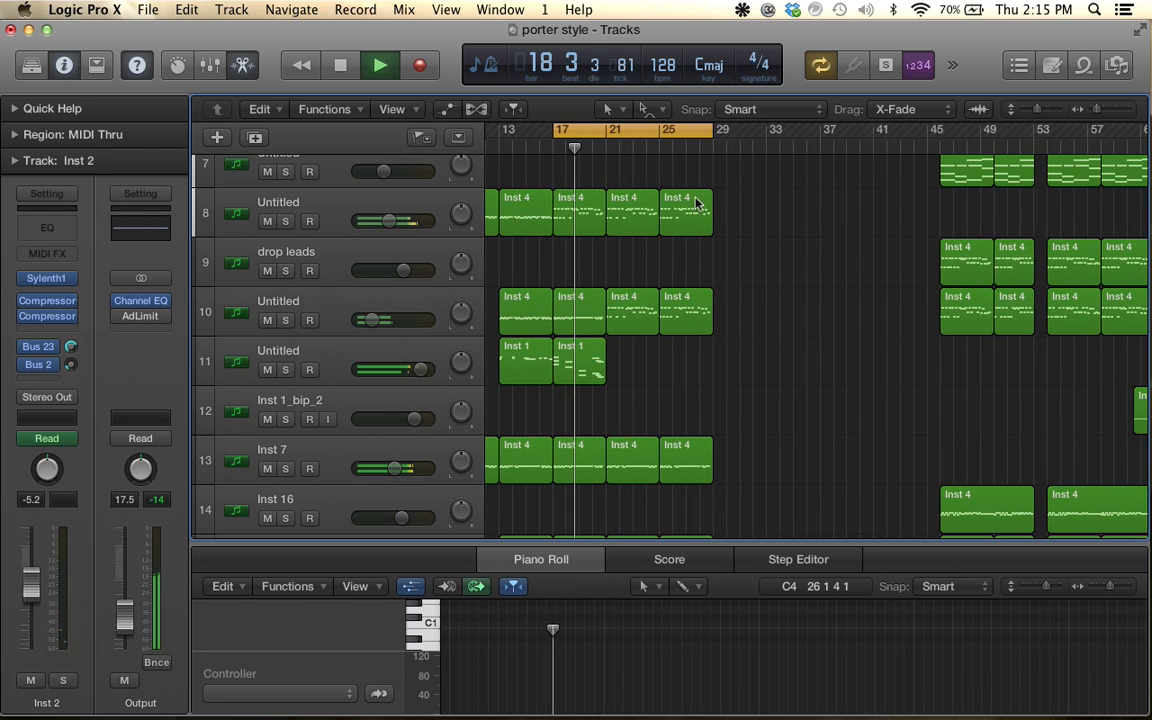
pyautogui.scroll(-6, 702, 172)
pyautogui.scroll(-1, 702, 172)
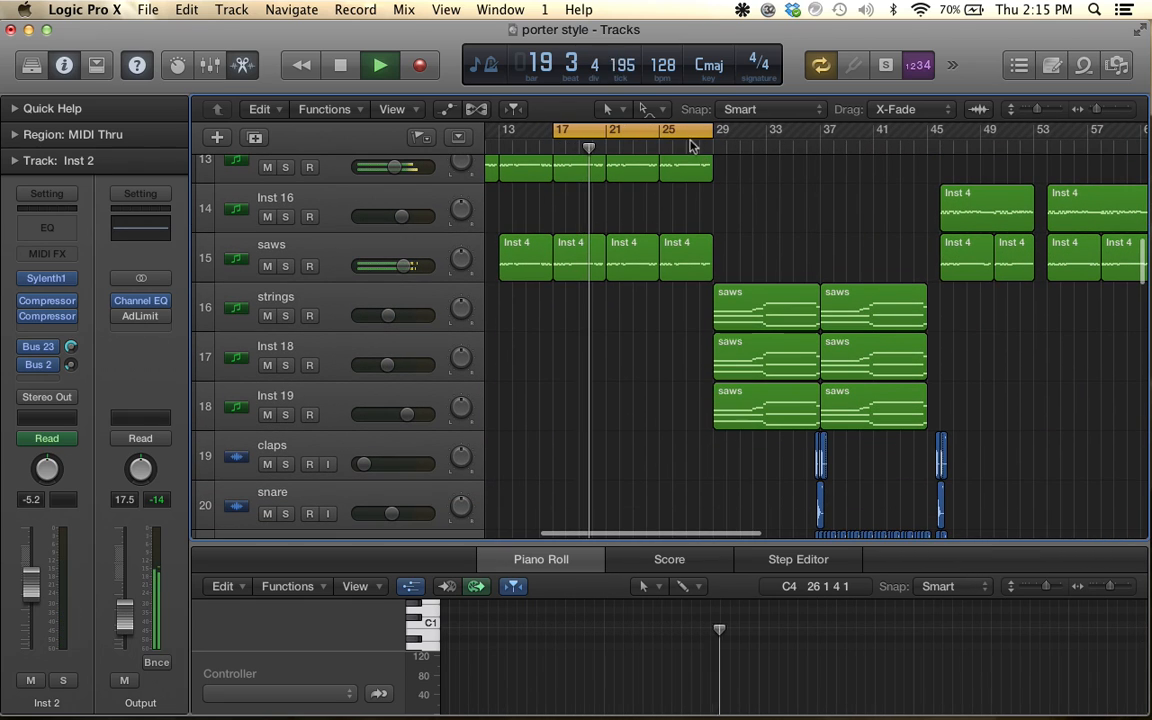
pyautogui.press('c')
pyautogui.scroll(-2, 686, 316)
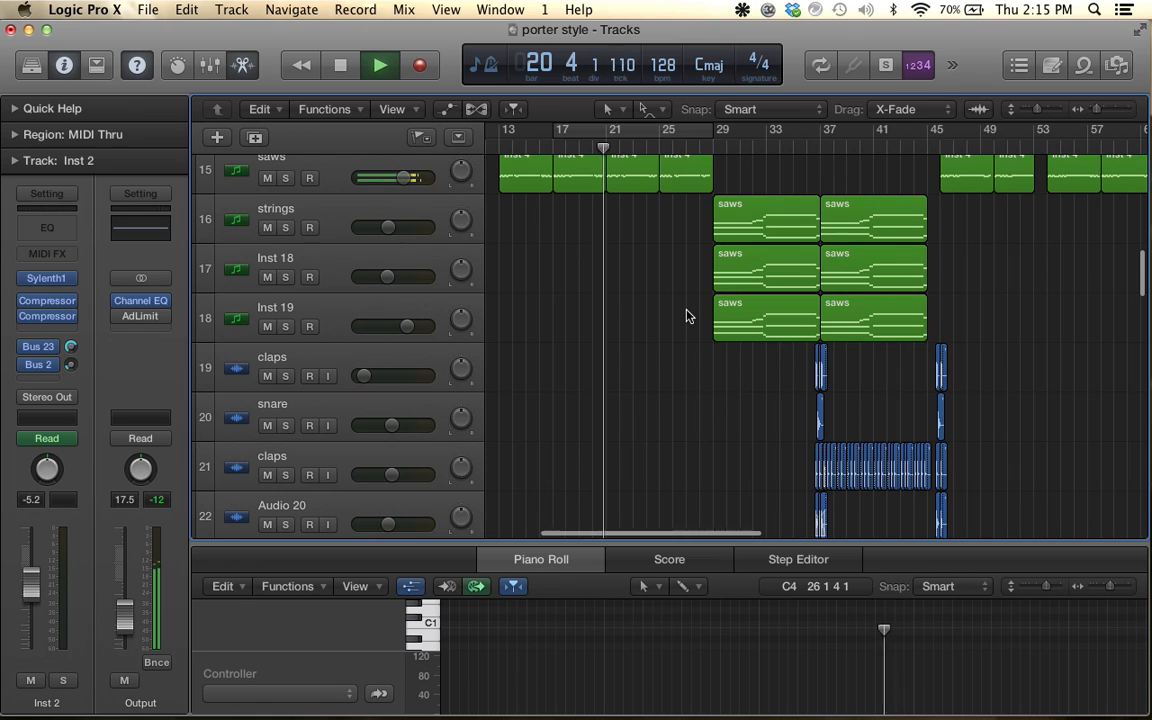
pyautogui.moveTo(779, 543); pyautogui.dragTo(779, 712)
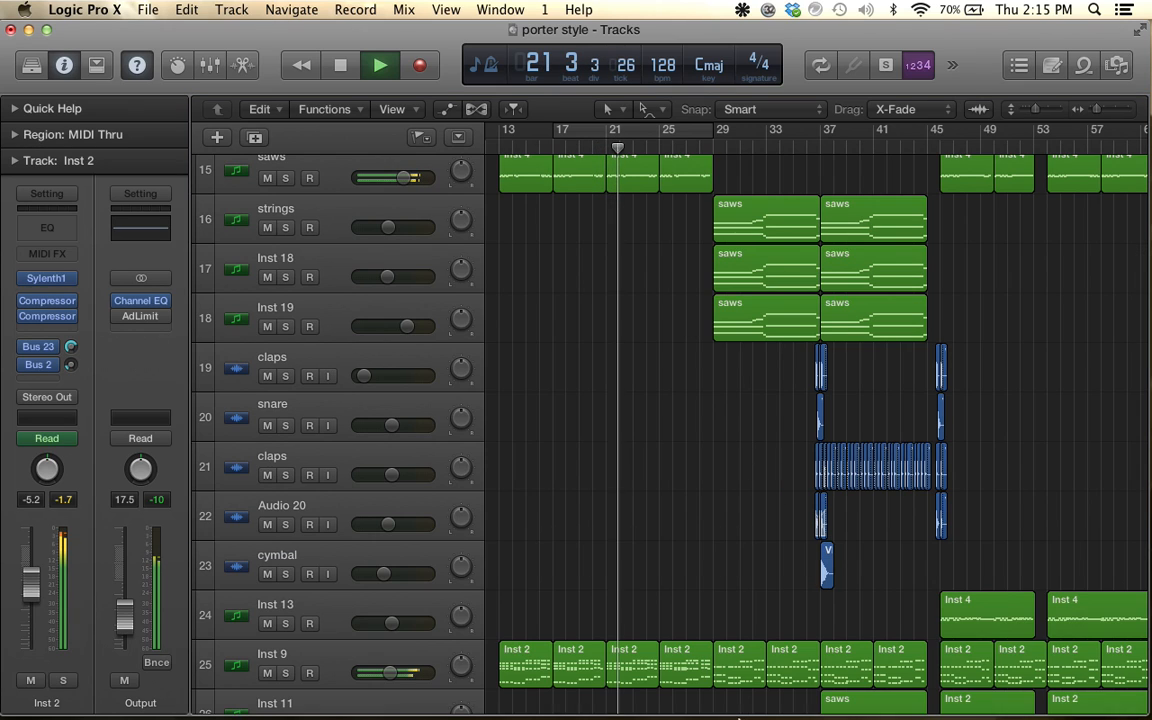
# Examine the instrument, kick and clap tracks below the saws while listening to the arrangement
pyautogui.scroll(-6, 746, 620)
pyautogui.scroll(-8, 744, 622)
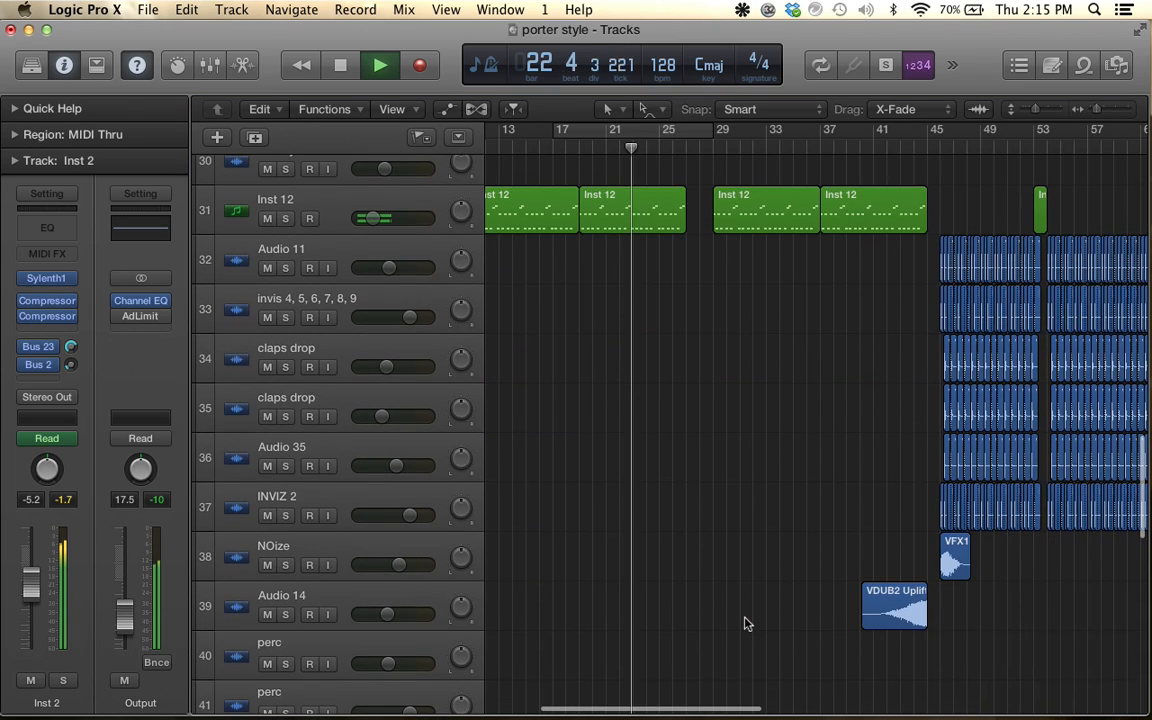
pyautogui.scroll(5, 744, 623)
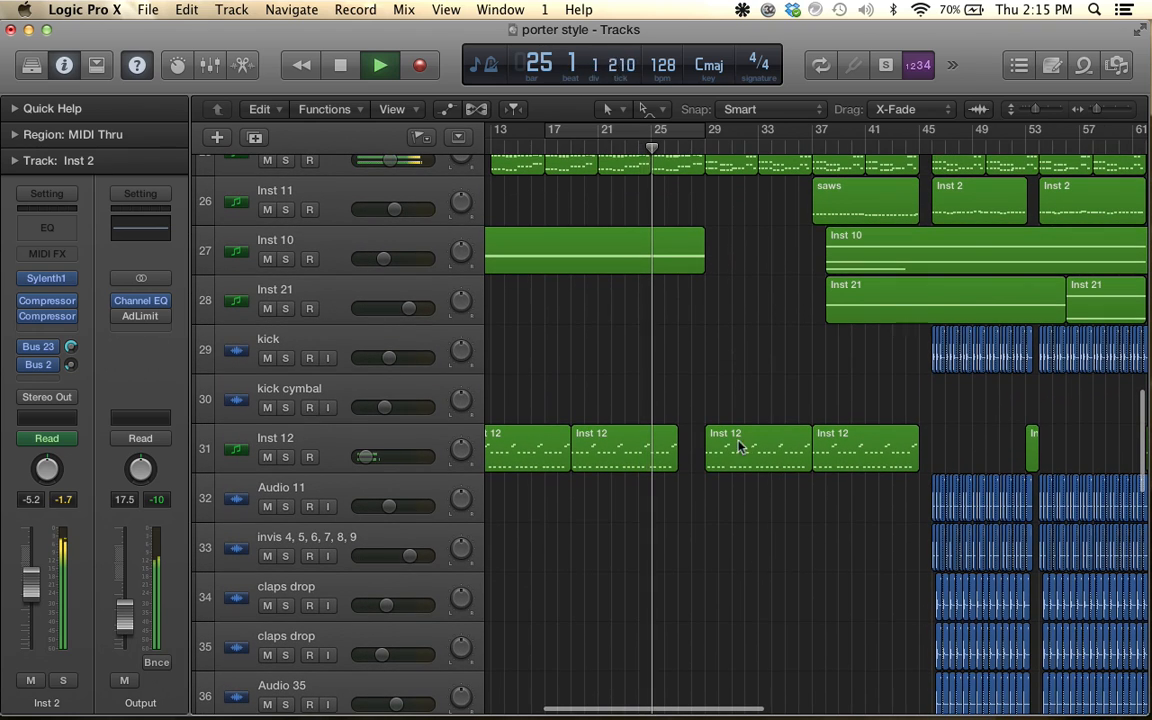
pyautogui.scroll(2, 733, 445)
pyautogui.scroll(2, 733, 445)
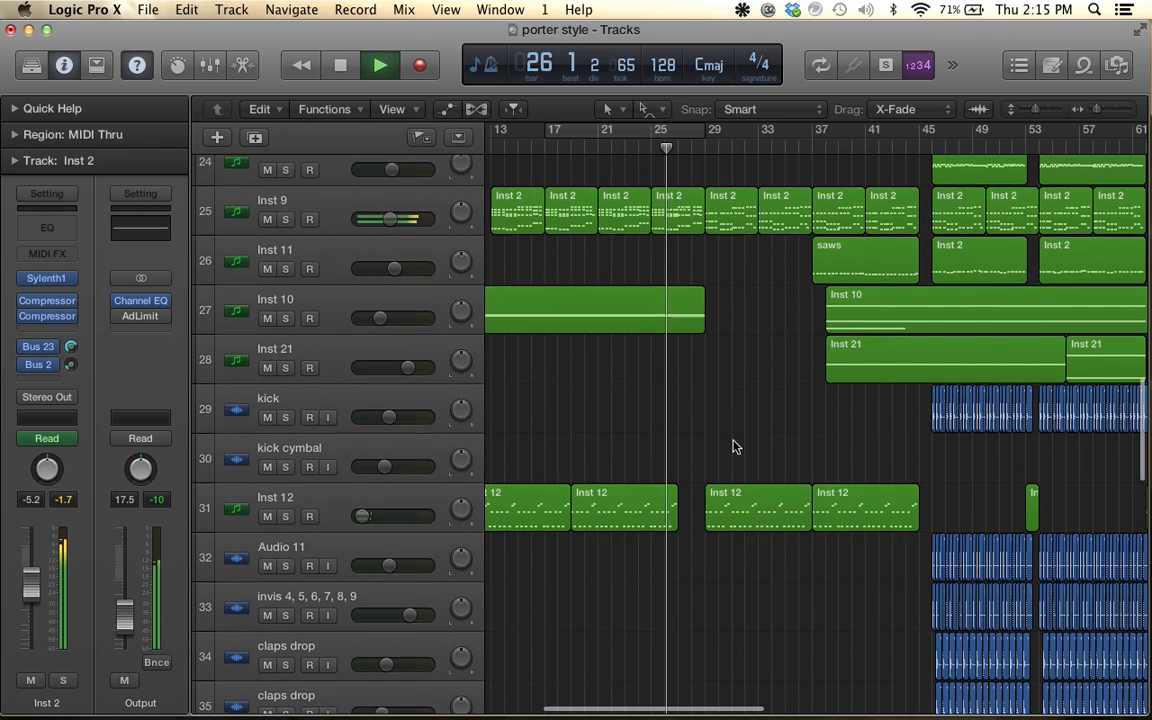
pyautogui.scroll(2, 740, 480)
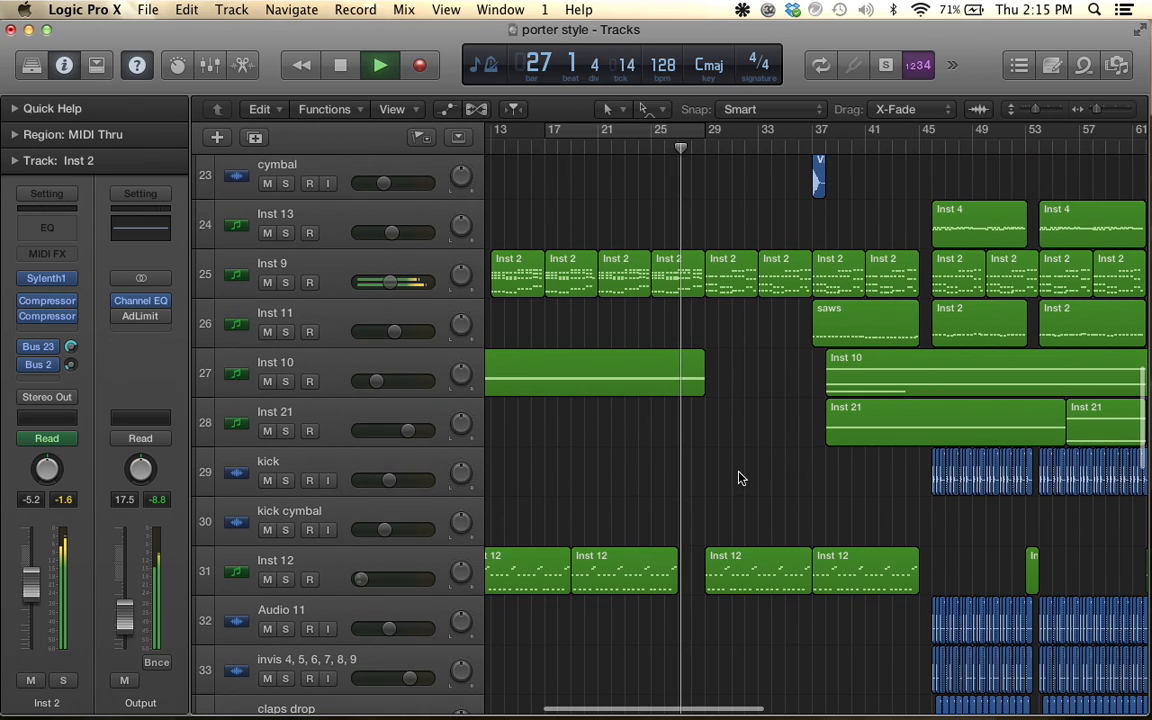
pyautogui.scroll(5, 740, 481)
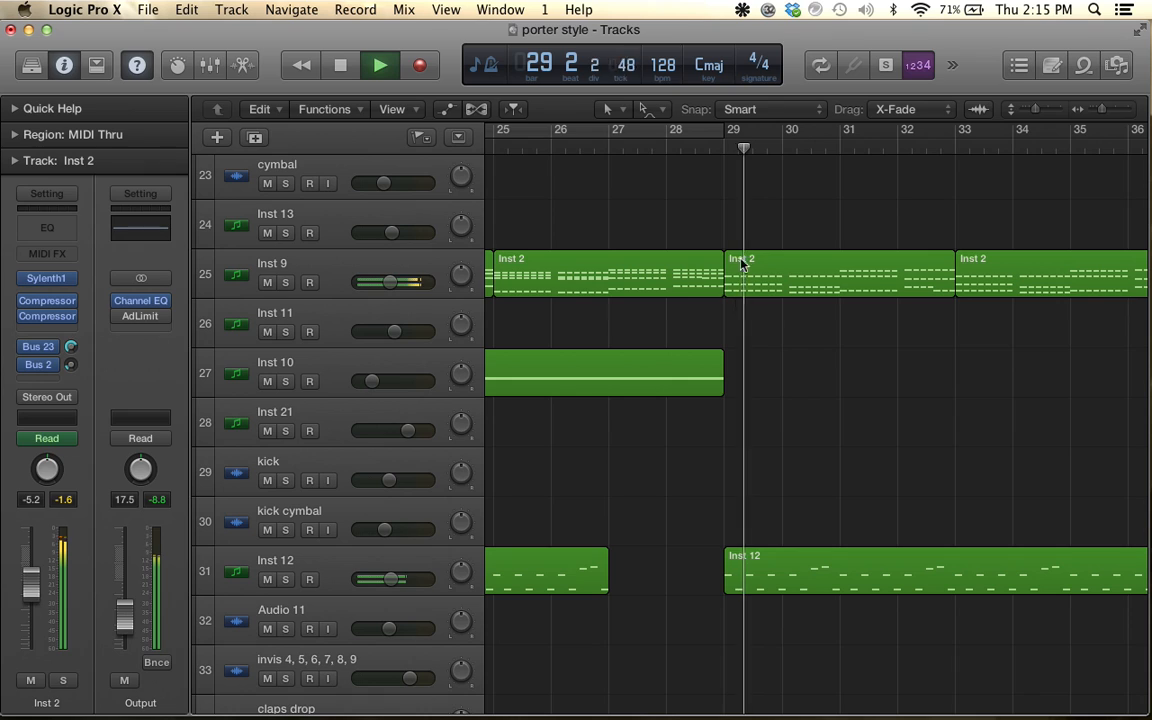
pyautogui.scroll(-2, 782, 268)
pyautogui.scroll(-4, 782, 268)
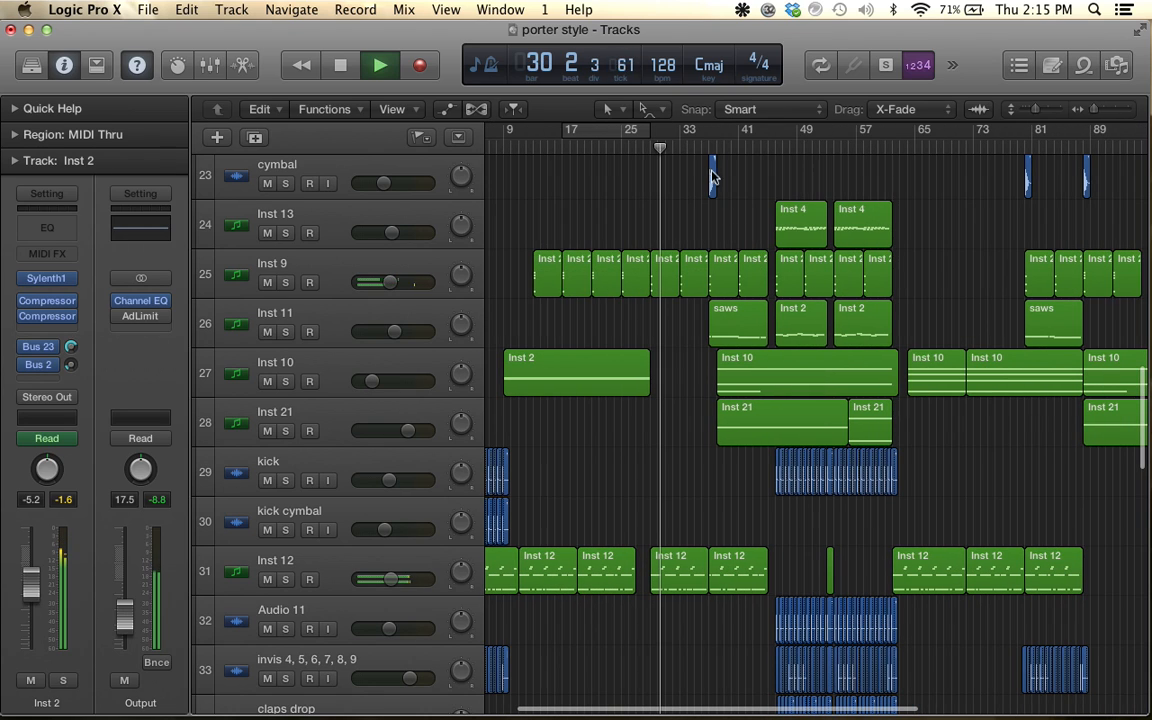
# Stop playback and set a new cycle range from bar 29 to bar 45
pyautogui.press('space')
pyautogui.moveTo(658, 140); pyautogui.dragTo(771, 154)
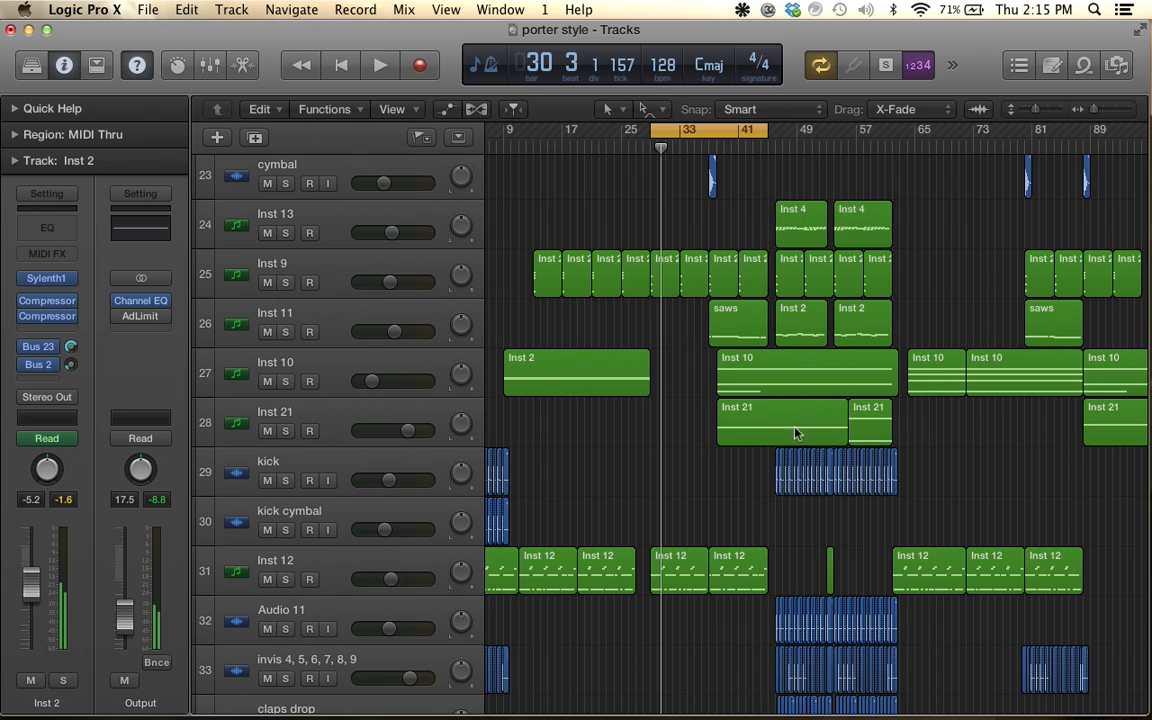
# Solo the Inst 12 track and play it from the start of the cycle range
pyautogui.scroll(3, 792, 458)
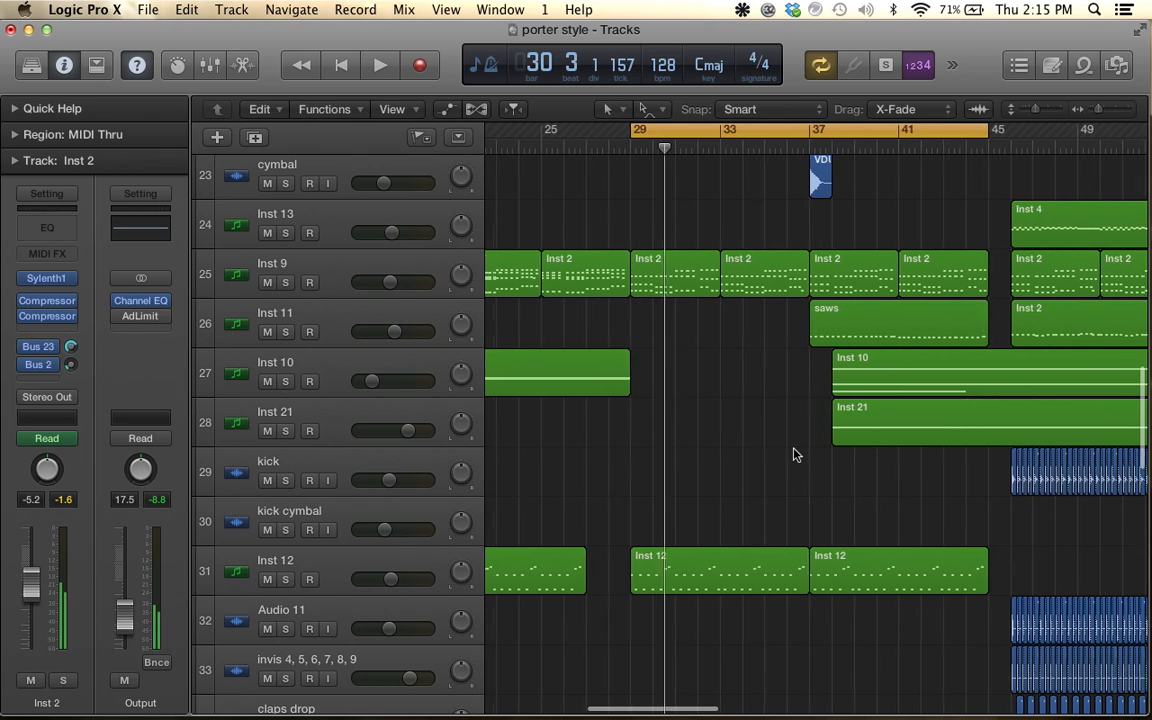
pyautogui.hscroll(-2, 792, 458)
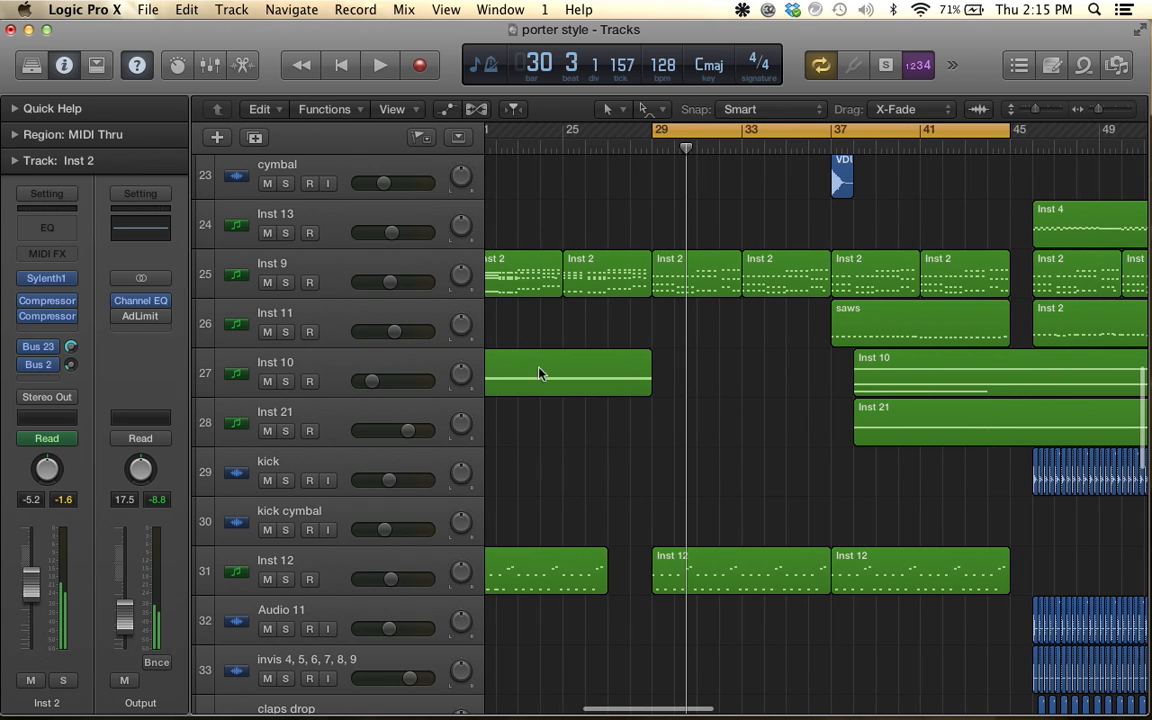
pyautogui.hscroll(-4, 595, 492)
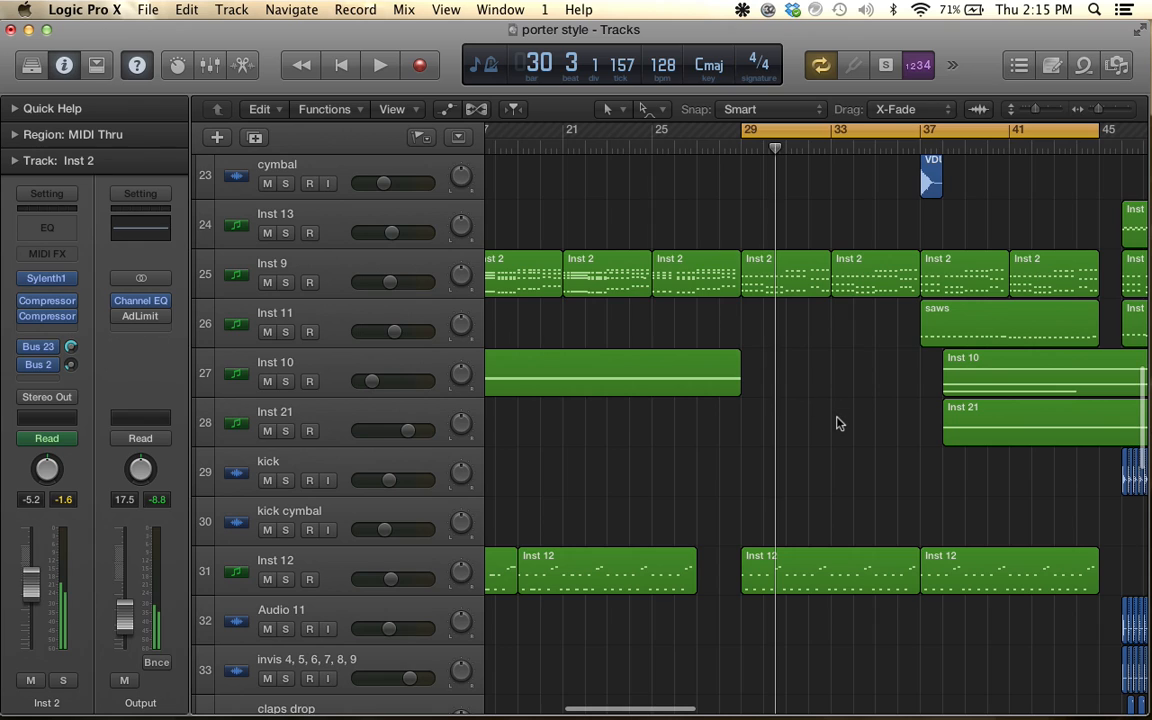
pyautogui.scroll(-5, 838, 423)
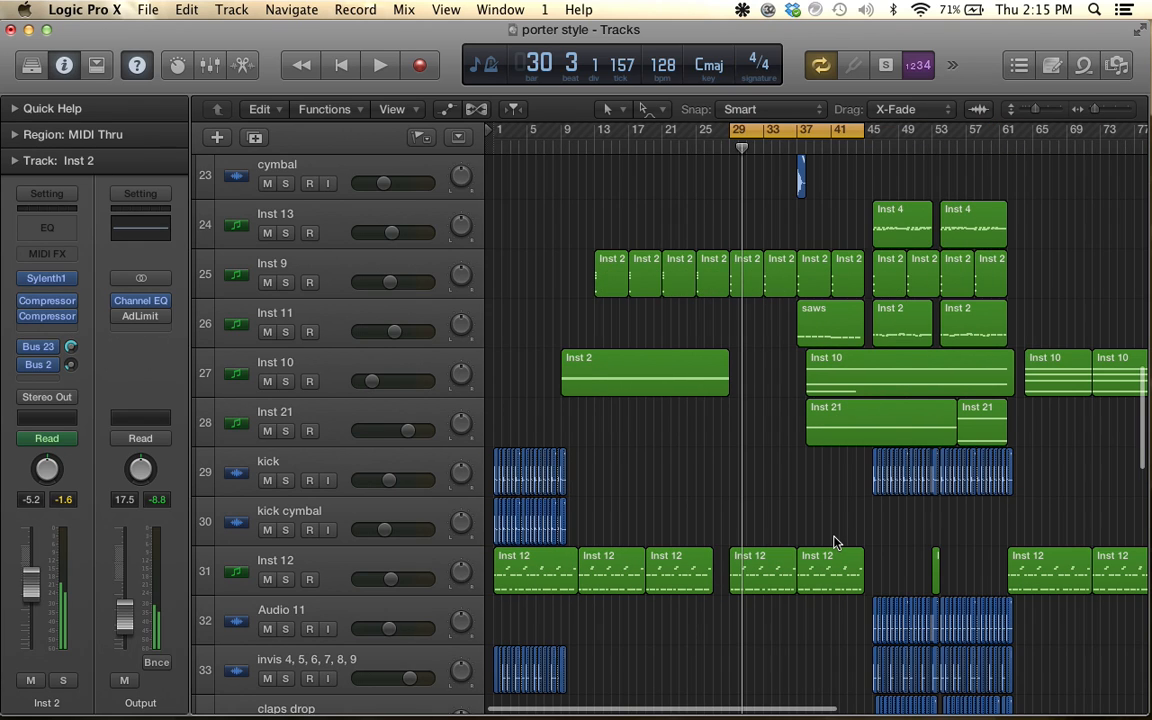
pyautogui.scroll(-4, 838, 543)
pyautogui.scroll(4, 836, 543)
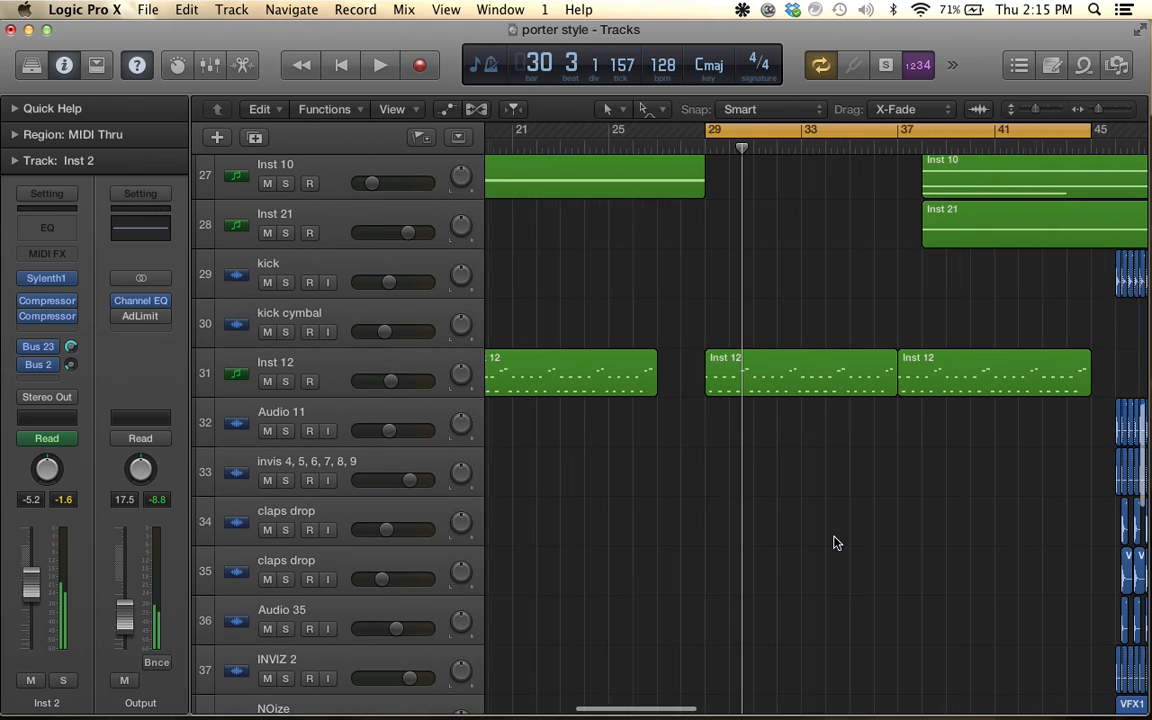
pyautogui.click(286, 384)
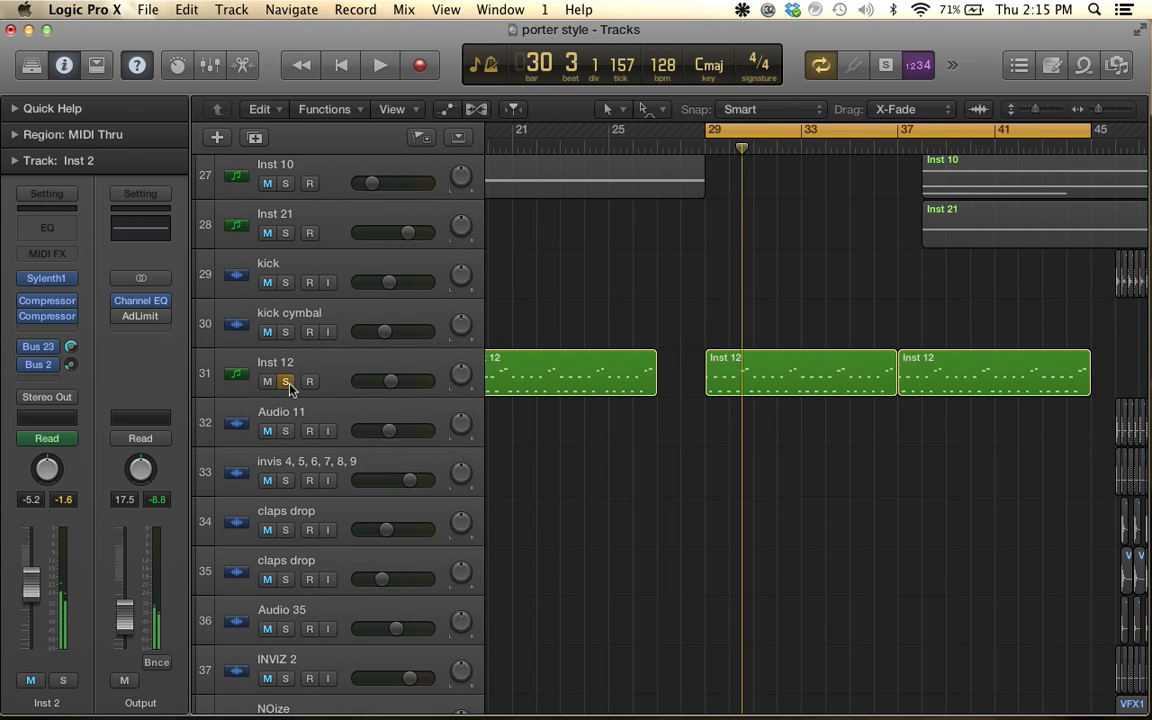
pyautogui.press('space')
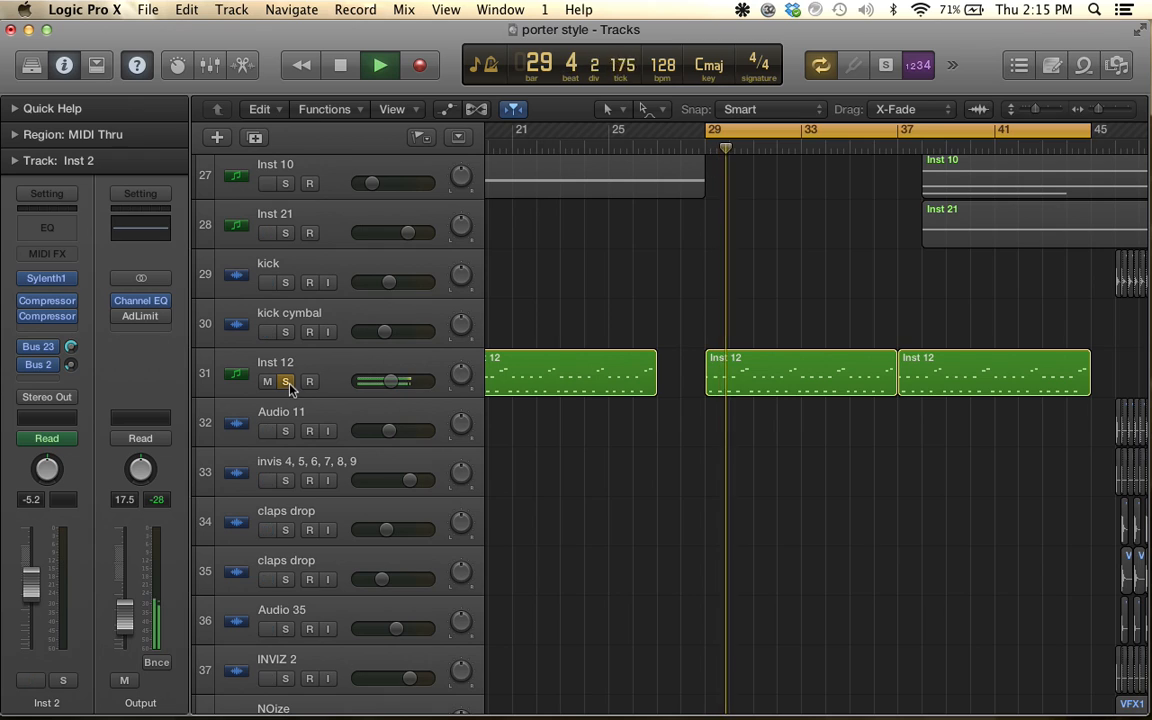
# Unsolo the Inst 12 track, stop playback and inspect the preset loaded in its Nexus 2 instrument
pyautogui.click(286, 383)
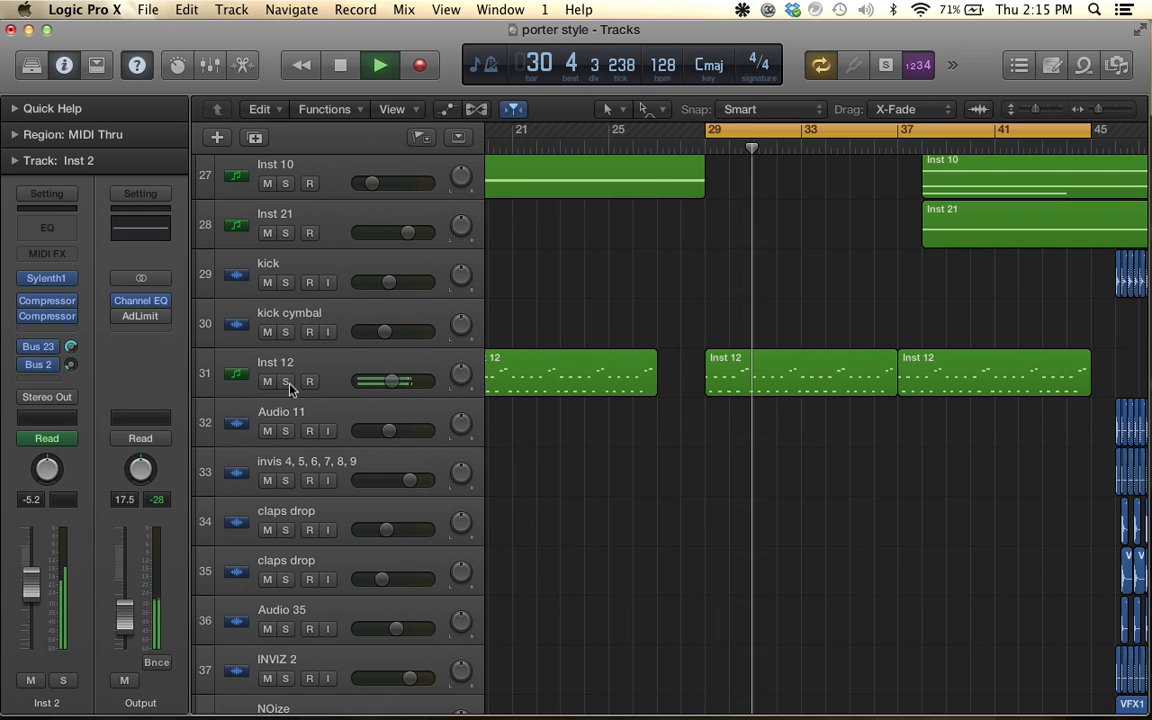
pyautogui.press('space')
pyautogui.click(300, 365)
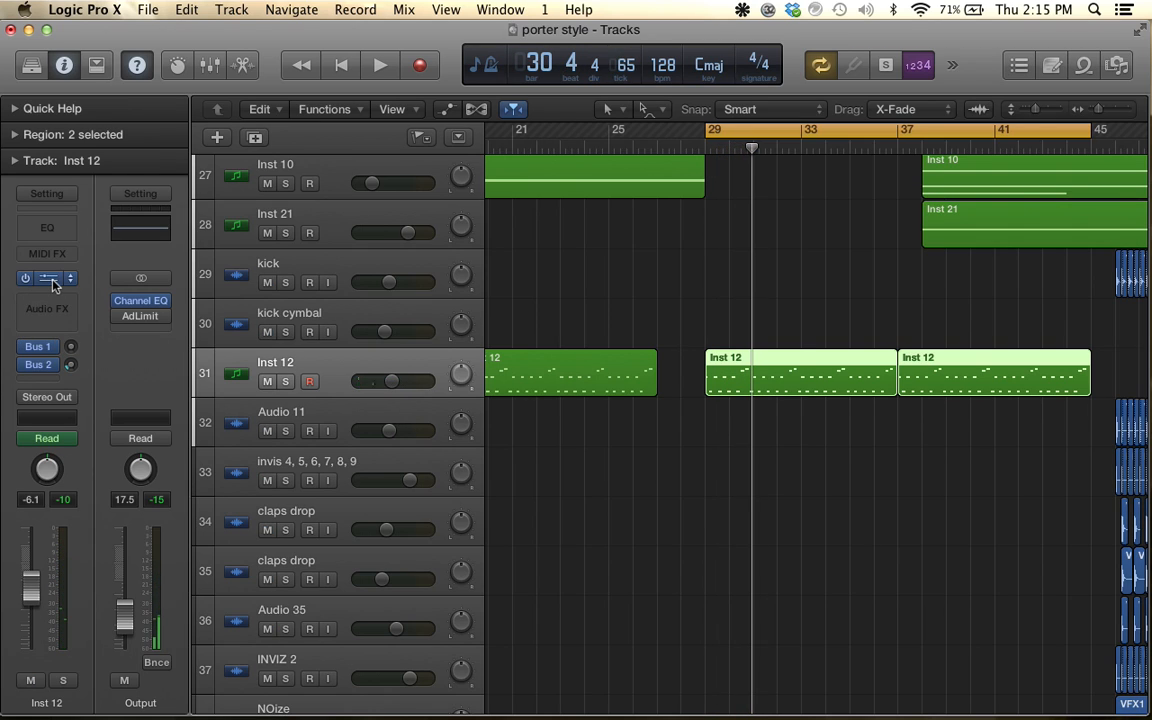
pyautogui.click(54, 282)
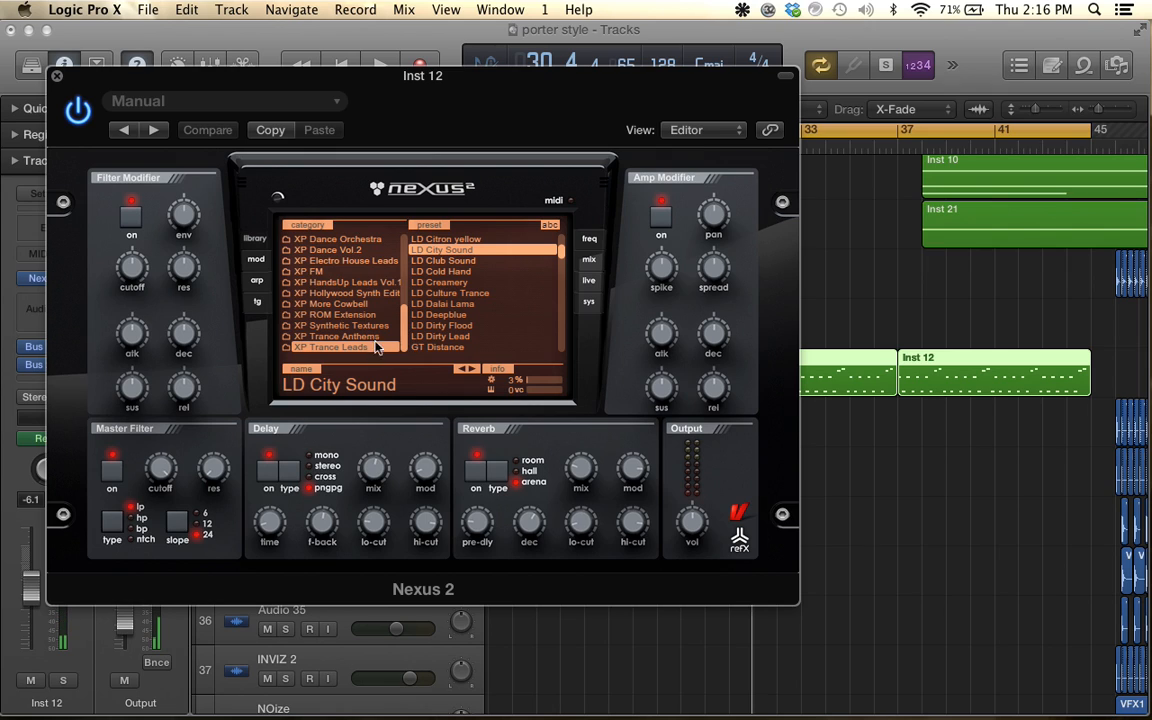
pyautogui.click(57, 77)
# Solo the Inst 9 track, play its part briefly and unsolo it
pyautogui.scroll(6, 990, 443)
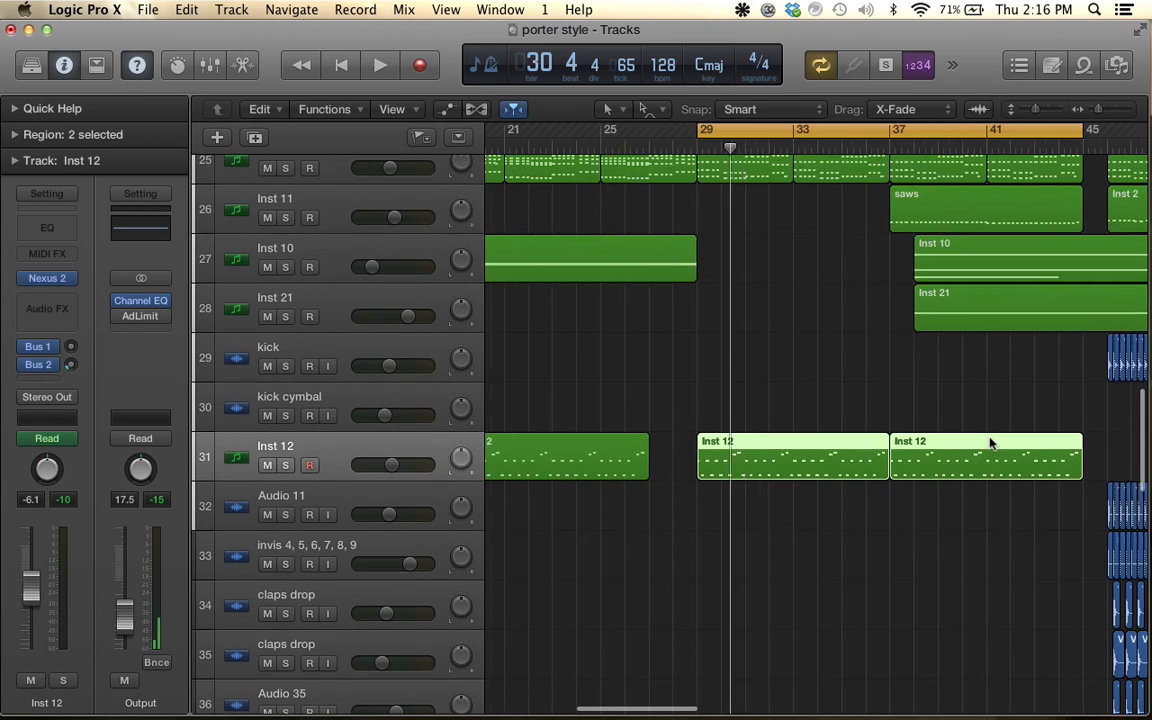
pyautogui.scroll(1, 775, 375)
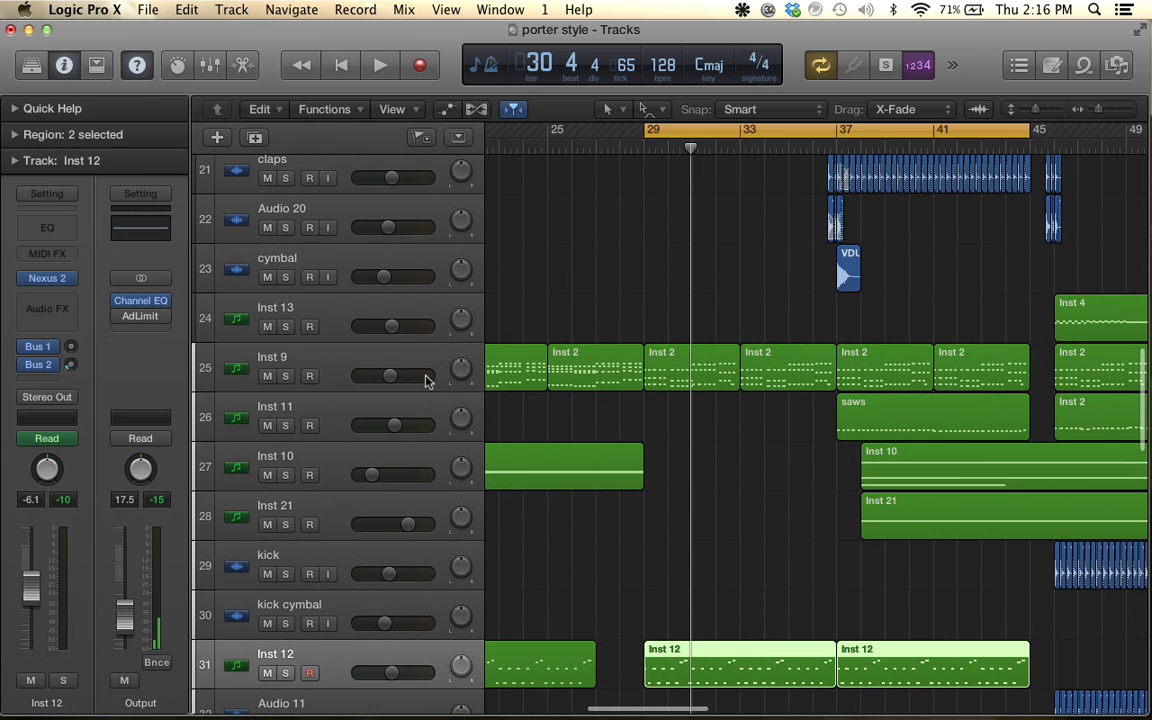
pyautogui.click(330, 358)
pyautogui.click(285, 376)
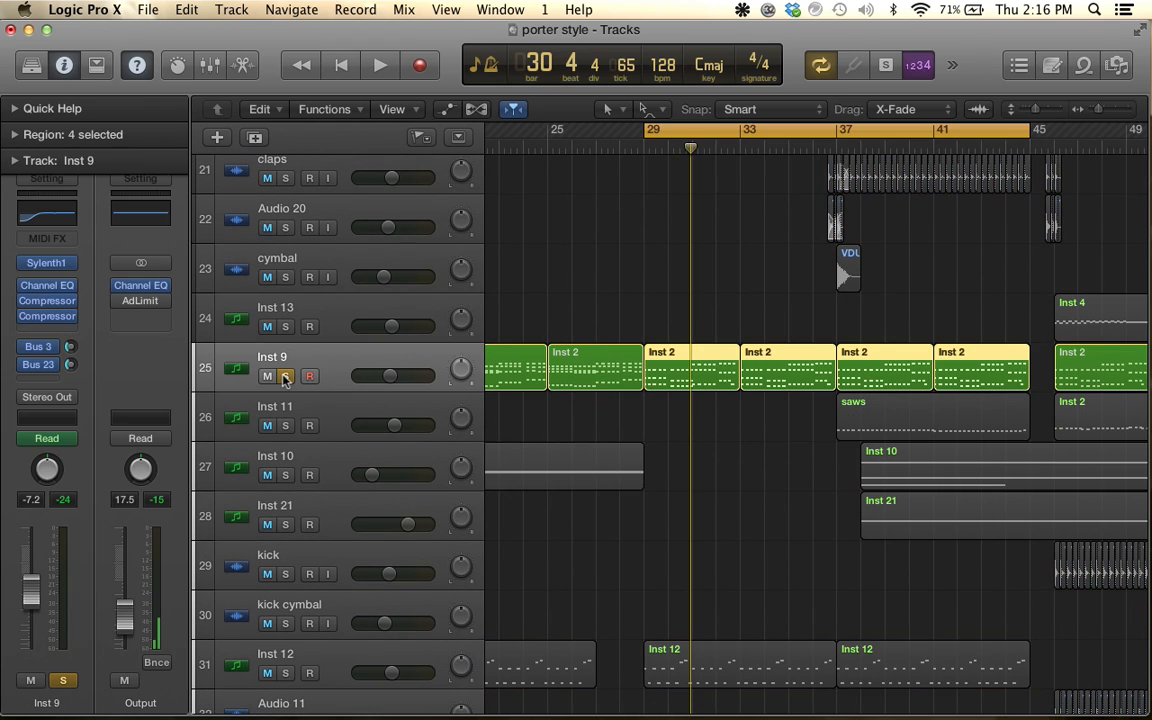
pyautogui.press('space')
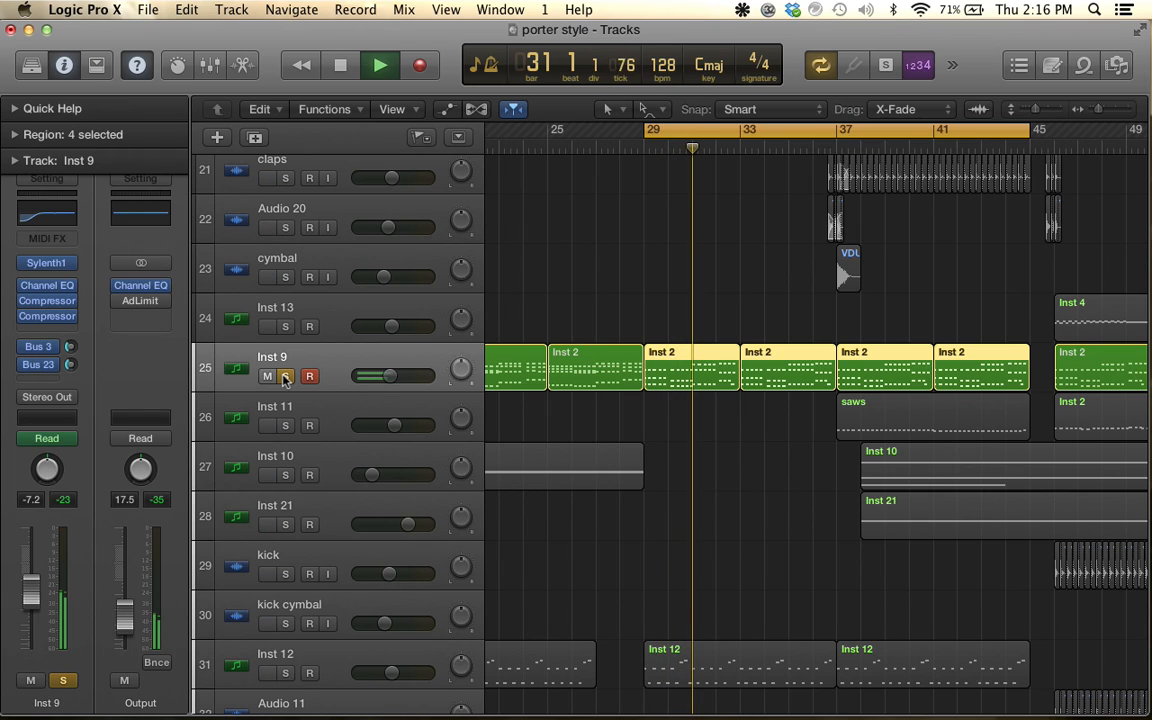
pyautogui.press('space')
pyautogui.click(285, 376)
# Solo only the strings track and play its chords from the start of the cycle range
pyautogui.scroll(9, 595, 370)
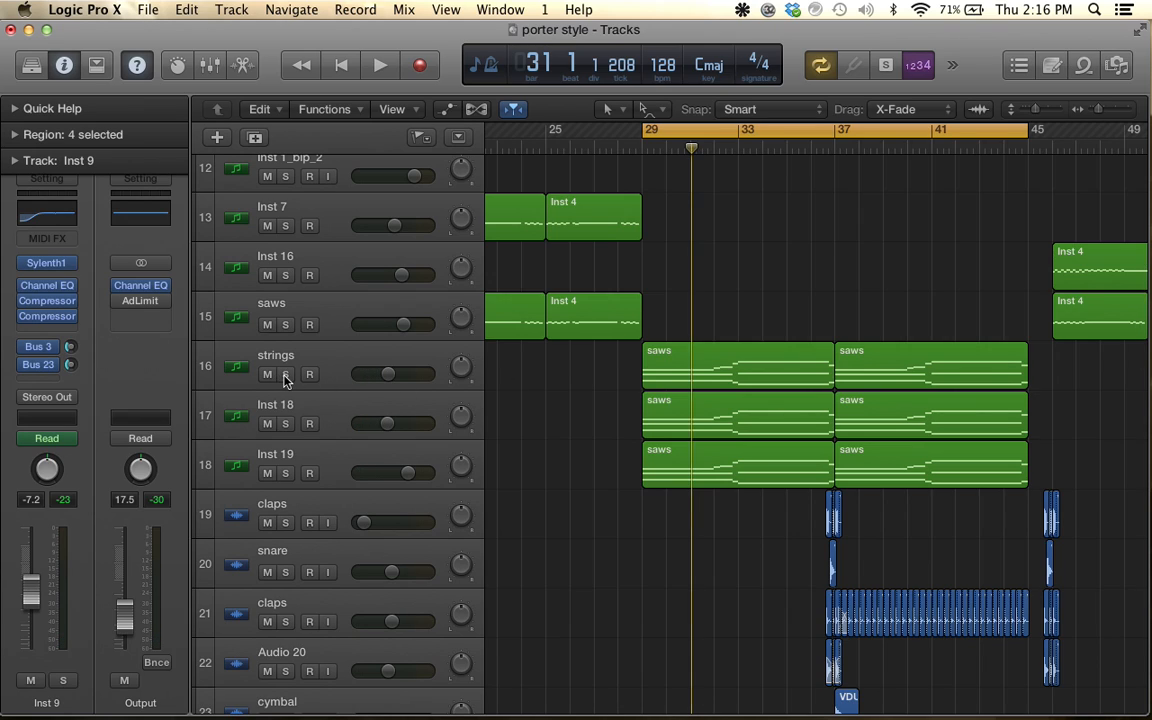
pyautogui.click(285, 376)
pyautogui.click(285, 424)
pyautogui.click(286, 474)
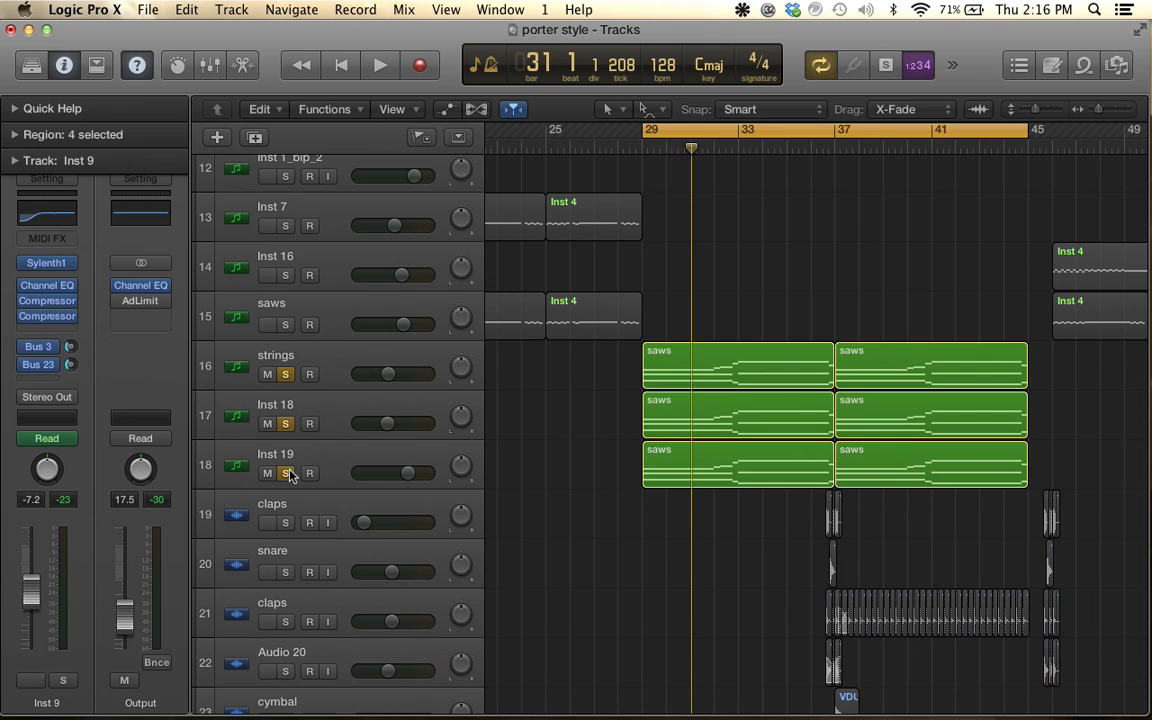
pyautogui.click(285, 424)
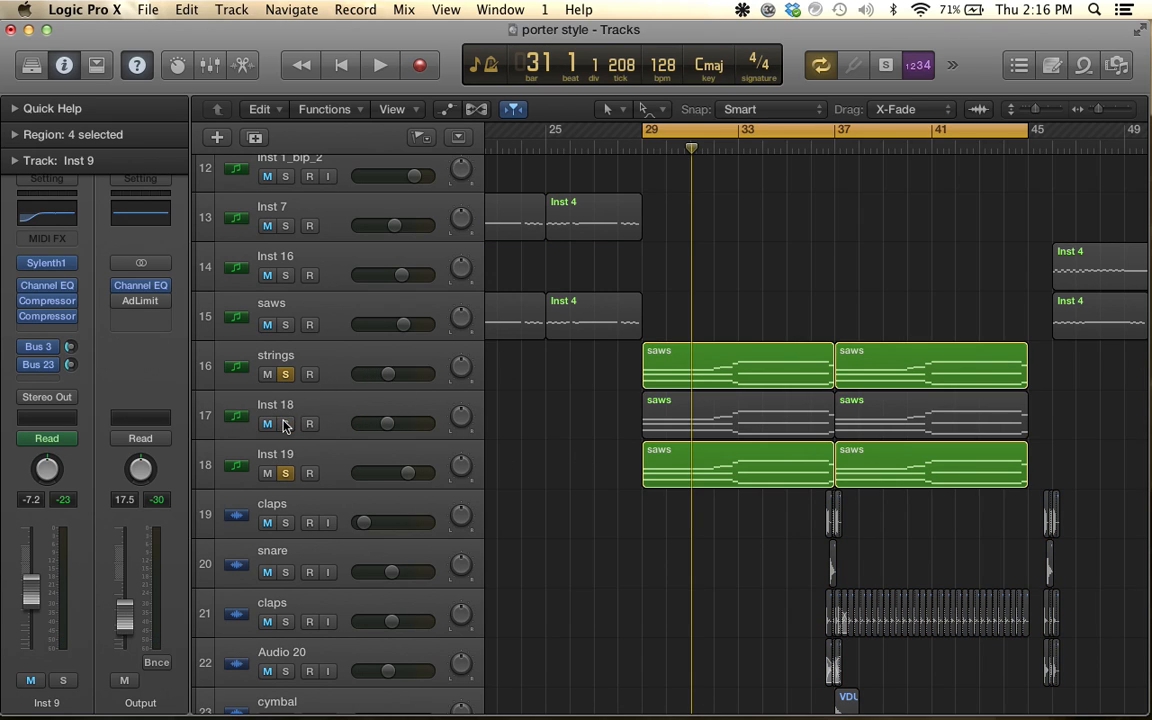
pyautogui.click(286, 474)
pyautogui.click(330, 360)
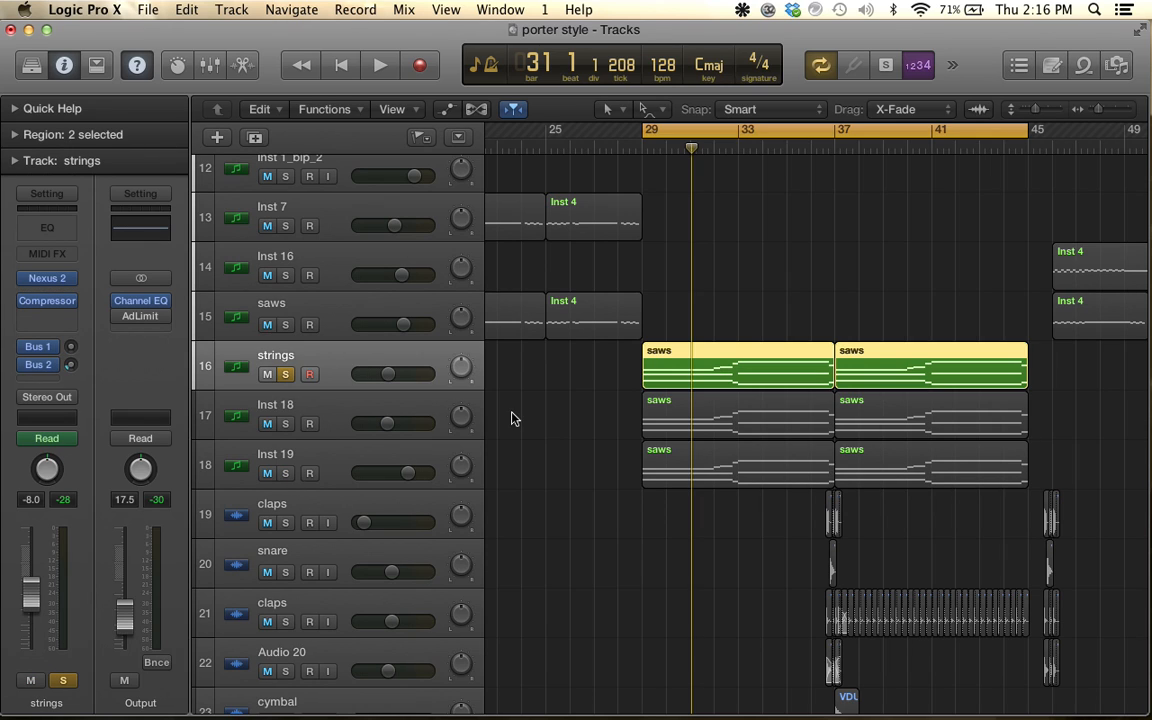
pyautogui.scroll(1, 594, 419)
pyautogui.hscroll(1, 594, 419)
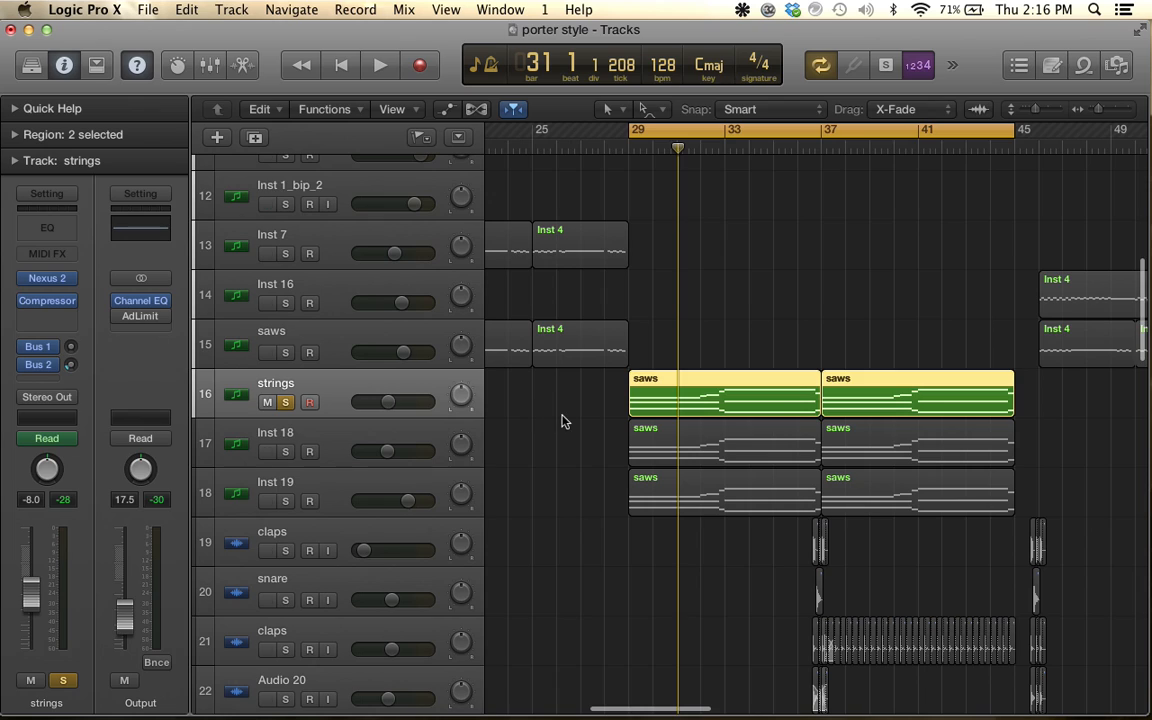
pyautogui.press('space')
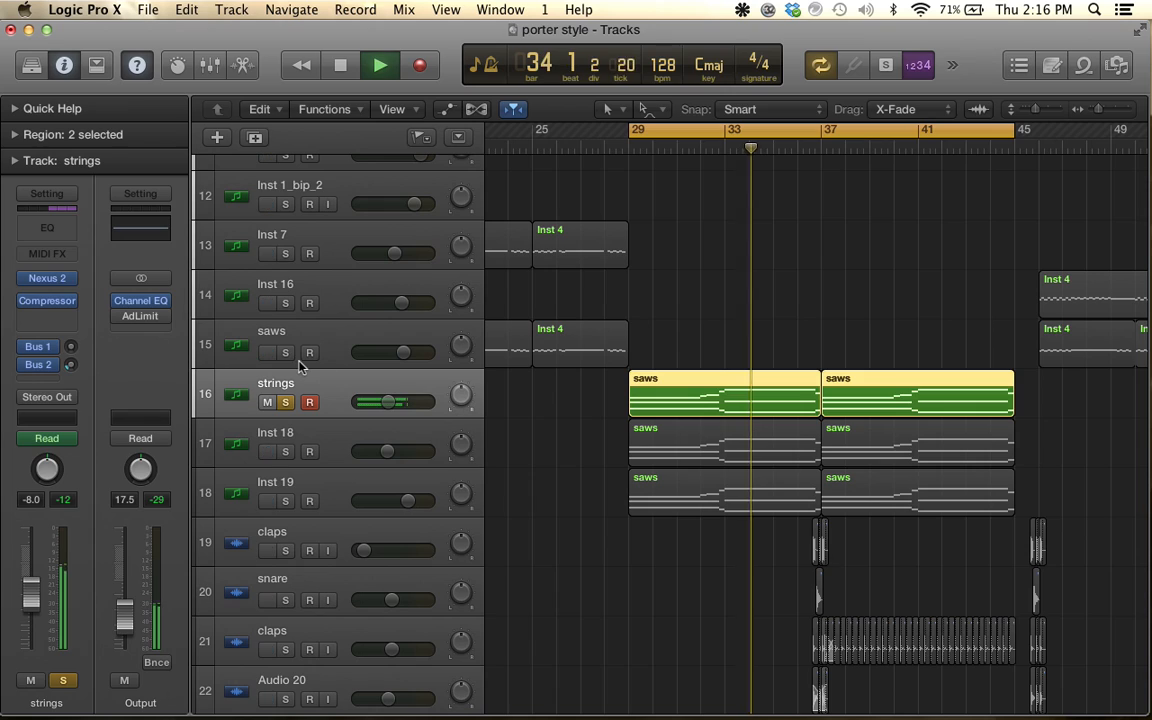
pyautogui.press('space')
# Add Inst 18 to the soloed strings and inspect the preset in its Nexus 2 instrument
pyautogui.click(293, 435)
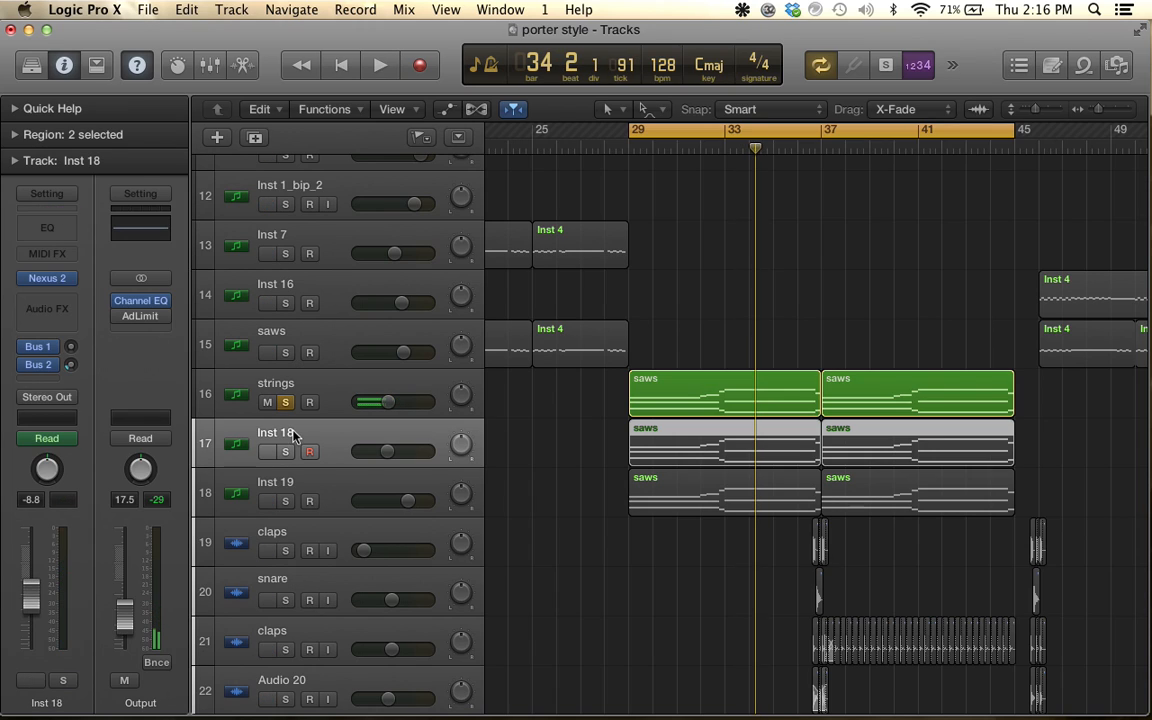
pyautogui.click(285, 452)
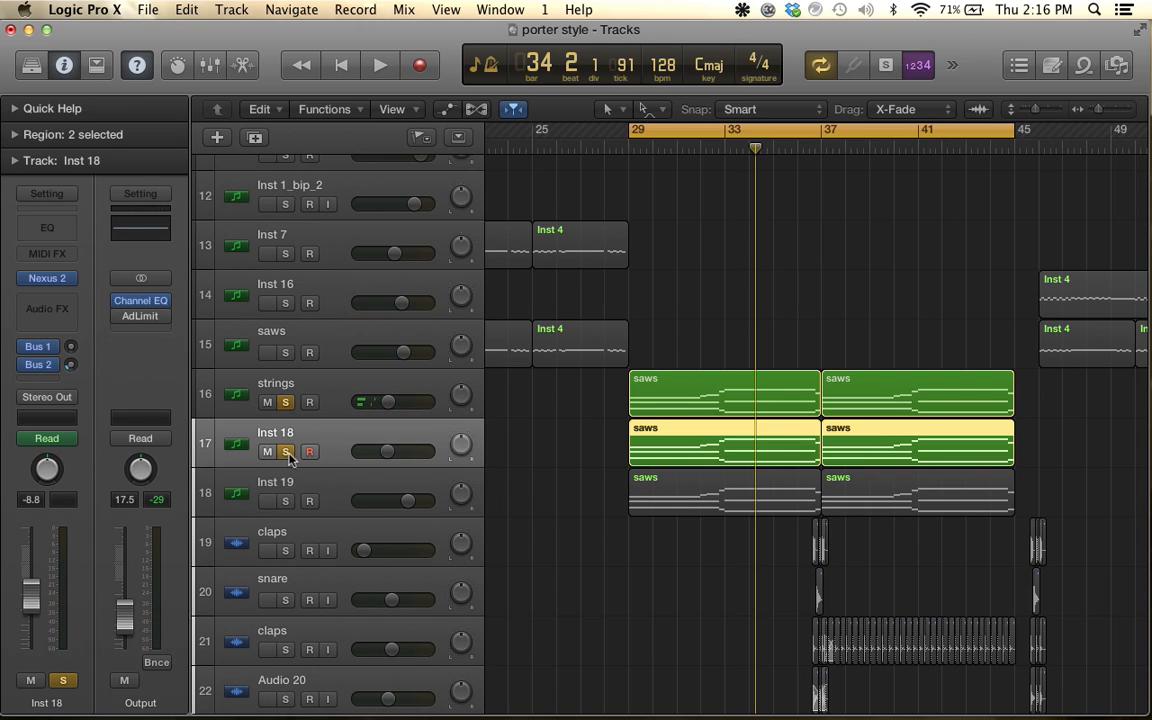
pyautogui.click(323, 395)
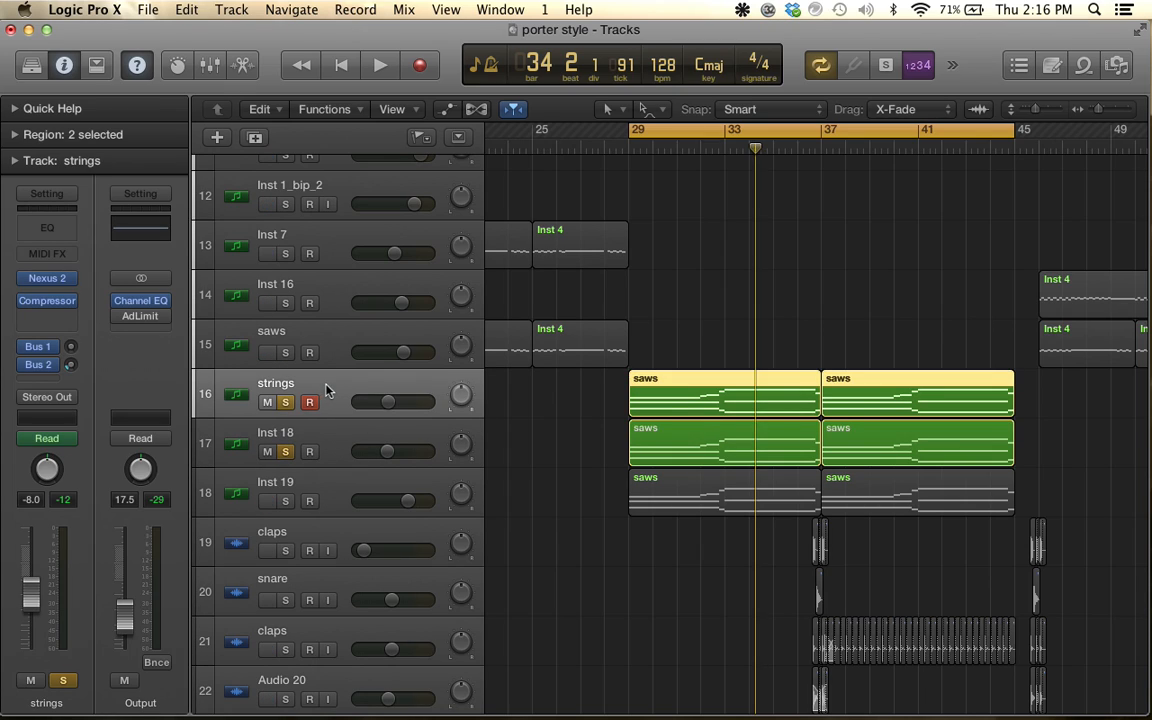
pyautogui.click(329, 446)
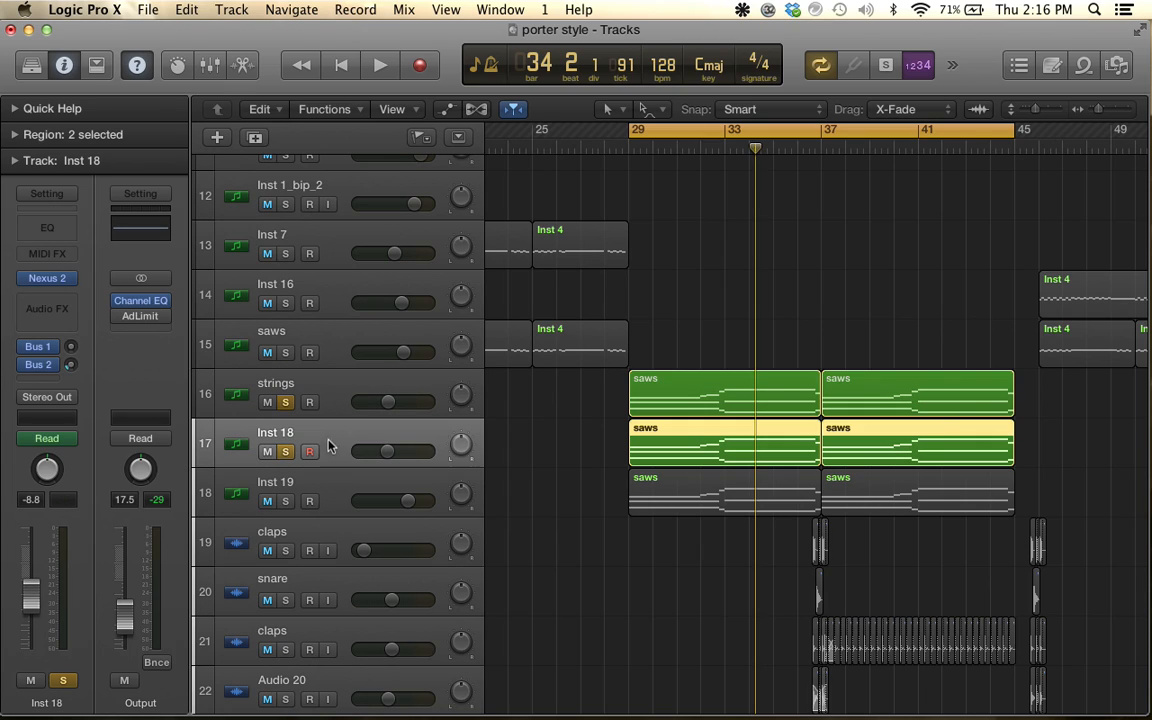
pyautogui.click(50, 279)
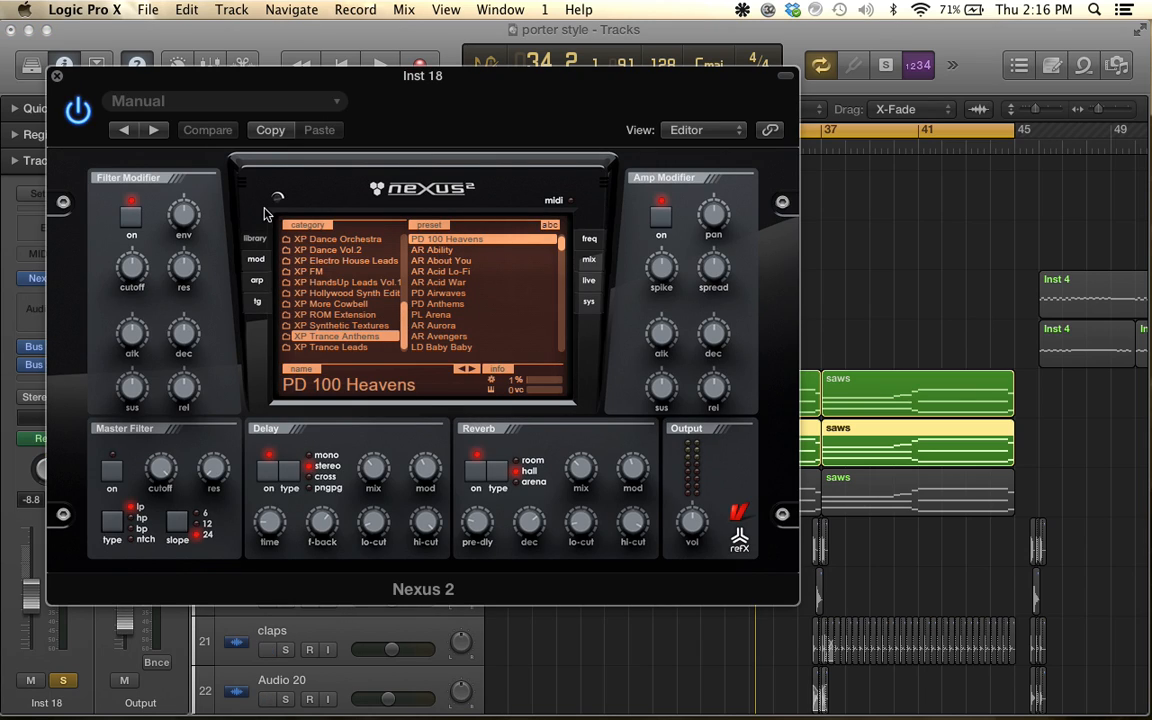
pyautogui.click(56, 76)
# Compare the soloed strings with and without the Inst 18 layer by playing both combinations from the cycle start
pyautogui.press('space')
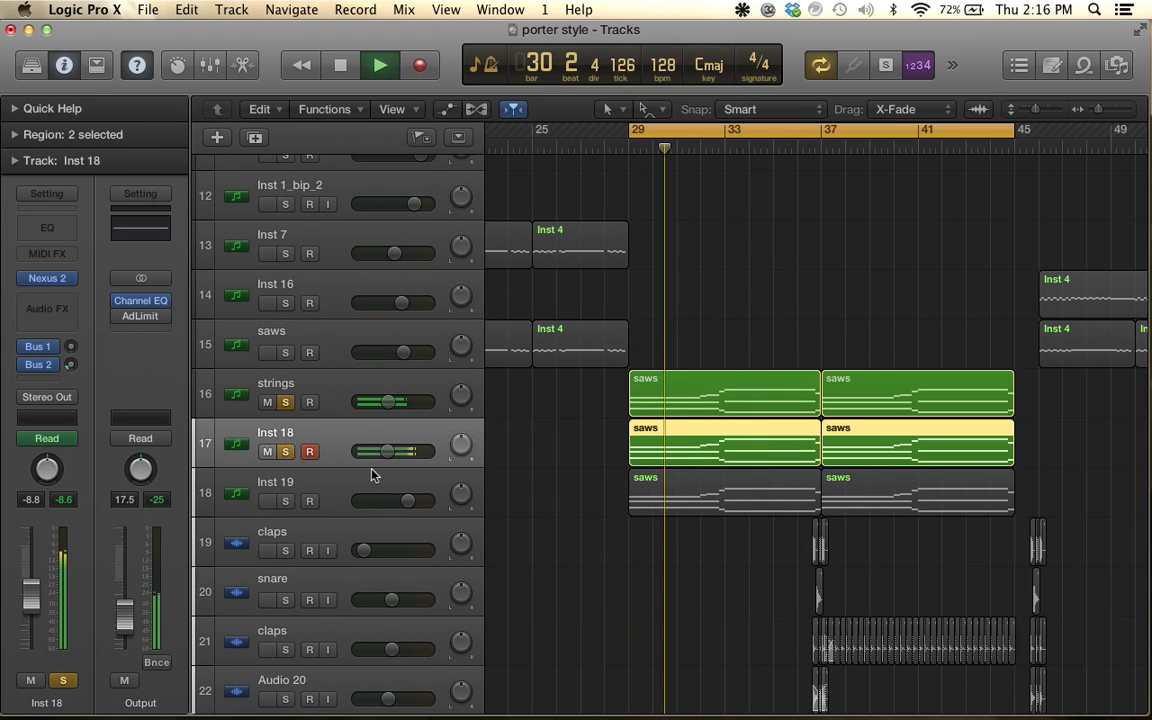
pyautogui.press('space')
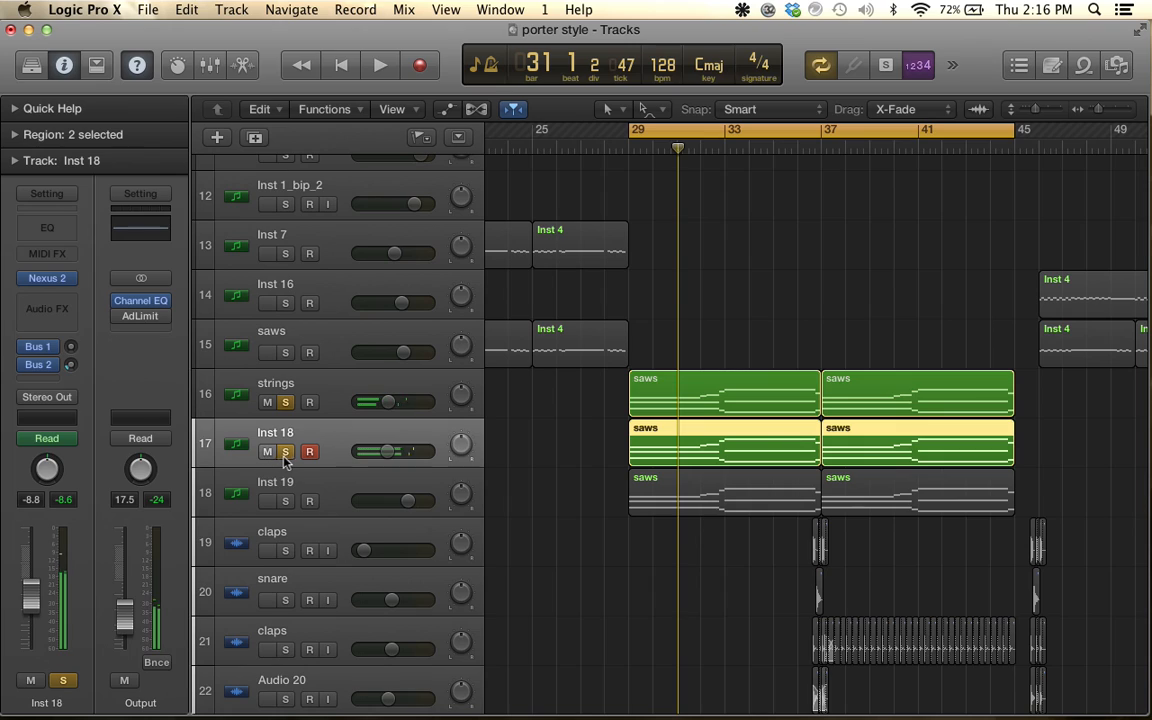
pyautogui.click(285, 453)
pyautogui.press('space')
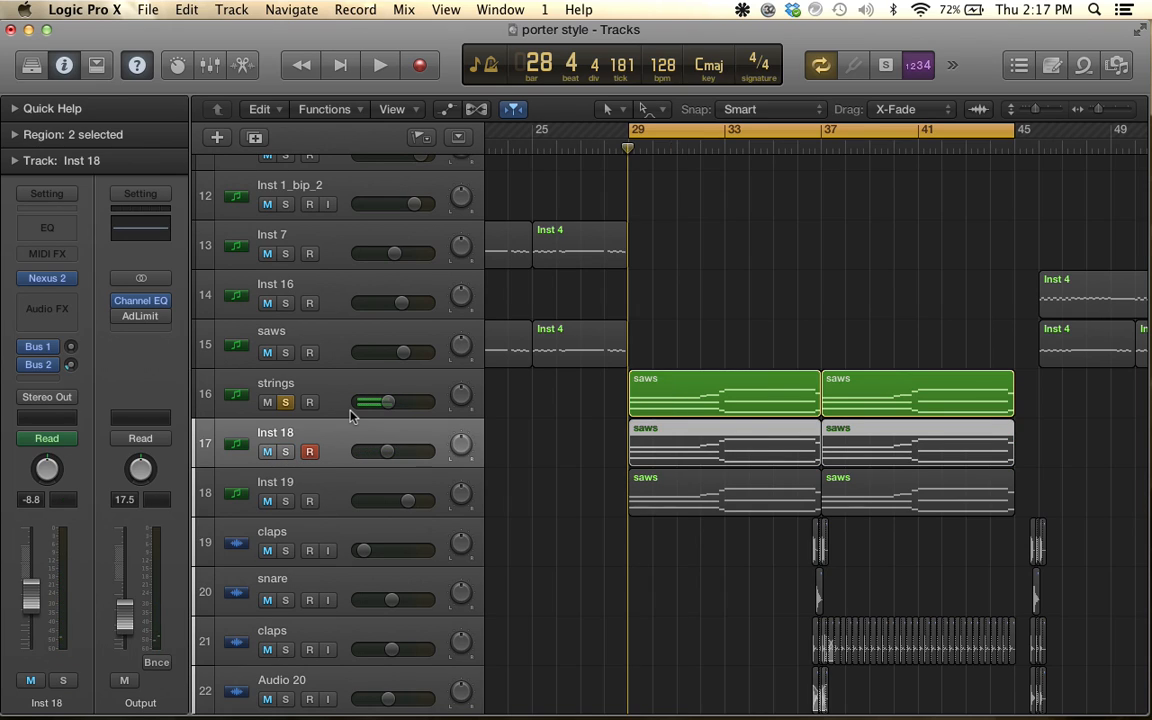
pyautogui.press('space')
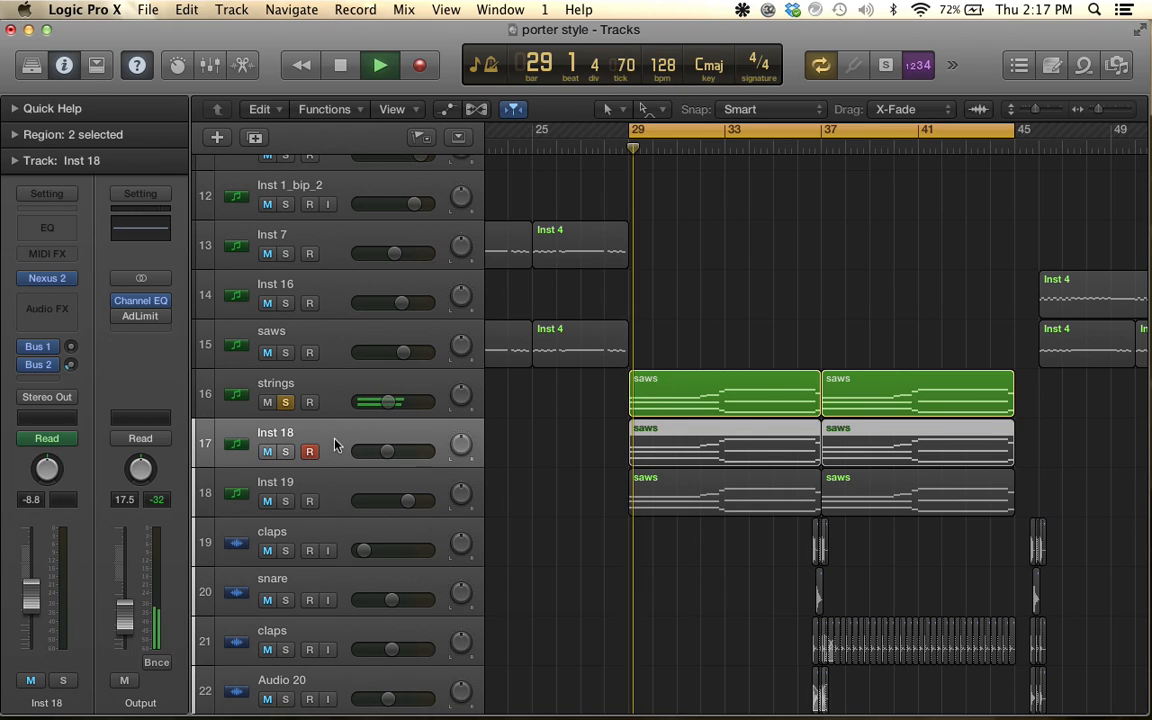
pyautogui.press('space')
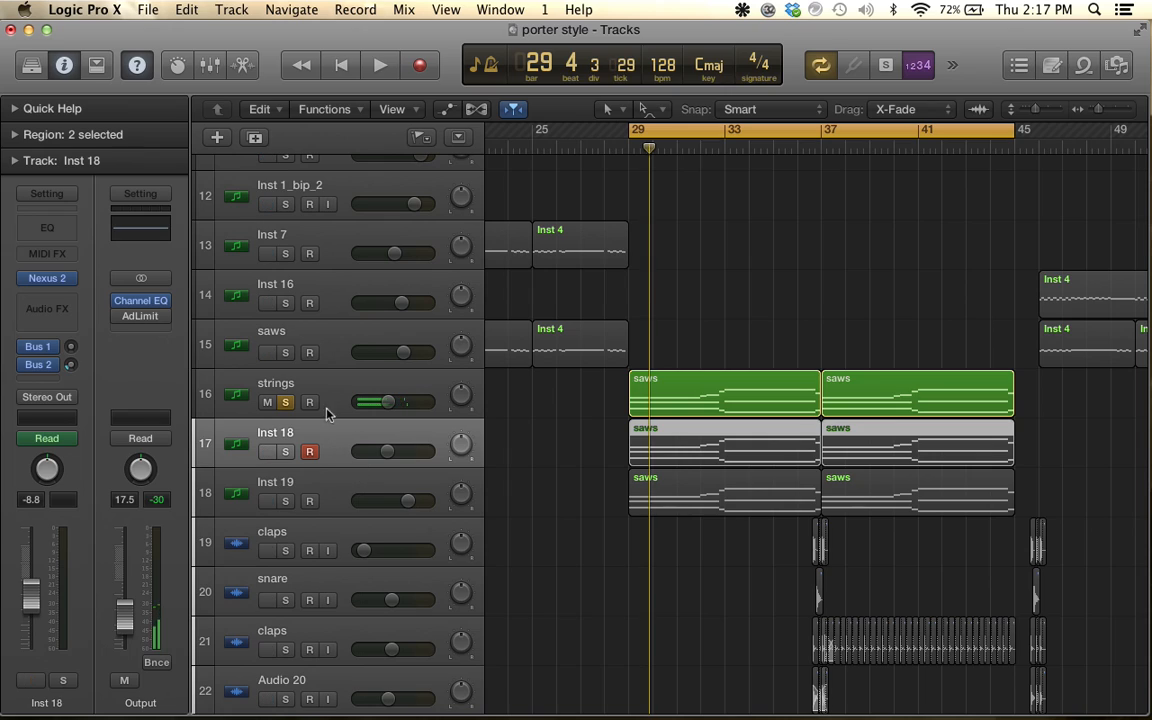
pyautogui.click(286, 452)
pyautogui.press('space')
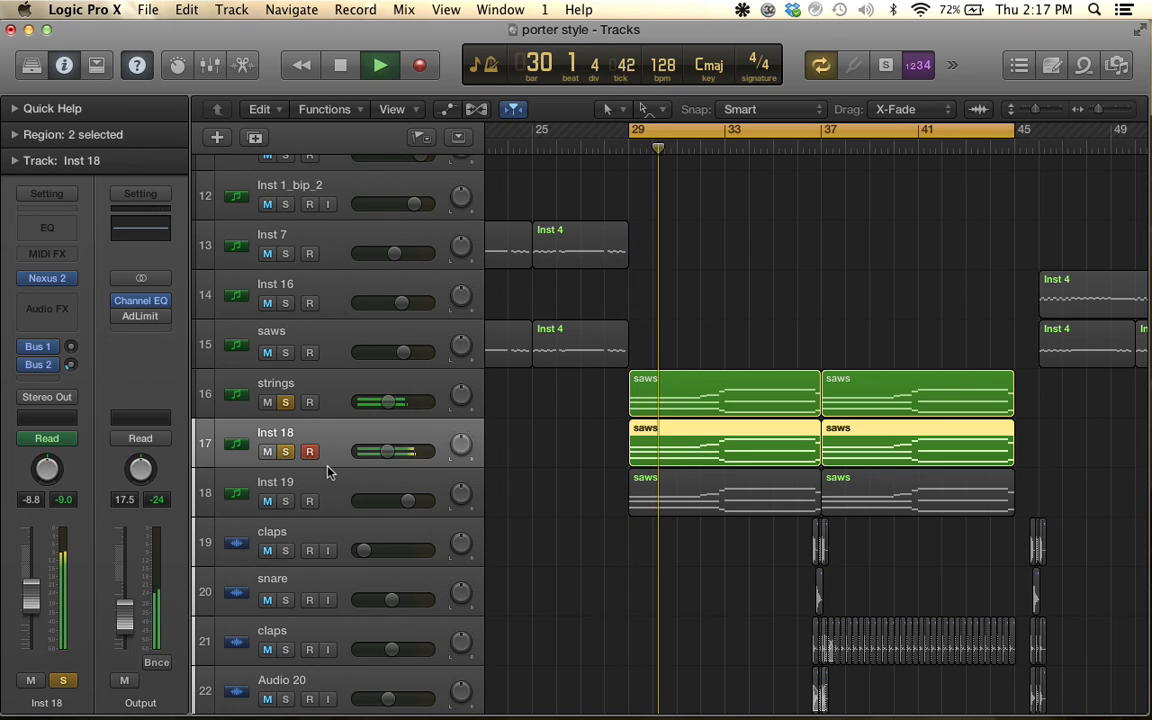
pyautogui.press('space')
# Solo Inst 19 by itself, unsoloing Inst 18 and strings, and play it from the cycle start
pyautogui.click(305, 482)
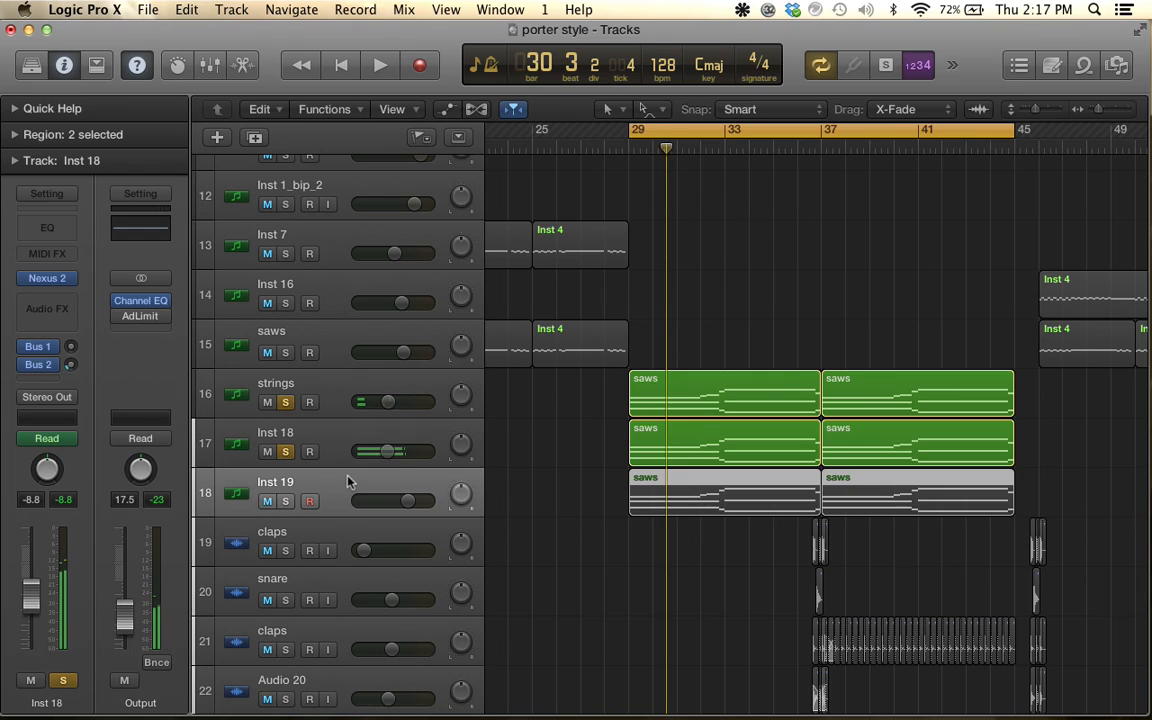
pyautogui.click(285, 501)
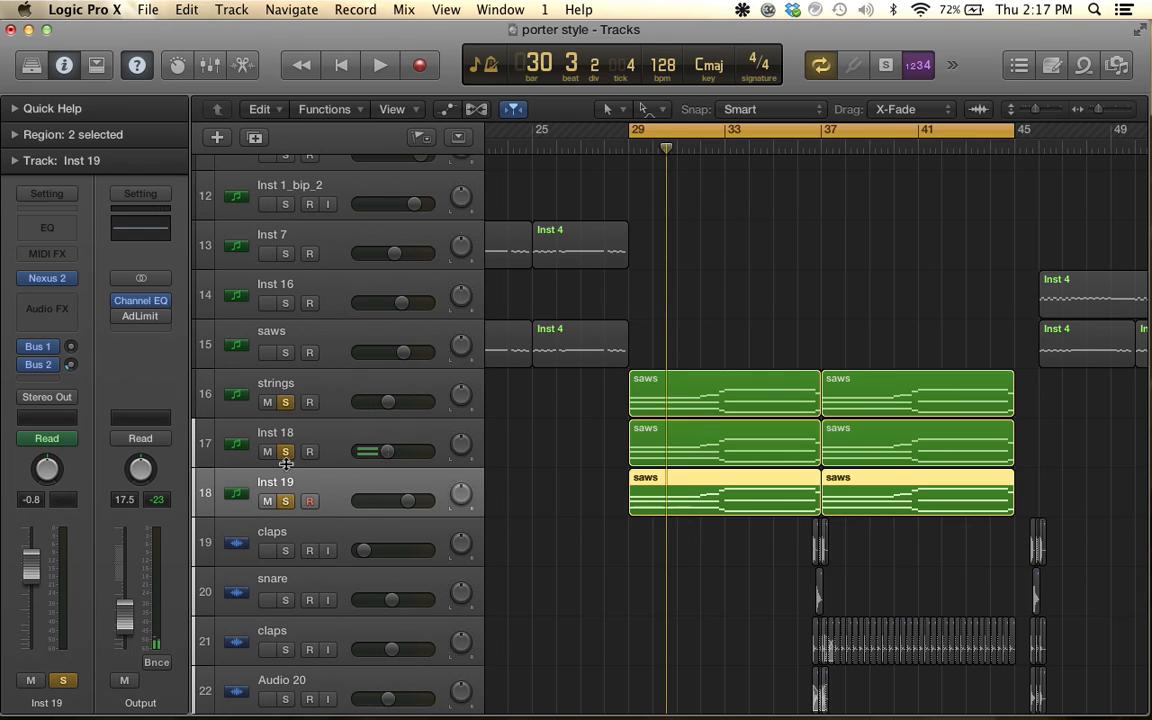
pyautogui.click(285, 451)
pyautogui.click(287, 404)
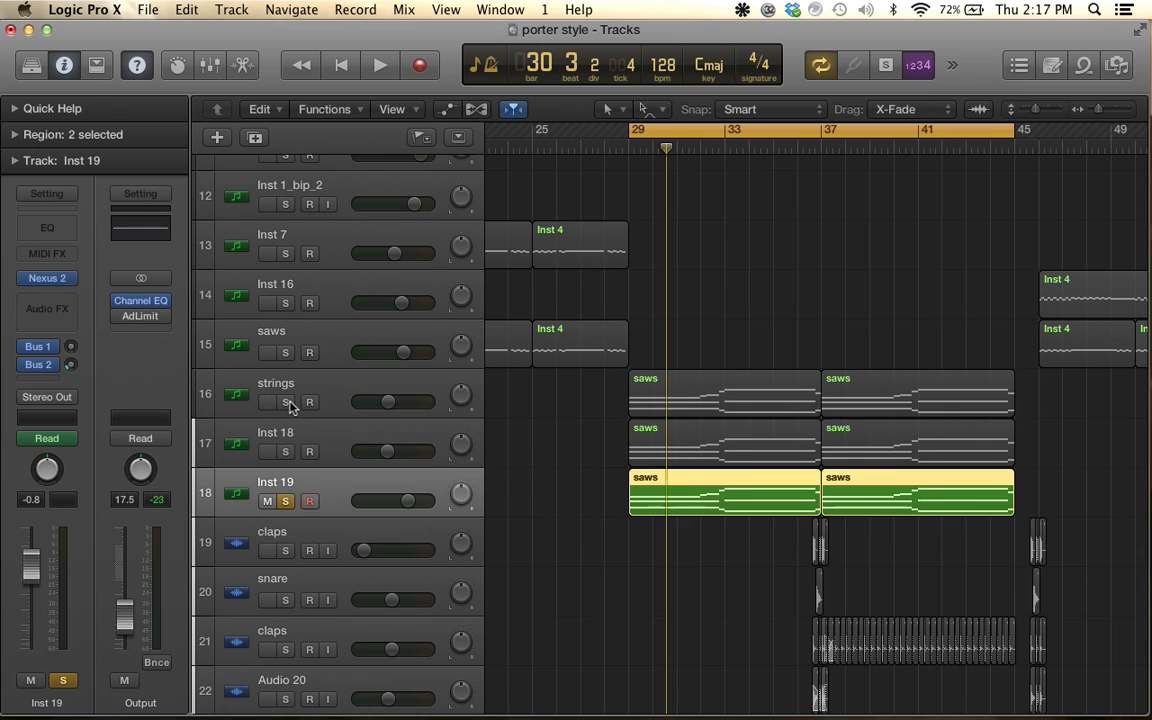
pyautogui.press('space')
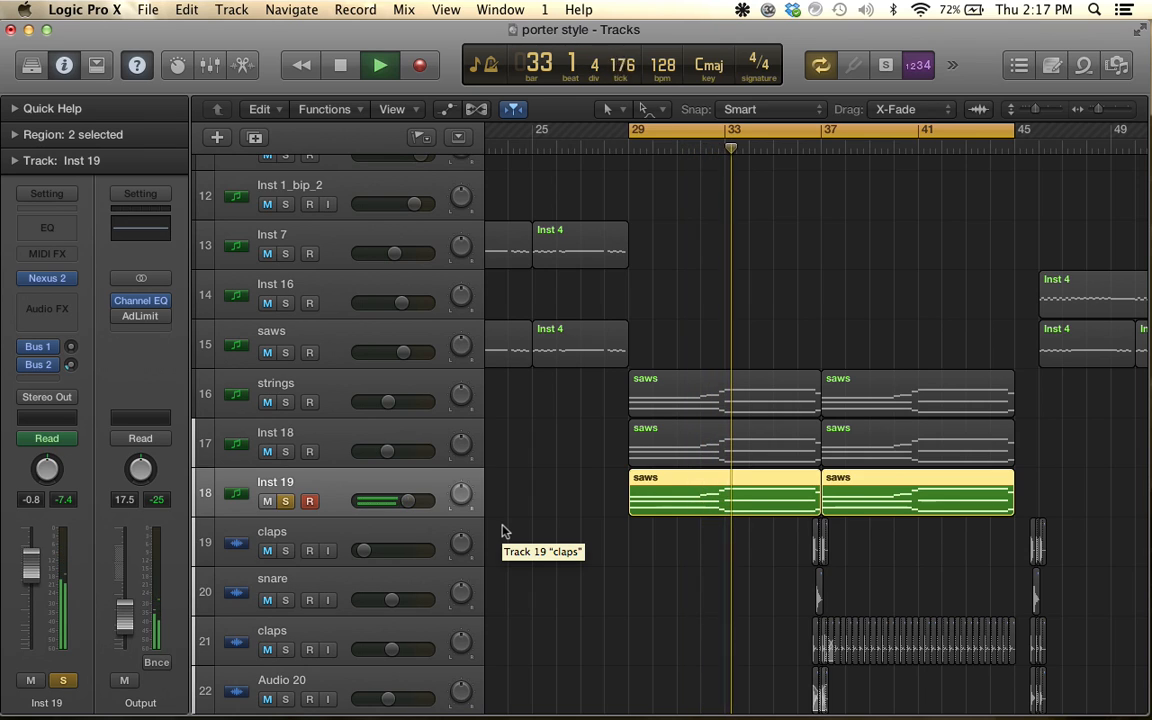
# Inspect the preset in the Nexus 2 instrument of Inst 19, then unsolo the track
pyautogui.click(52, 278)
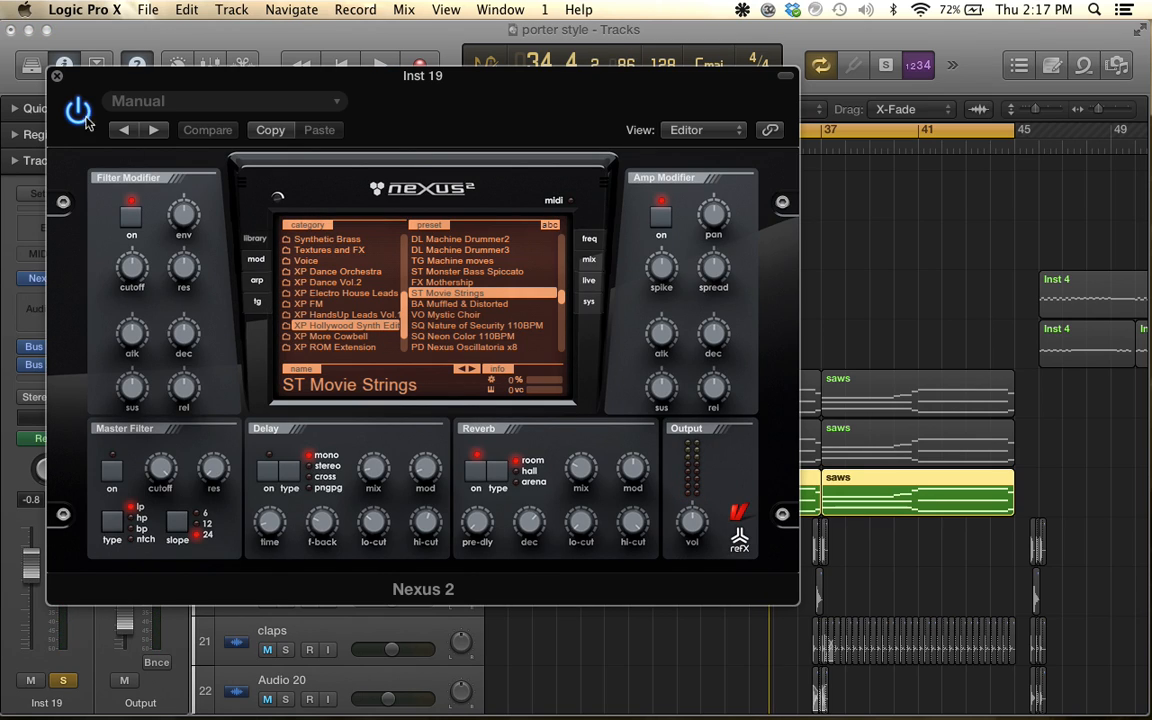
pyautogui.click(57, 77)
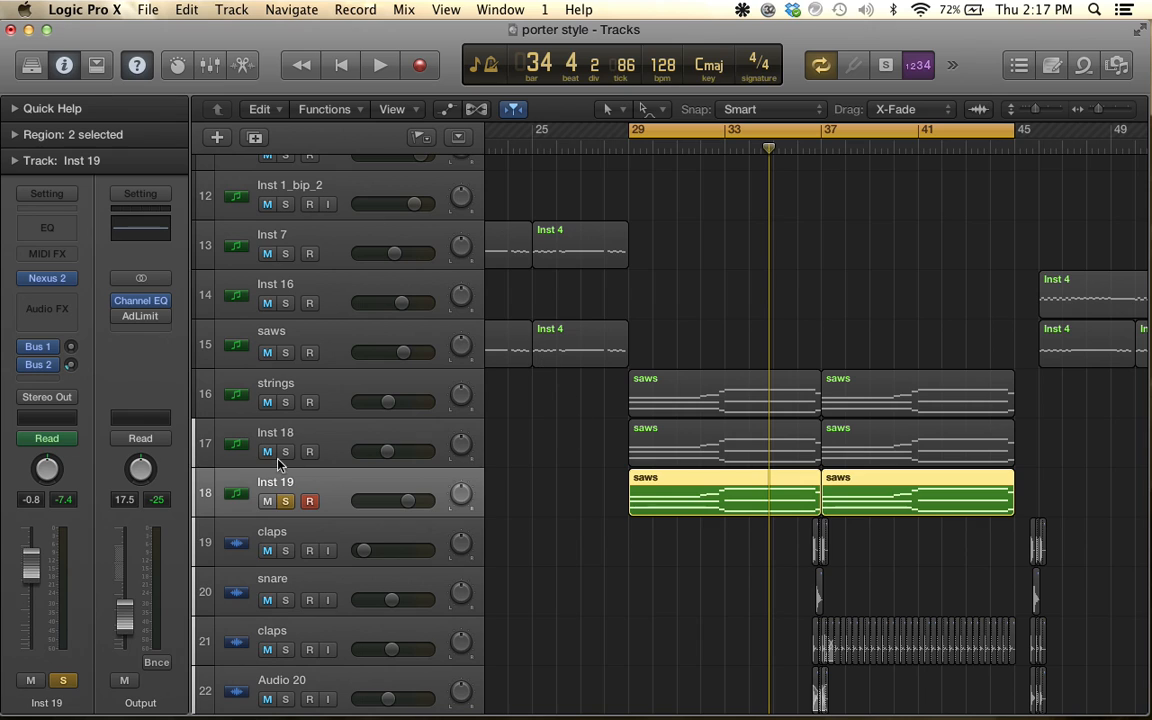
pyautogui.click(286, 503)
# Play a short passage of the full arrangement from the start of the cycle range with no tracks soloed
pyautogui.scroll(-6, 800, 522)
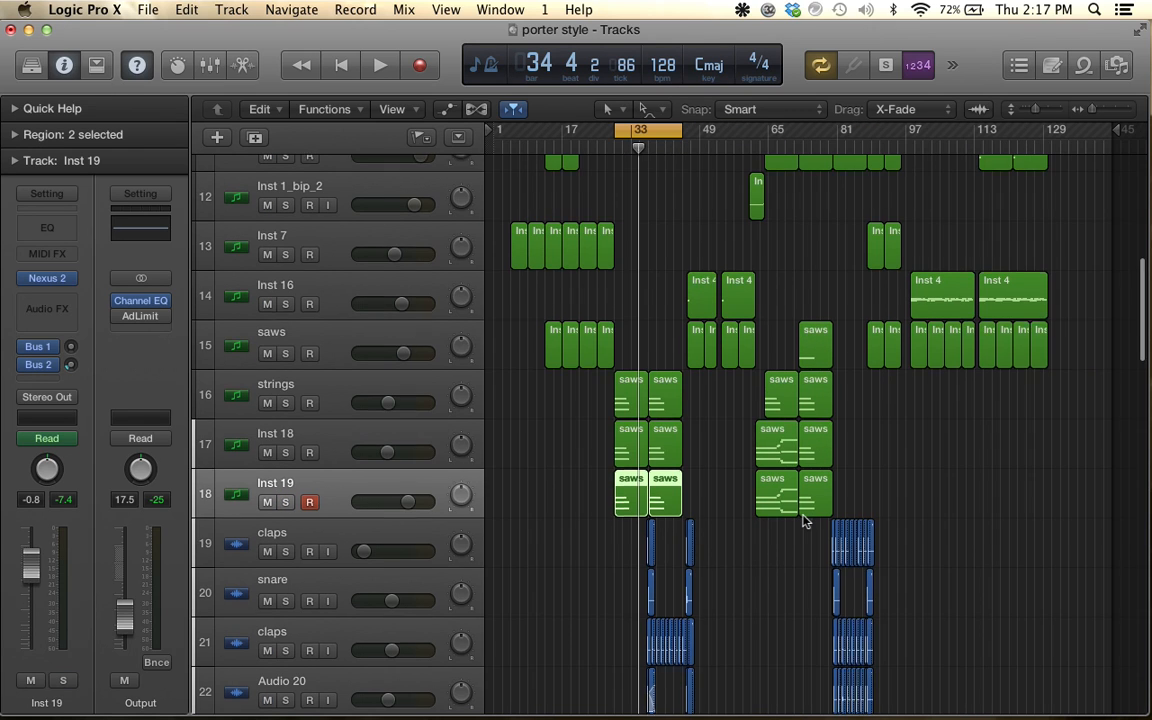
pyautogui.scroll(2, 709, 560)
pyautogui.press('super+Right')
pyautogui.press('super+Right')
pyautogui.press('space')
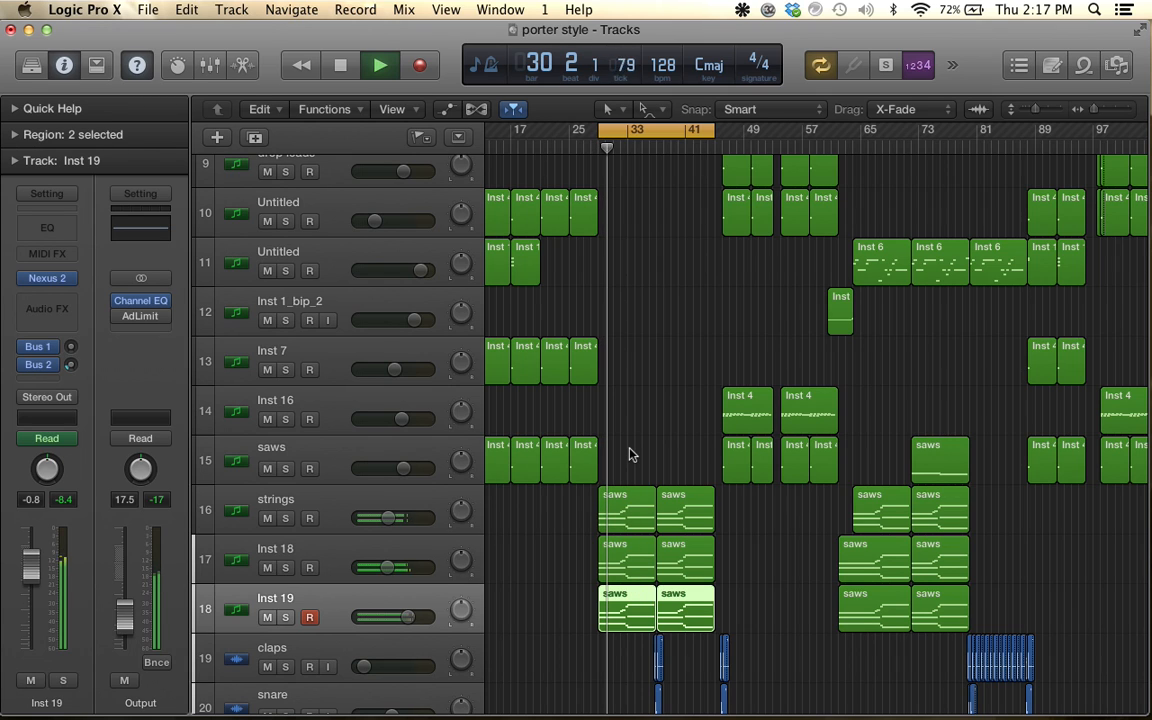
pyautogui.press('space')
# Examine which tracks have regions in the cycle range, from the upper instrument tracks down to Inst 12
pyautogui.scroll(1, 629, 455)
pyautogui.scroll(6, 629, 455)
pyautogui.press('super+Right')
pyautogui.press('super+Right')
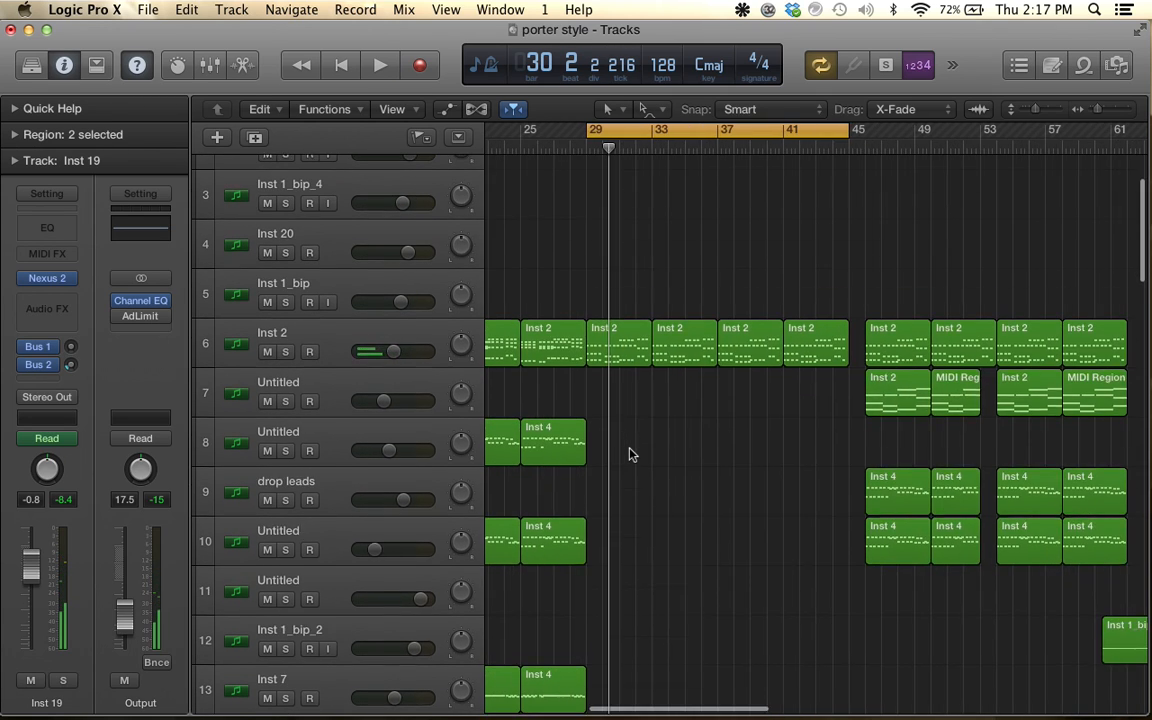
pyautogui.scroll(-10, 629, 455)
pyautogui.scroll(-4, 629, 455)
pyautogui.scroll(-3, 629, 455)
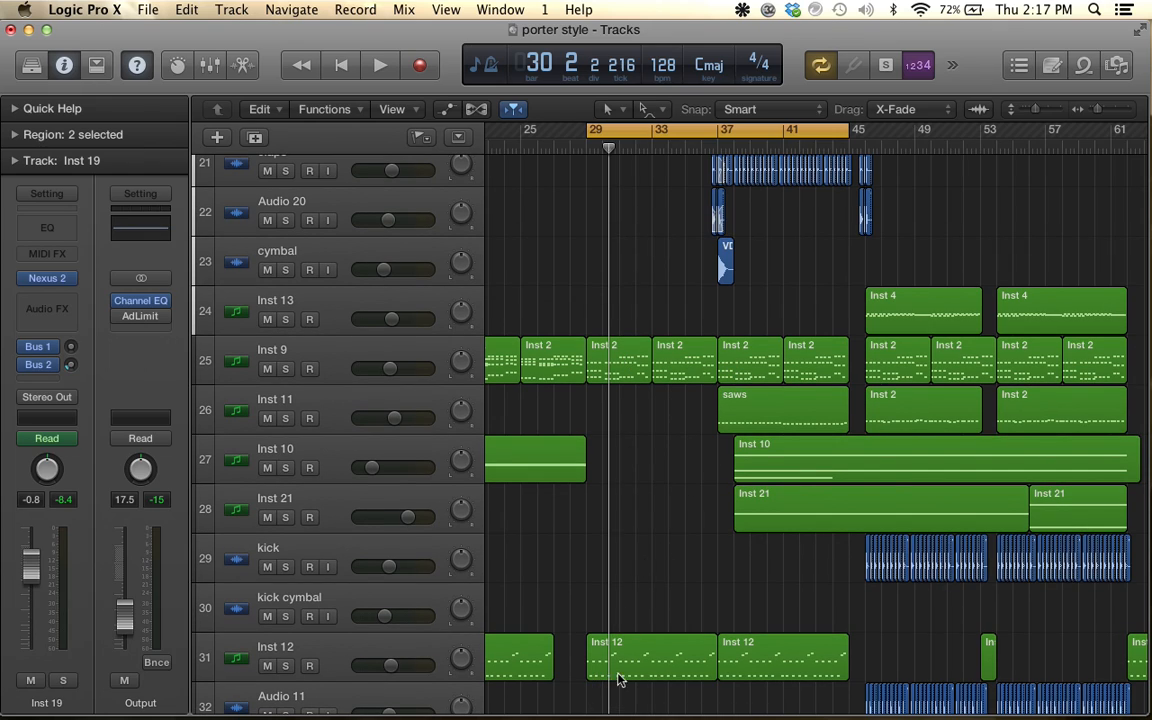
pyautogui.scroll(-1, 696, 568)
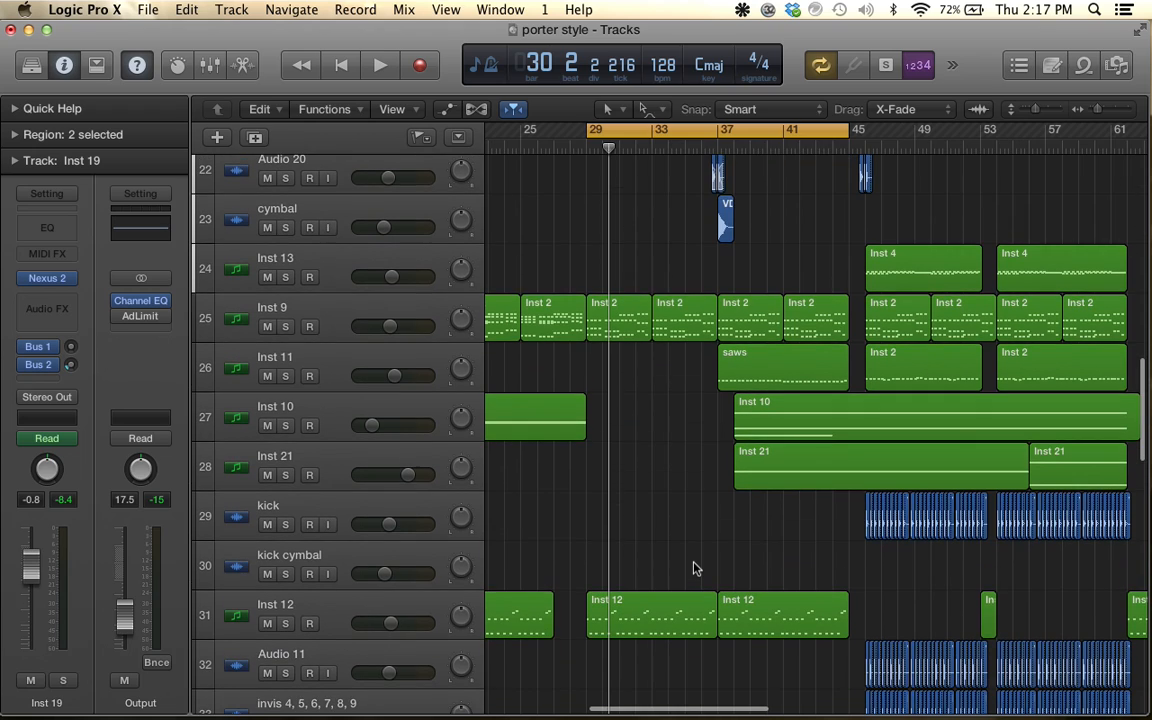
# Solo Inst 12, play a short passage from the start of the cycle range, and unsolo it
pyautogui.click(367, 623)
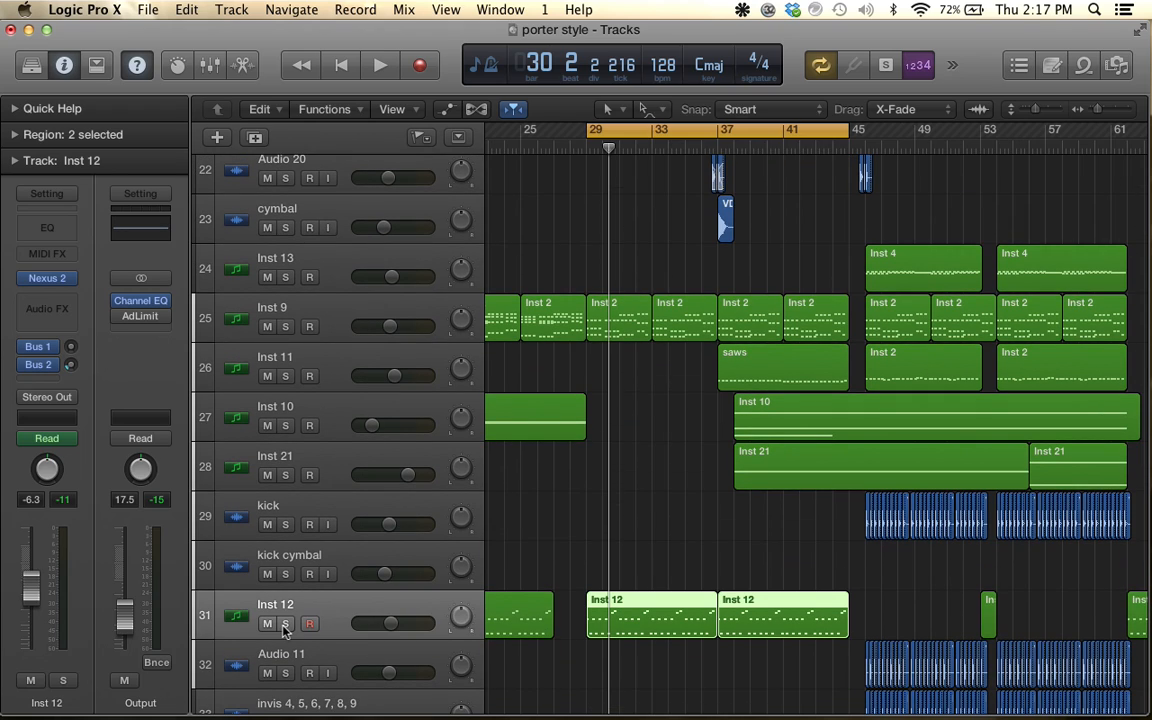
pyautogui.click(284, 625)
pyautogui.press('space')
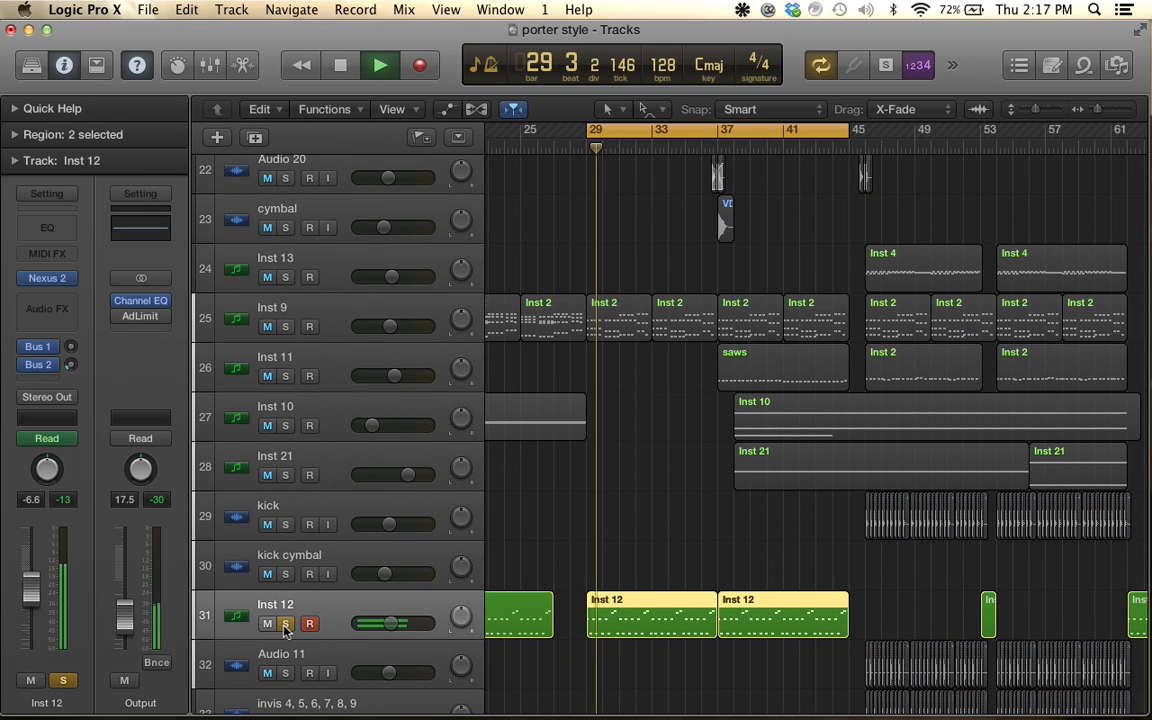
pyautogui.press('space')
pyautogui.click(285, 624)
# Solo Inst 2 on track 6, play its part from bar 29, then unsolo it and stop playback
pyautogui.scroll(5, 643, 550)
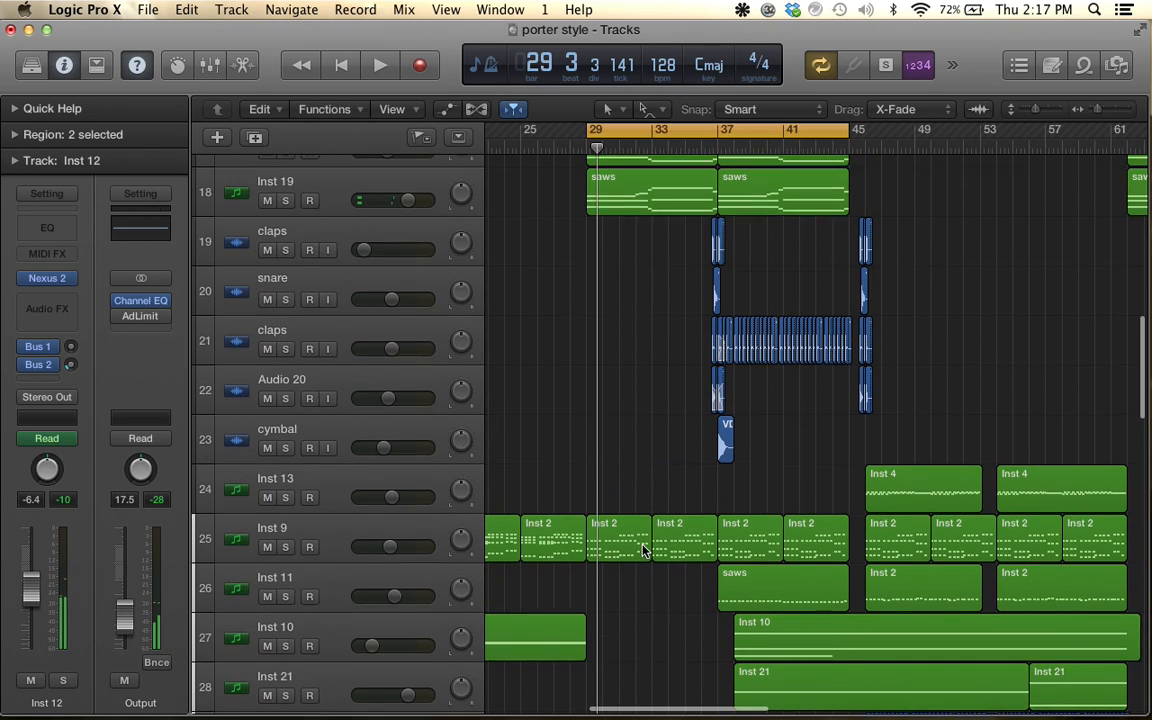
pyautogui.scroll(10, 643, 550)
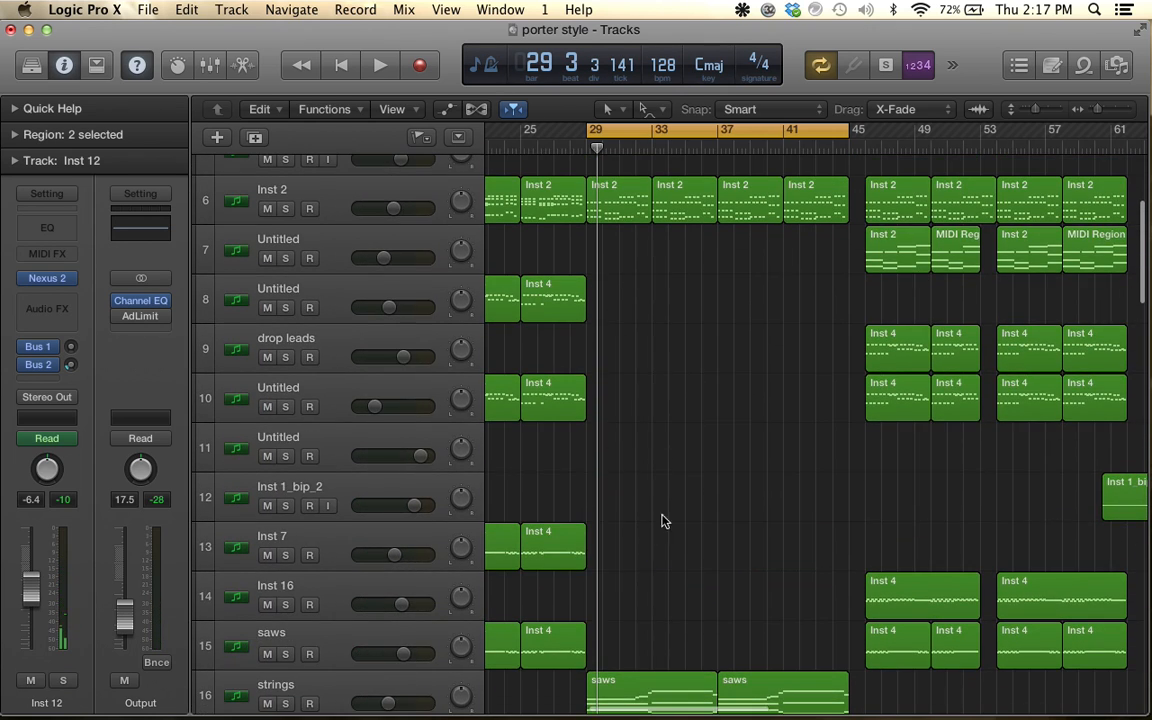
pyautogui.scroll(3, 663, 515)
pyautogui.press('super+Right')
pyautogui.press('super+Right')
pyautogui.press('super+Right')
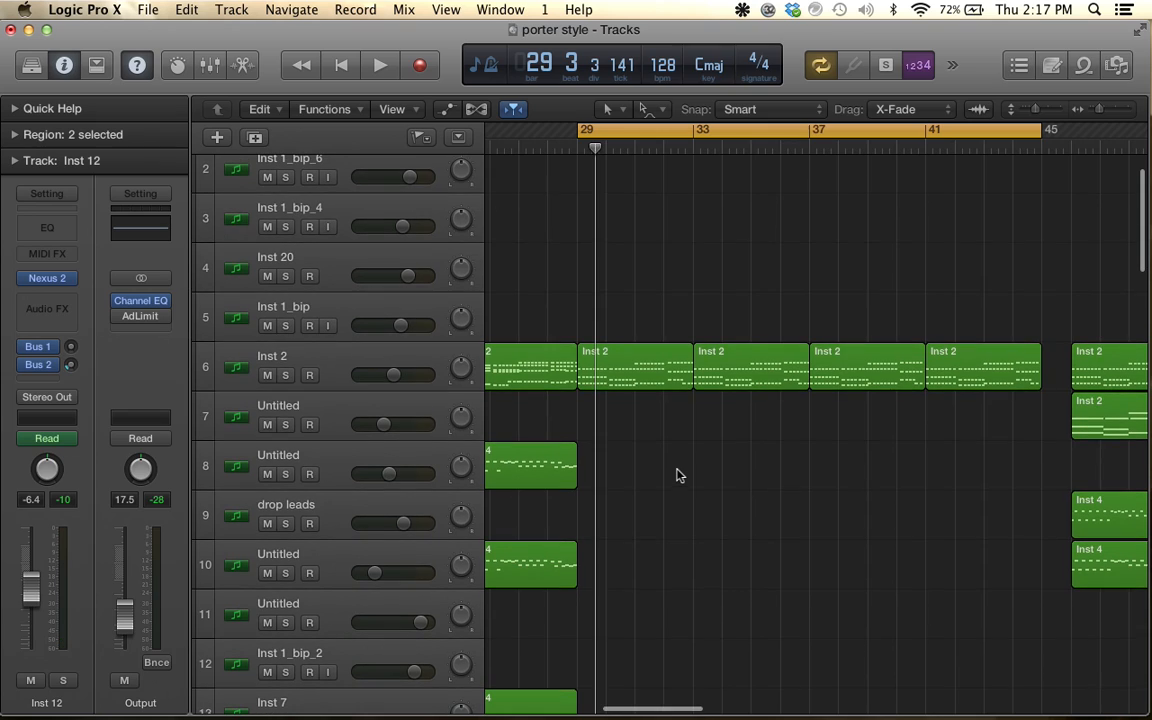
pyautogui.click(340, 378)
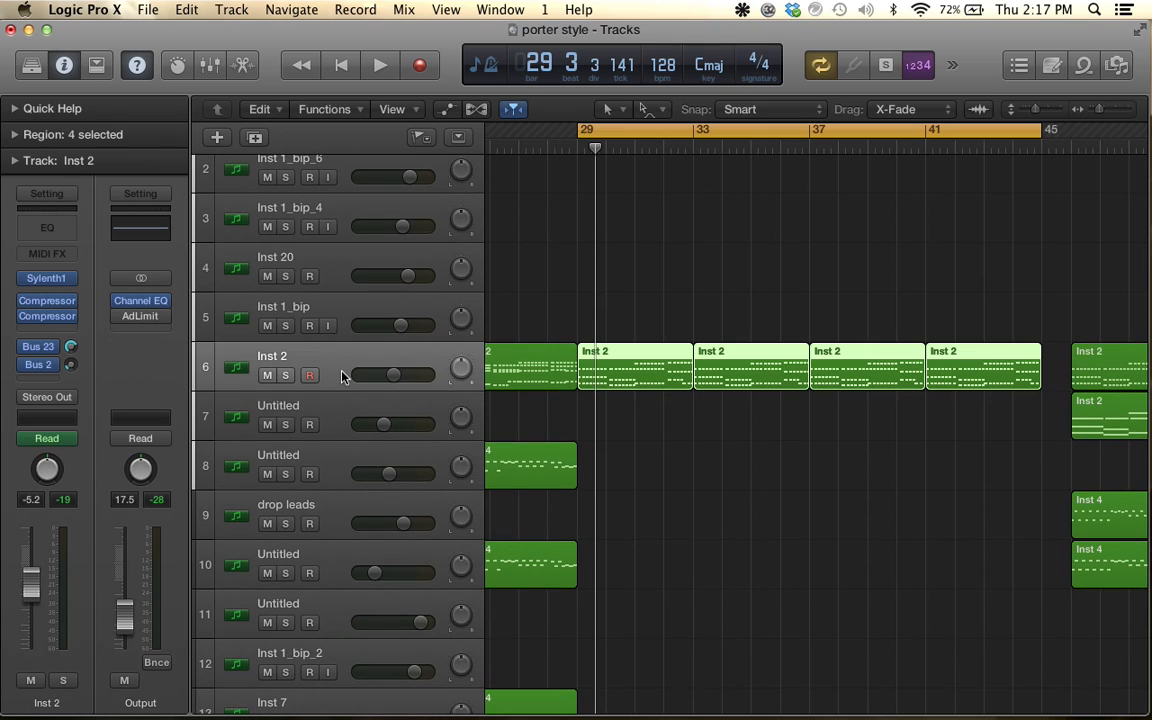
pyautogui.click(285, 376)
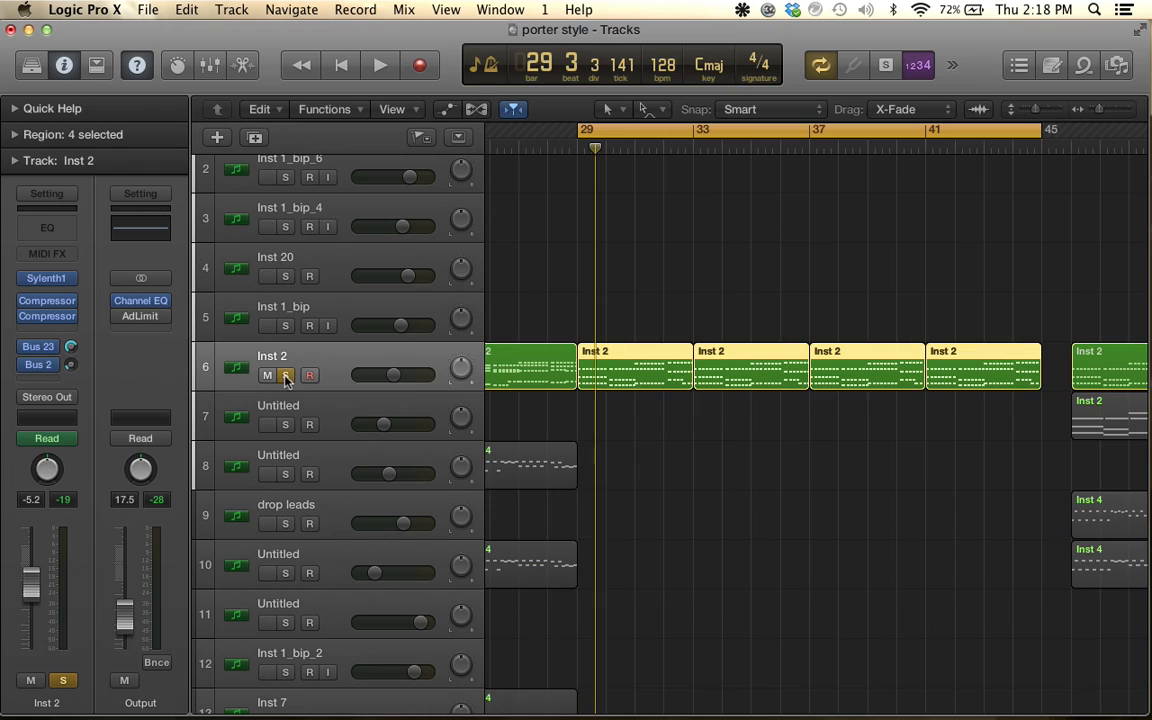
pyautogui.press('space')
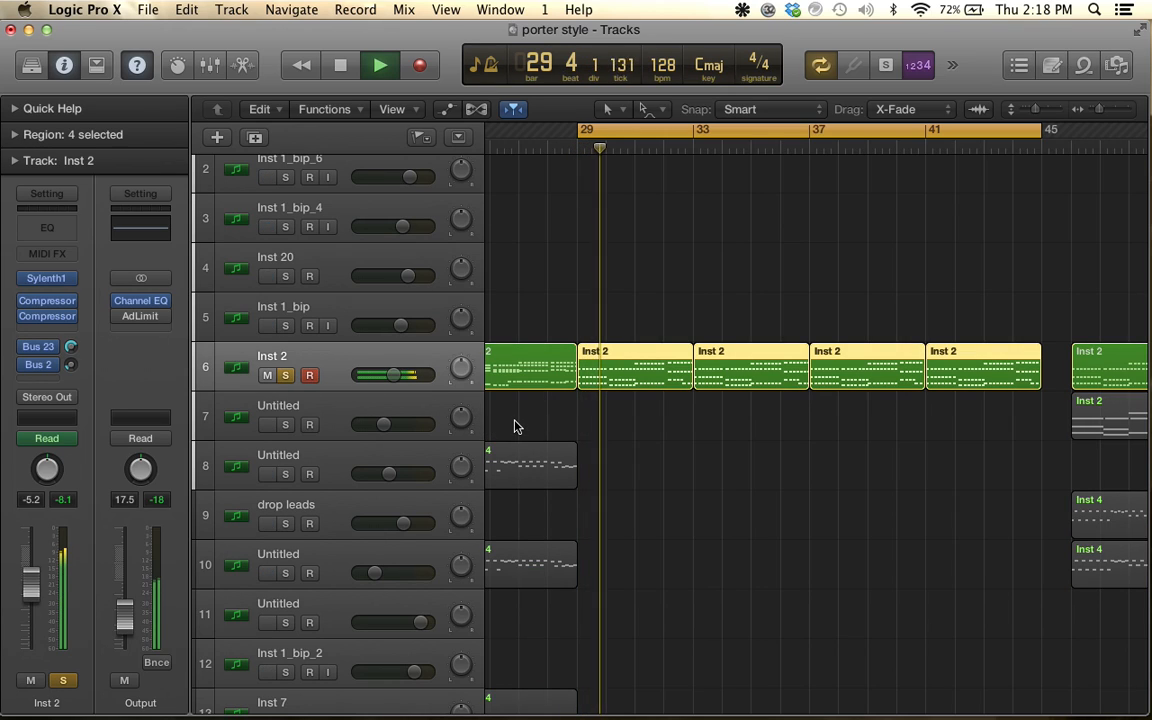
pyautogui.click(285, 376)
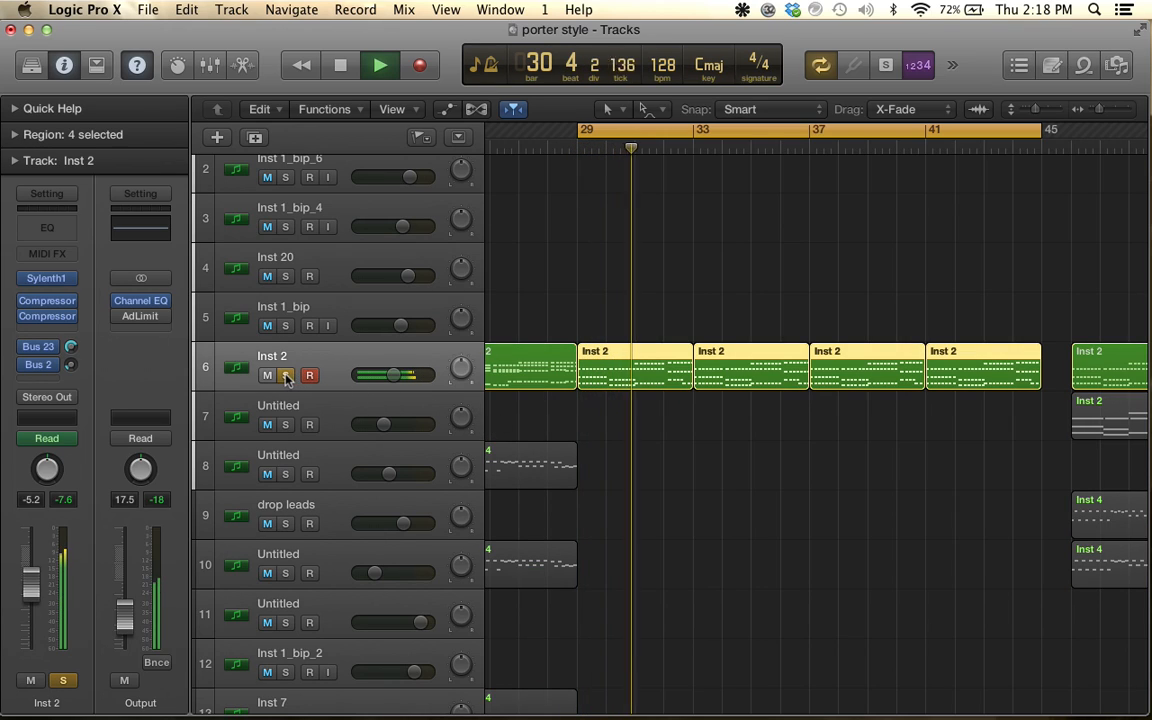
pyautogui.click(285, 376)
pyautogui.press('space')
# Audition the VDUB2 Uplifter 49.1 region with Audio 17 soloed, then unsolo the track
pyautogui.scroll(2, 990, 422)
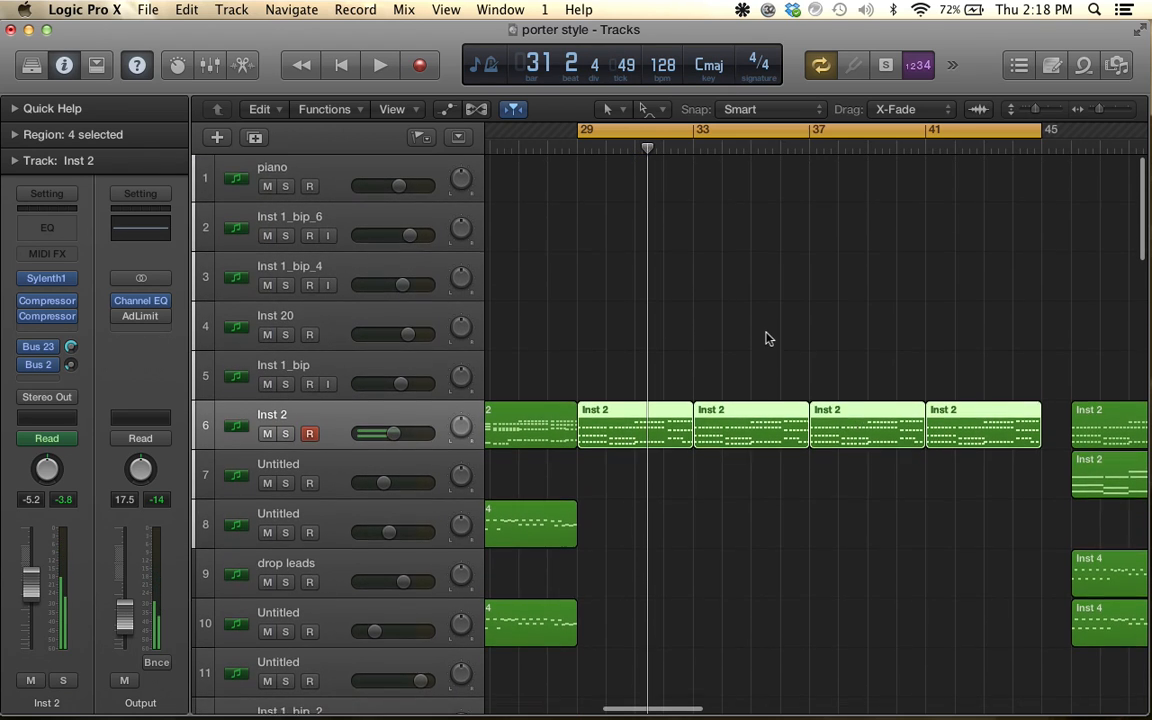
pyautogui.scroll(-10, 766, 339)
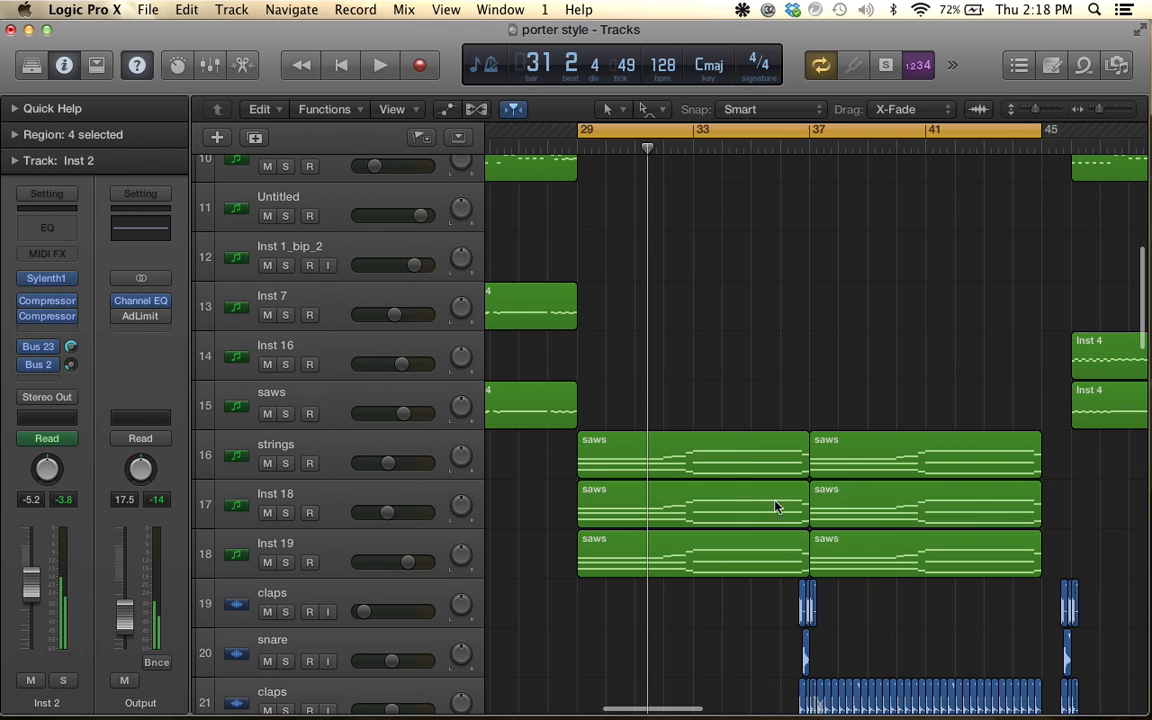
pyautogui.scroll(-4, 809, 501)
pyautogui.scroll(-5, 757, 557)
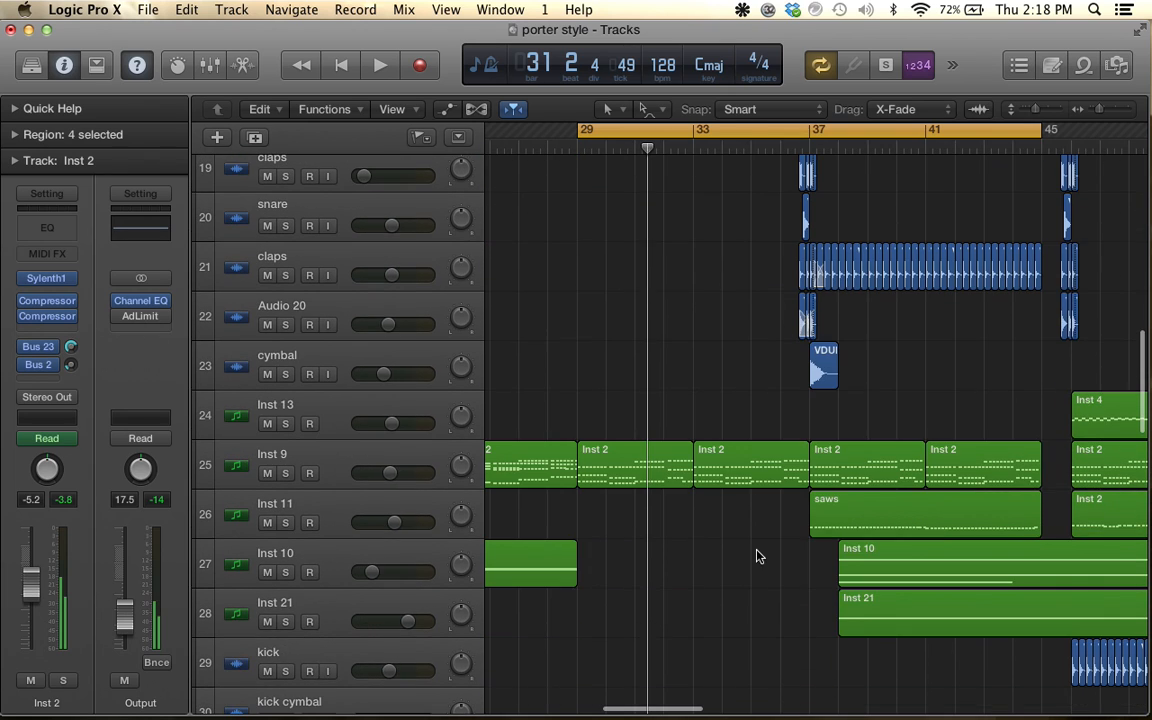
pyautogui.press('super+Up')
pyautogui.press('super+Up')
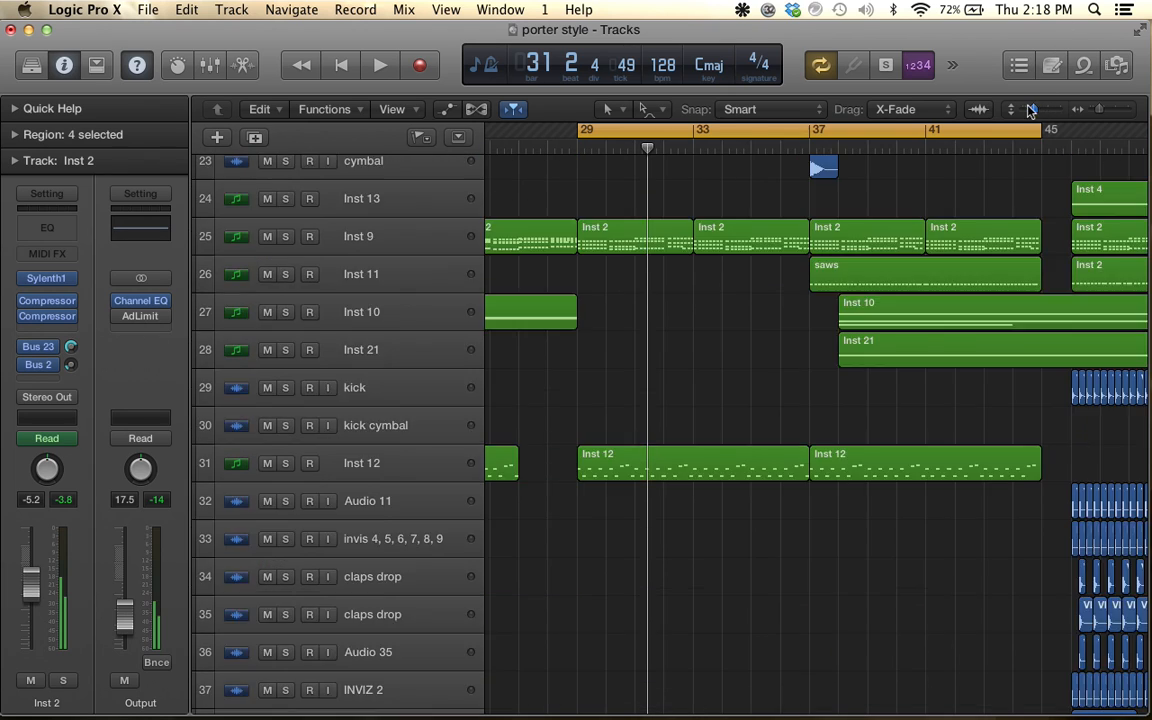
pyautogui.hscroll(-3, 777, 324)
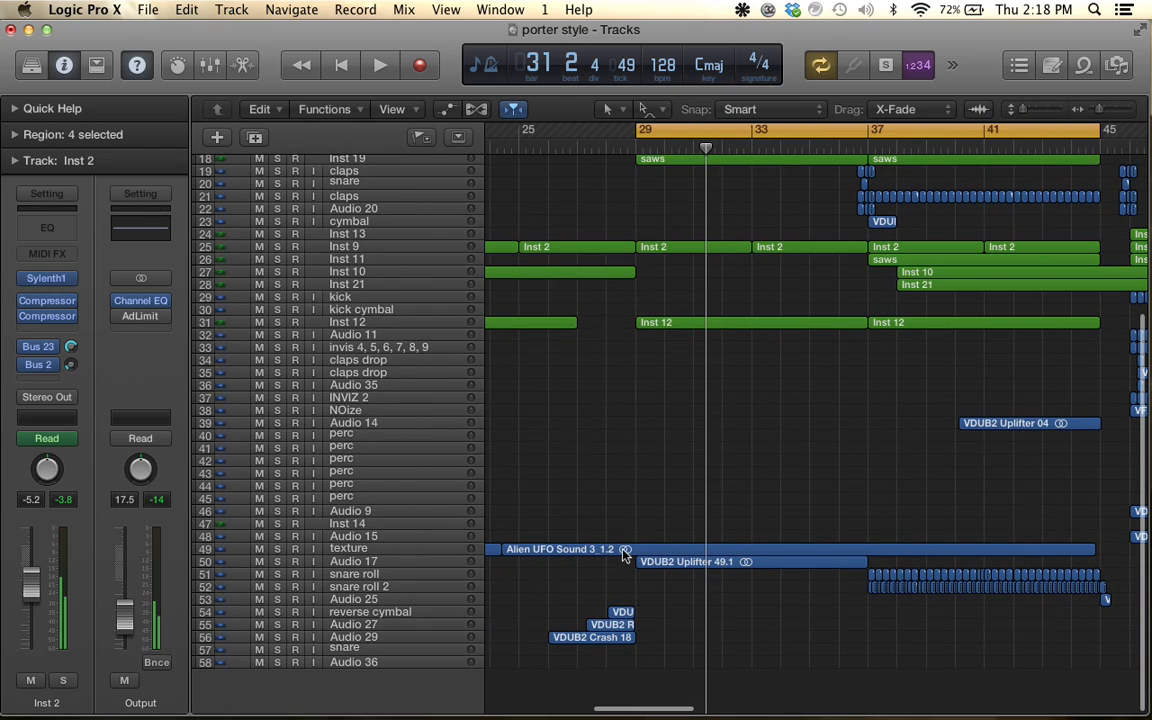
pyautogui.click(677, 565)
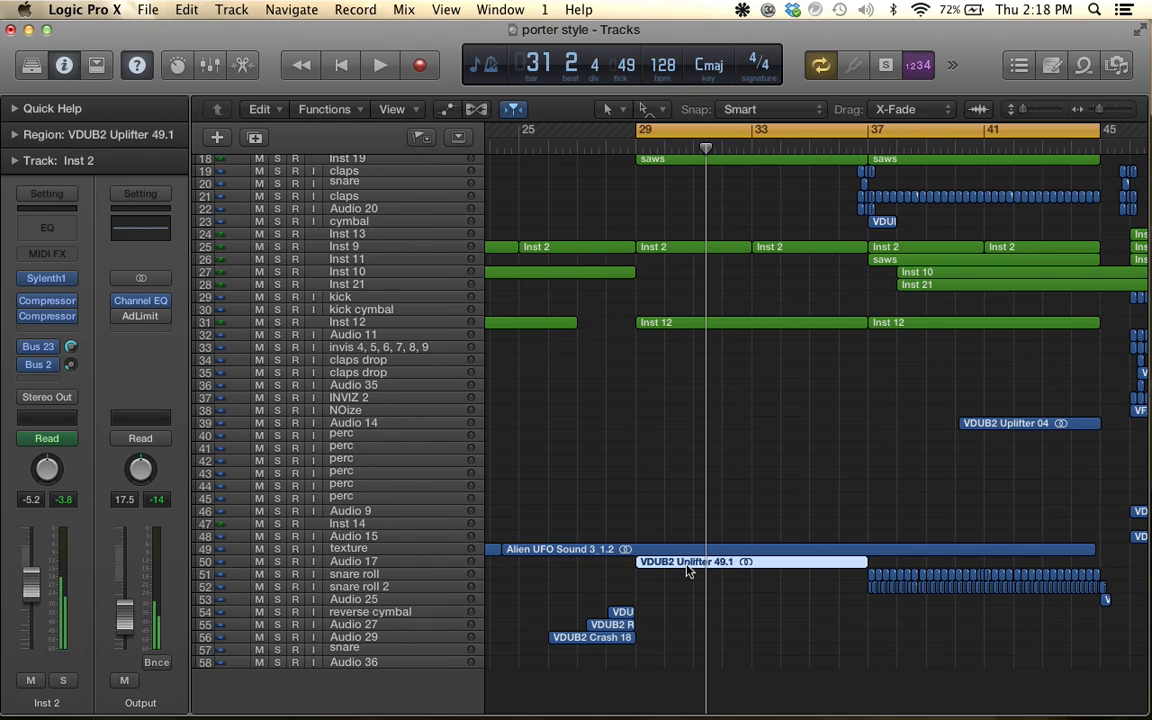
pyautogui.click(370, 562)
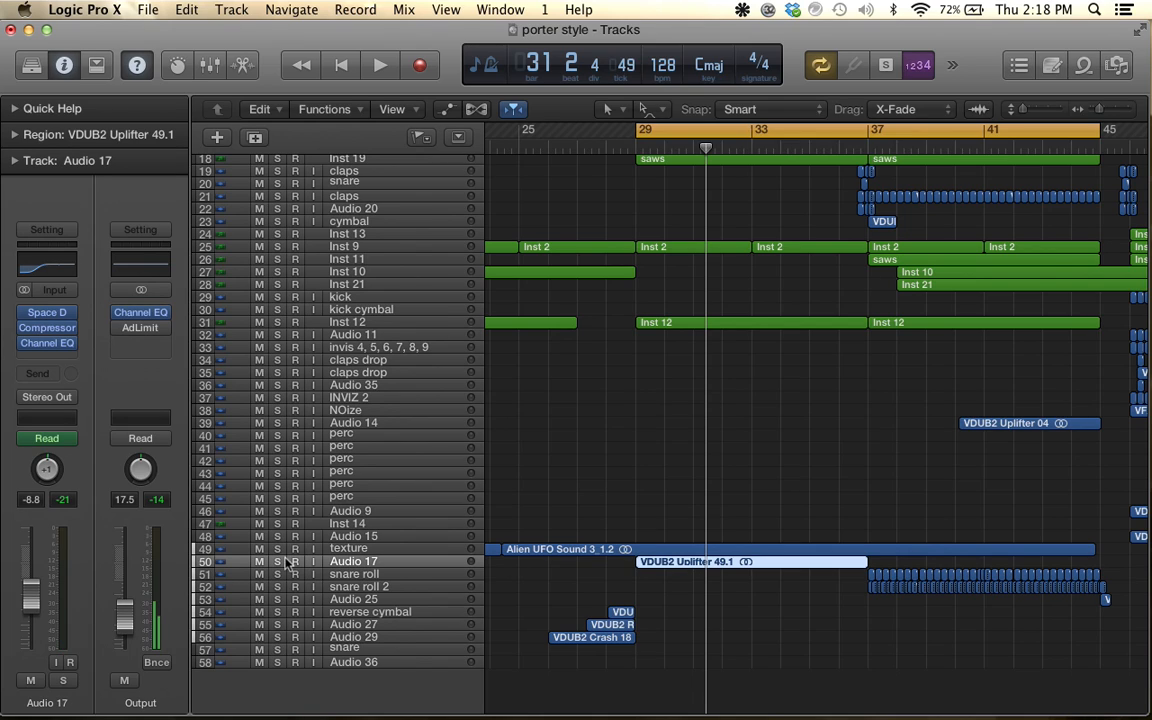
pyautogui.click(277, 562)
pyautogui.press('space')
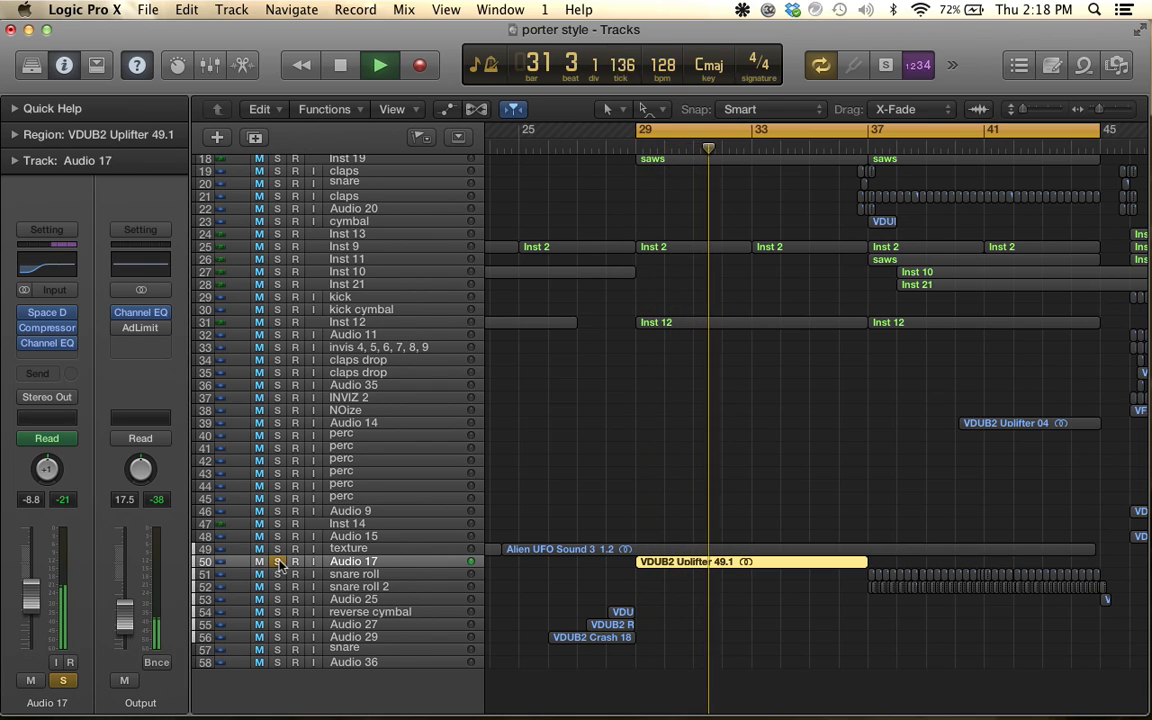
pyautogui.press('space')
pyautogui.click(279, 563)
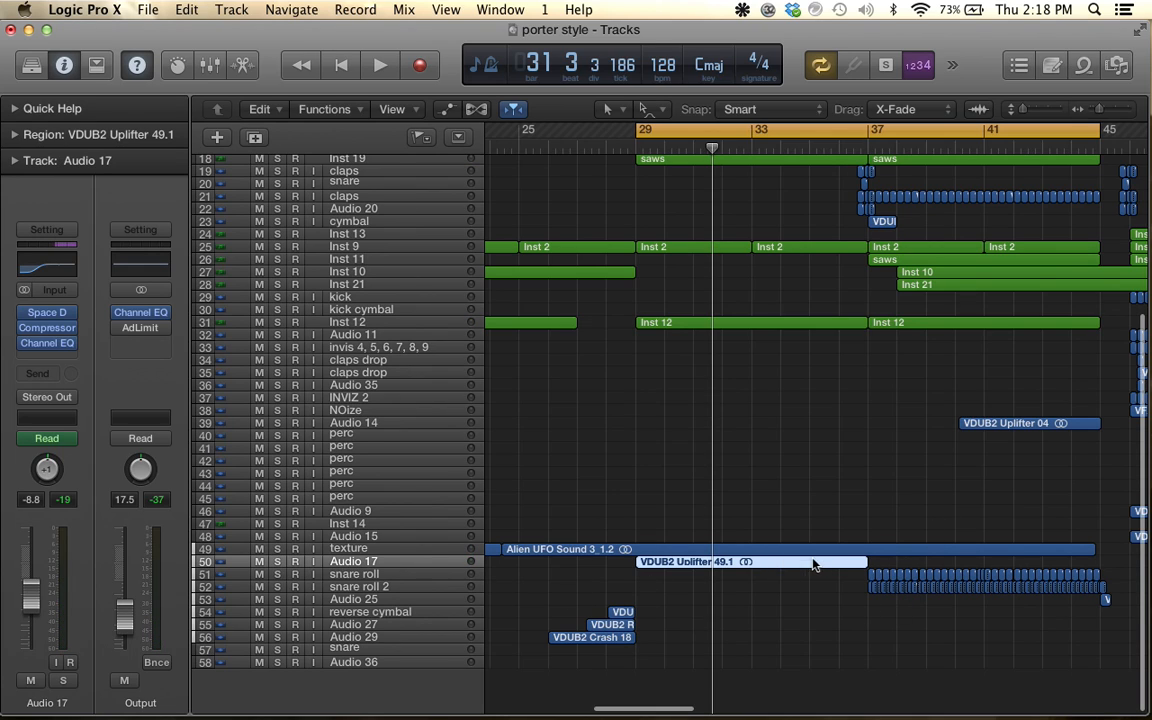
# Play the full arrangement from bar 29 into bar 39 with no tracks soloed
pyautogui.scroll(2, 928, 578)
pyautogui.hscroll(1, 928, 578)
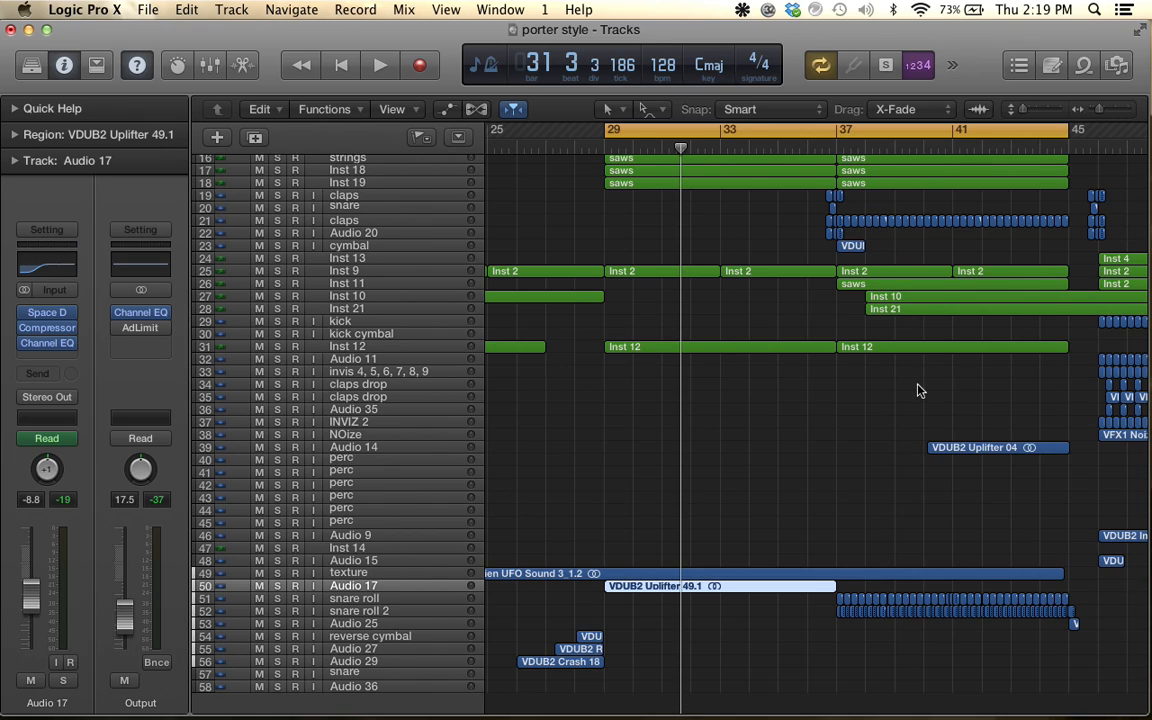
pyautogui.hotkey('shift', 'space')
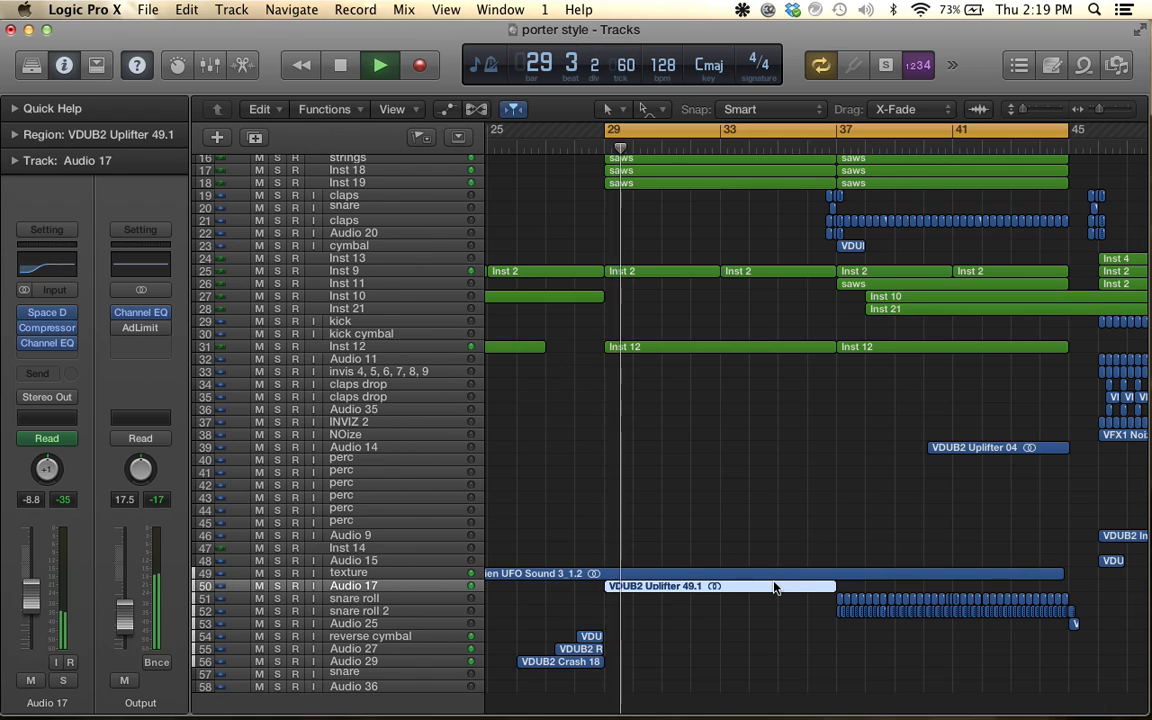
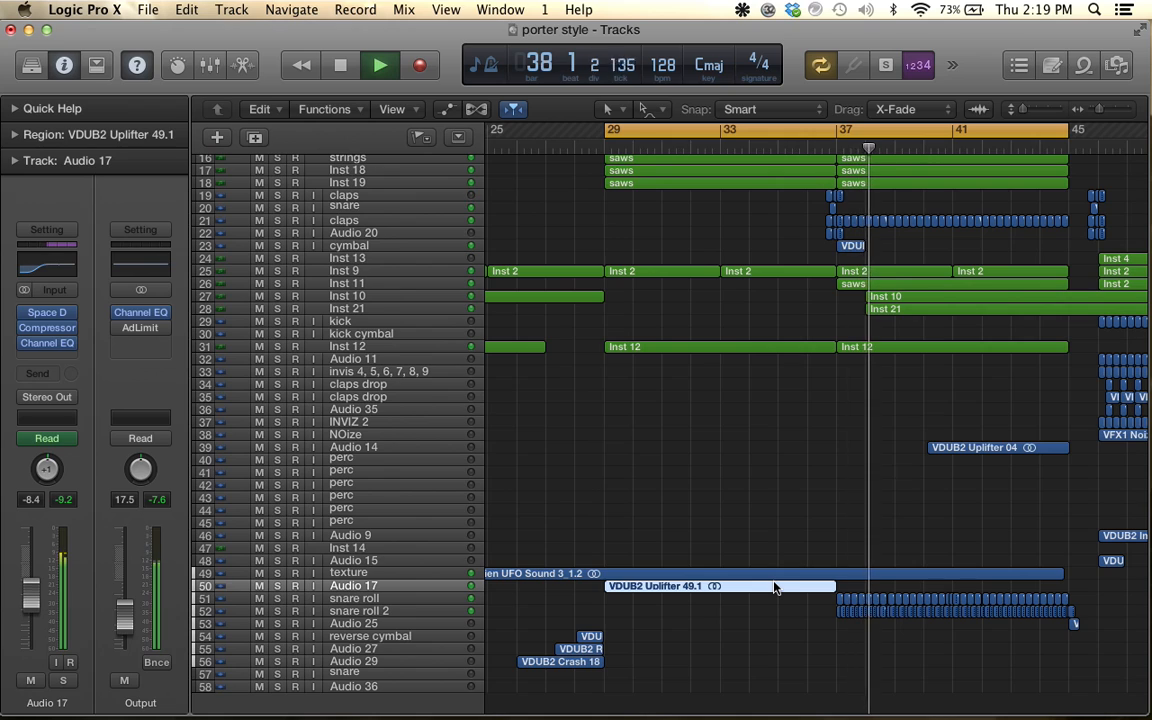
pyautogui.press('space')
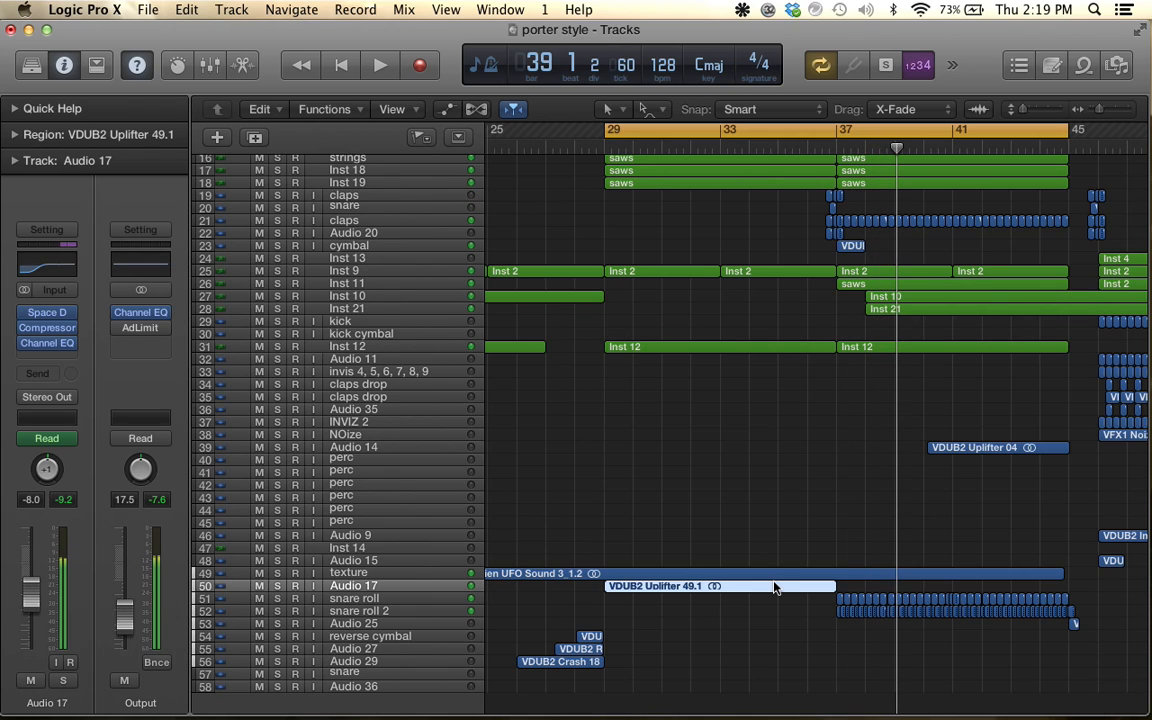
# Select the saws region on Inst 11 and set the cycle range to bars 37 to 45
pyautogui.hscroll(3, 887, 327)
pyautogui.scroll(3, 890, 372)
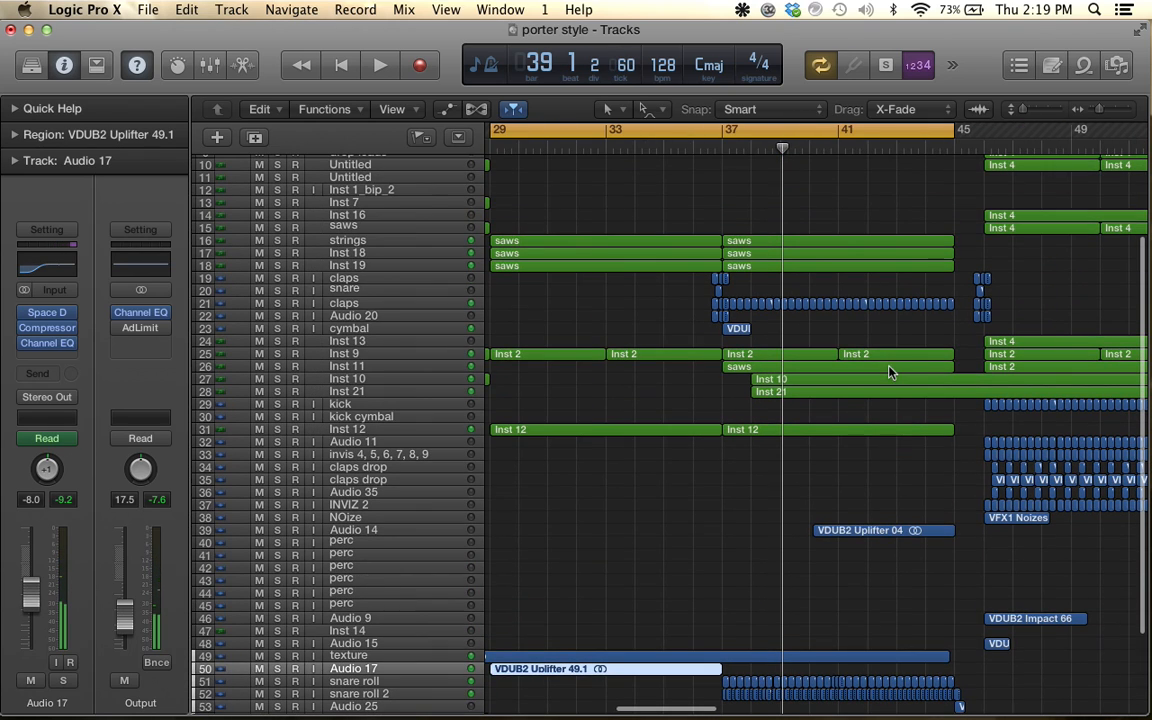
pyautogui.click(797, 368)
pyautogui.moveTo(719, 131); pyautogui.dragTo(954, 135)
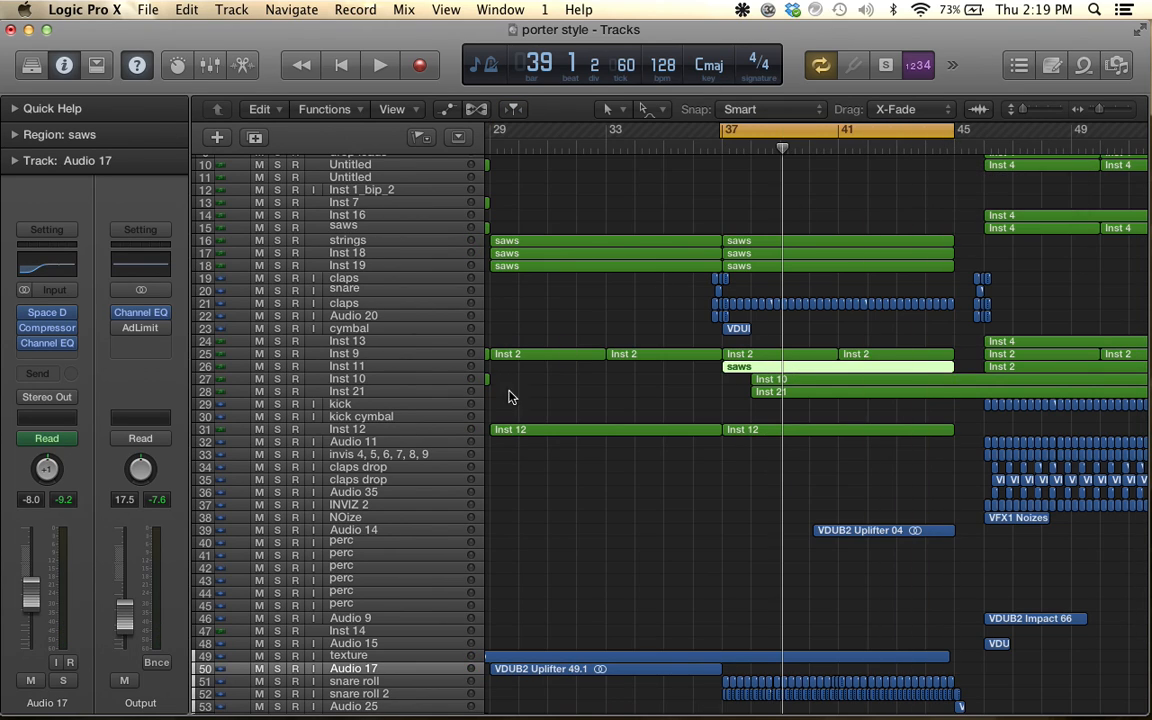
# Solo Inst 11, play its saws region for a few beats, and unsolo the track
pyautogui.click(413, 368)
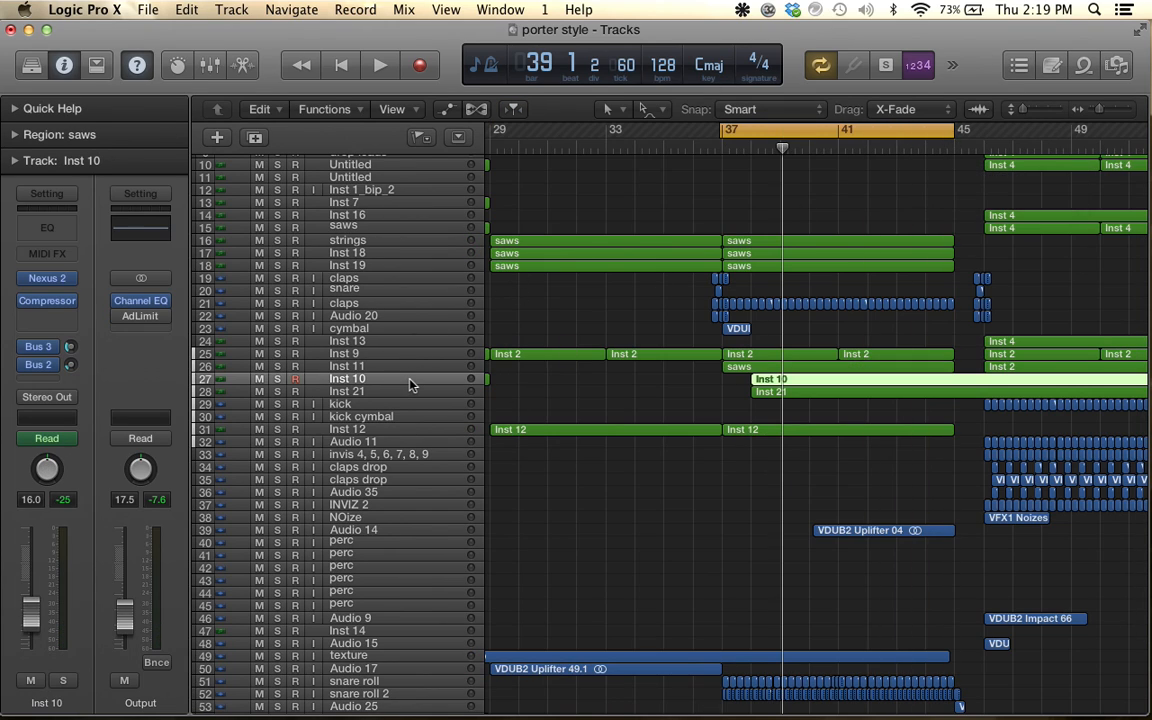
pyautogui.click(277, 367)
pyautogui.press('space')
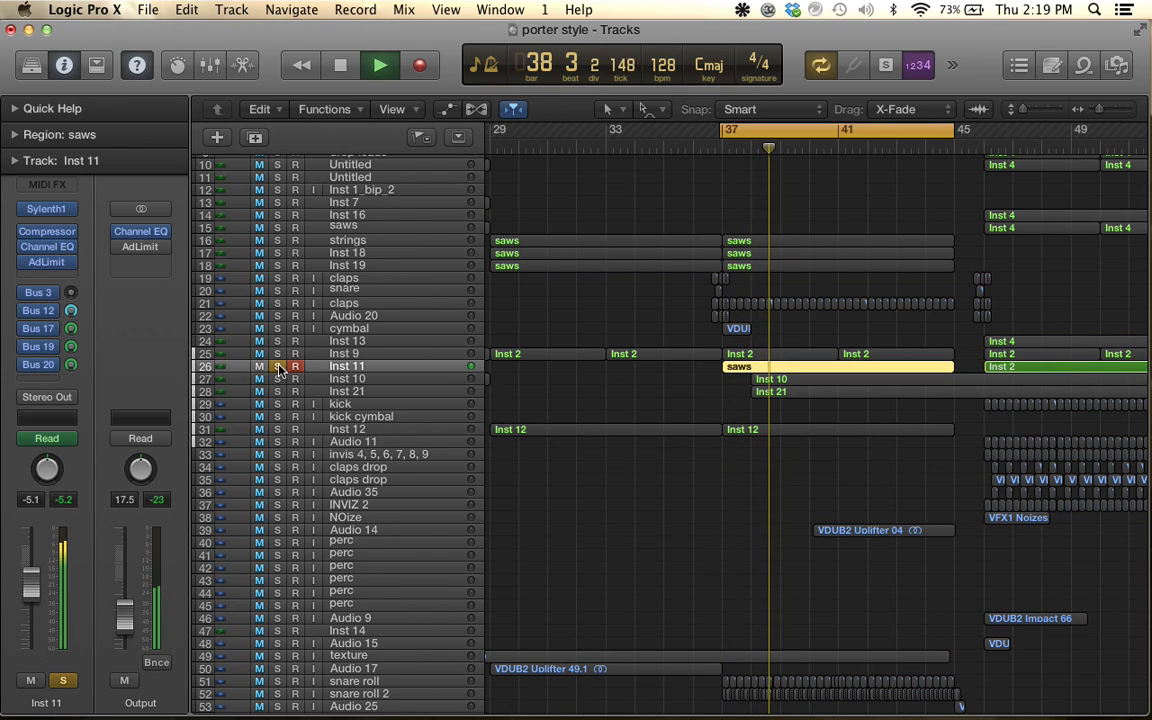
pyautogui.press('space')
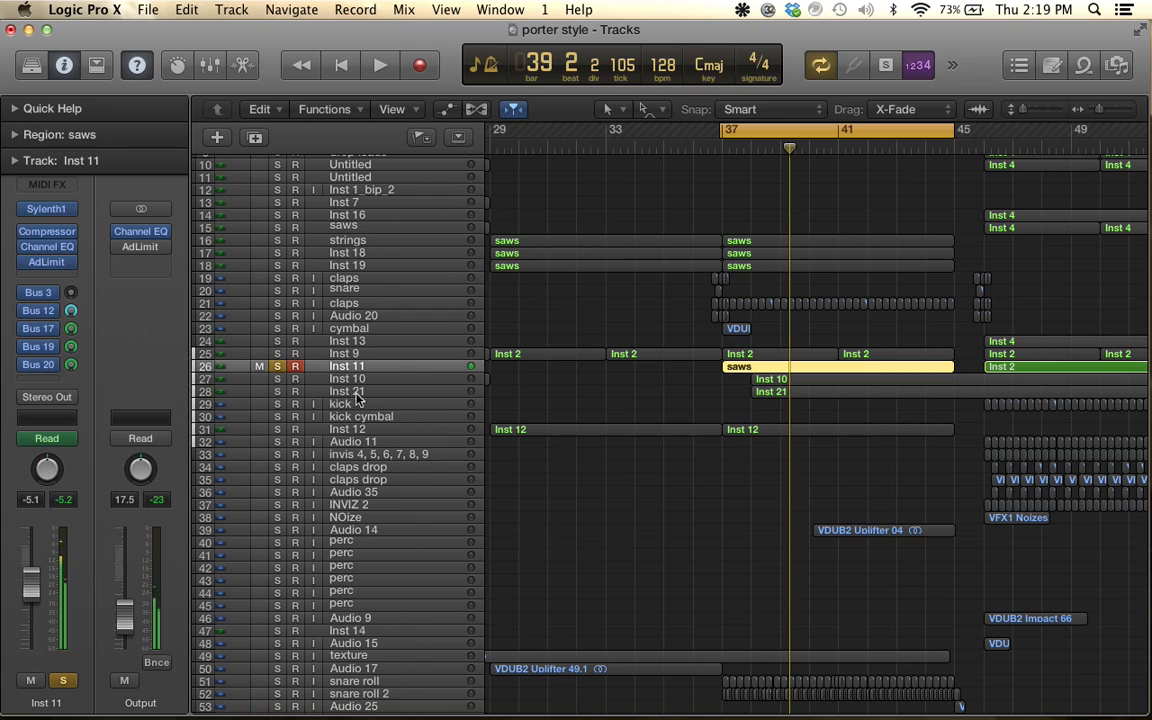
pyautogui.click(278, 367)
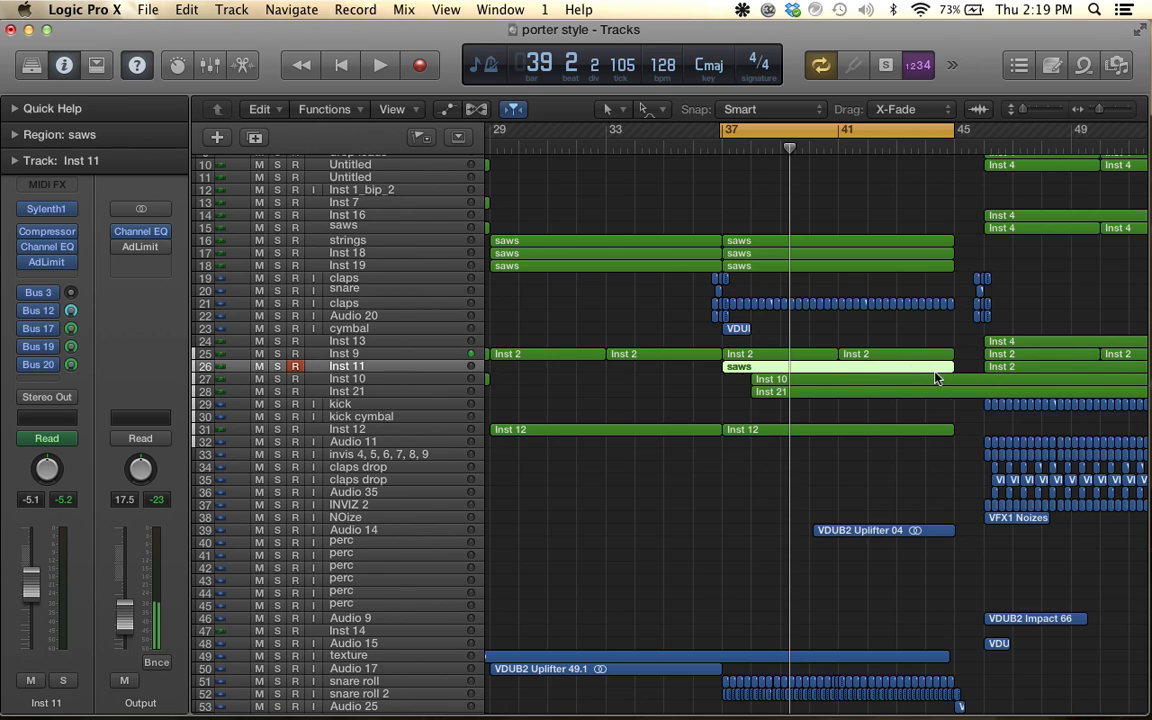
# Solo the claps on track 21, play them briefly within the cycle range, and unsolo the track
pyautogui.scroll(-1, 864, 432)
pyautogui.click(787, 483)
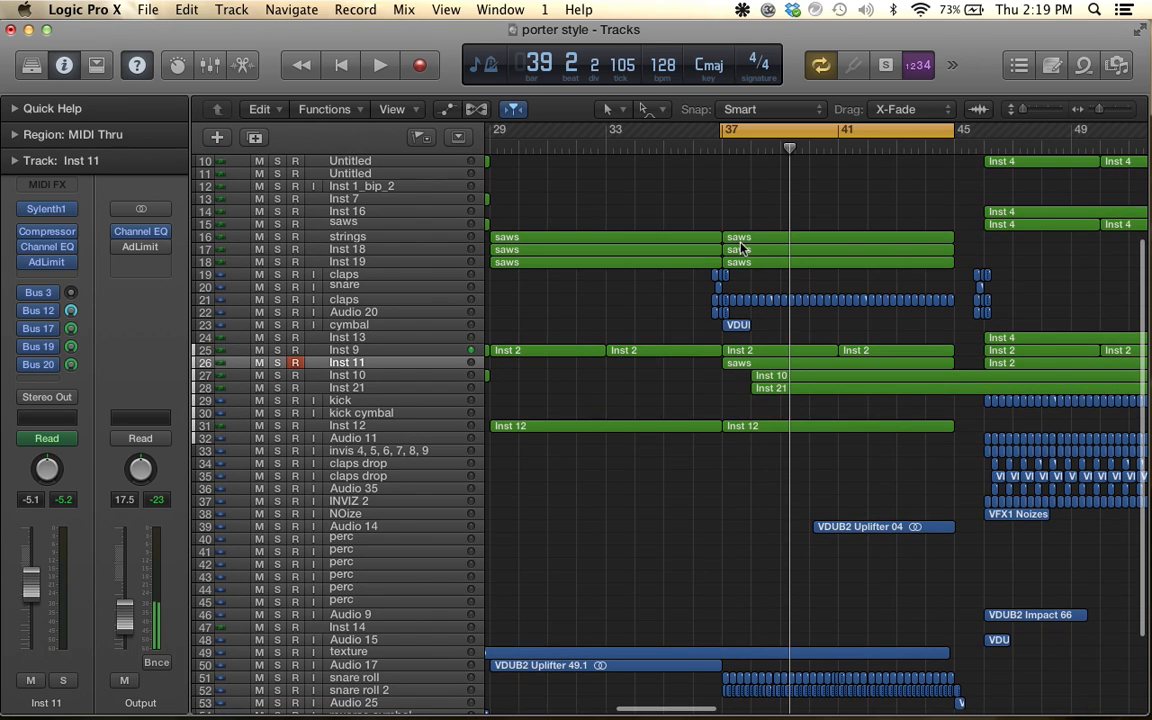
pyautogui.click(374, 302)
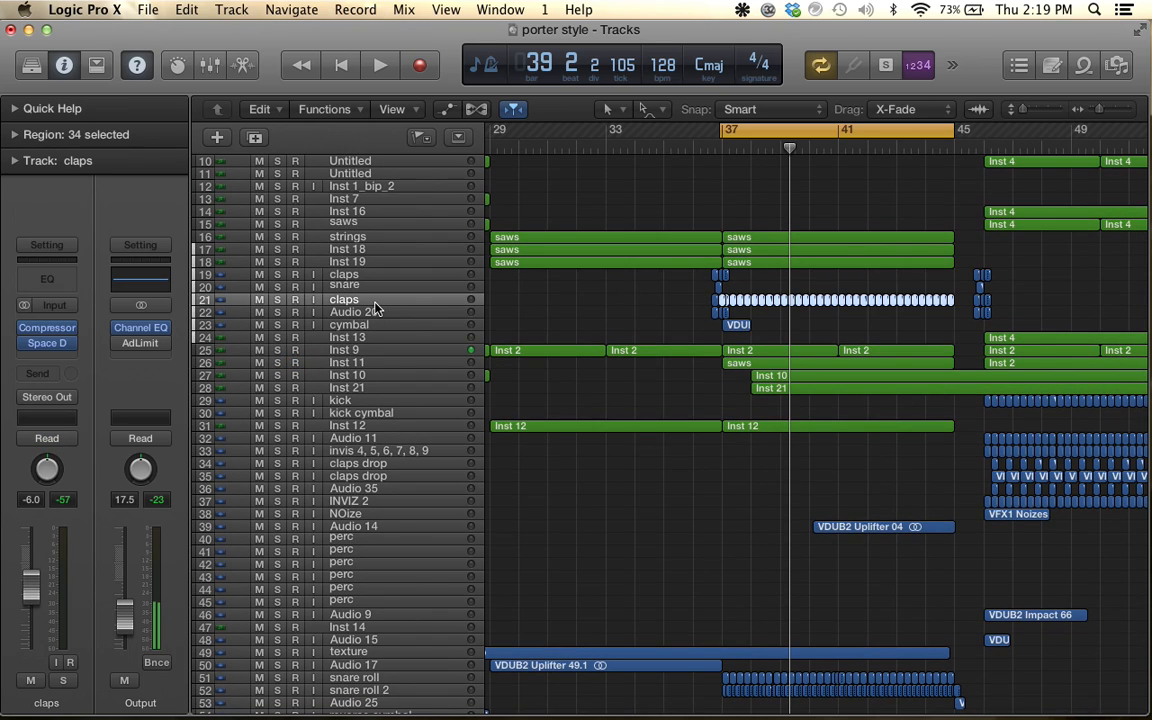
pyautogui.click(277, 300)
pyautogui.press('space')
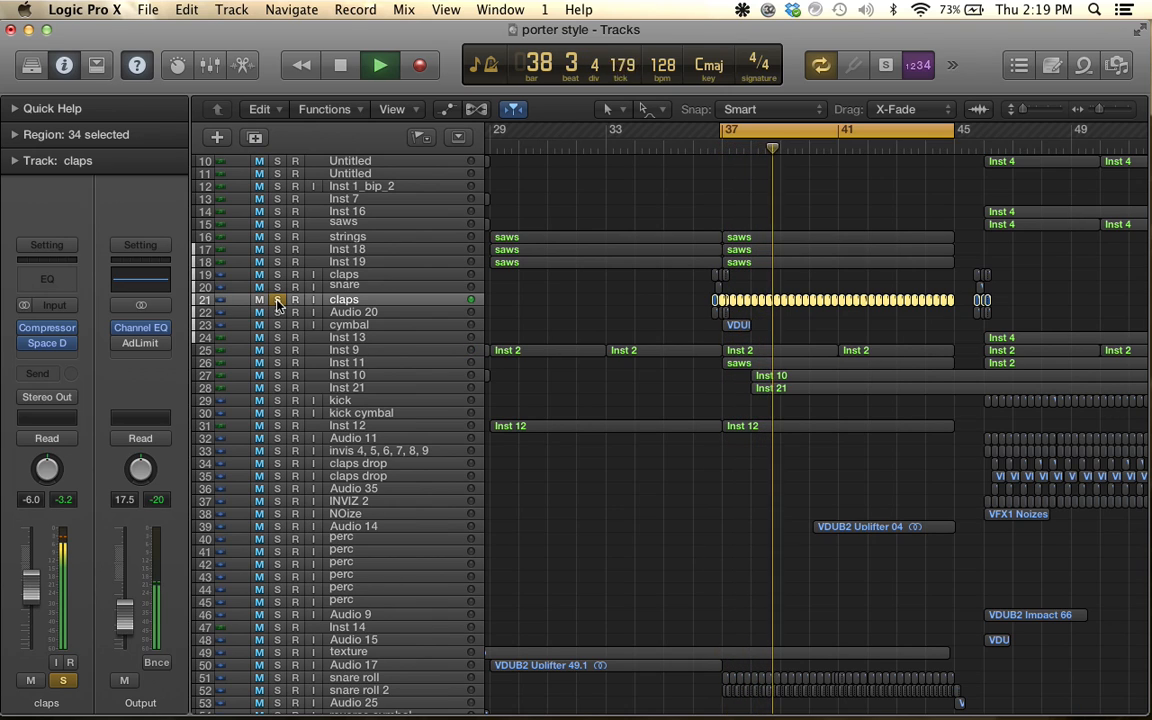
pyautogui.press('space')
pyautogui.click(277, 300)
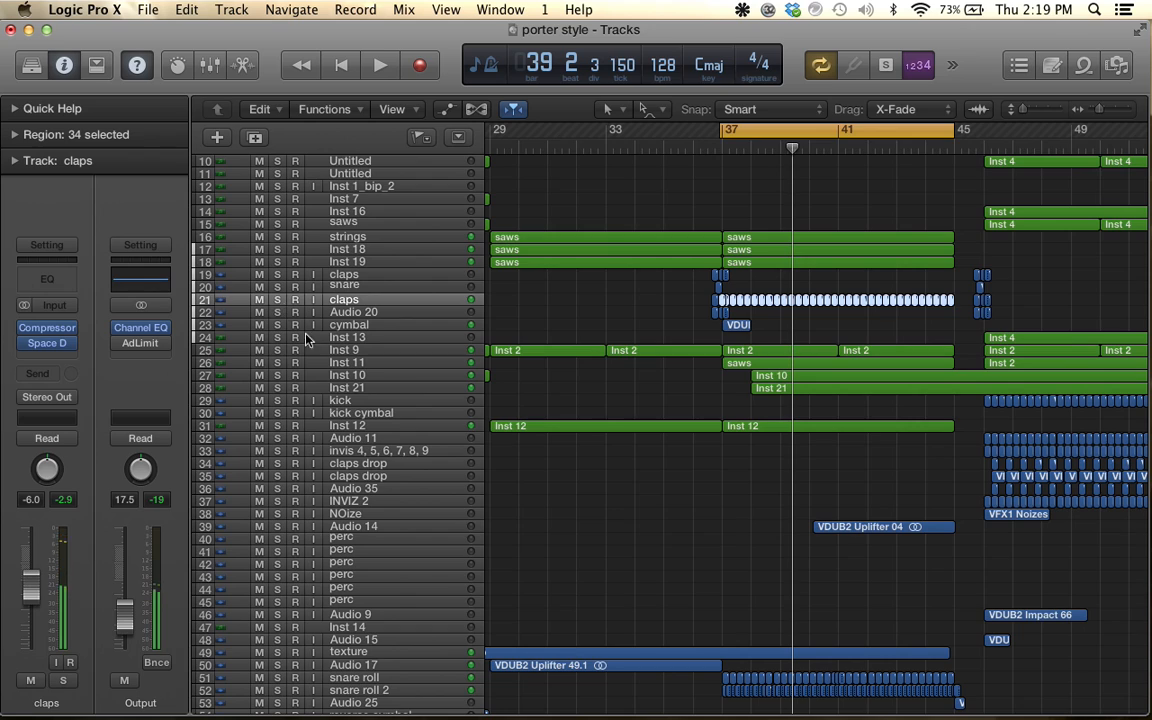
# Solo the snare roll on track 51 and play its opening beats from bar 37
pyautogui.scroll(-3, 305, 373)
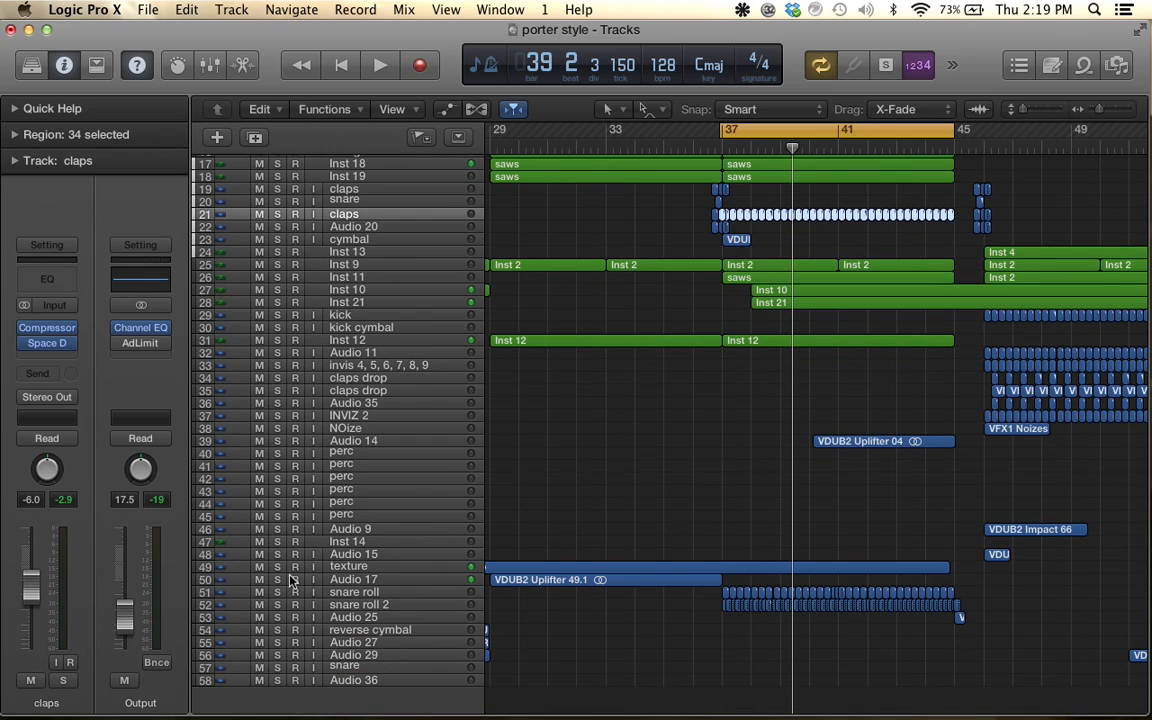
pyautogui.click(277, 580)
pyautogui.click(277, 580)
pyautogui.click(277, 592)
pyautogui.press('space')
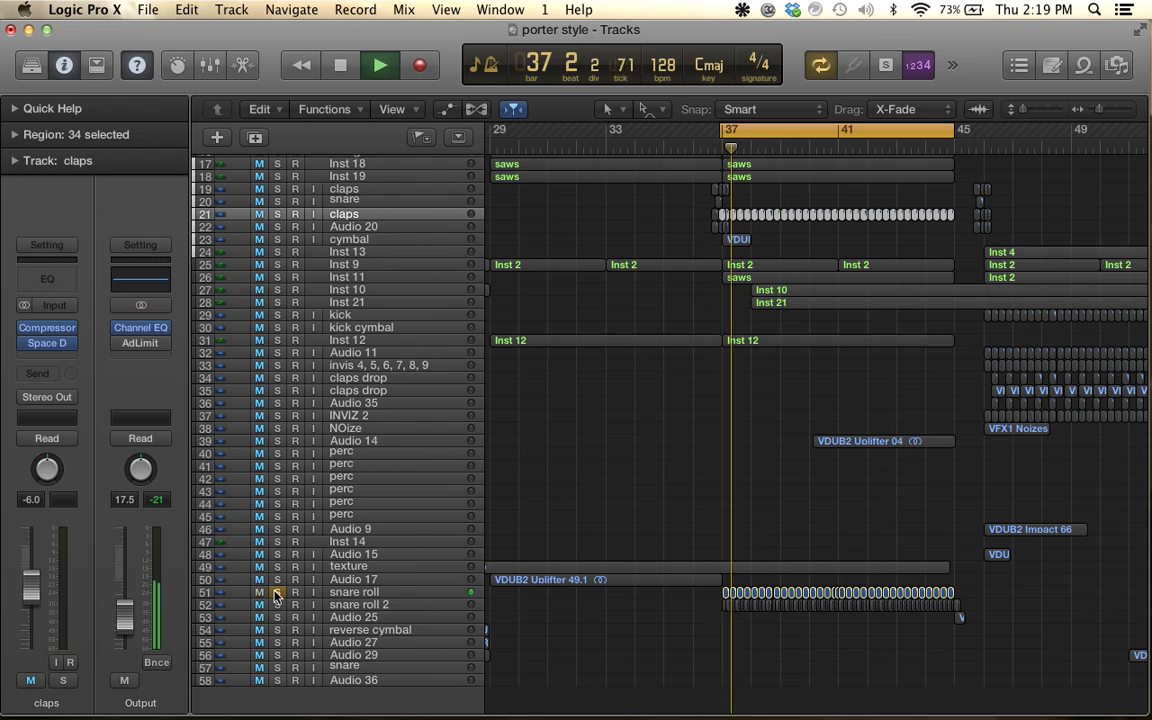
pyautogui.press('space')
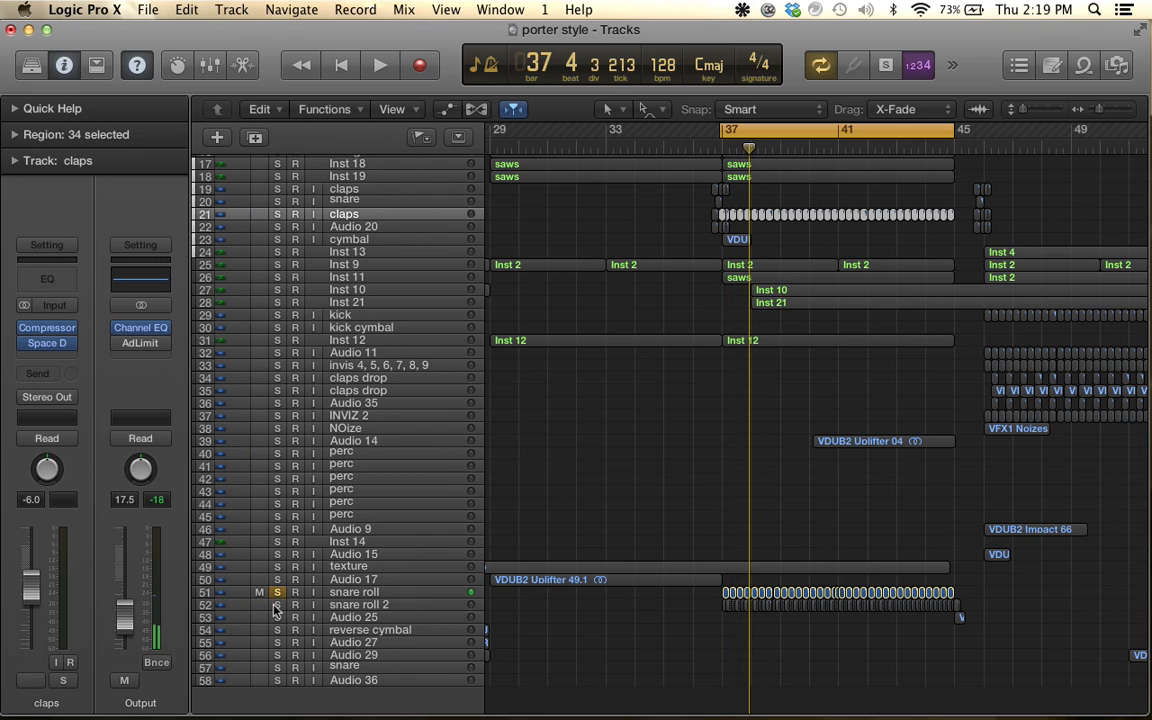
# Solo snare roll 2 alongside snare roll and play both, toggling snare roll's solo to compare the layers before stopping playback
pyautogui.click(277, 605)
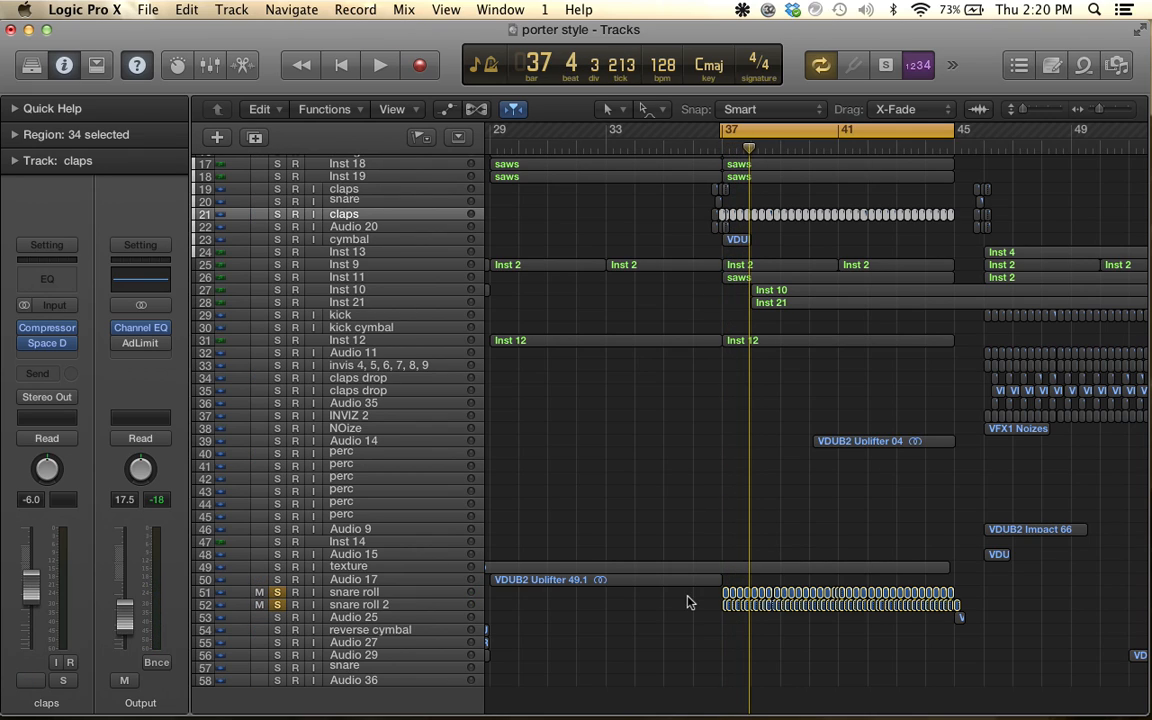
pyautogui.press('space')
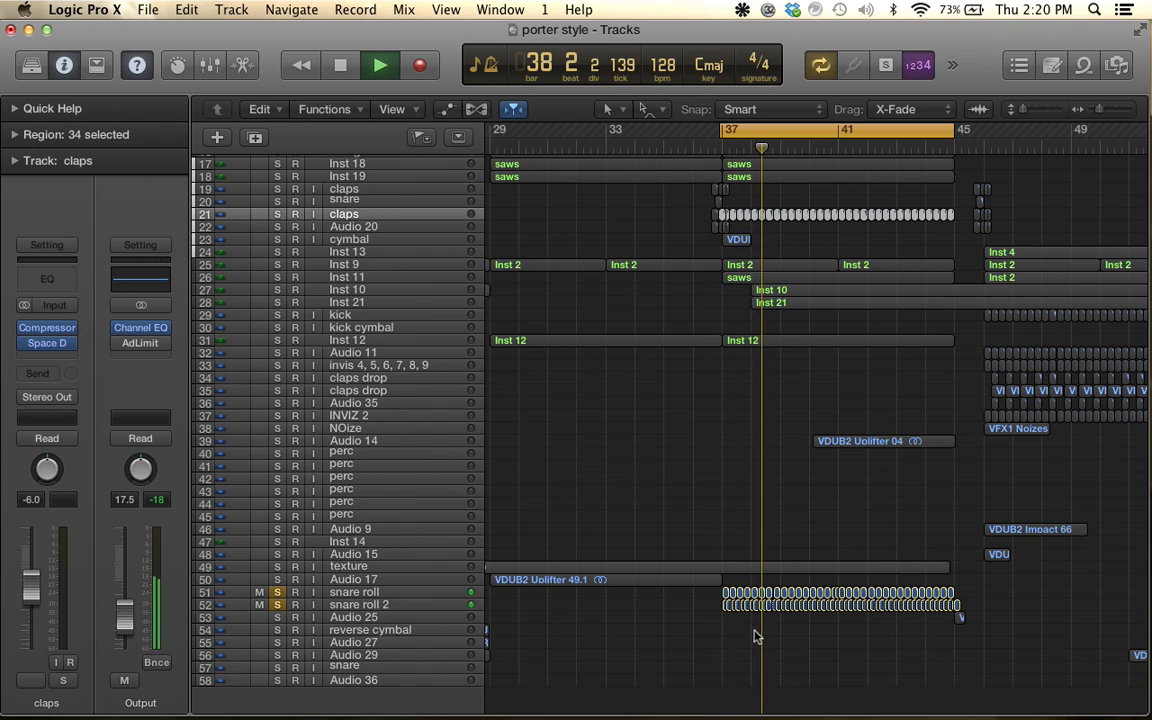
pyautogui.click(278, 593)
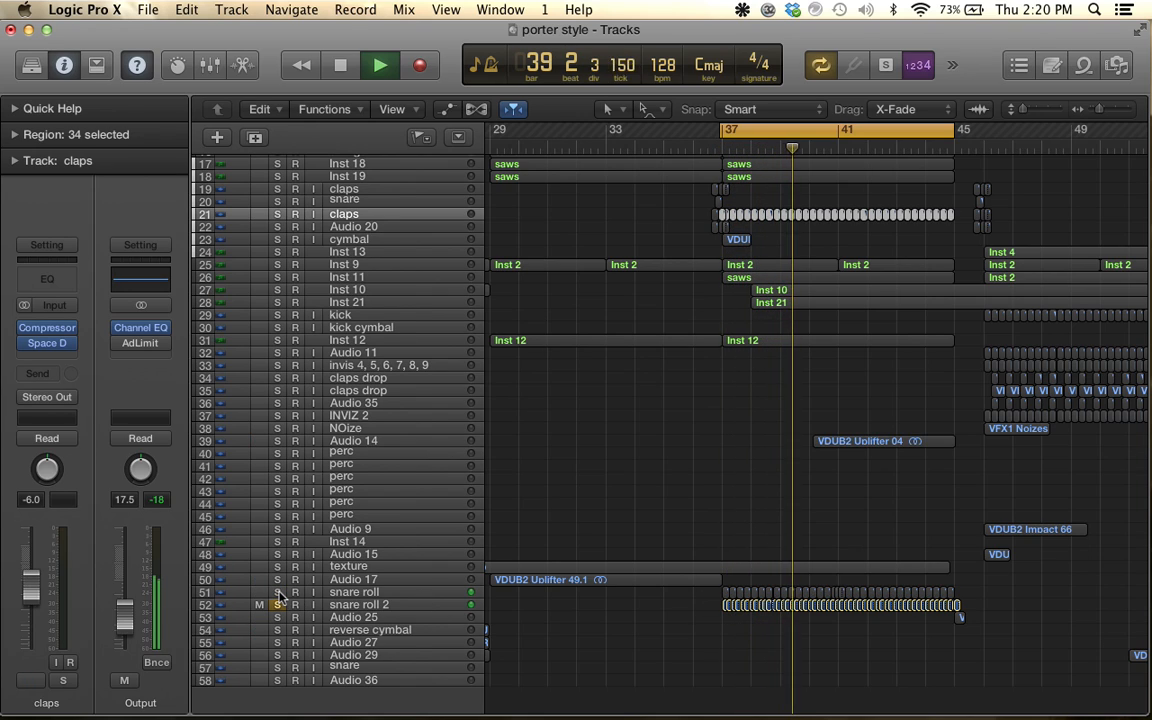
pyautogui.click(278, 593)
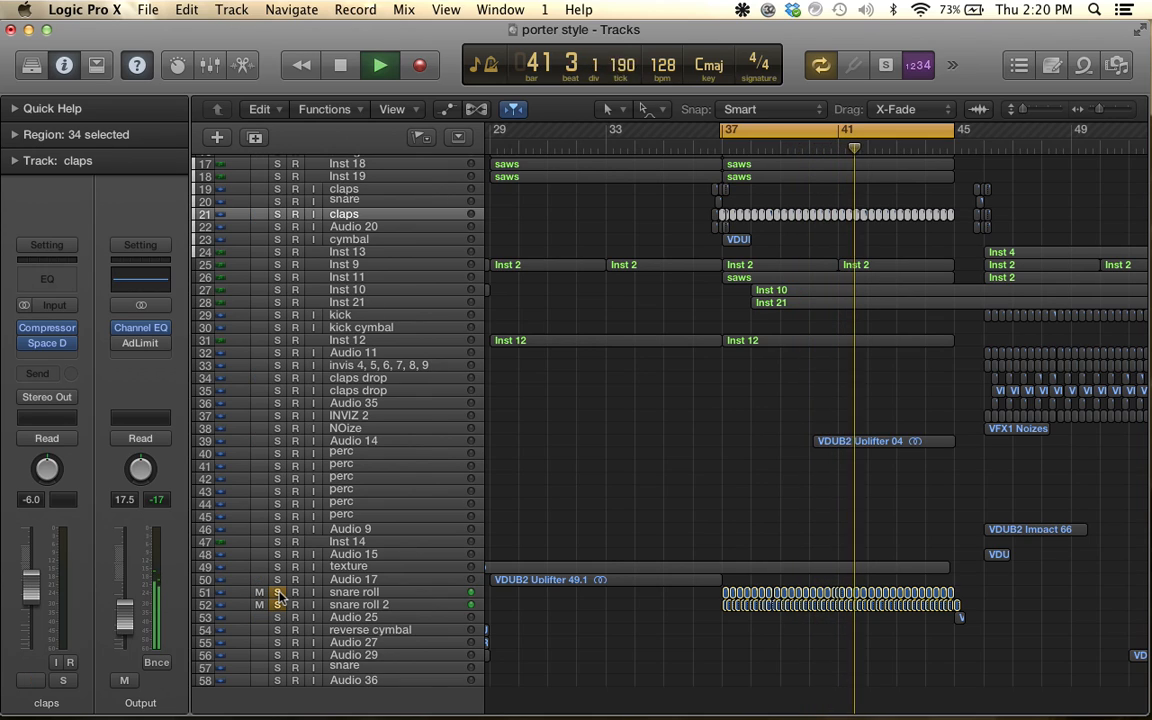
pyautogui.click(278, 593)
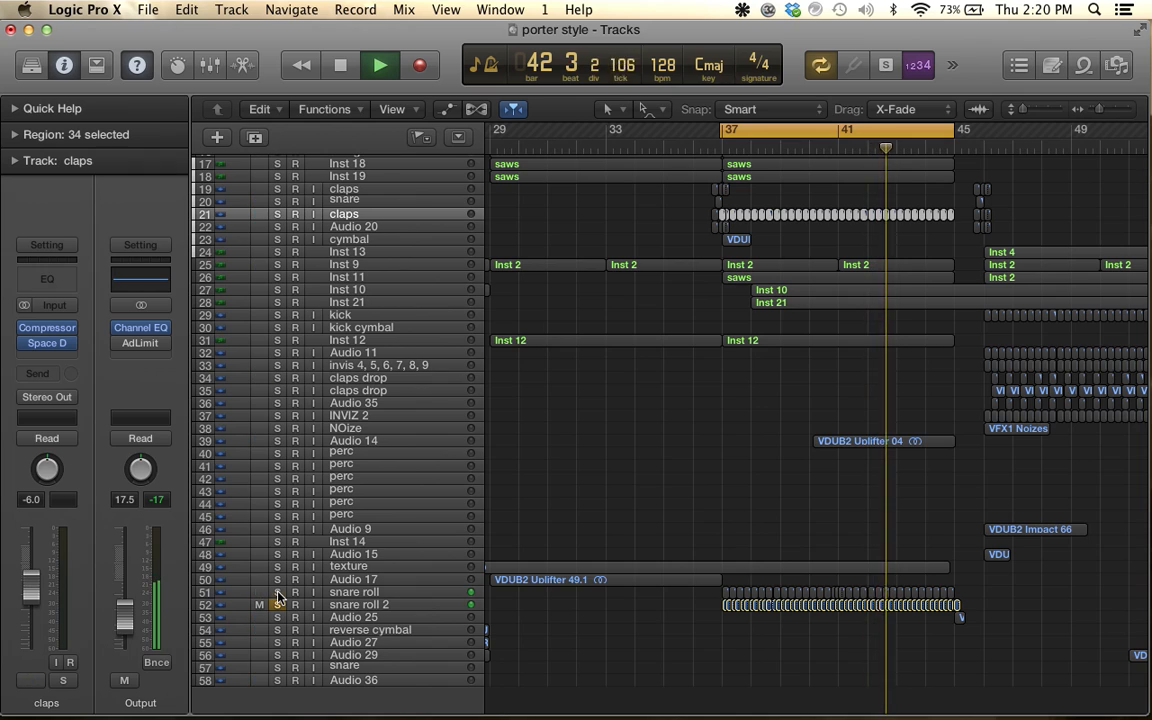
pyautogui.click(278, 593)
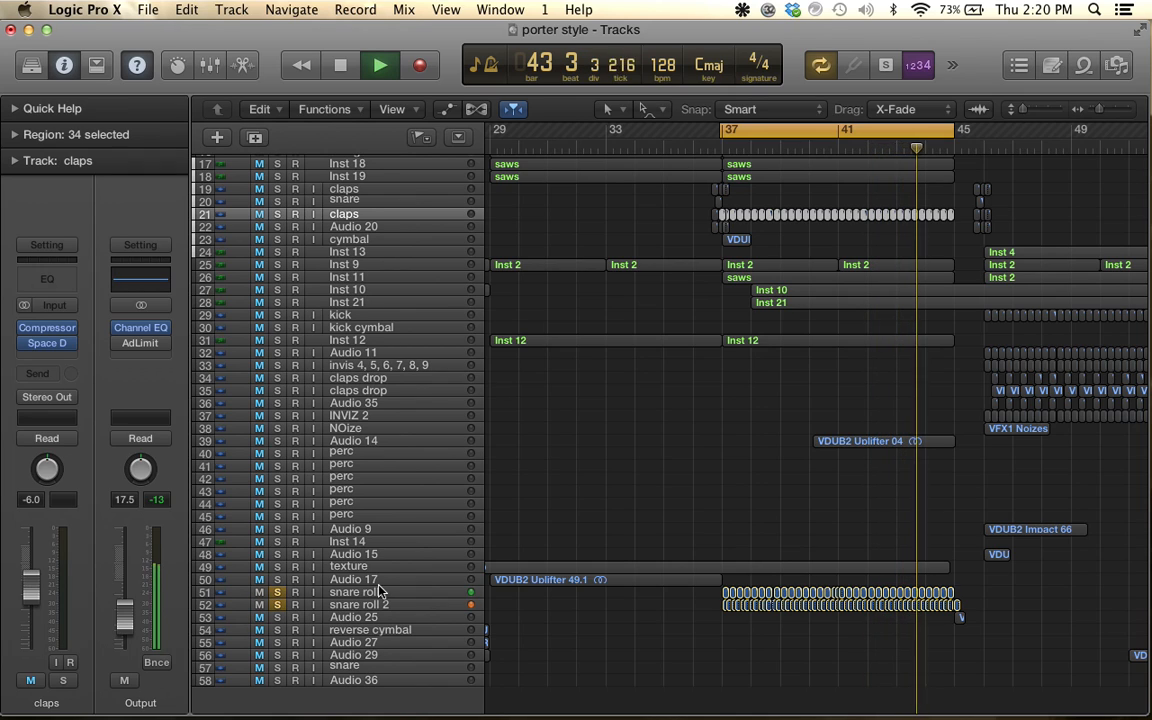
pyautogui.press('space')
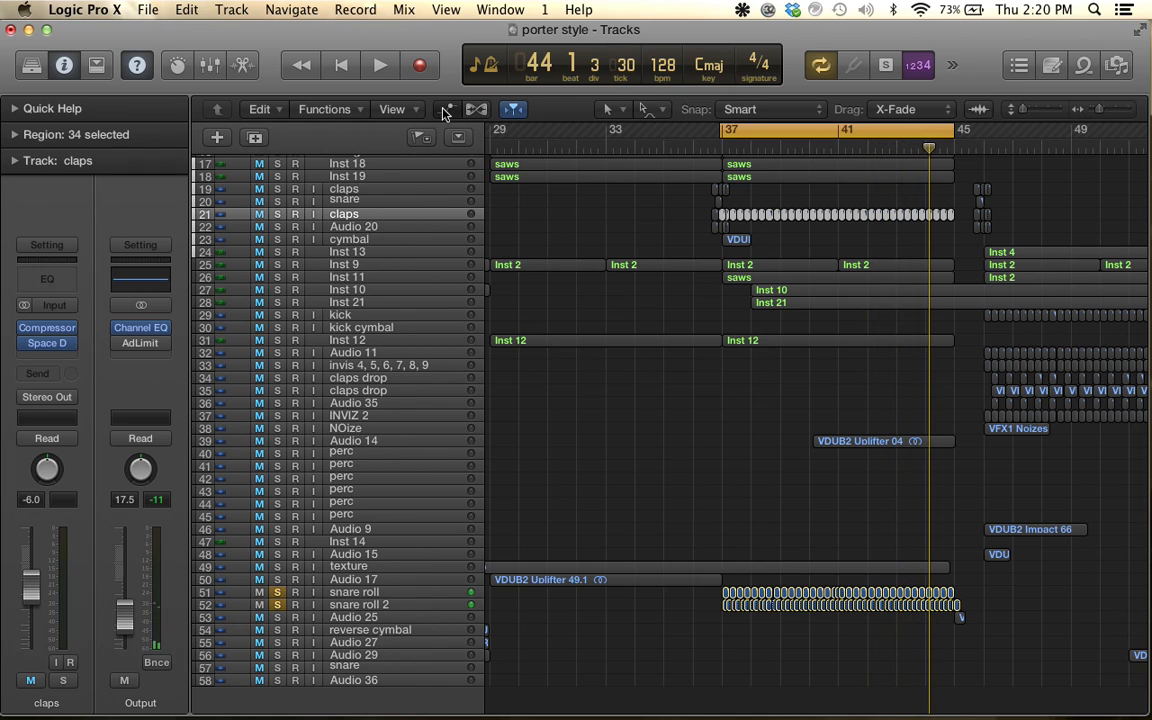
# Show track automation and add a -0.1 dB volume point on snare roll 2 shortly after its ramp ends at bar 45
pyautogui.click(447, 109)
pyautogui.scroll(-15, 589, 309)
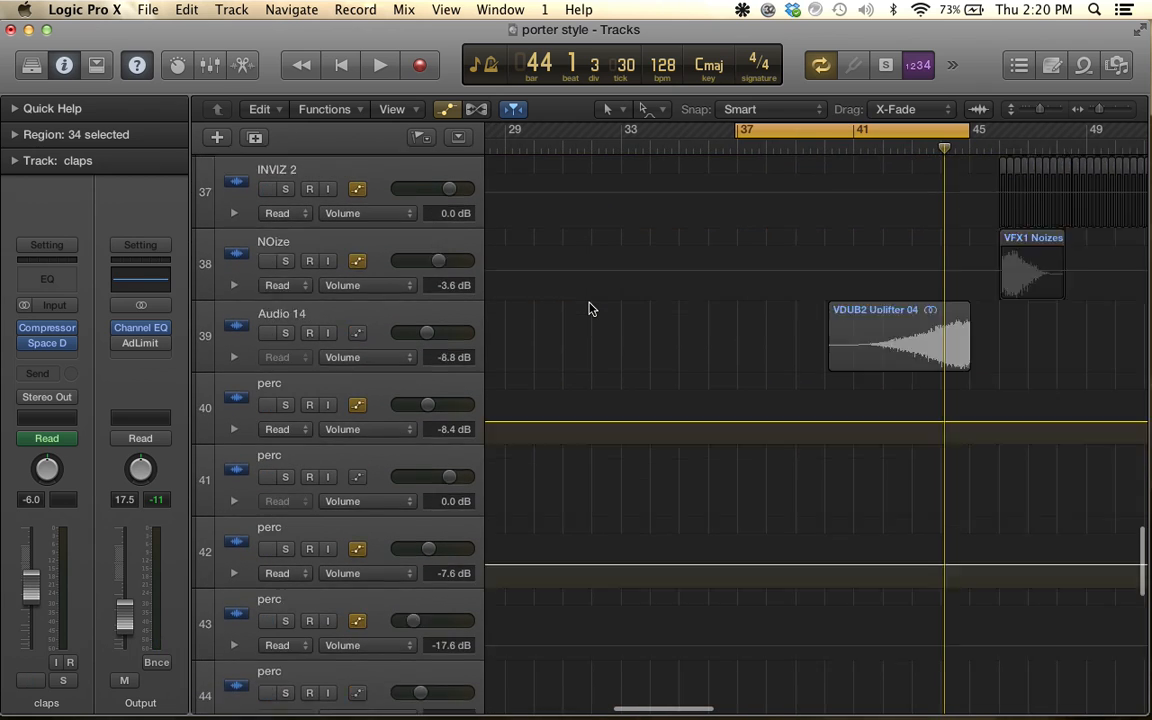
pyautogui.scroll(-10, 589, 309)
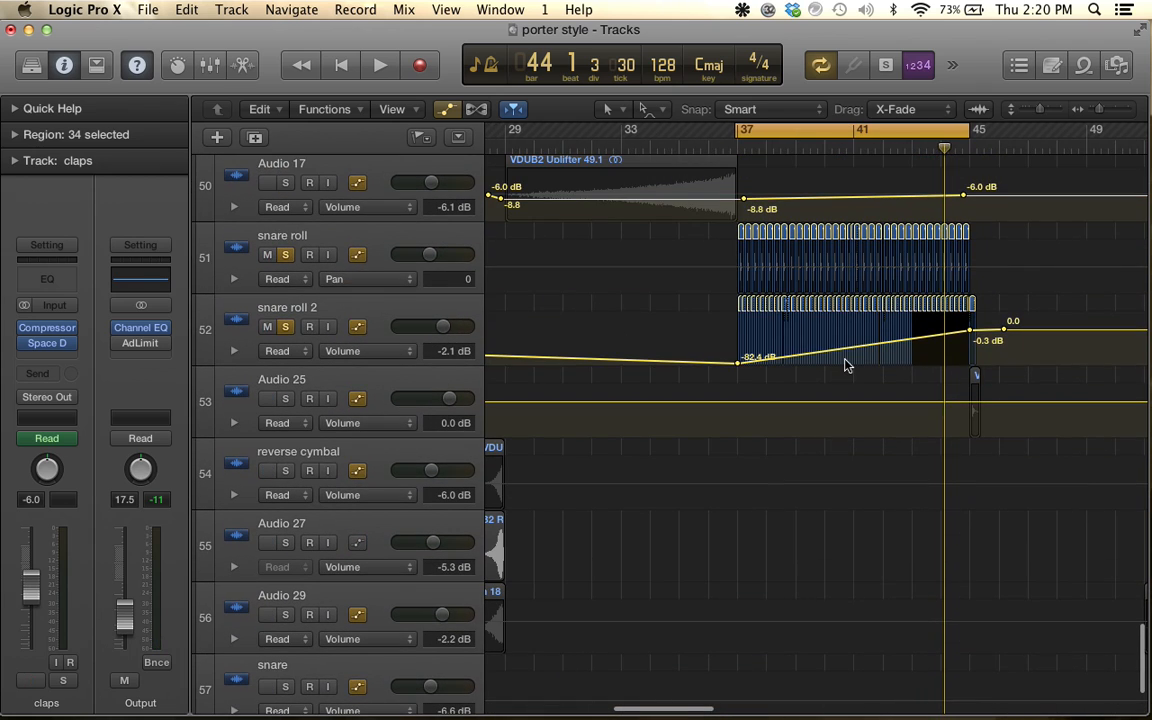
pyautogui.press('z')
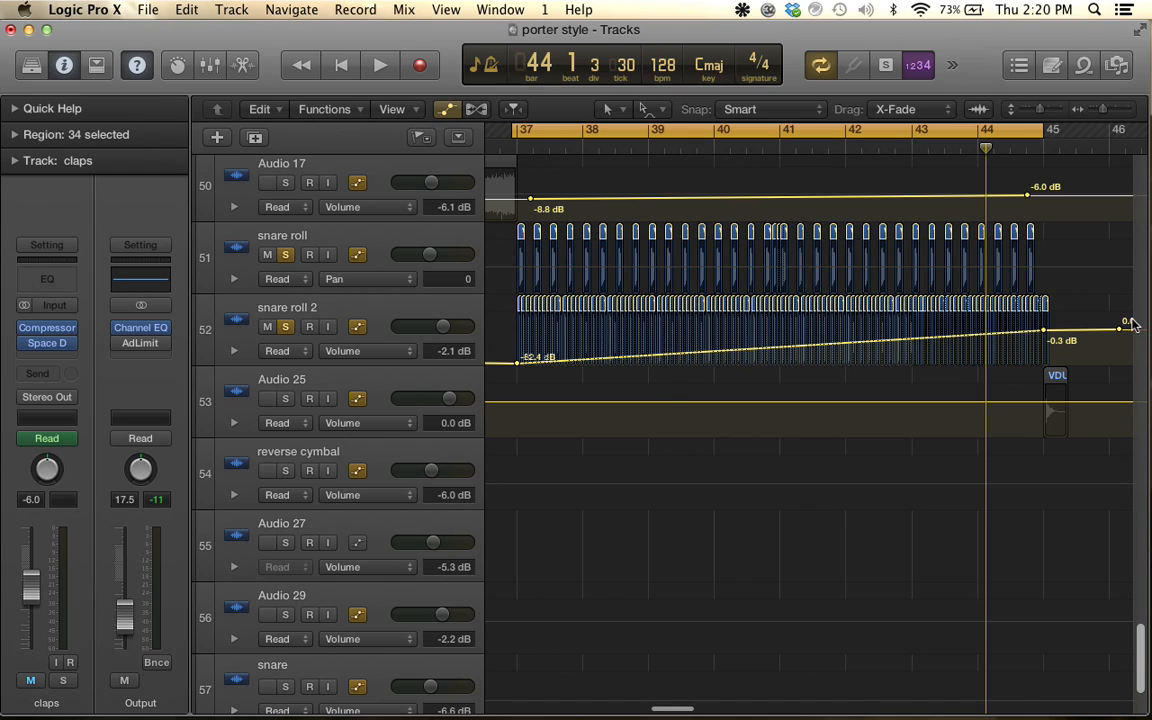
pyautogui.click(1086, 332)
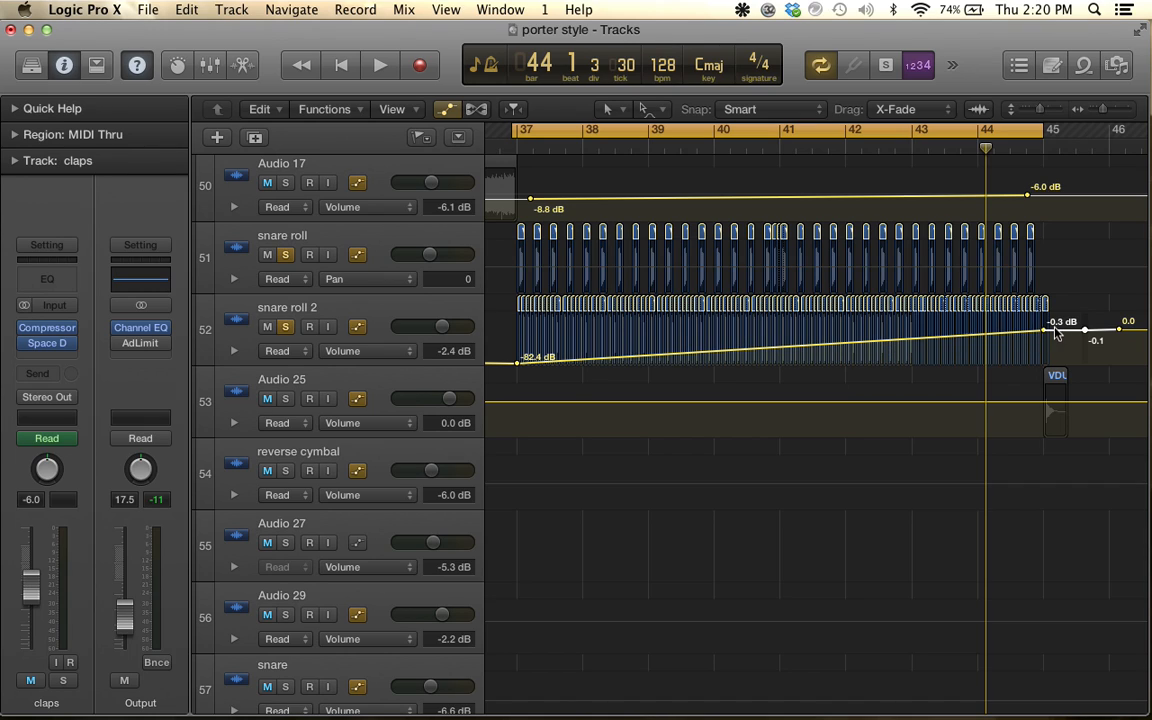
# Unsolo both snare roll tracks and hide the track automation after looking over the neighbouring texture and uplifter tracks
pyautogui.click(284, 326)
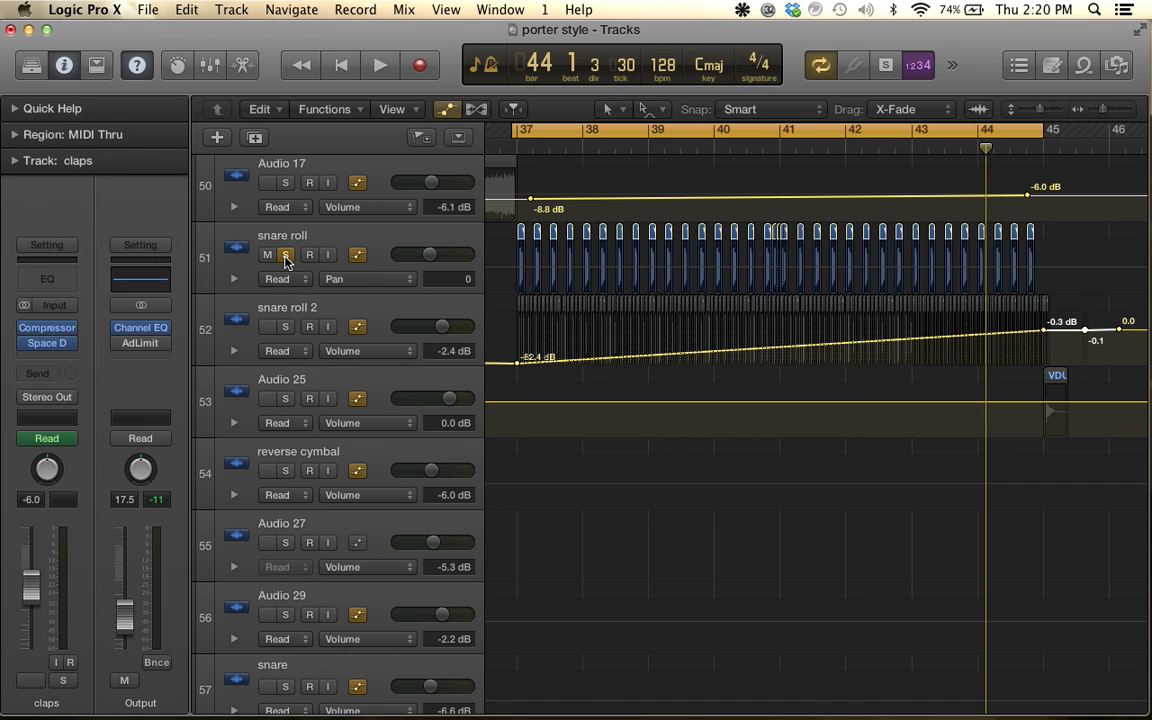
pyautogui.click(285, 257)
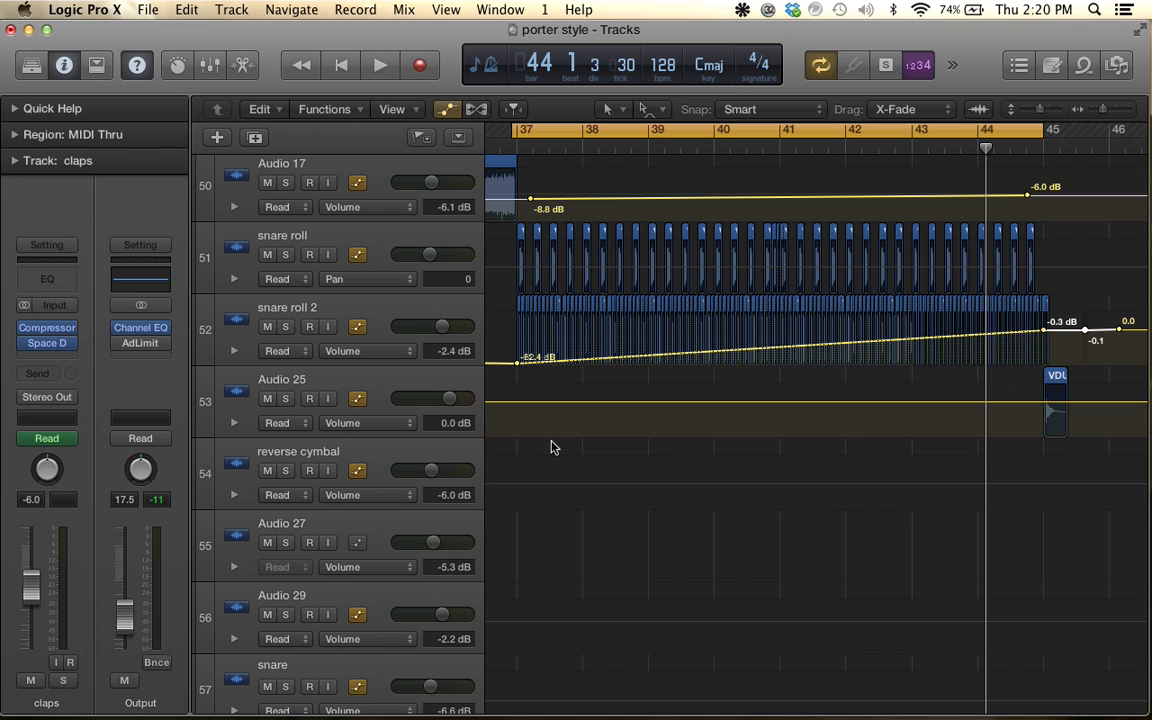
pyautogui.press('super+Left')
pyautogui.press('super+Left')
pyautogui.press('super+Left')
pyautogui.press('super+Left')
pyautogui.press('super+Left')
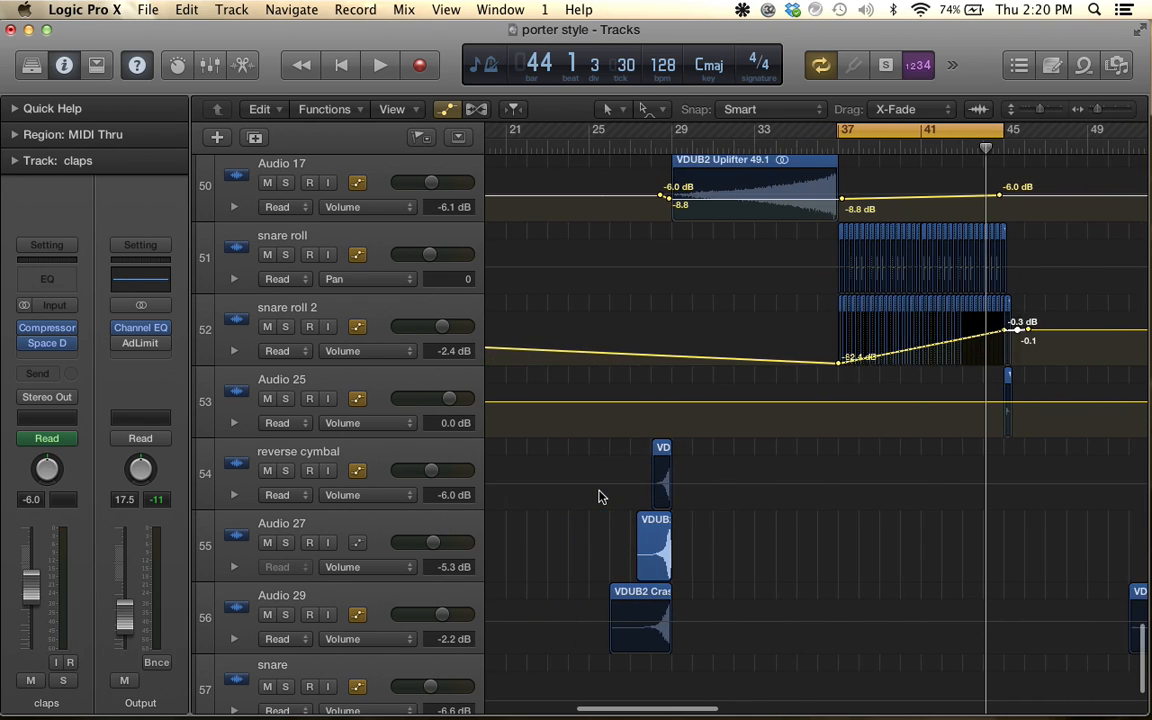
pyautogui.scroll(4, 600, 497)
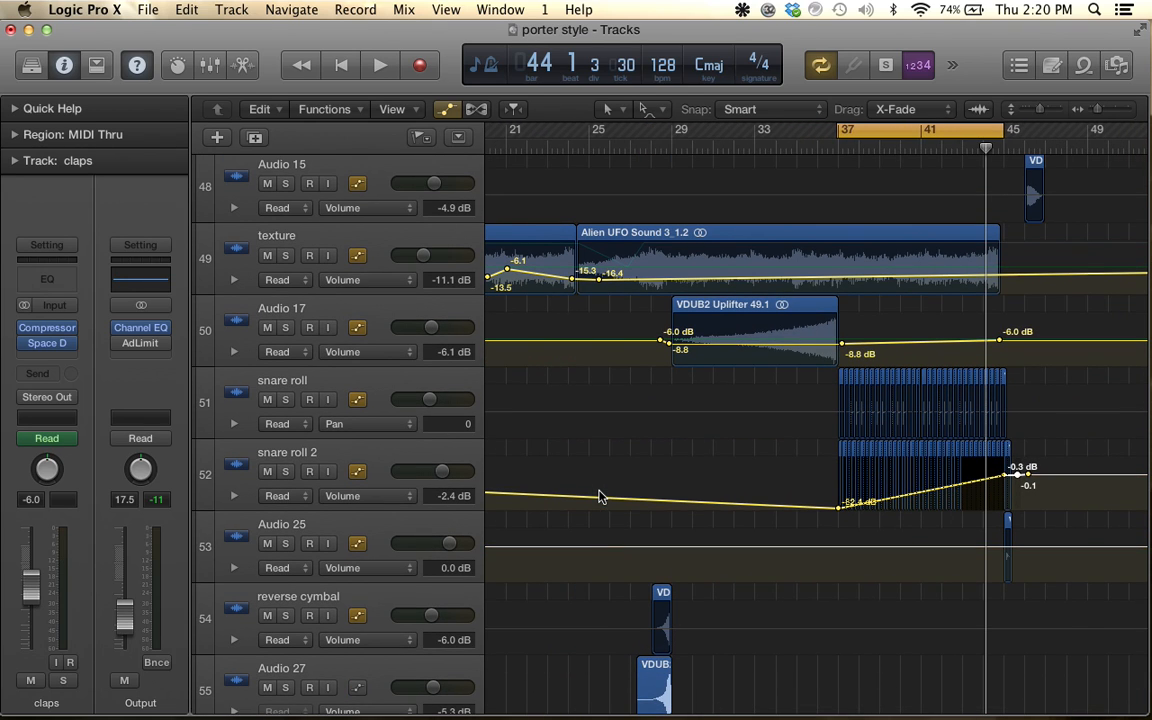
pyautogui.scroll(3, 490, 368)
pyautogui.hscroll(3, 500, 372)
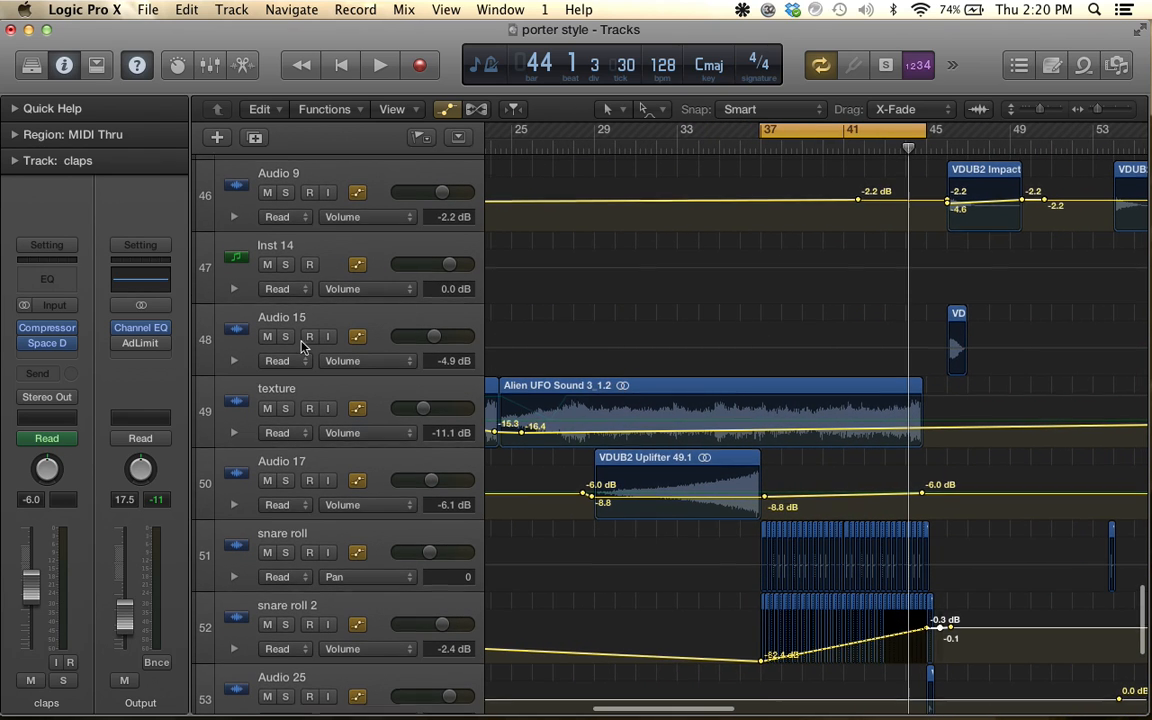
pyautogui.scroll(5, 304, 340)
pyautogui.click(450, 110)
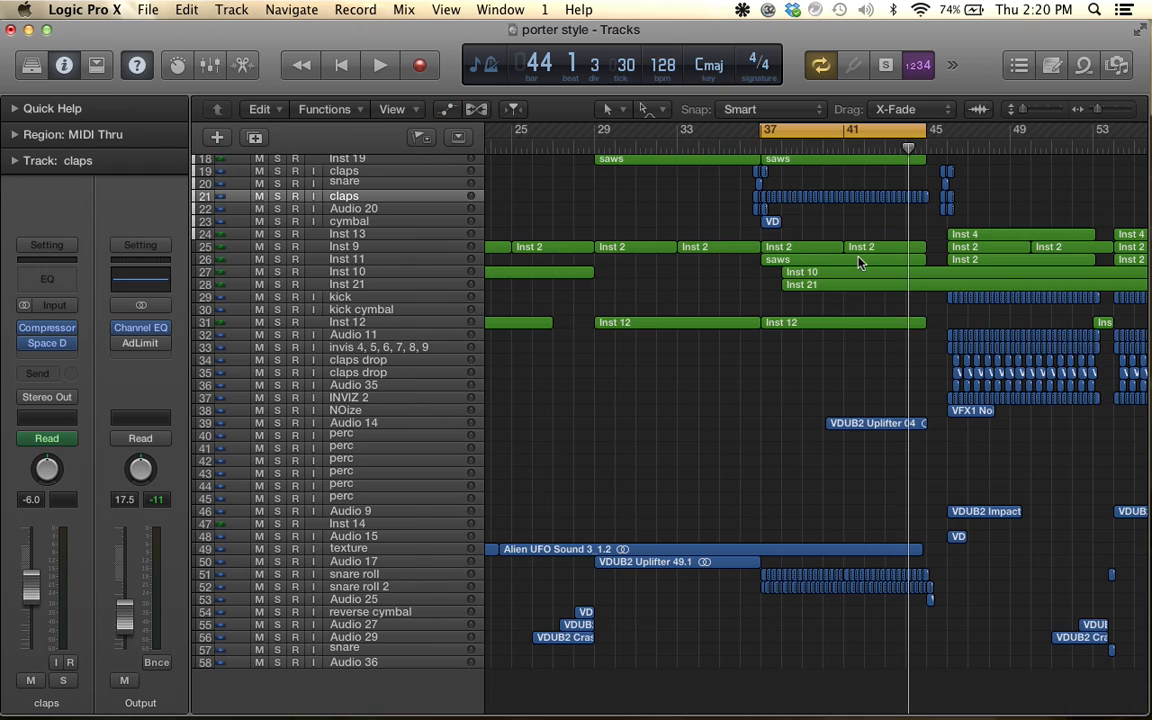
# Extend the start of the cycle range back to the clap and snare fill before bar 37, and play the fill briefly
pyautogui.scroll(10, 857, 262)
pyautogui.scroll(4, 859, 262)
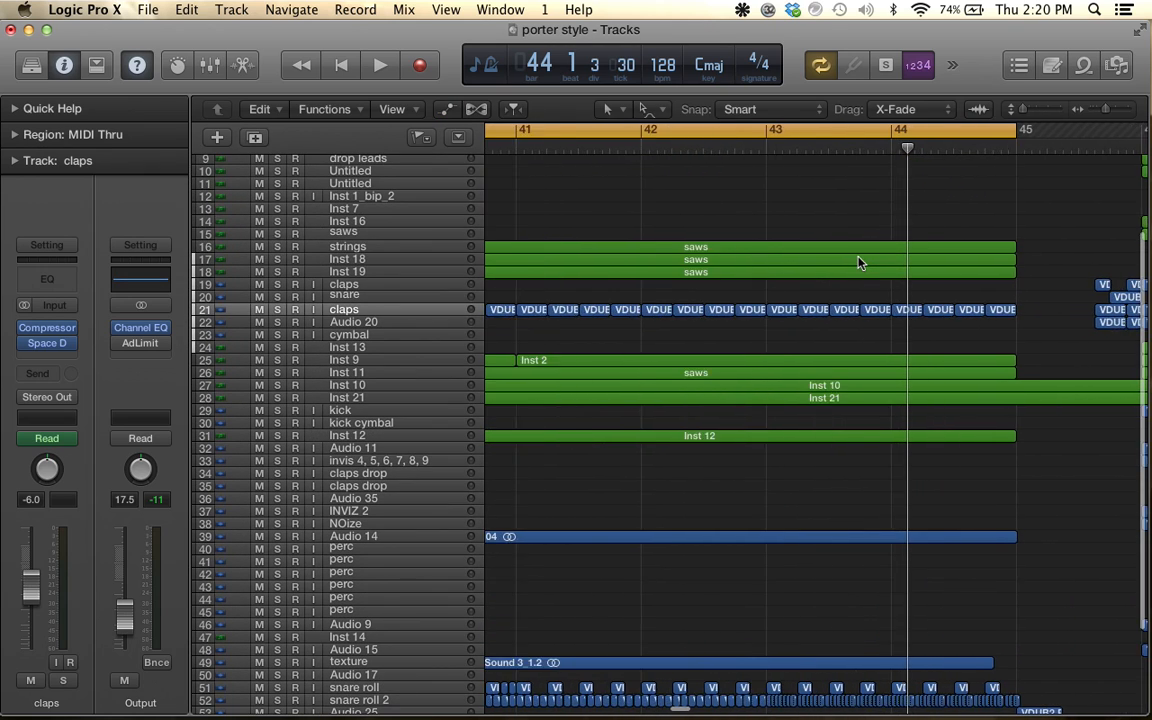
pyautogui.scroll(-1, 859, 262)
pyautogui.hscroll(-8, 859, 262)
pyautogui.moveTo(740, 135); pyautogui.dragTo(697, 136)
pyautogui.press('space')
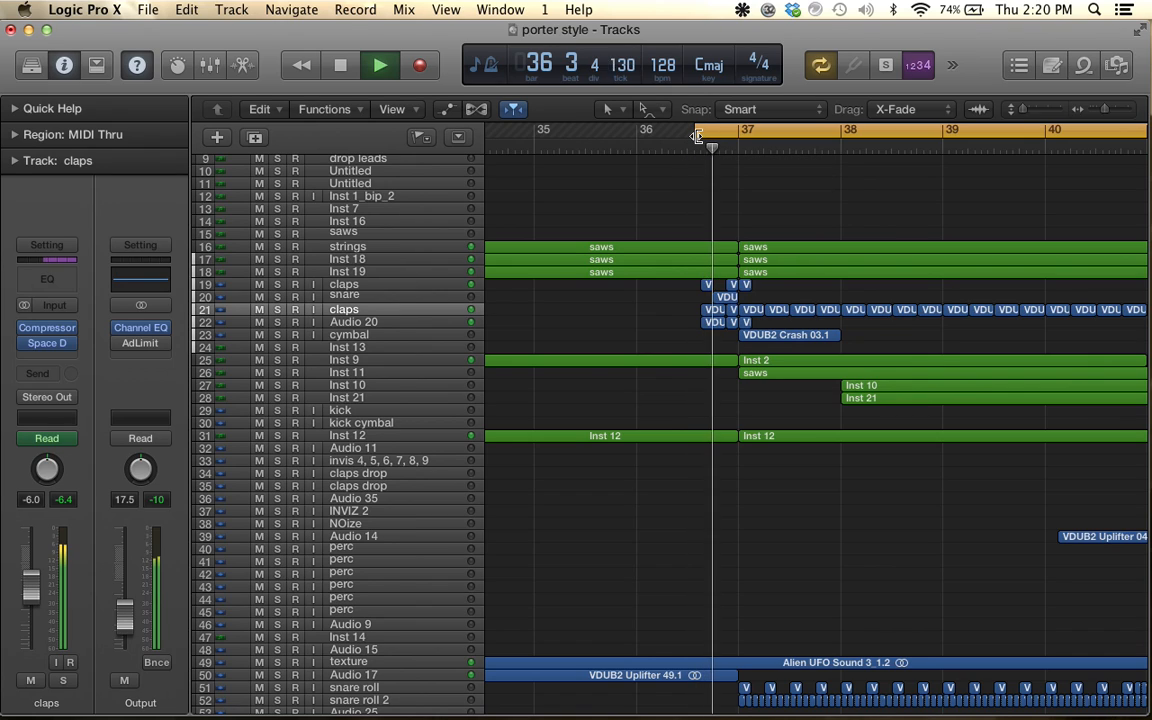
pyautogui.press('space')
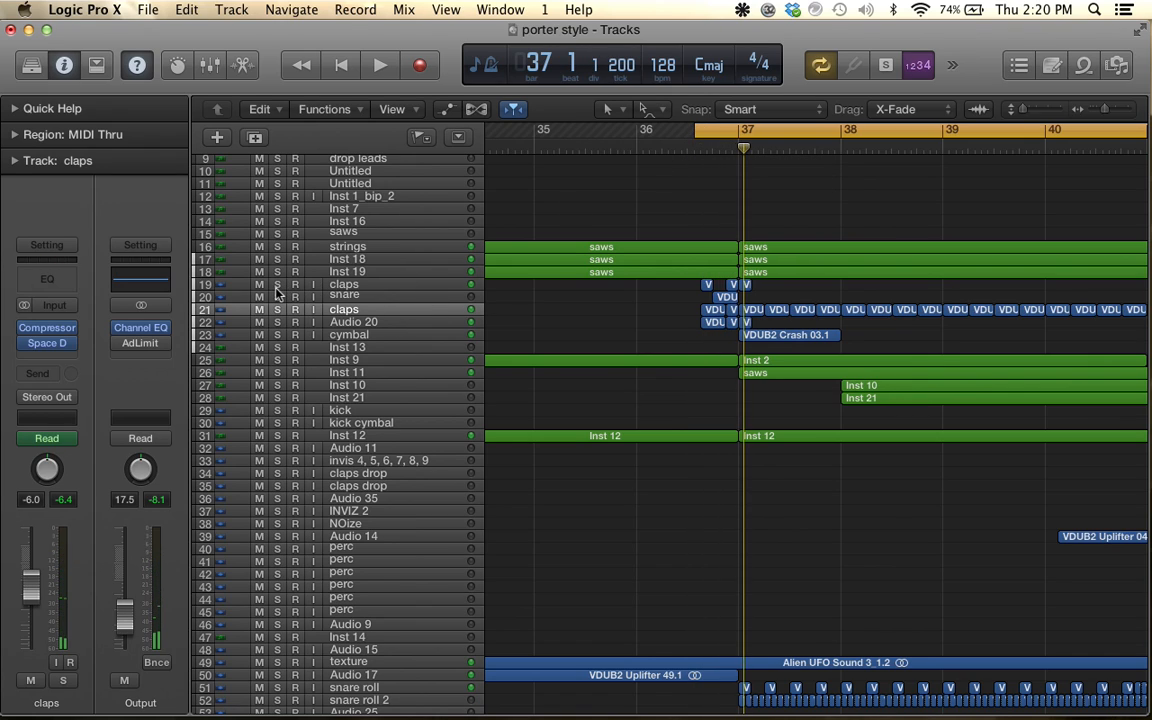
# Solo tracks 19 to 22 (claps, snare, claps, Audio 20), play them briefly around bar 37, and unsolo them
pyautogui.click(277, 285)
pyautogui.click(277, 309)
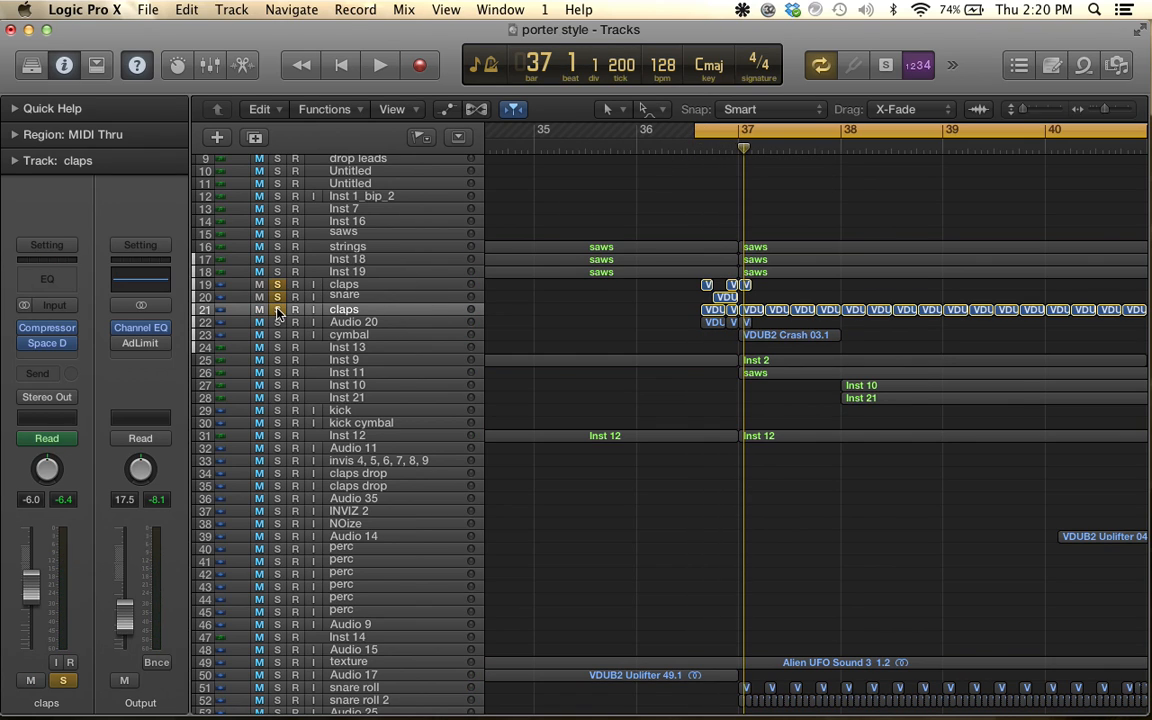
pyautogui.press('space')
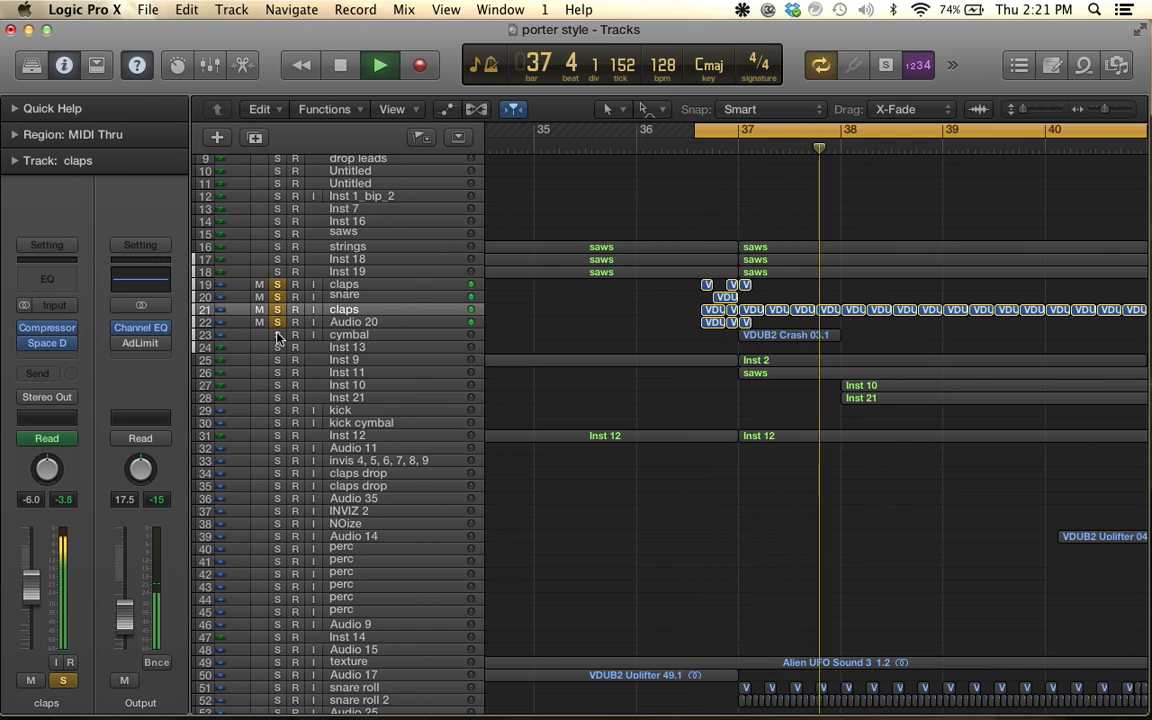
pyautogui.press('space')
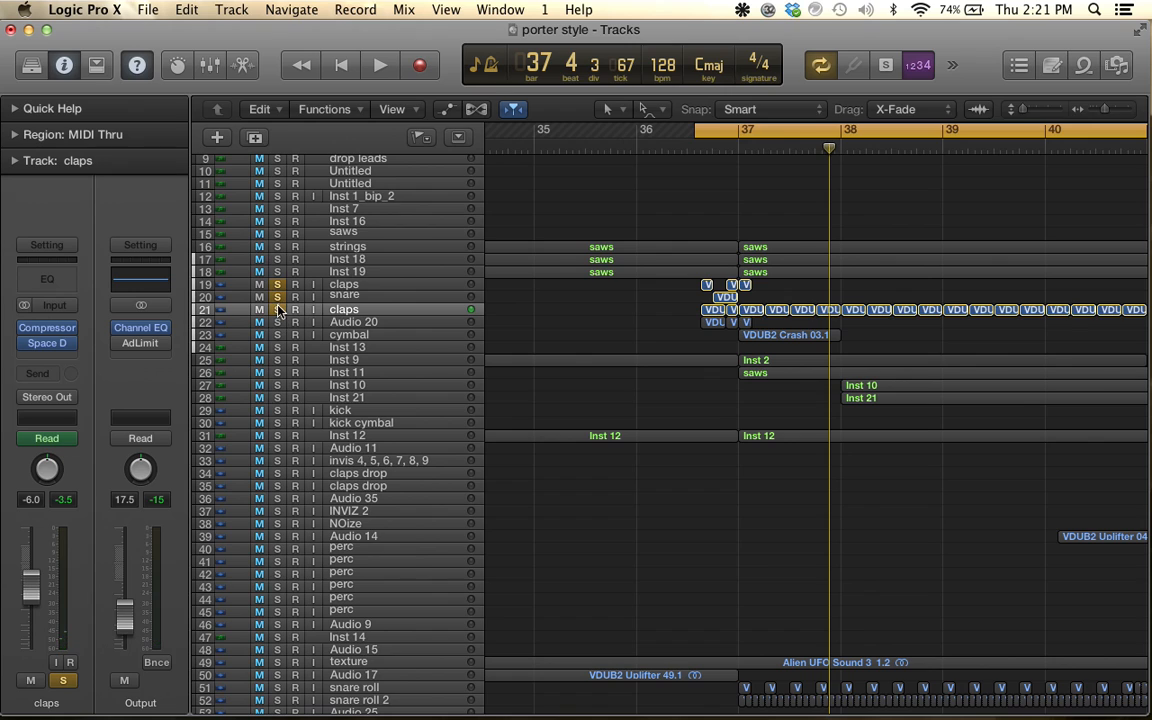
pyautogui.click(277, 309)
pyautogui.click(277, 285)
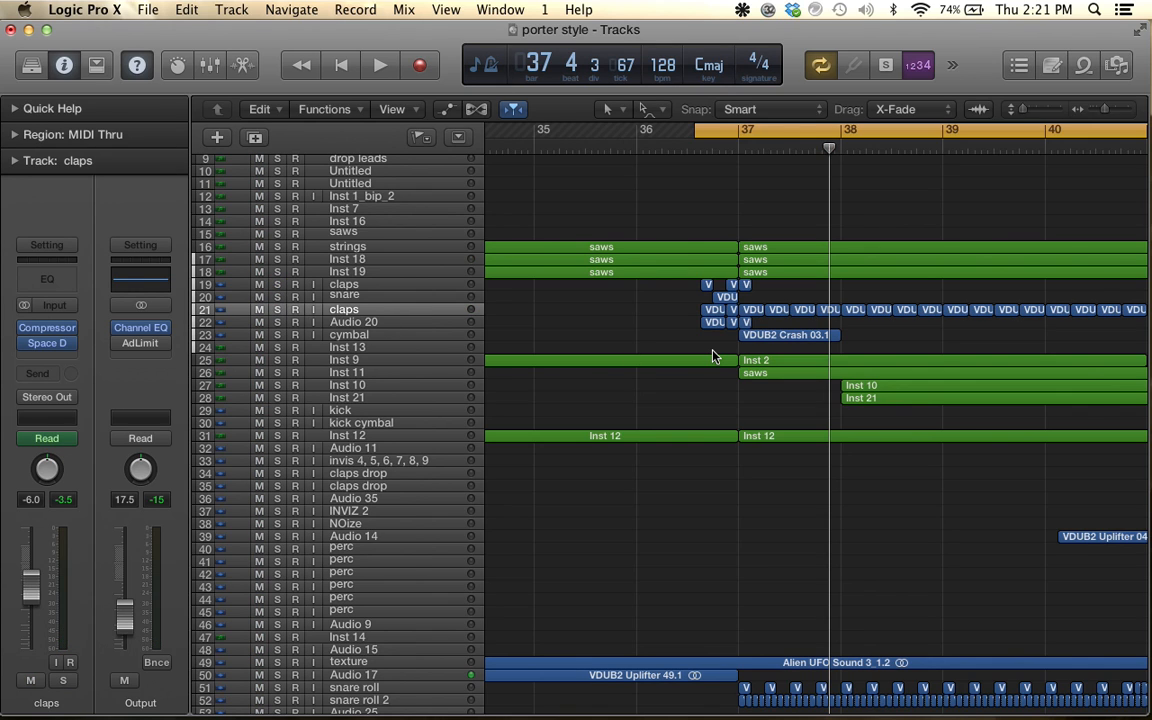
# Shift the cycle range slightly so it starts at 36 4 3 123, and play the full mix of the build-up
pyautogui.press('z')
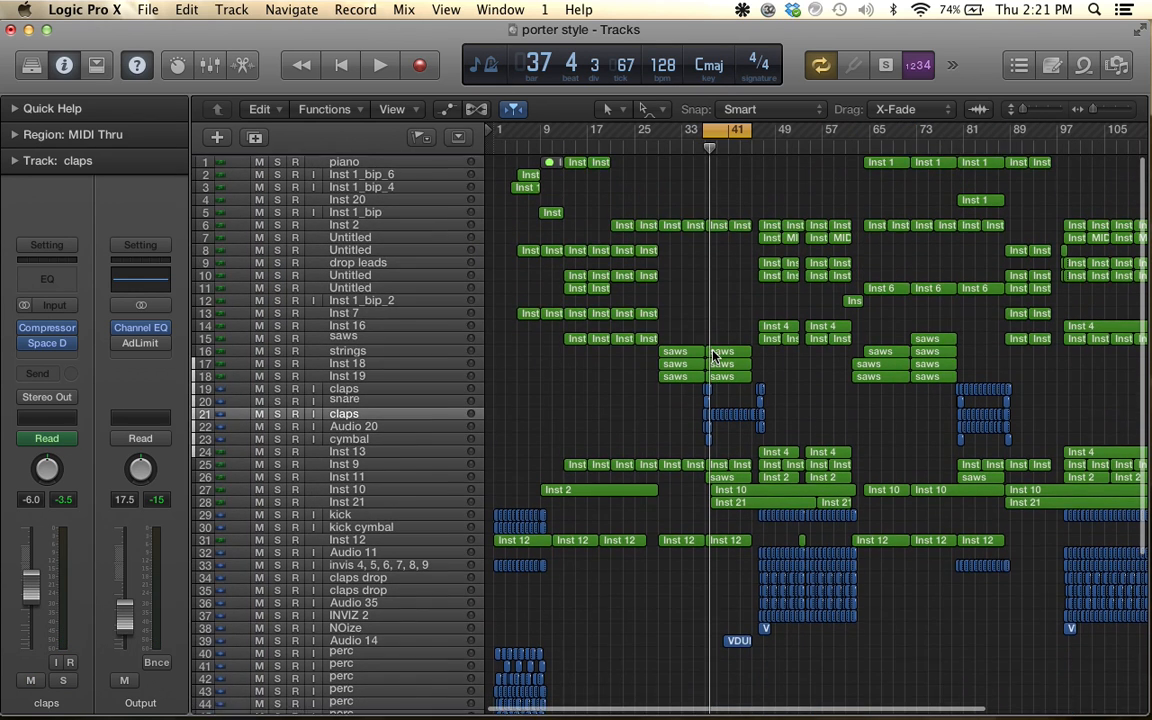
pyautogui.press('z')
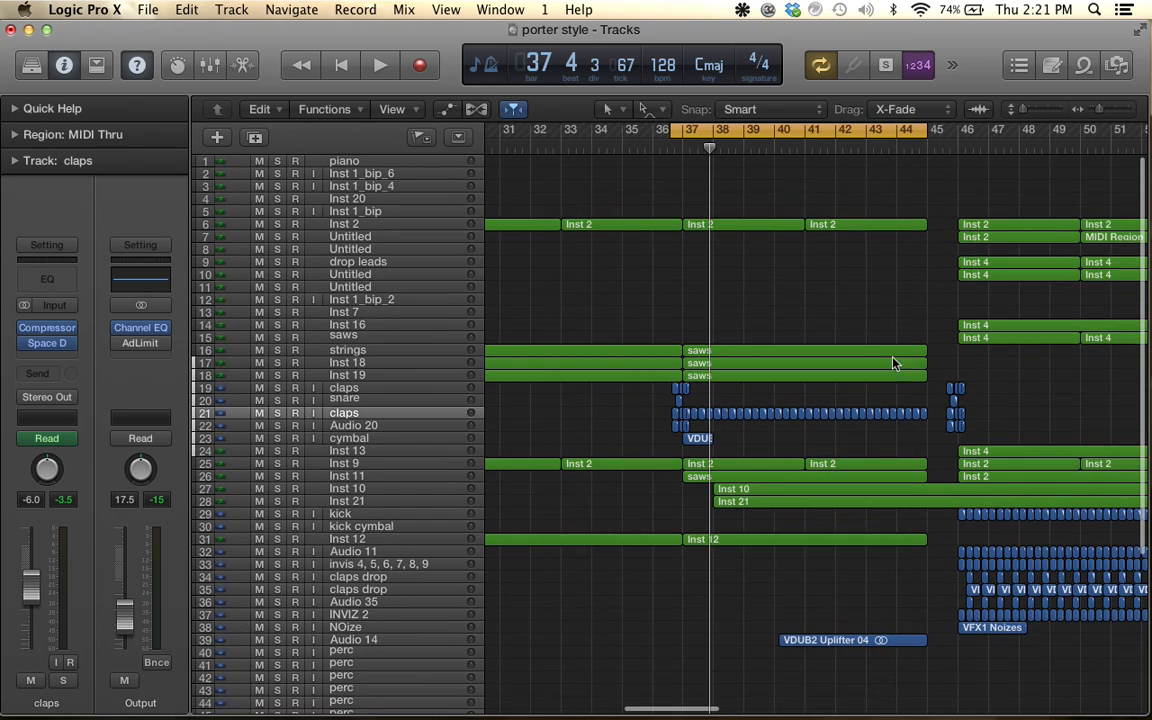
pyautogui.hscroll(5, 893, 363)
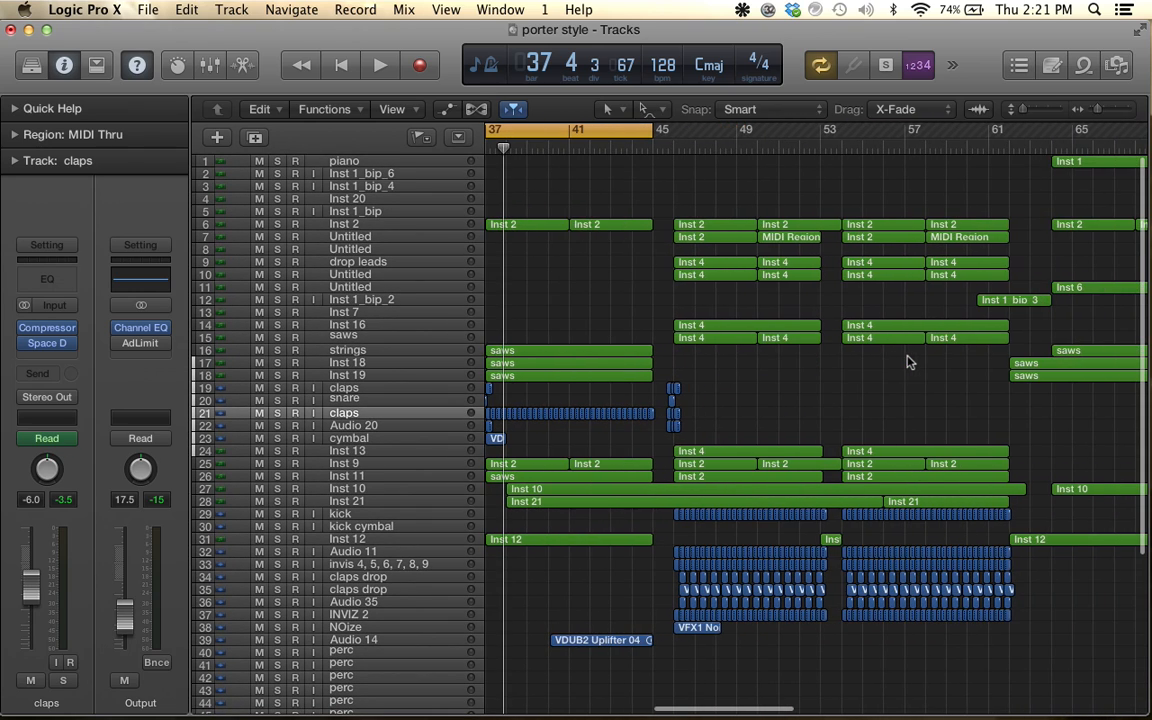
pyautogui.moveTo(601, 130); pyautogui.dragTo(599, 180)
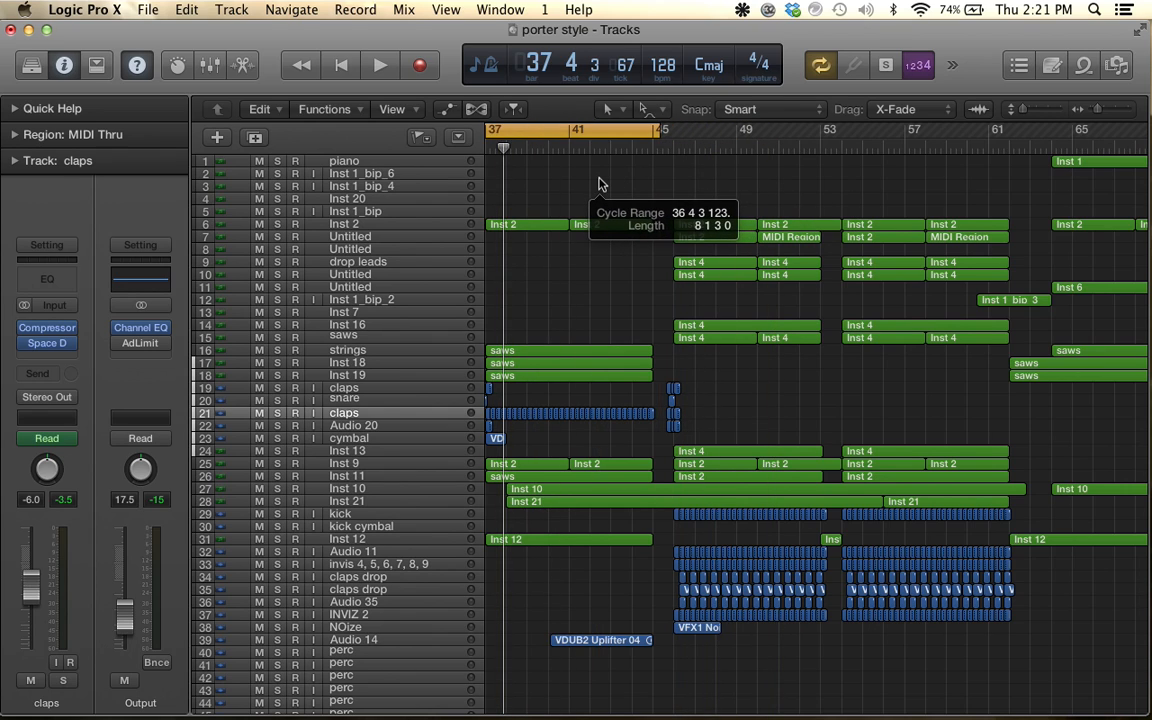
pyautogui.hscroll(-3, 600, 183)
pyautogui.press('space')
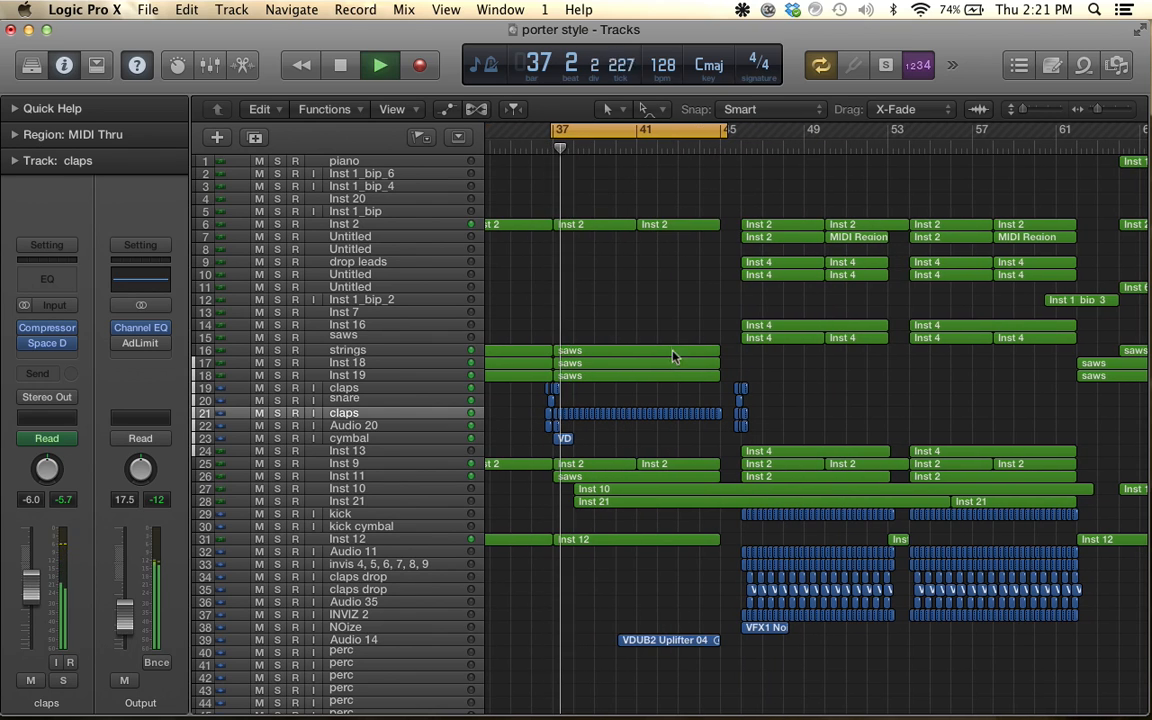
pyautogui.scroll(-3, 740, 360)
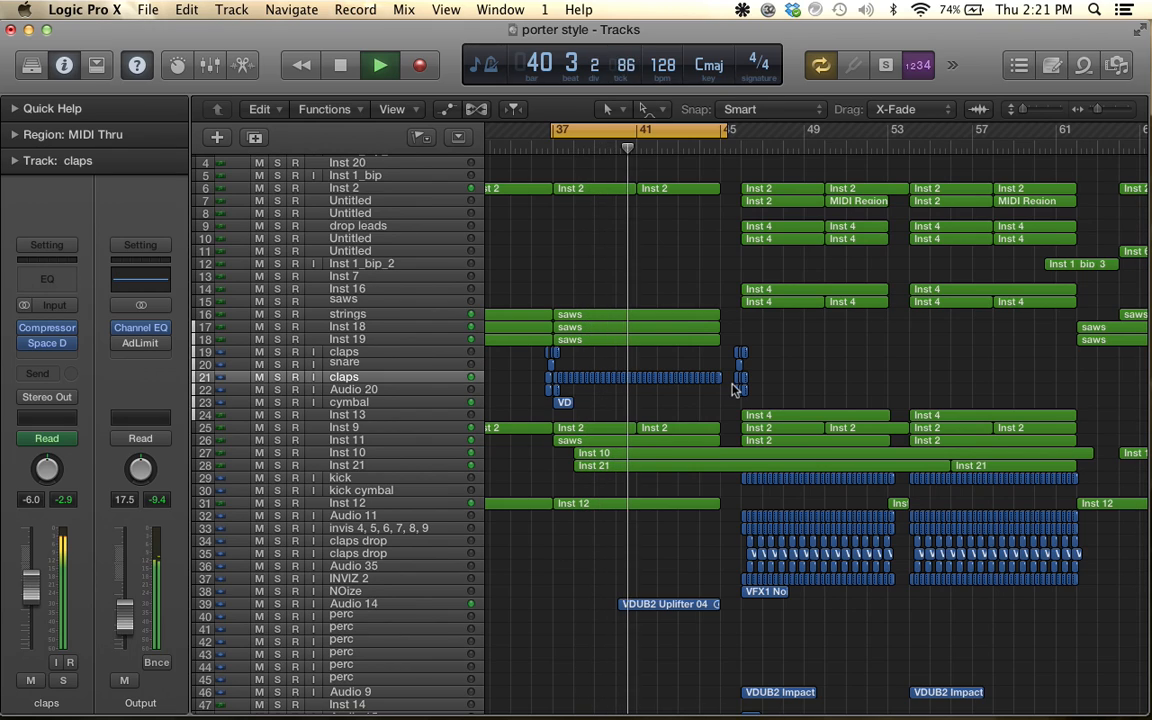
# Turn off cycling so playback runs into the drop at bar 46, dismiss the system overload alert, and stop playback
pyautogui.click(704, 129)
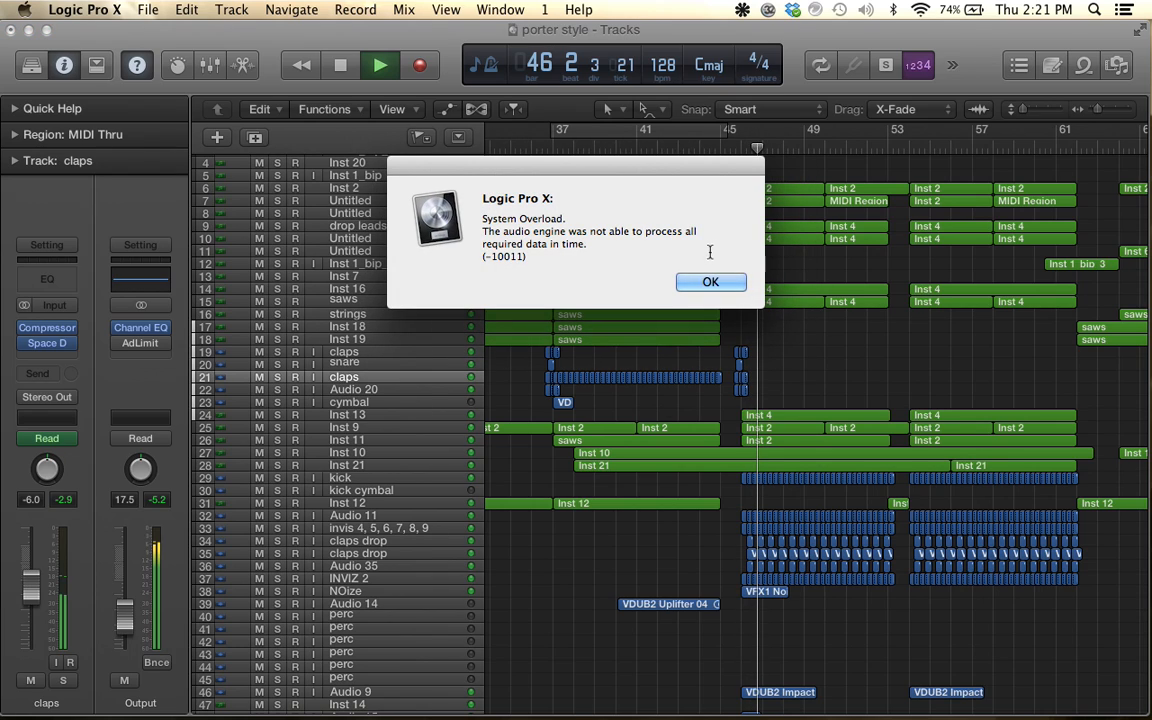
pyautogui.click(712, 281)
pyautogui.press('space')
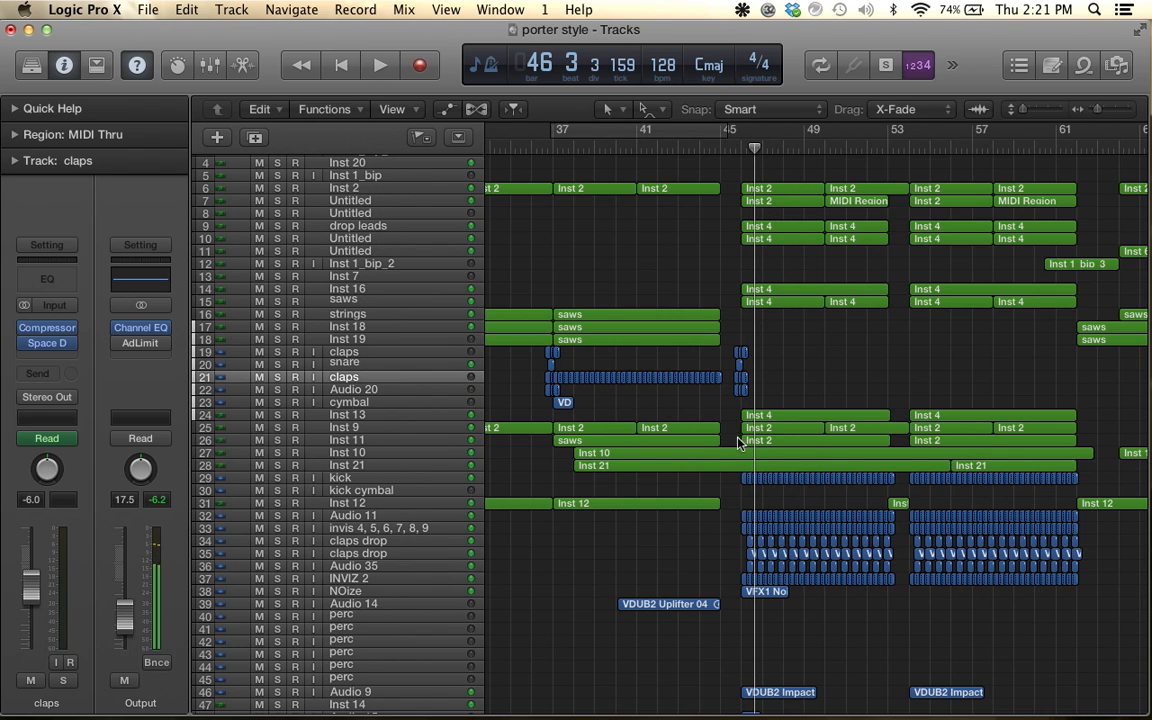
# Set a new cycle range from bar 38 to bar 46, ending where the drop begins
pyautogui.press('super+Right')
pyautogui.press('super+Right')
pyautogui.hscroll(-2, 545, 198)
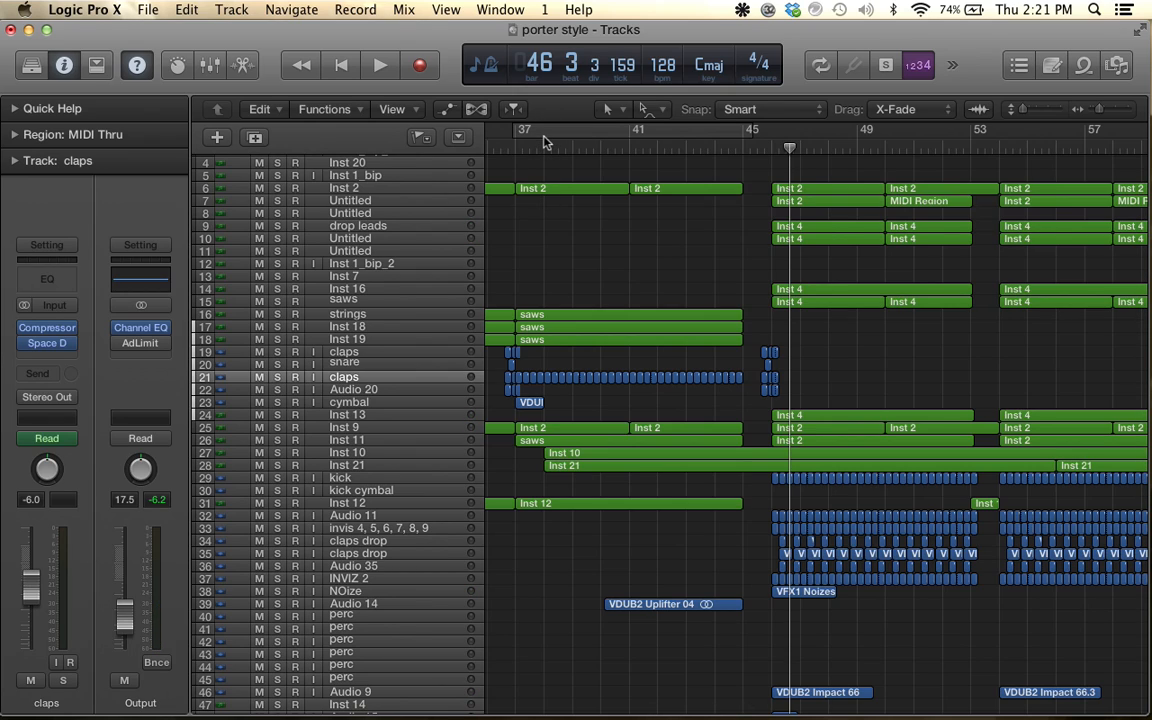
pyautogui.moveTo(545, 140); pyautogui.dragTo(786, 151)
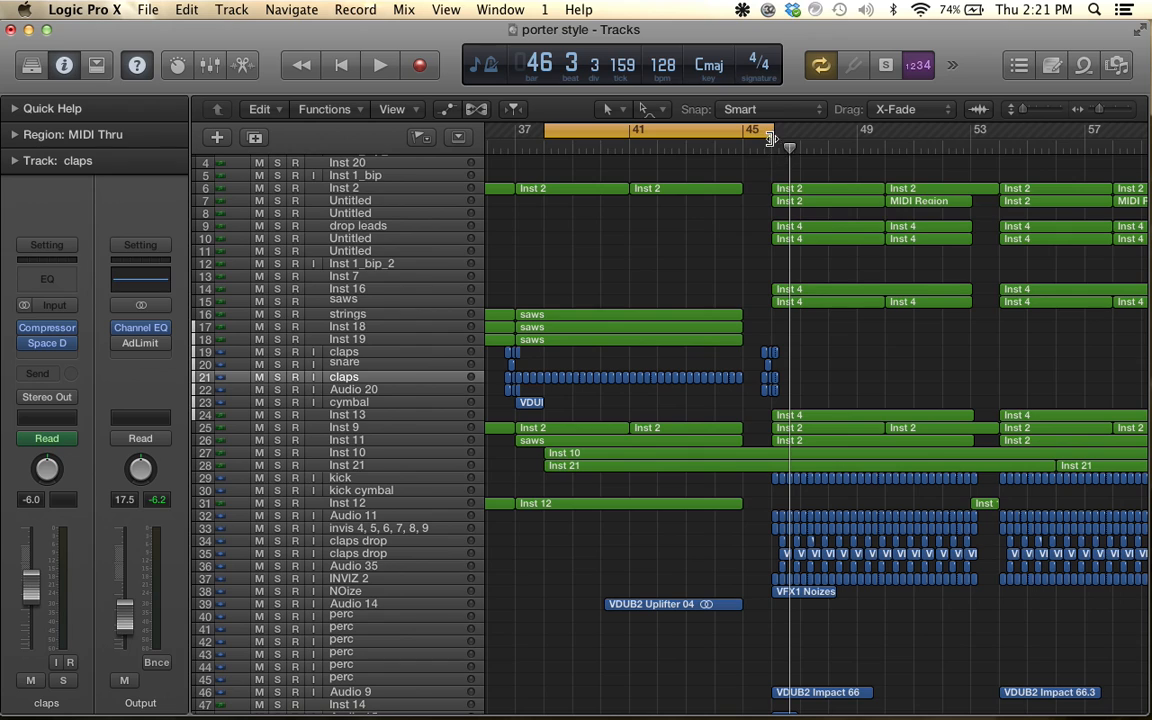
pyautogui.press('super+Right')
pyautogui.press('super+Right')
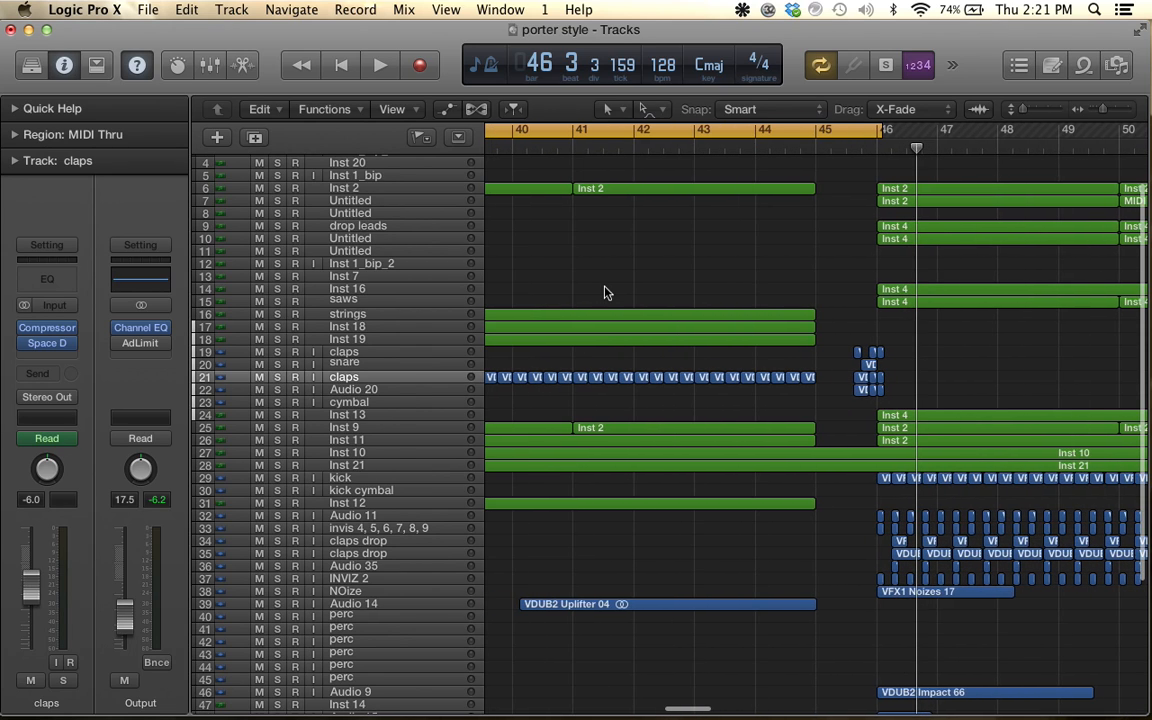
# Solo the Inst 10 and Inst 21 tracks and play them from bar 38 through the first bars of the build-up
pyautogui.click(392, 454)
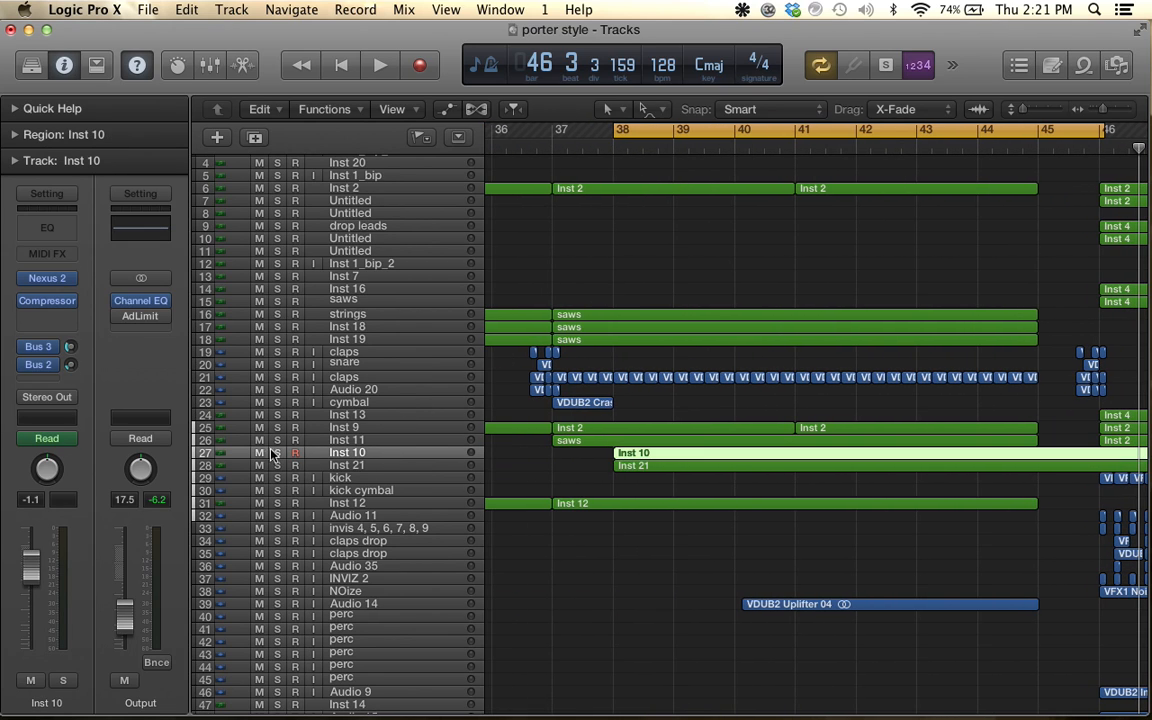
pyautogui.click(277, 453)
pyautogui.click(277, 478)
pyautogui.click(277, 466)
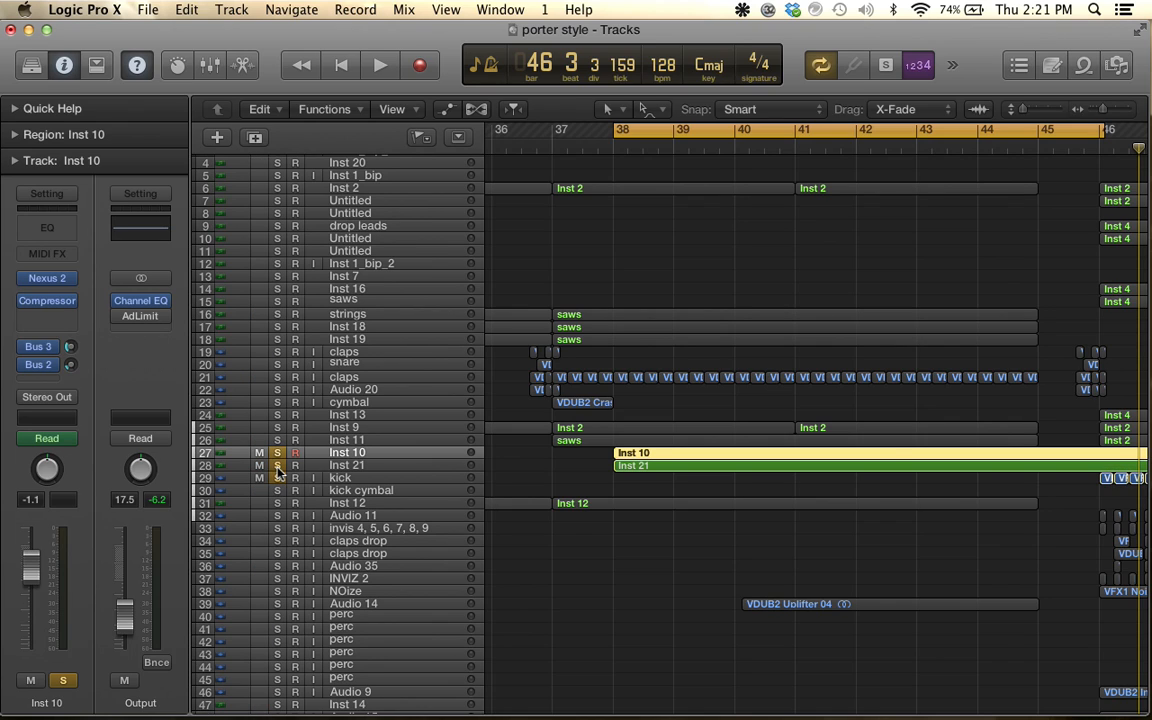
pyautogui.press('space')
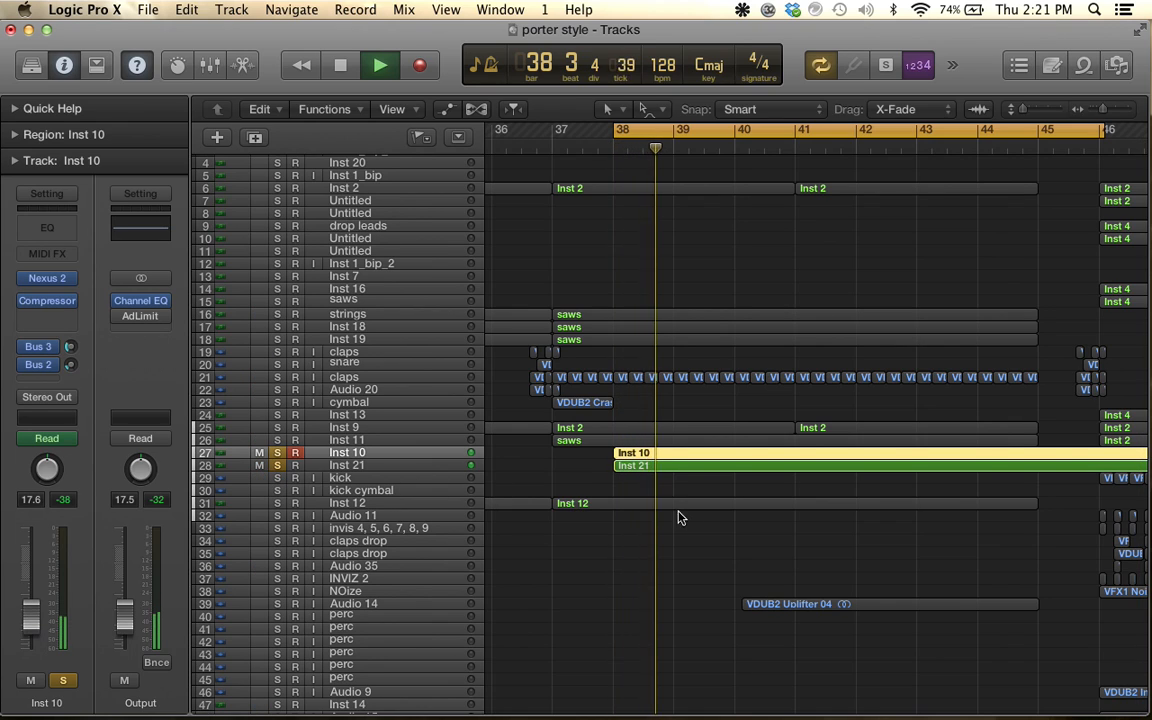
pyautogui.press('super+Left')
pyautogui.press('super+Left')
pyautogui.press('super+Left')
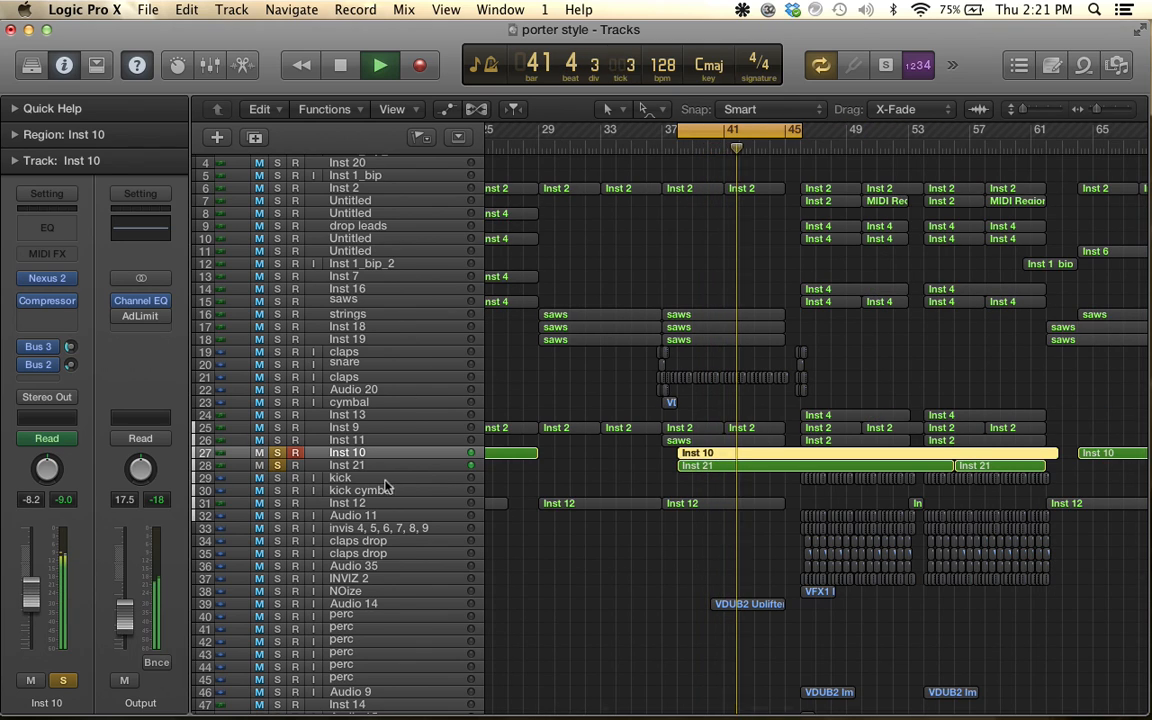
pyautogui.press('space')
# Show track automation and display the Nexus 2 autSrc1 lane on both Inst 10 and Inst 21
pyautogui.press('a')
pyautogui.press('super+Down')
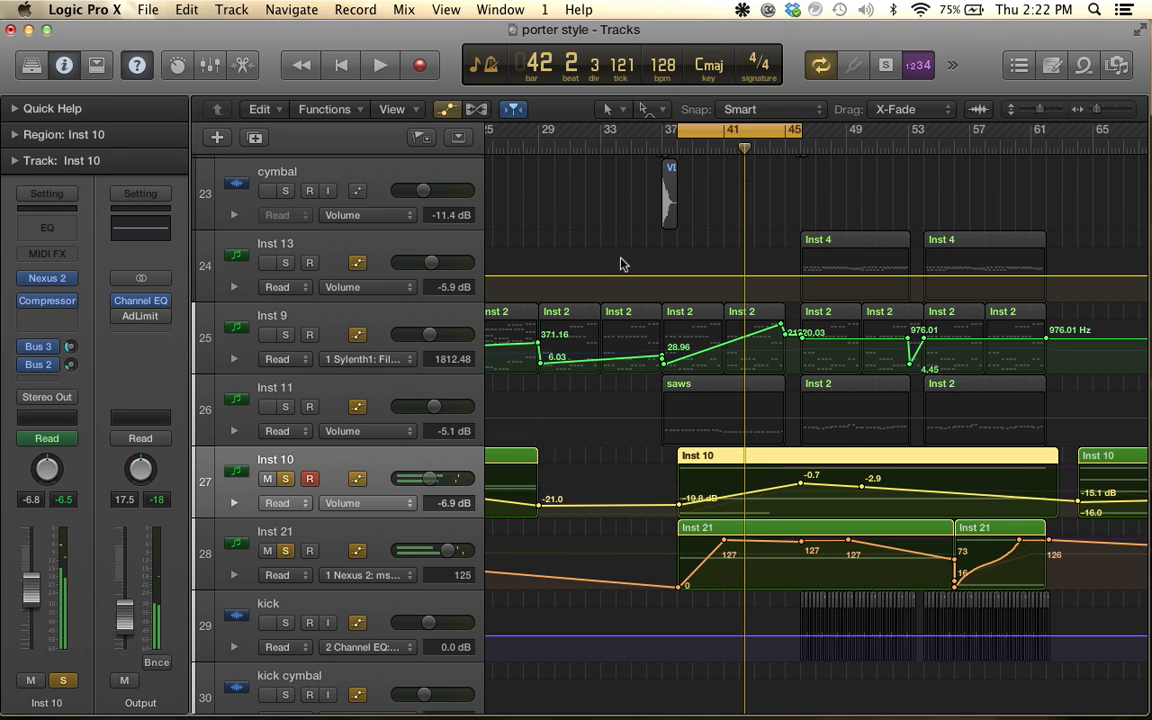
pyautogui.press('super+Right')
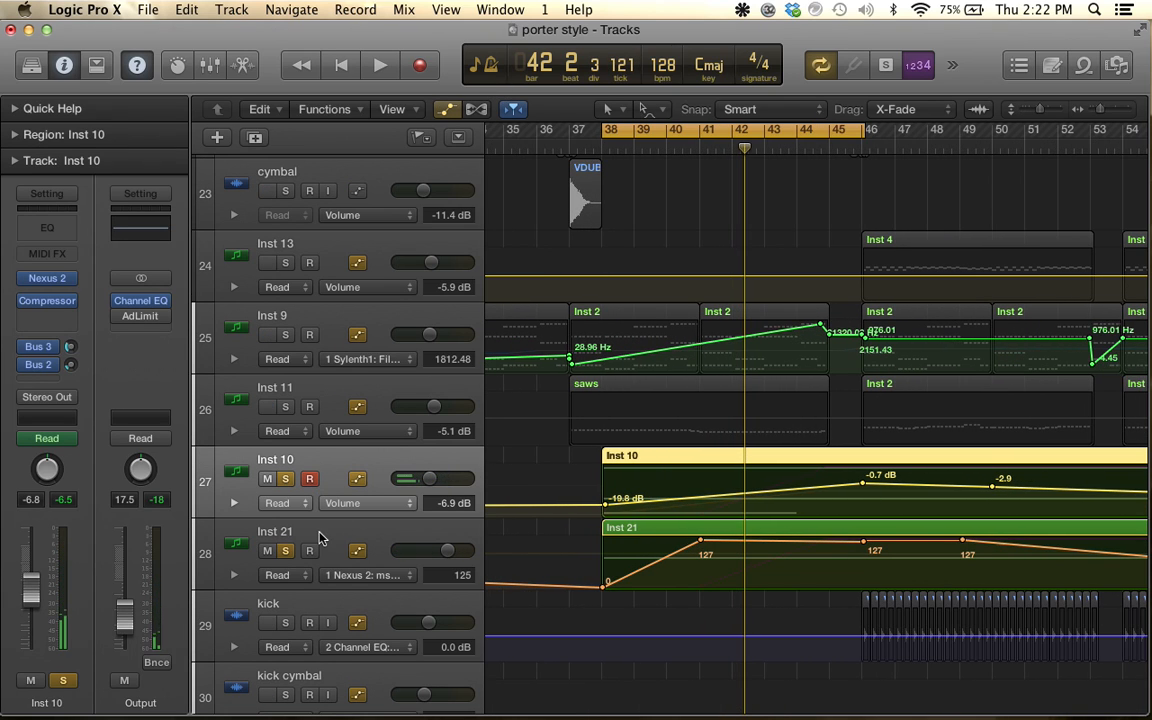
pyautogui.click(378, 502)
pyautogui.click(370, 505)
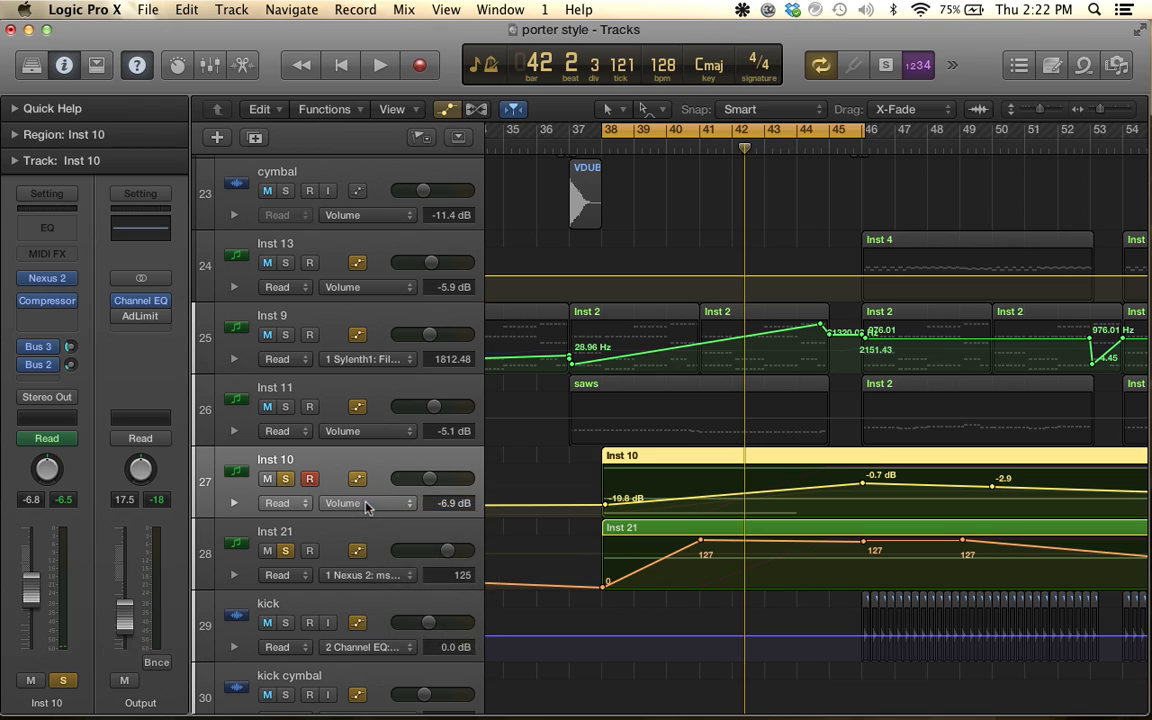
pyautogui.click(362, 505)
pyautogui.click(393, 648)
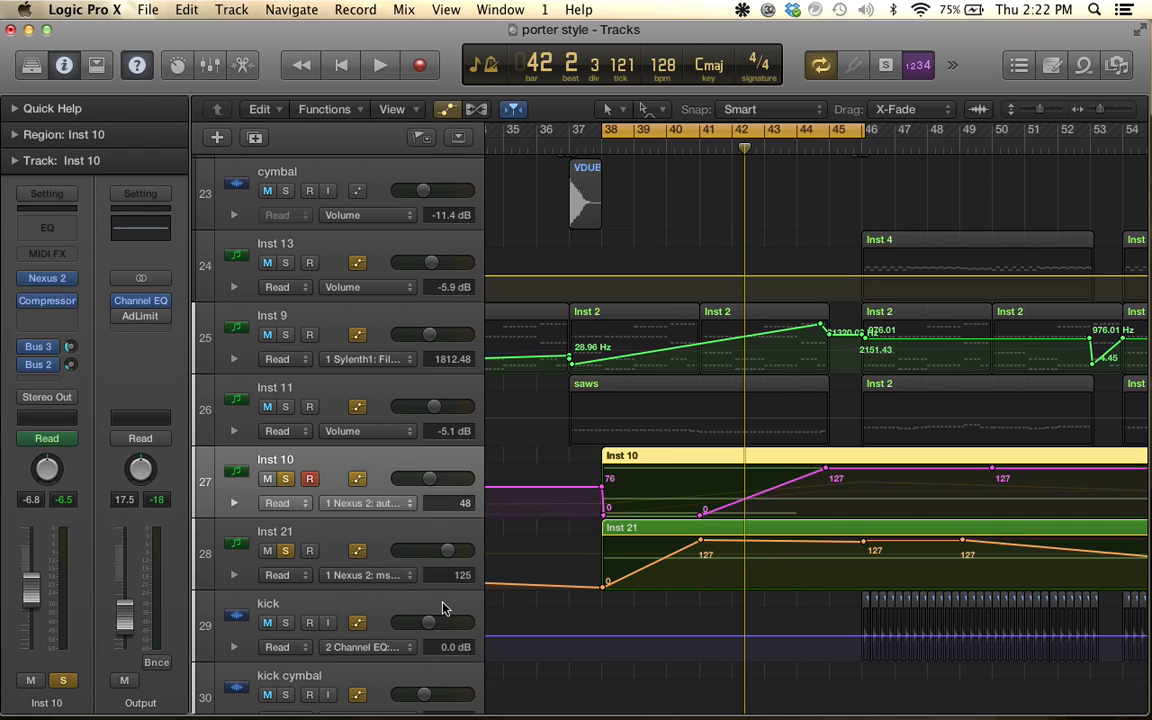
pyautogui.click(385, 568)
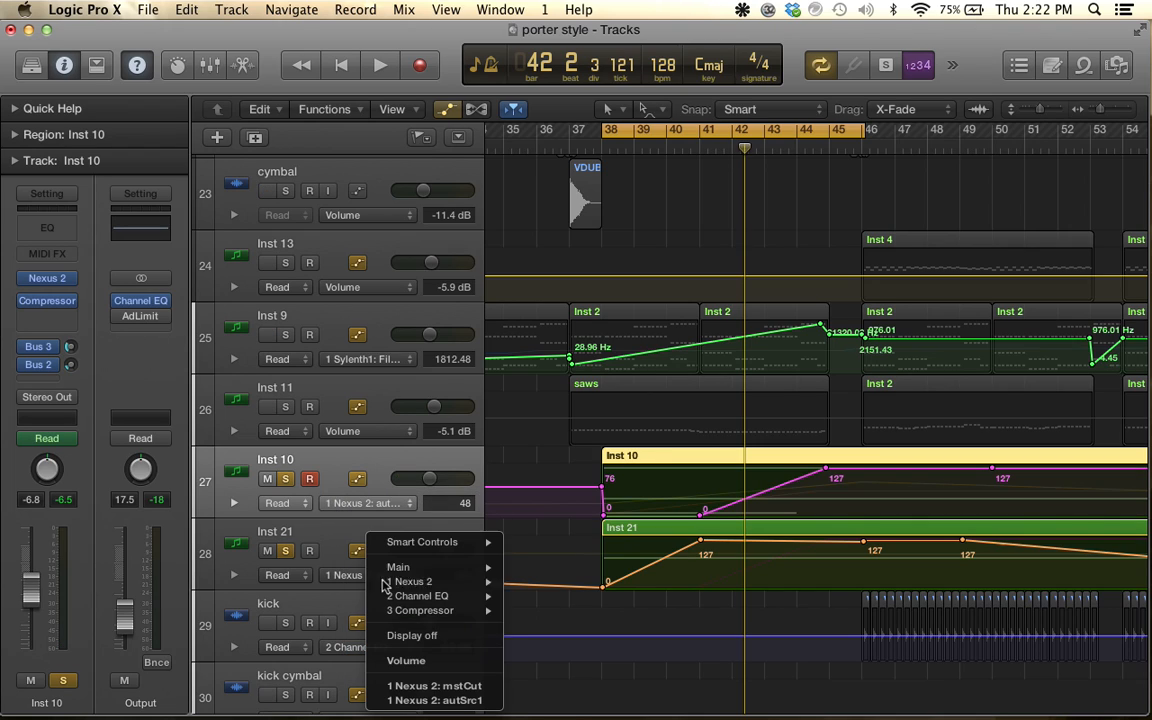
pyautogui.click(410, 700)
pyautogui.hscroll(3, 758, 577)
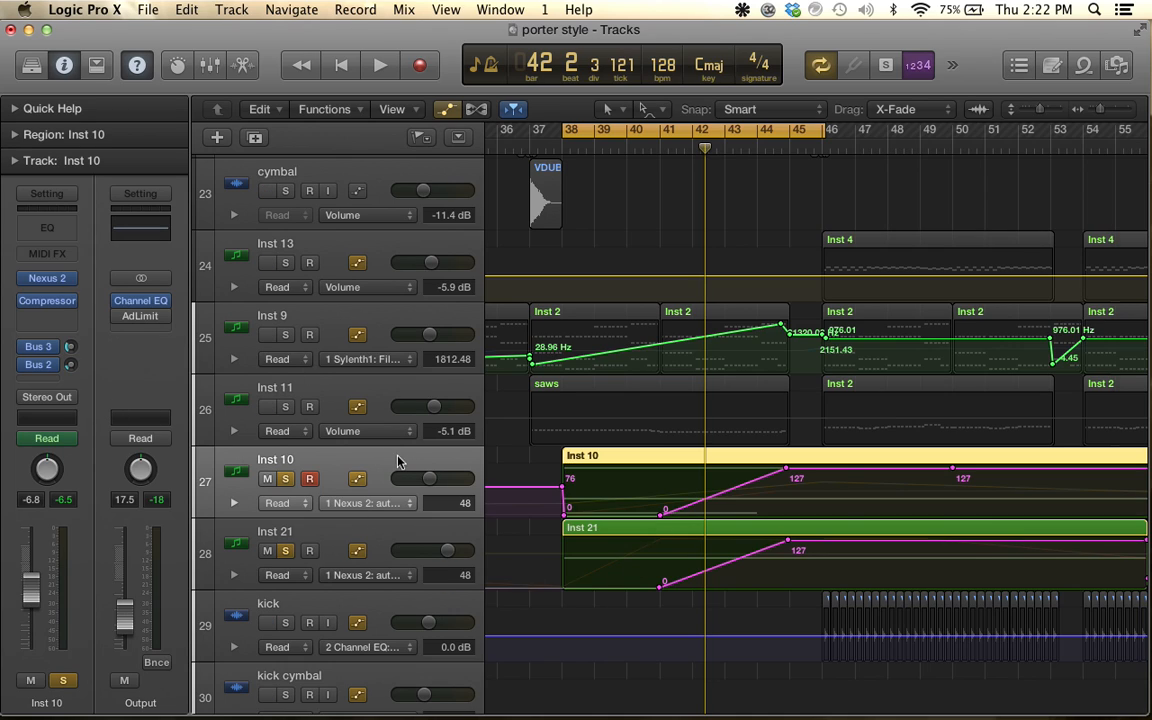
# Inspect the Nexus 2 preset on Inst 10 and its au1-to-pitch modulation routing, trying out the modulation amount
pyautogui.click(52, 279)
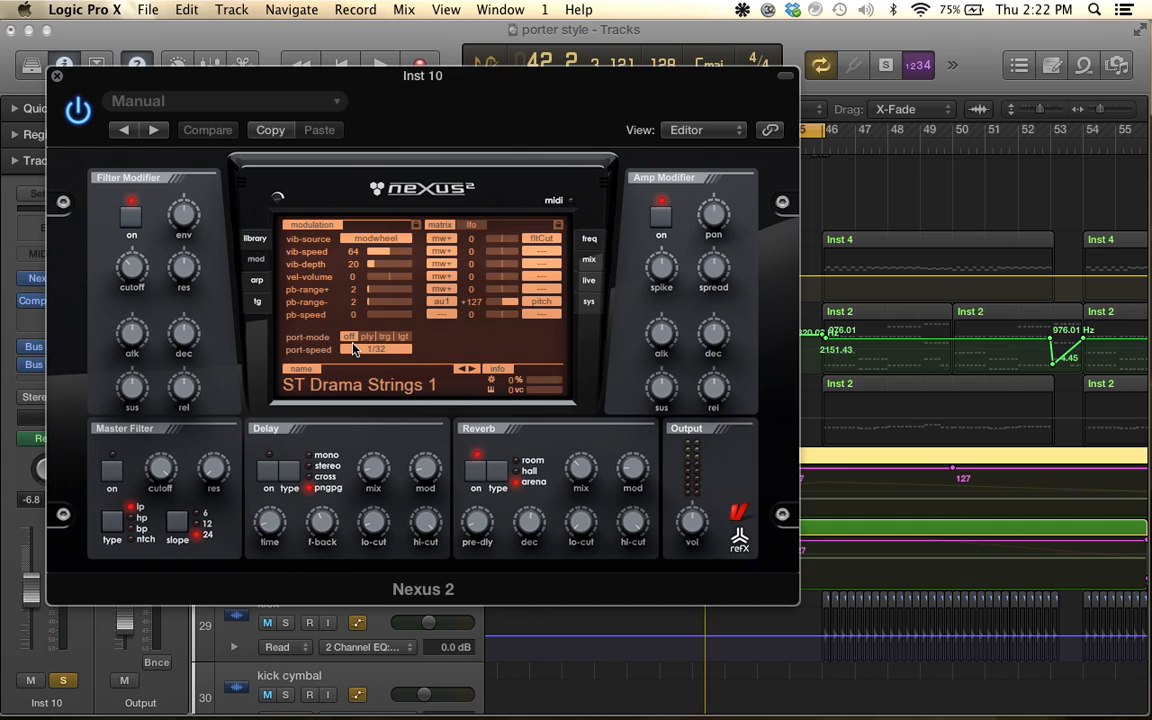
pyautogui.click(256, 240)
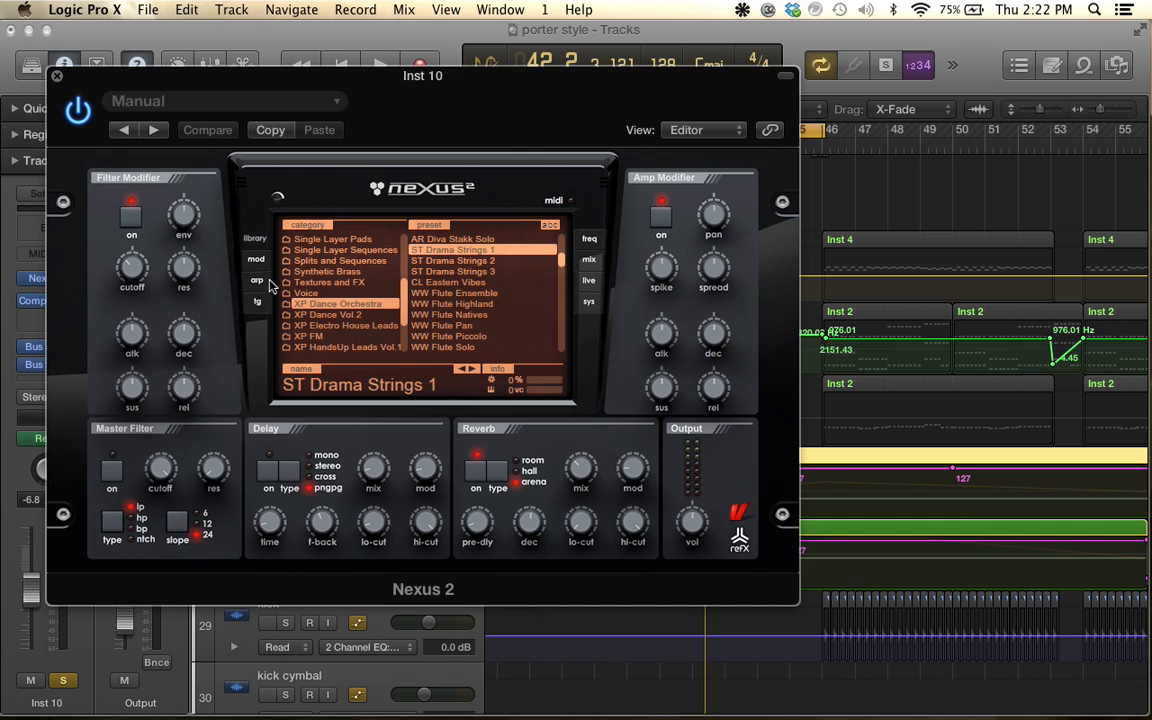
pyautogui.click(262, 264)
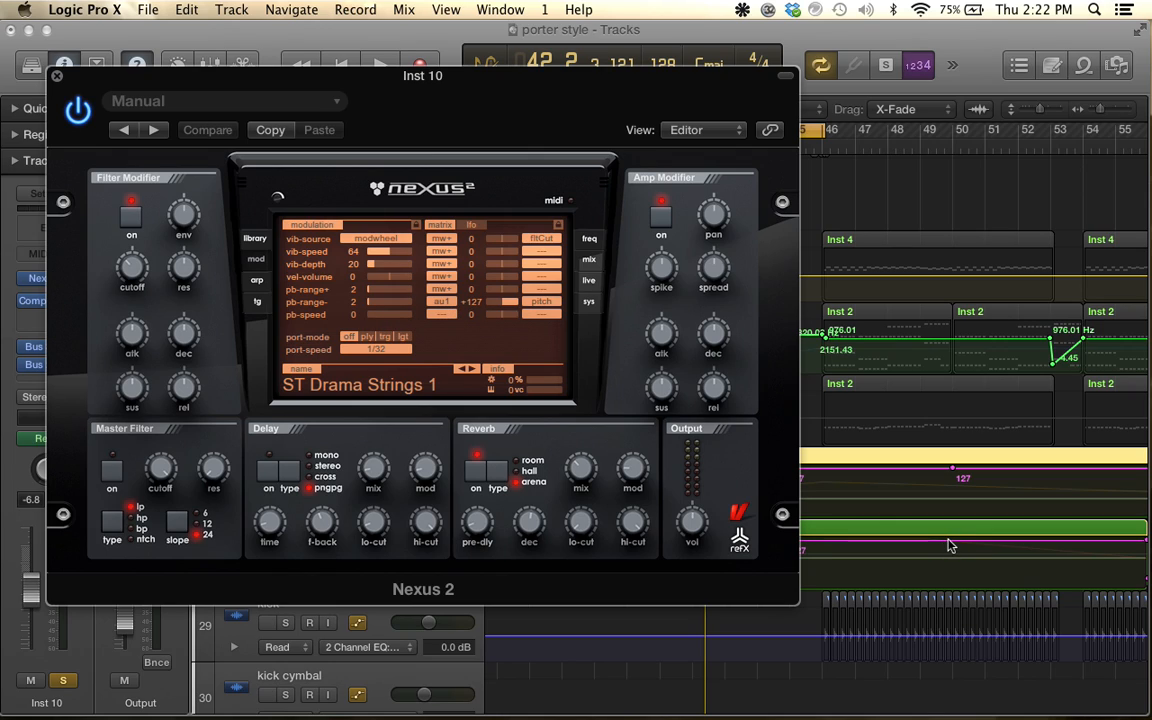
pyautogui.click(541, 302)
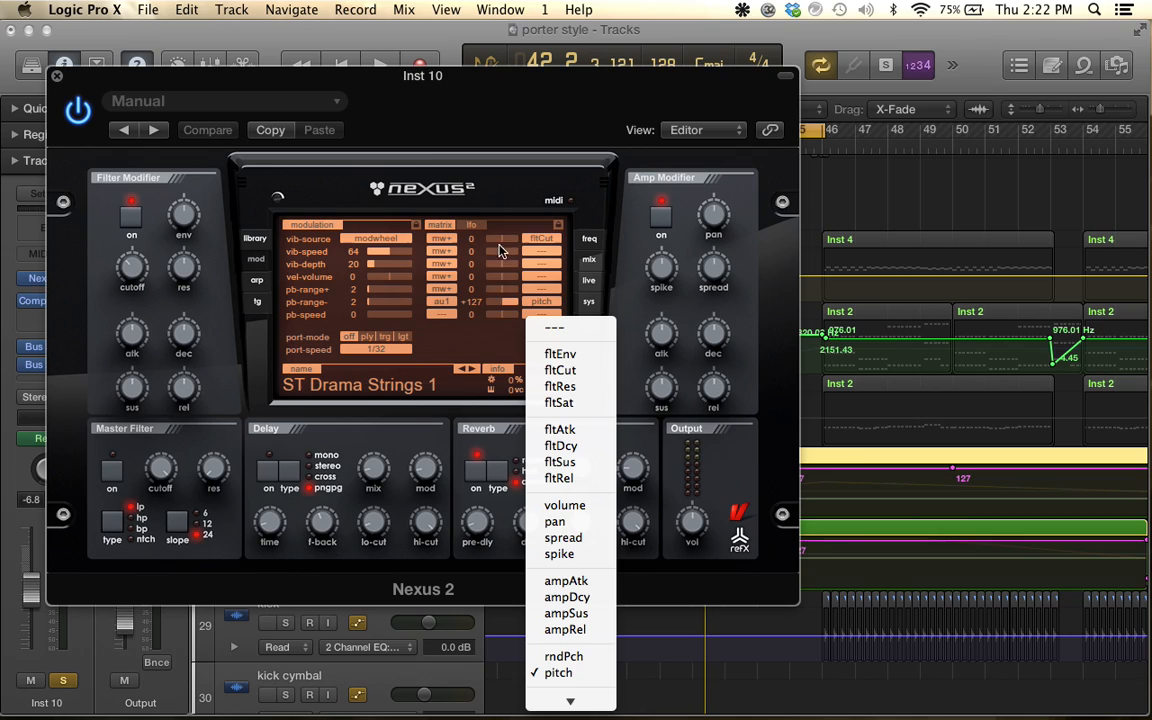
pyautogui.click(497, 346)
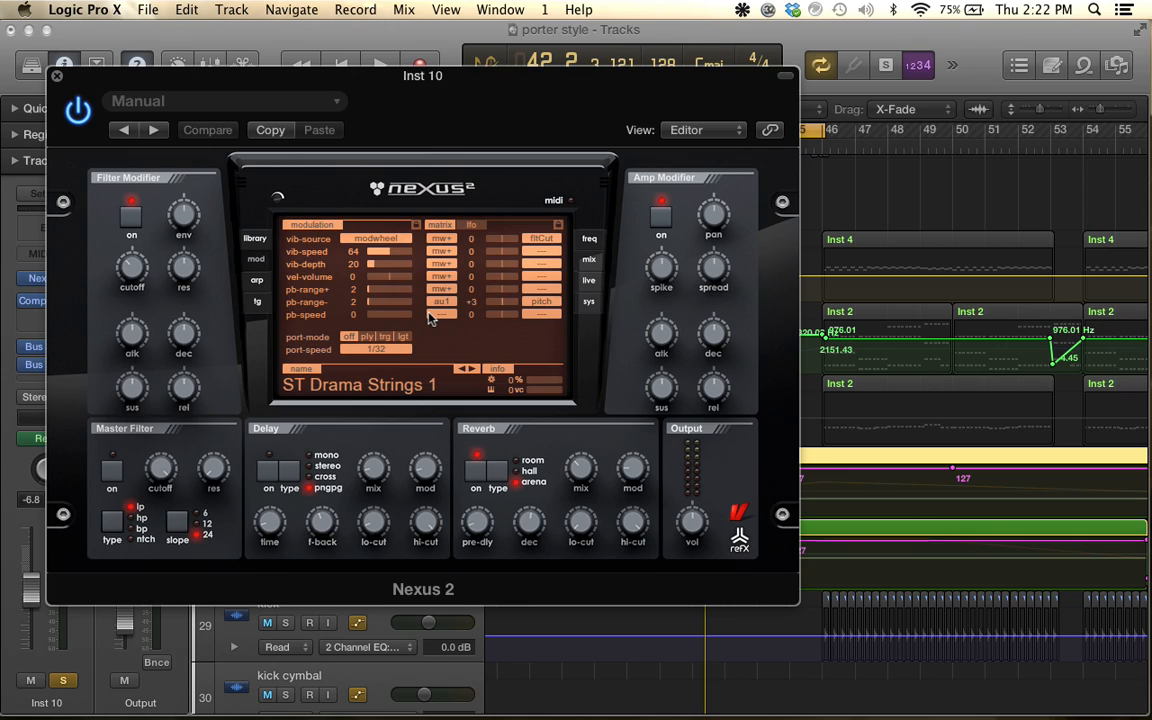
pyautogui.moveTo(430, 317); pyautogui.dragTo(484, 330)
pyautogui.click(58, 77)
# Play soloed Inst 10 and Inst 21 from bar 38 into bar 46 with cycling turned off, dismiss the overload alert, and unsolo both tracks
pyautogui.press('space')
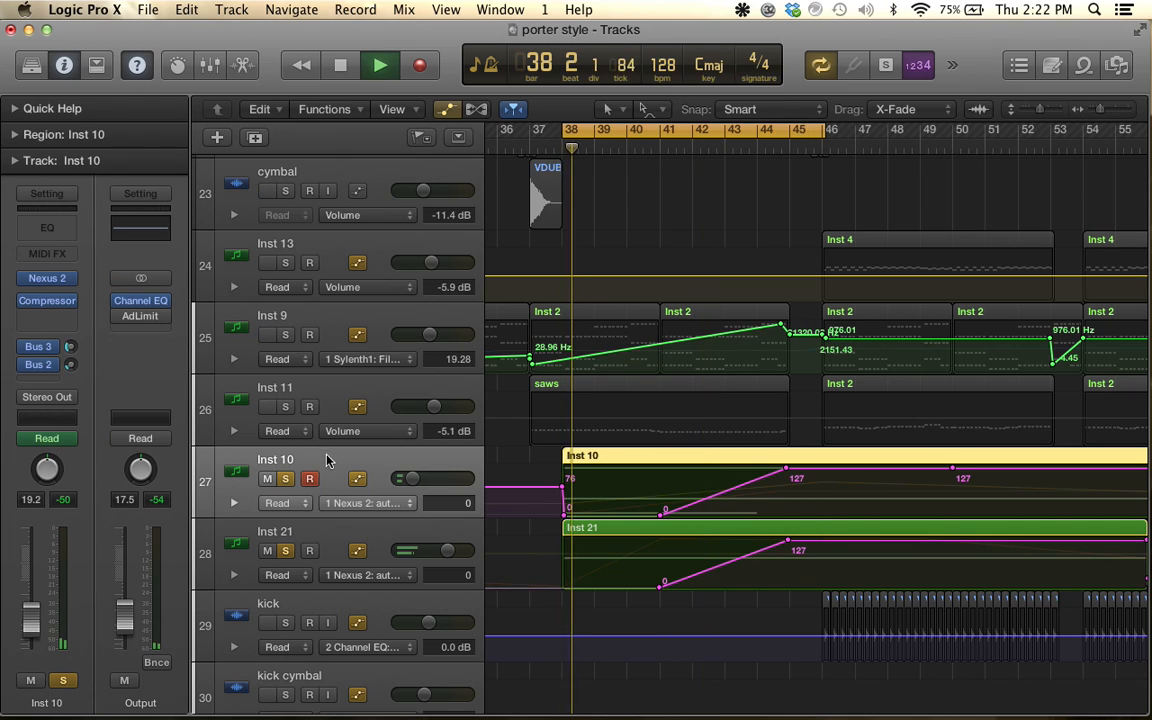
pyautogui.click(310, 478)
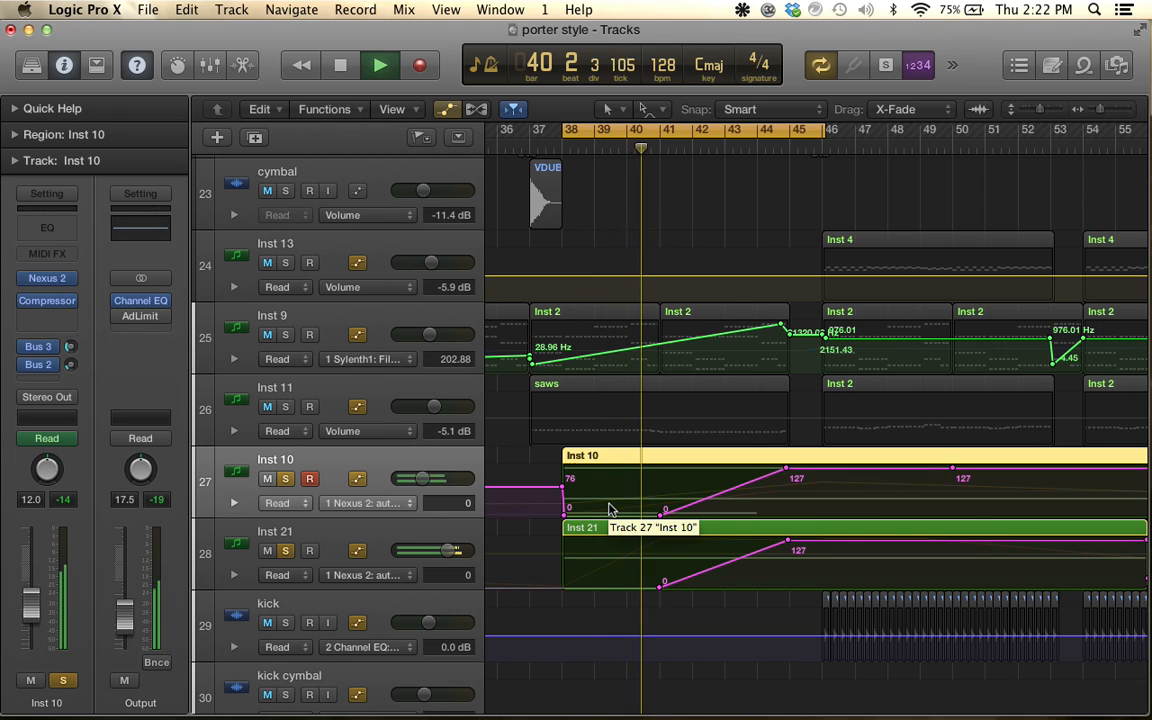
pyautogui.click(769, 134)
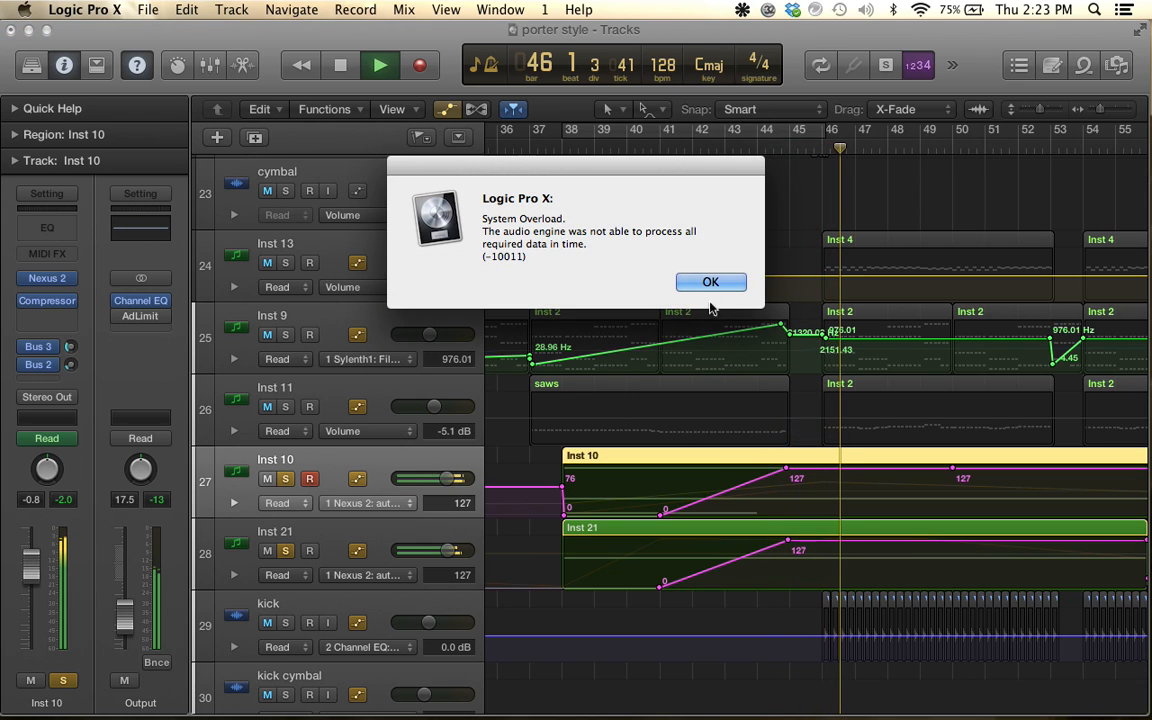
pyautogui.click(710, 284)
pyautogui.click(284, 480)
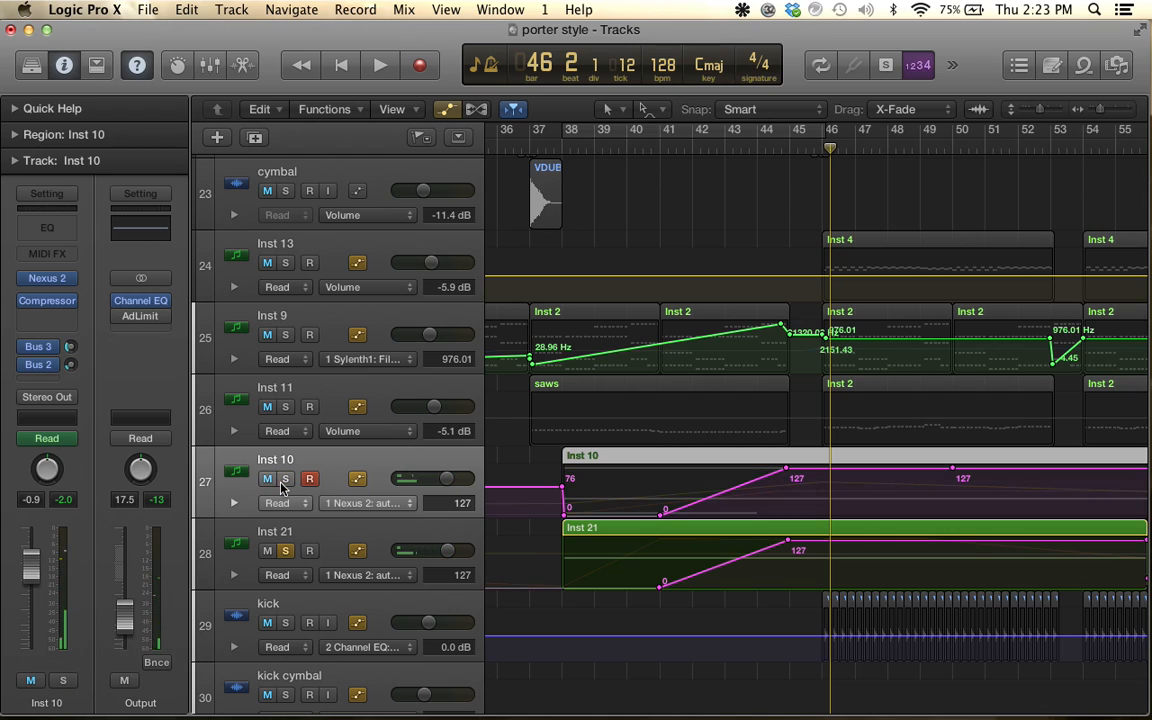
pyautogui.click(285, 552)
# Set a cycle range from bar 46 to bar 59 and play the full mix of the drop until about bar 50
pyautogui.hscroll(5, 797, 558)
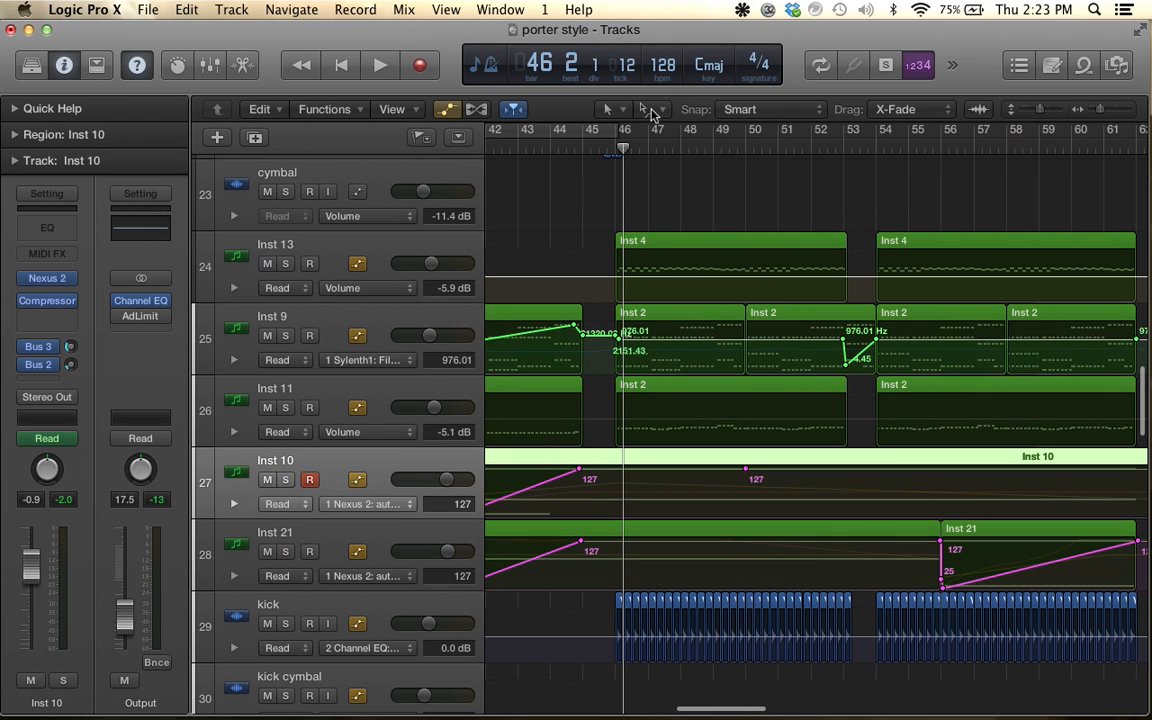
pyautogui.click(616, 138)
pyautogui.moveTo(884, 158); pyautogui.dragTo(1042, 162)
pyautogui.press('space')
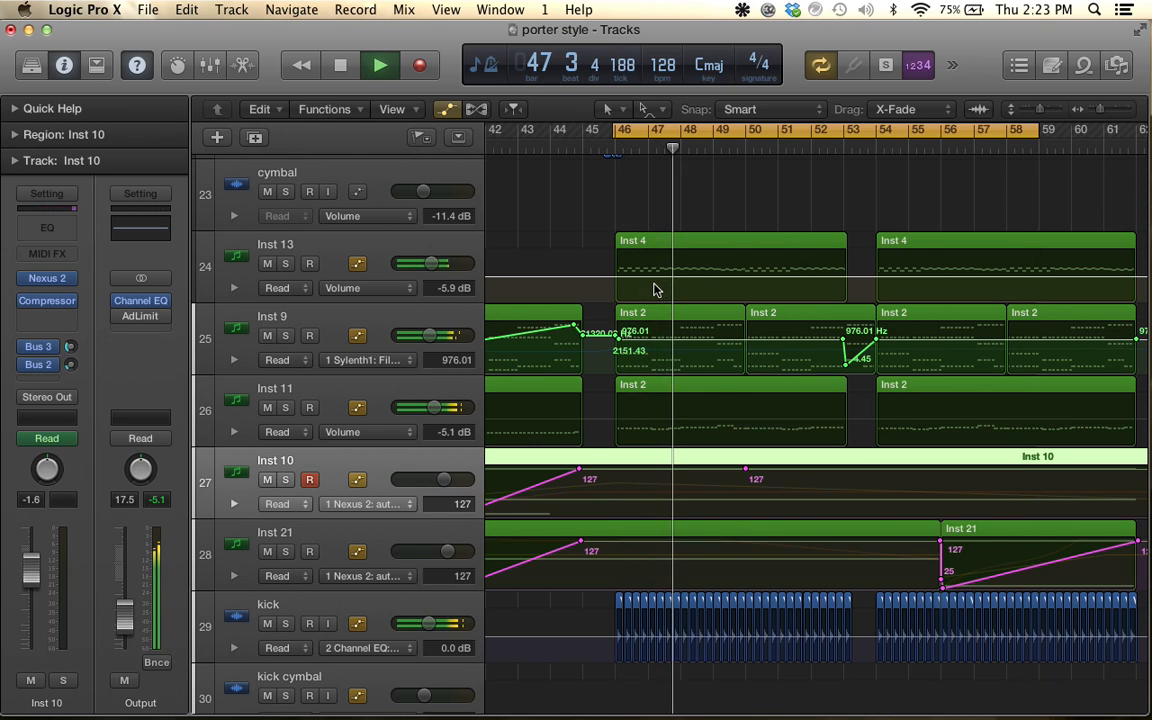
pyautogui.scroll(3, 652, 290)
pyautogui.hscroll(3, 650, 292)
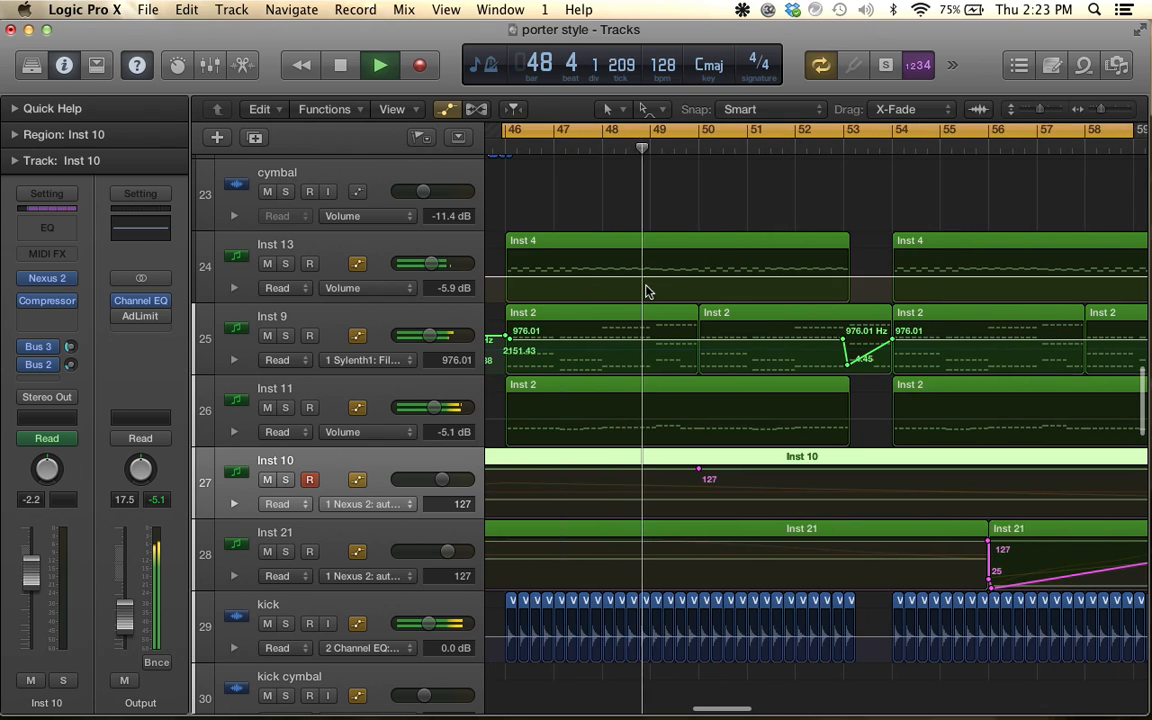
pyautogui.hscroll(-2, 647, 292)
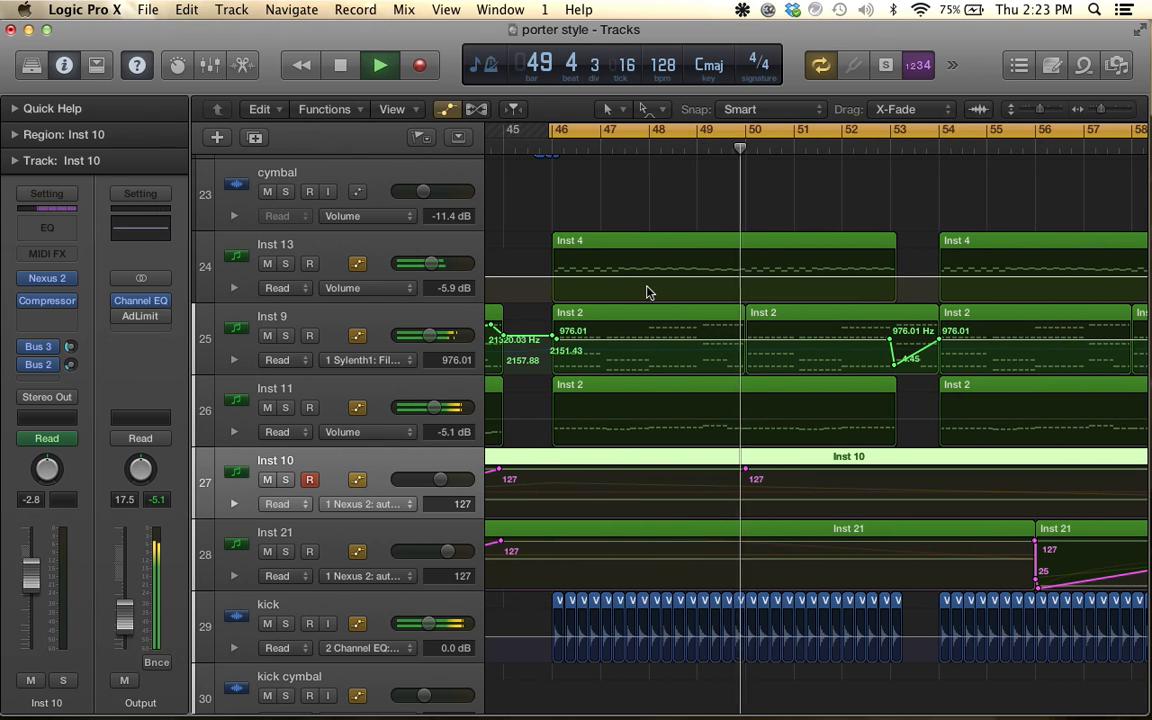
pyautogui.press('space')
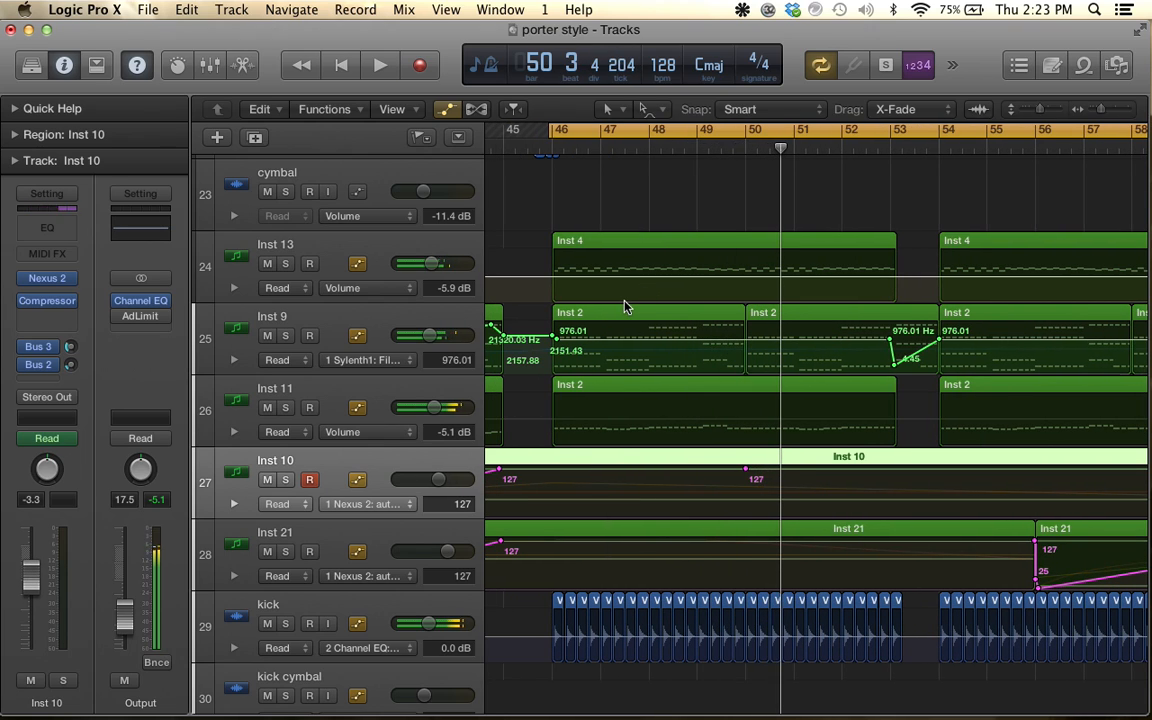
# Hide the track automation and fit the whole song arrangement in view
pyautogui.press('a')
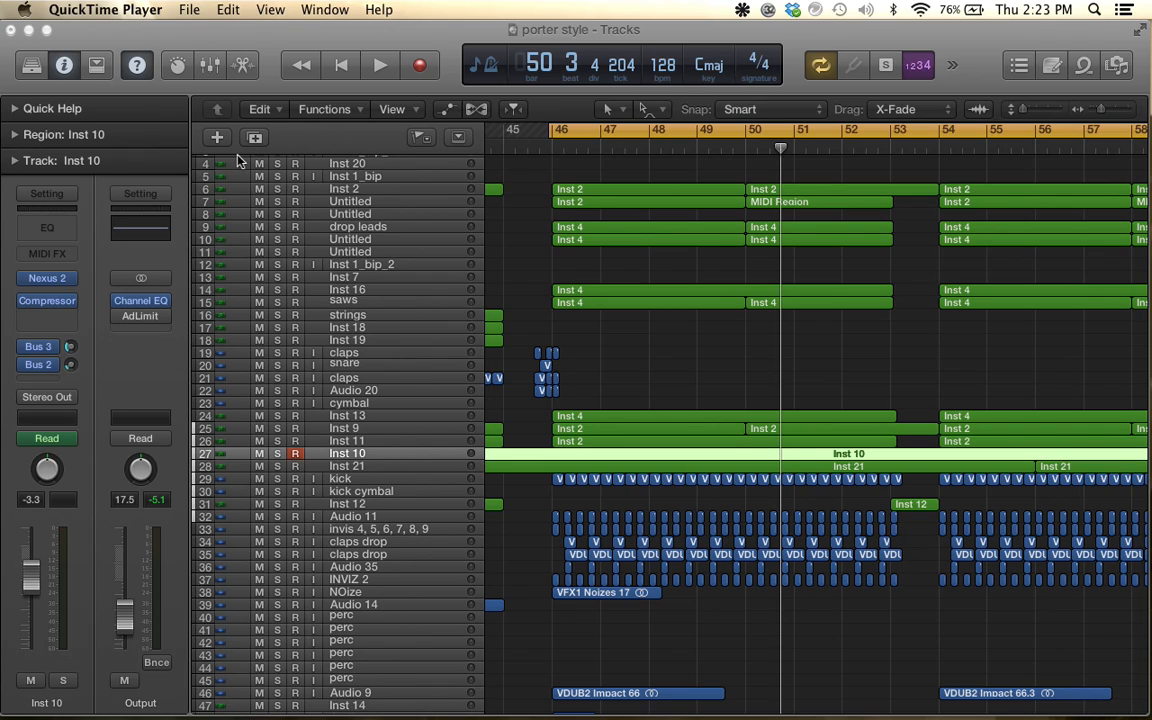
pyautogui.click(709, 337)
pyautogui.press('super+Left')
pyautogui.press('super+Left')
pyautogui.press('super+Left')
pyautogui.press('super+Left')
pyautogui.press('super+Left')
pyautogui.press('super+Left')
pyautogui.press('super+Left')
pyautogui.press('super+Left')
pyautogui.press('super+Left')
pyautogui.press('super+Left')
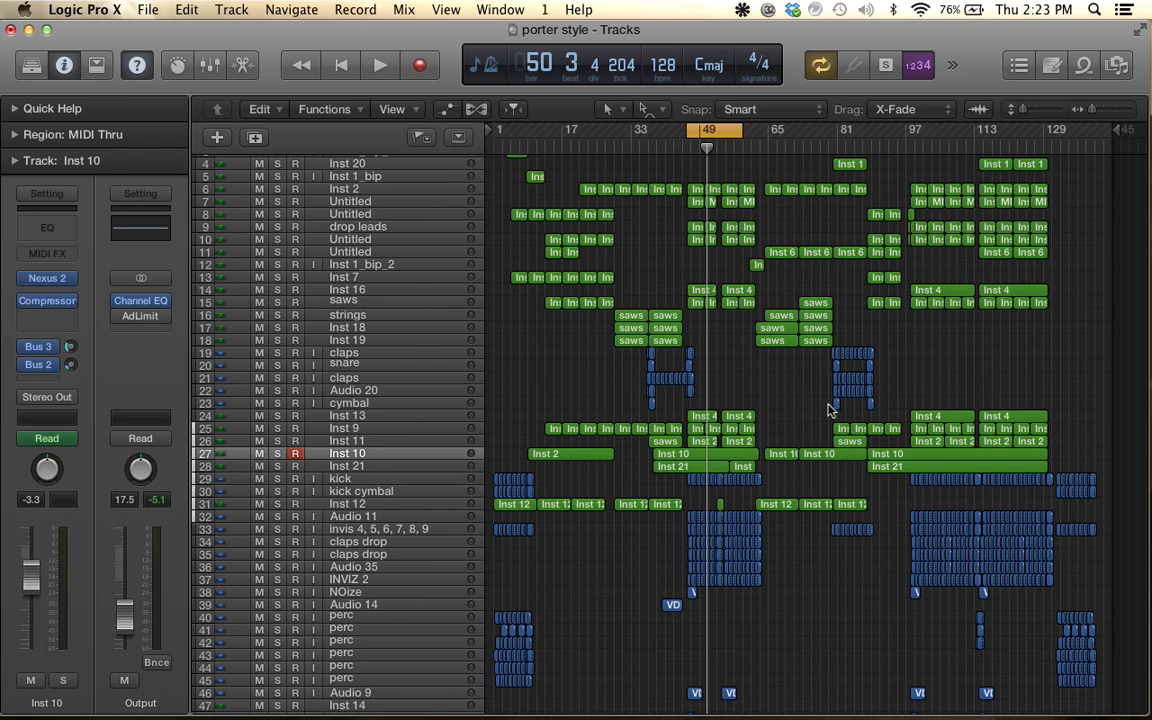
# Shorten the cycle range to bars 46 to 50, covering the first four bars of the drop
pyautogui.scroll(2, 909, 440)
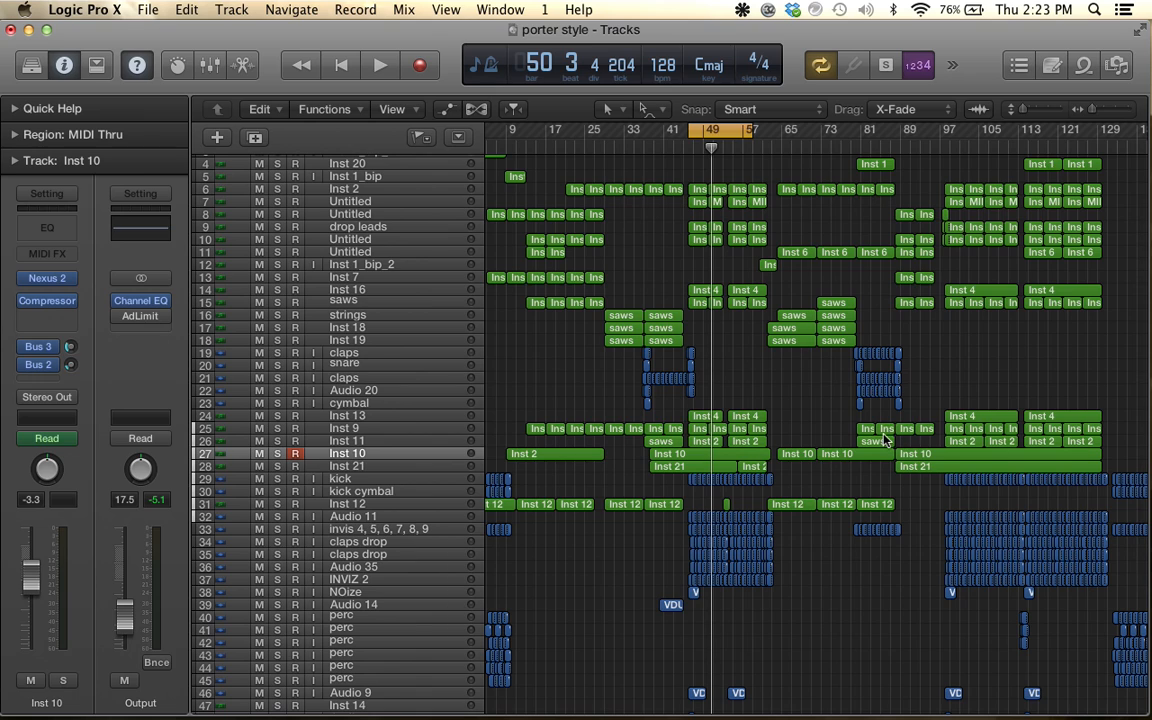
pyautogui.scroll(5, 825, 390)
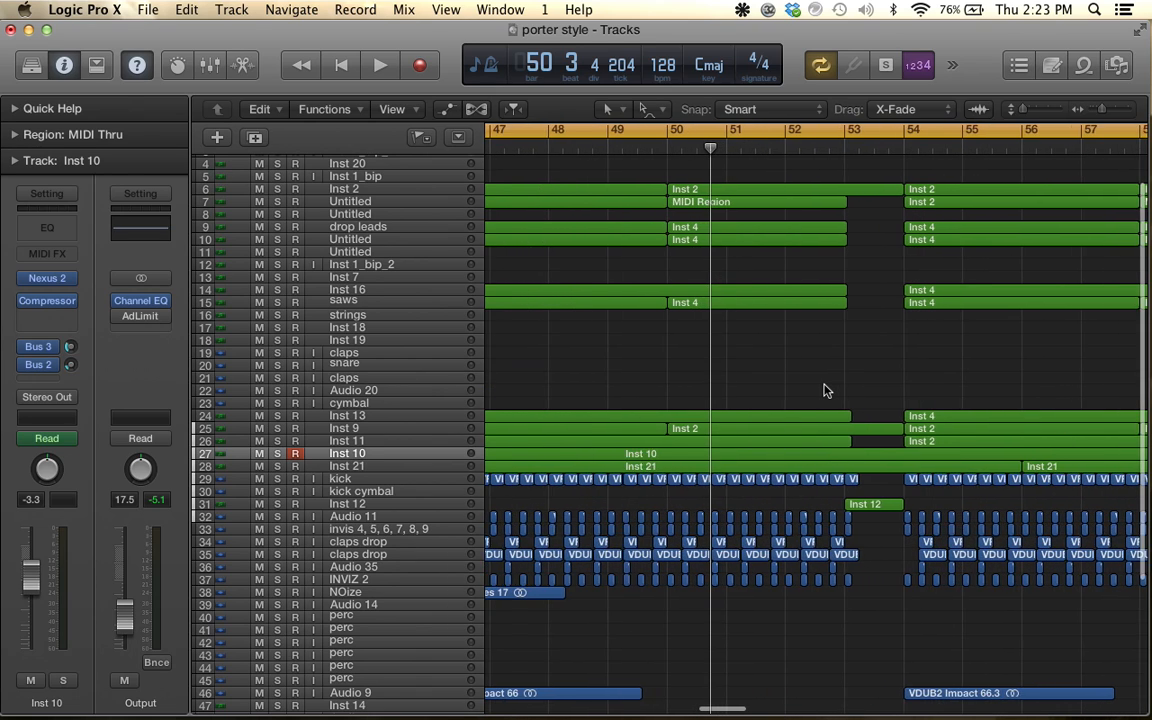
pyautogui.scroll(-3, 825, 390)
pyautogui.scroll(-1, 825, 390)
pyautogui.moveTo(800, 131); pyautogui.dragTo(700, 133)
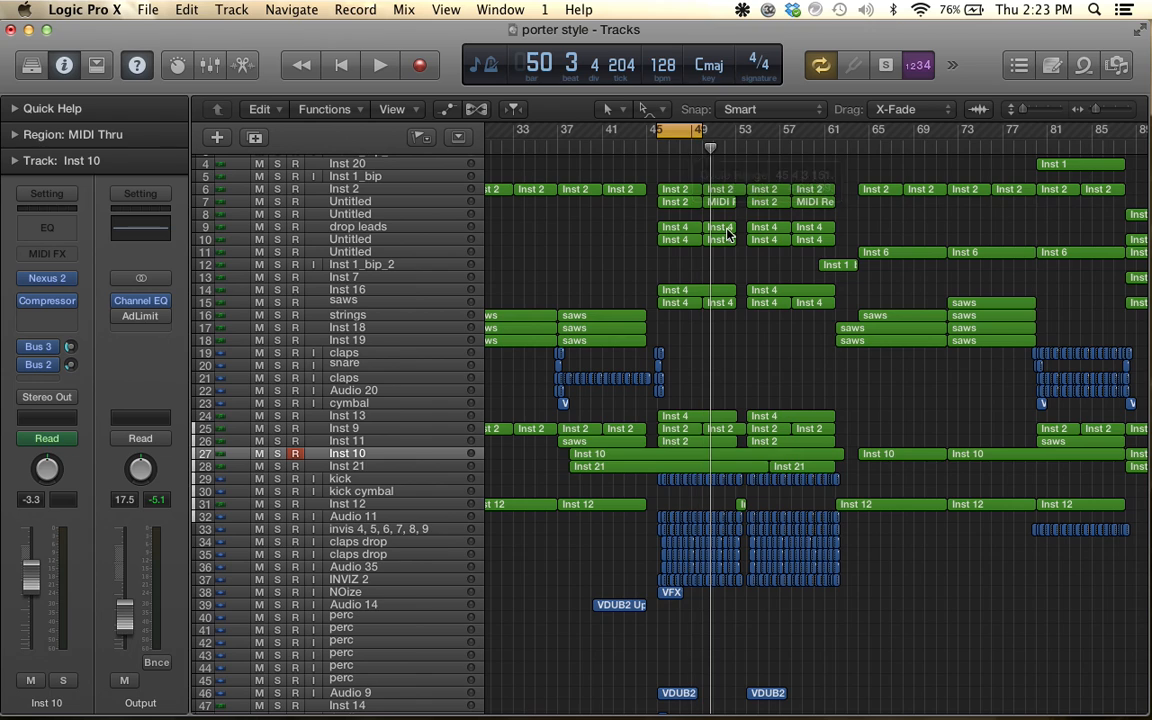
# Place the playhead at bar 48, inside the drop's cycle range
pyautogui.scroll(2, 727, 234)
pyautogui.scroll(-5, 727, 234)
pyautogui.scroll(-5, 727, 234)
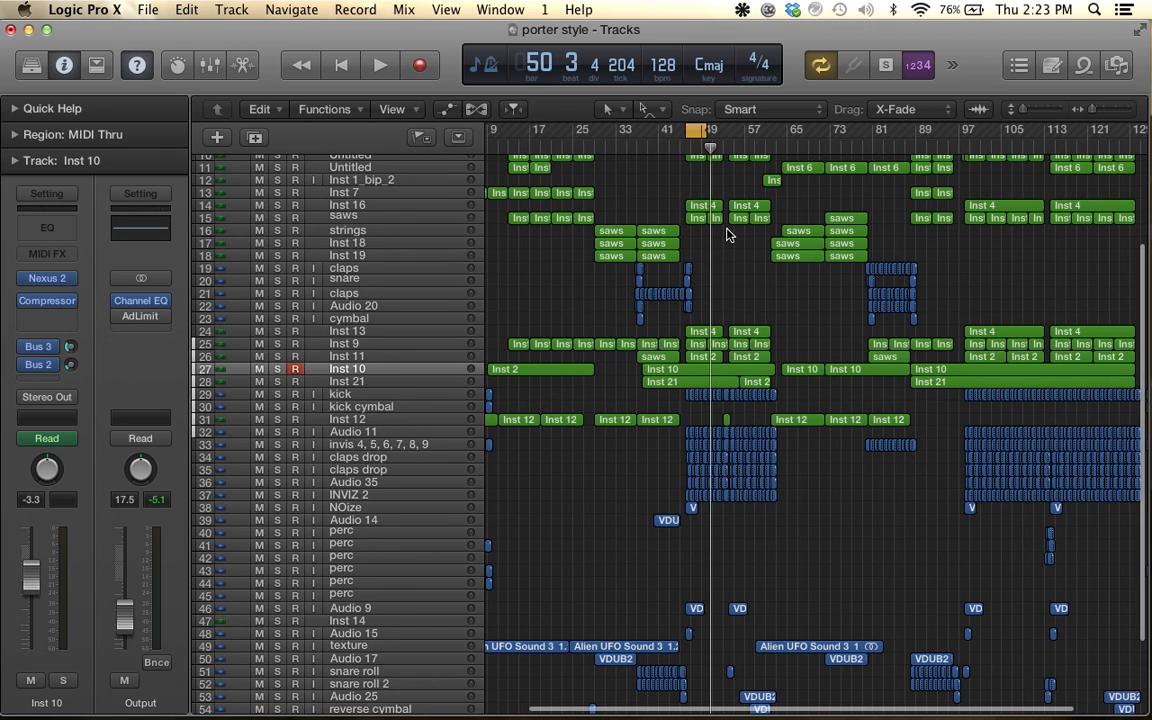
pyautogui.scroll(-1, 727, 234)
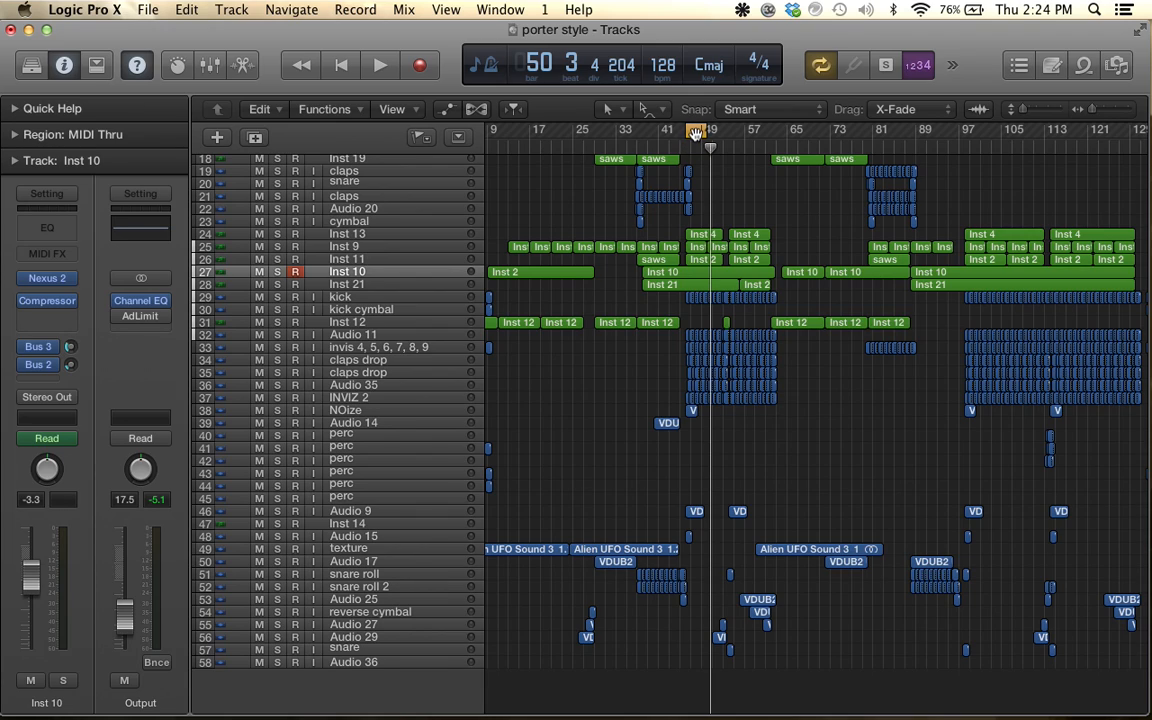
pyautogui.moveTo(711, 150); pyautogui.dragTo(695, 147)
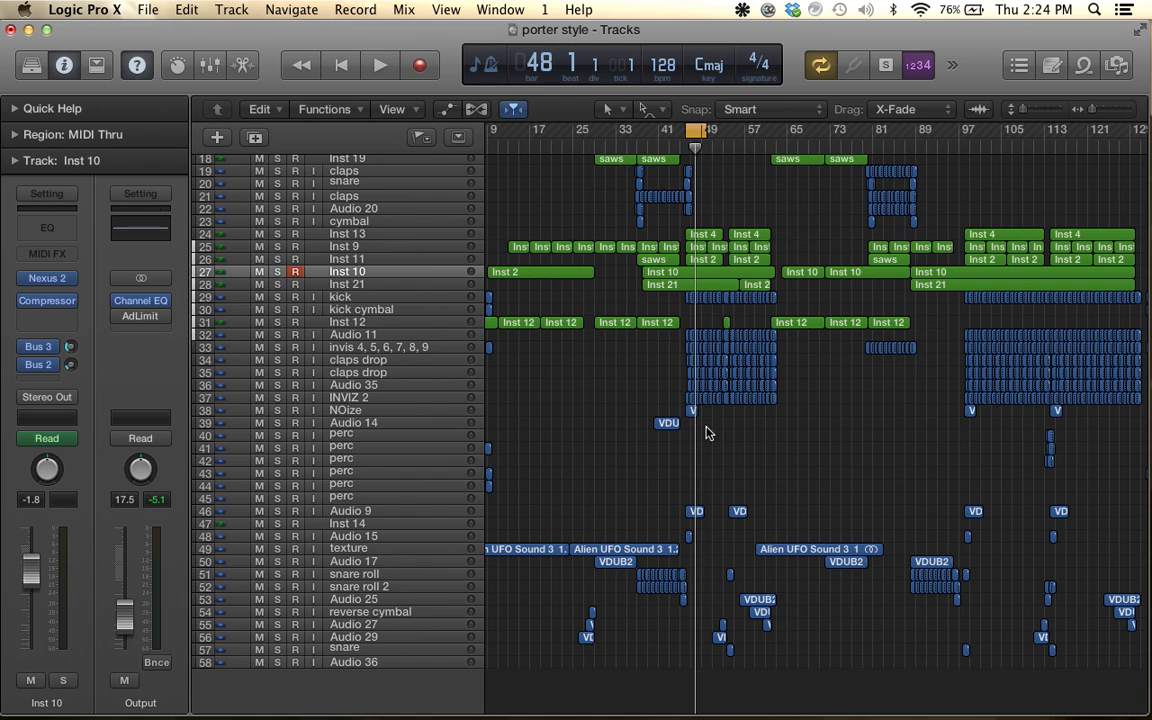
pyautogui.scroll(10, 695, 496)
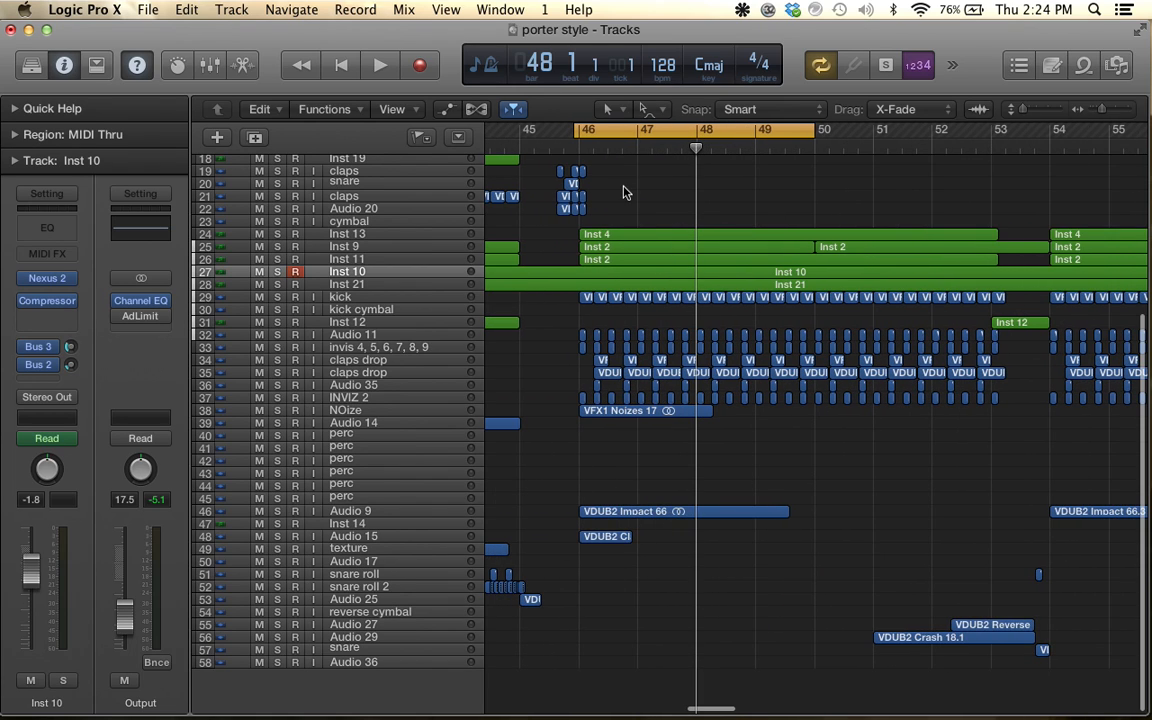
# Play the NOize, Audio 9 and Audio 15 tracks soloed together from bar 46, then unsolo them
pyautogui.click(277, 410)
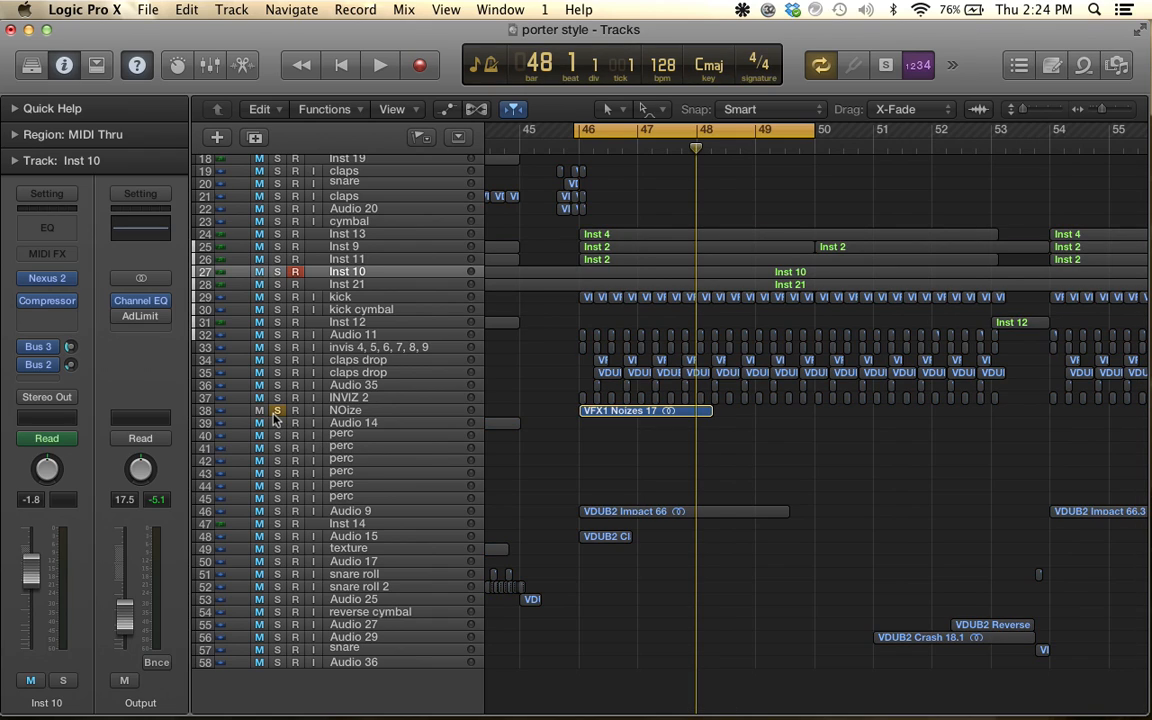
pyautogui.click(277, 511)
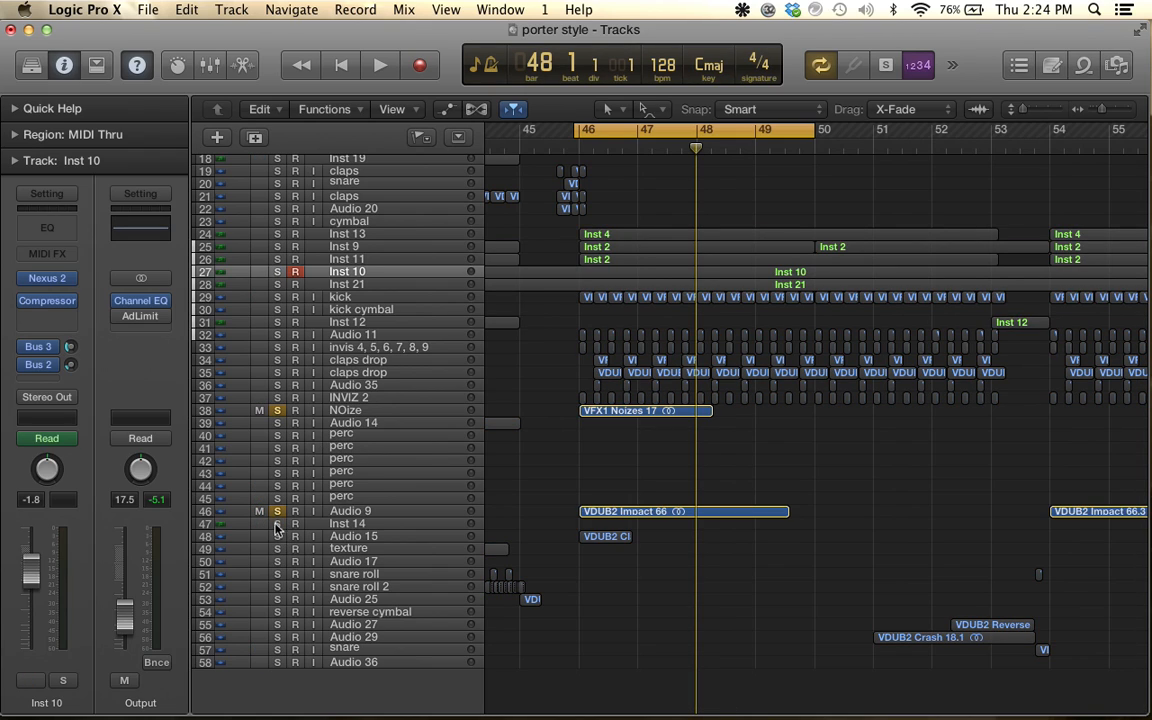
pyautogui.click(277, 549)
pyautogui.click(277, 537)
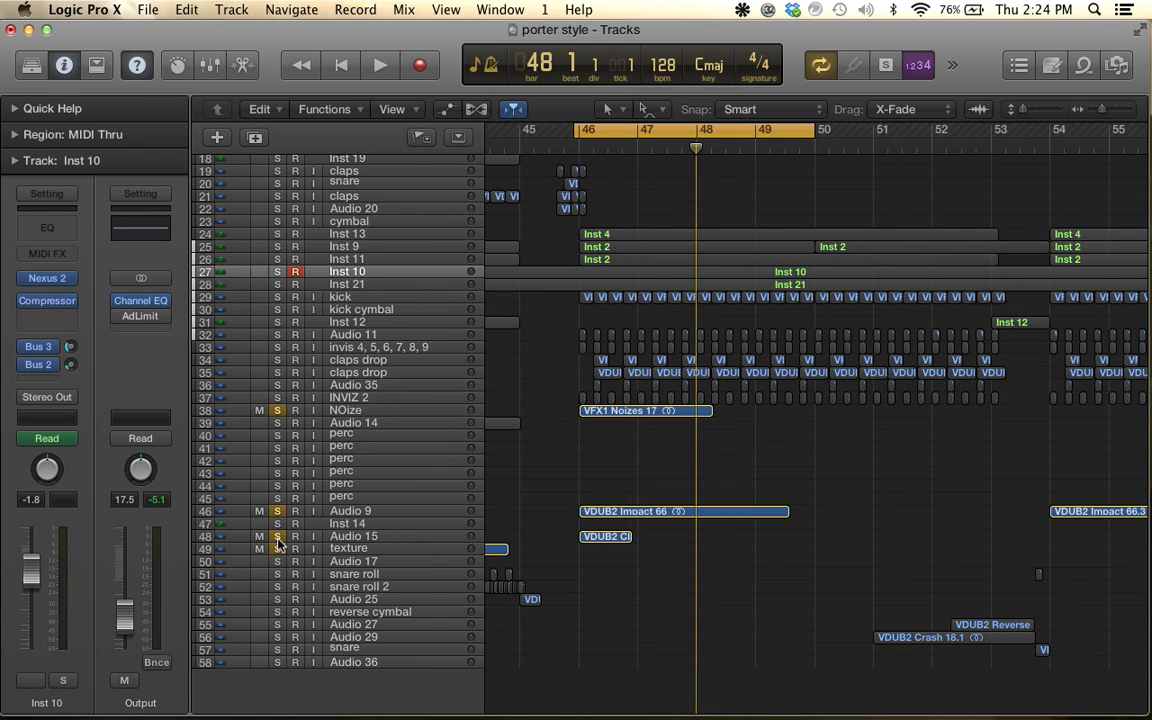
pyautogui.click(277, 549)
pyautogui.press('space')
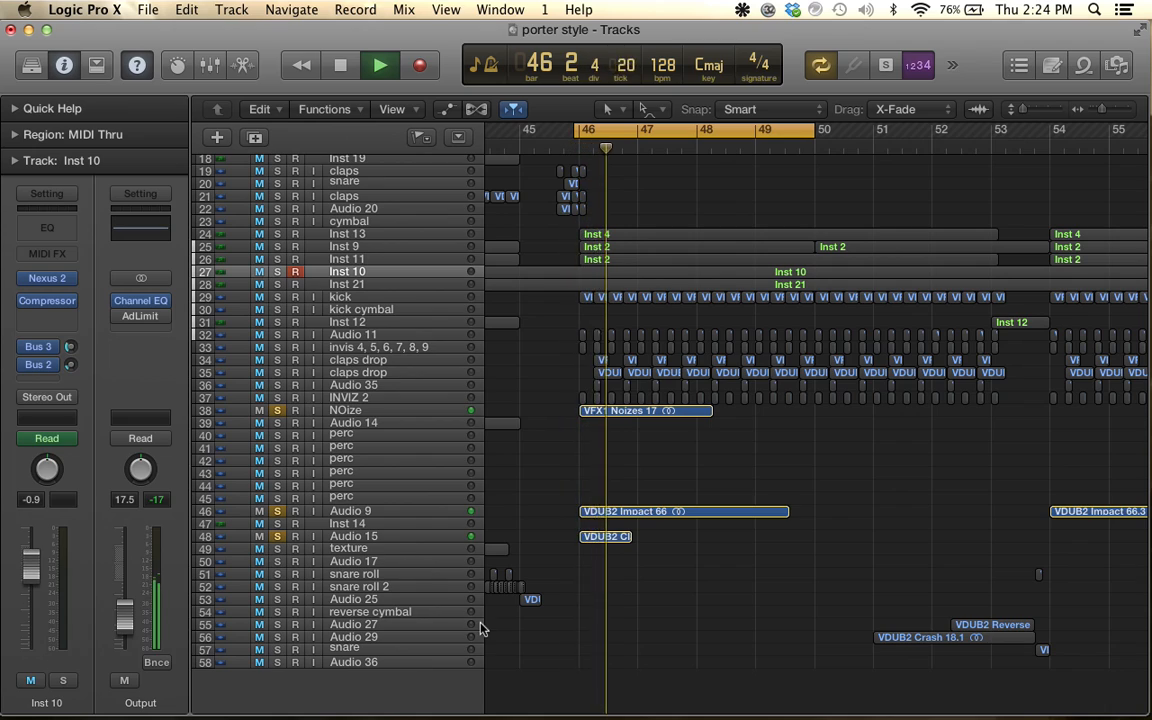
pyautogui.press('space')
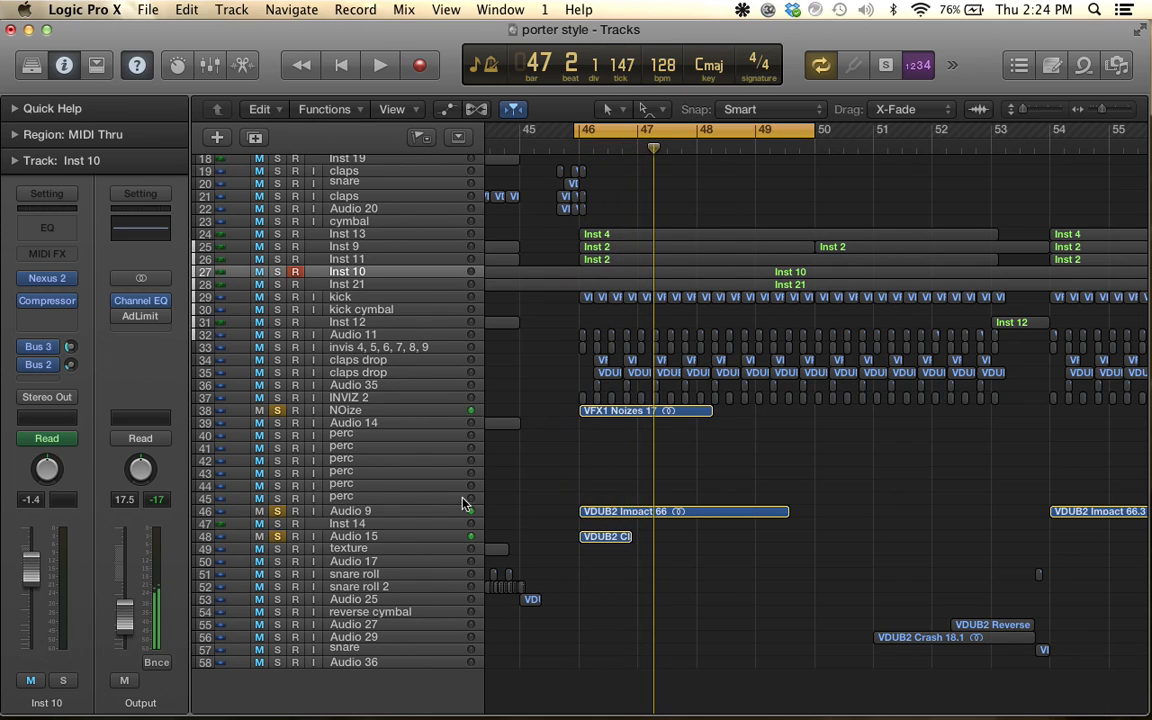
pyautogui.click(277, 511)
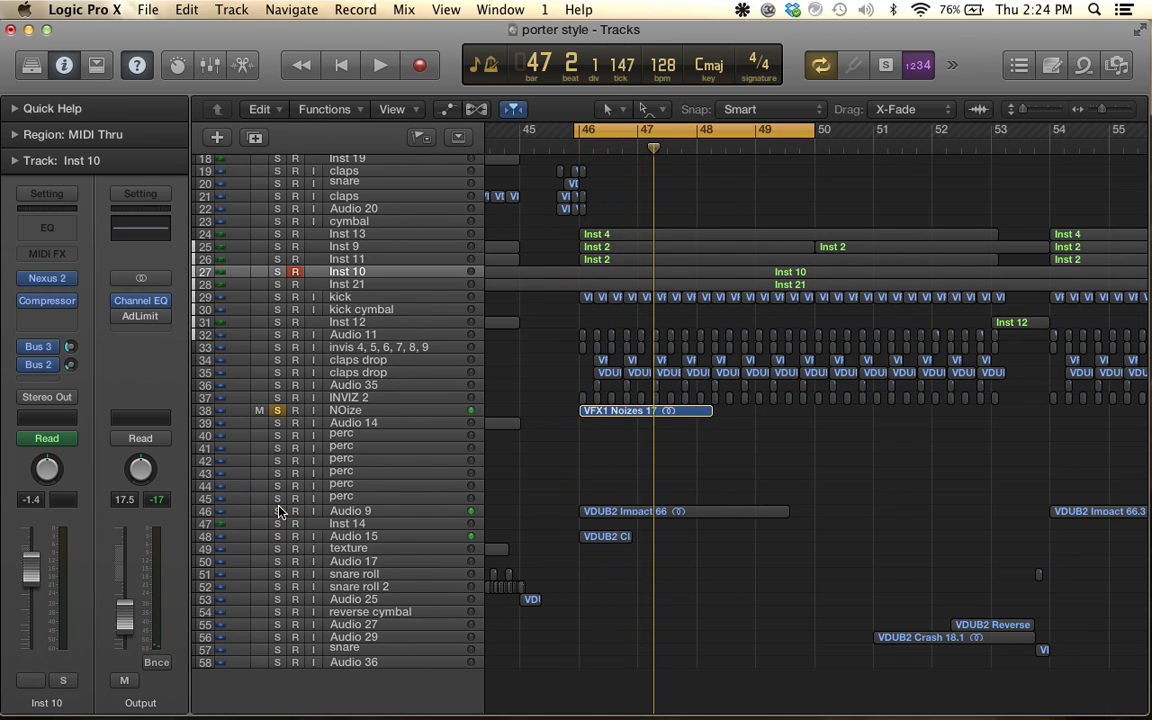
pyautogui.click(277, 410)
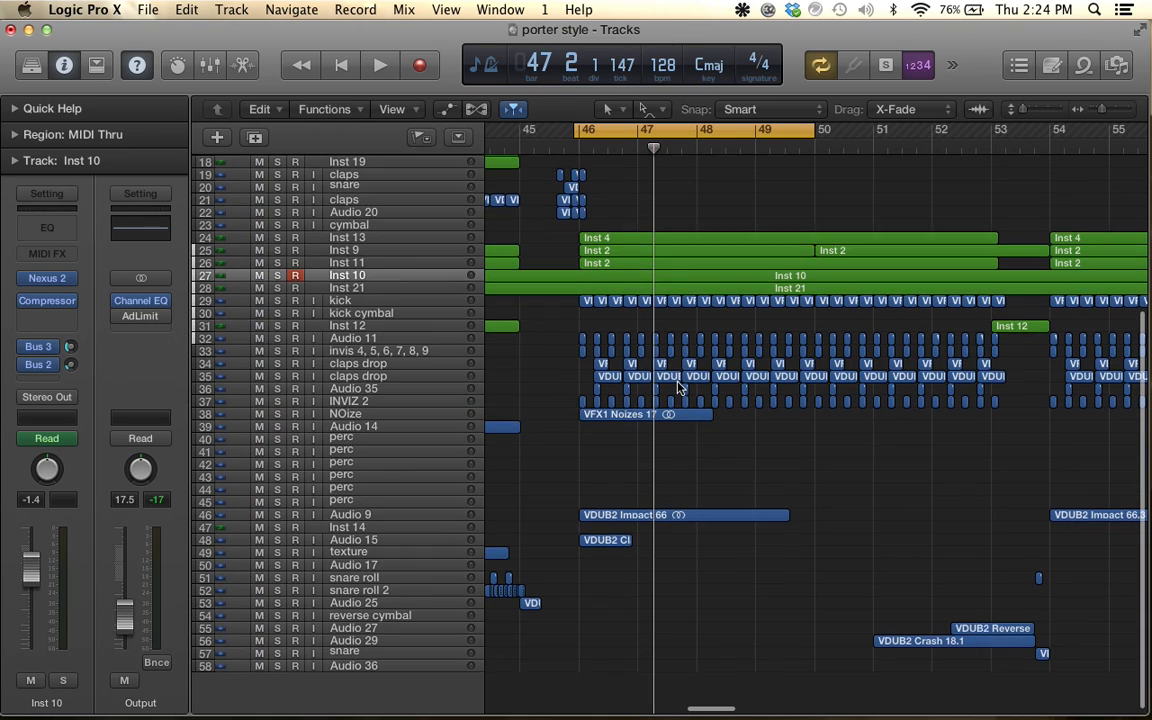
# Select the INVIZ 2 track to inspect its bus sends
pyautogui.scroll(1, 578, 410)
pyautogui.click(416, 429)
pyautogui.click(416, 417)
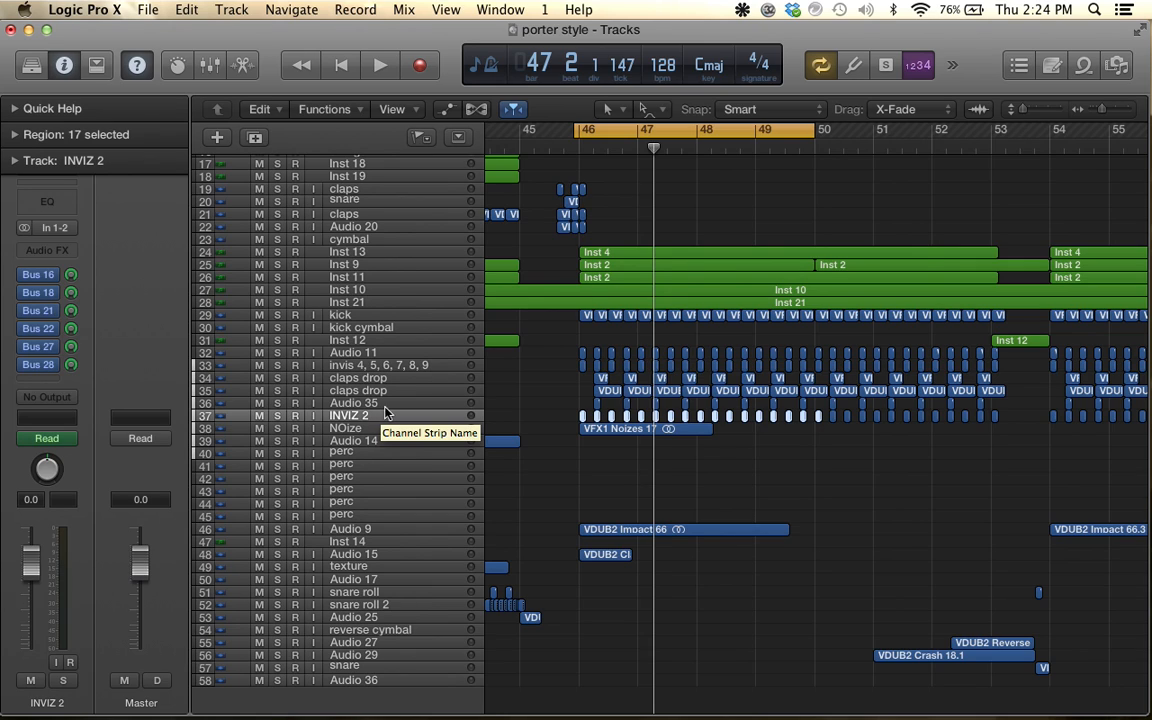
pyautogui.scroll(3, 533, 390)
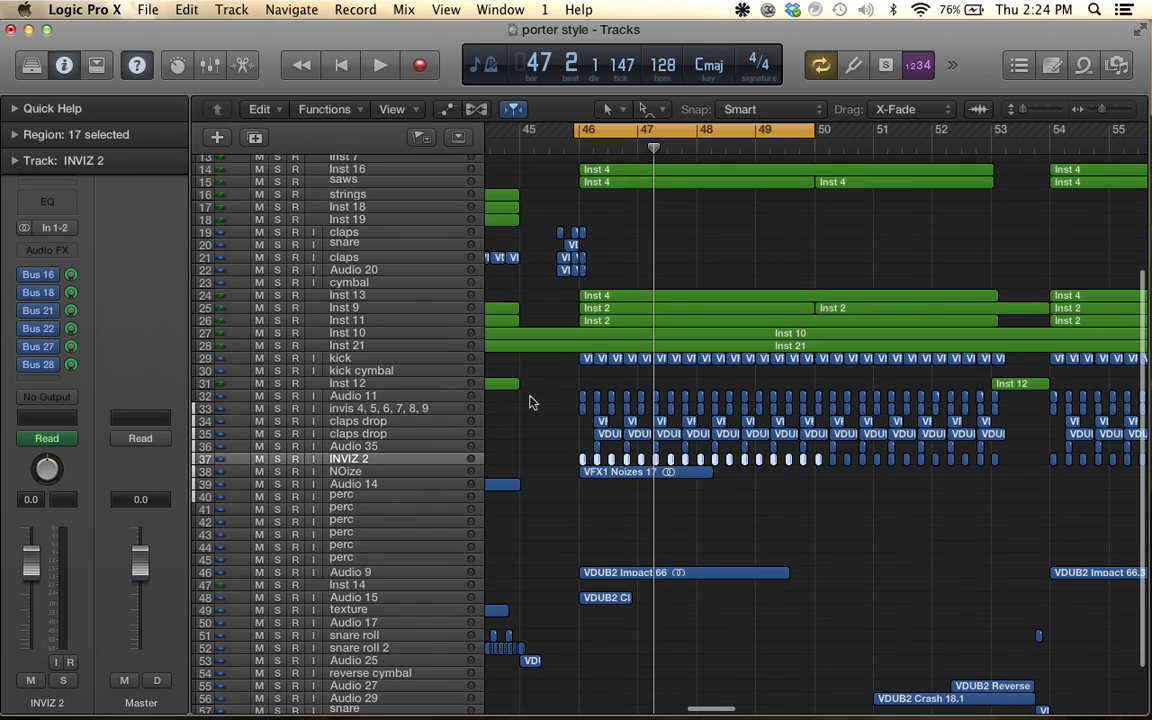
# Select the "invis 4, 5, 6, 7, 8, 9" track to show its bus sends, play it soloed from bar 46, and unsolo it
pyautogui.click(347, 411)
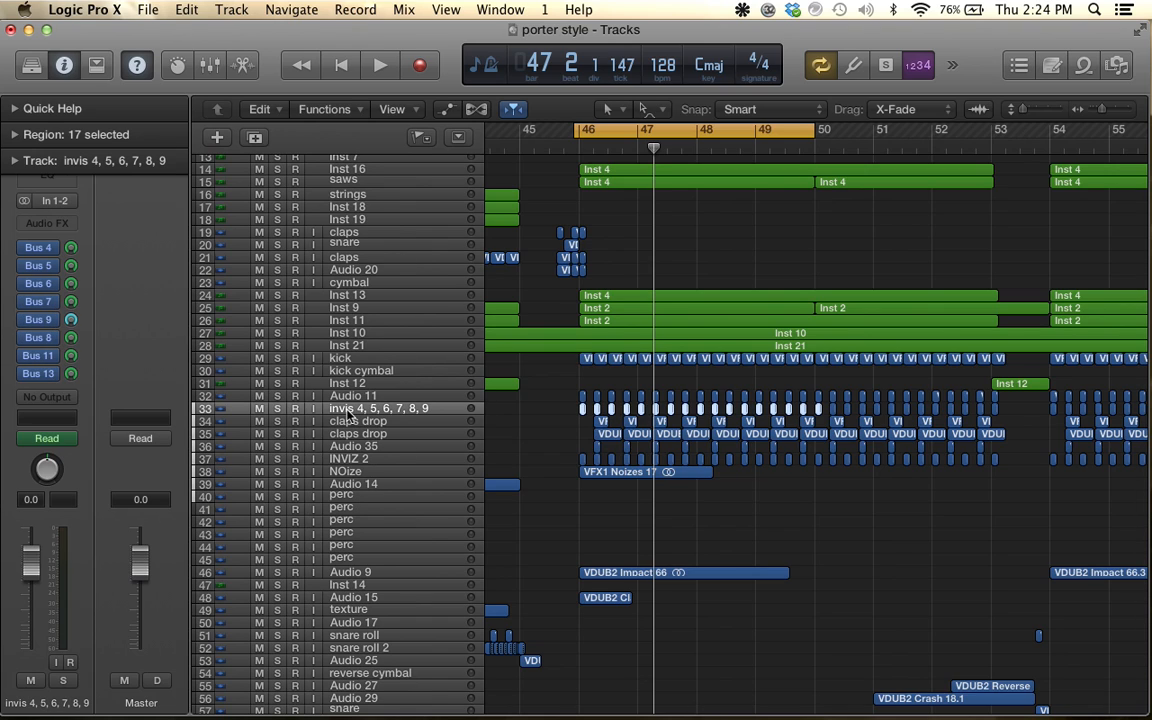
pyautogui.click(278, 410)
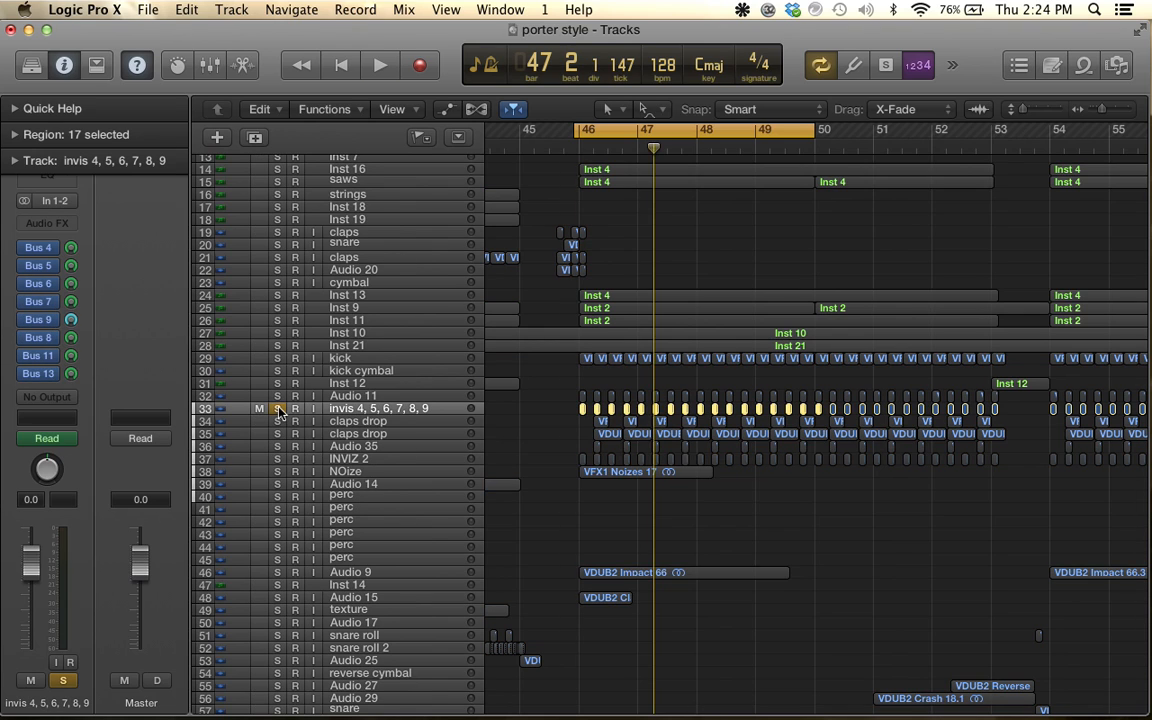
pyautogui.press('space')
pyautogui.click(278, 410)
pyautogui.press('space')
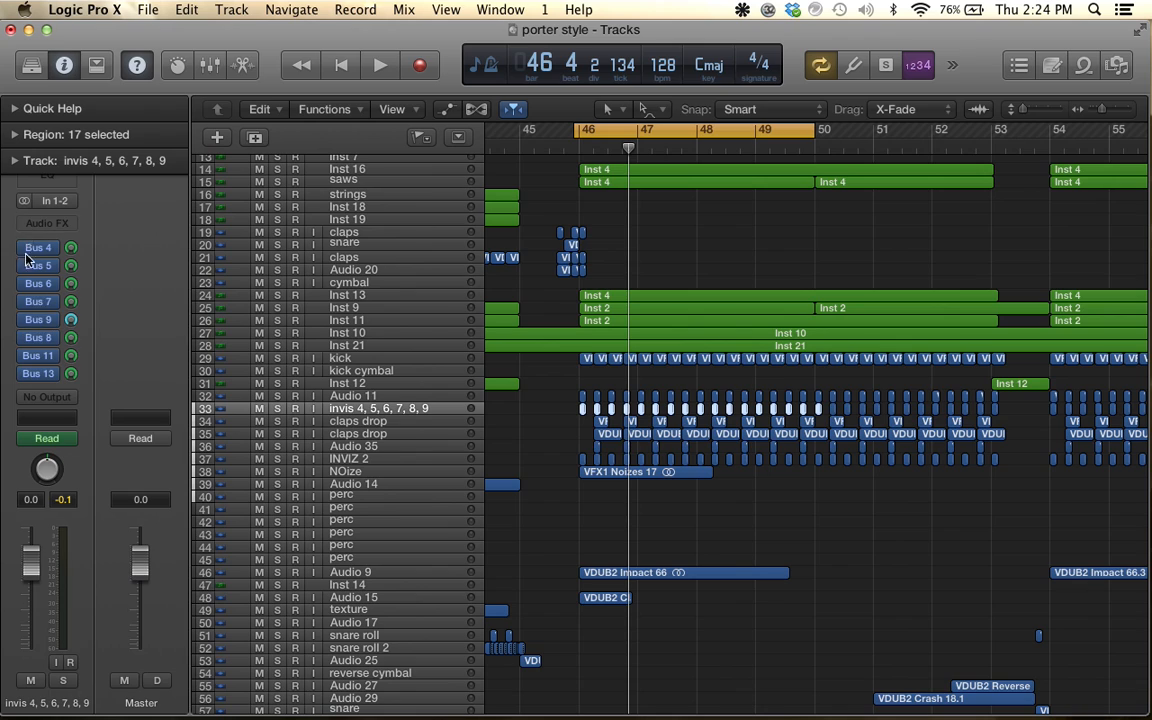
# Select the Audio 11 track and play it soloed from bar 46 to about bar 48
pyautogui.scroll(3, 327, 437)
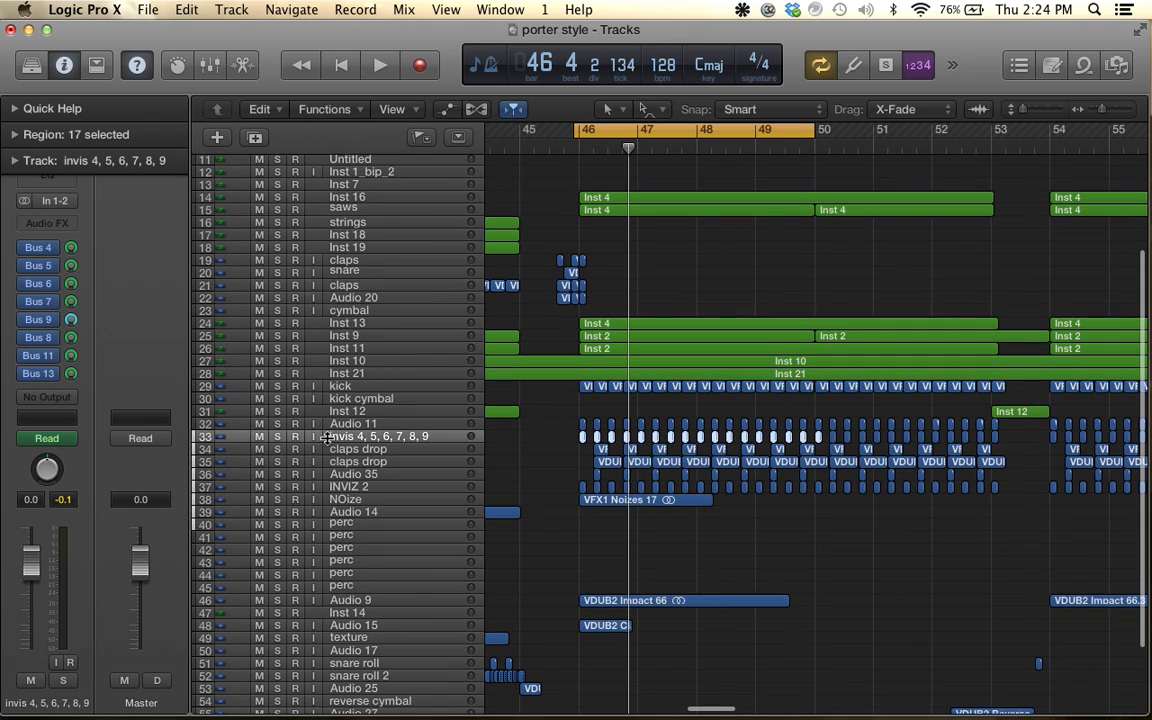
pyautogui.click(316, 437)
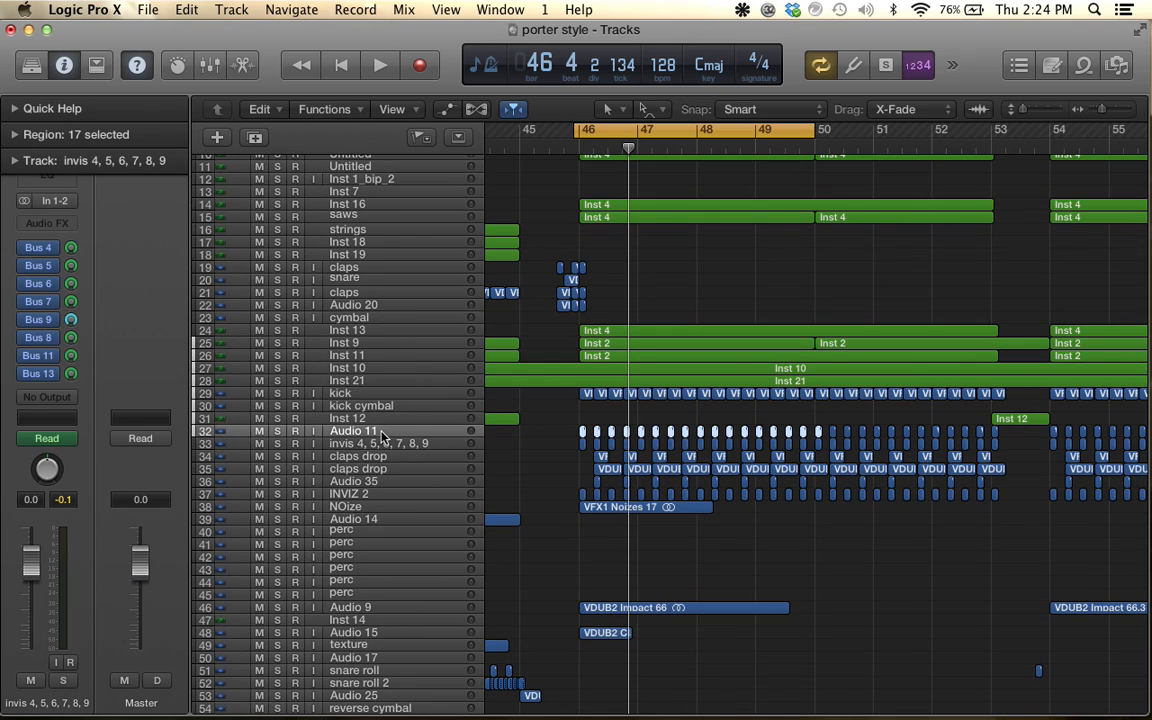
pyautogui.click(278, 431)
pyautogui.press('space')
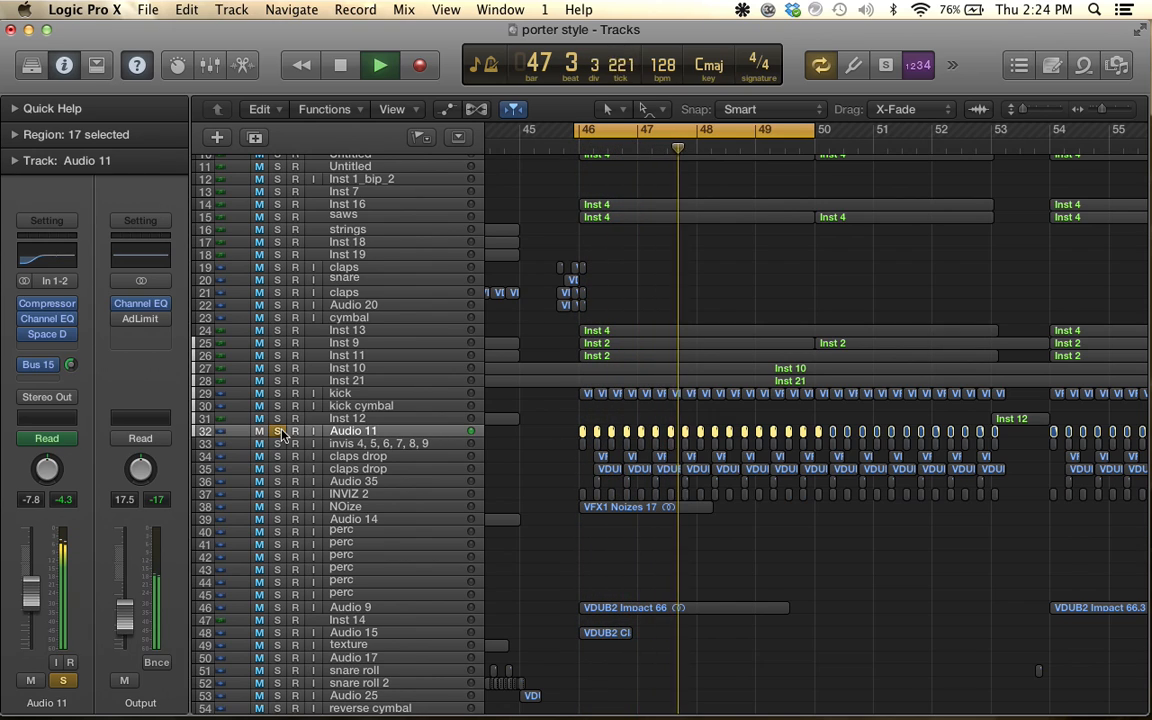
pyautogui.press('space')
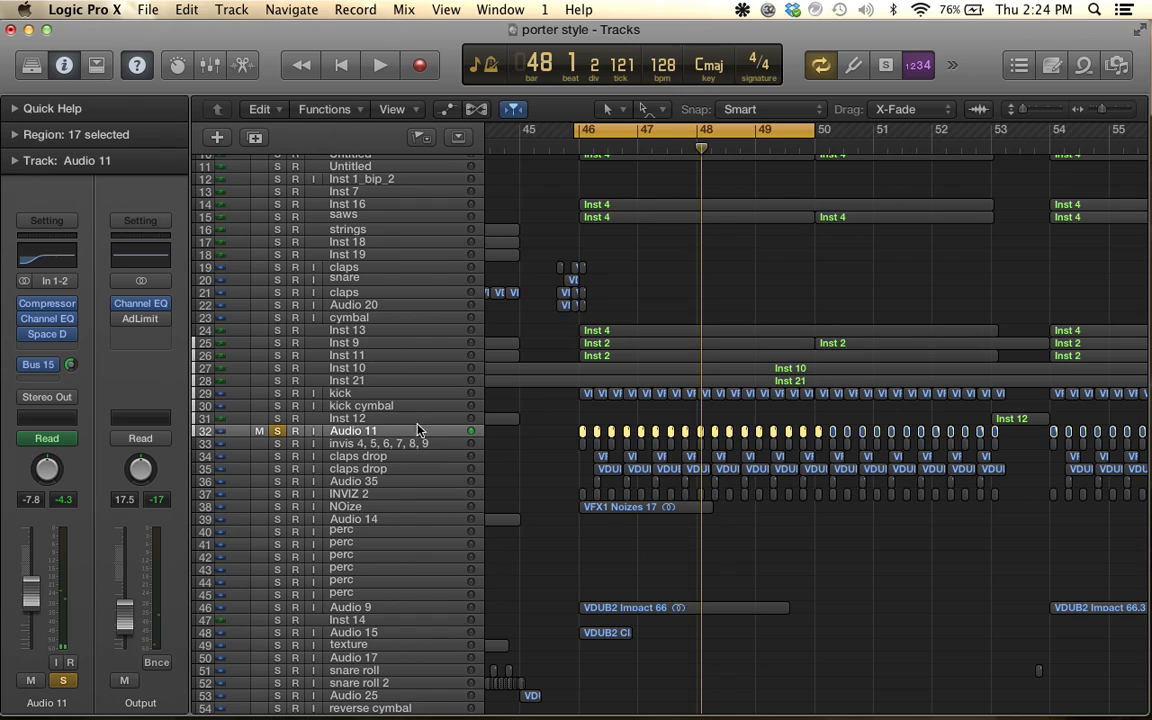
# Select the kick track, switch the solo from Audio 11 to it, and play it alone from bar 46
pyautogui.click(340, 395)
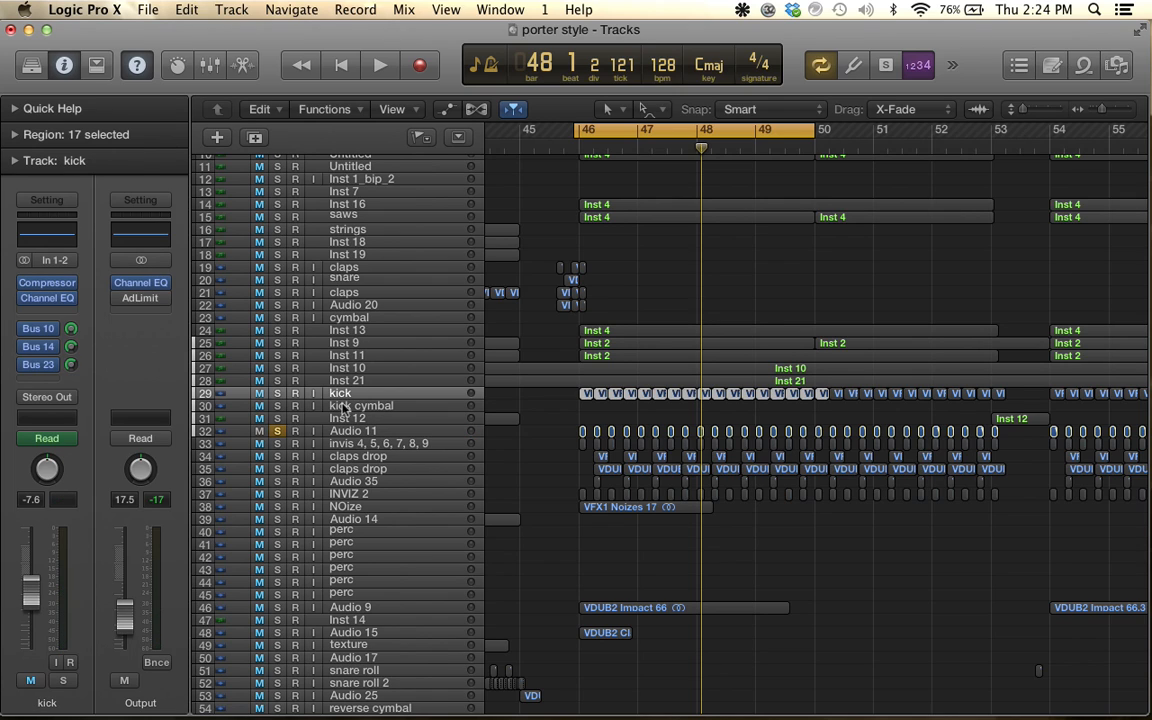
pyautogui.click(279, 432)
pyautogui.click(279, 395)
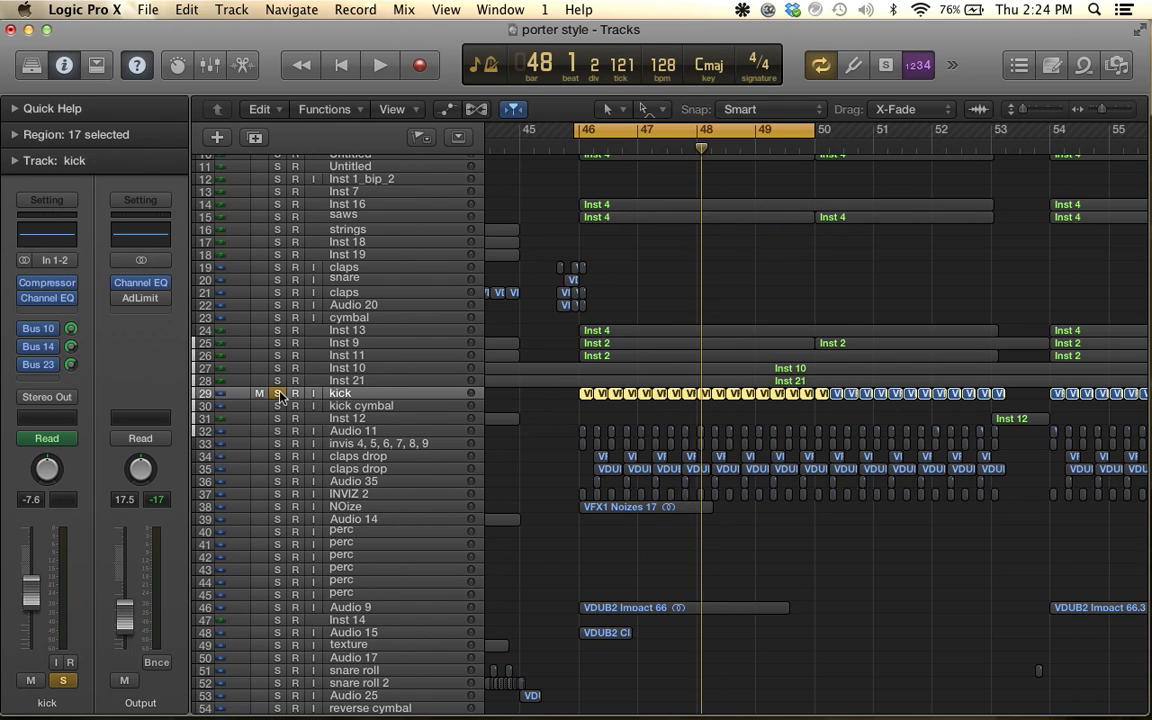
pyautogui.press('space')
pyautogui.press('space')
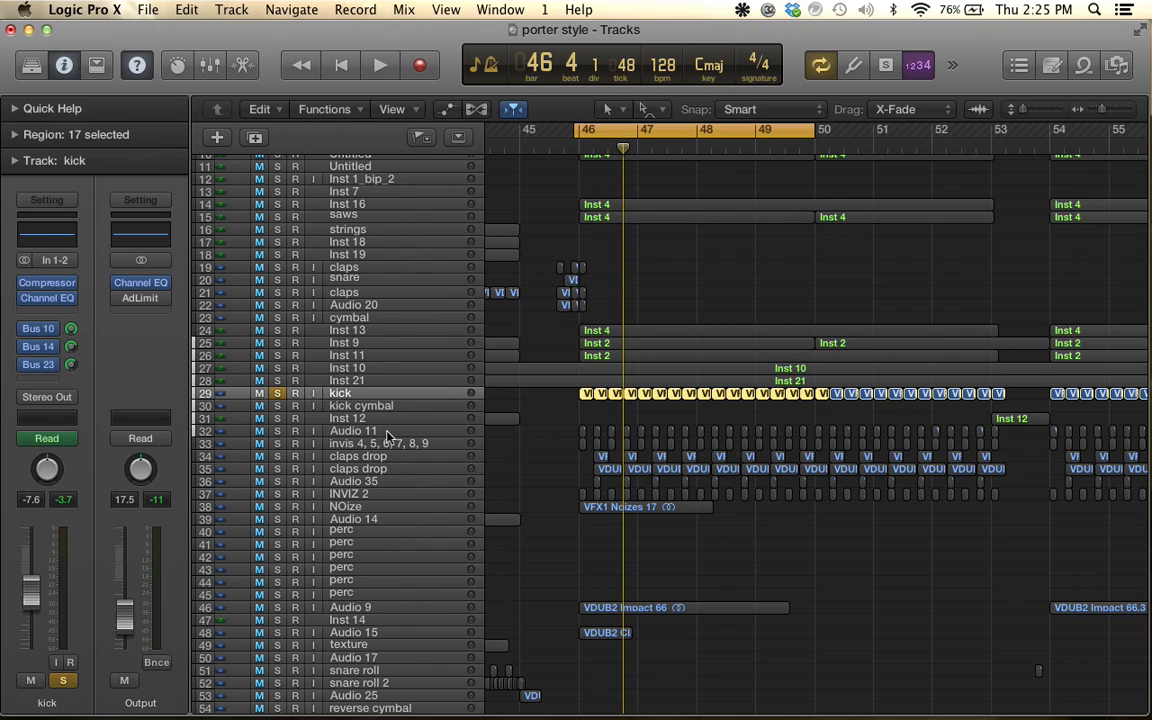
# Add Audio 11 to the soloed kick, play both together from bar 46, and unsolo them
pyautogui.click(277, 431)
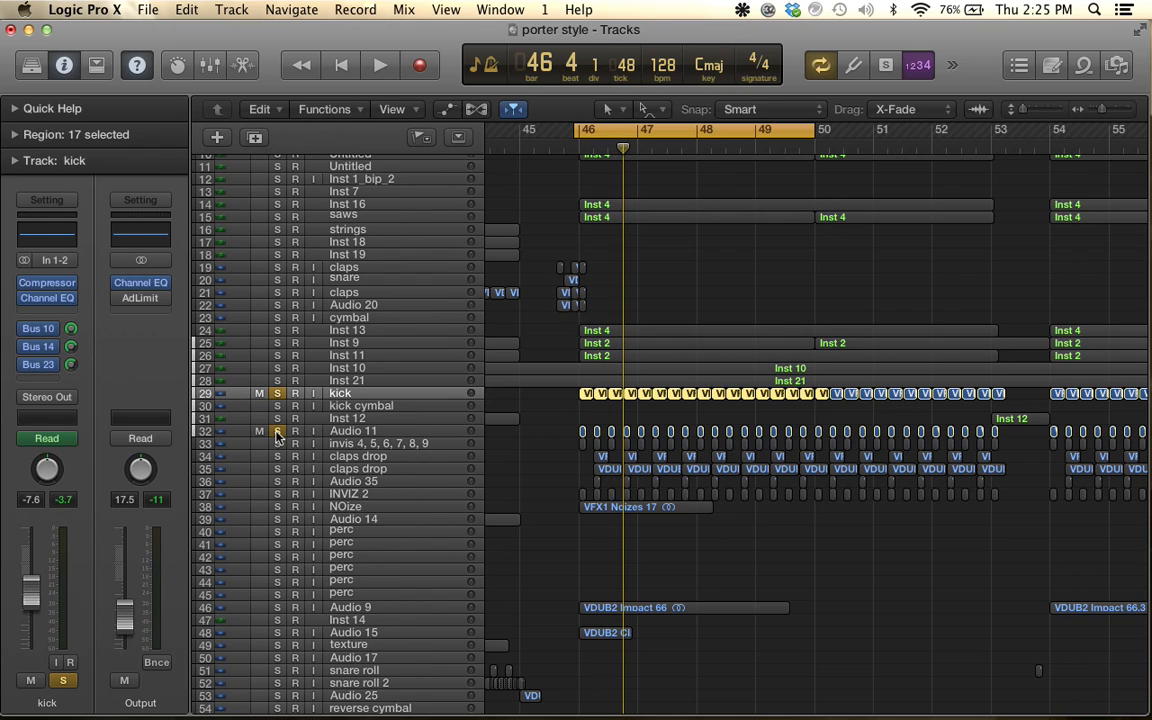
pyautogui.press('space')
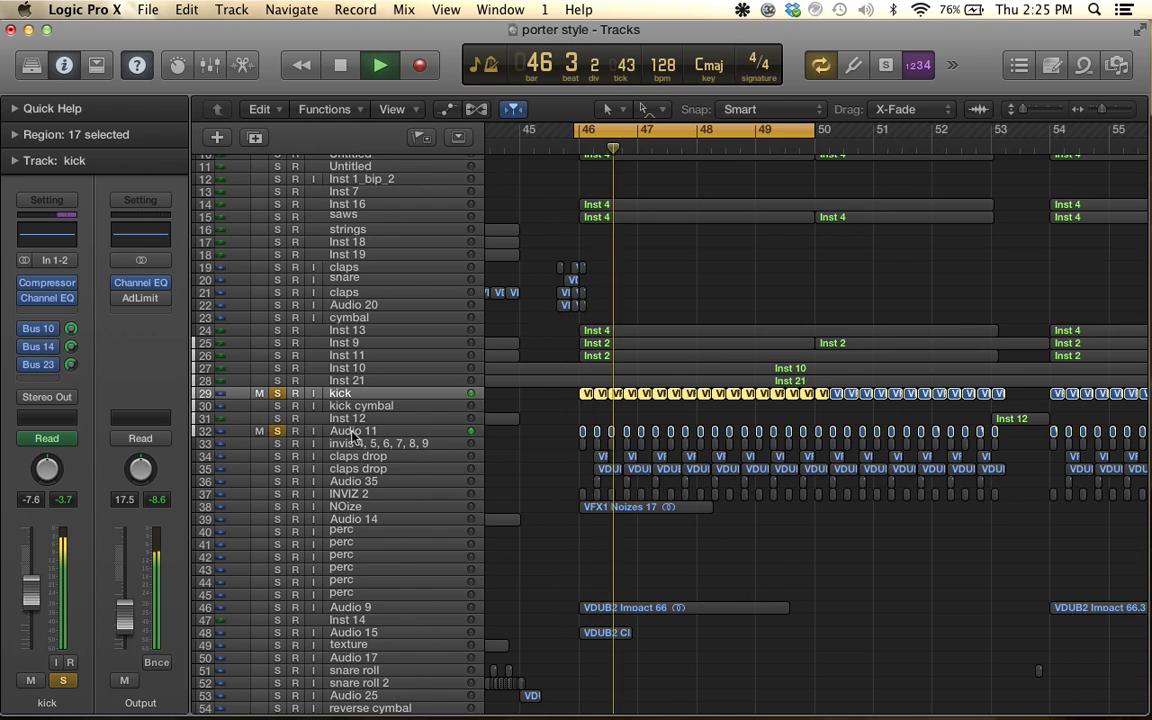
pyautogui.press('space')
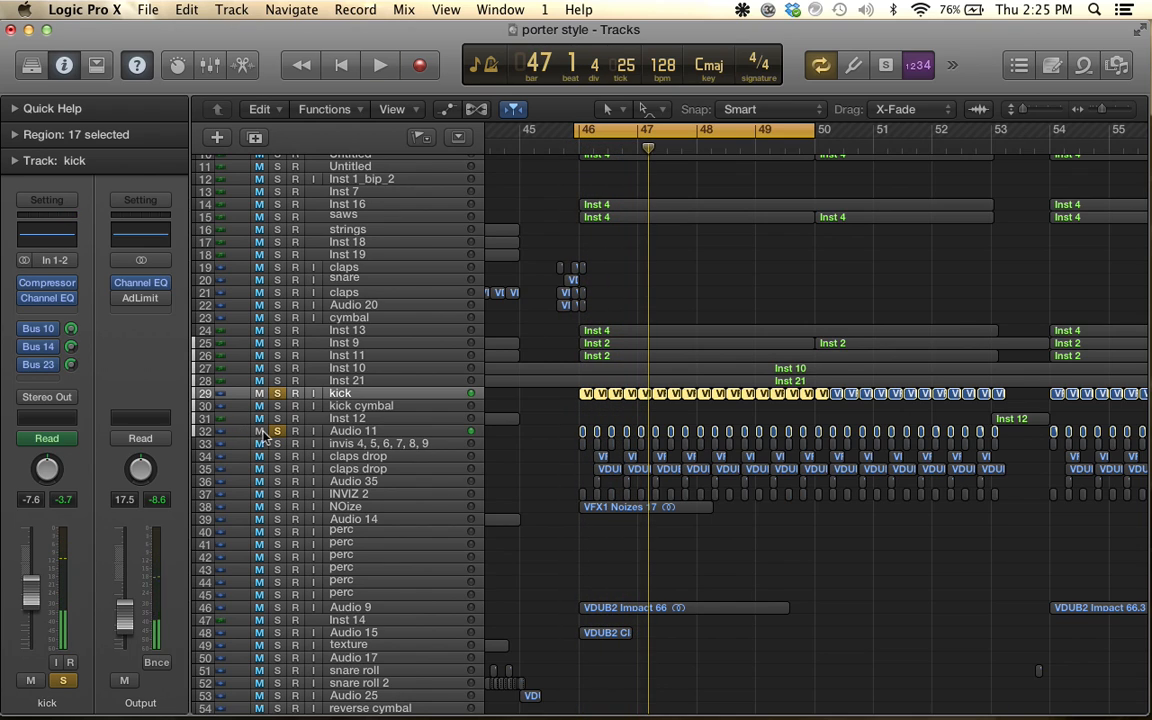
pyautogui.click(278, 431)
pyautogui.click(277, 393)
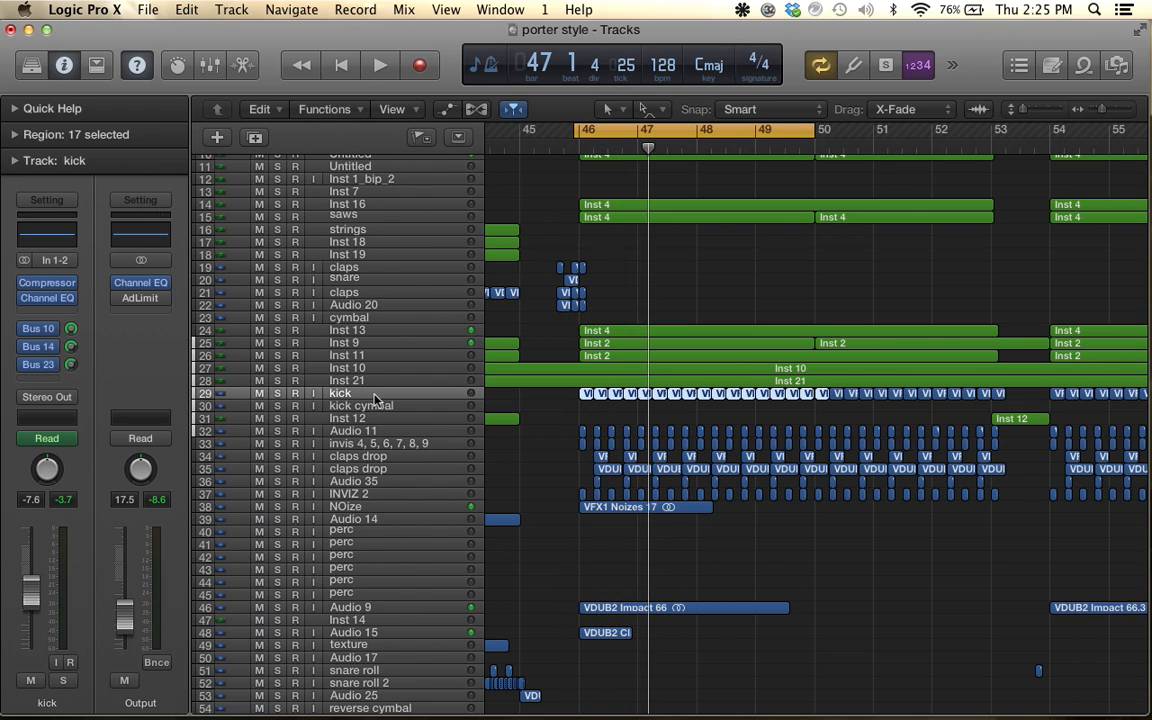
# Solo both claps drop tracks, Audio 35 and the kick, and play them together from bar 46
pyautogui.click(398, 457)
pyautogui.moveTo(277, 457); pyautogui.dragTo(277, 469)
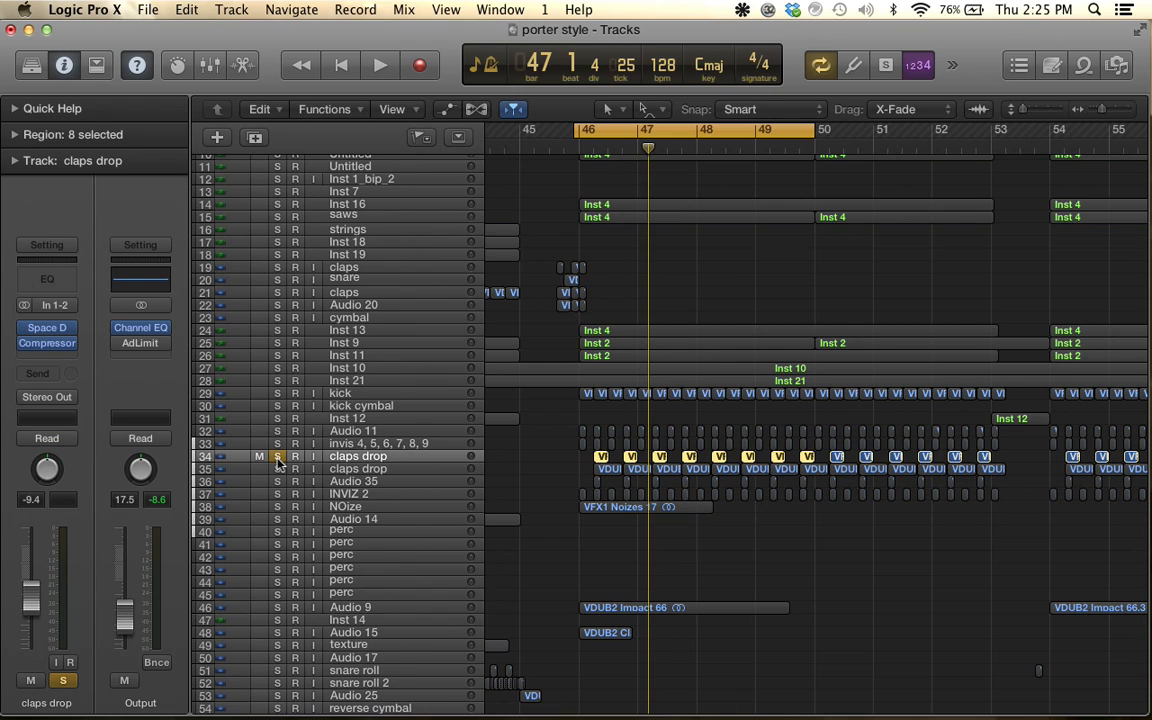
pyautogui.click(277, 481)
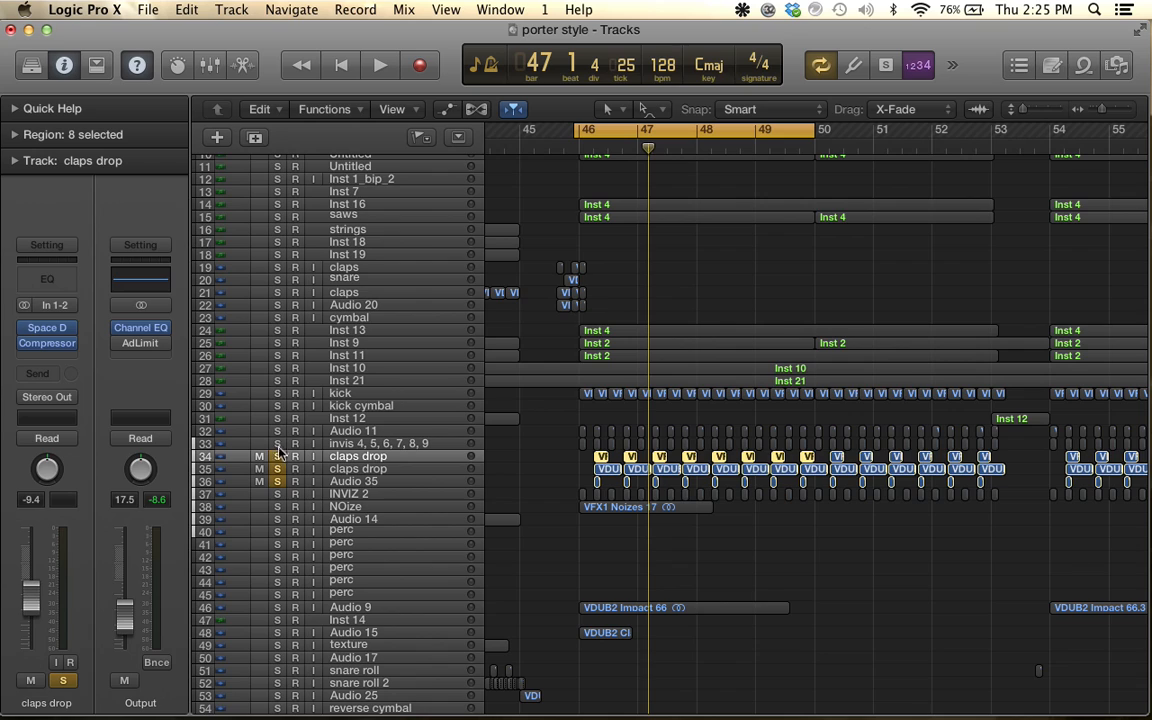
pyautogui.click(277, 393)
pyautogui.press('space')
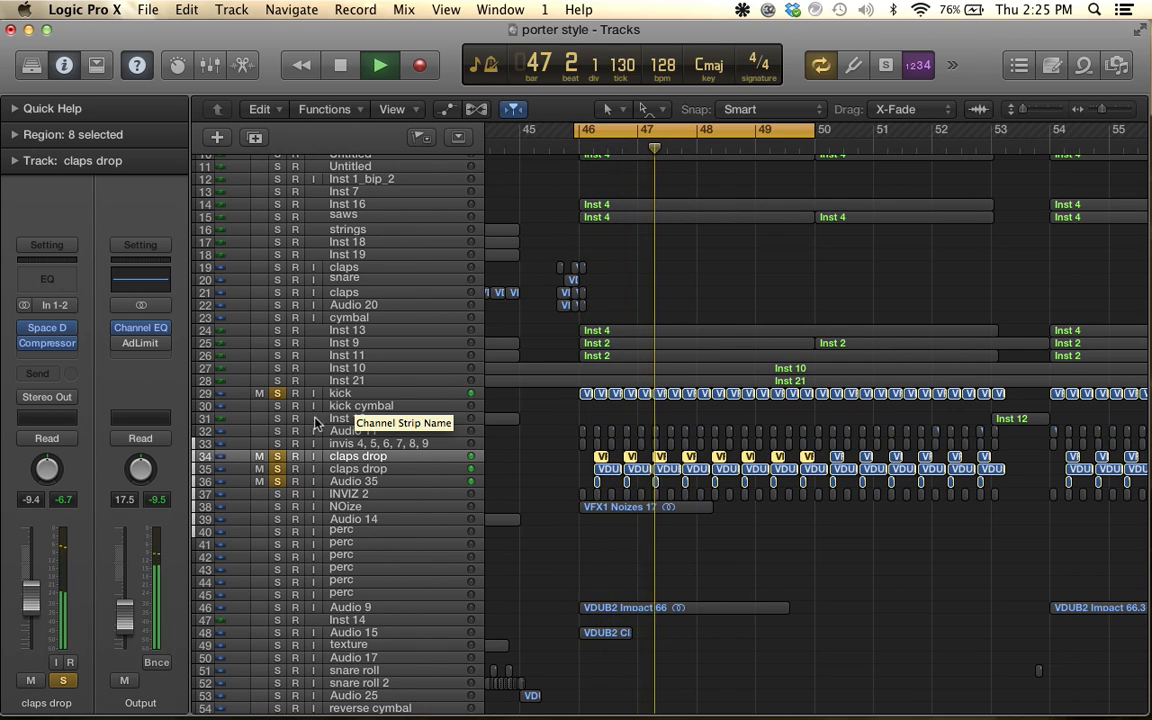
pyautogui.press('space')
# Unsolo the kick, the second claps drop track and Audio 35, and play only the first claps drop track
pyautogui.click(277, 393)
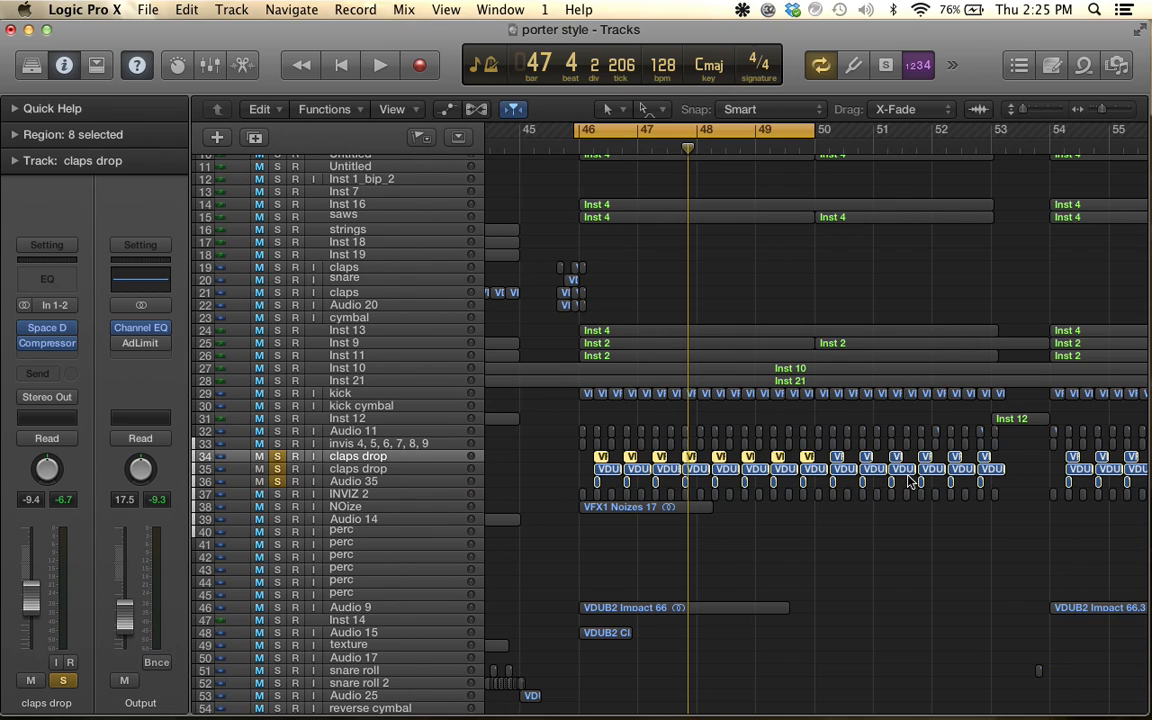
pyautogui.click(278, 469)
pyautogui.click(281, 481)
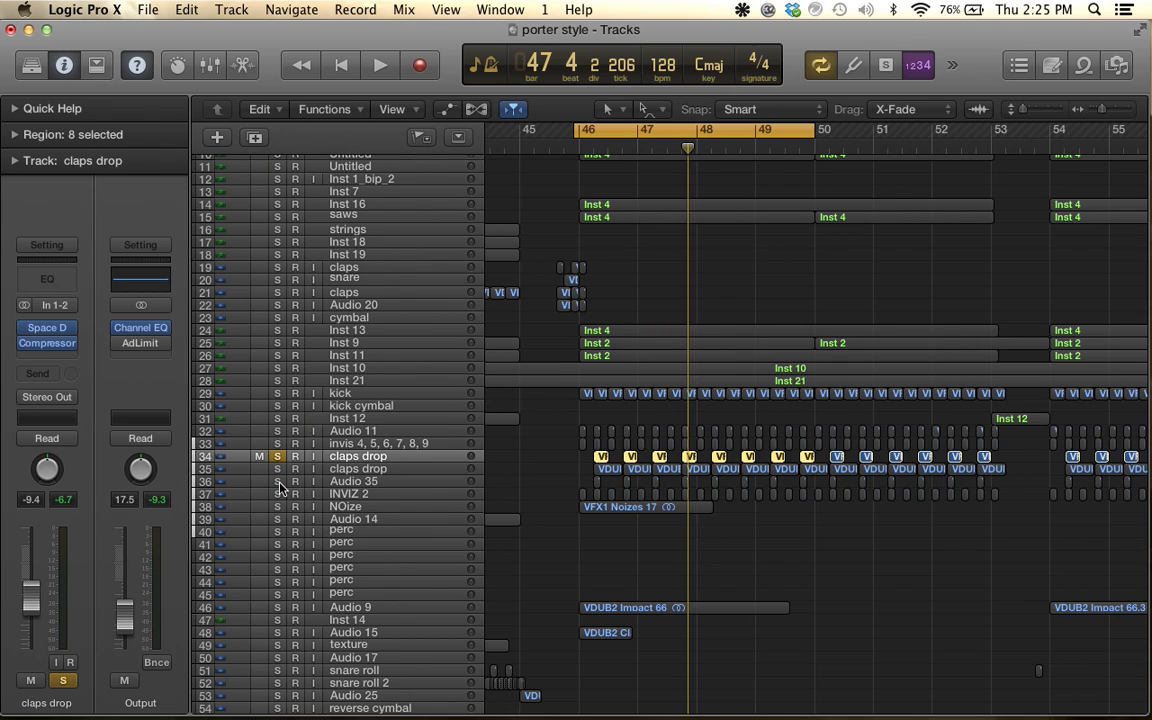
pyautogui.press('space')
pyautogui.press('space')
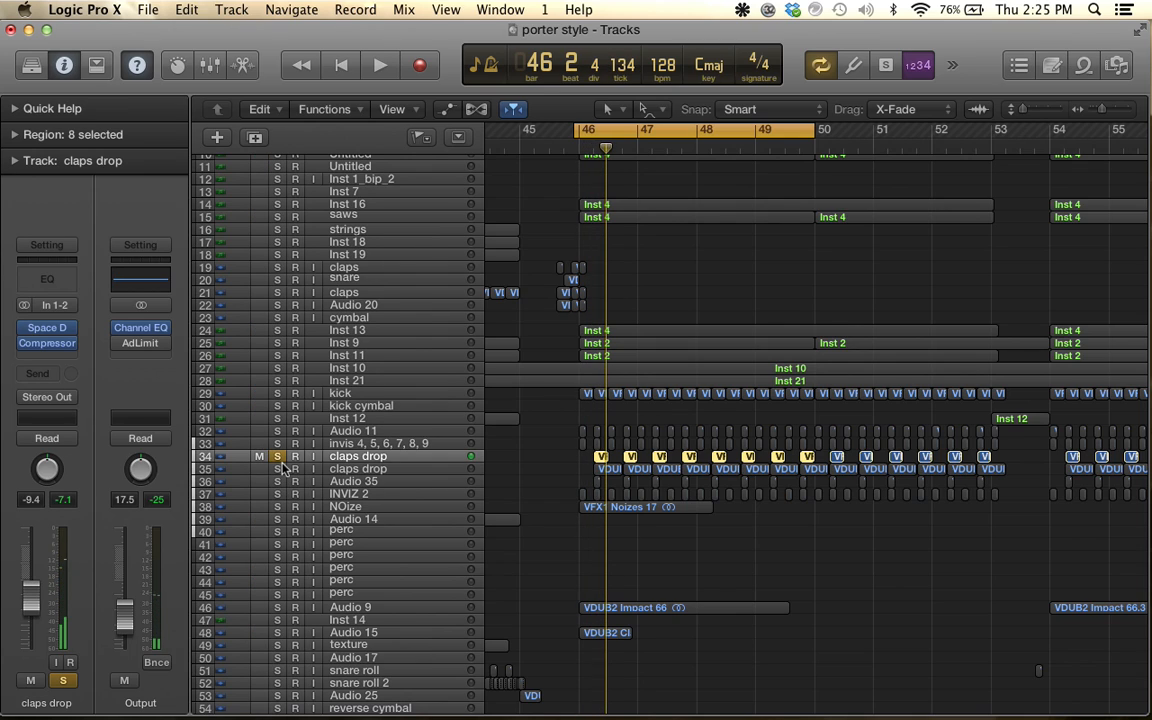
# Switch the solo to the second claps drop track, play it from bar 46, and unsolo it
pyautogui.press('s')
pyautogui.click(278, 469)
pyautogui.press('space')
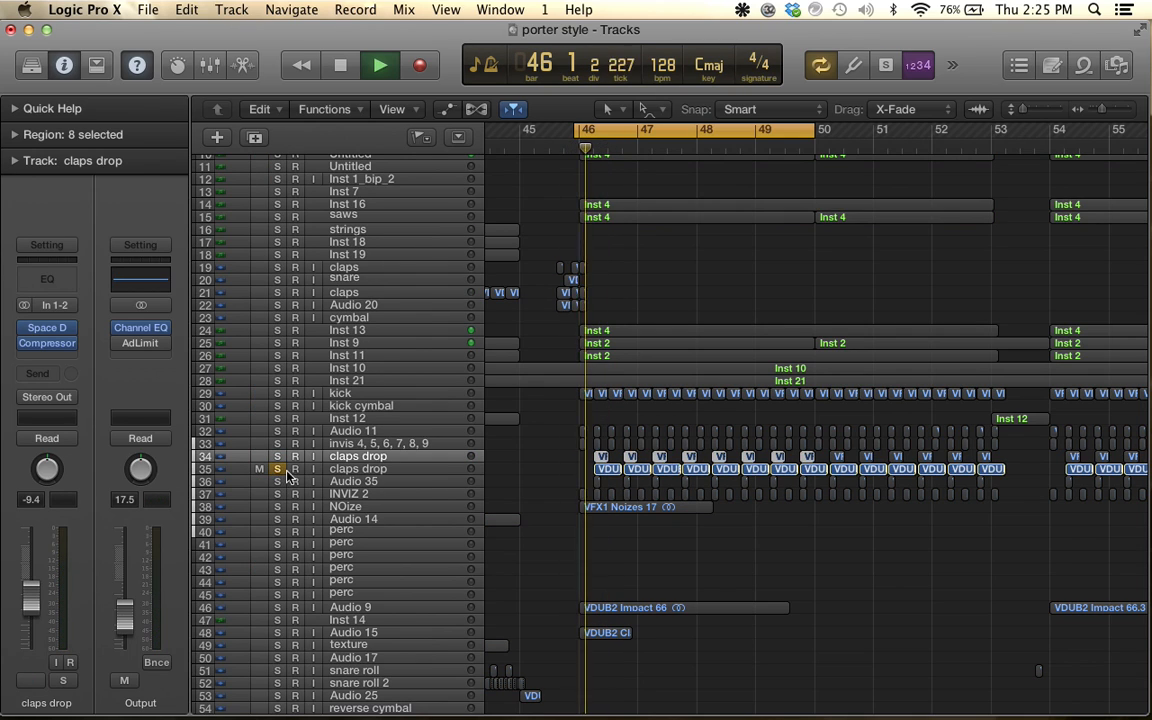
pyautogui.press('space')
pyautogui.click(280, 470)
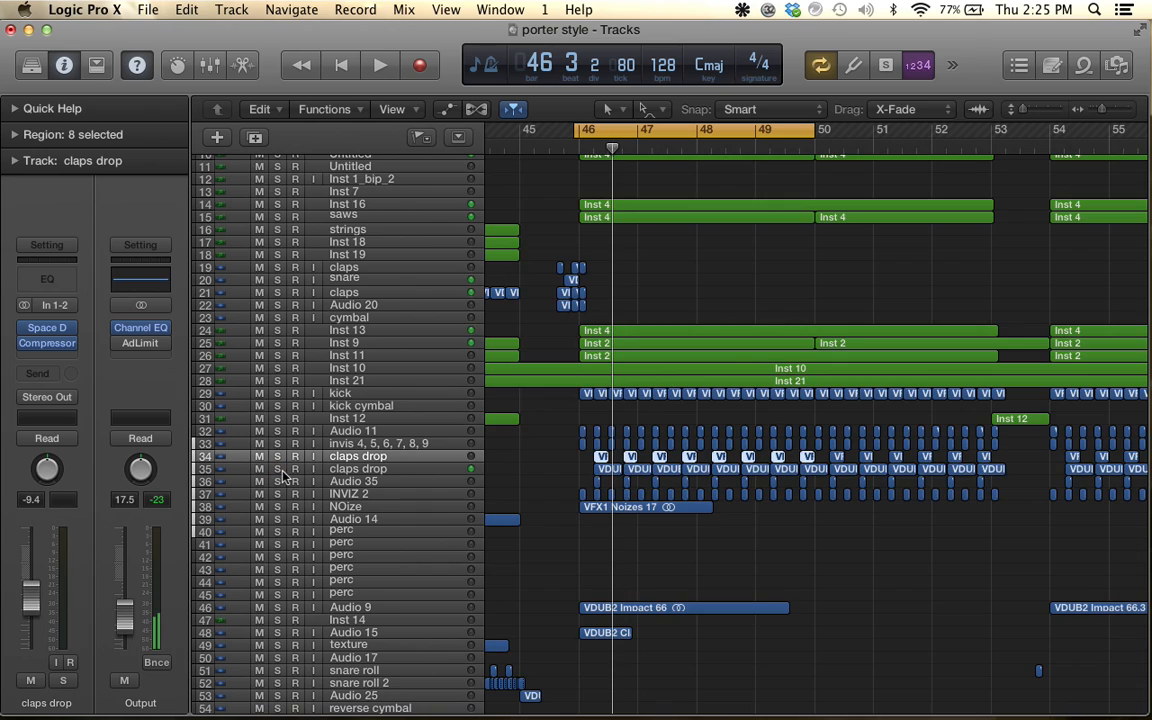
# Solo Audio 35, play it from bar 46, and unsolo it
pyautogui.click(278, 482)
pyautogui.press('space')
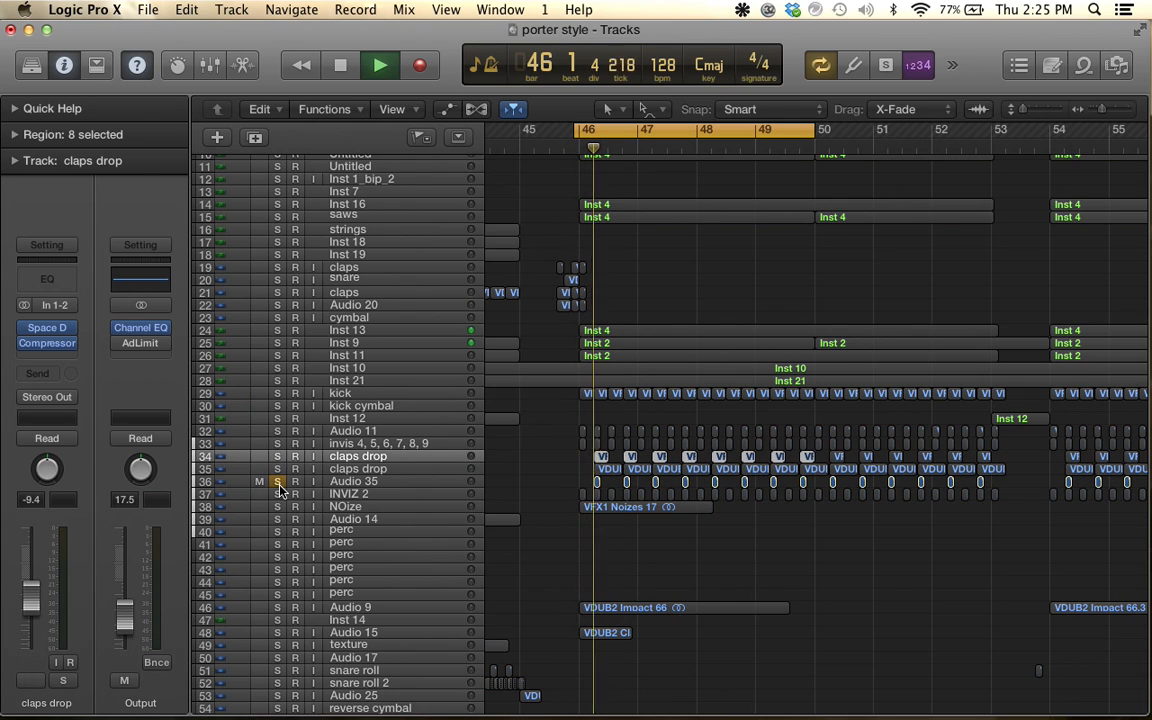
pyautogui.press('space')
pyautogui.click(278, 482)
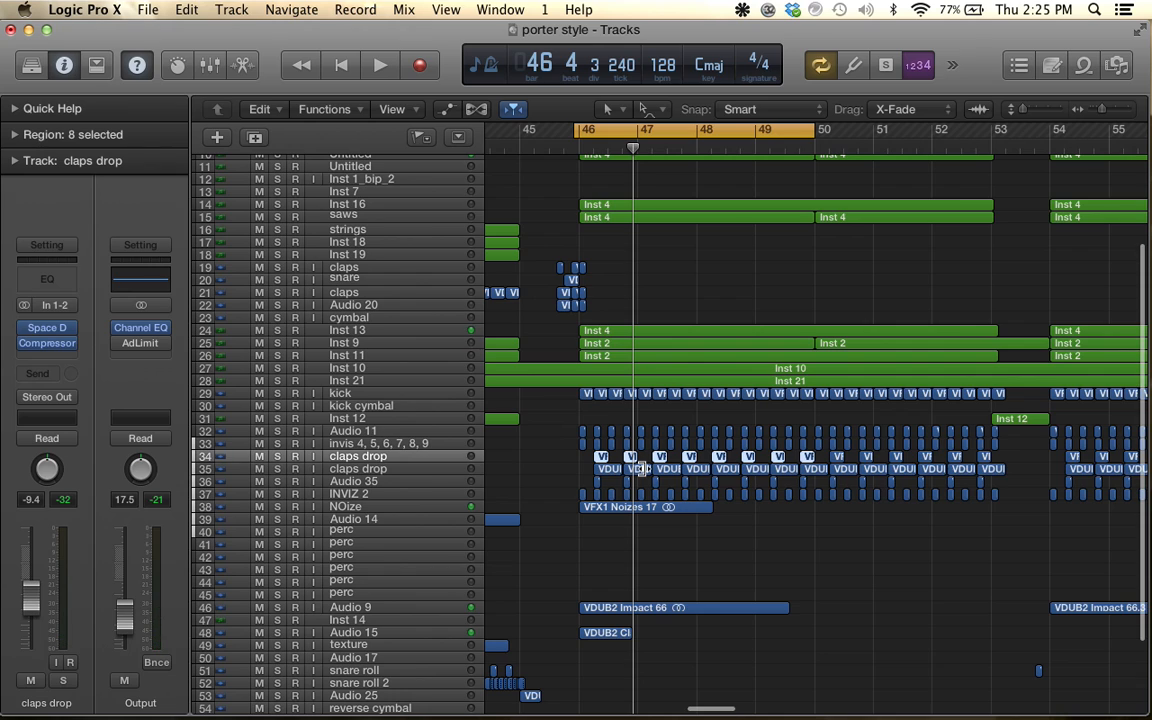
# Solo only Inst 11, leaving Inst 10 unsoloed, and play it through the bar 46 drop
pyautogui.scroll(2, 641, 468)
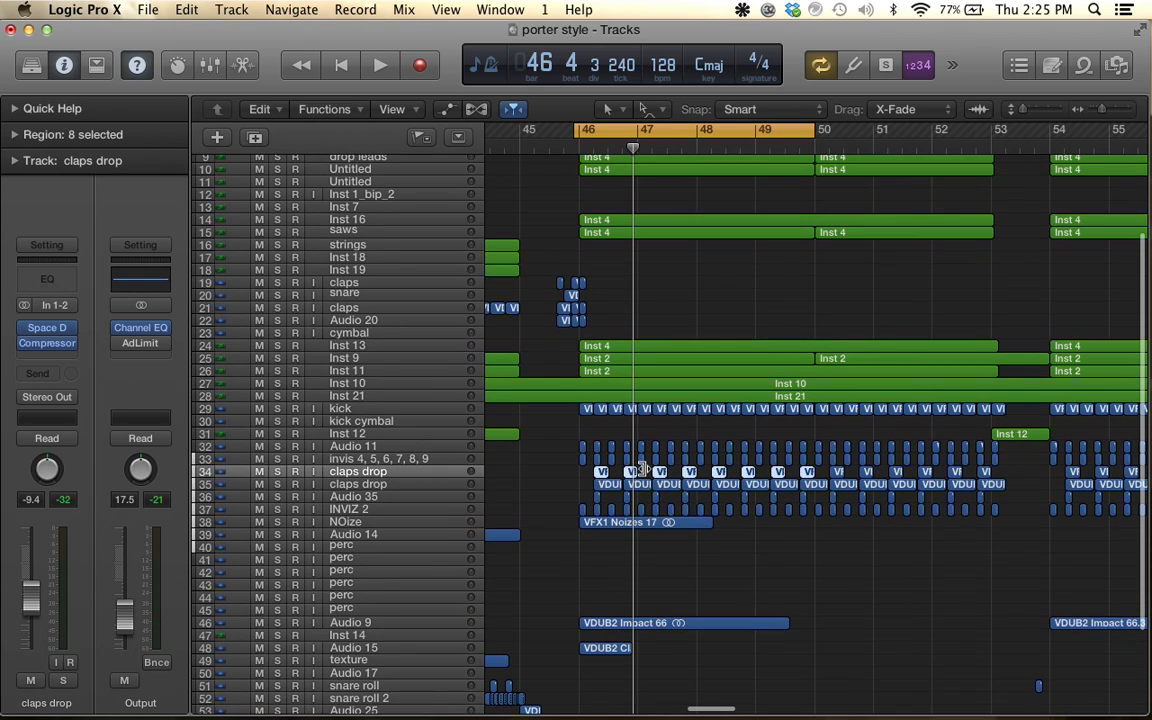
pyautogui.scroll(-5, 643, 468)
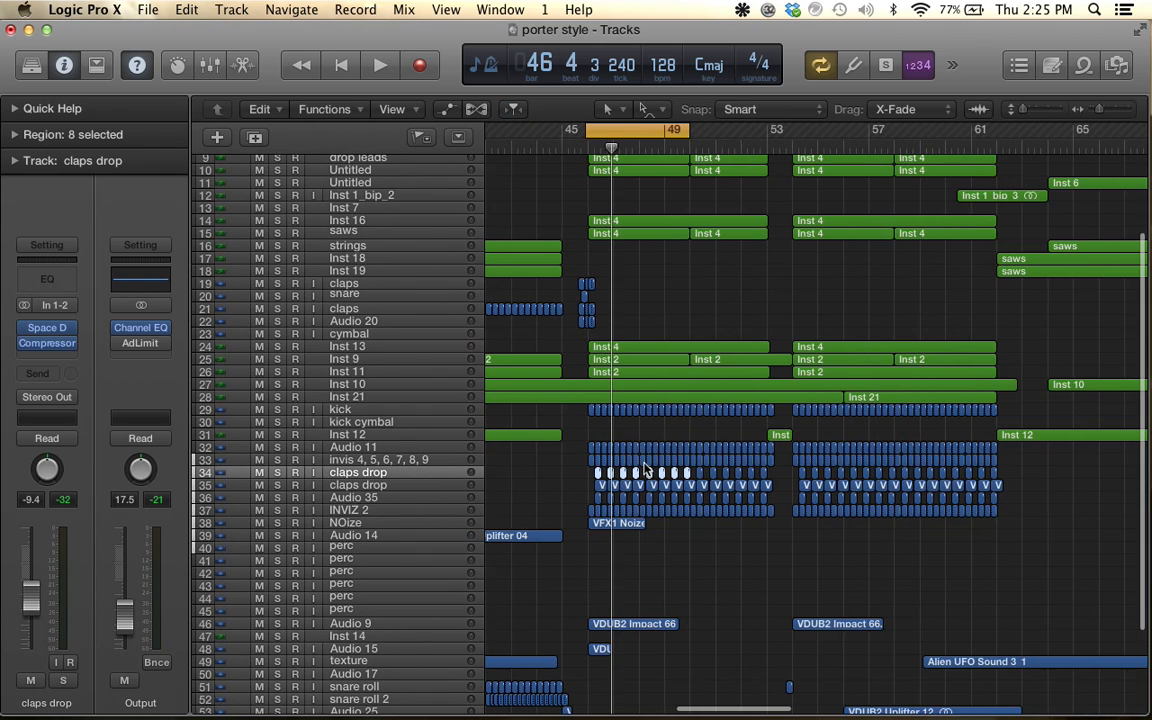
pyautogui.scroll(1, 645, 470)
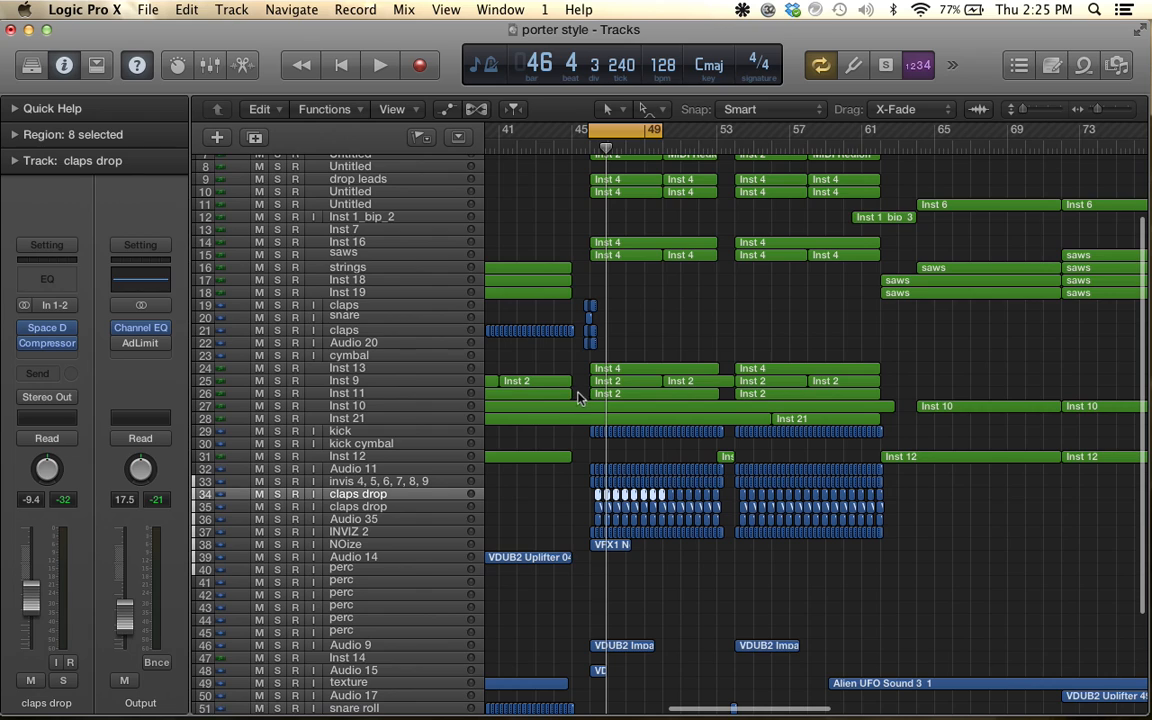
pyautogui.click(277, 405)
pyautogui.click(277, 393)
pyautogui.click(277, 405)
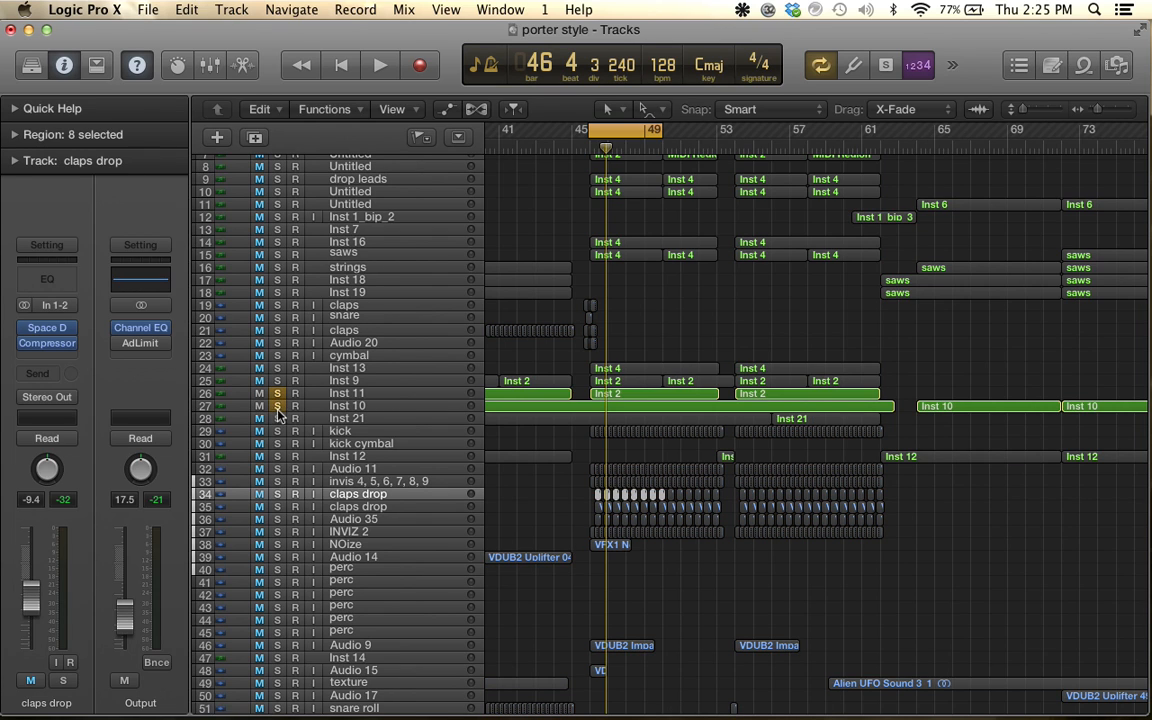
pyautogui.scroll(2, 648, 388)
pyautogui.scroll(2, 648, 388)
pyautogui.press('space')
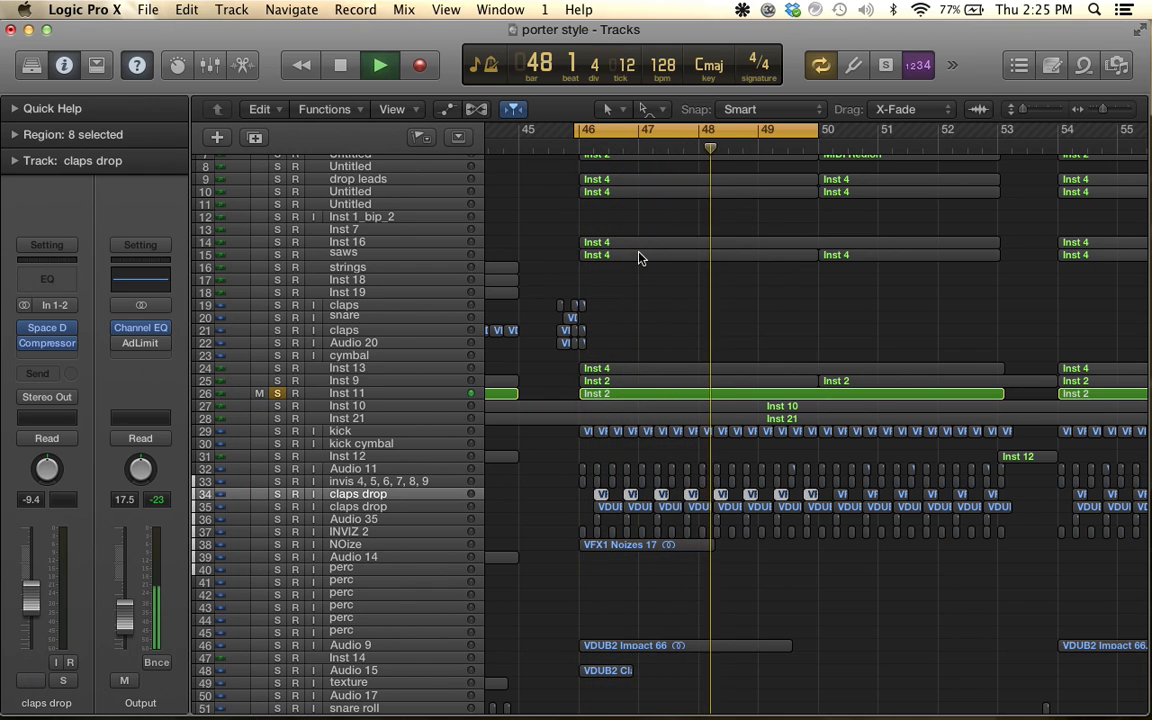
pyautogui.press('space')
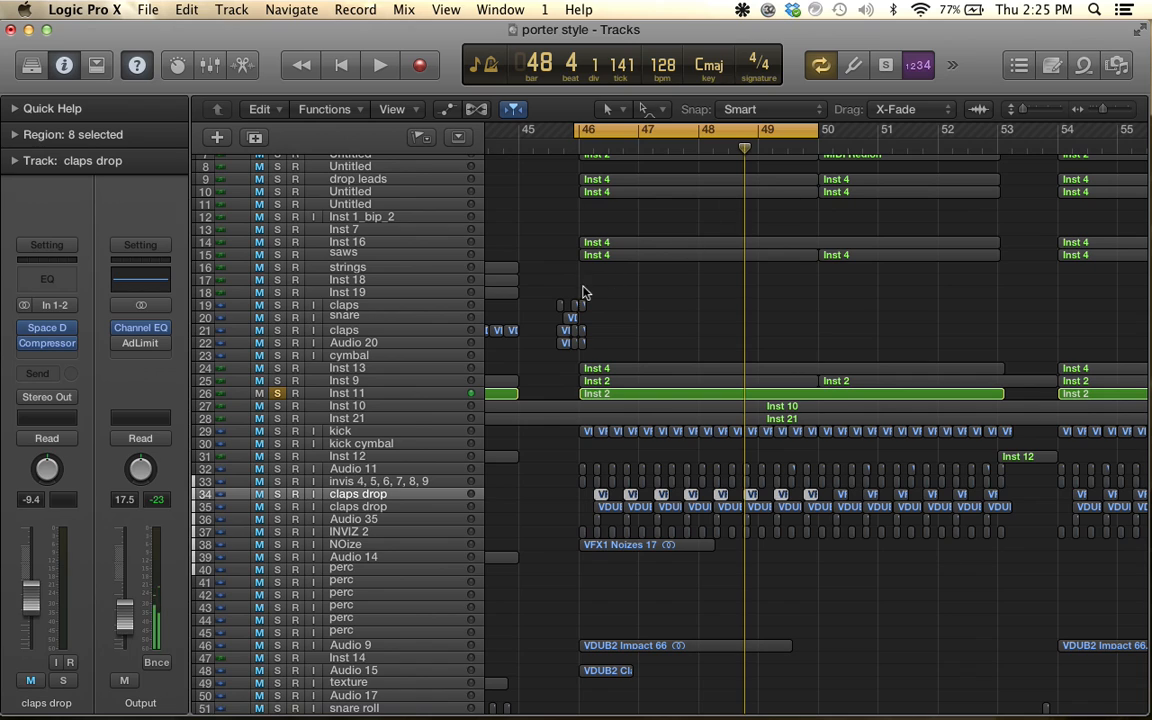
# Switch the solo from Inst 11 to Inst 9 and play it through the bar 46 drop
pyautogui.scroll(1, 581, 300)
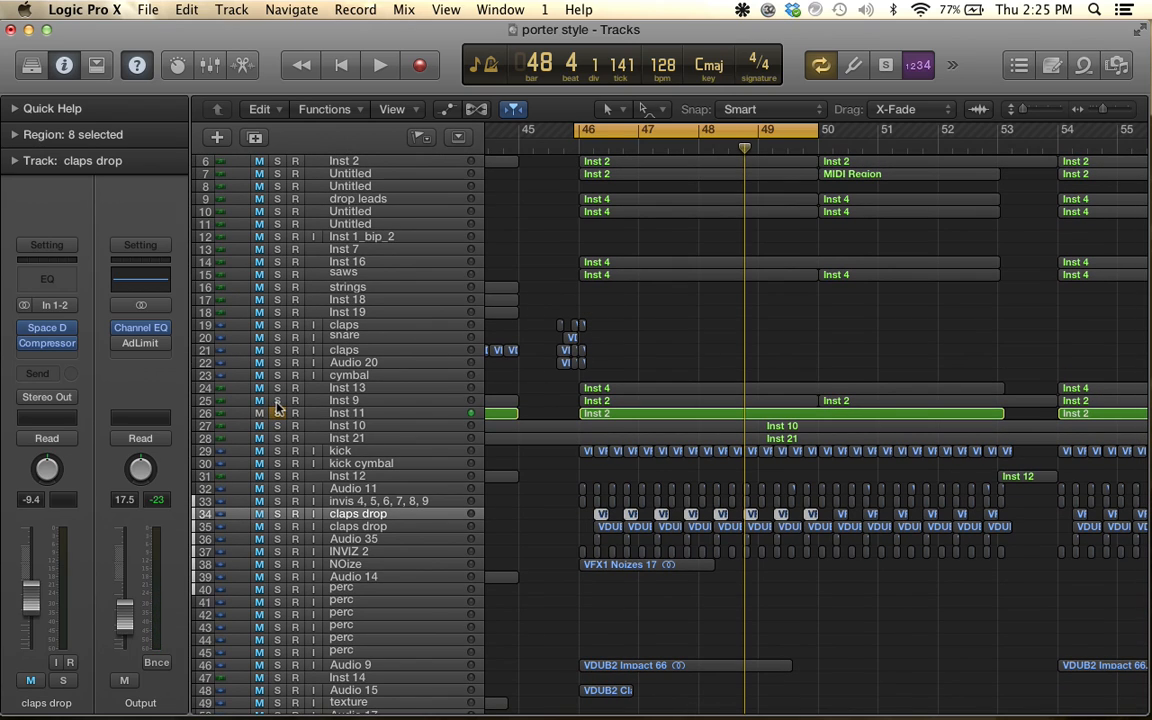
pyautogui.click(277, 400)
pyautogui.click(277, 413)
pyautogui.press('space')
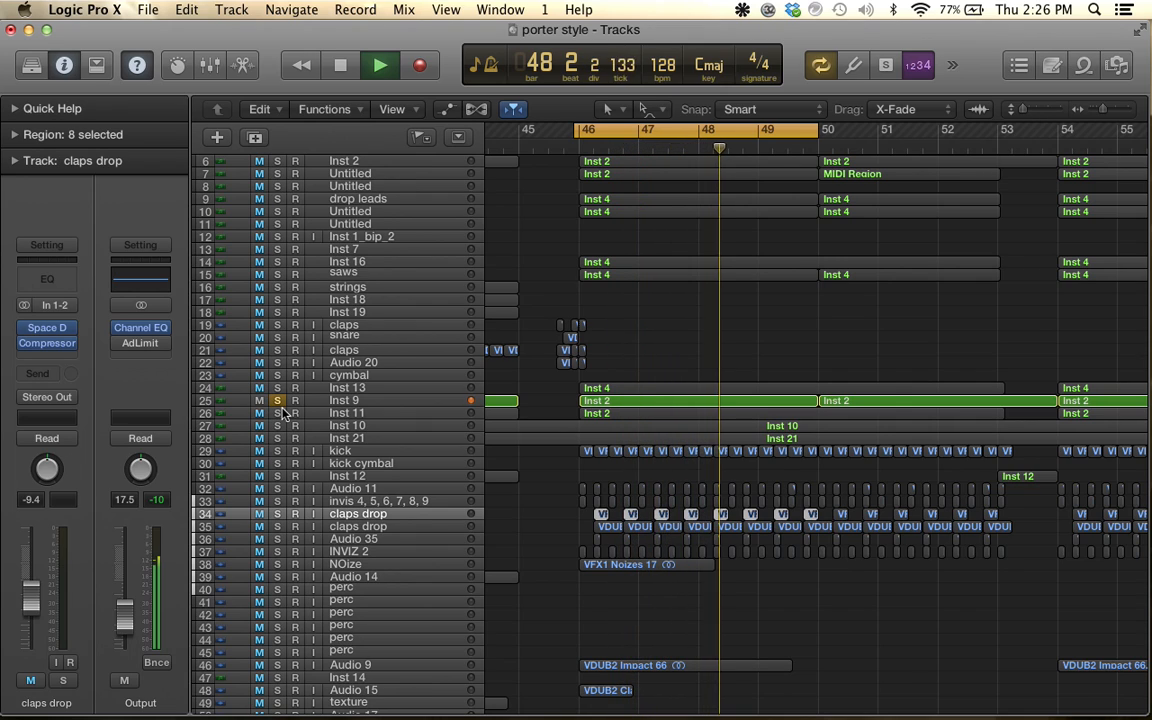
pyautogui.press('space')
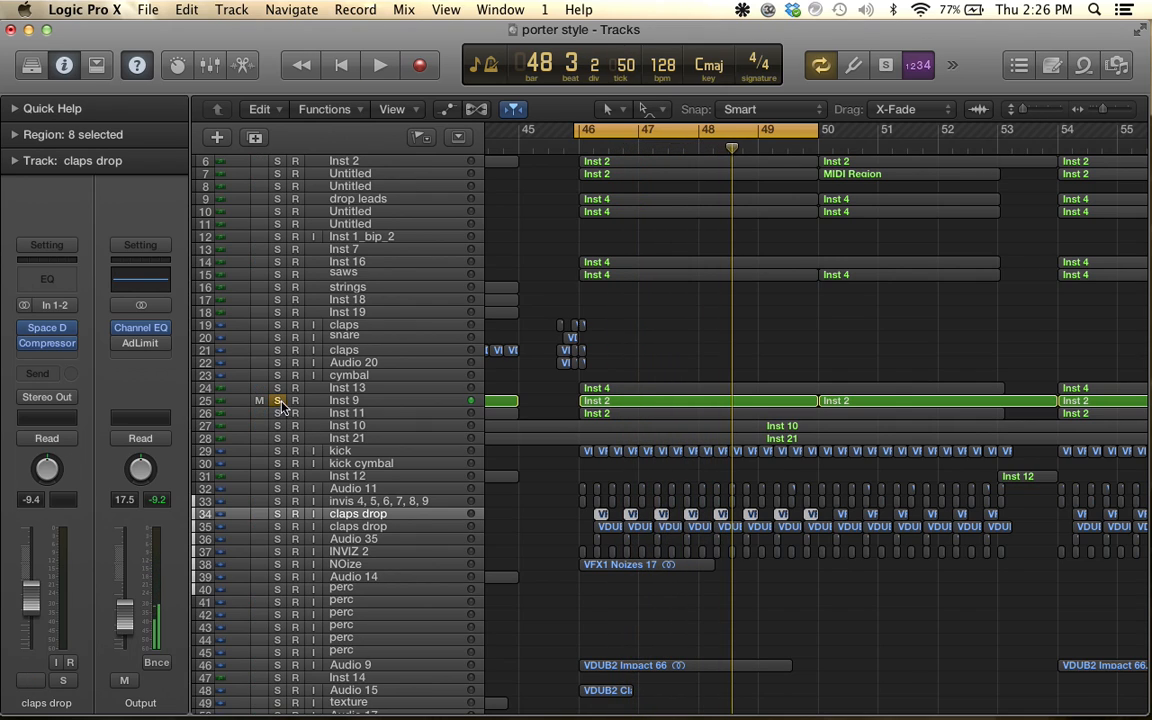
# Rename the Inst 9 track as chords
pyautogui.click(352, 401)
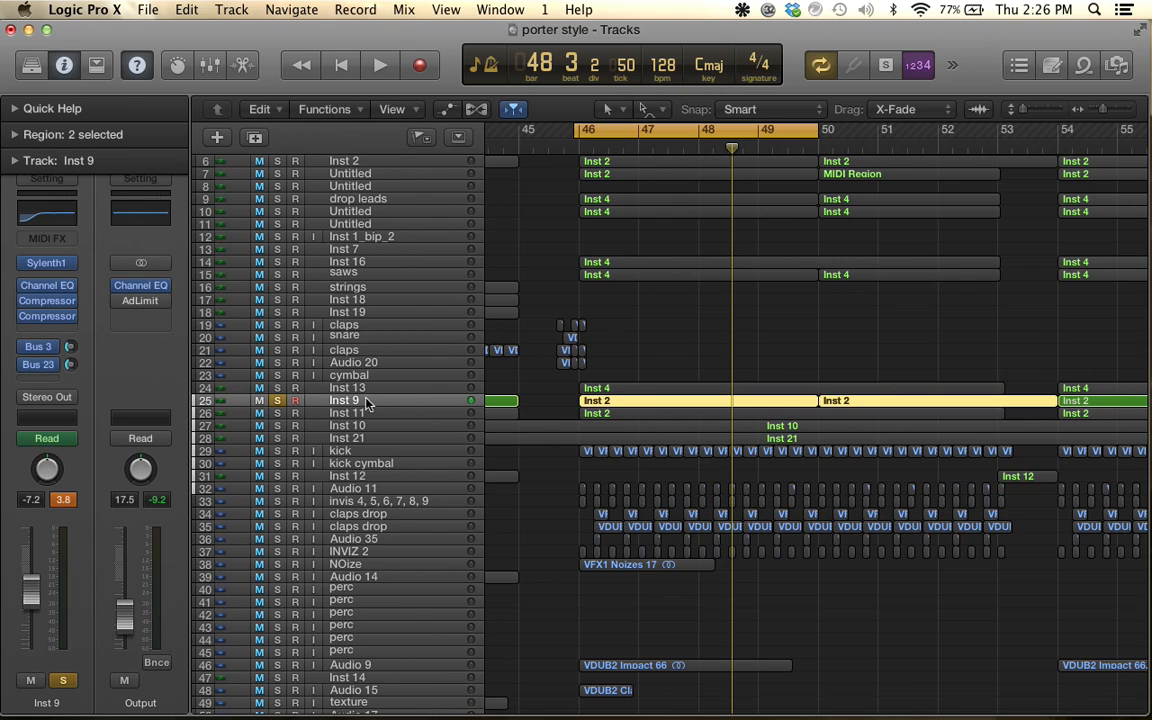
pyautogui.doubleClick(368, 400)
pyautogui.write('chords')
pyautogui.press('Return')
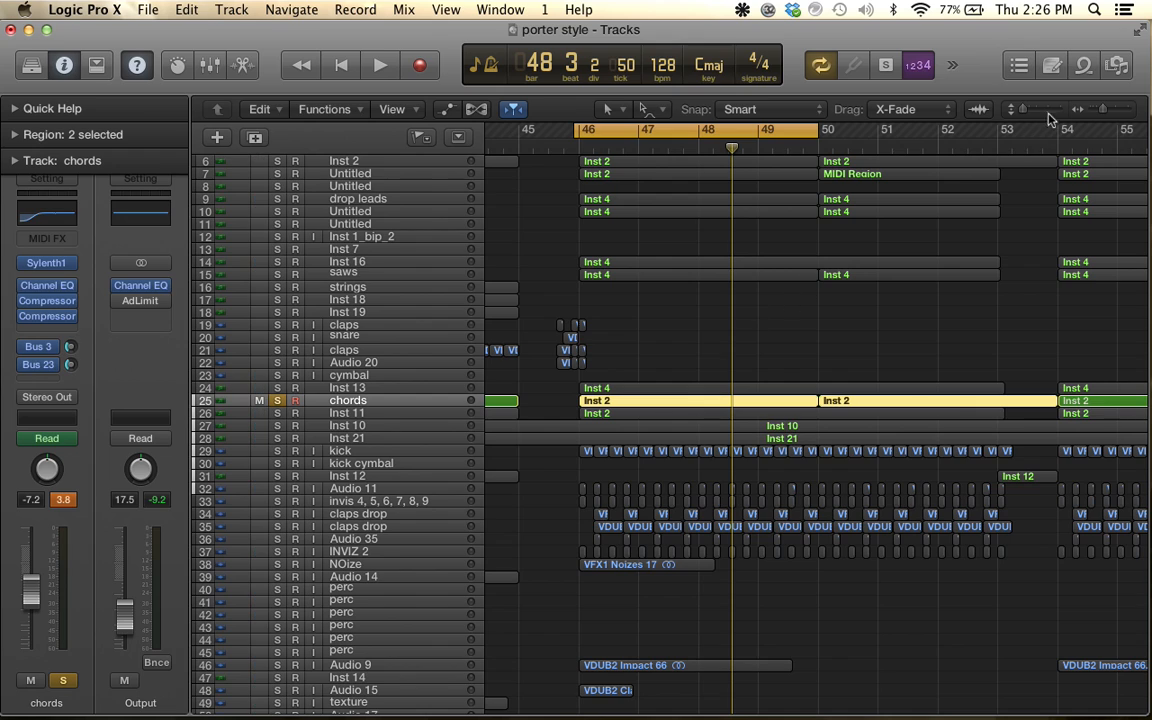
# Enlarge the track height to show the notes and play the chords track alone from bar 46
pyautogui.moveTo(1023, 110); pyautogui.dragTo(1037, 110)
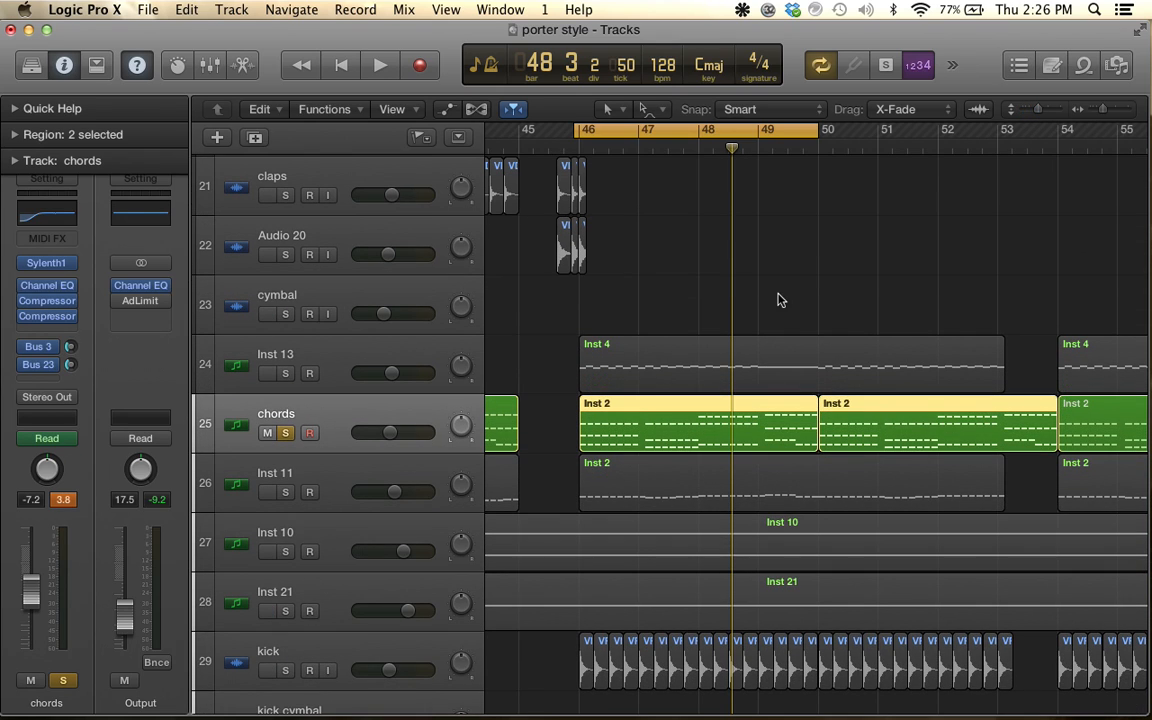
pyautogui.click(286, 493)
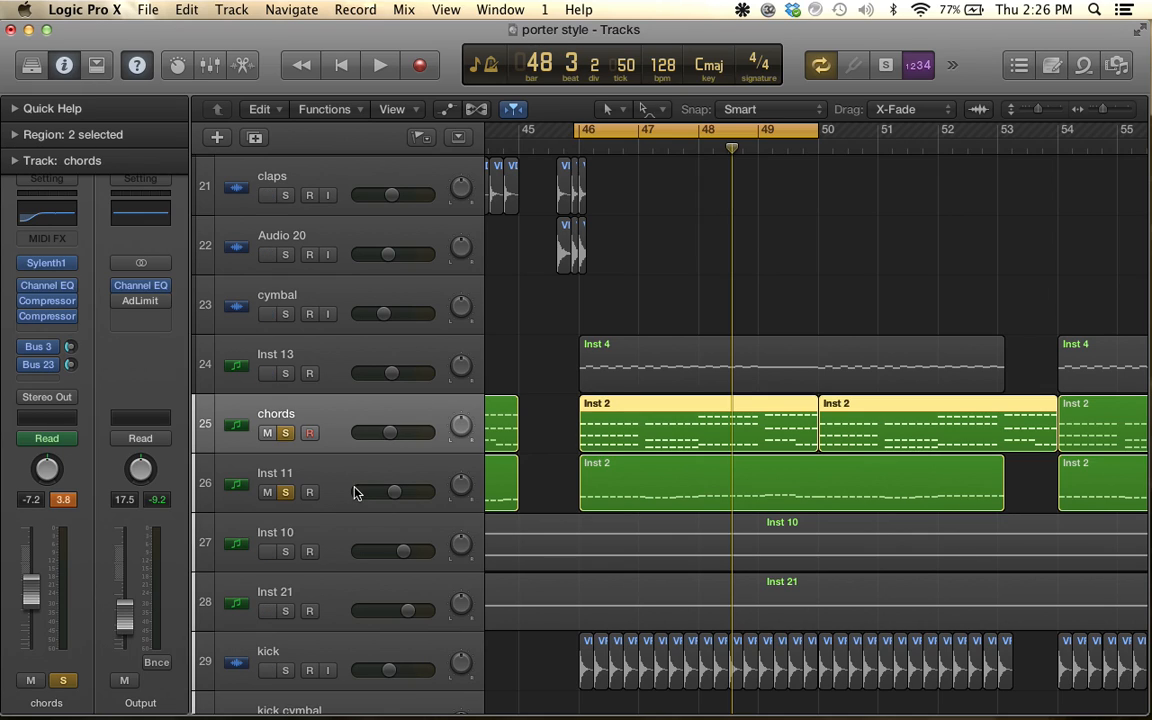
pyautogui.click(286, 493)
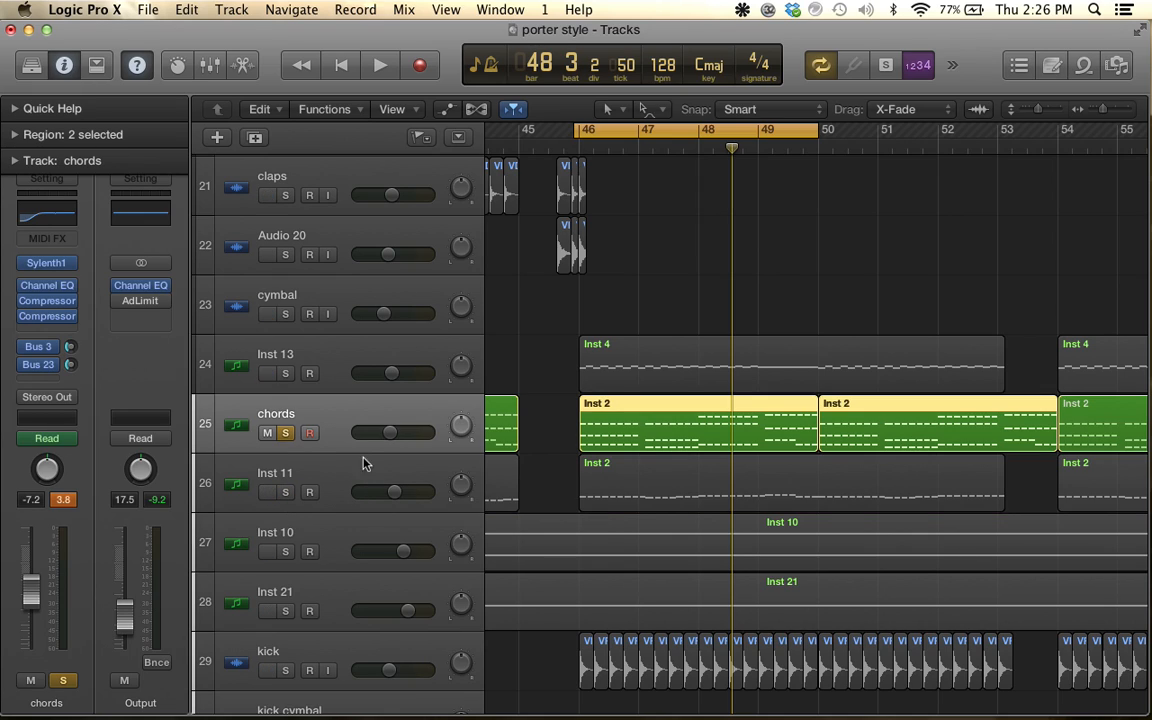
pyautogui.press('space')
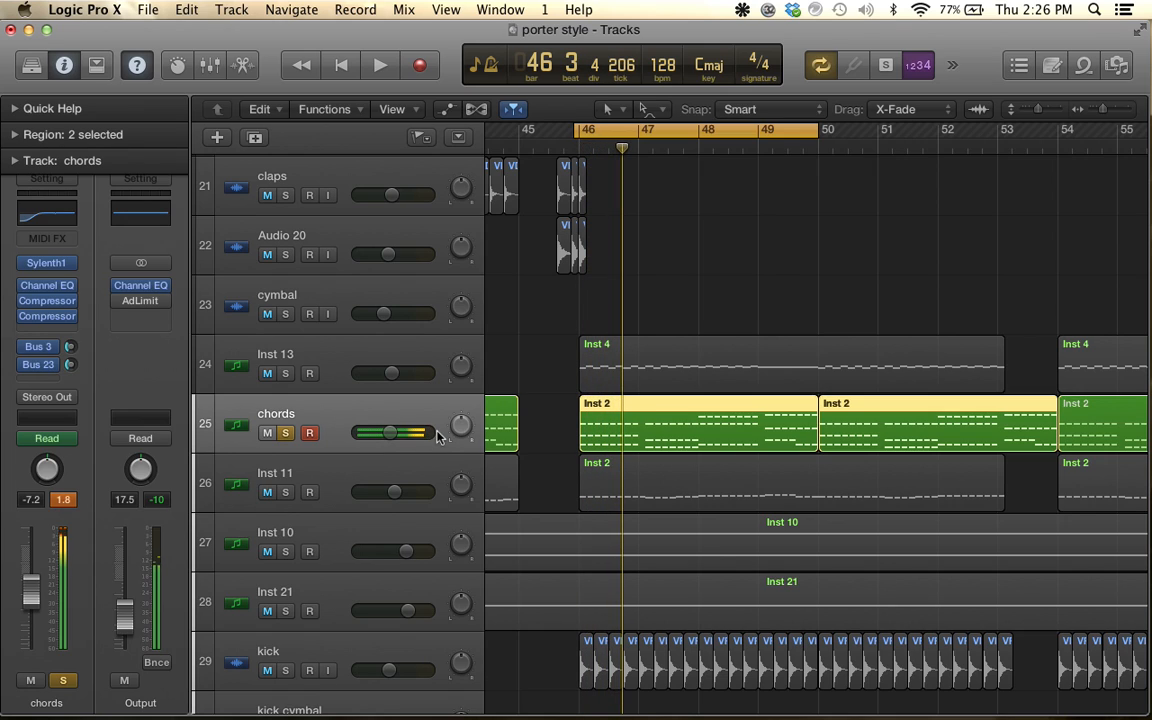
pyautogui.press('space')
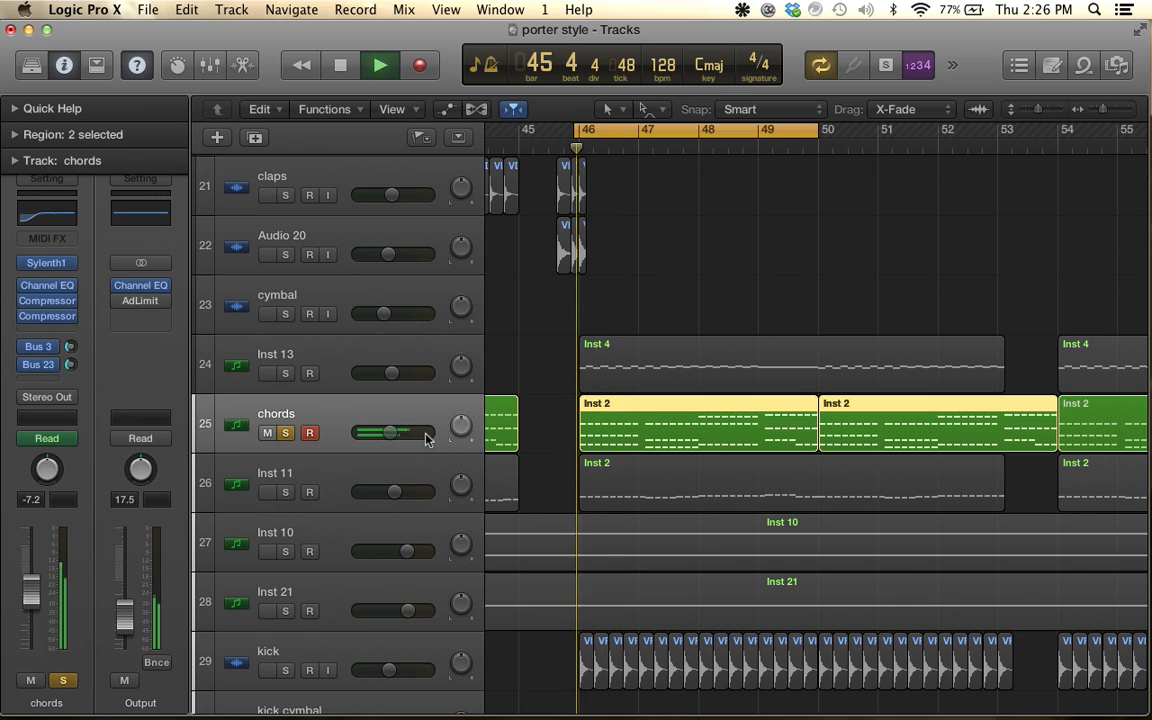
pyautogui.press('space')
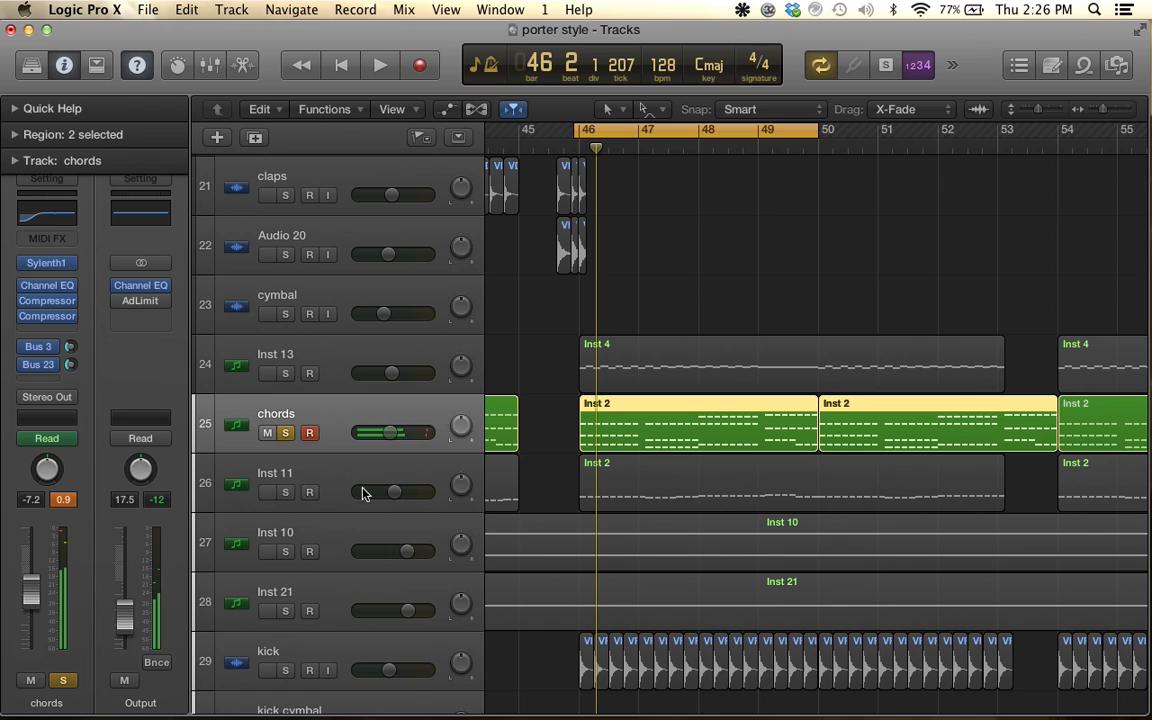
# Add Inst 11 to the soloed chords track and play both together through the drop
pyautogui.click(286, 492)
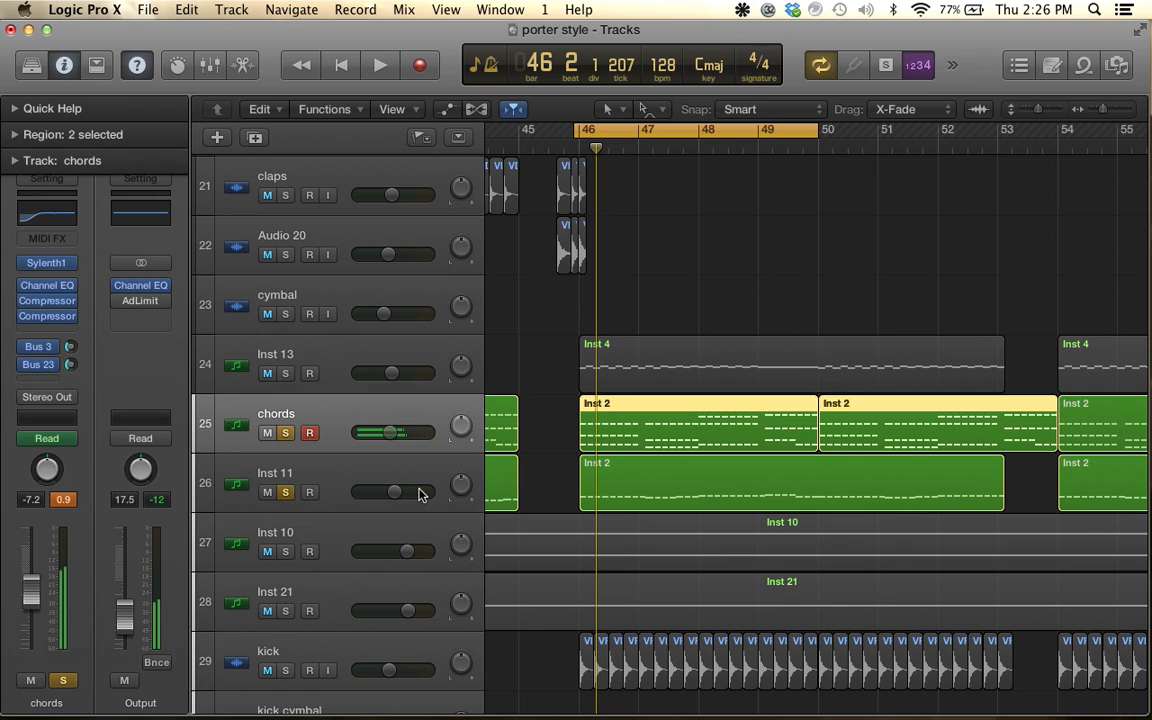
pyautogui.press('space')
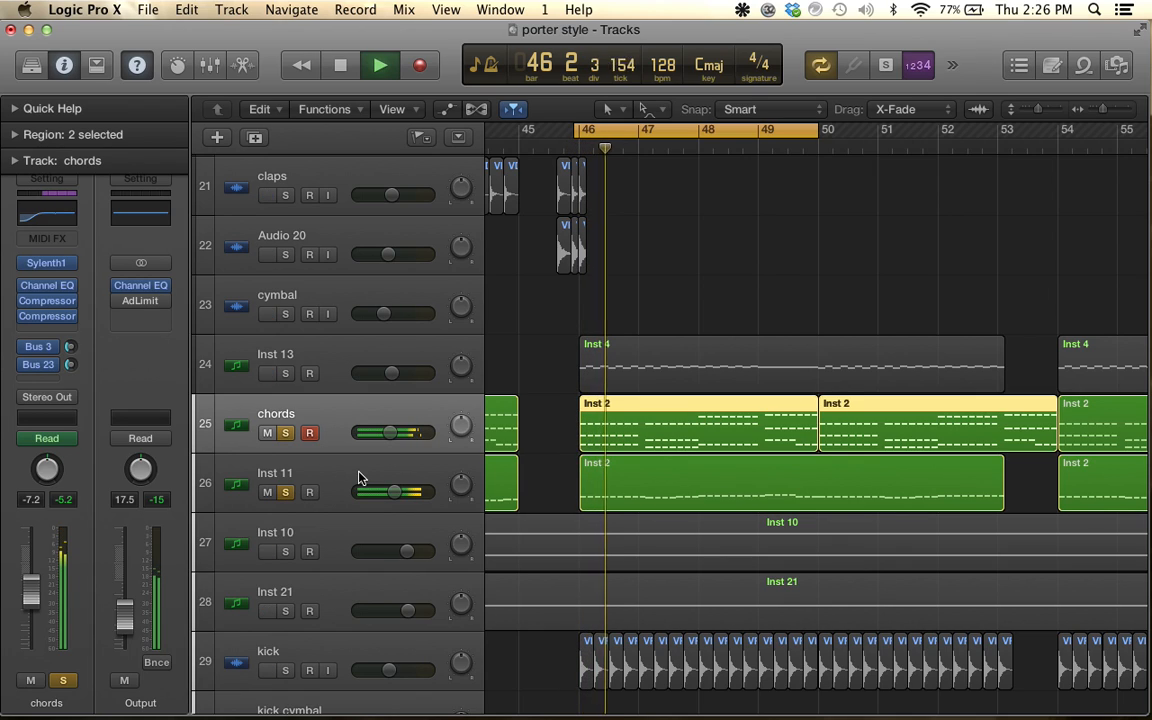
pyautogui.press('space')
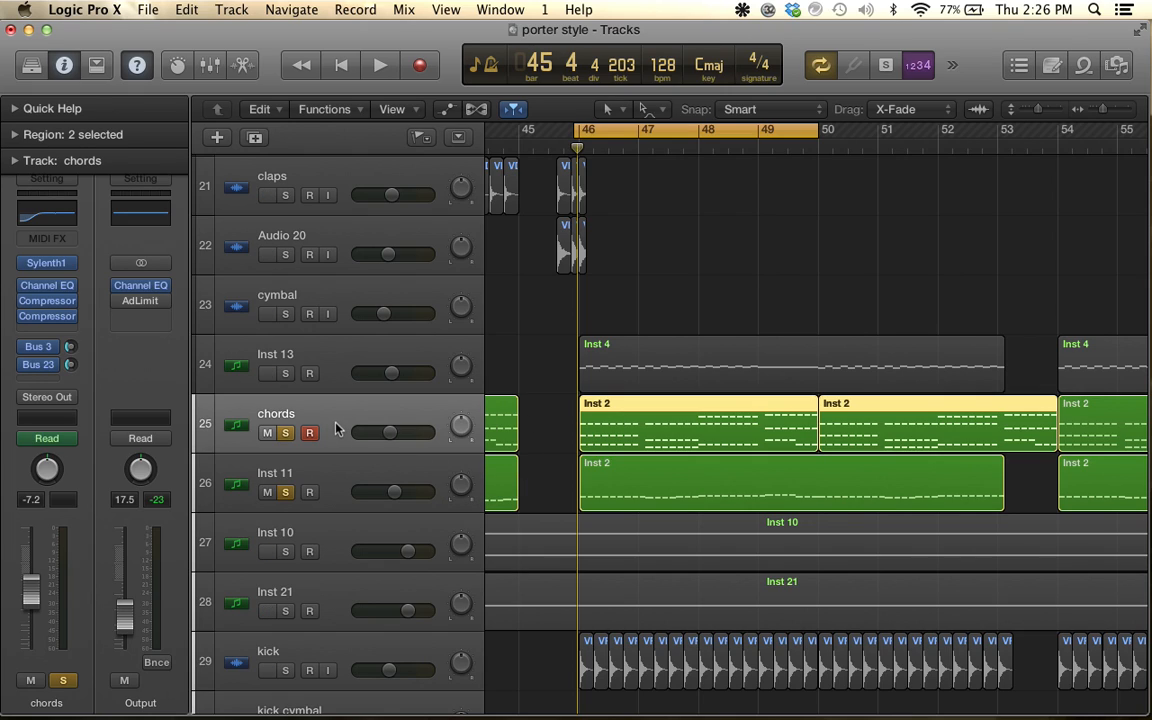
# Compare the channel strips of Inst 11 and chords, and replay both soloed tracks from bar 46
pyautogui.click(348, 474)
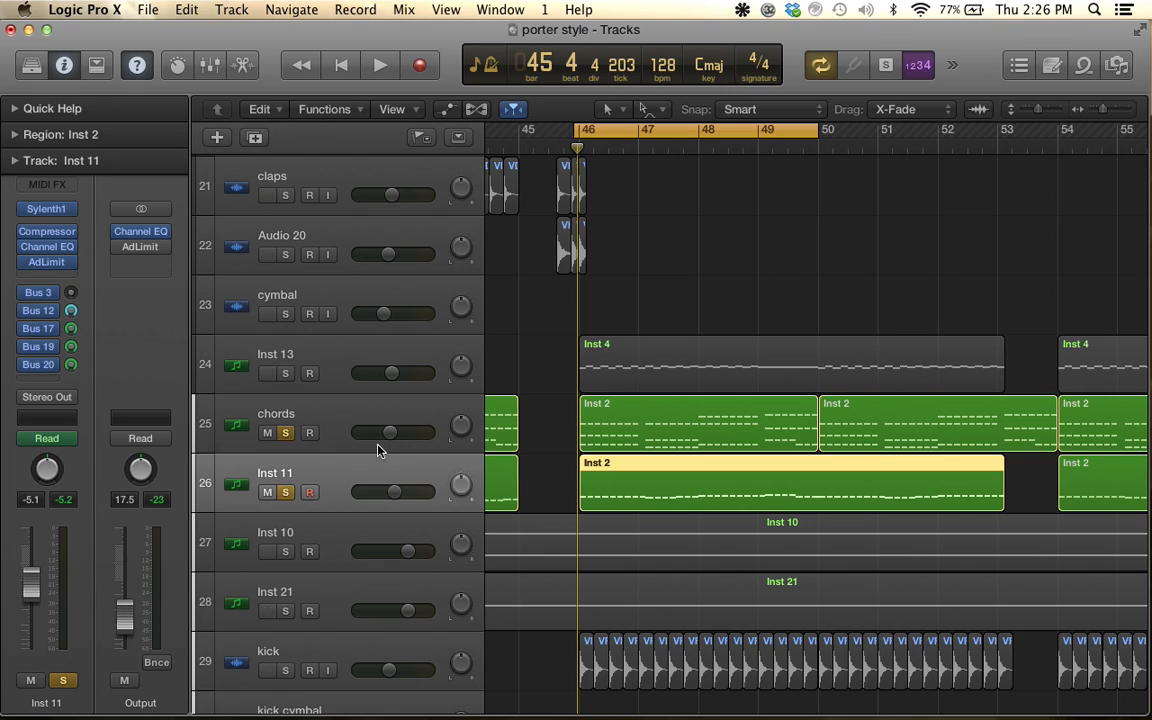
pyautogui.click(332, 439)
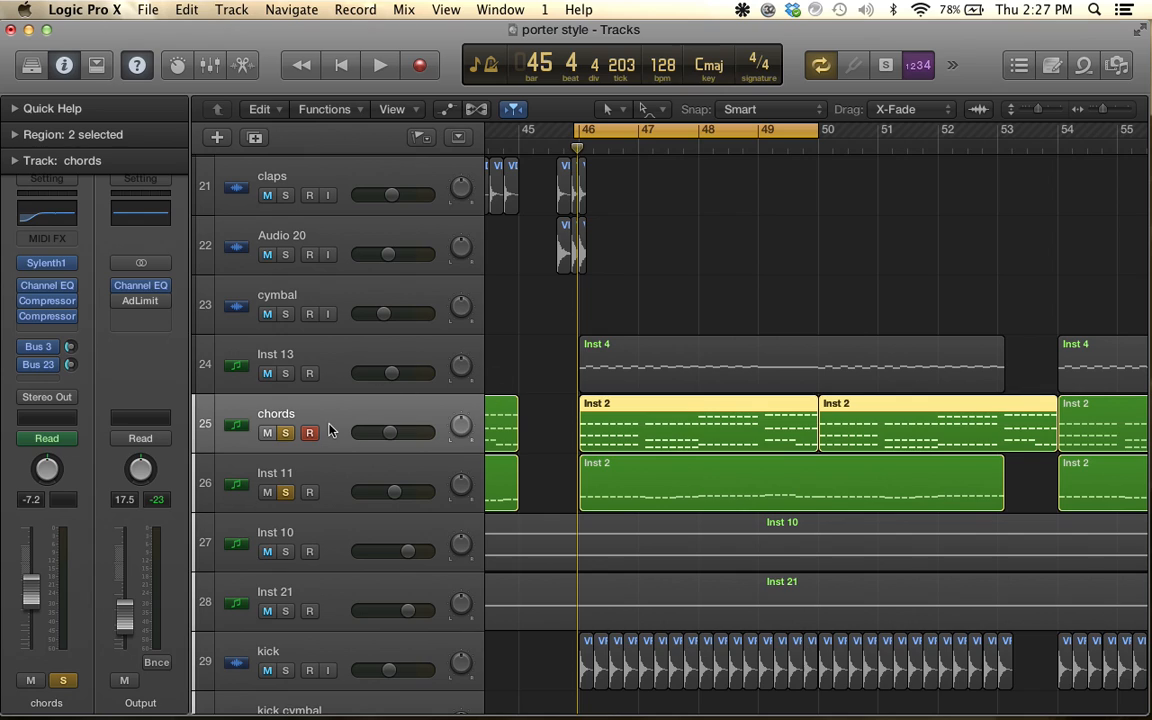
pyautogui.press('space')
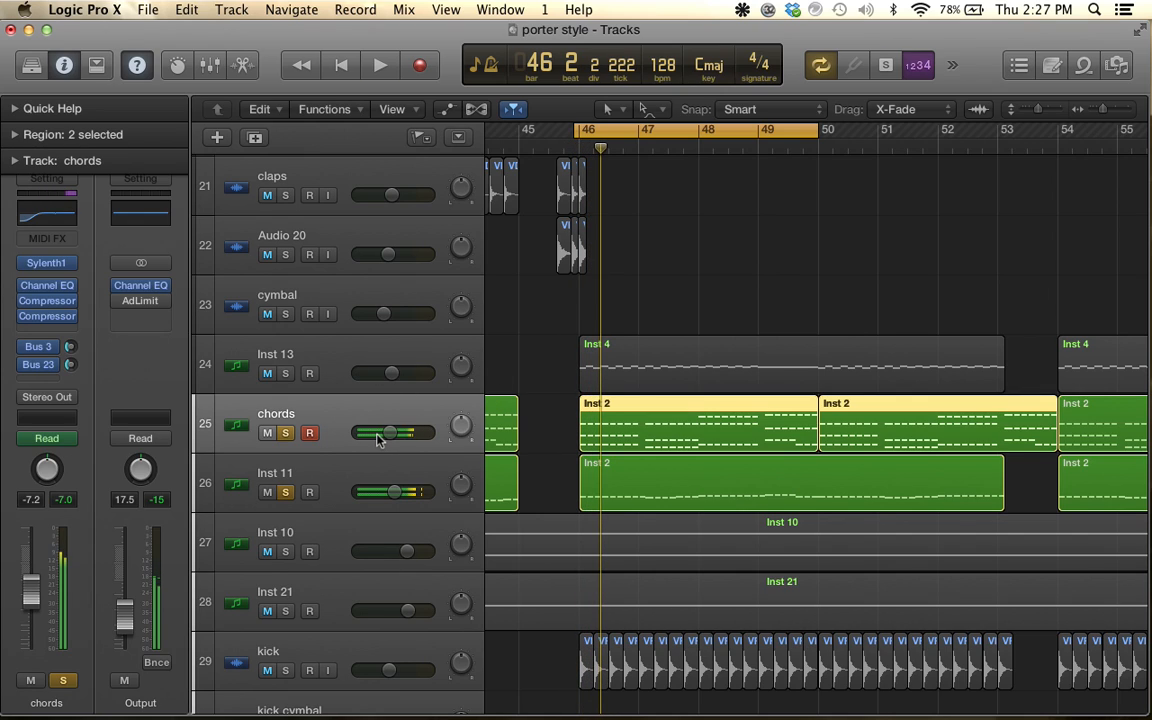
pyautogui.press('space')
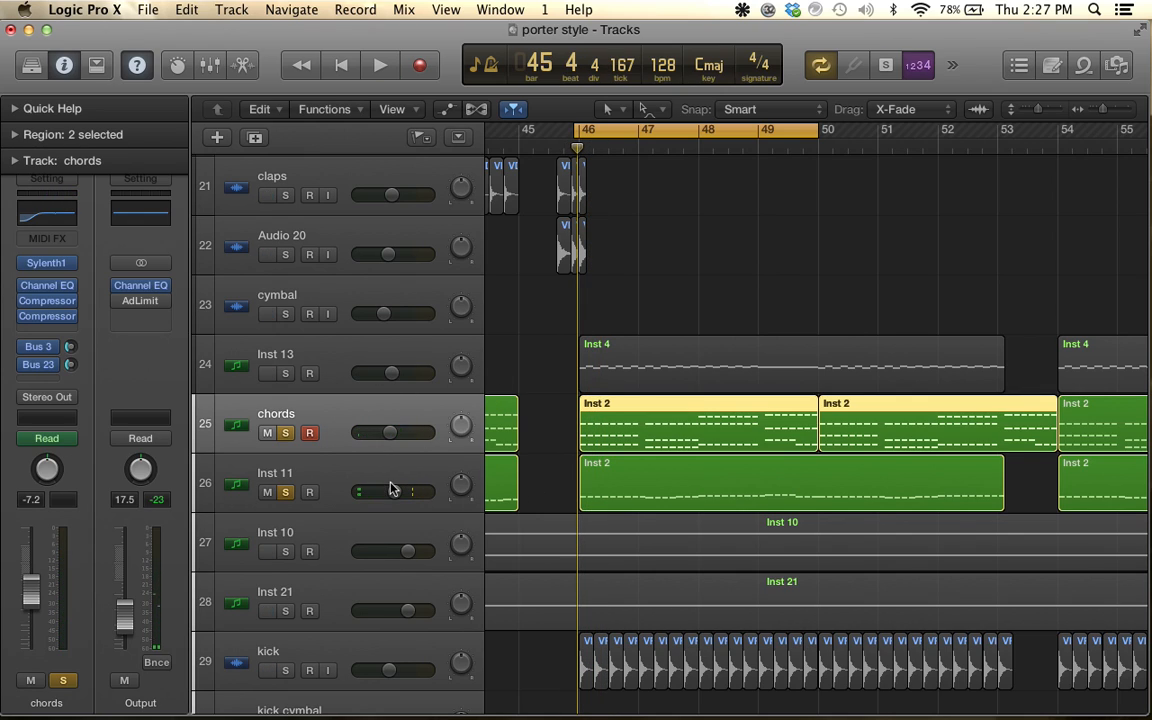
# Open the first Compressor on the chords track and play the soloed tracks to check its side chain
pyautogui.click(393, 468)
pyautogui.click(343, 418)
pyautogui.click(53, 306)
pyautogui.press('space')
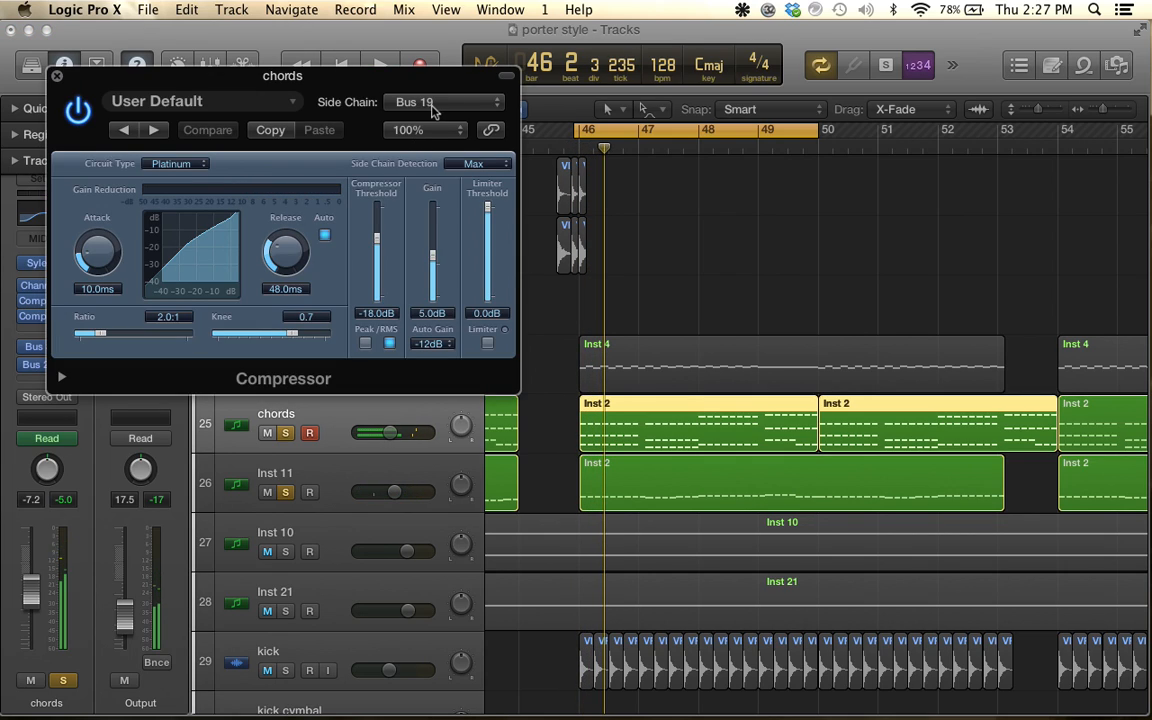
pyautogui.press('space')
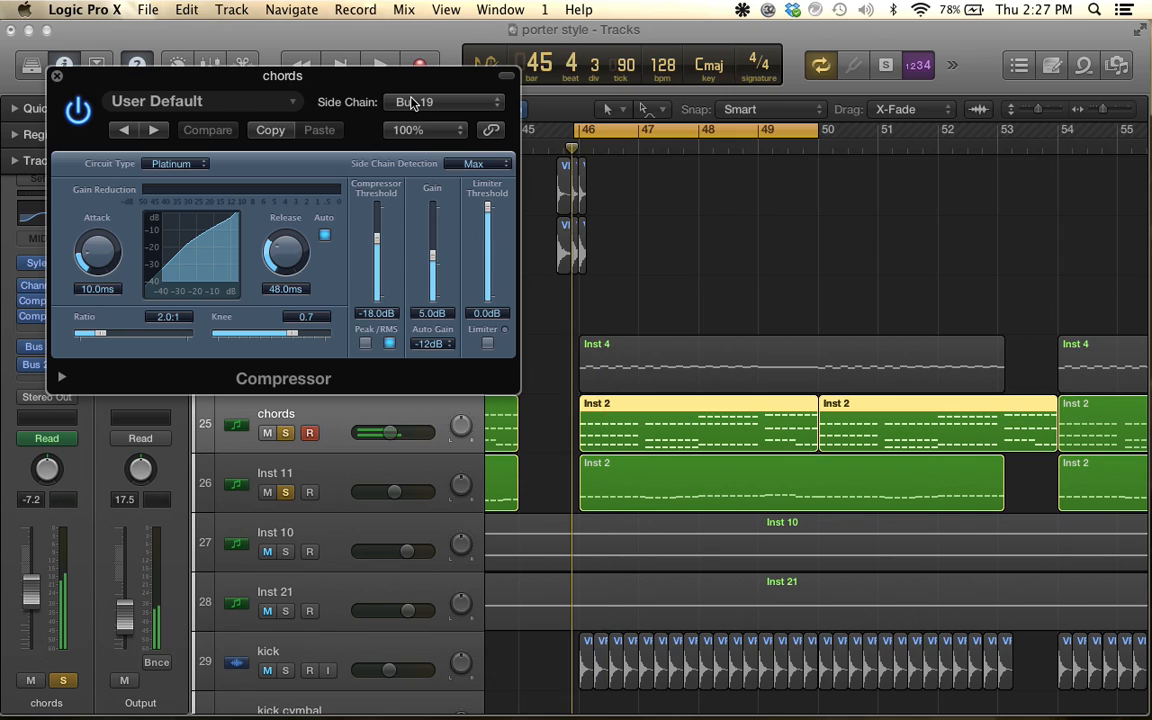
# Start and stop playback repeatedly around bar 46 to examine the chords Compressor's gain reduction
pyautogui.press('space')
pyautogui.press('space')
pyautogui.press('space')
pyautogui.press('space')
pyautogui.press('space')
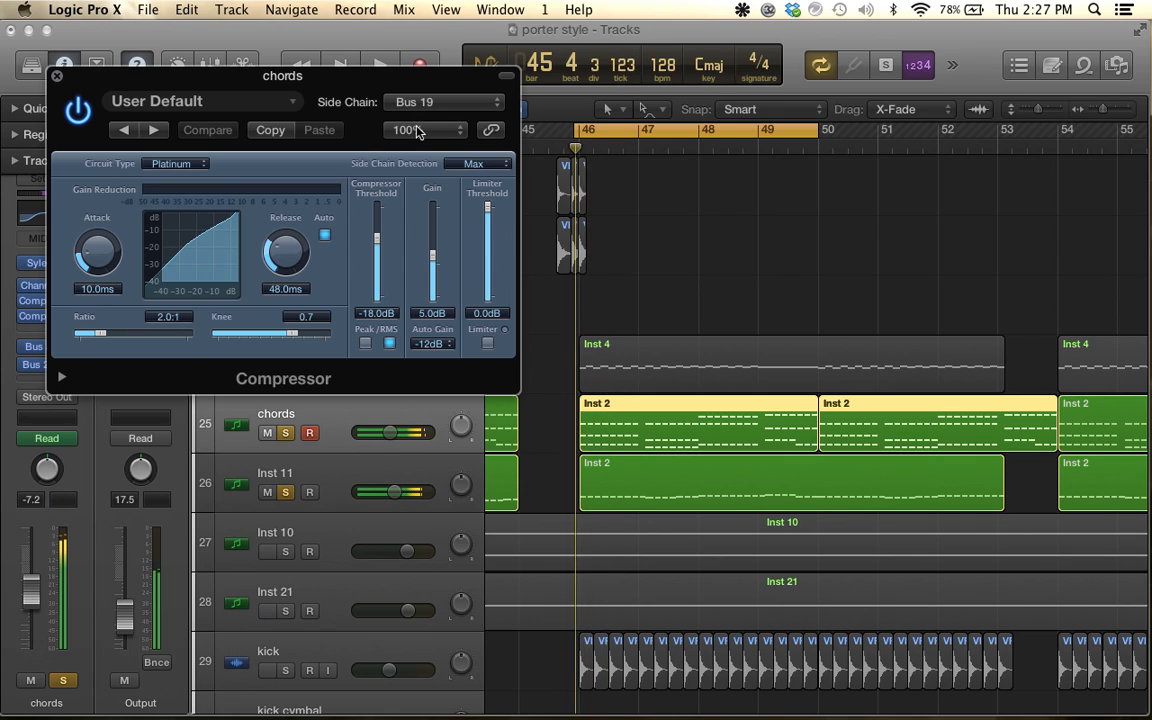
pyautogui.press('space')
pyautogui.press('space')
pyautogui.press('space')
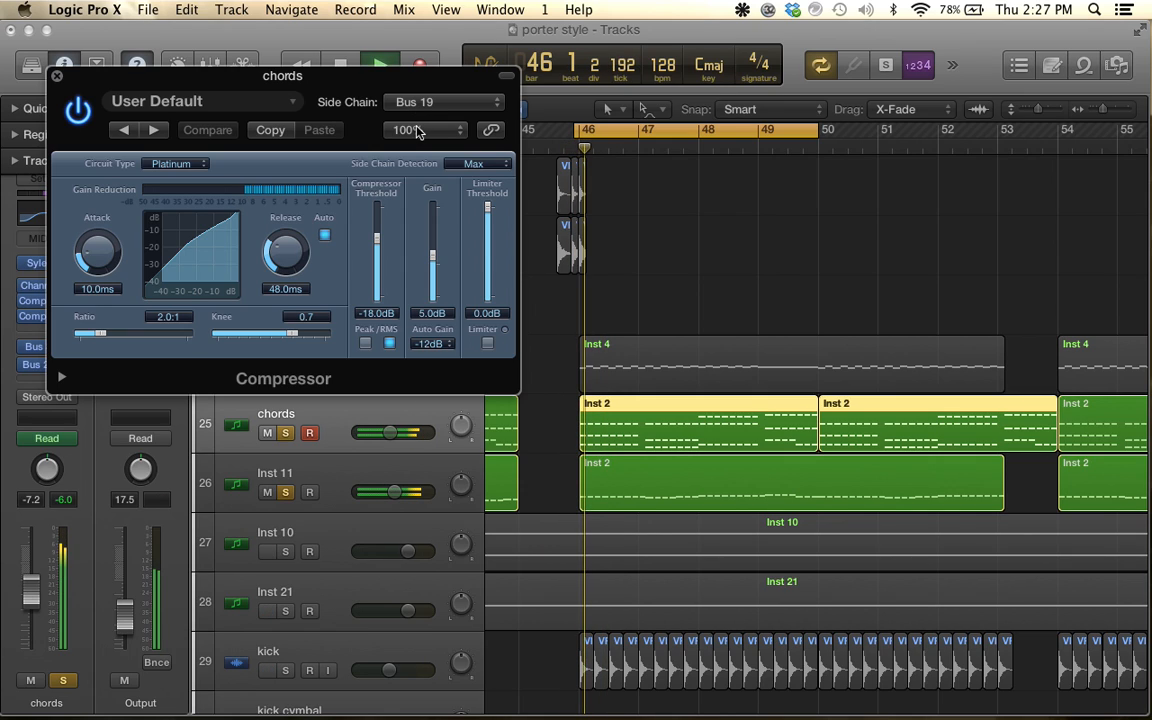
pyautogui.press('space')
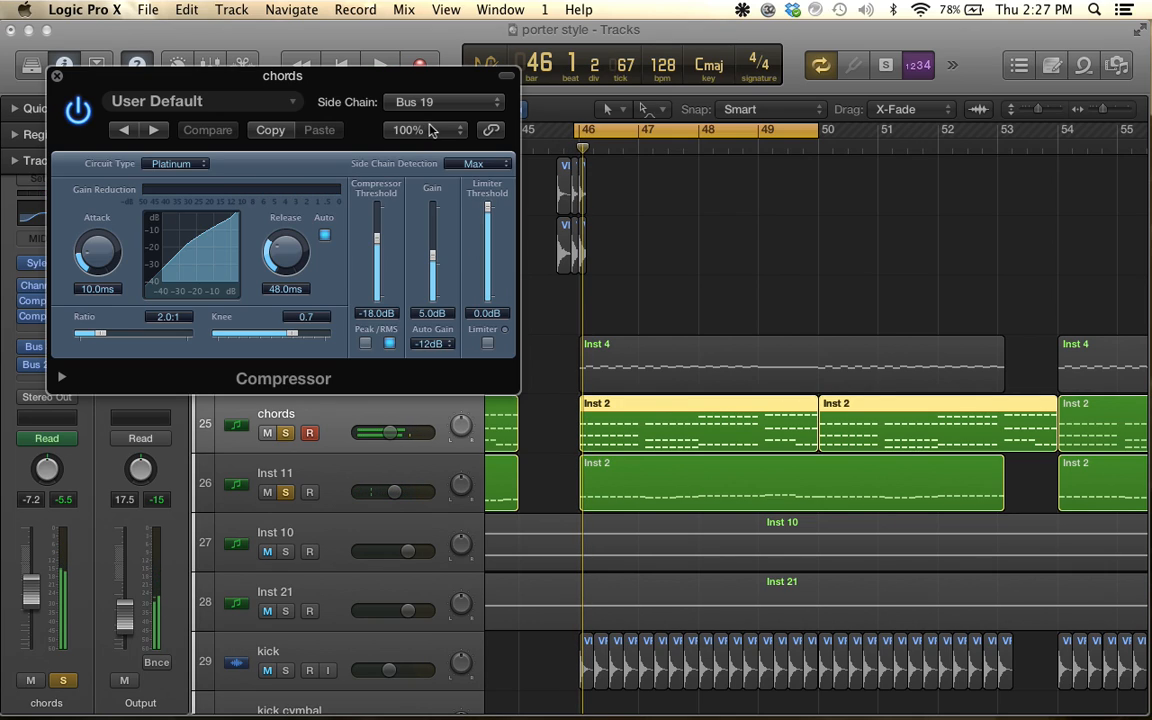
pyautogui.press('space')
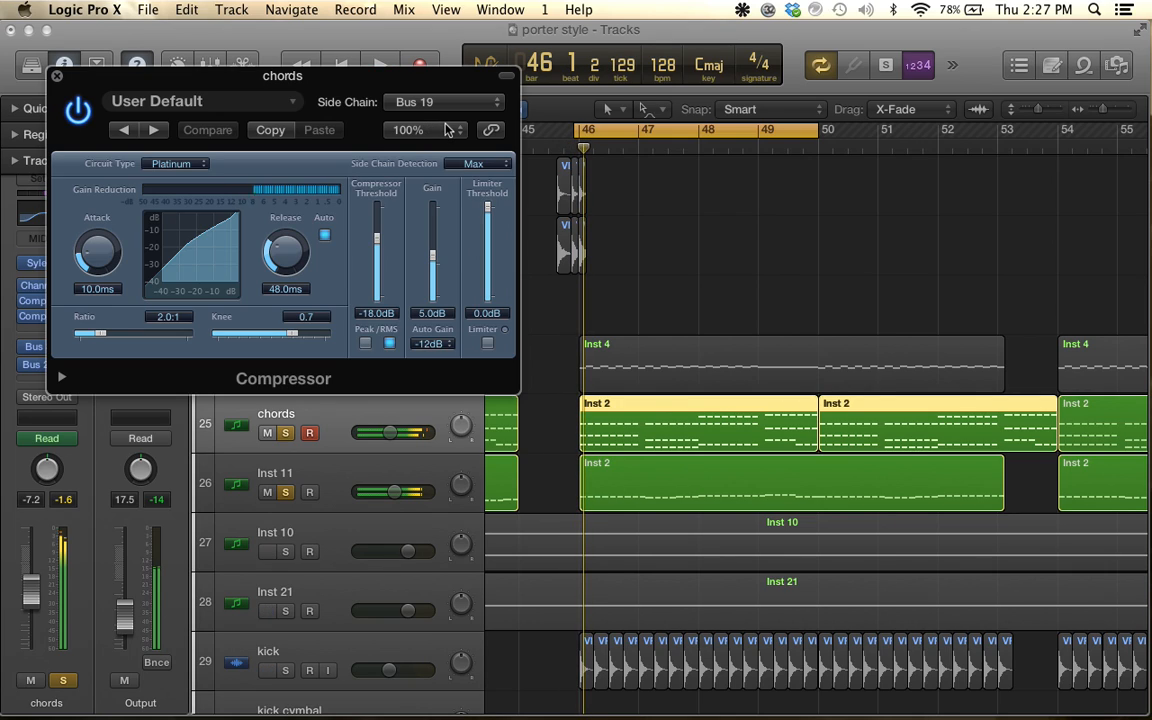
# Extend the cycle range's start back to about beat 3 of bar 45 for playback
pyautogui.moveTo(577, 130); pyautogui.dragTo(552, 127)
pyautogui.press('space')
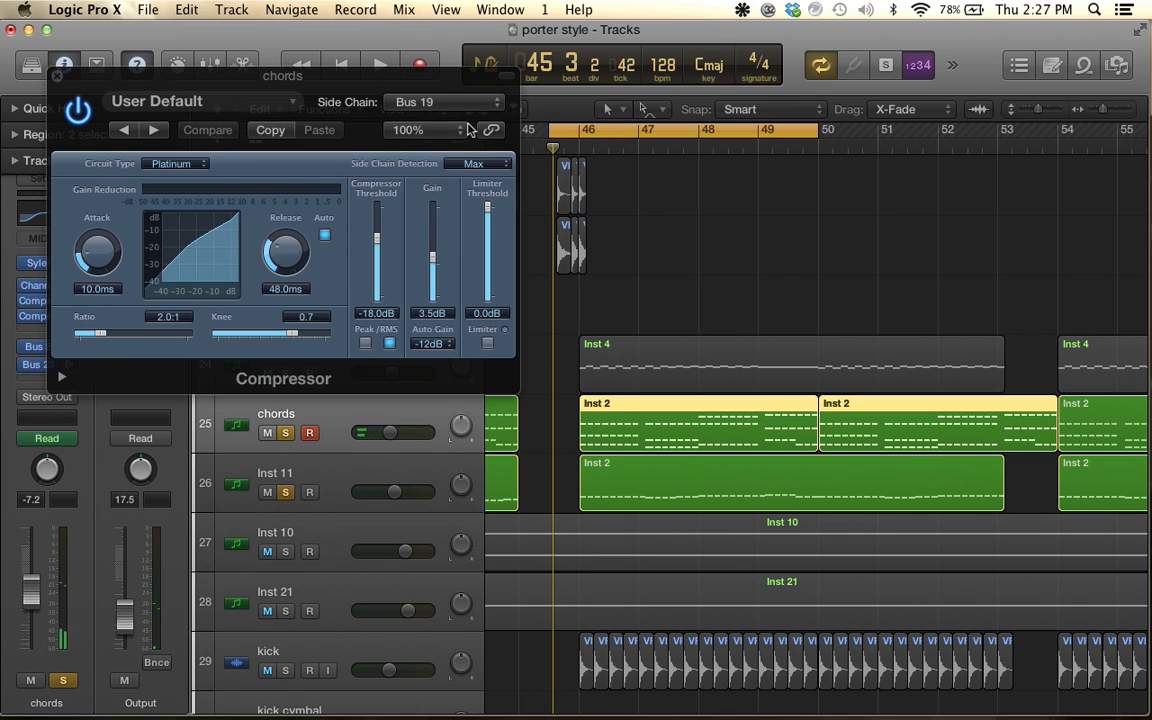
# Close the chords track's Compressor and select the Inst 11 track
pyautogui.moveTo(445, 91); pyautogui.dragTo(764, 138)
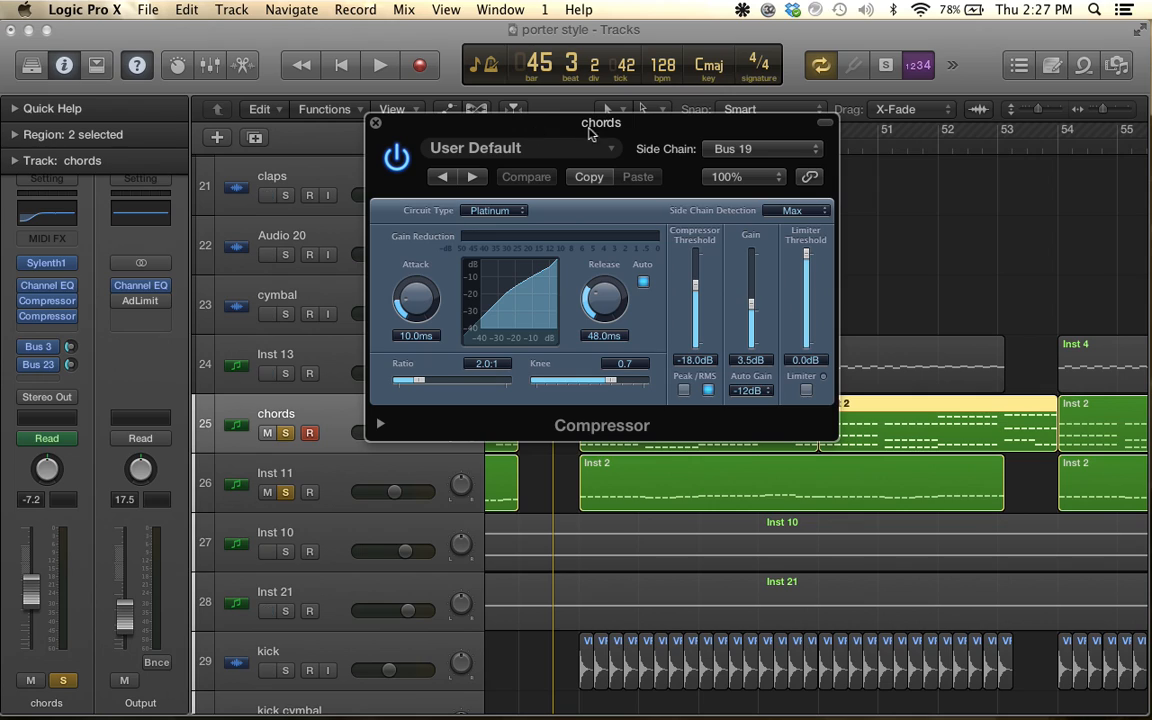
pyautogui.click(376, 123)
pyautogui.click(362, 483)
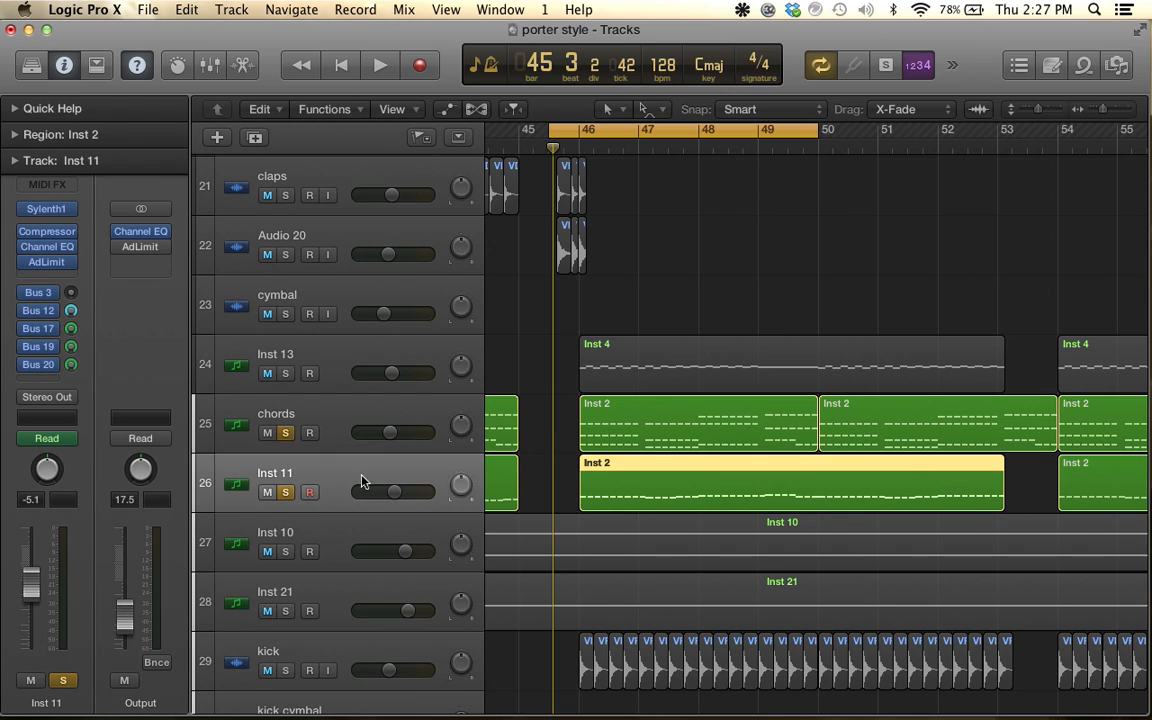
# Rename the Inst 11 track as bass
pyautogui.doubleClick(290, 476)
pyautogui.write('bass')
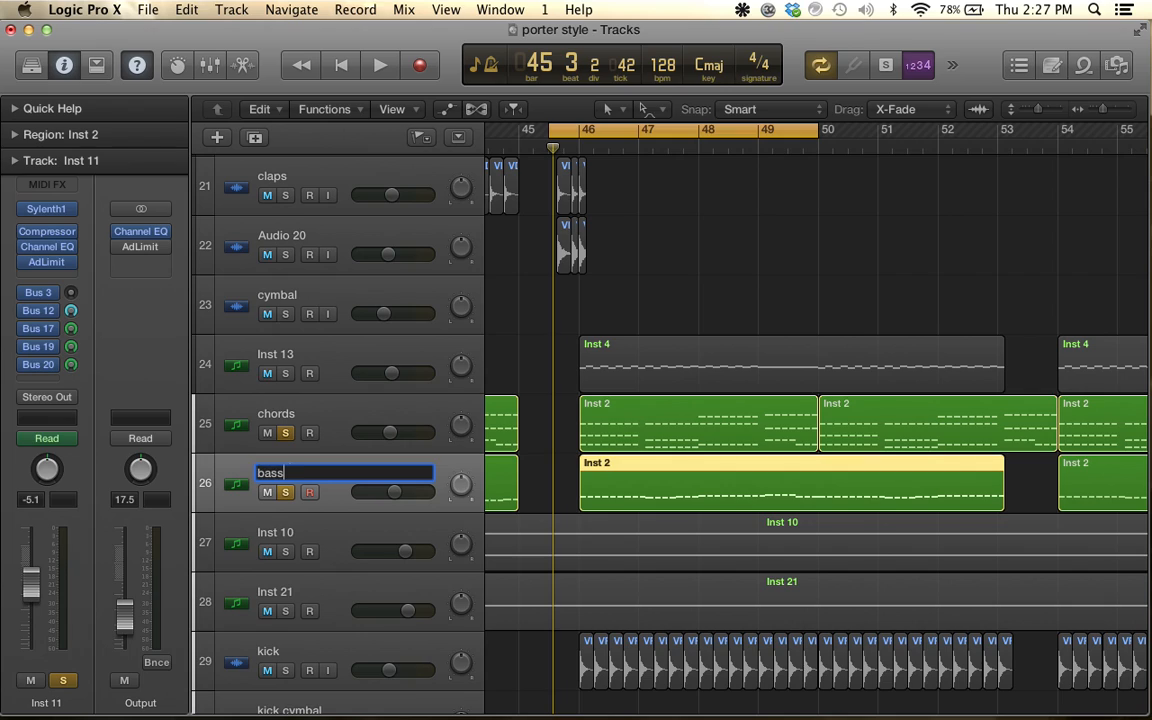
pyautogui.press('Return')
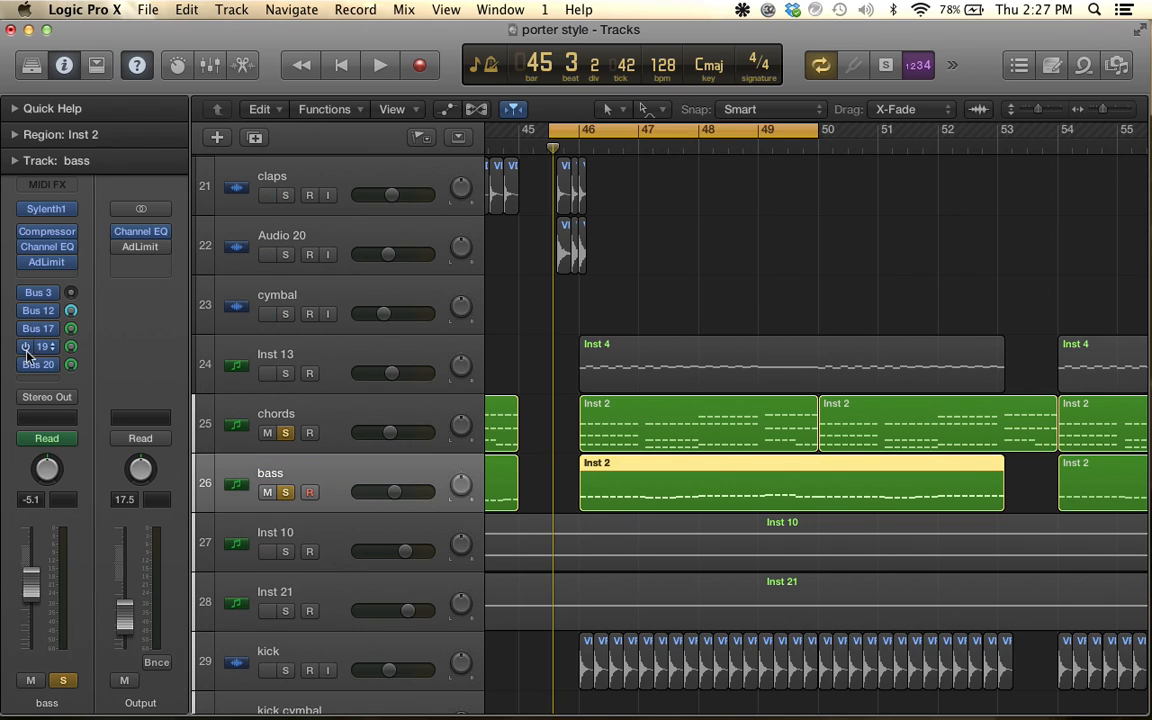
# Open the chords track's second Compressor, select the bass track and play the soloed chords and bass to examine the Bus 19 side chain, closing the Compressor
pyautogui.click(342, 415)
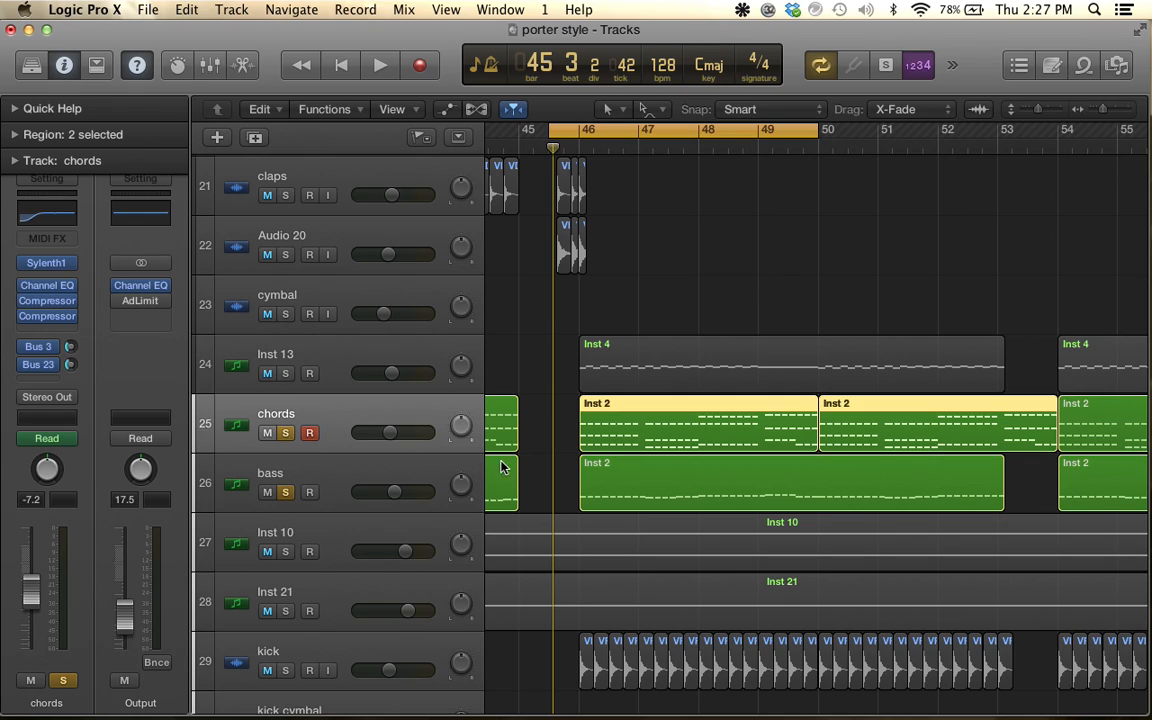
pyautogui.click(52, 296)
pyautogui.click(51, 303)
pyautogui.click(51, 303)
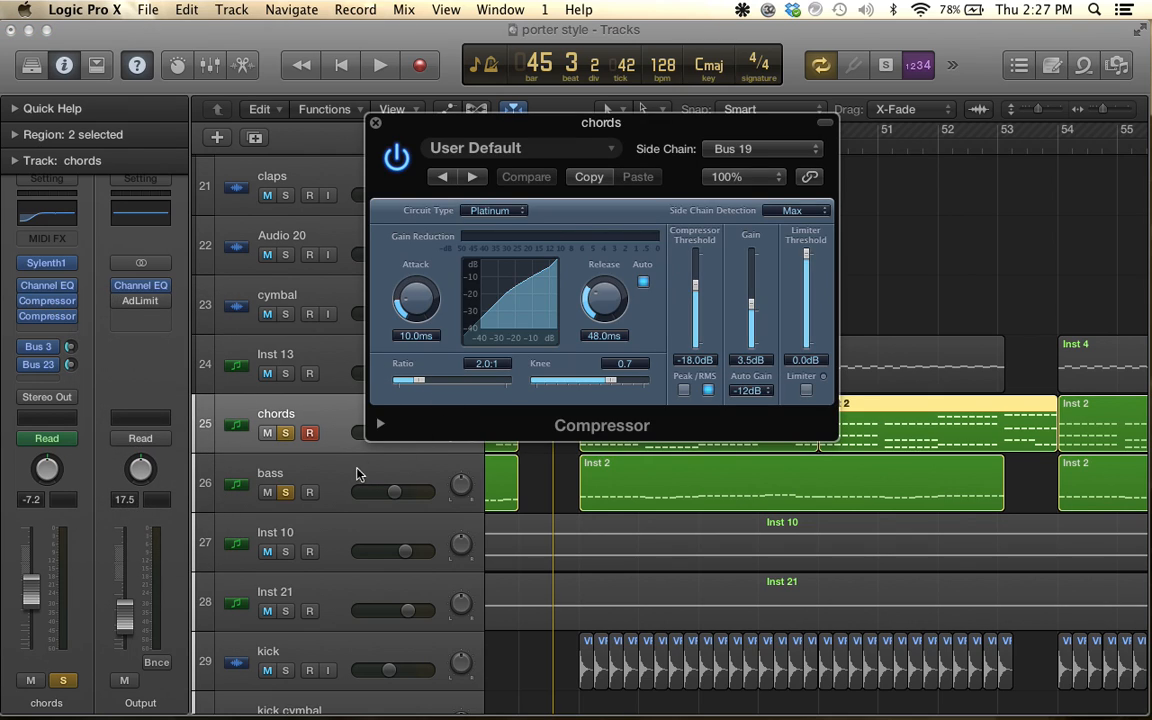
pyautogui.click(320, 488)
pyautogui.press('space')
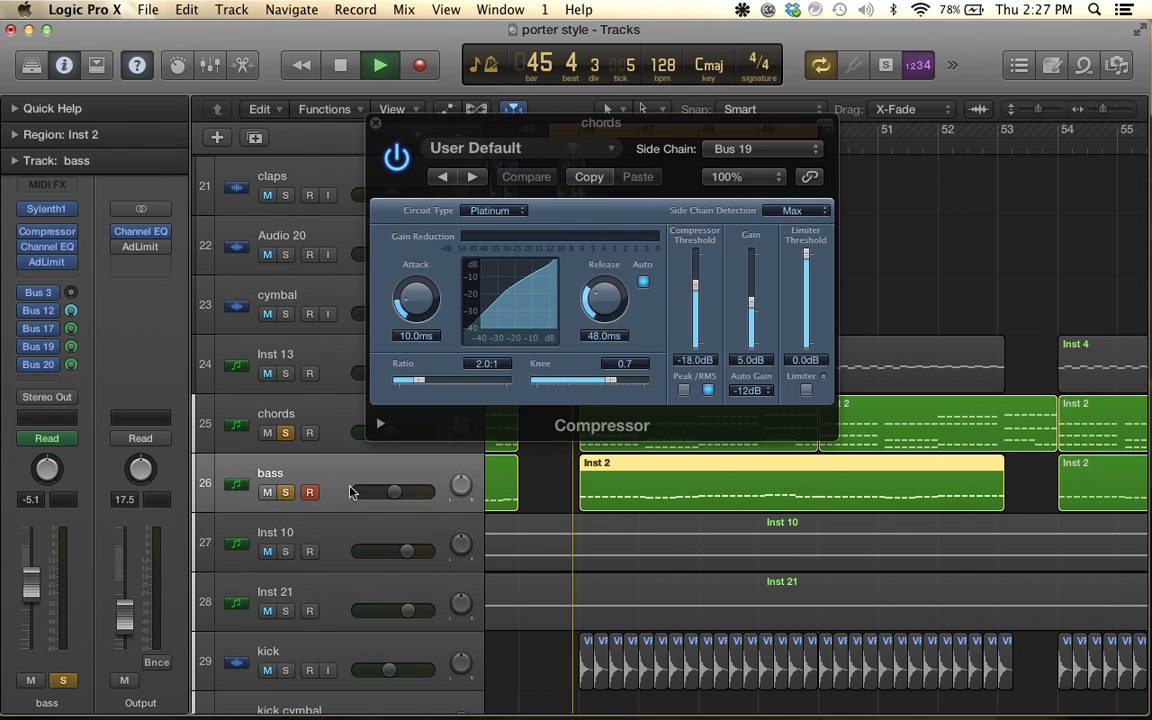
pyautogui.press('space')
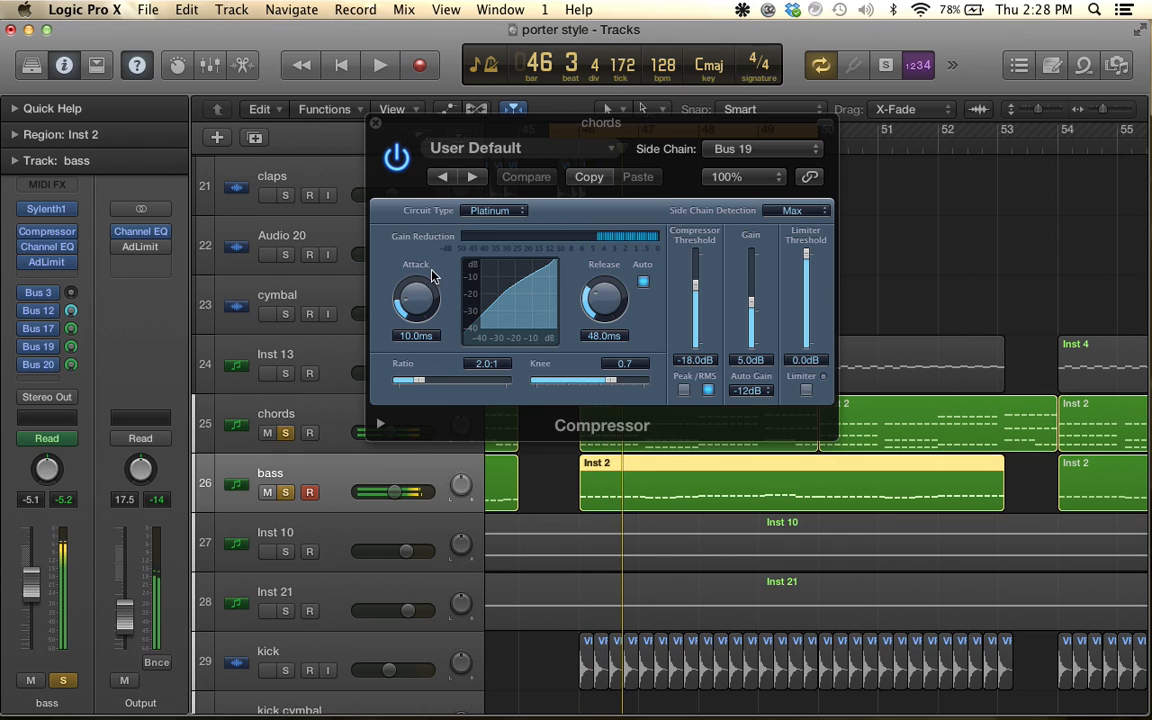
pyautogui.click(376, 123)
pyautogui.press('space')
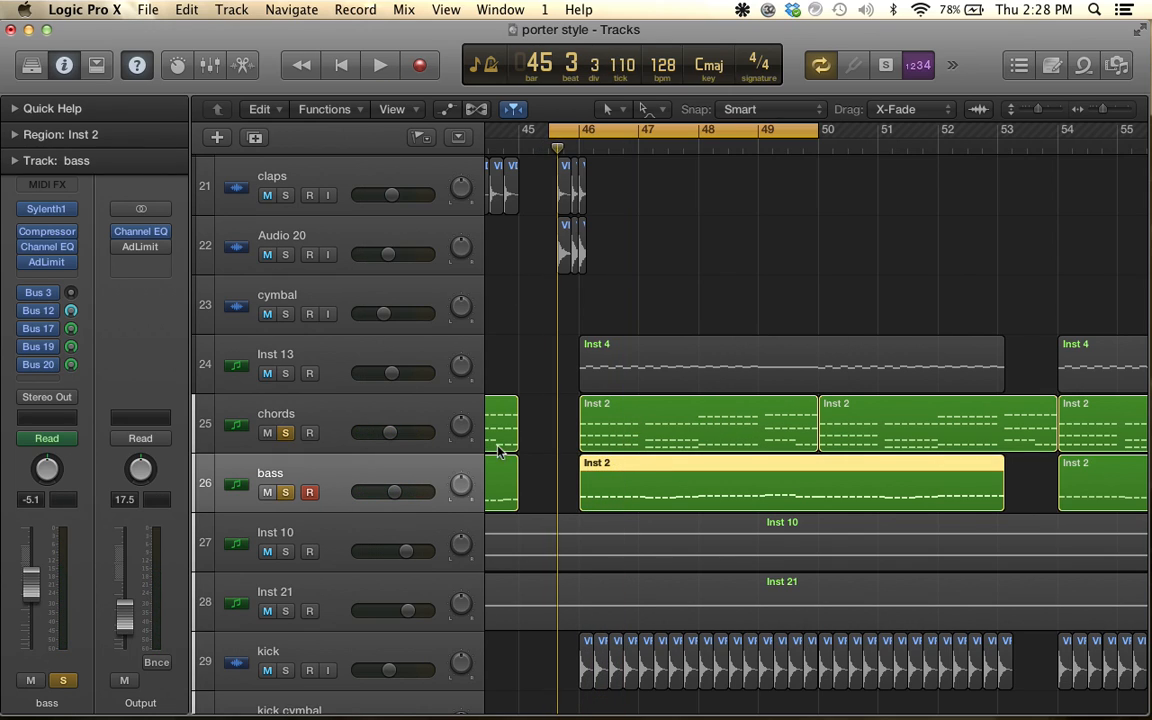
# Inspect the chords track's first Compressor with its Bus 21 side chain while playing the soloed tracks, and close it
pyautogui.scroll(-2, 287, 437)
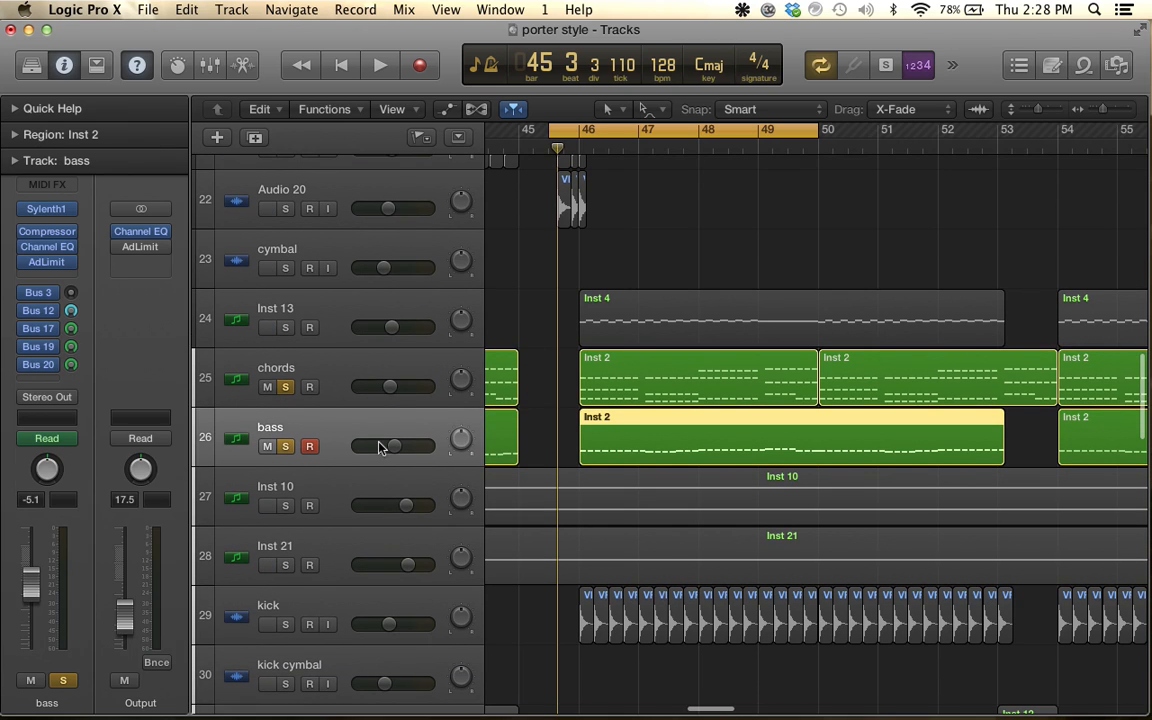
pyautogui.click(337, 375)
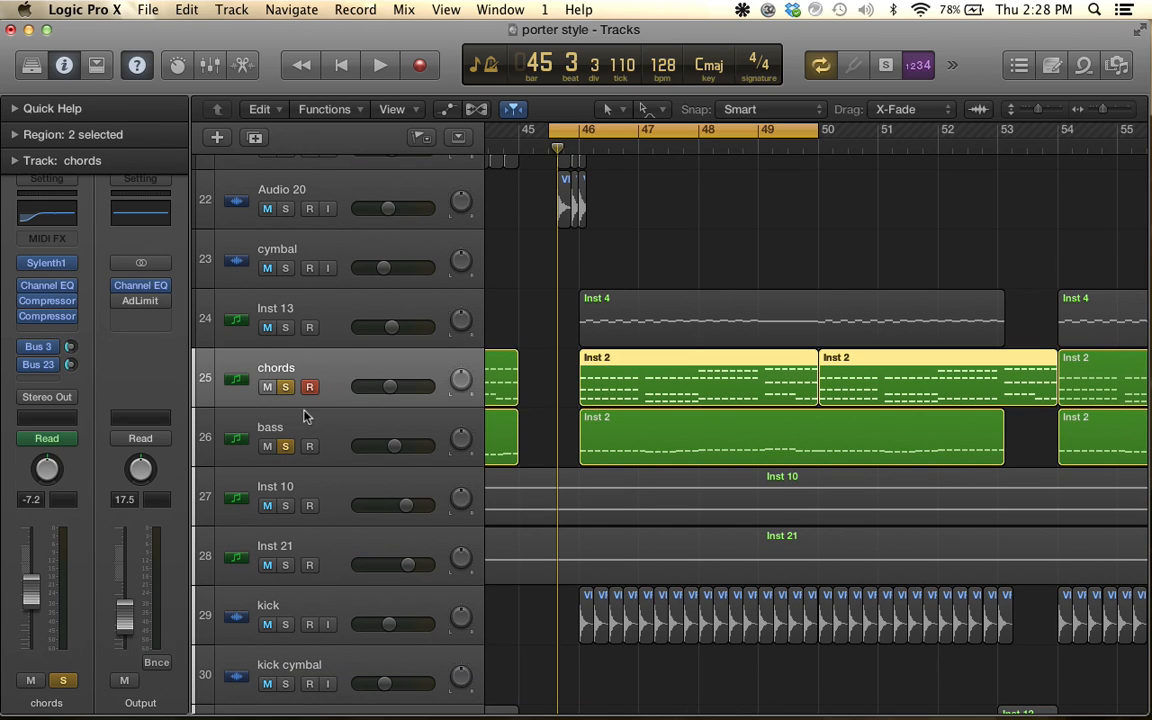
pyautogui.click(47, 300)
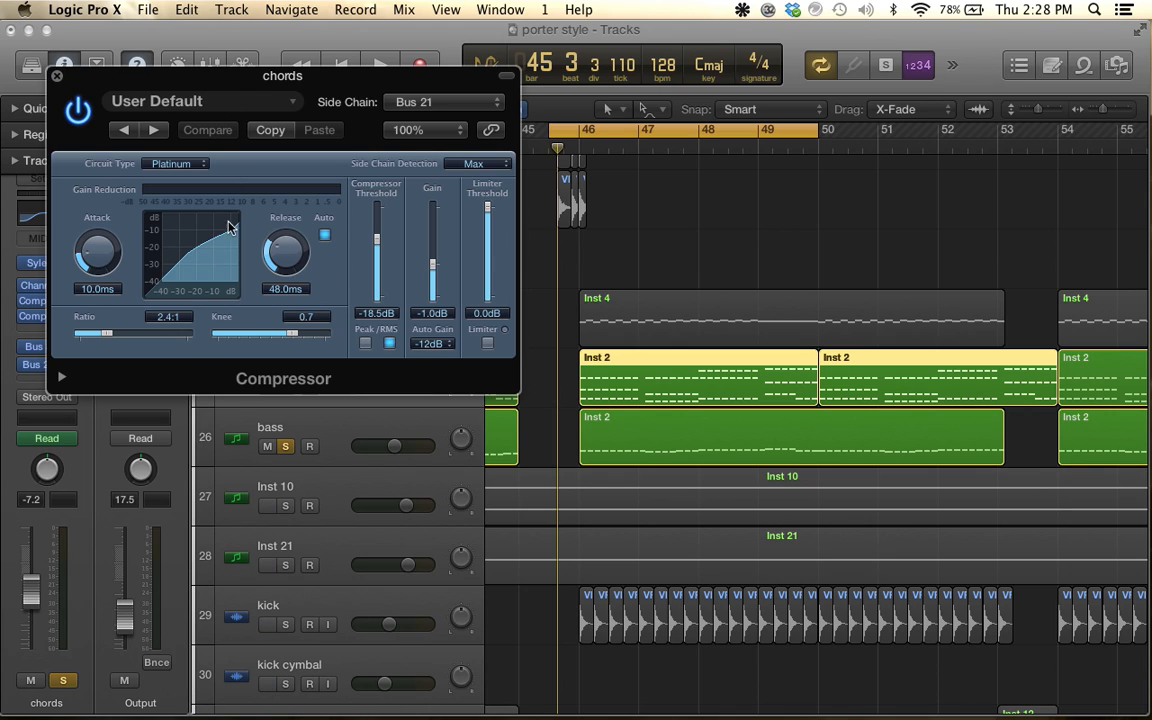
pyautogui.scroll(2, 404, 419)
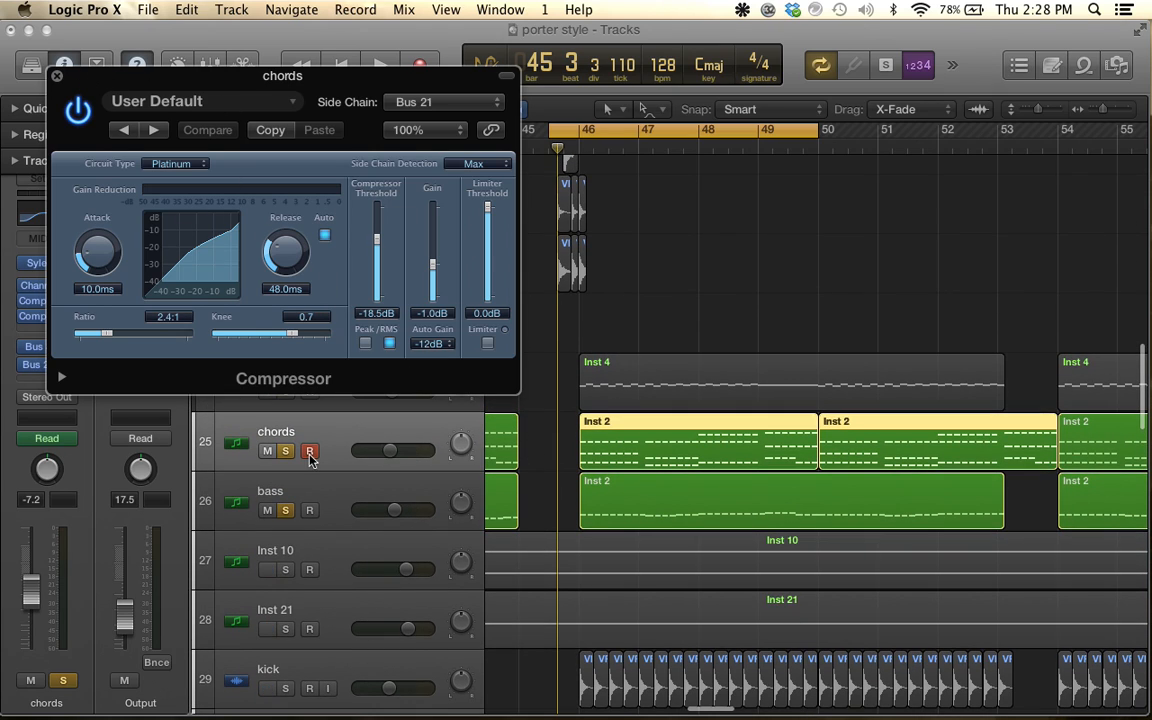
pyautogui.press('space')
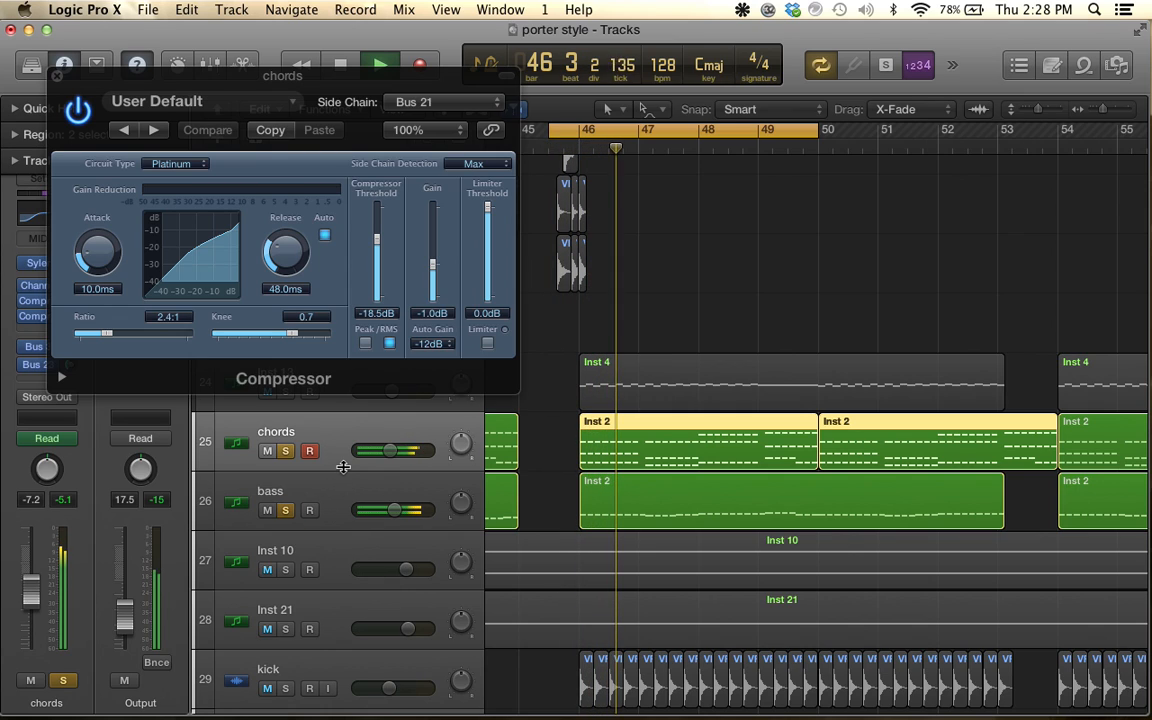
pyautogui.press('space')
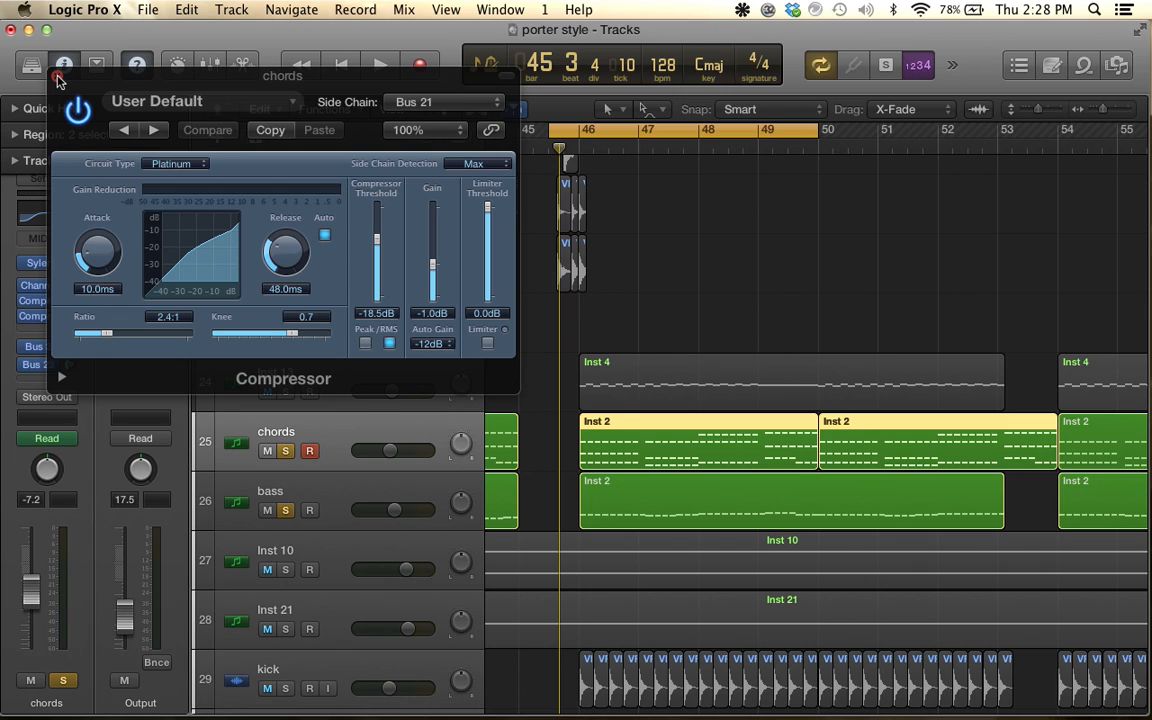
pyautogui.click(57, 77)
# Examine the bus sends of the kick, invis 4, 5, 6, 7, 8, 9 and INVIZ 2 tracks
pyautogui.scroll(-1, 458, 540)
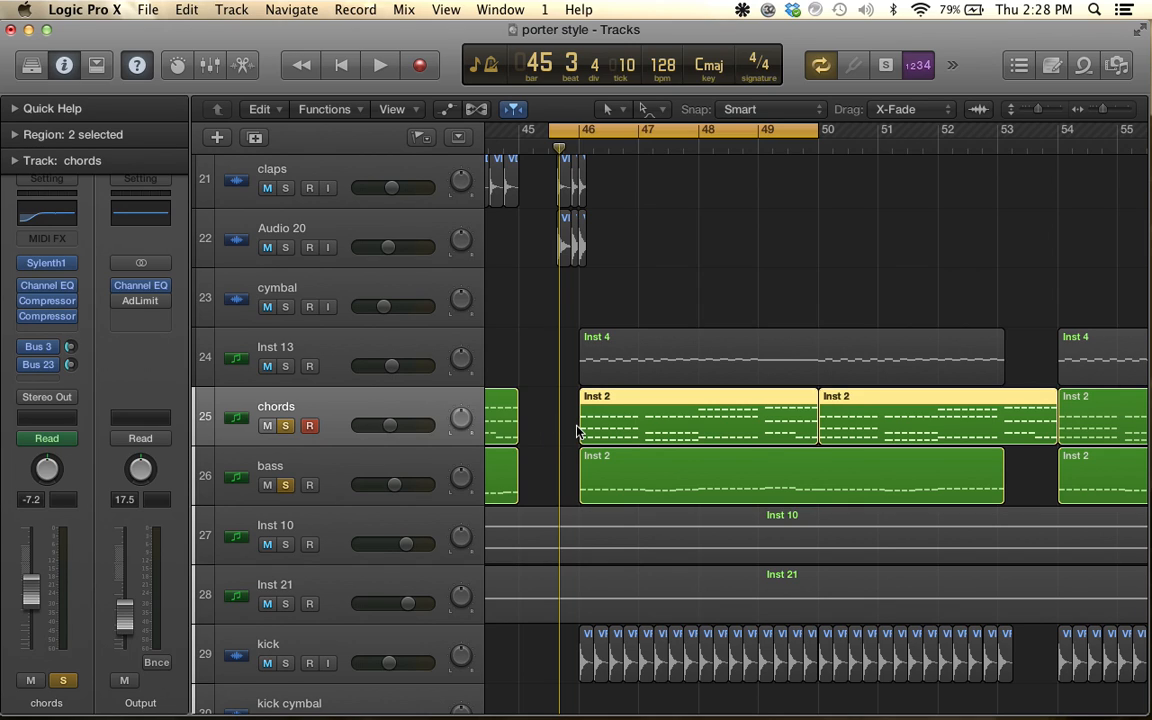
pyautogui.scroll(-3, 577, 430)
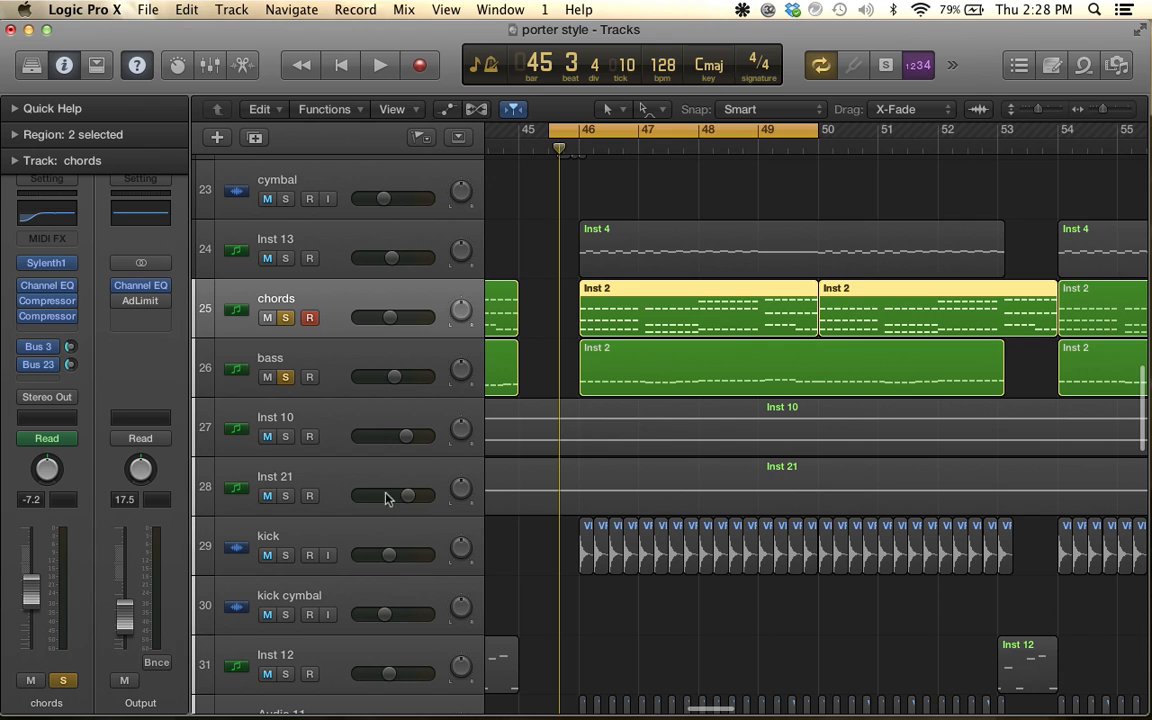
pyautogui.click(333, 540)
pyautogui.scroll(-5, 330, 545)
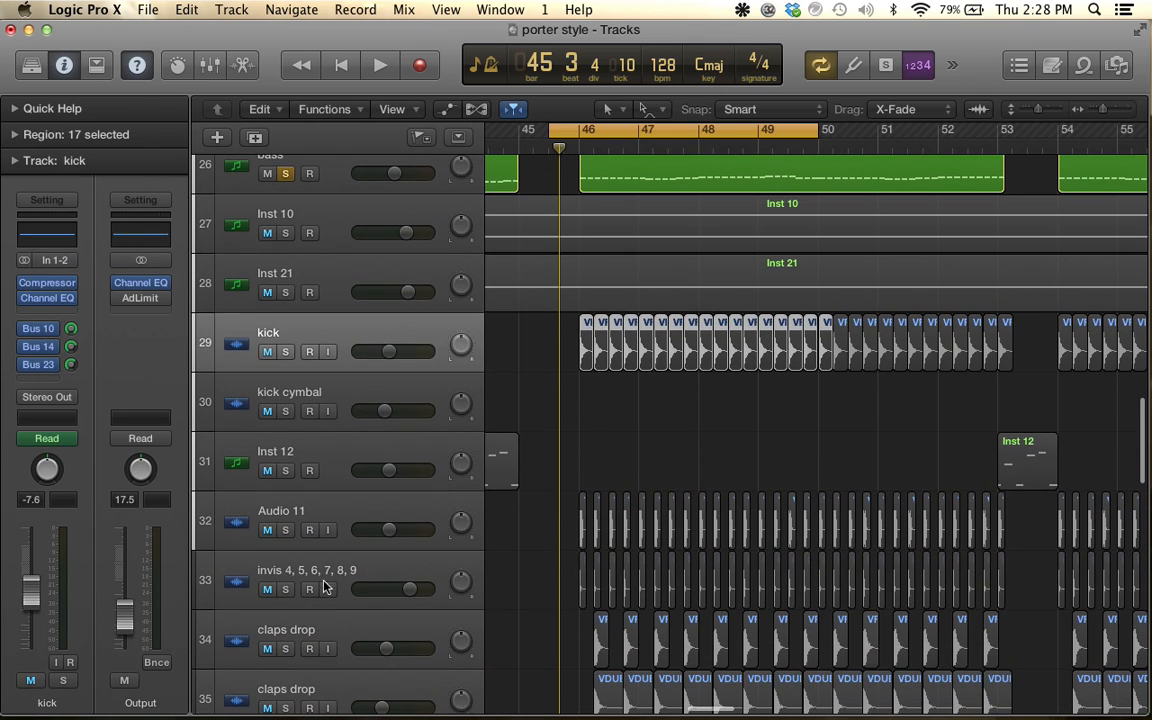
pyautogui.click(323, 587)
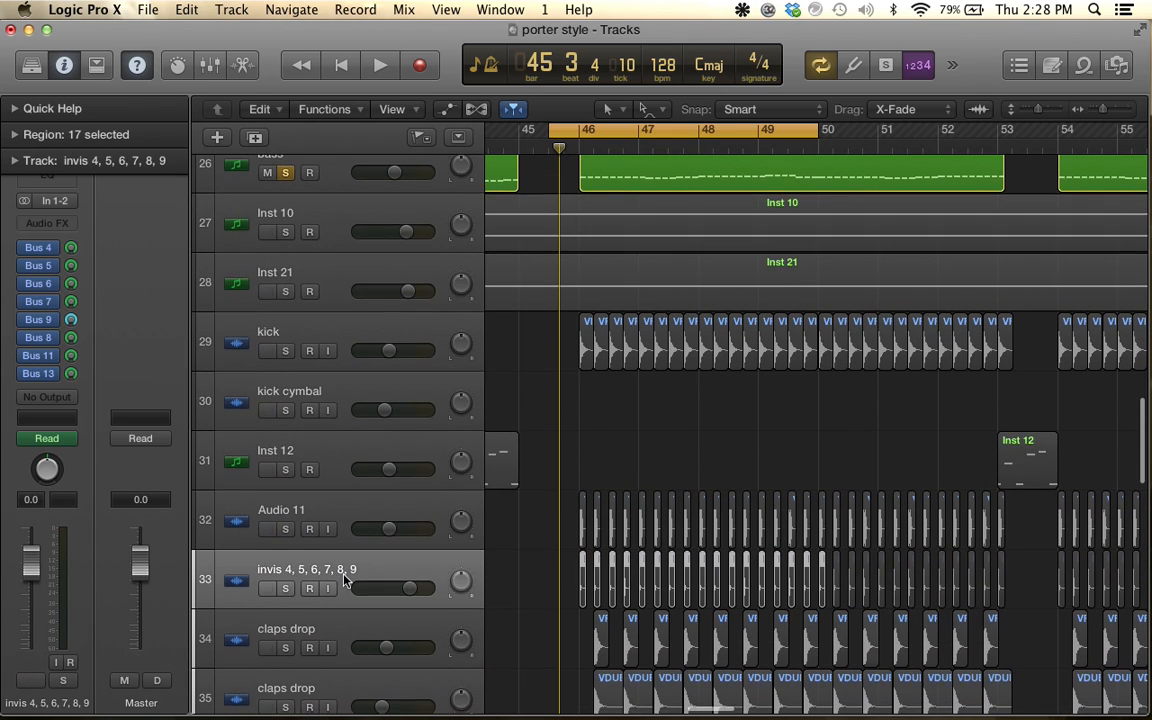
pyautogui.scroll(-2, 340, 575)
pyautogui.scroll(-2, 343, 580)
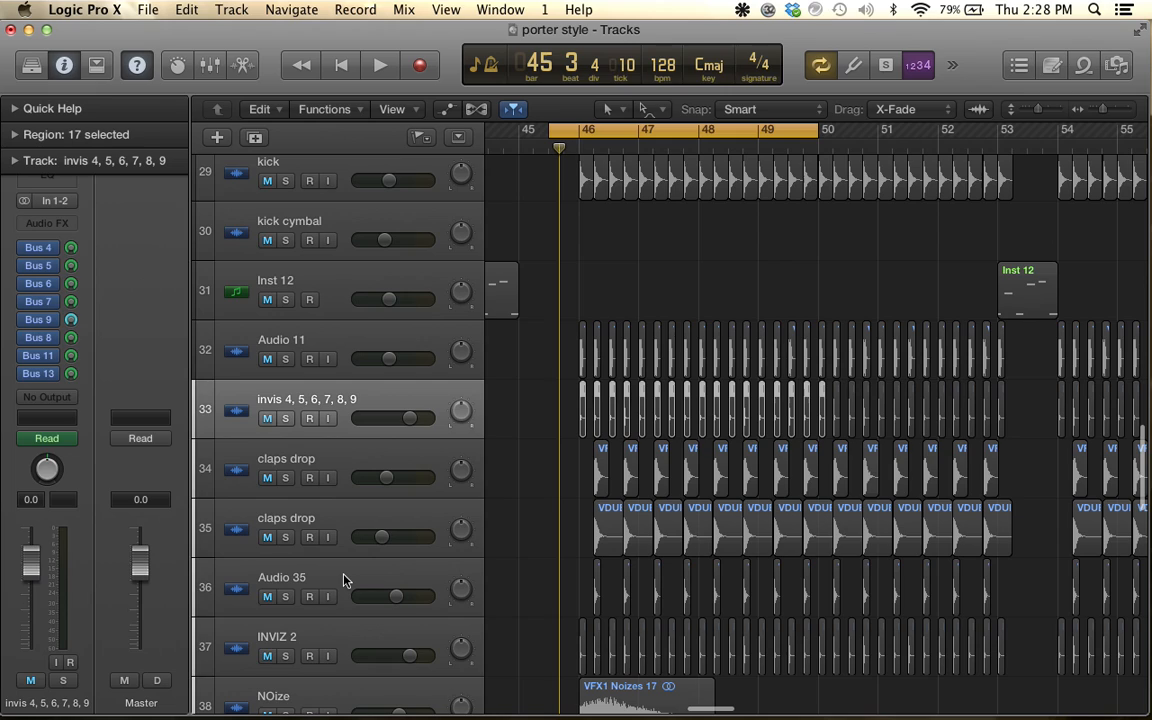
pyautogui.click(314, 634)
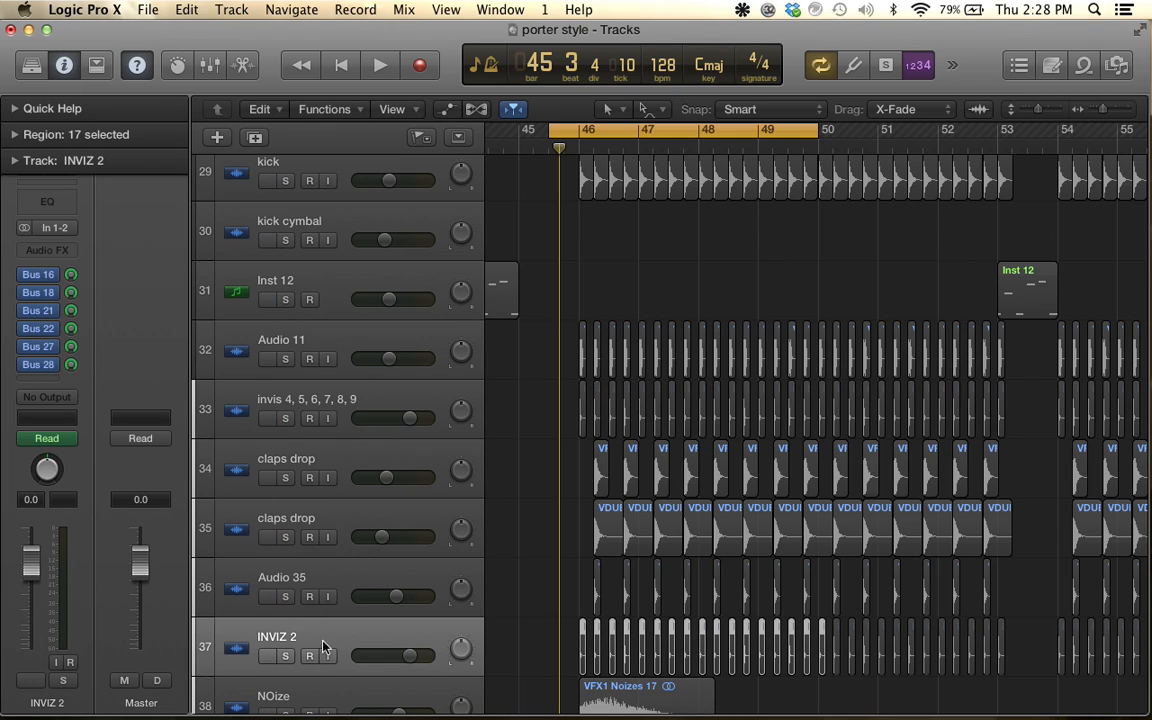
# Solo the INVIZ 2 track and play it around bar 46
pyautogui.click(285, 656)
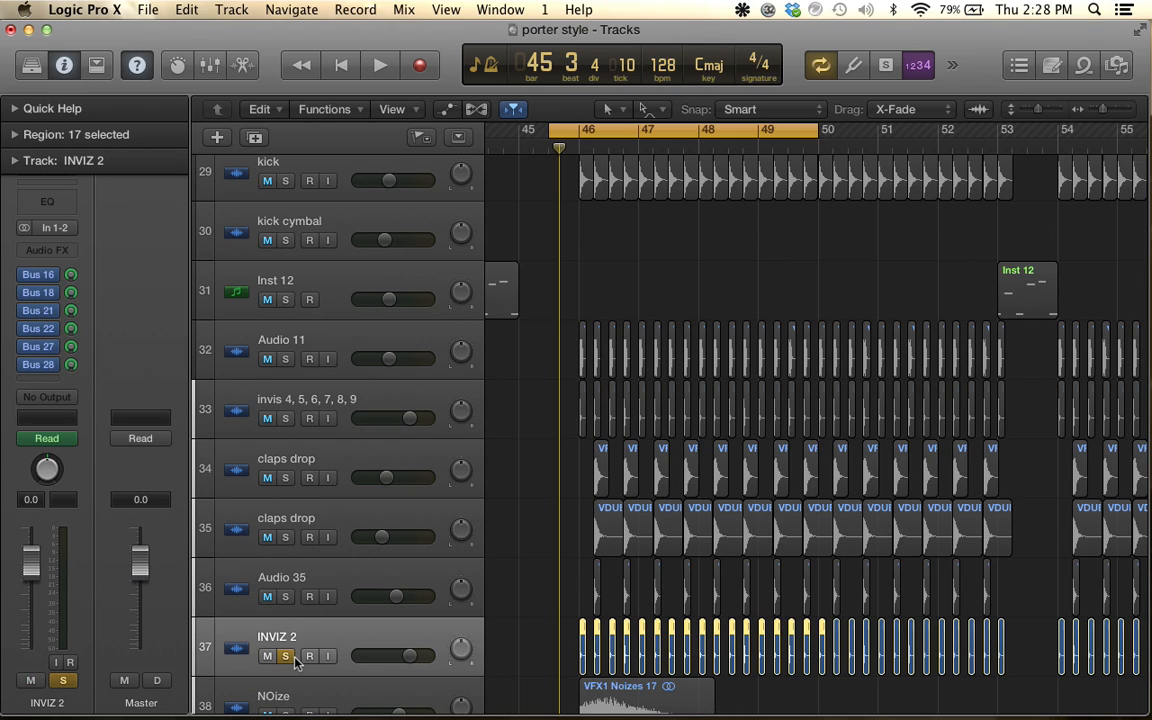
pyautogui.press('space')
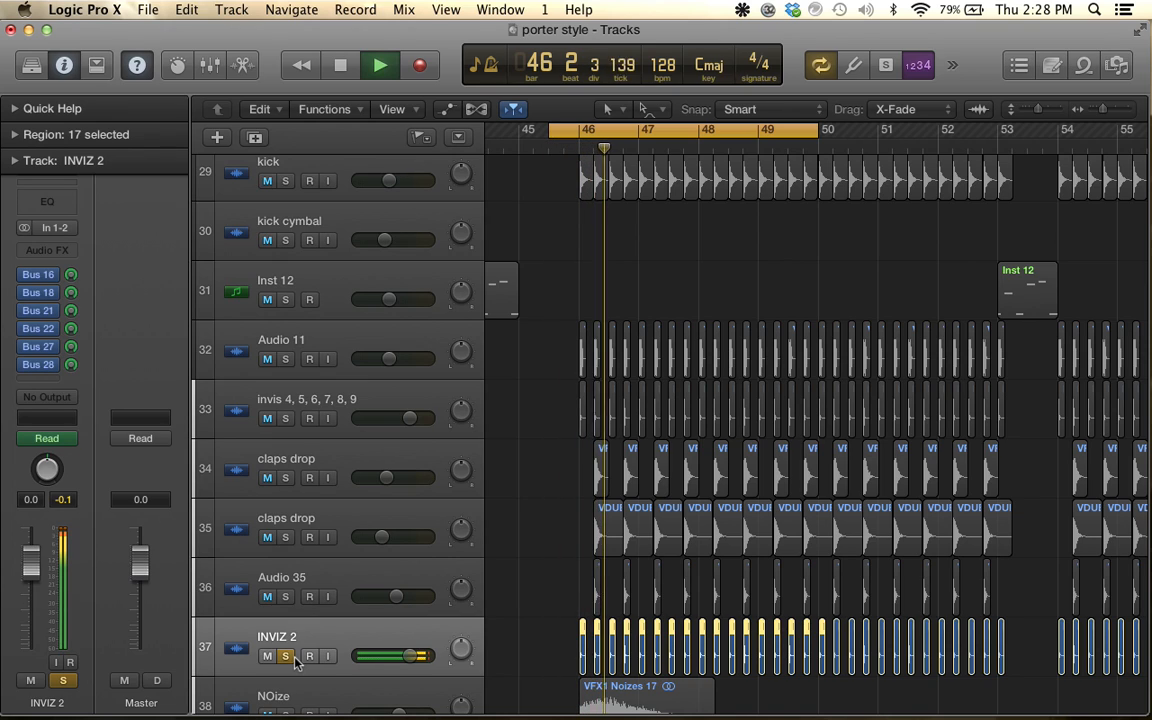
pyautogui.press('space')
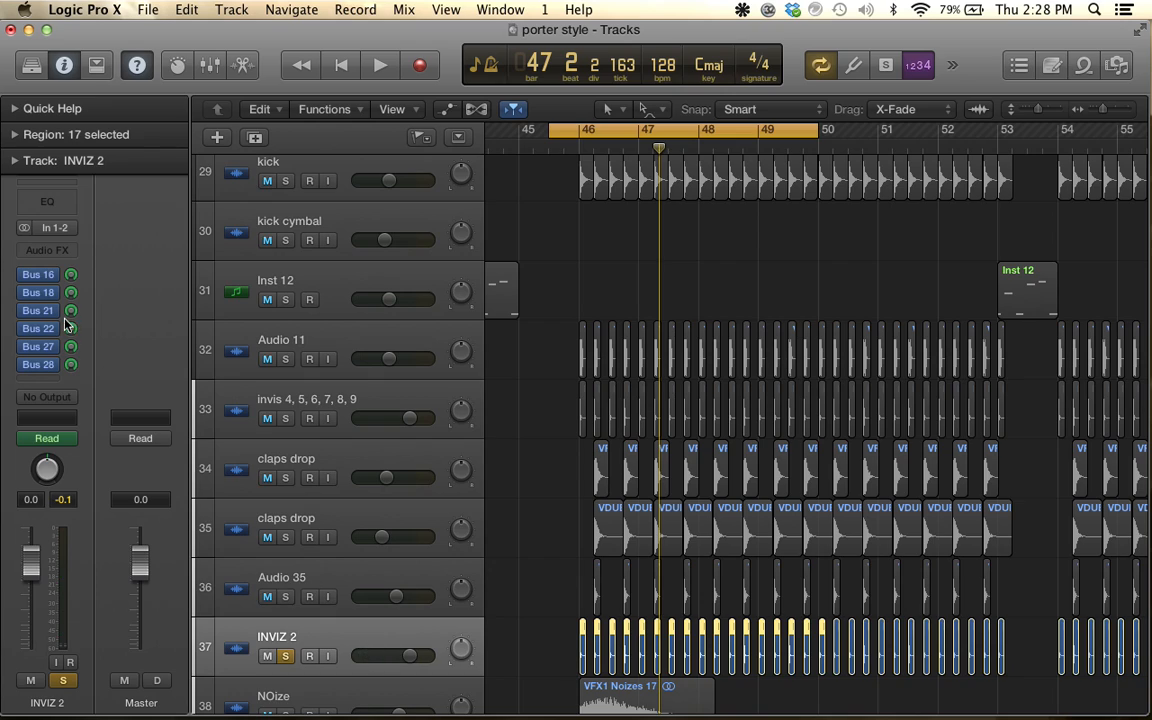
# Set the output of INVIZ 2's Bus 28 aux channel to No Output and play the track to check it
pyautogui.click(53, 369)
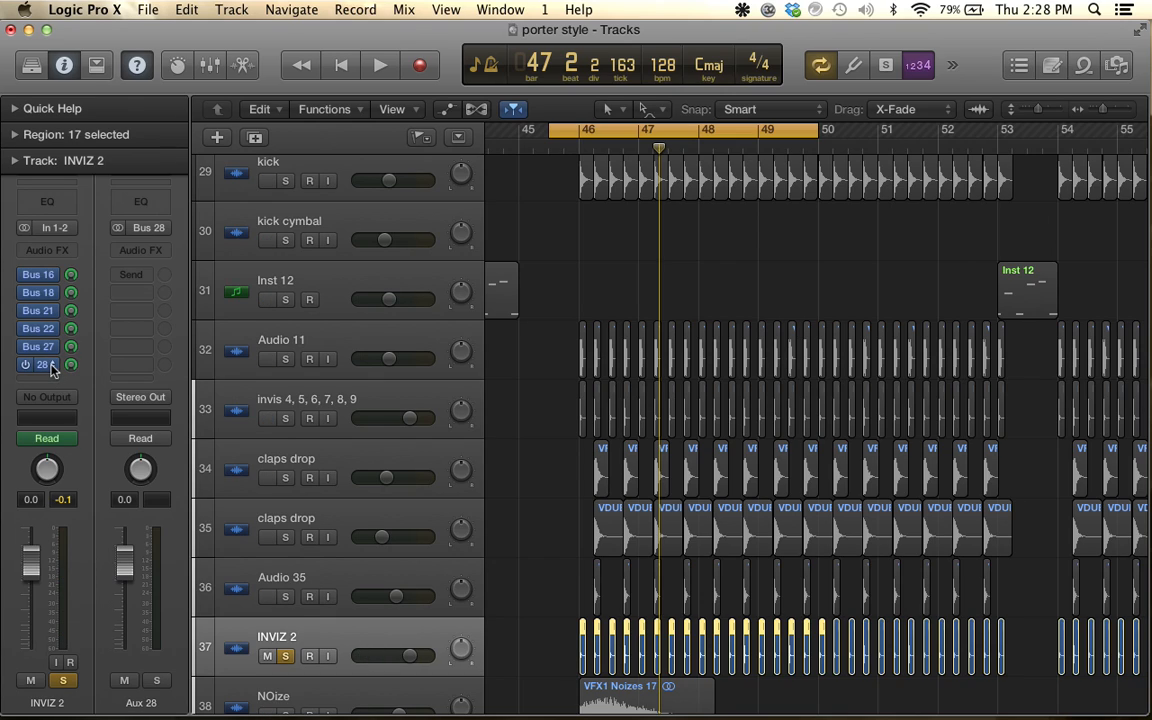
pyautogui.click(163, 402)
pyautogui.click(167, 419)
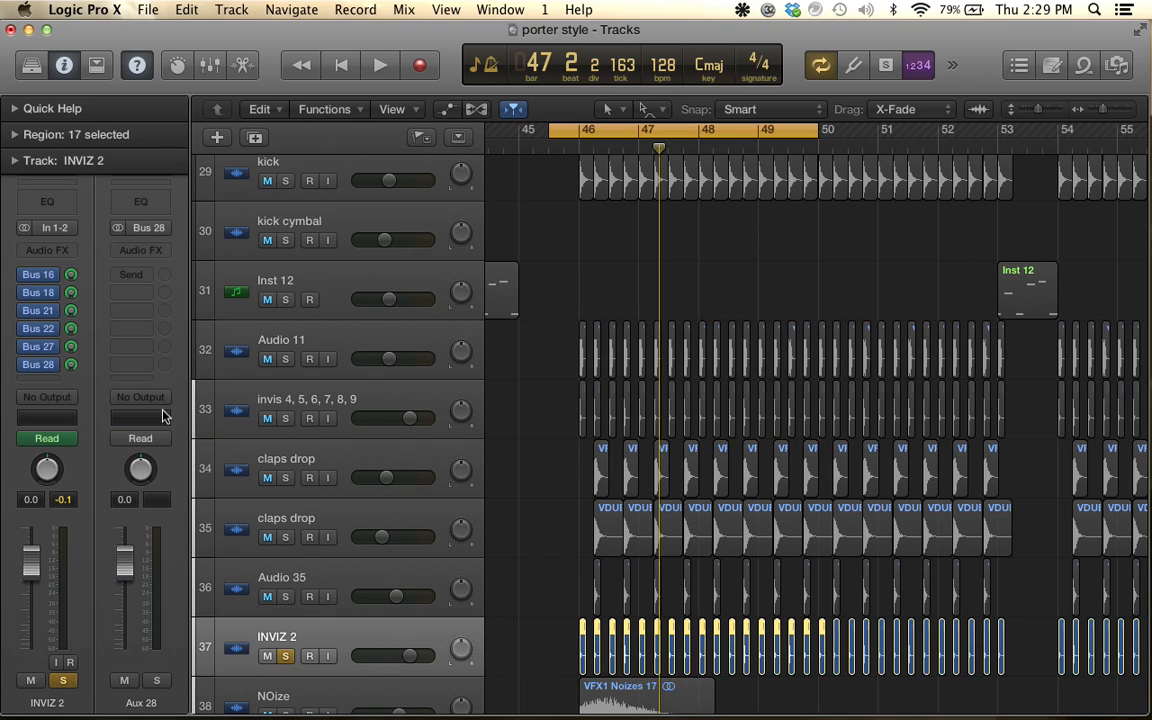
pyautogui.press('space')
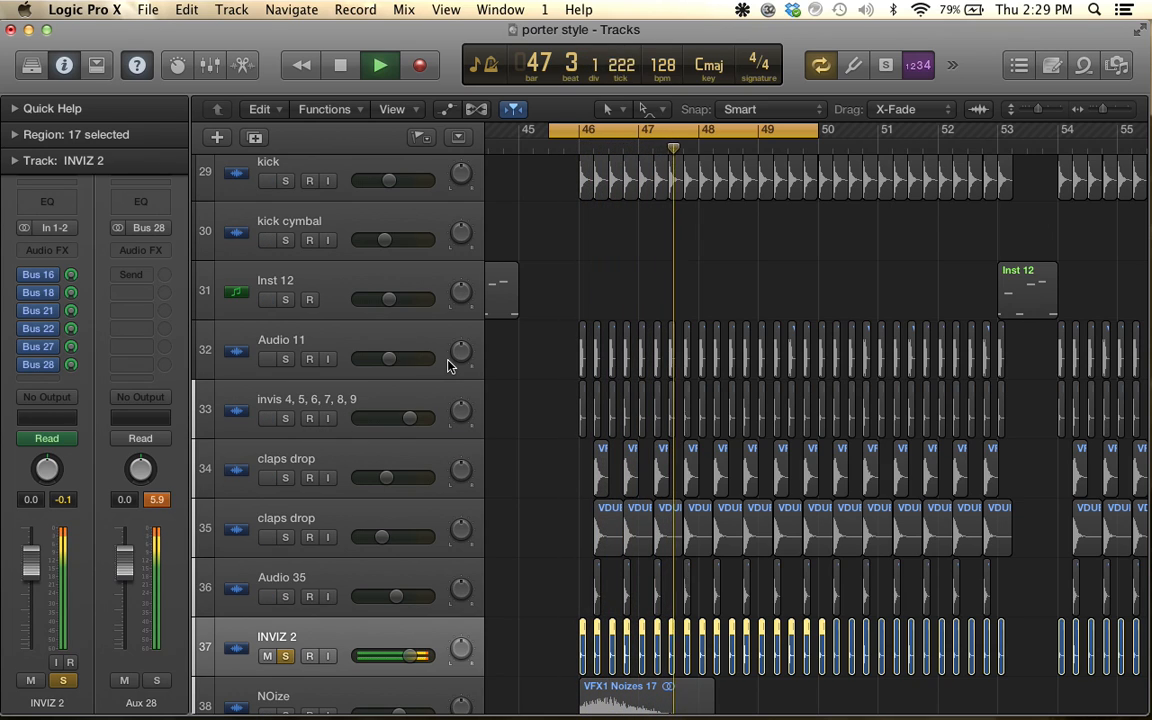
pyautogui.press('space')
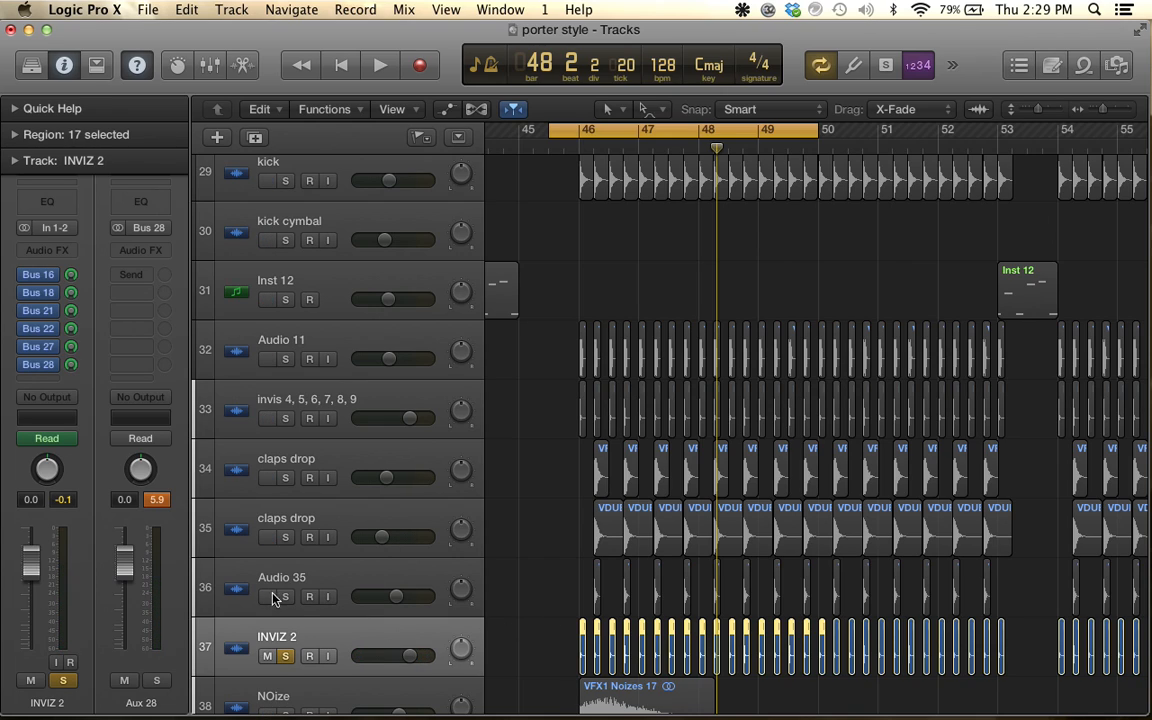
# Unsolo the INVIZ 2 track and play the remaining soloed tracks around bar 46
pyautogui.click(285, 657)
pyautogui.press('space')
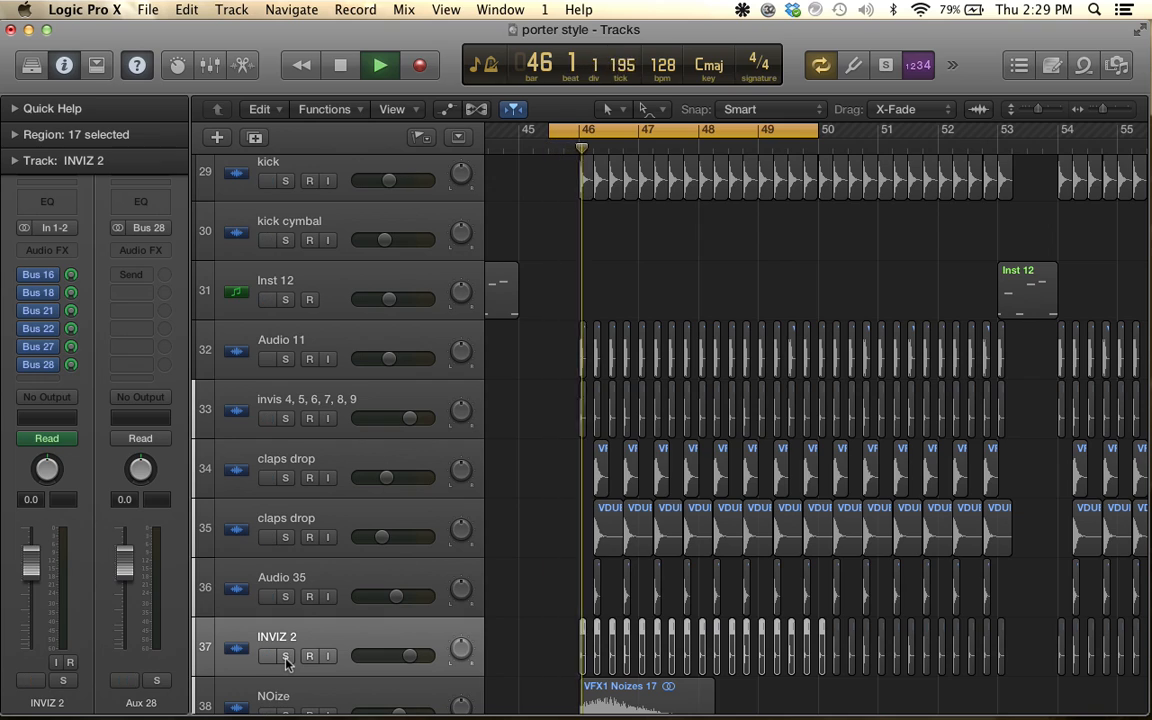
pyautogui.press('space')
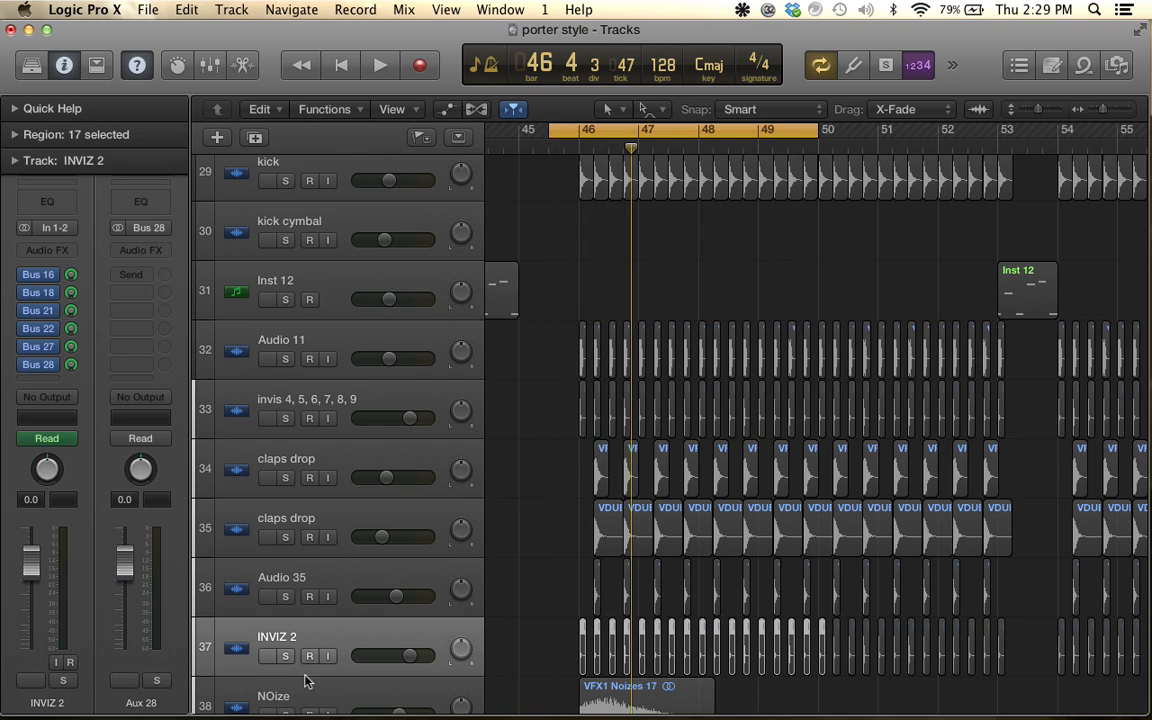
# Solo INVIZ 2 and invis 4, 5, 6, 7, 8, 9 together, play them, and unsolo both
pyautogui.click(286, 655)
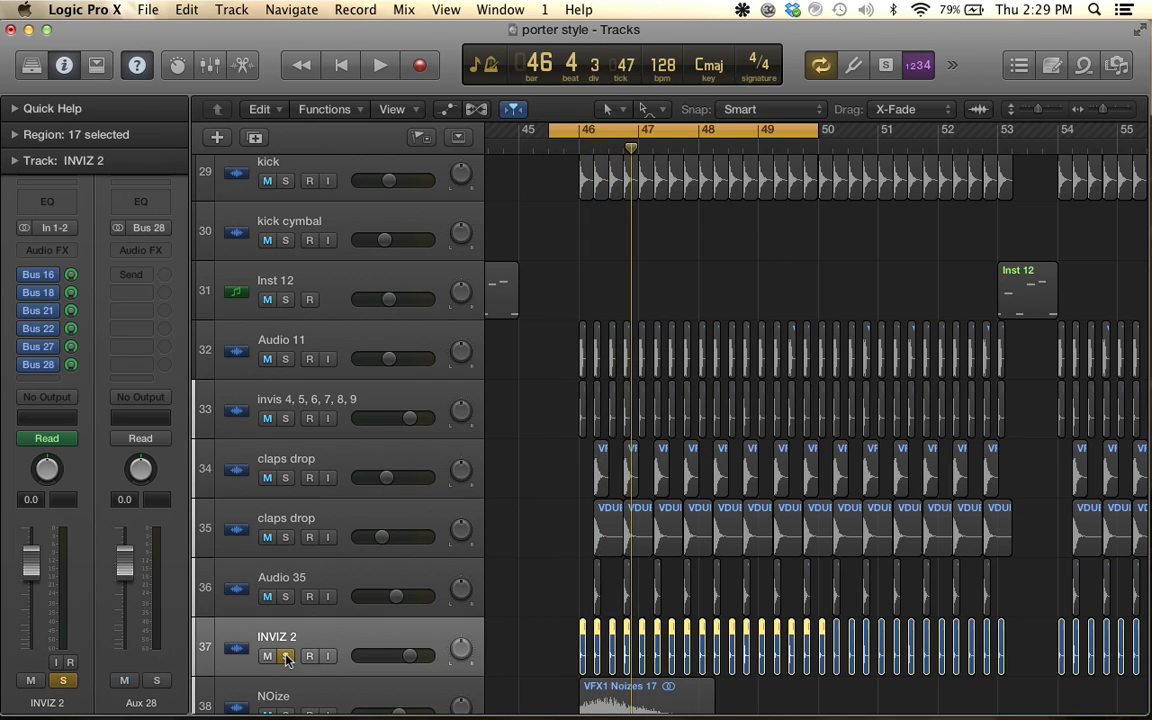
pyautogui.click(285, 405)
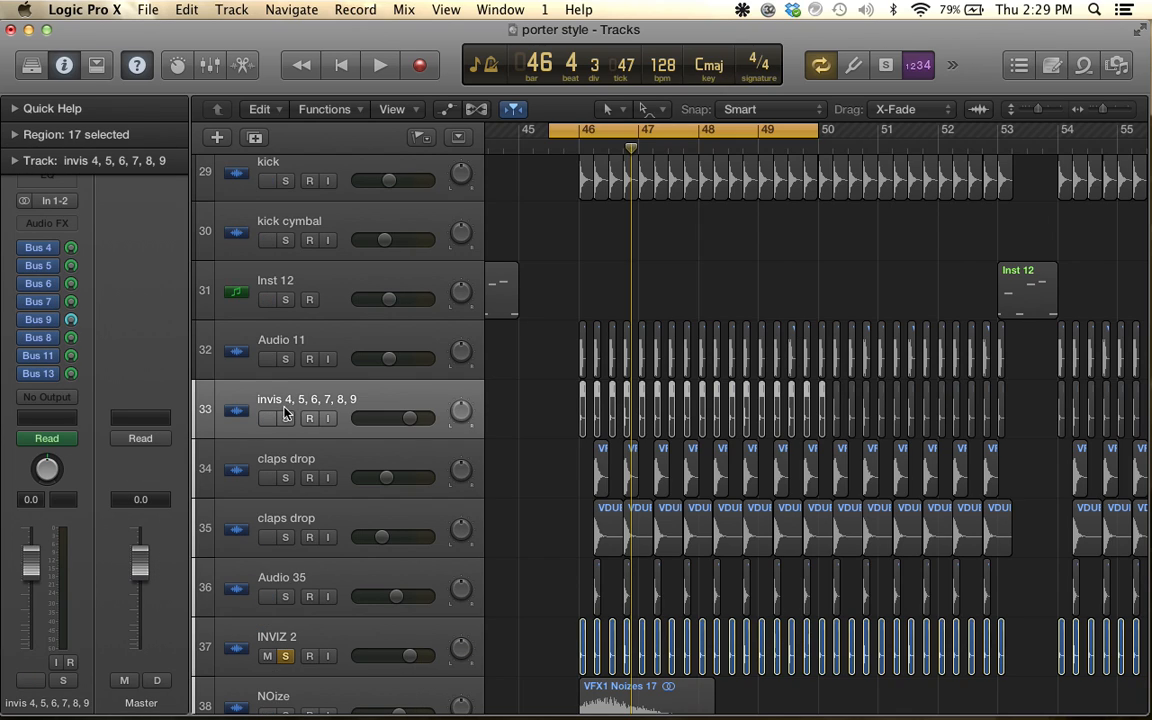
pyautogui.click(286, 420)
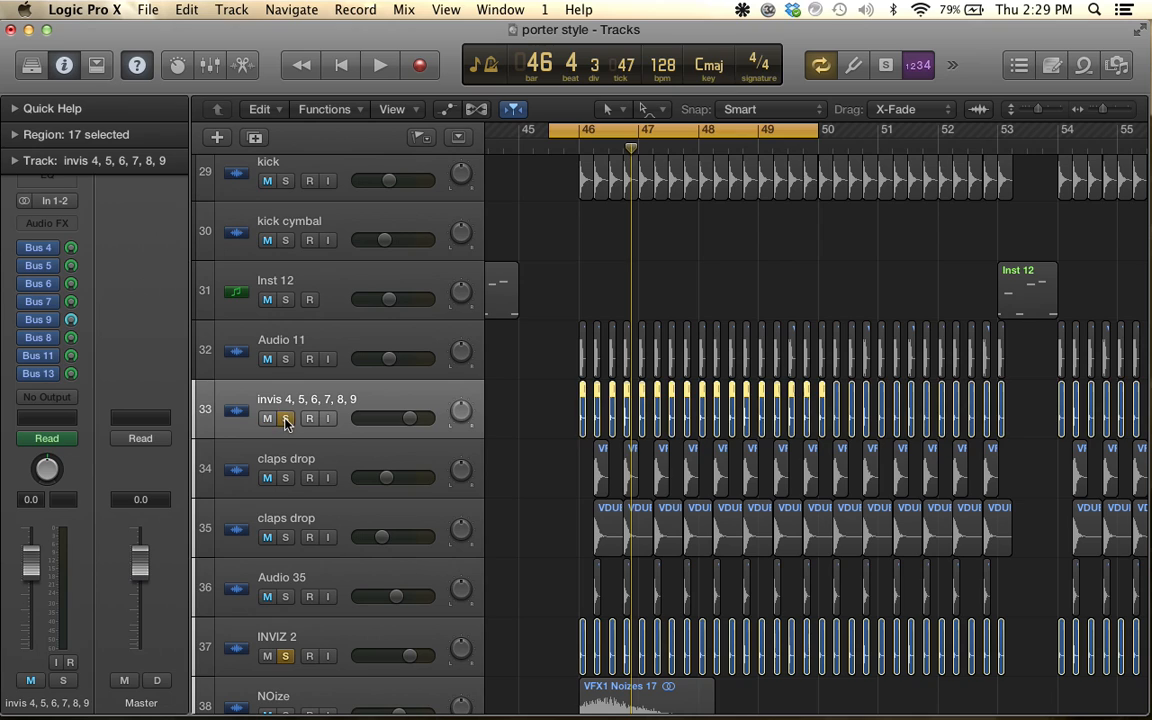
pyautogui.press('space')
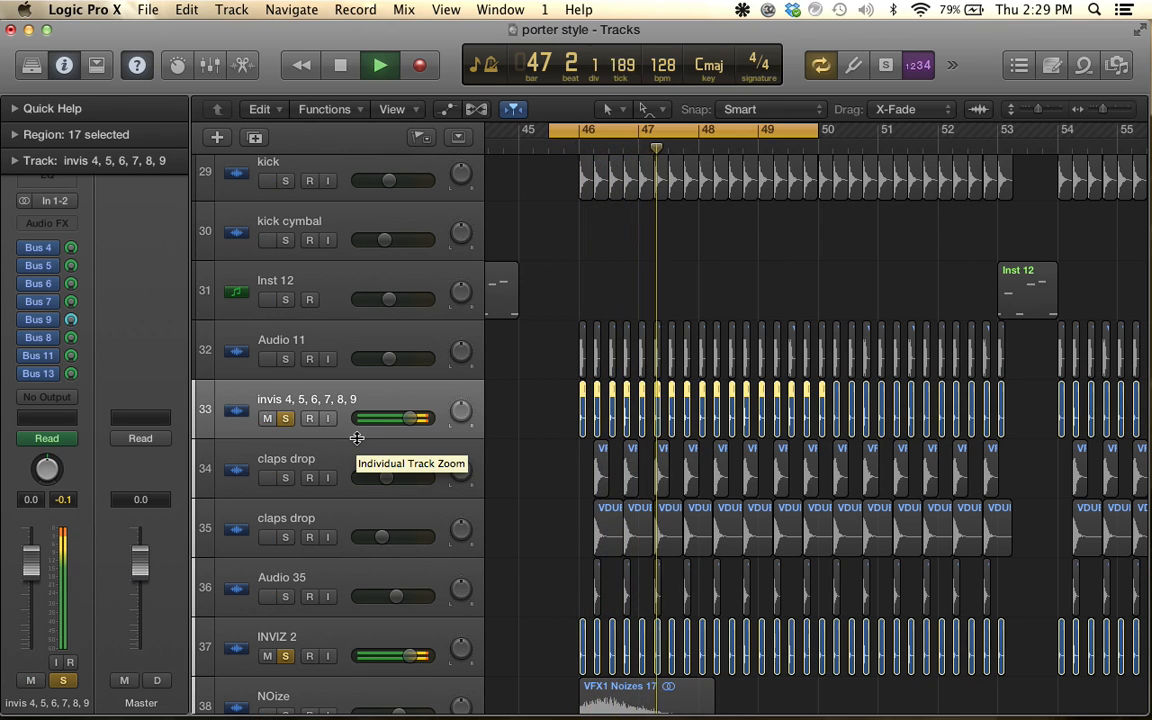
pyautogui.press('space')
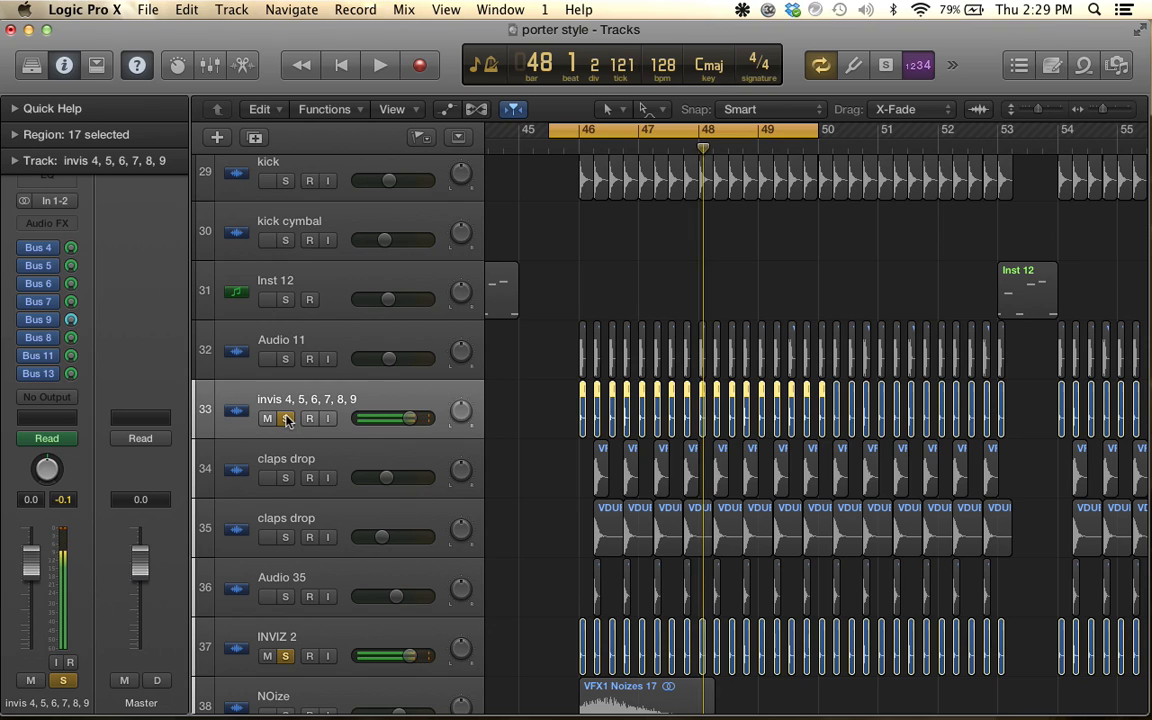
pyautogui.press('s')
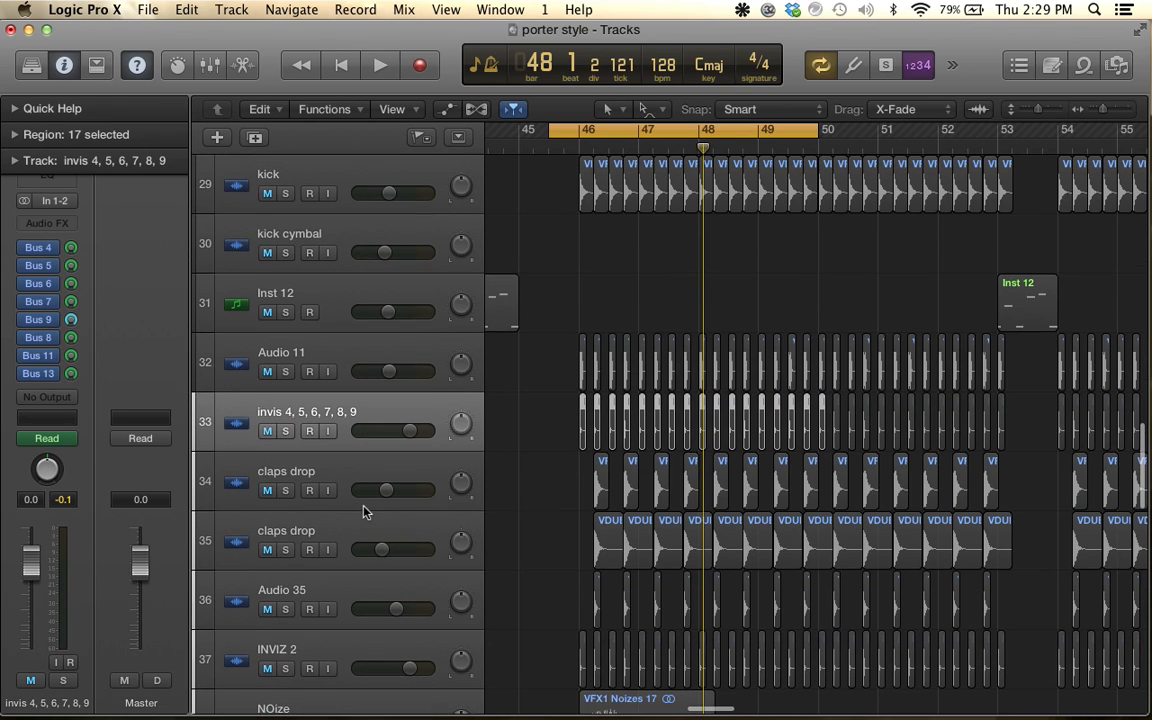
pyautogui.scroll(5, 363, 512)
pyautogui.scroll(4, 363, 512)
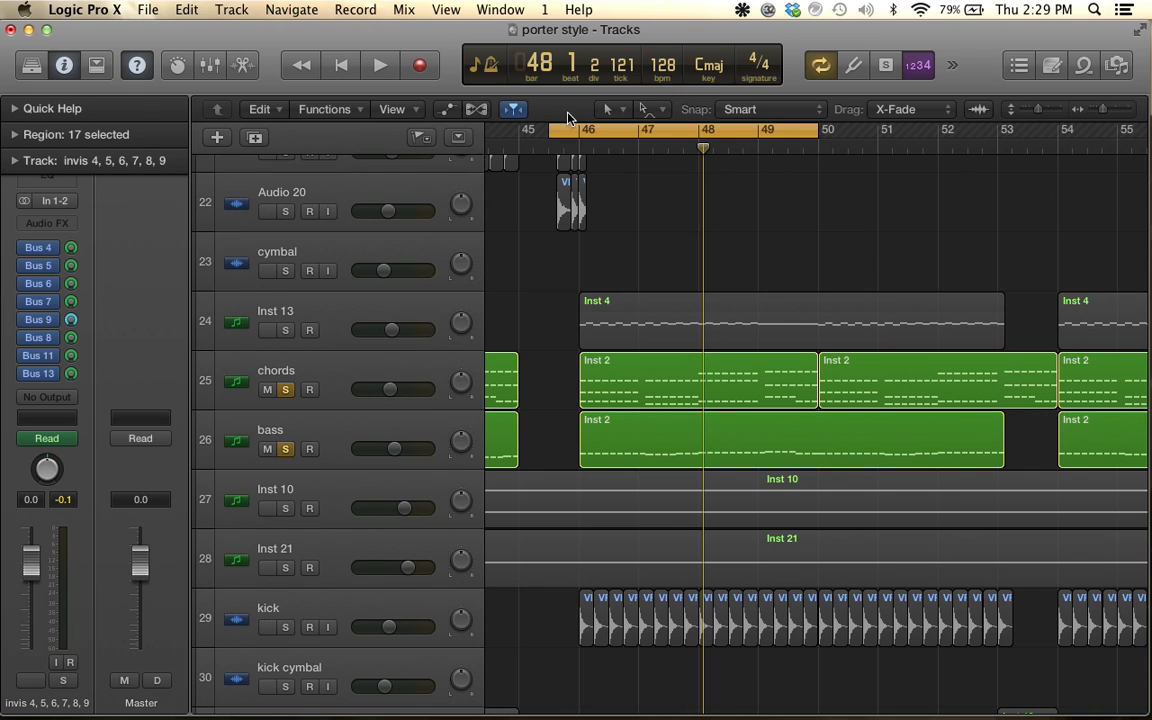
# Move the cycle range's start to bar 46 and play the soloed chords and bass tracks
pyautogui.moveTo(549, 130); pyautogui.dragTo(581, 131)
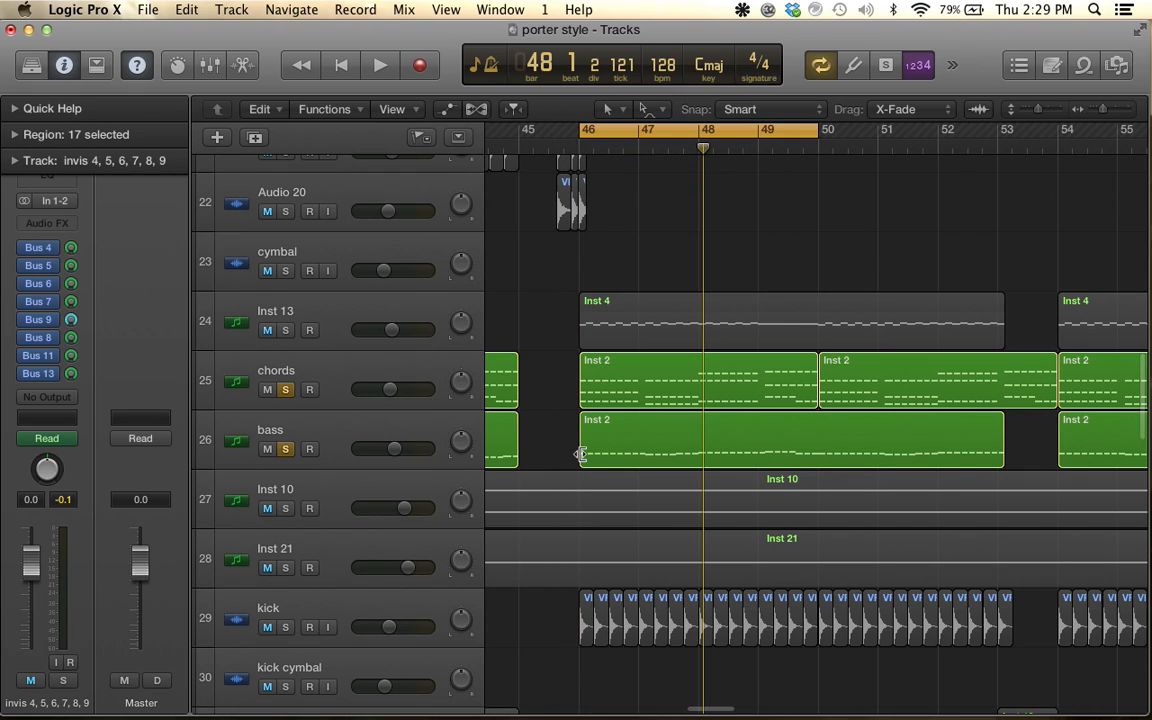
pyautogui.press('space')
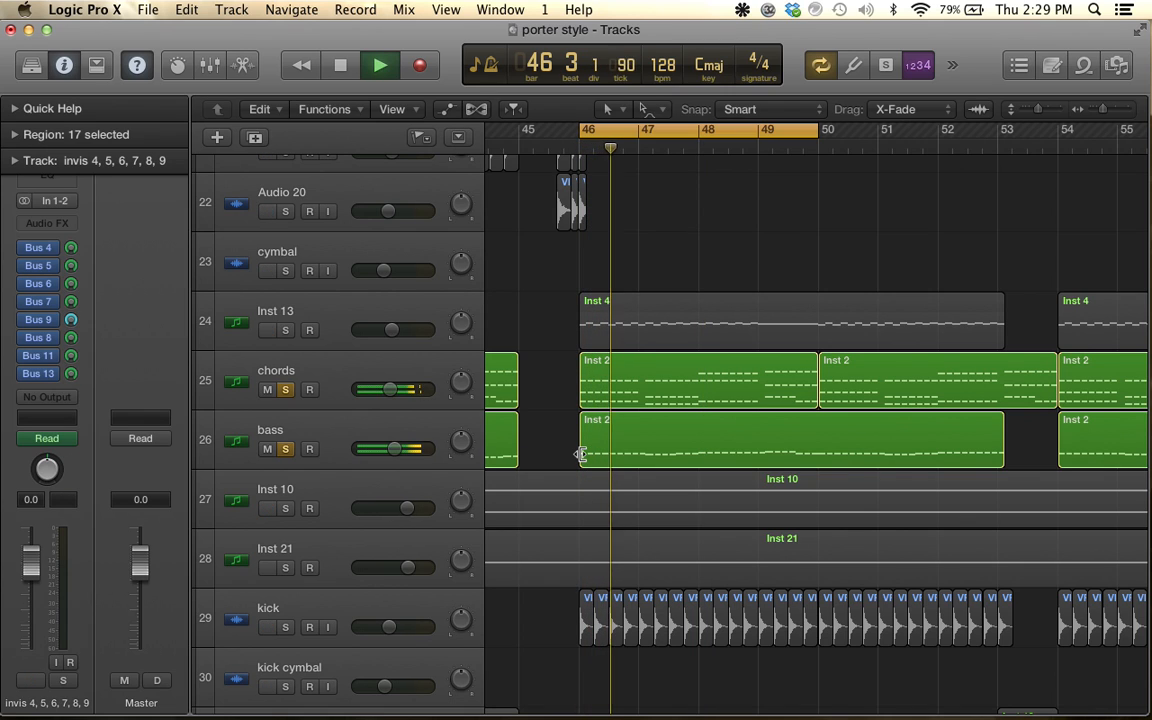
pyautogui.press('space')
# Solo the invis 4, 5, 6, 7, 8, 9 and INVIZ 2 tracks and play them together with the chords and bass
pyautogui.scroll(-7, 393, 478)
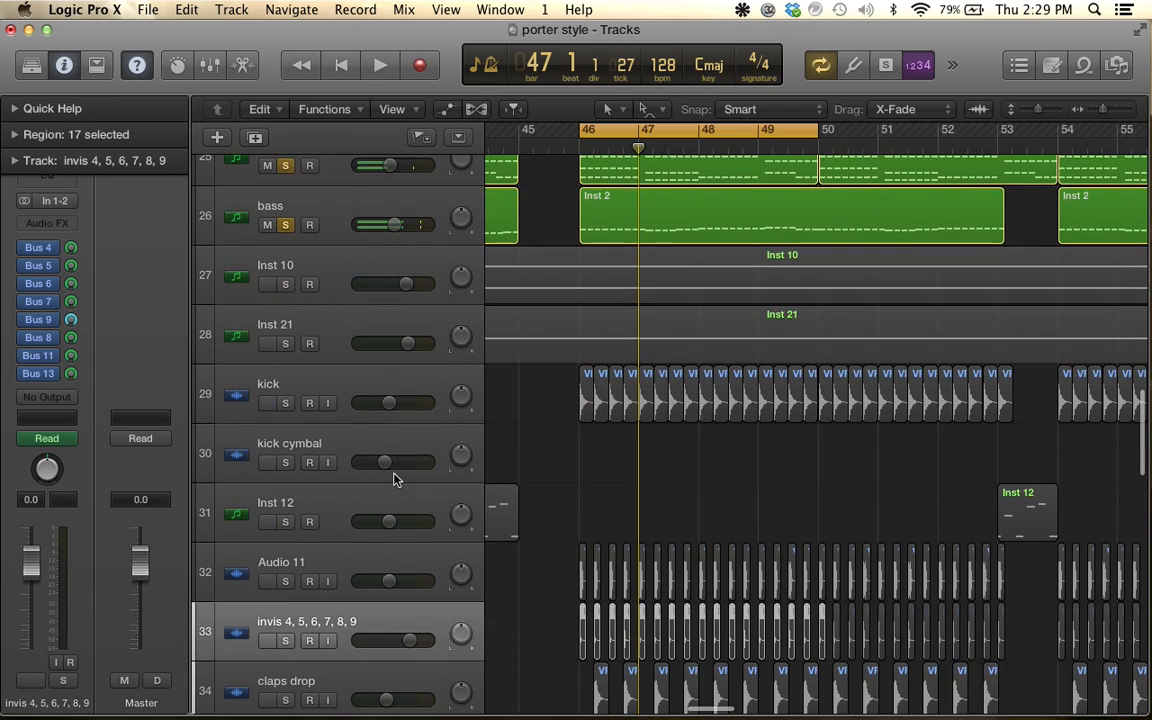
pyautogui.click(286, 406)
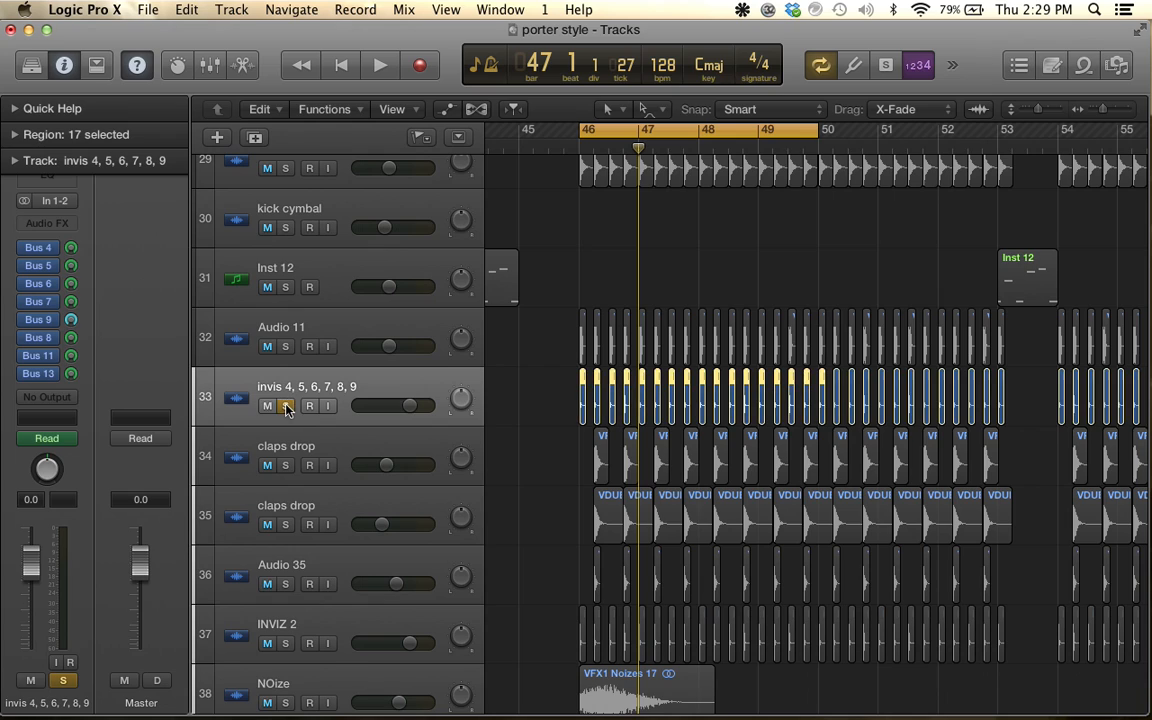
pyautogui.click(285, 643)
pyautogui.press('space')
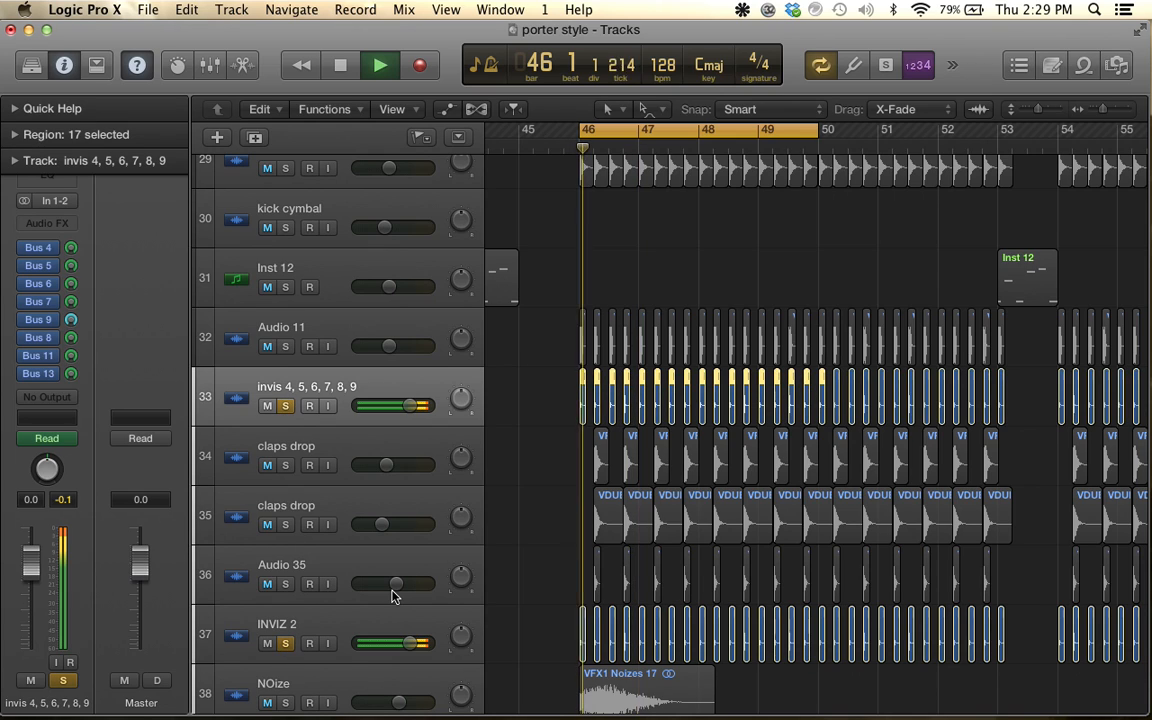
# Stop playback and unsolo the invis 4, 5, 6, 7, 8, 9, INVIZ 2, bass and chords tracks
pyautogui.click(286, 405)
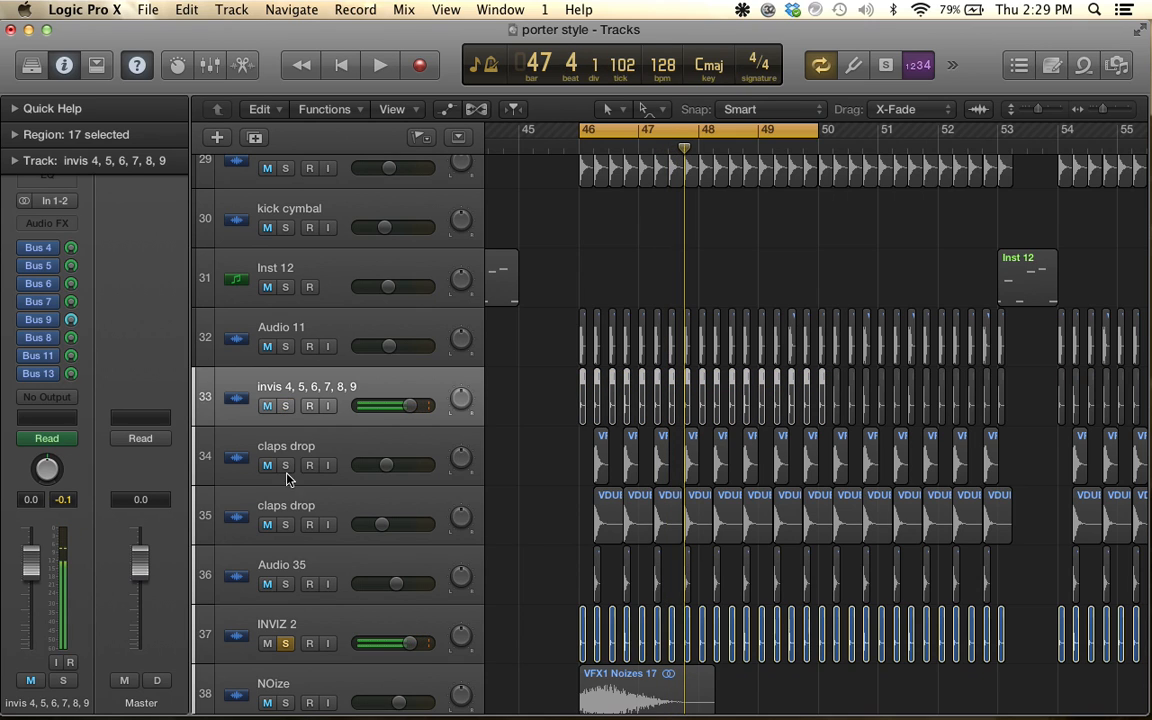
pyautogui.scroll(5, 325, 610)
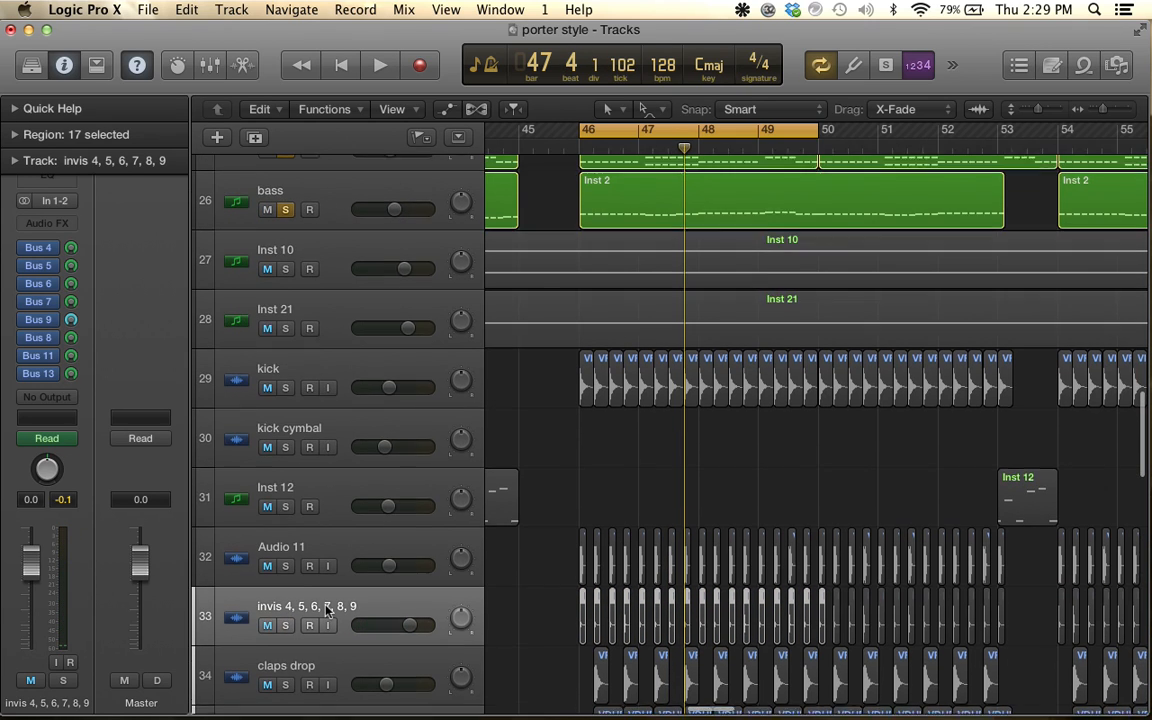
pyautogui.scroll(1, 332, 398)
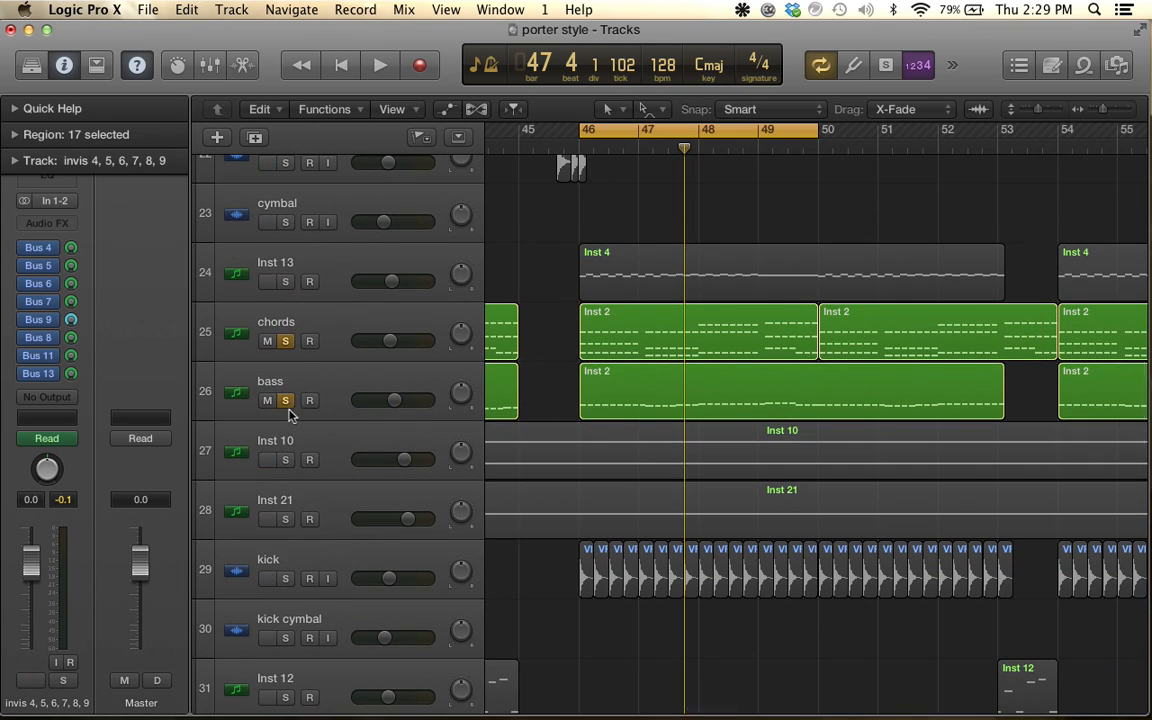
pyautogui.click(286, 401)
pyautogui.click(285, 341)
pyautogui.scroll(2, 442, 380)
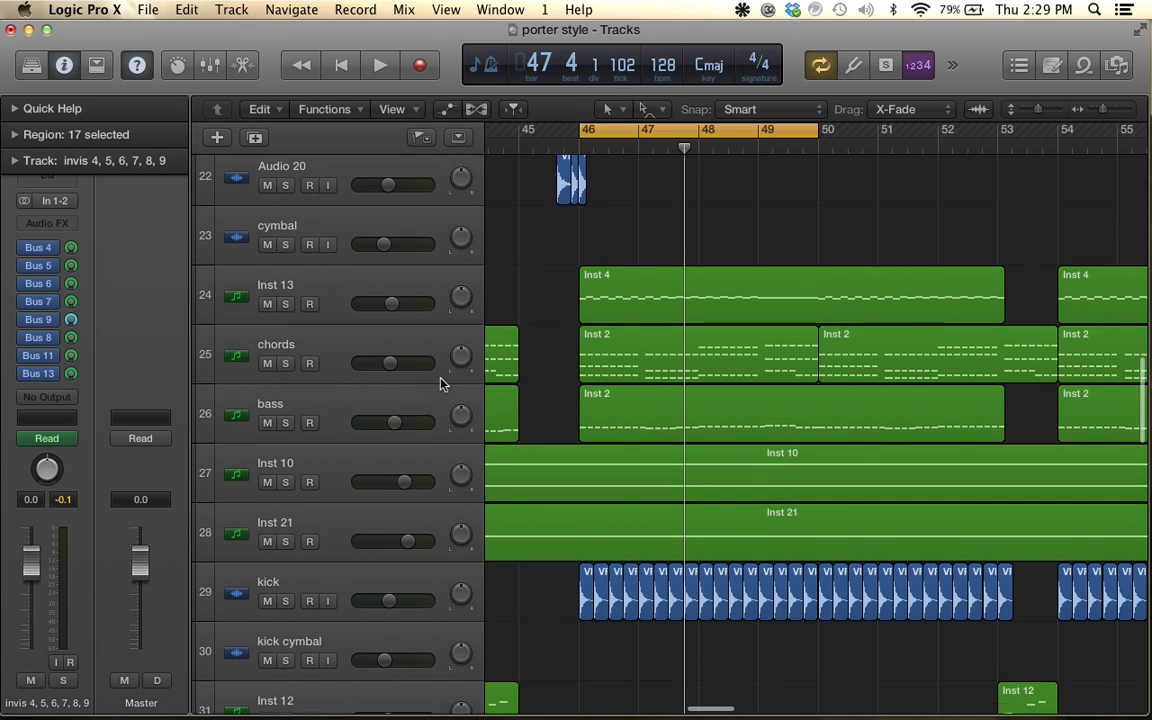
# Select the bass and chords tracks in turn to compare their channel strip effects and bus sends
pyautogui.scroll(1, 427, 416)
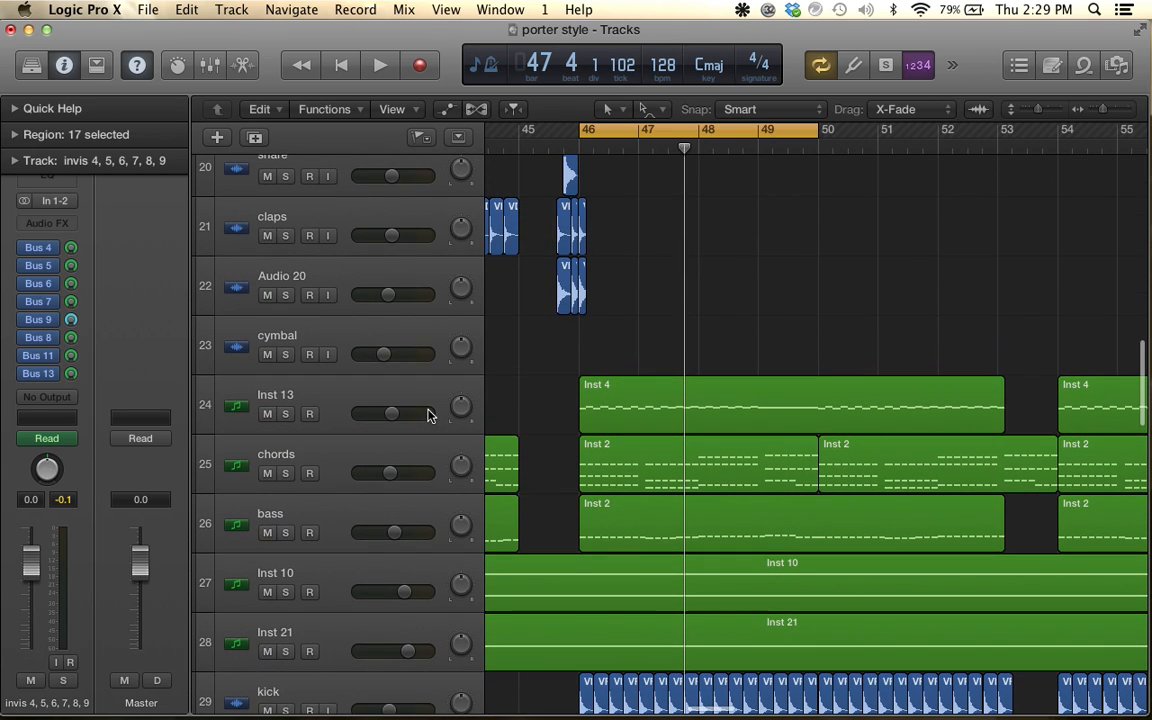
pyautogui.click(347, 517)
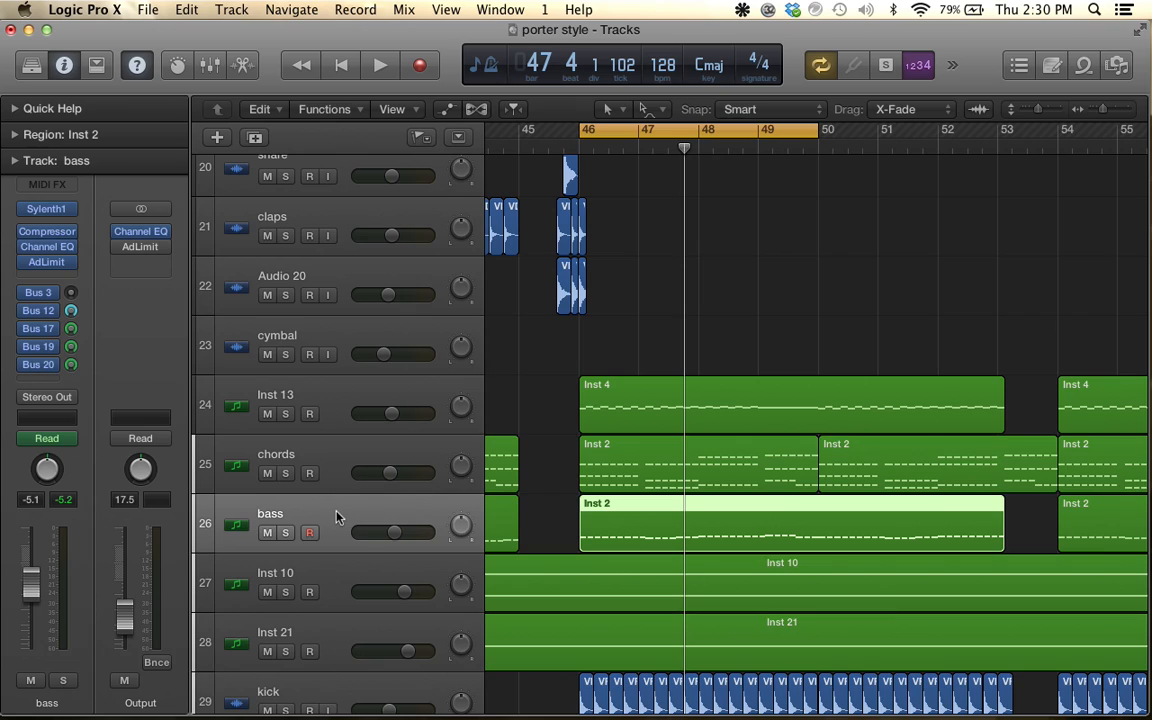
pyautogui.click(337, 487)
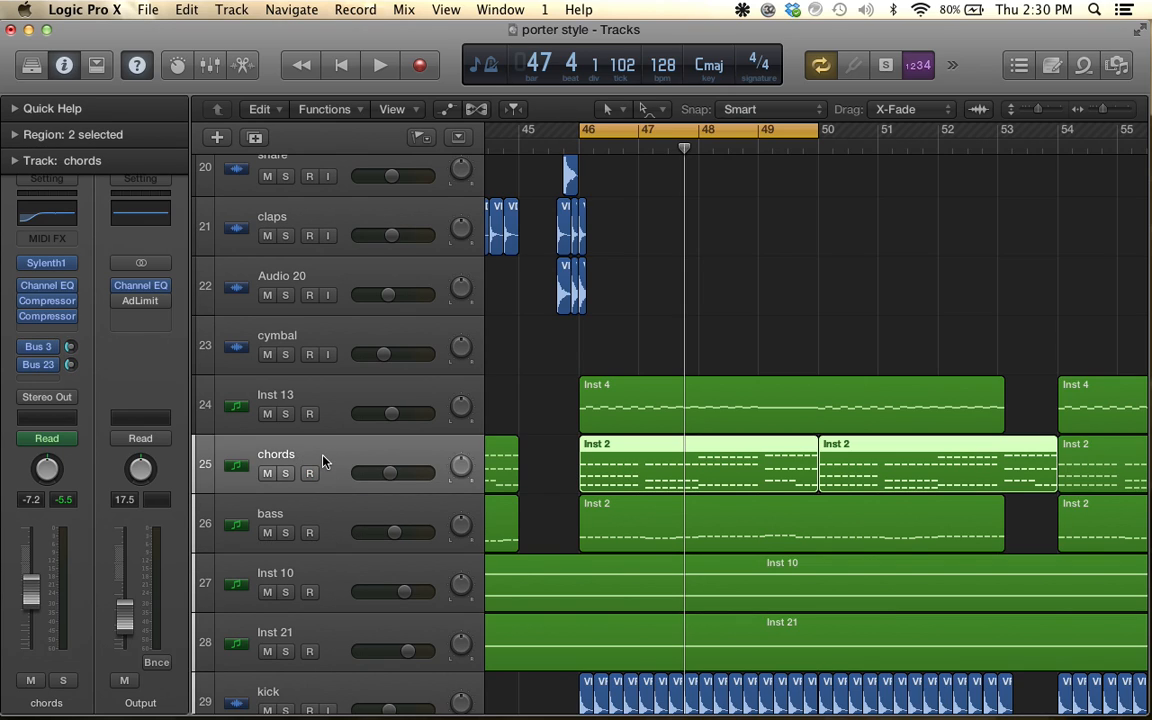
pyautogui.click(333, 520)
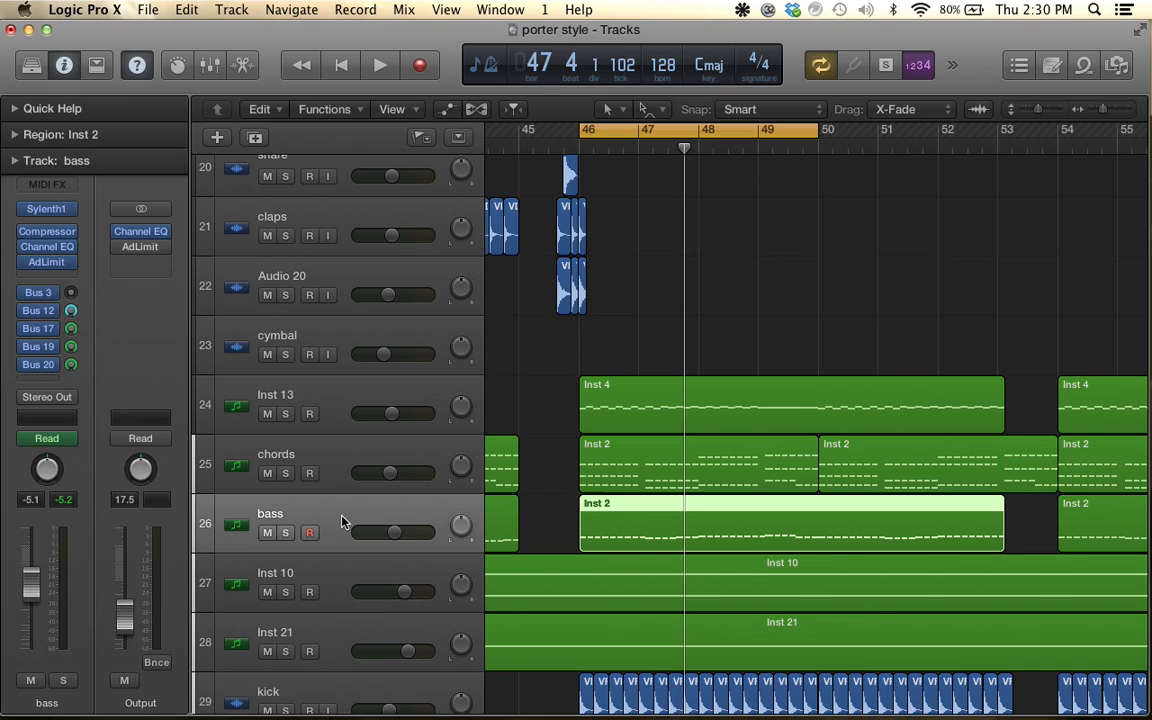
pyautogui.click(338, 473)
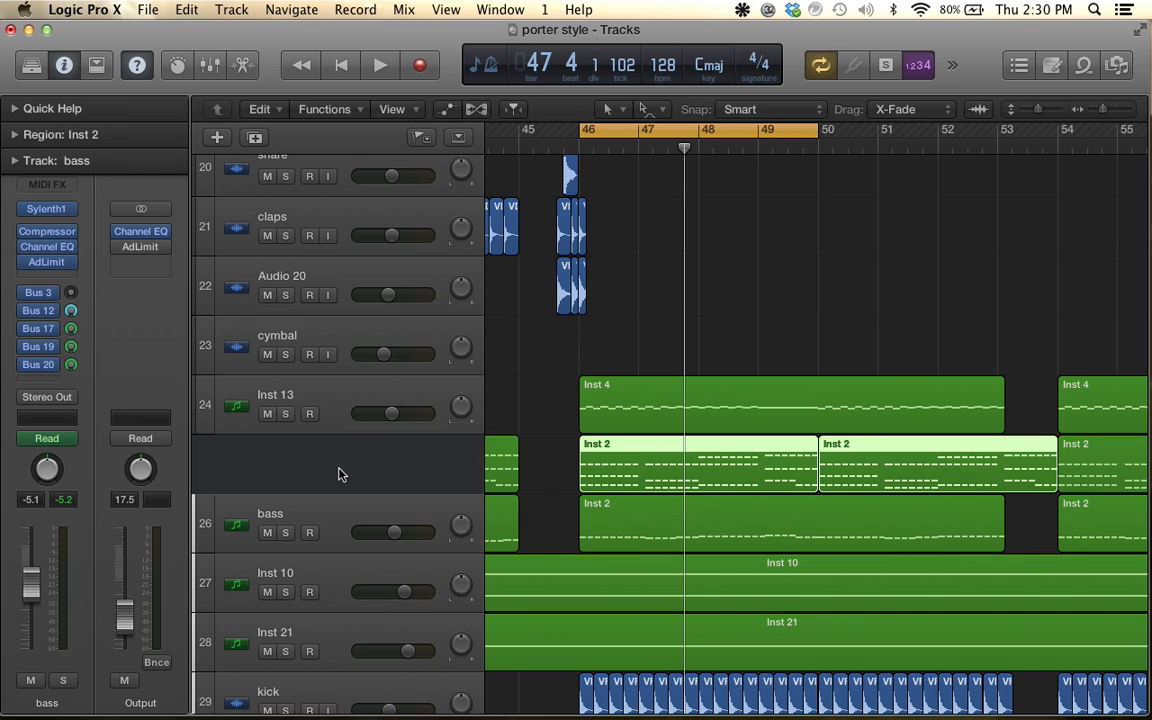
pyautogui.click(342, 516)
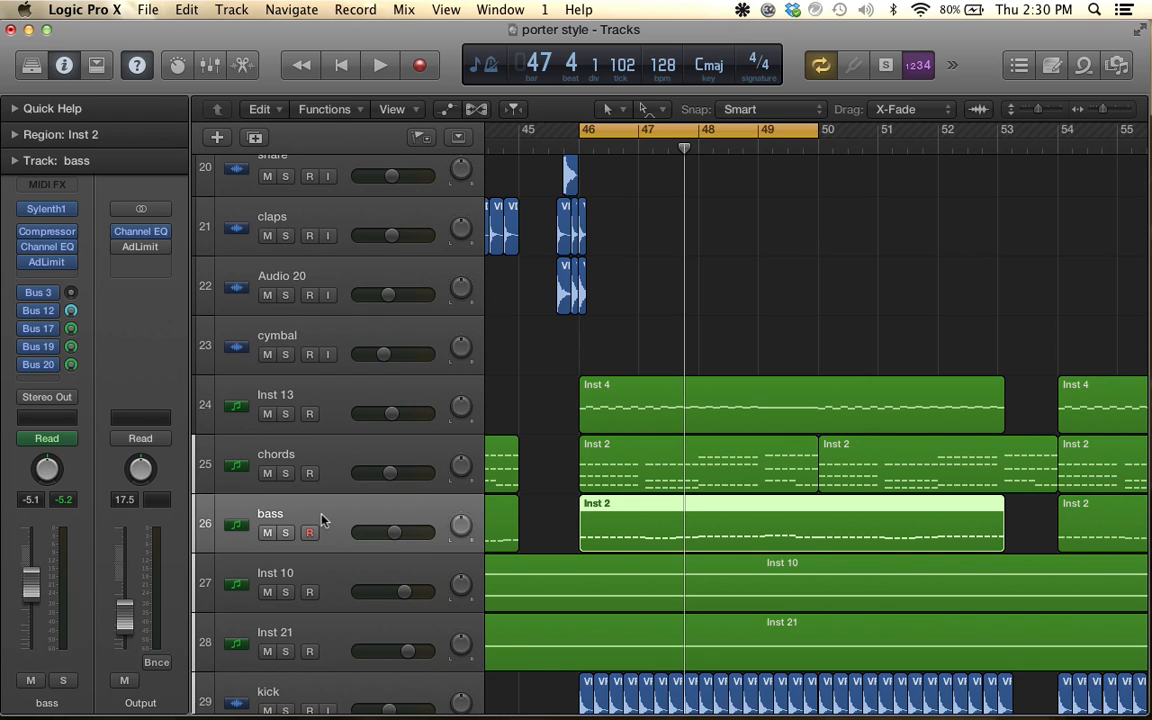
# Select the saws track to examine its channel strip effects and sends
pyautogui.scroll(2, 432, 430)
pyautogui.scroll(2, 432, 430)
pyautogui.scroll(12, 432, 430)
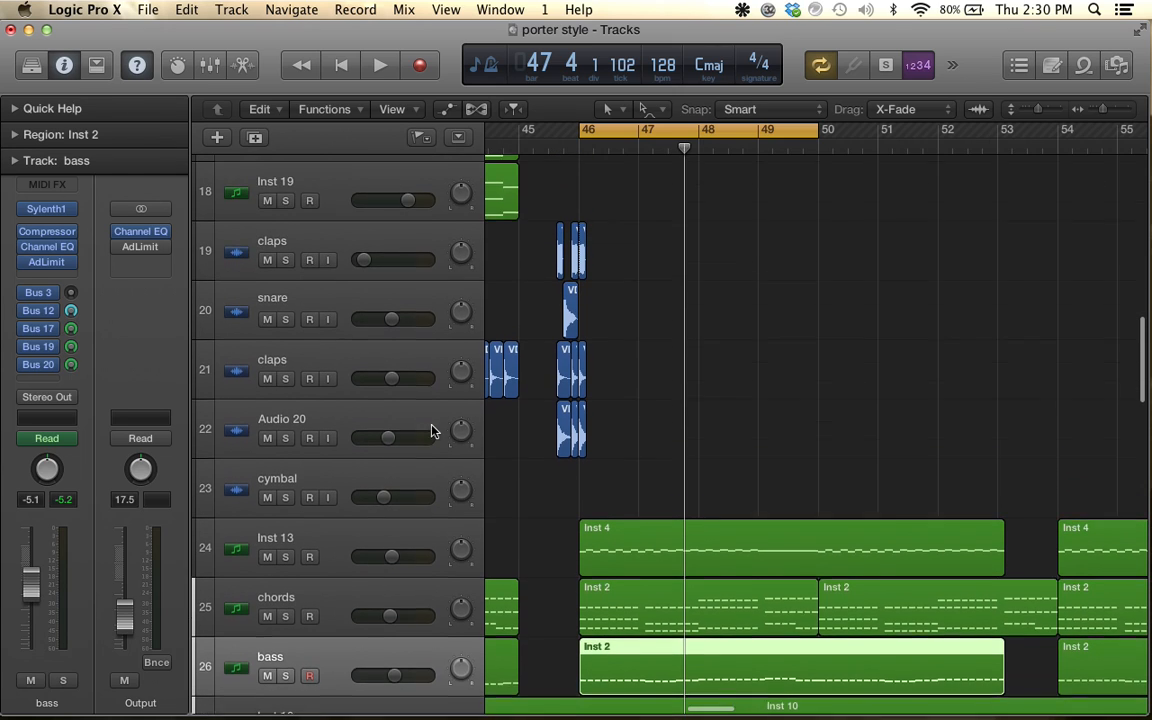
pyautogui.scroll(5, 432, 430)
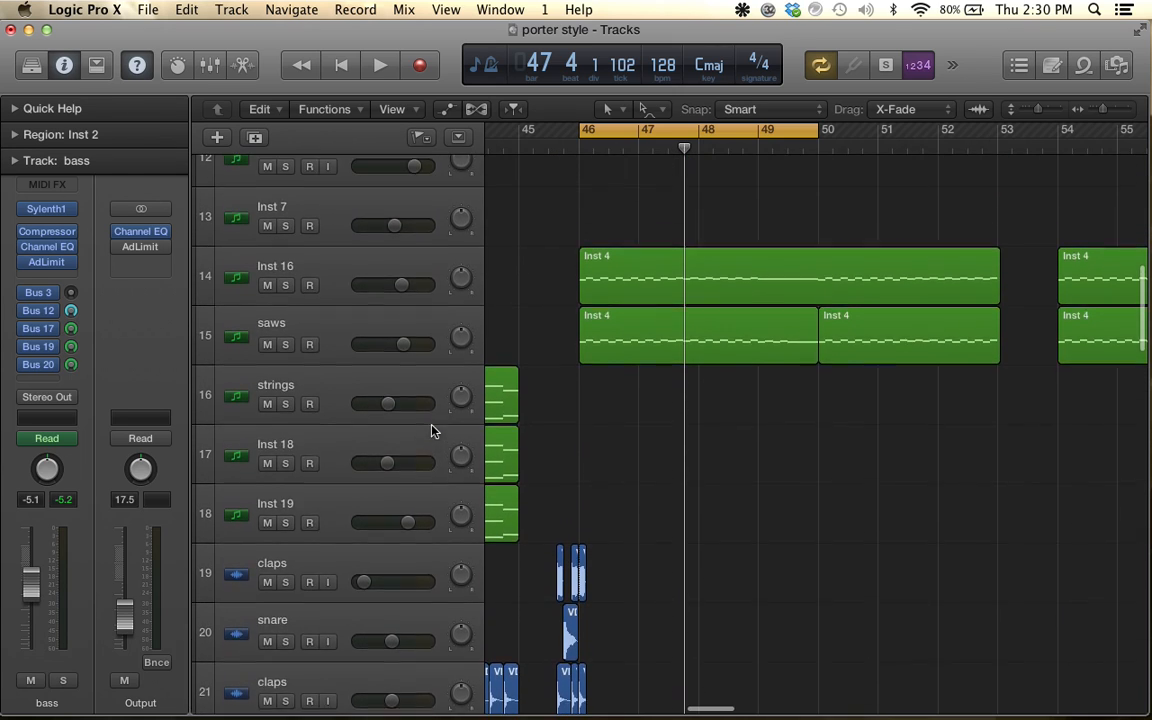
pyautogui.click(334, 385)
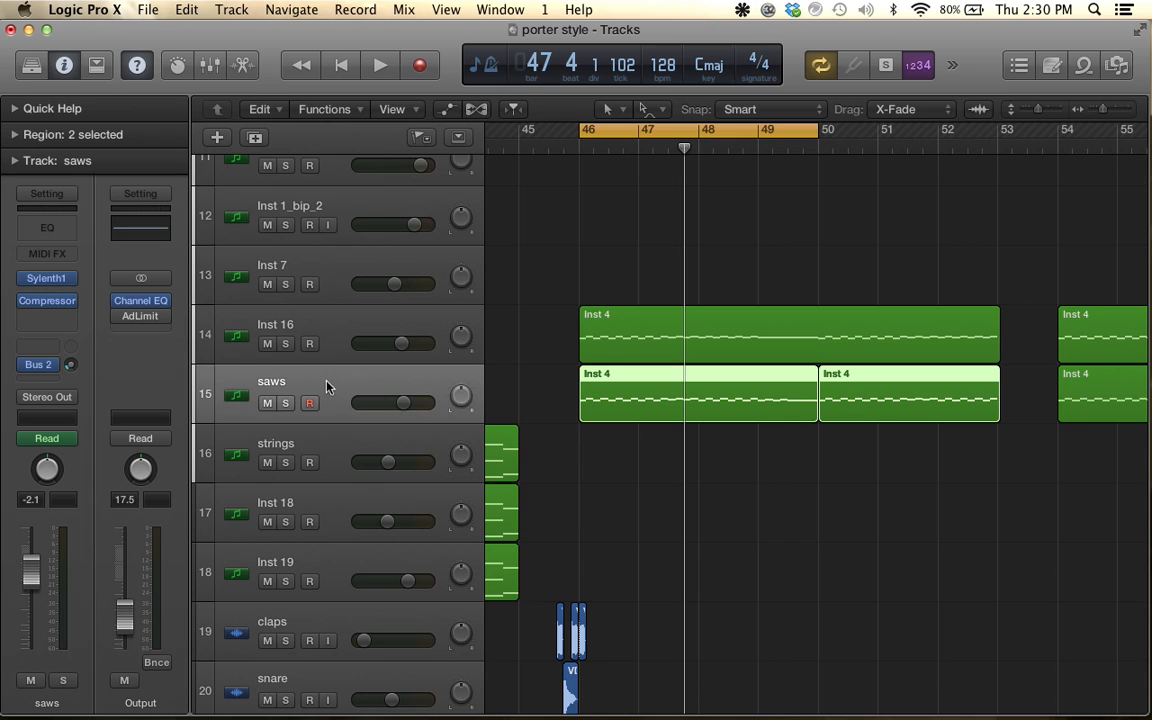
# Solo the Inst 2 track on track 6 and check the side chain source of its second Compressor
pyautogui.scroll(6, 345, 322)
pyautogui.scroll(20, 345, 322)
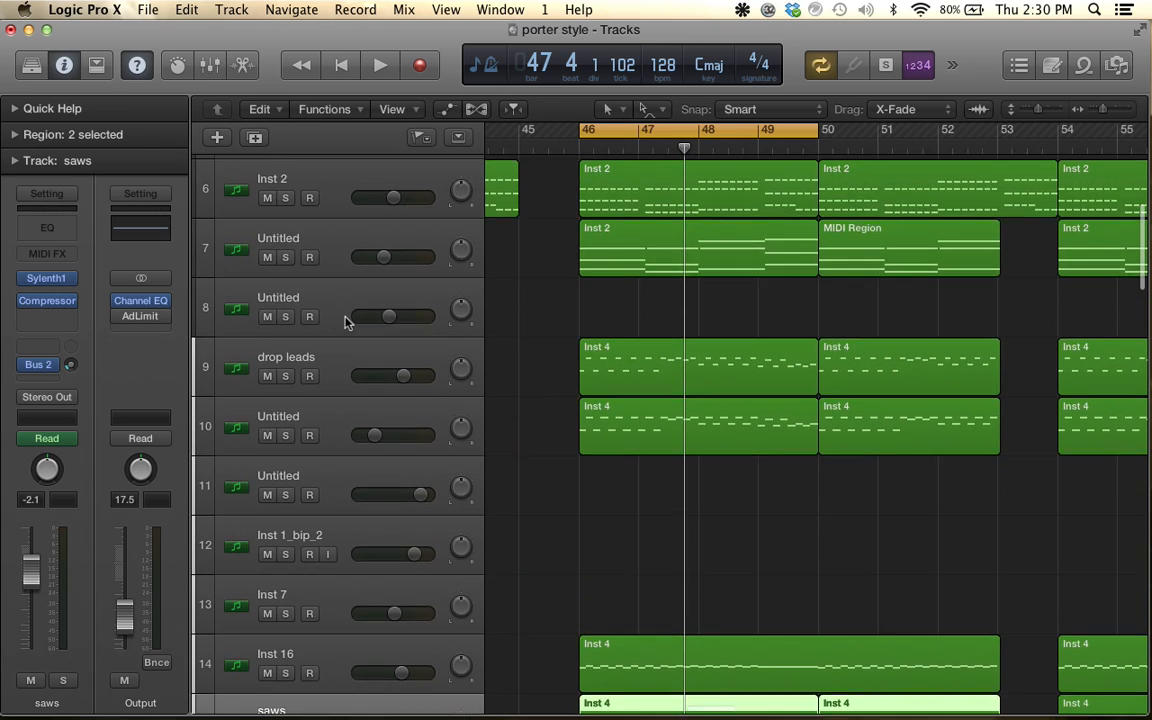
pyautogui.click(337, 342)
pyautogui.click(285, 351)
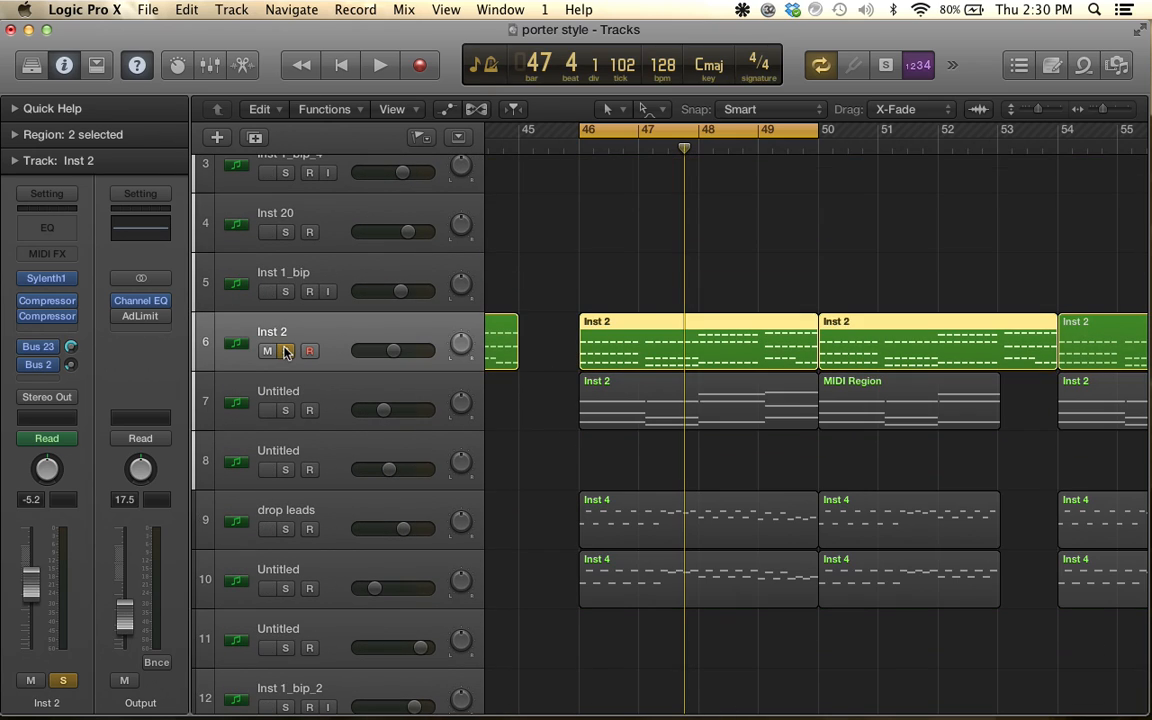
pyautogui.click(46, 315)
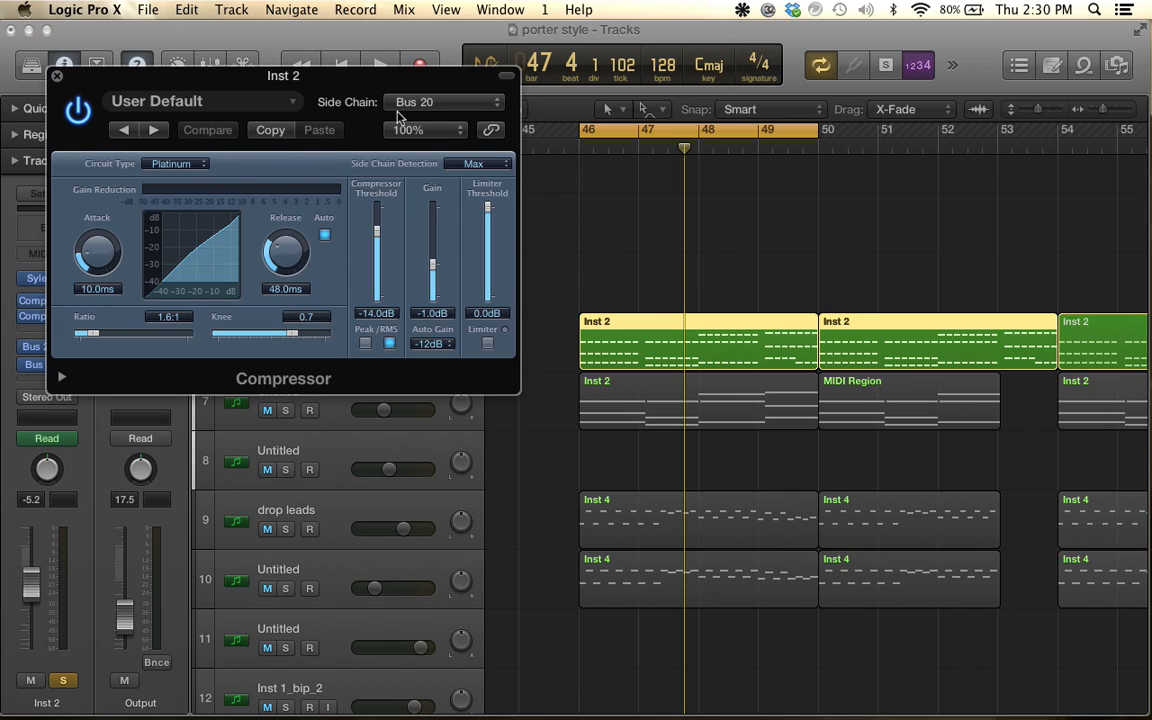
pyautogui.click(57, 77)
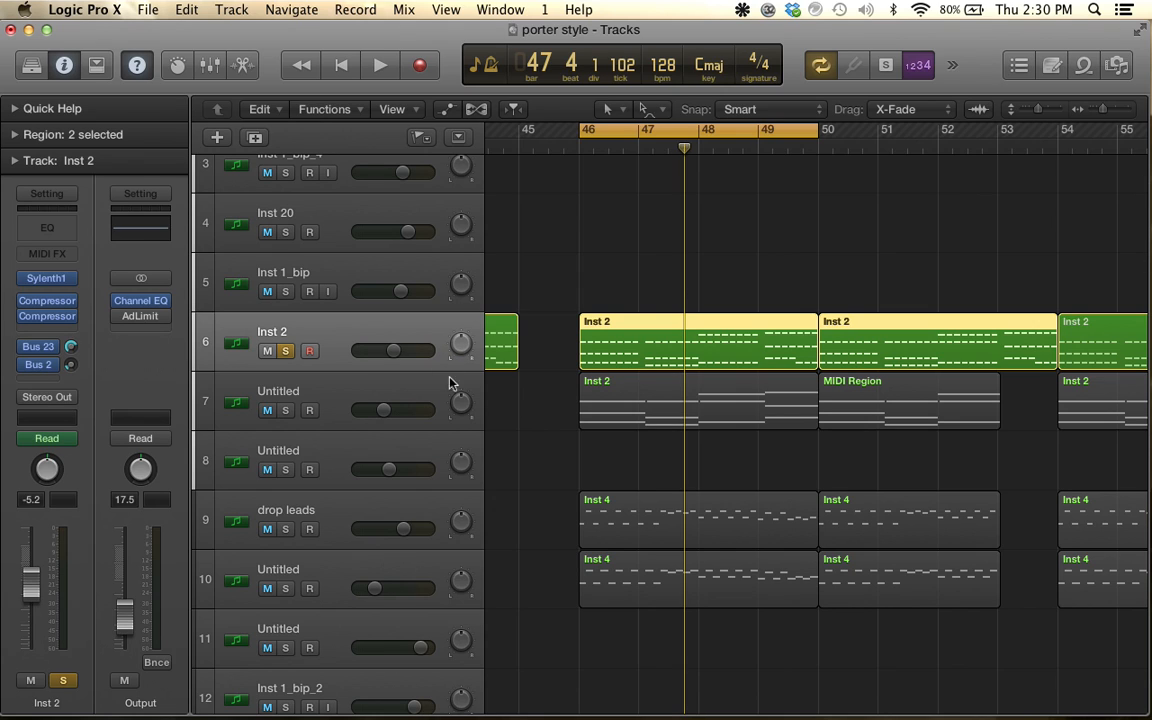
# Solo the chords and bass tracks alongside Inst 2 and play them from bar 46
pyautogui.scroll(-5, 449, 382)
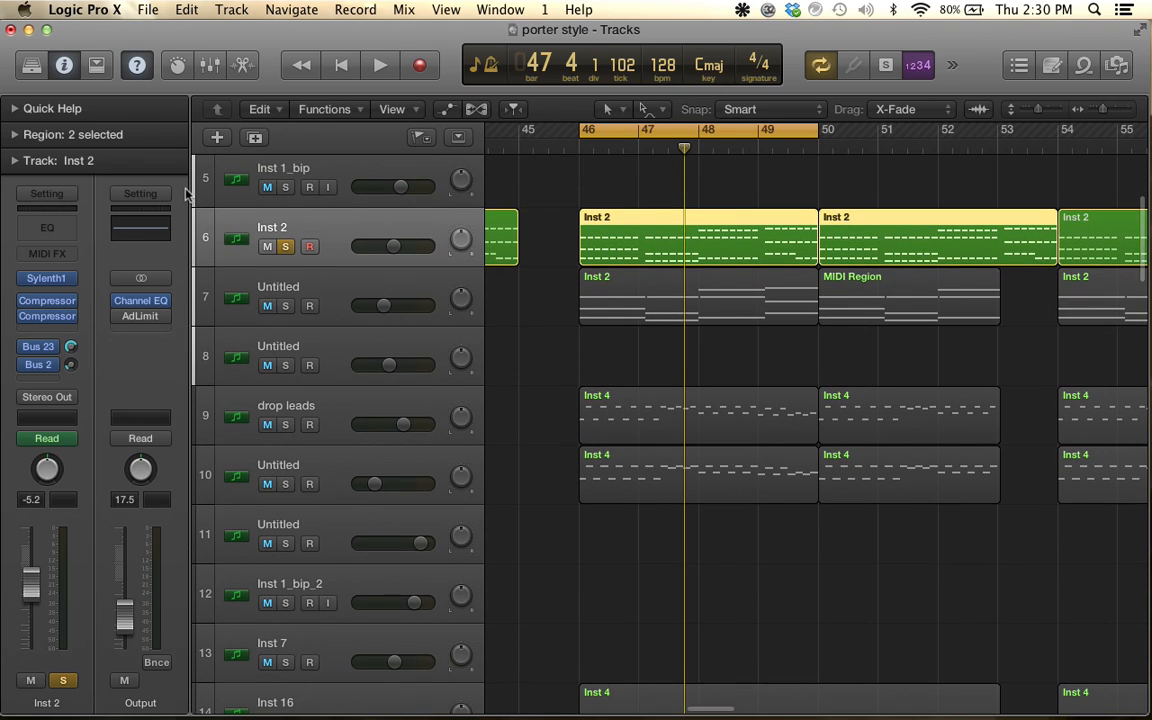
pyautogui.scroll(-20, 338, 303)
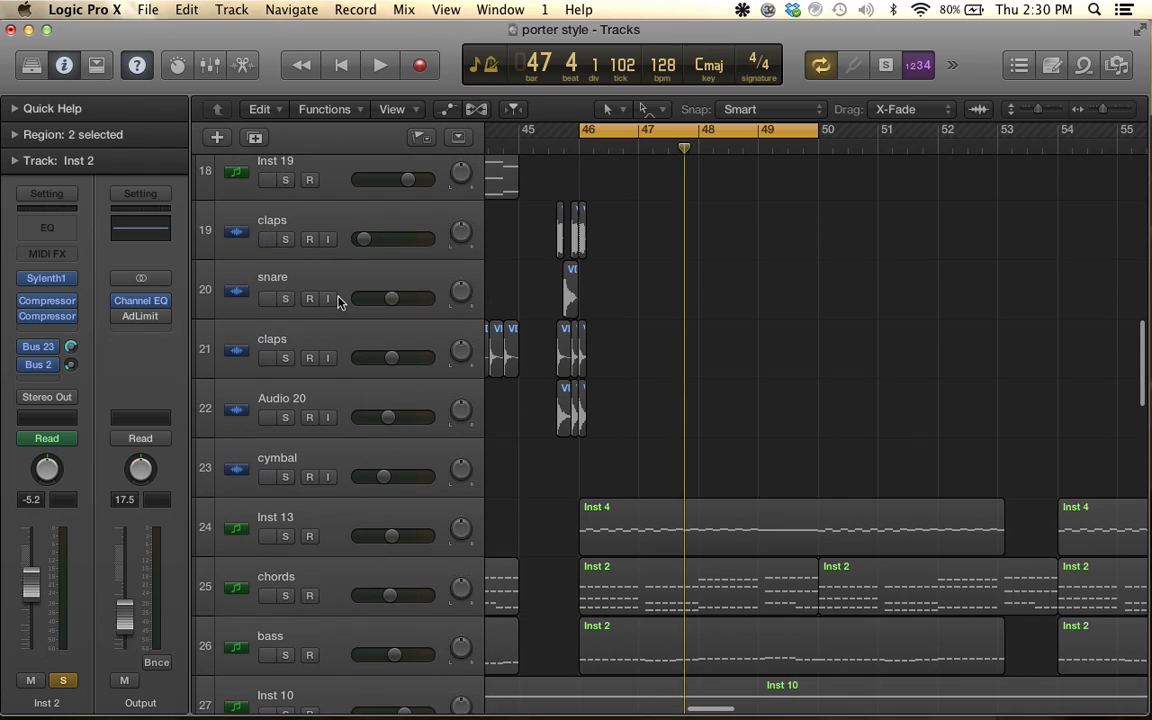
pyautogui.click(286, 509)
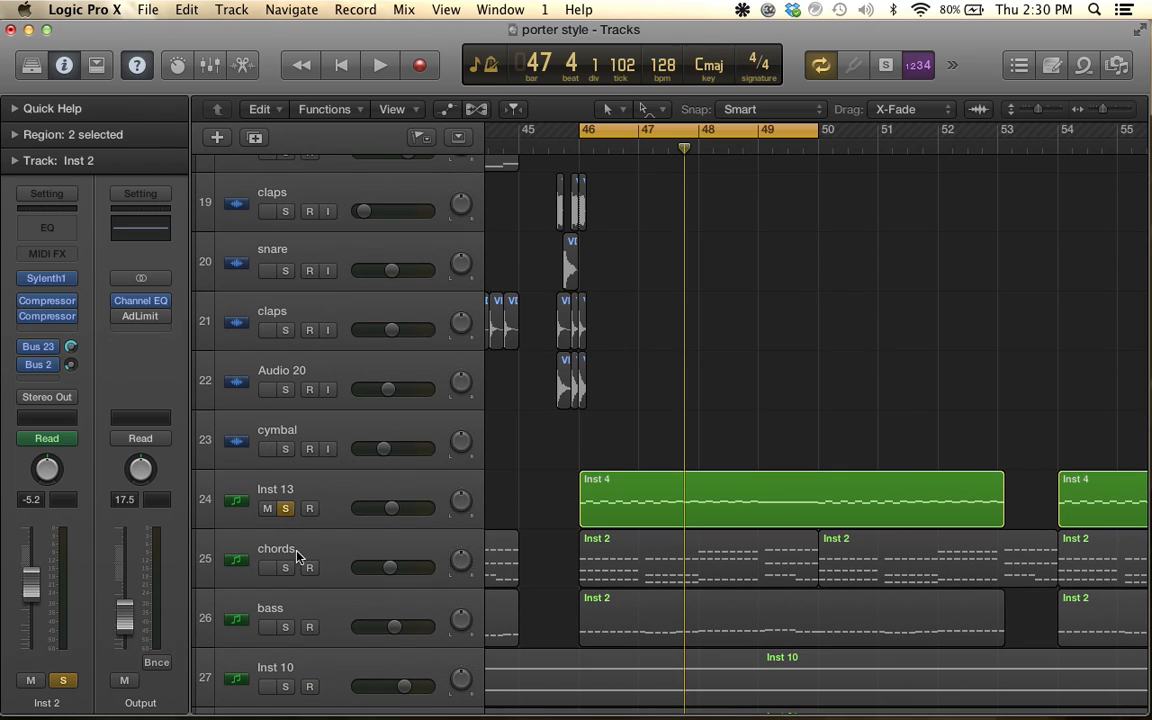
pyautogui.click(285, 509)
pyautogui.click(283, 565)
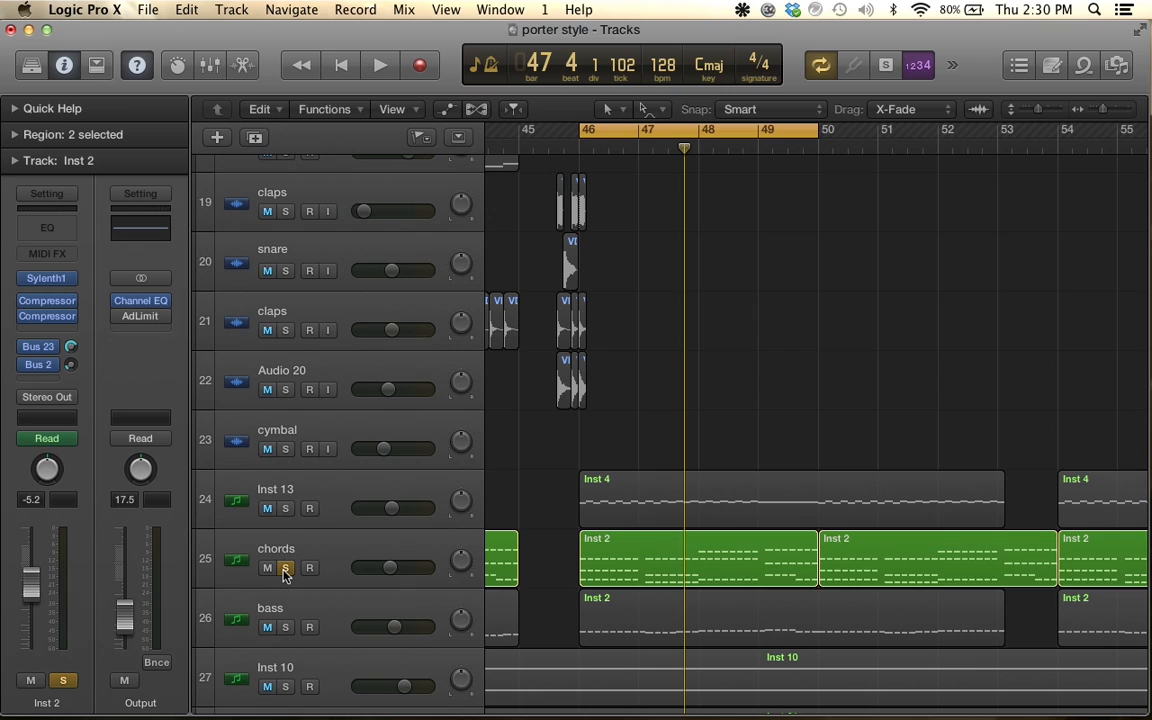
pyautogui.scroll(-2, 283, 566)
pyautogui.click(285, 562)
pyautogui.press('space')
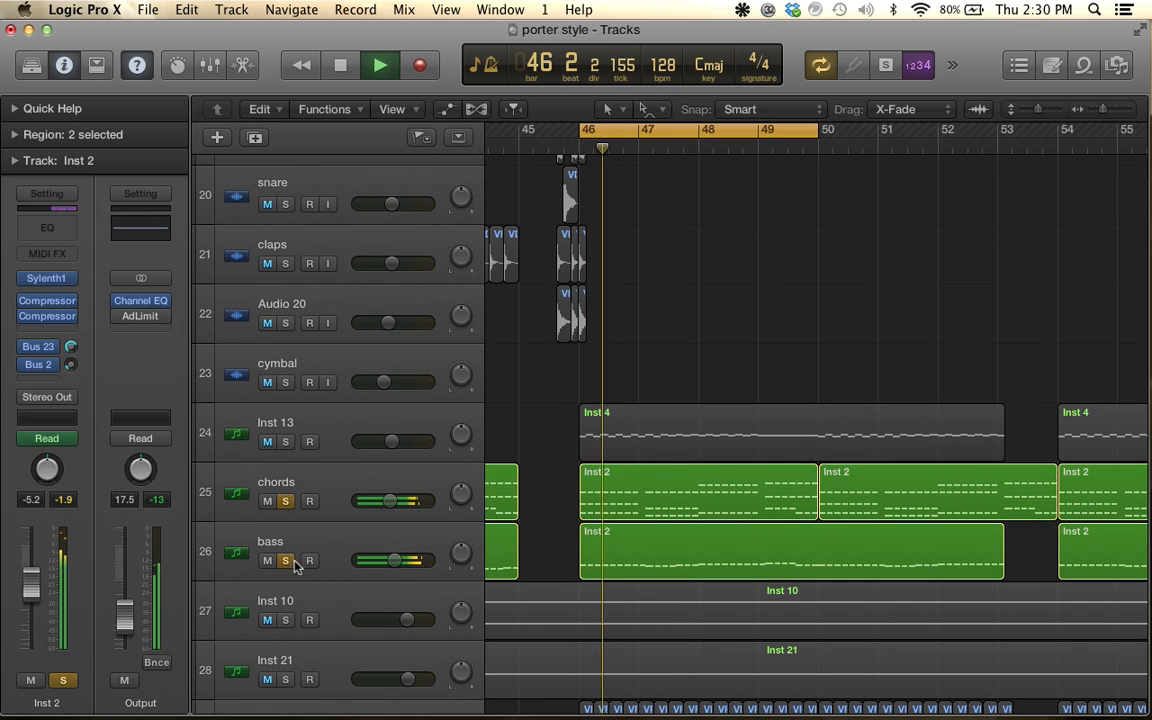
pyautogui.press('space')
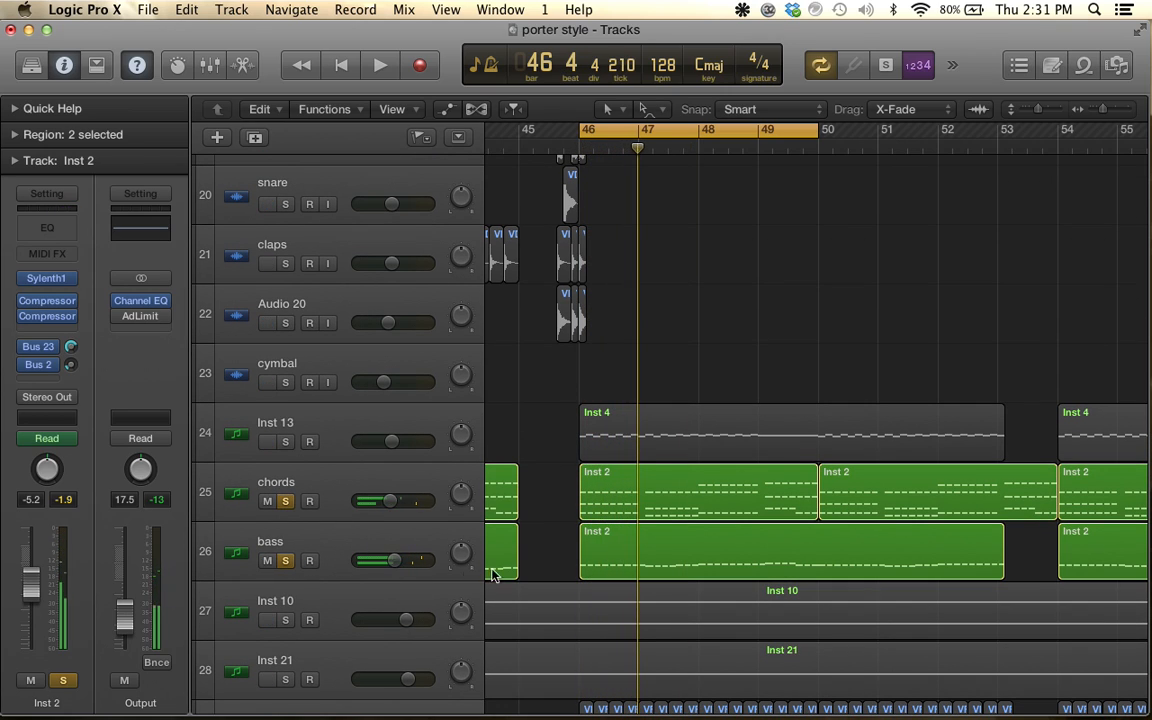
# Add the invis 4, 5, 6, 7, 8, 9 and INVIZ 2 trigger tracks to the solo and play the drop with sidechaining
pyautogui.scroll(15, 707, 506)
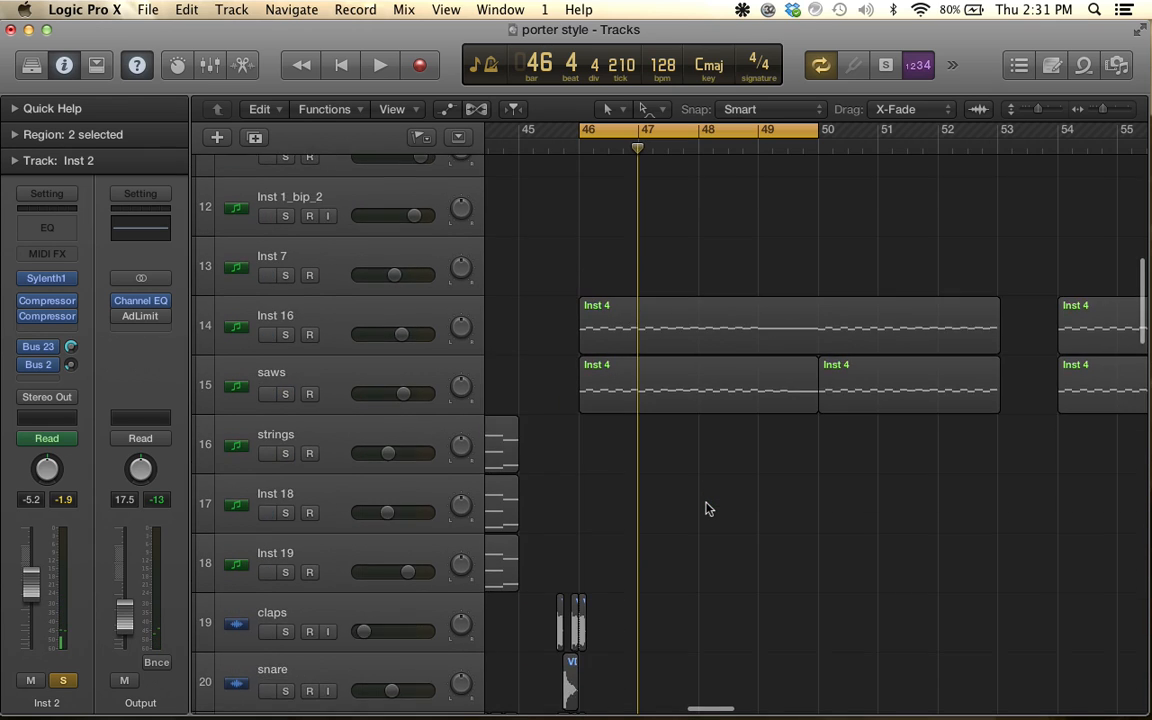
pyautogui.scroll(-20, 672, 318)
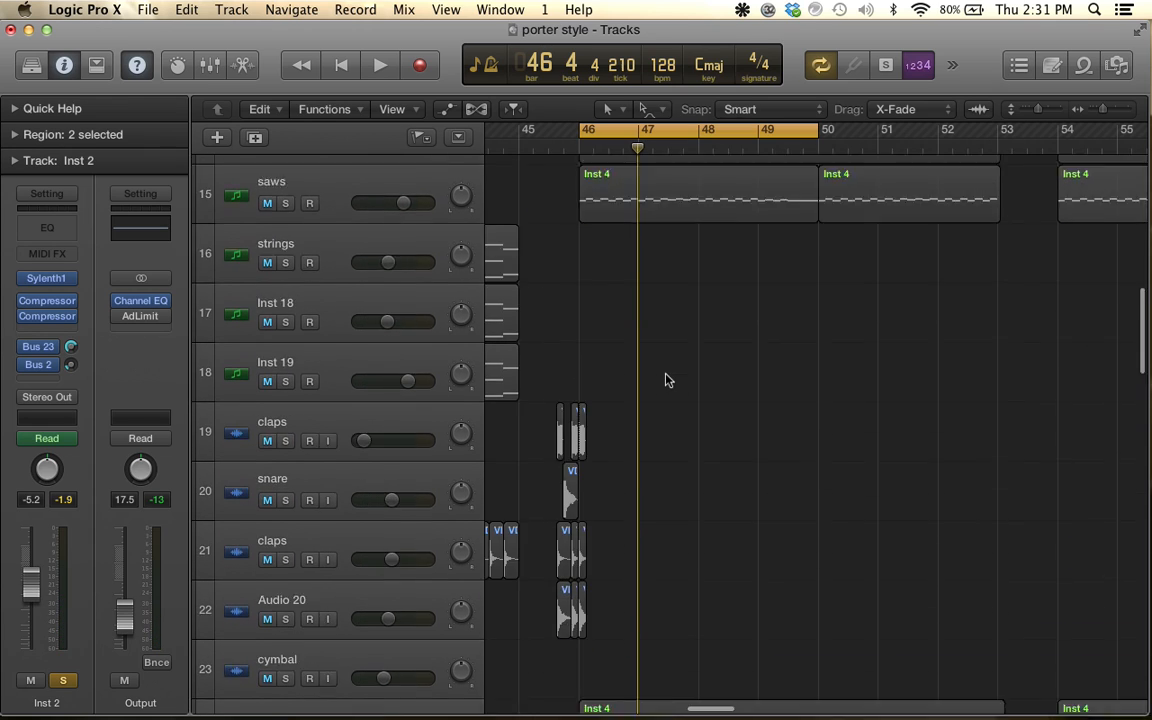
pyautogui.scroll(-3, 450, 492)
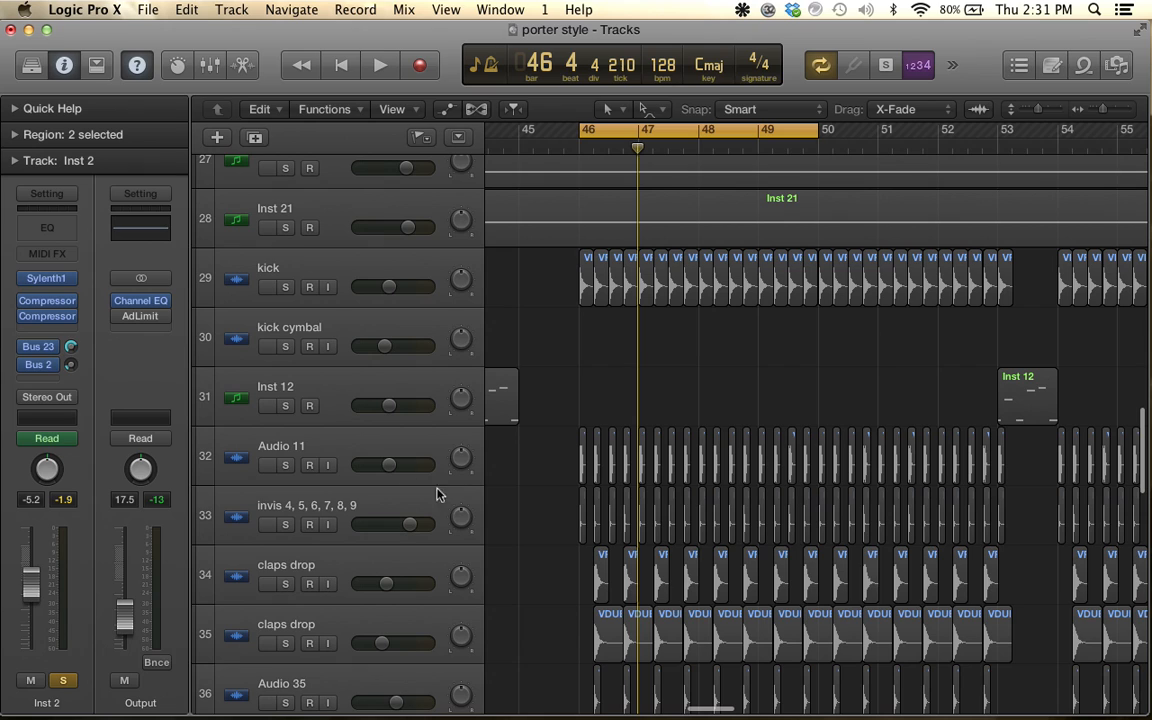
pyautogui.click(285, 524)
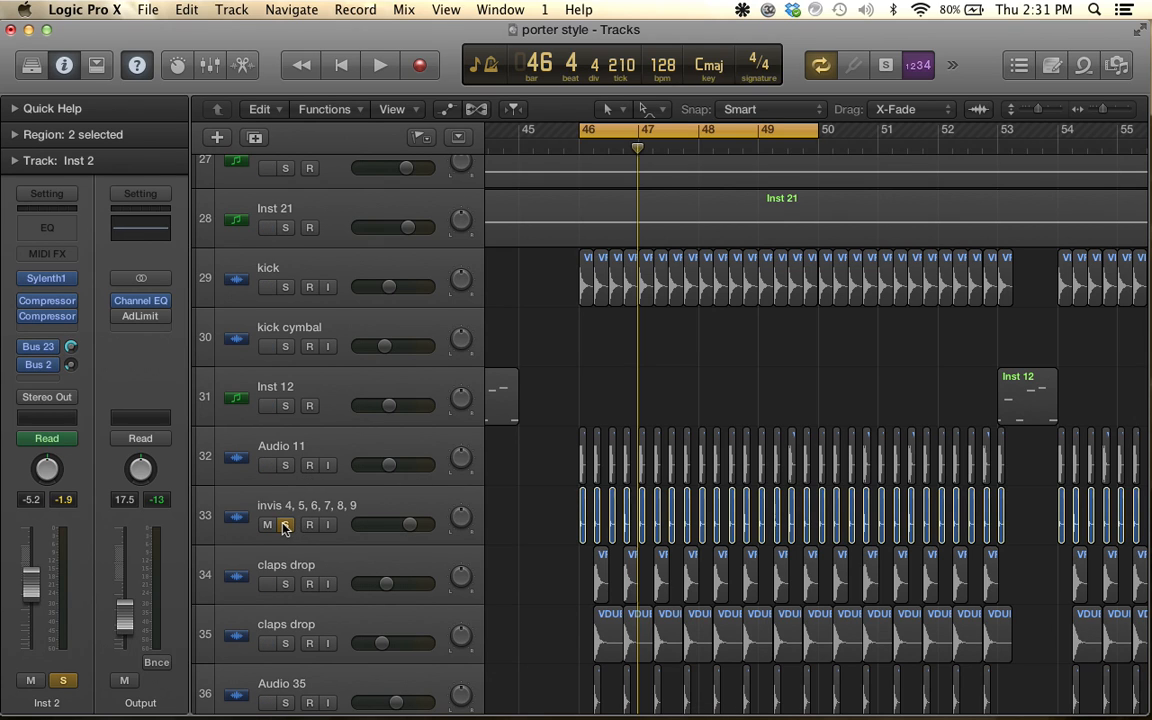
pyautogui.scroll(-4, 283, 528)
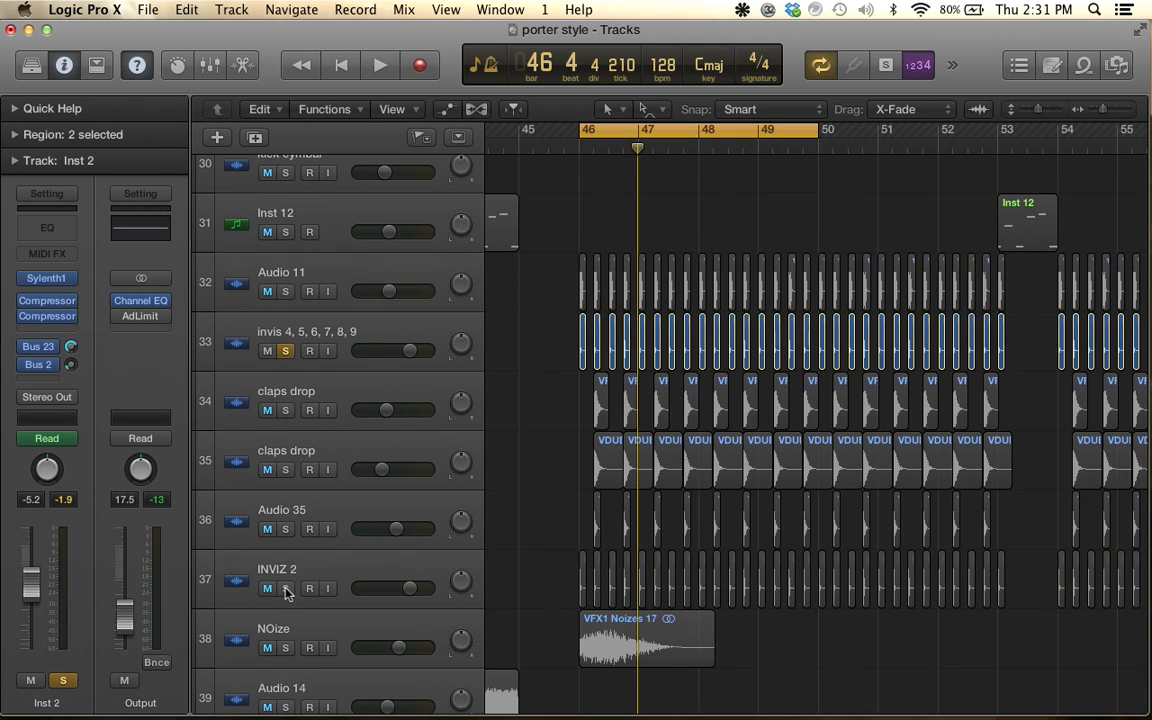
pyautogui.click(285, 588)
pyautogui.press('space')
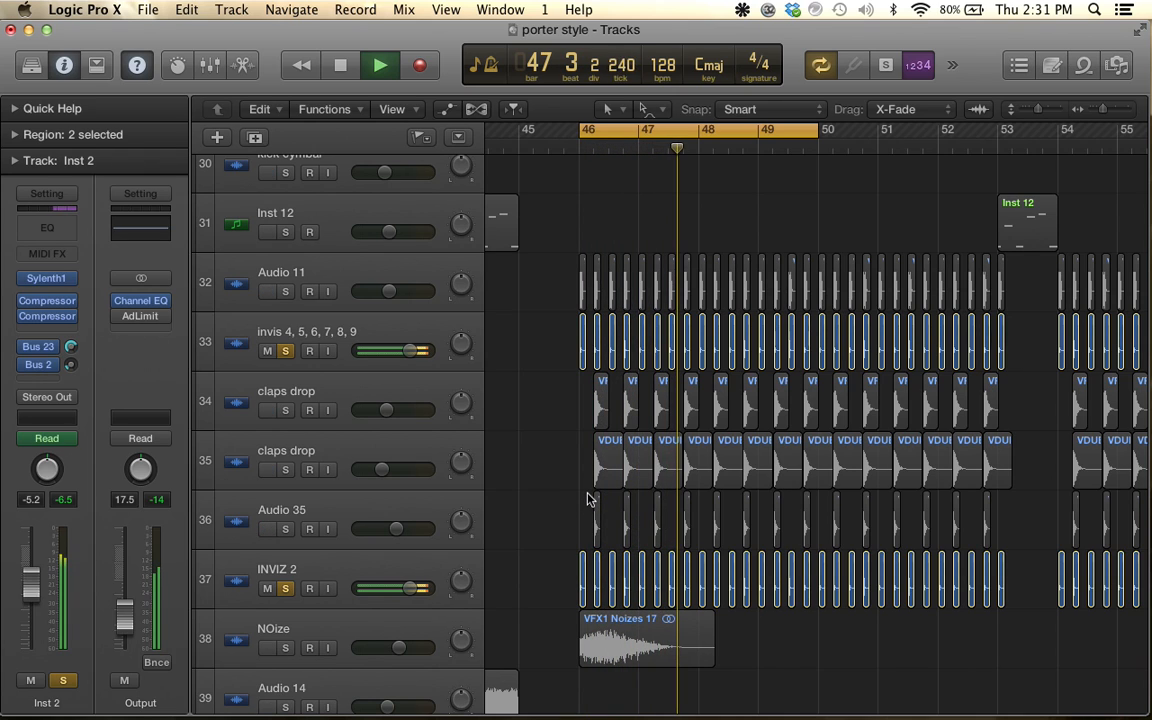
pyautogui.press('space')
pyautogui.scroll(5, 585, 495)
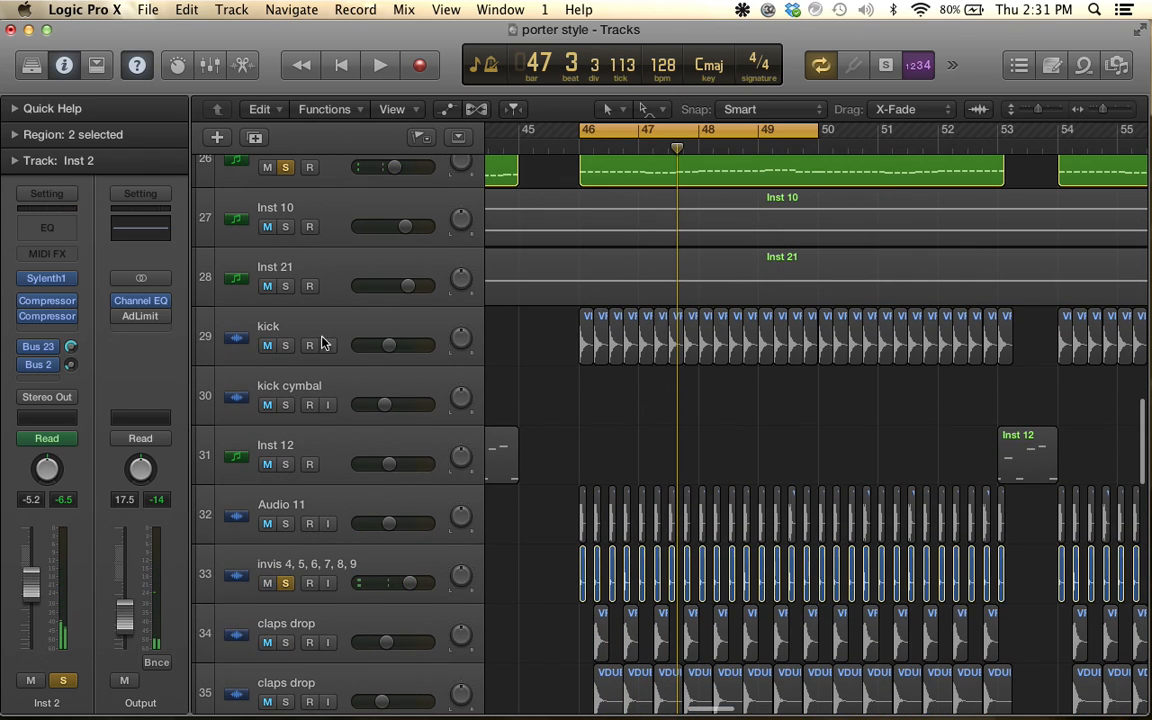
# Solo the kick along with the chords, bass and Inst 2, play the drop, and take the kick back out of the solo
pyautogui.click(285, 347)
pyautogui.press('space')
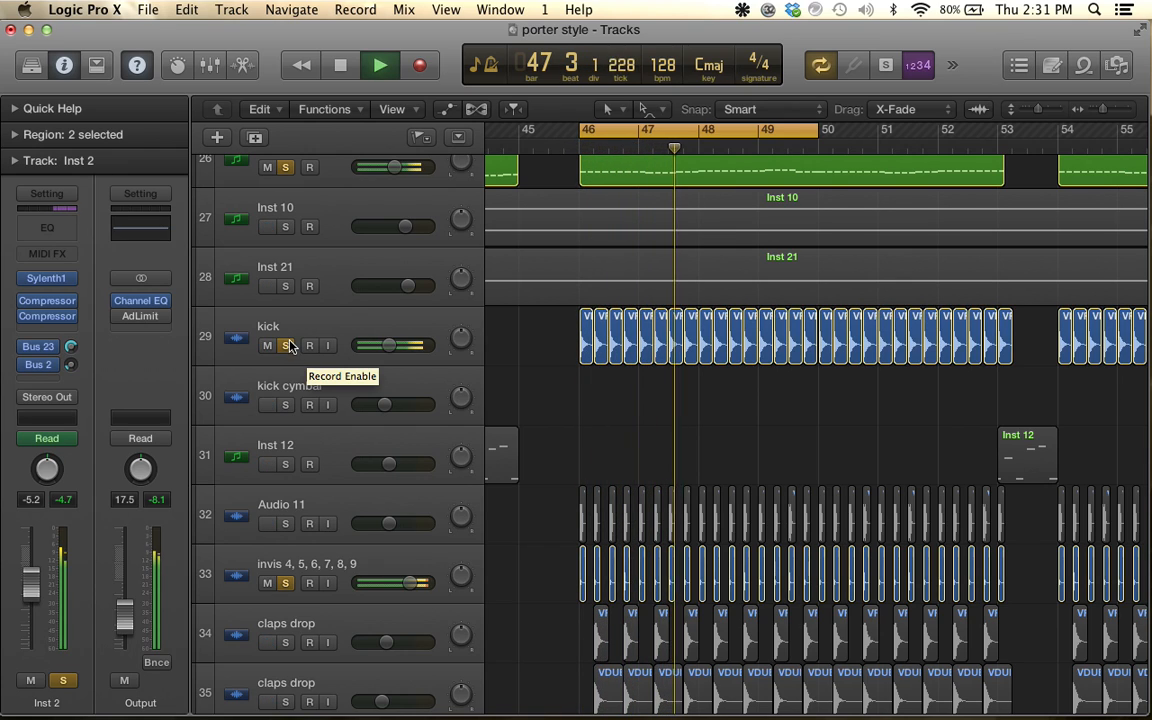
pyautogui.press('space')
pyautogui.click(285, 346)
# Clear the solo from the chords, bass, invis 4, 5, 6, 7, 8, 9, INVIZ 2 and Inst 2 tracks
pyautogui.scroll(4, 321, 352)
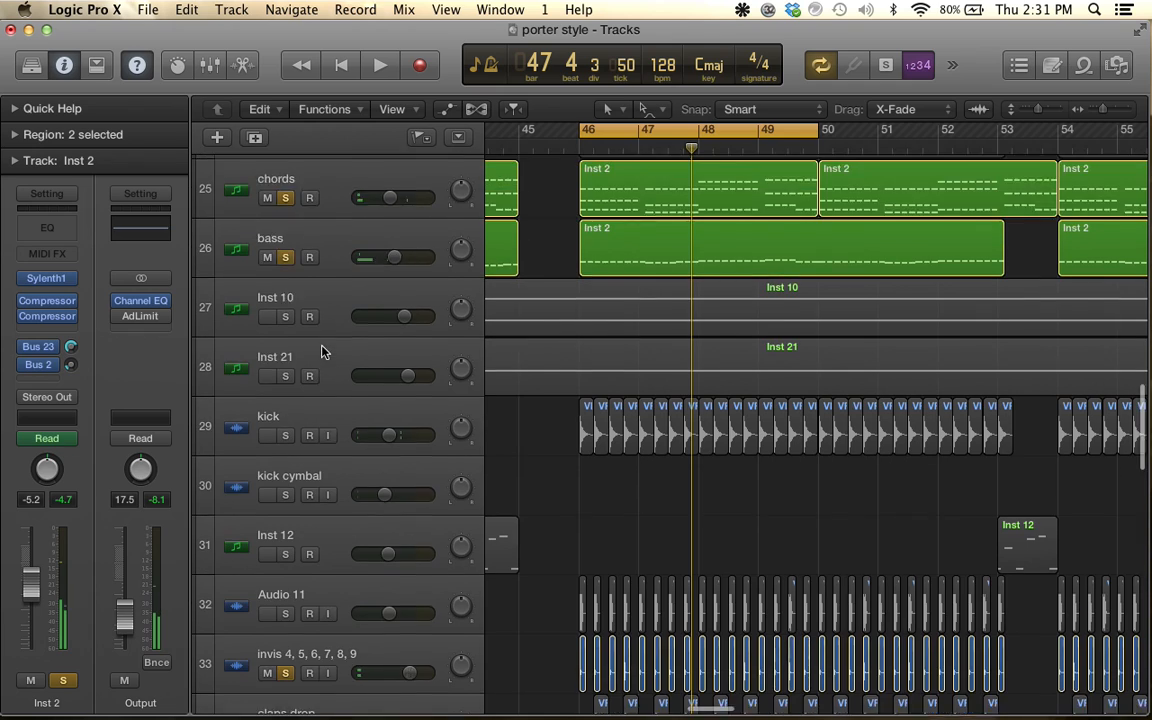
pyautogui.scroll(3, 321, 352)
pyautogui.click(302, 334)
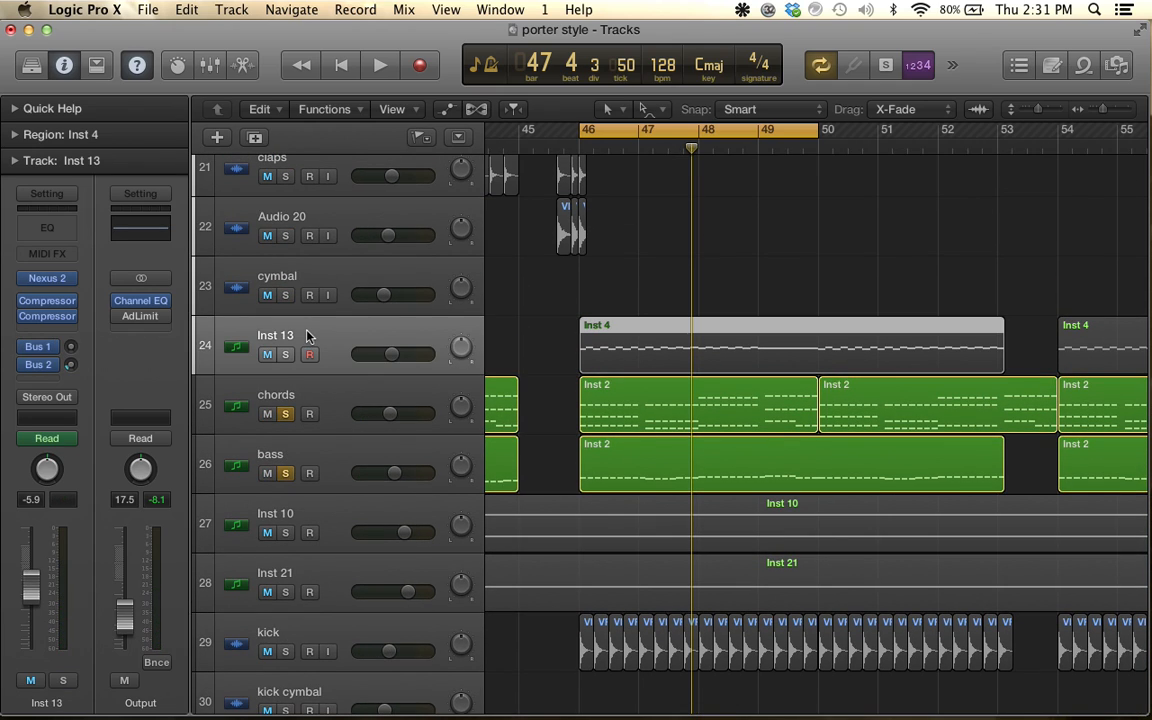
pyautogui.click(285, 414)
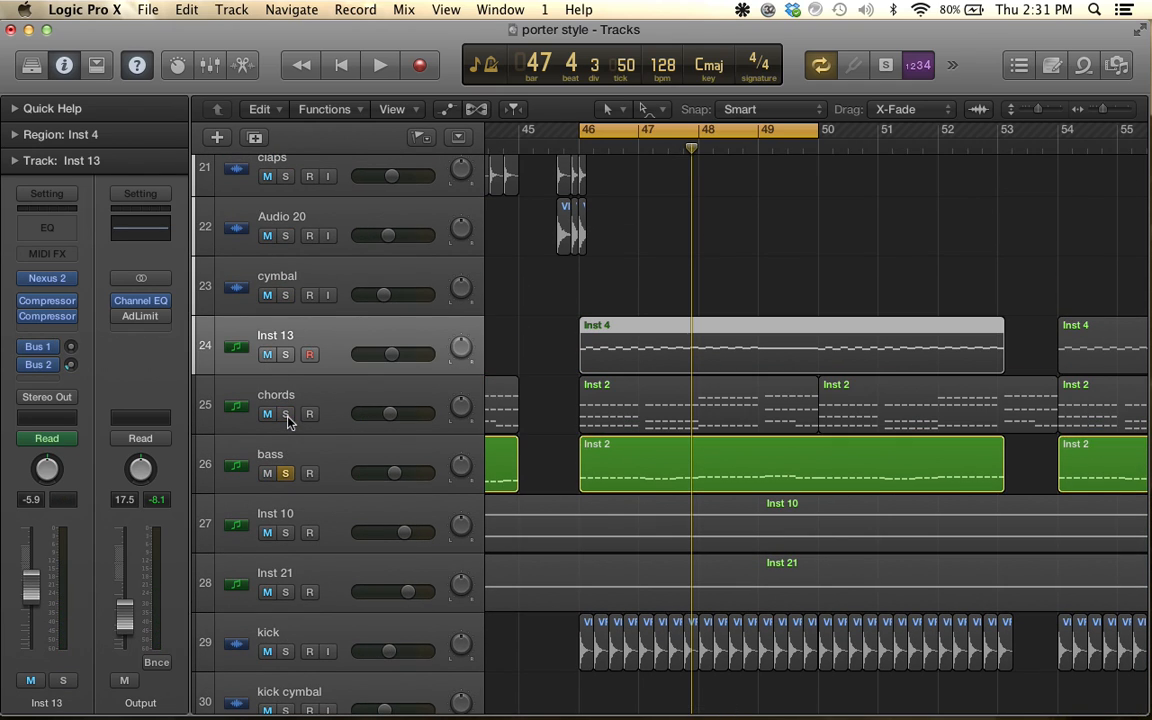
pyautogui.click(286, 474)
pyautogui.scroll(-8, 287, 480)
pyautogui.scroll(-5, 288, 485)
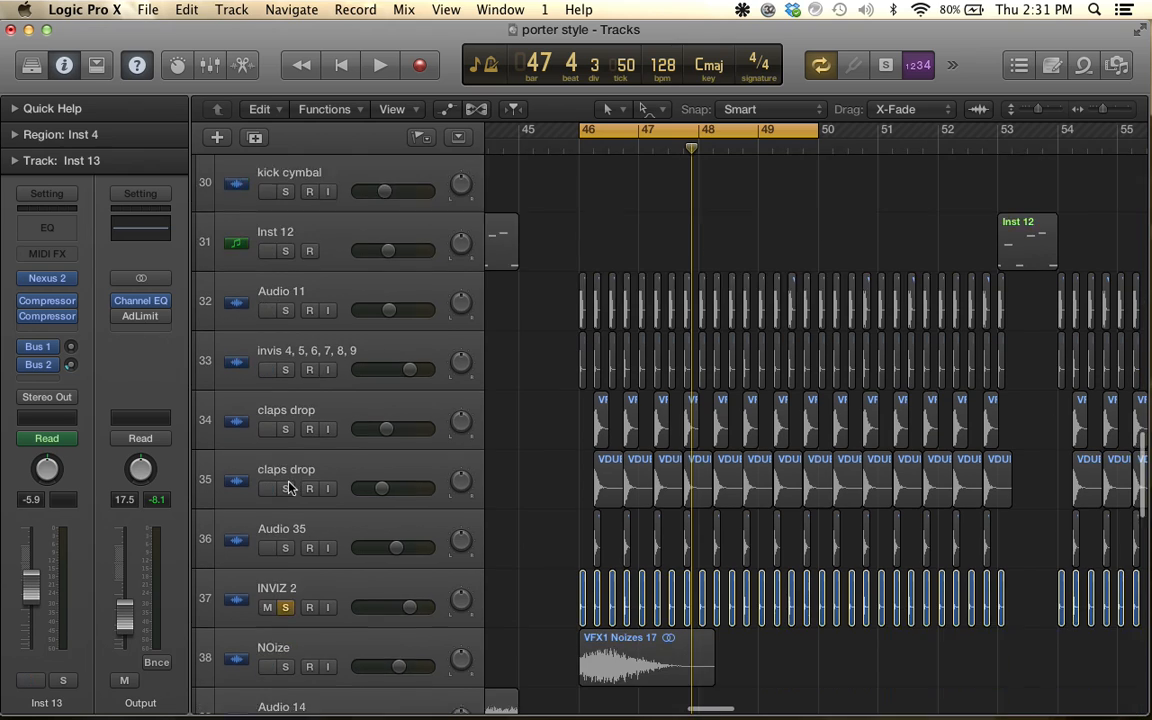
pyautogui.scroll(20, 342, 414)
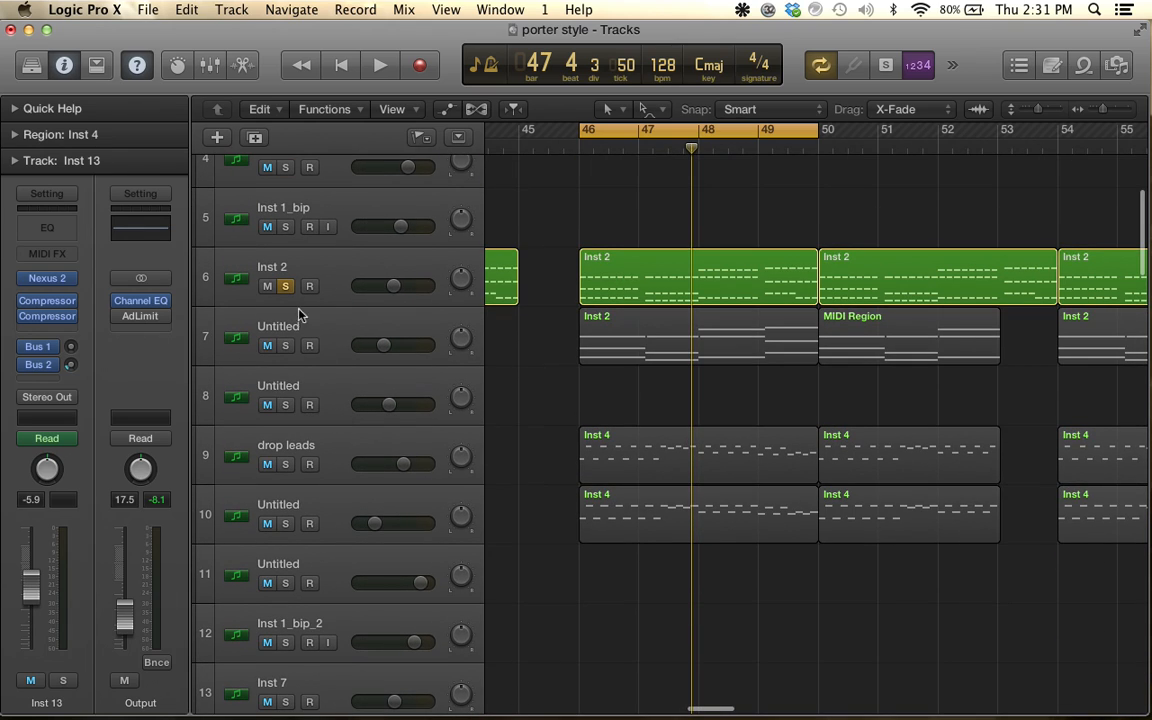
pyautogui.click(285, 286)
# Solo the drop leads track and the Untitled track 10 below it, playing the drop from bar 46 after each addition
pyautogui.scroll(4, 368, 330)
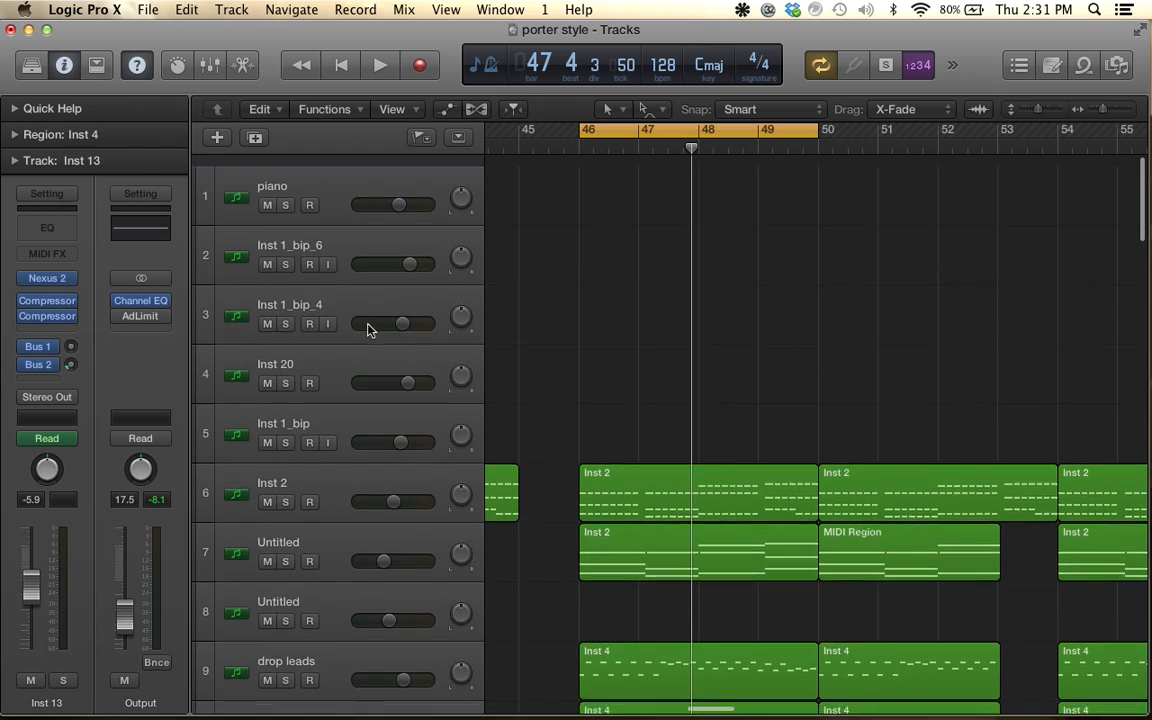
pyautogui.scroll(-3, 368, 330)
pyautogui.click(335, 386)
pyautogui.scroll(-2, 335, 386)
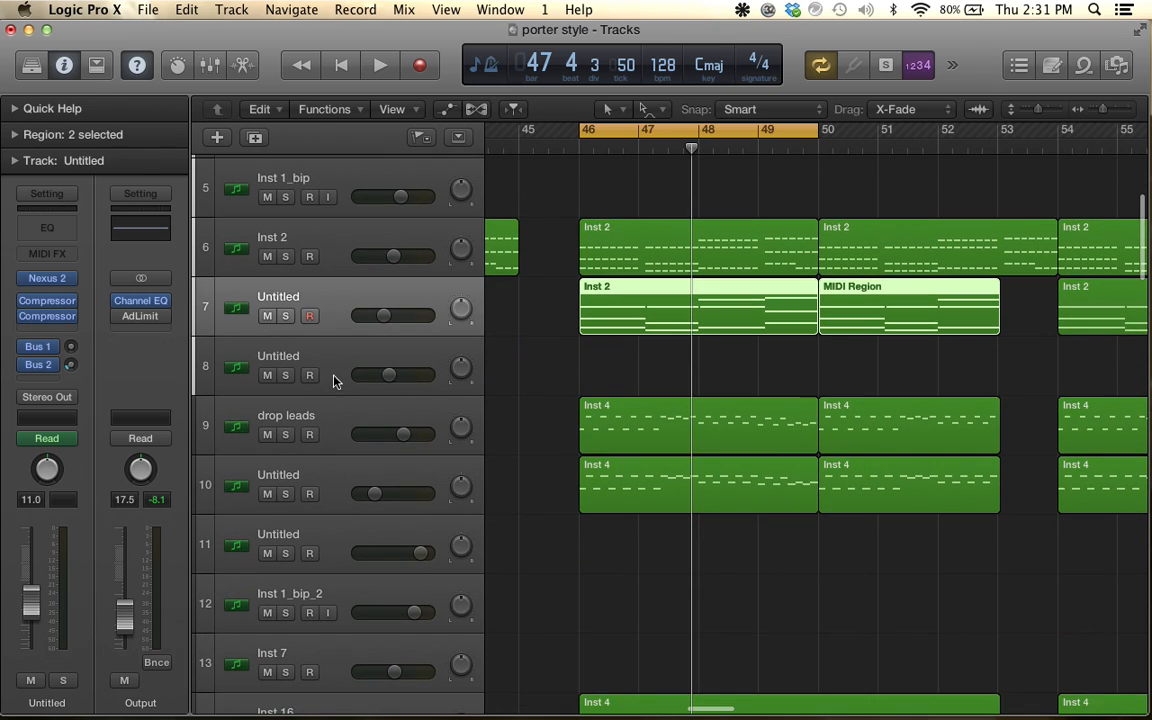
pyautogui.click(290, 388)
pyautogui.press('space')
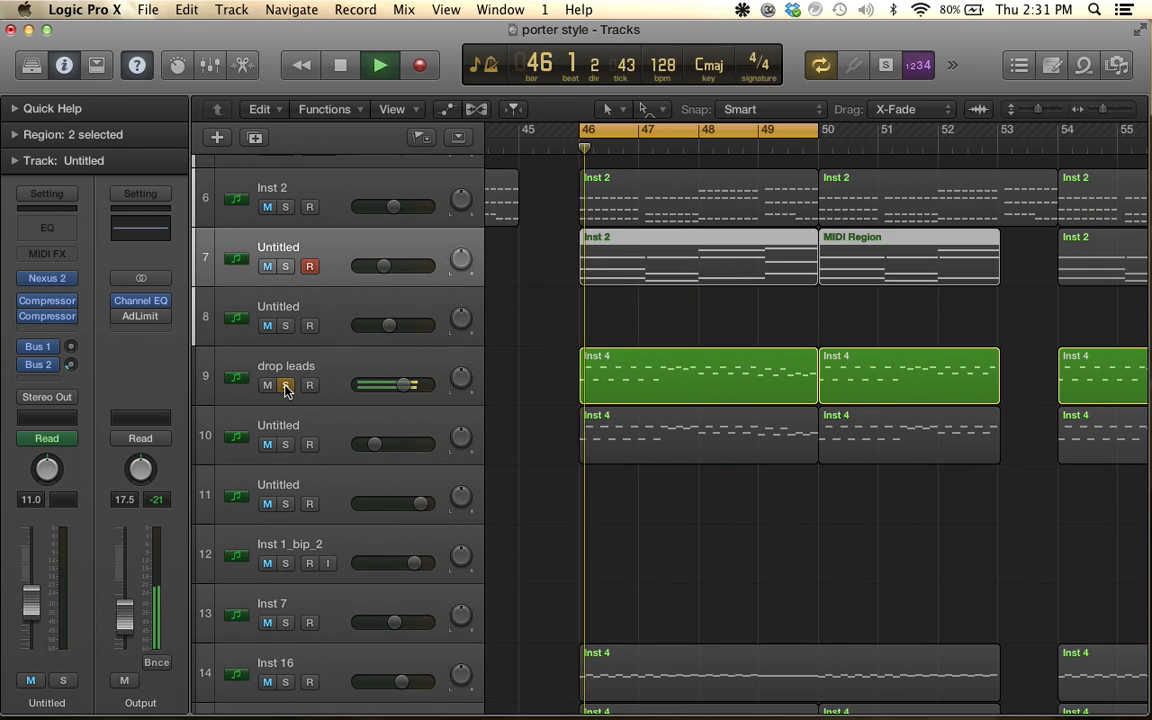
pyautogui.press('space')
pyautogui.click(286, 445)
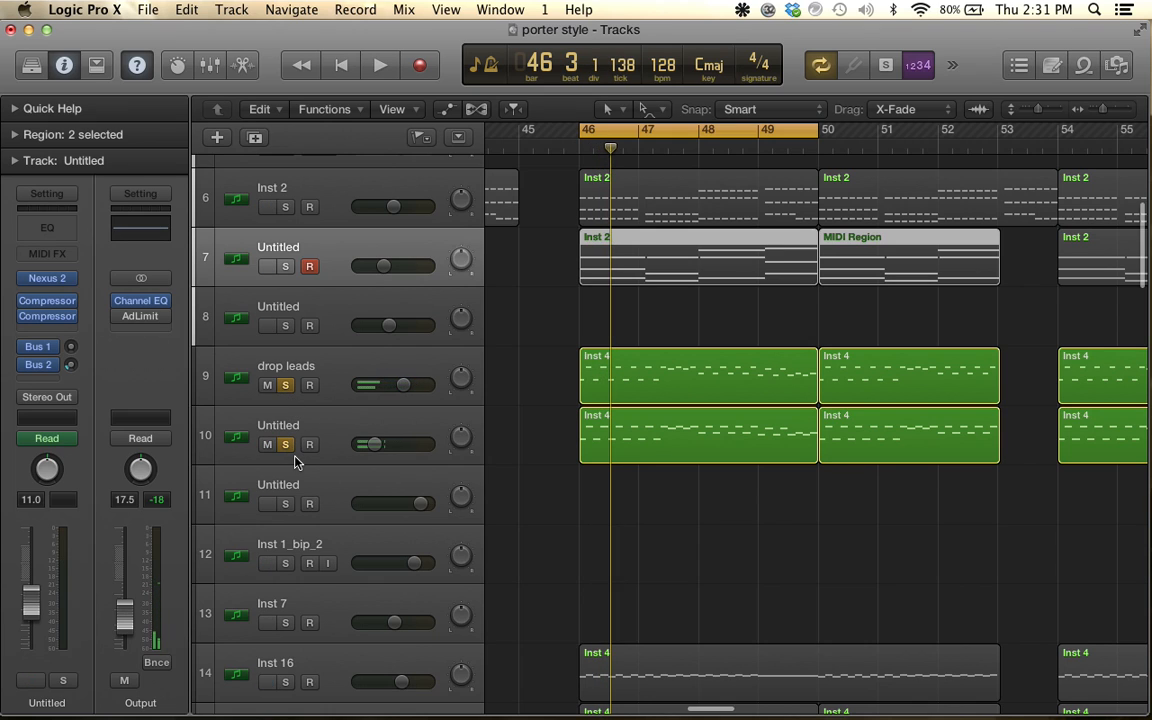
pyautogui.scroll(-1, 295, 460)
pyautogui.press('space')
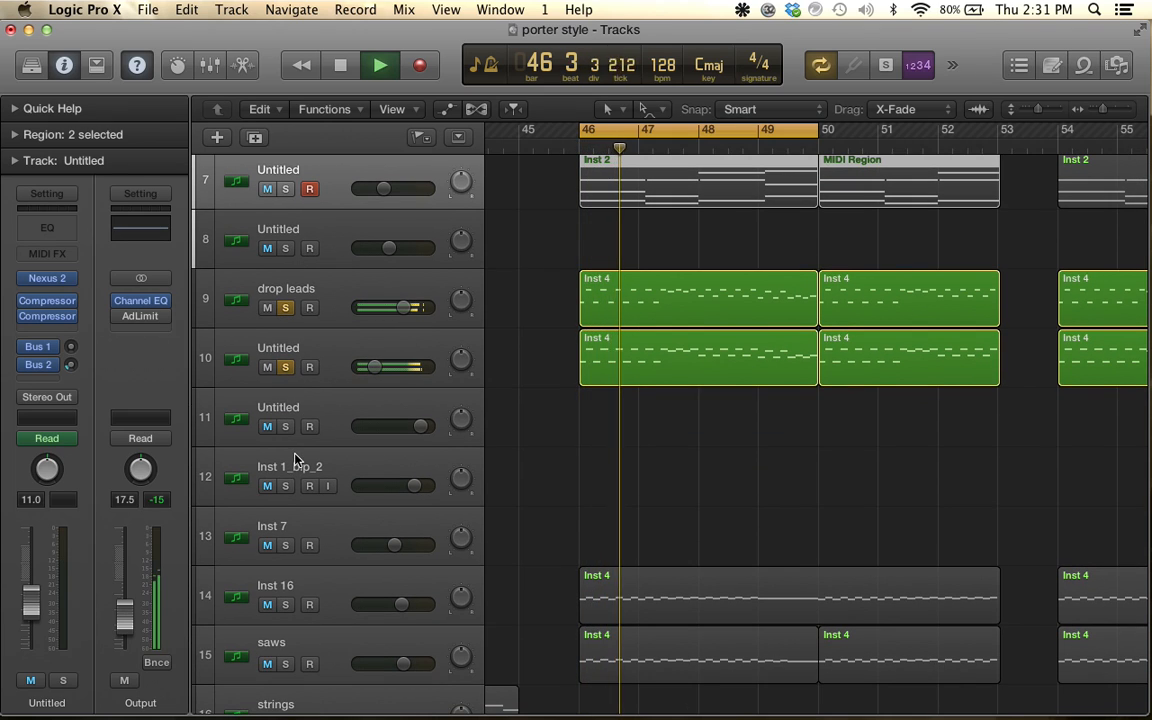
pyautogui.press('space')
# Add the Inst 16 and saws tracks to the soloed leads, playing the drop after each addition
pyautogui.scroll(-1, 297, 504)
pyautogui.click(286, 539)
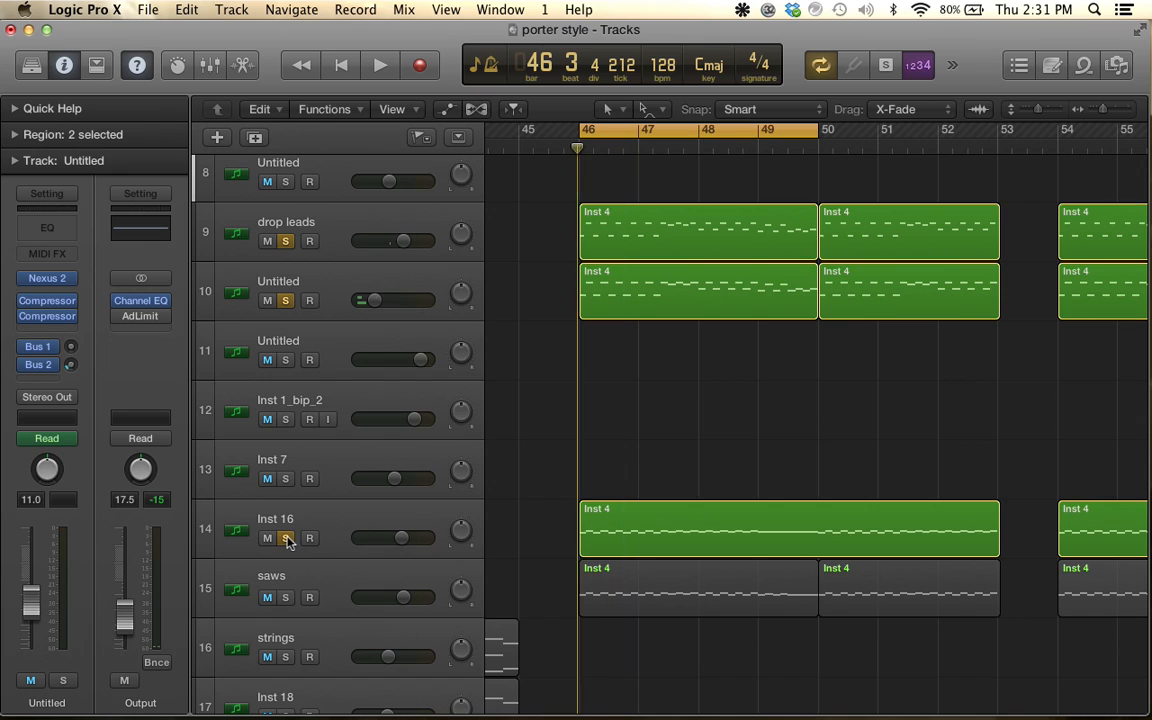
pyautogui.press('space')
pyautogui.press('space')
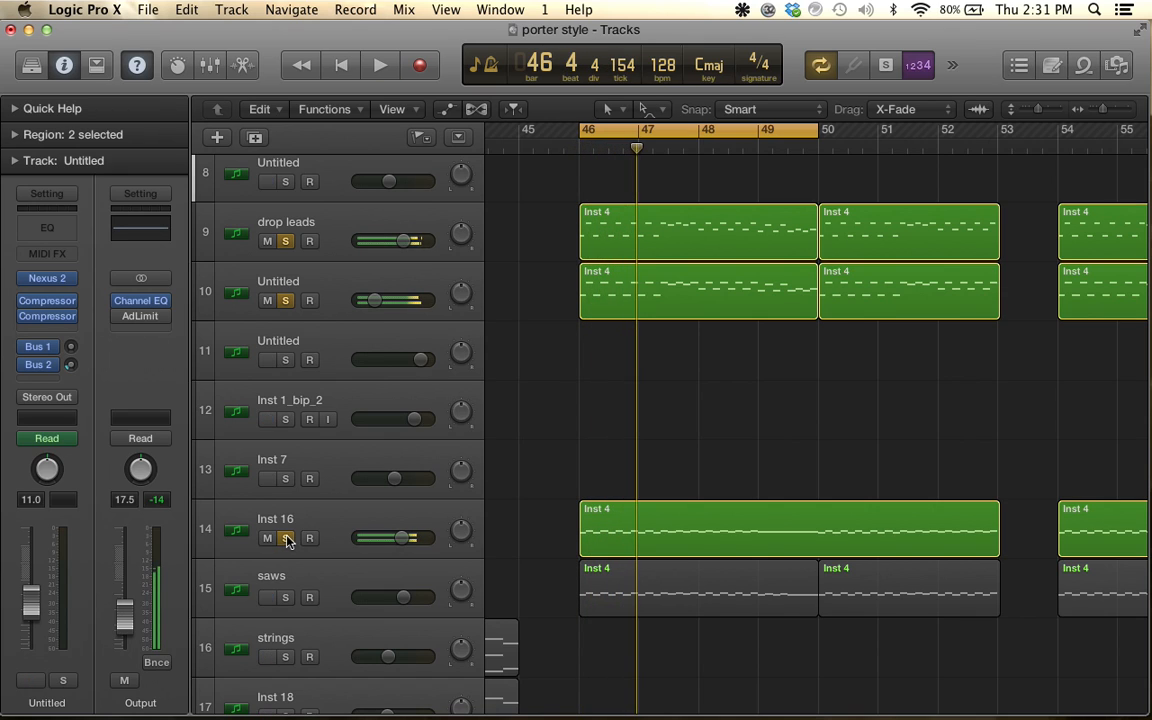
pyautogui.scroll(-2, 288, 541)
pyautogui.click(286, 495)
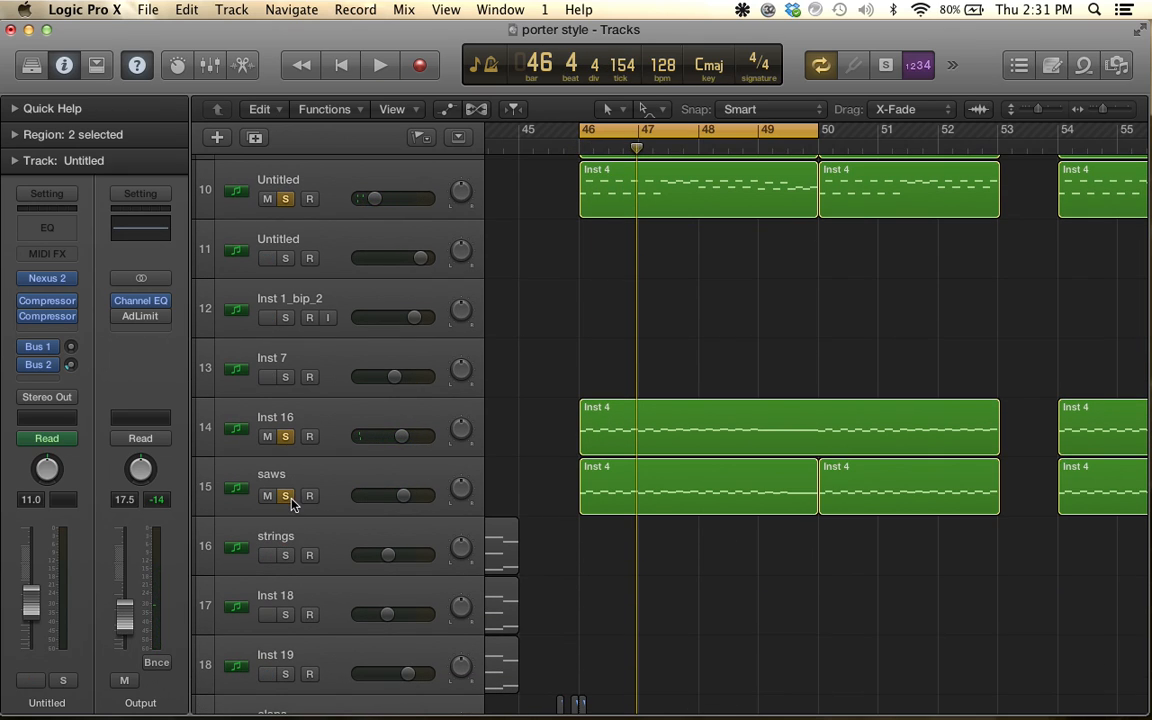
pyautogui.press('space')
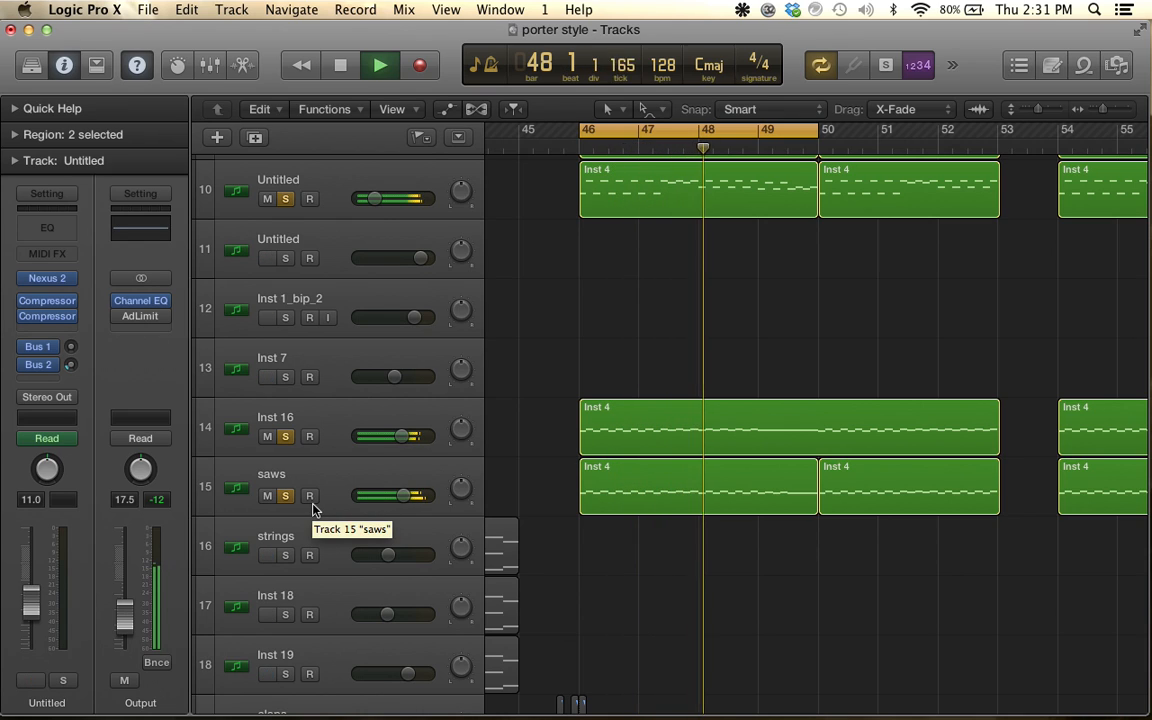
pyautogui.press('space')
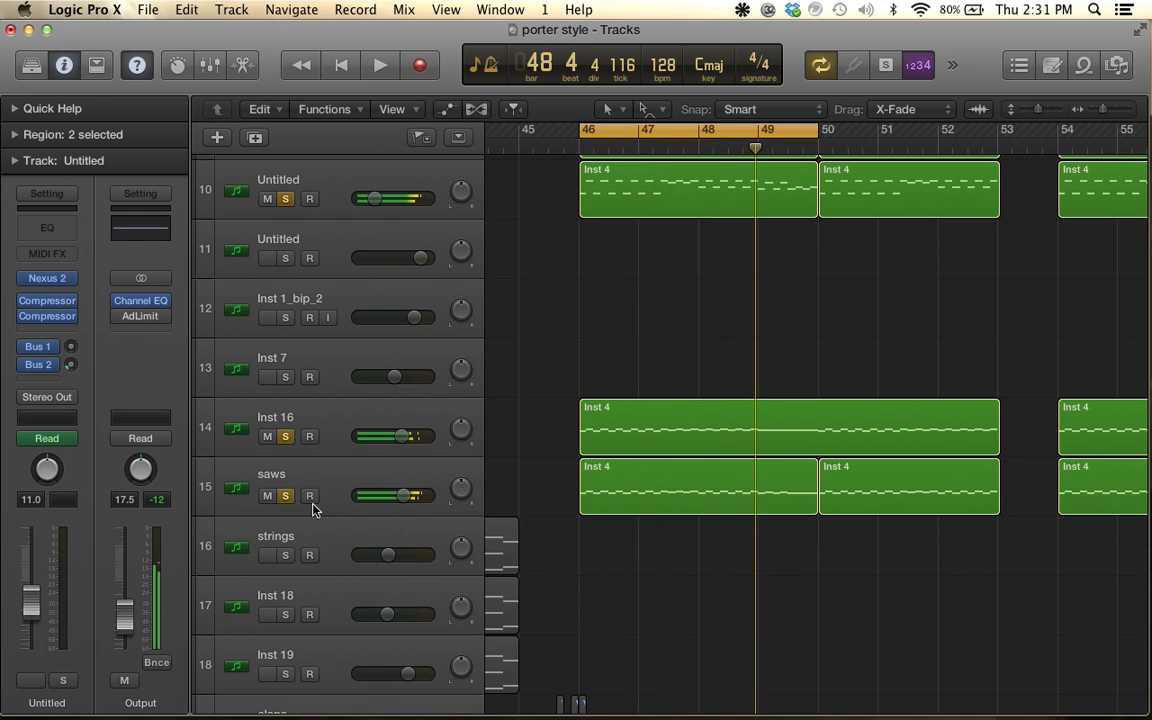
# Add the Inst 13 track to the soloed lead layers and play the drop from bar 46
pyautogui.scroll(-10, 313, 510)
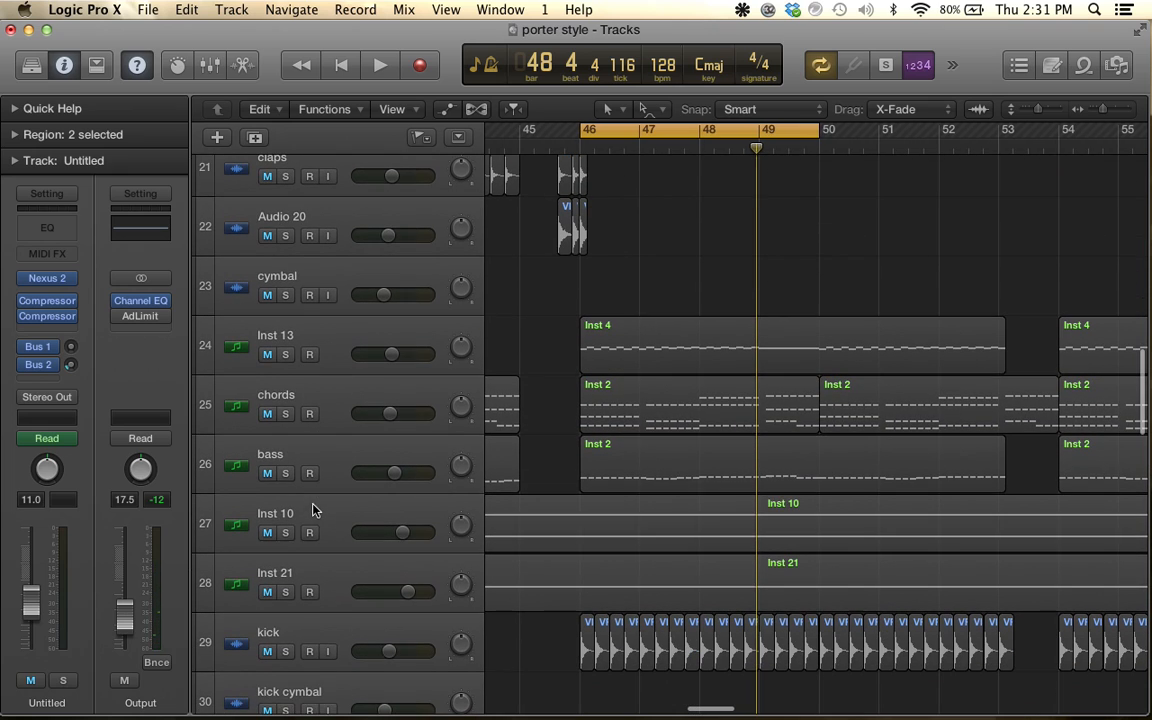
pyautogui.scroll(-1, 313, 510)
pyautogui.click(285, 308)
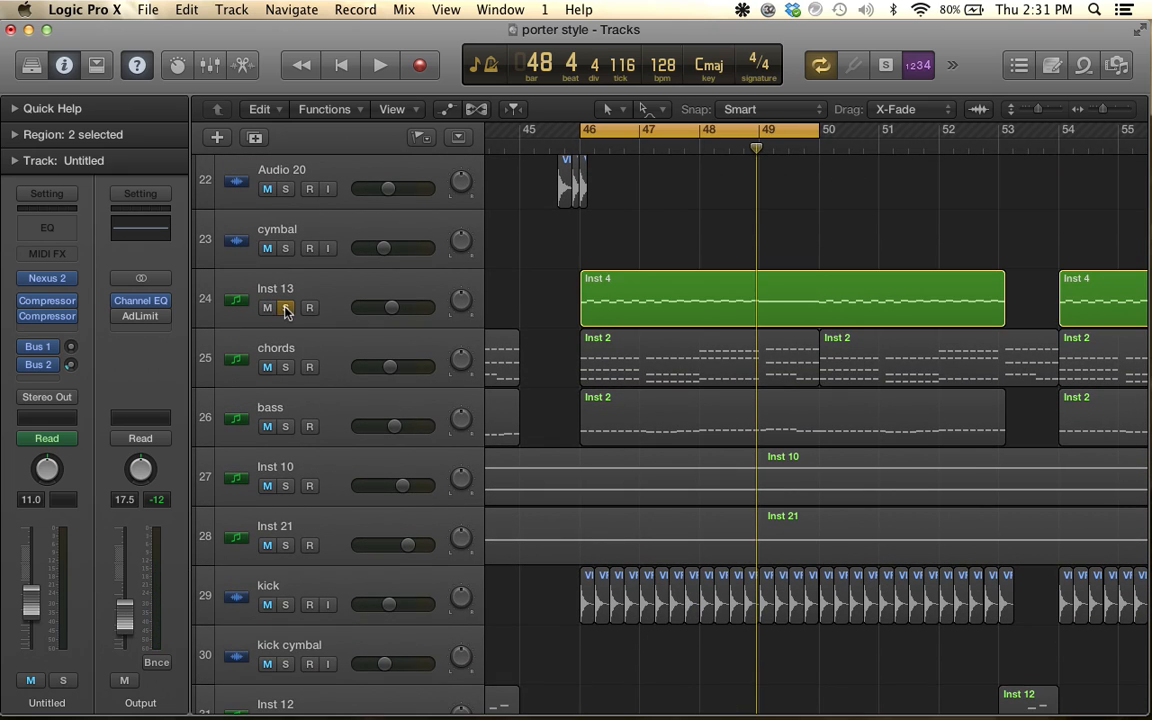
pyautogui.press('space')
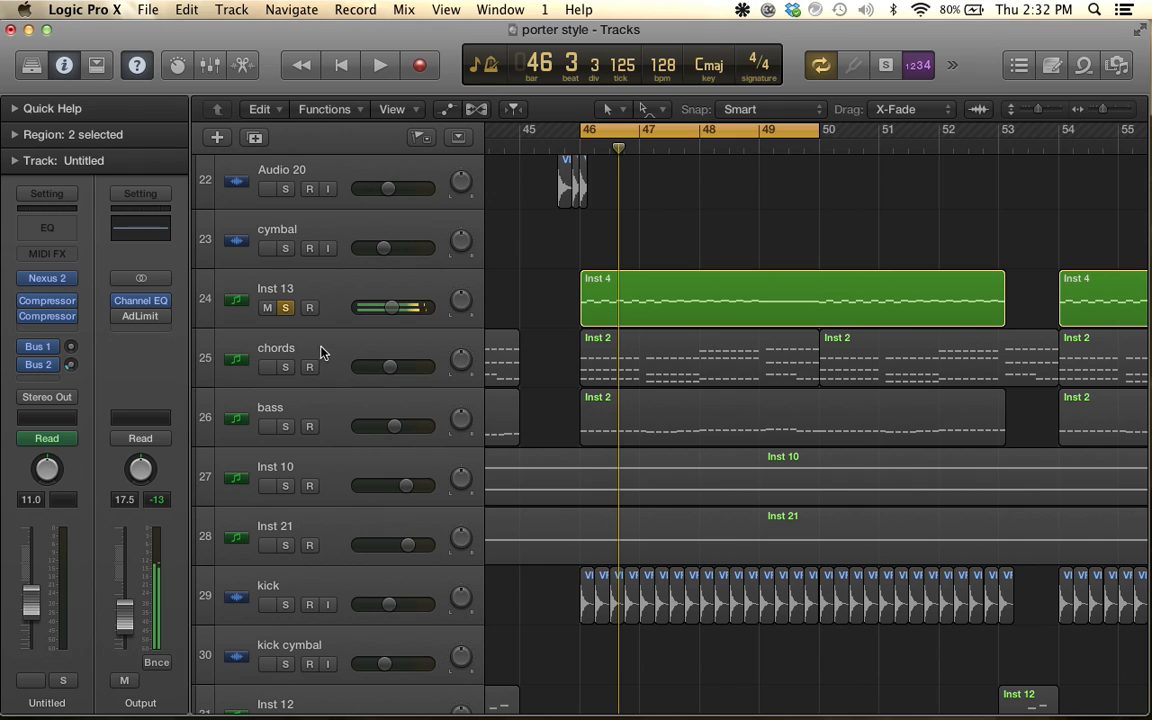
# Select the kick and the invis 4, 5, 6, 7, 8, 9 trigger track, and play the leads with the trigger's solo off
pyautogui.scroll(-3, 352, 470)
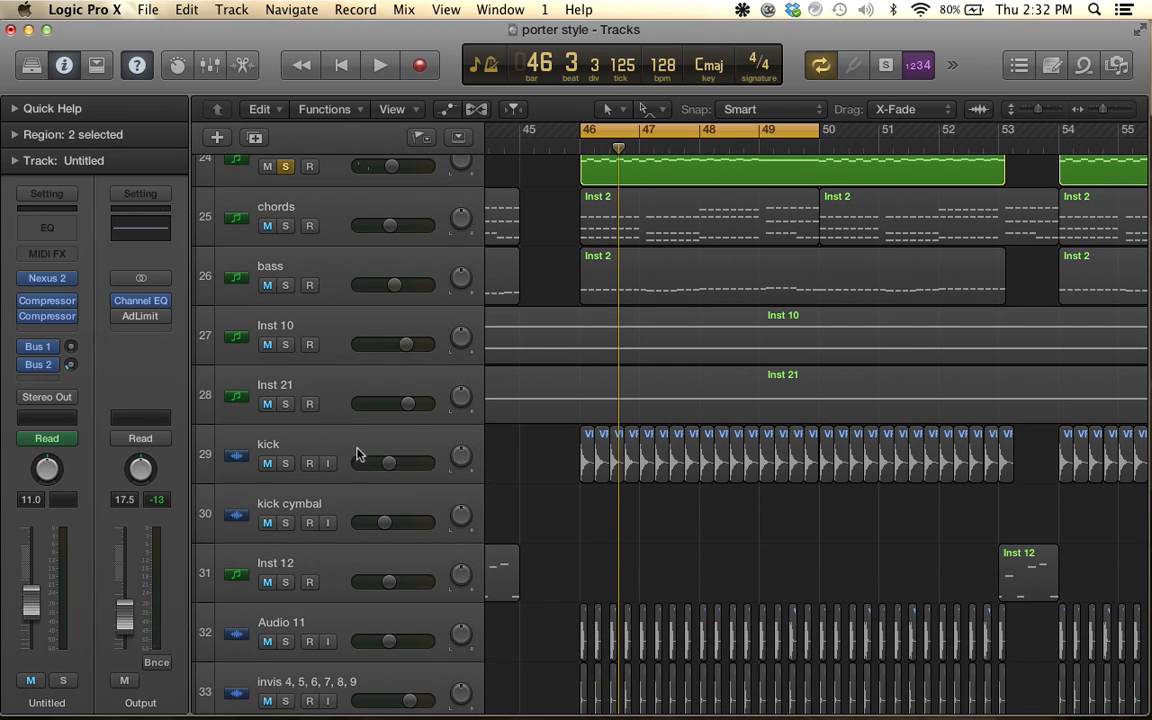
pyautogui.click(357, 455)
pyautogui.scroll(-3, 305, 510)
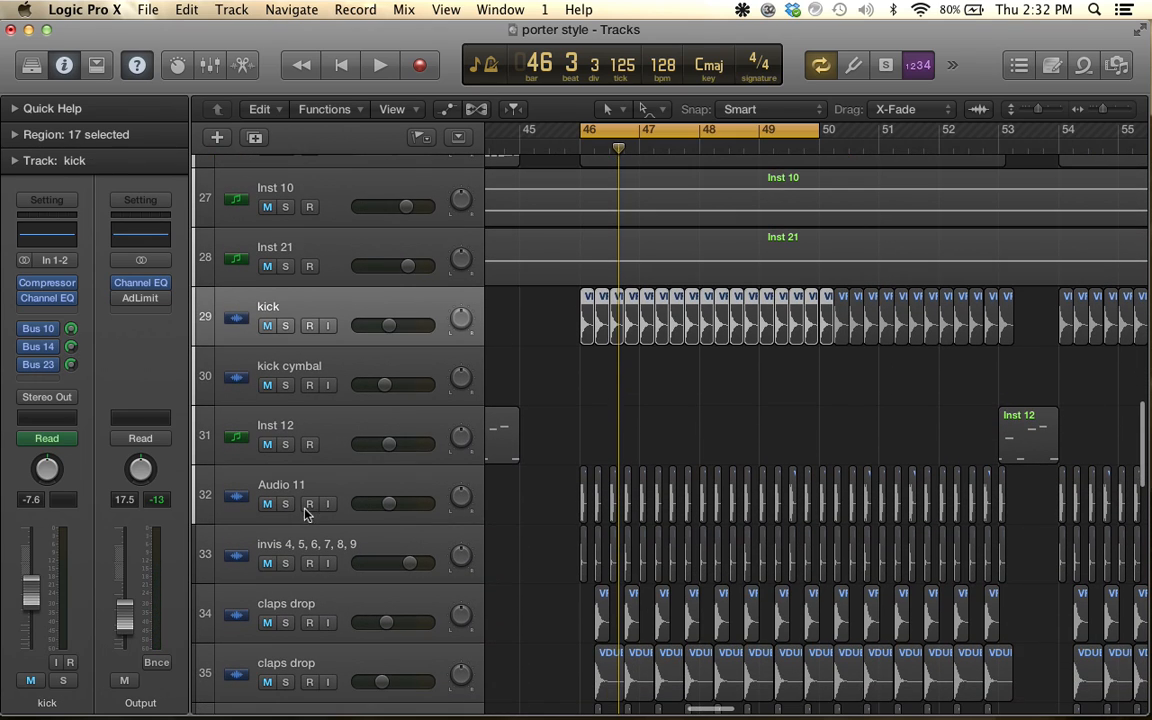
pyautogui.scroll(-2, 307, 513)
pyautogui.click(306, 463)
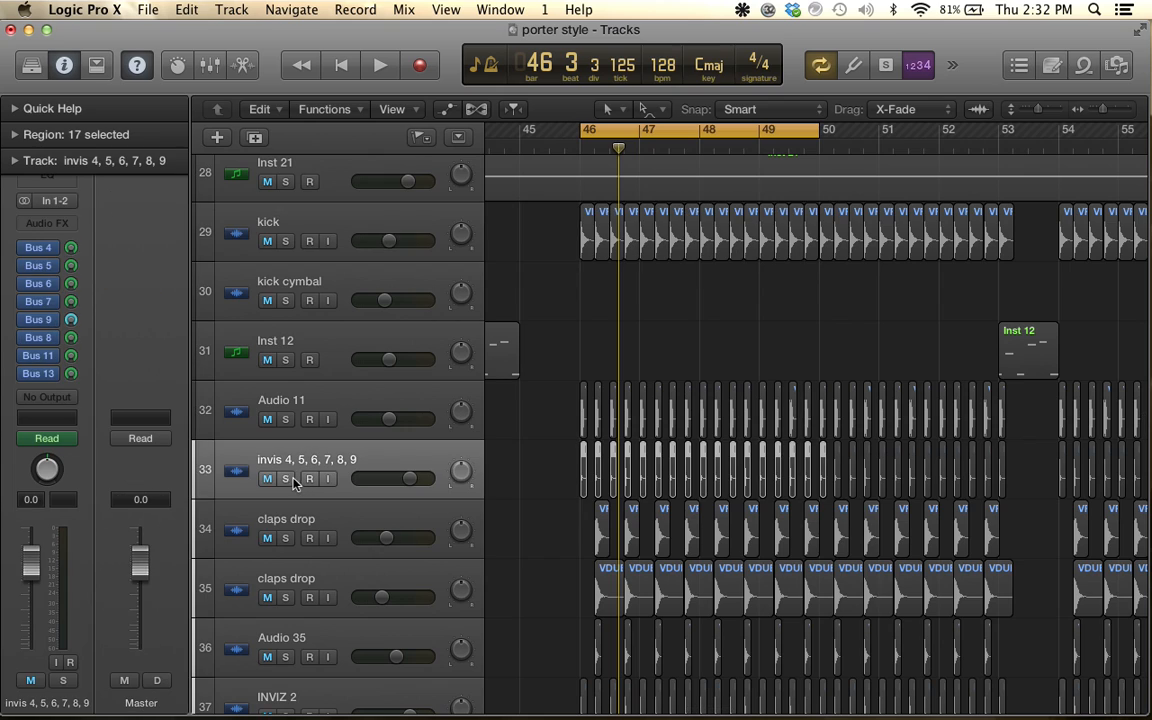
pyautogui.click(286, 479)
pyautogui.scroll(-3, 288, 485)
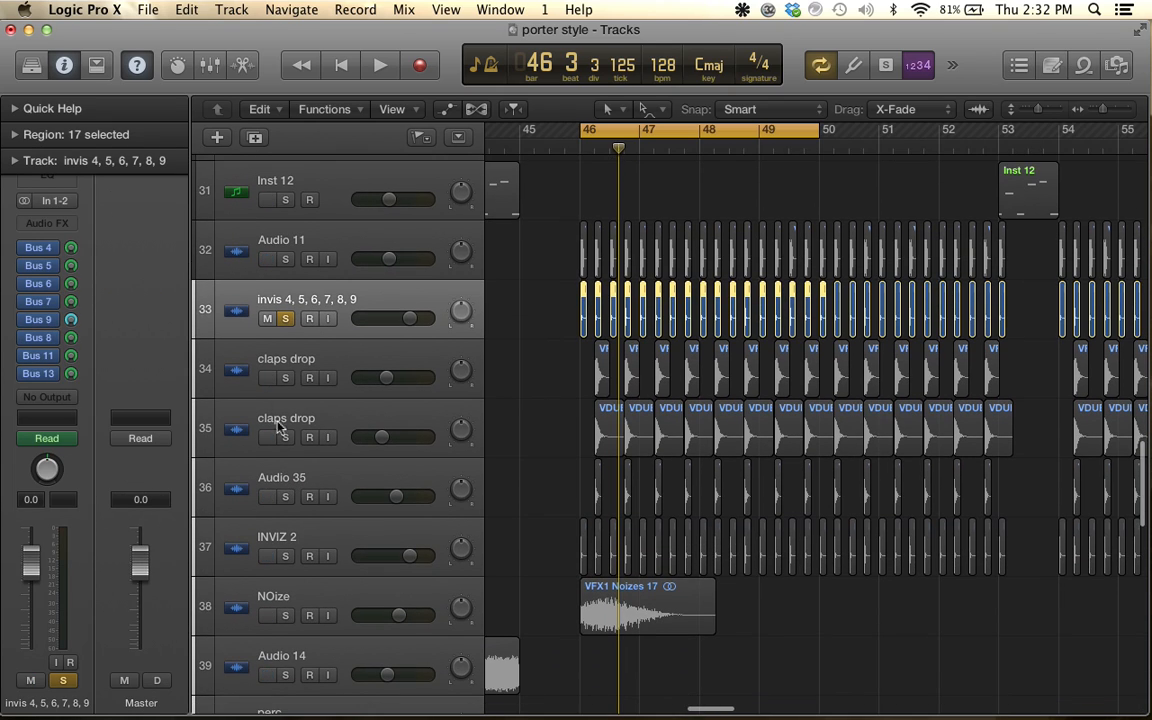
pyautogui.click(284, 320)
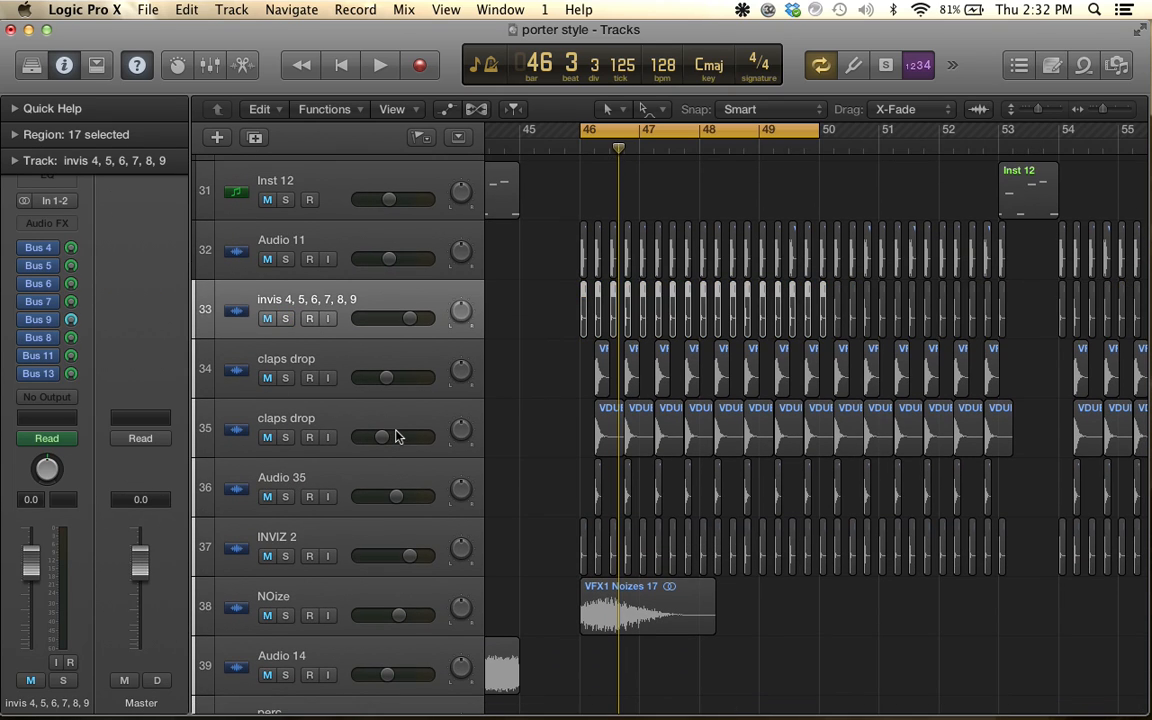
pyautogui.press('space')
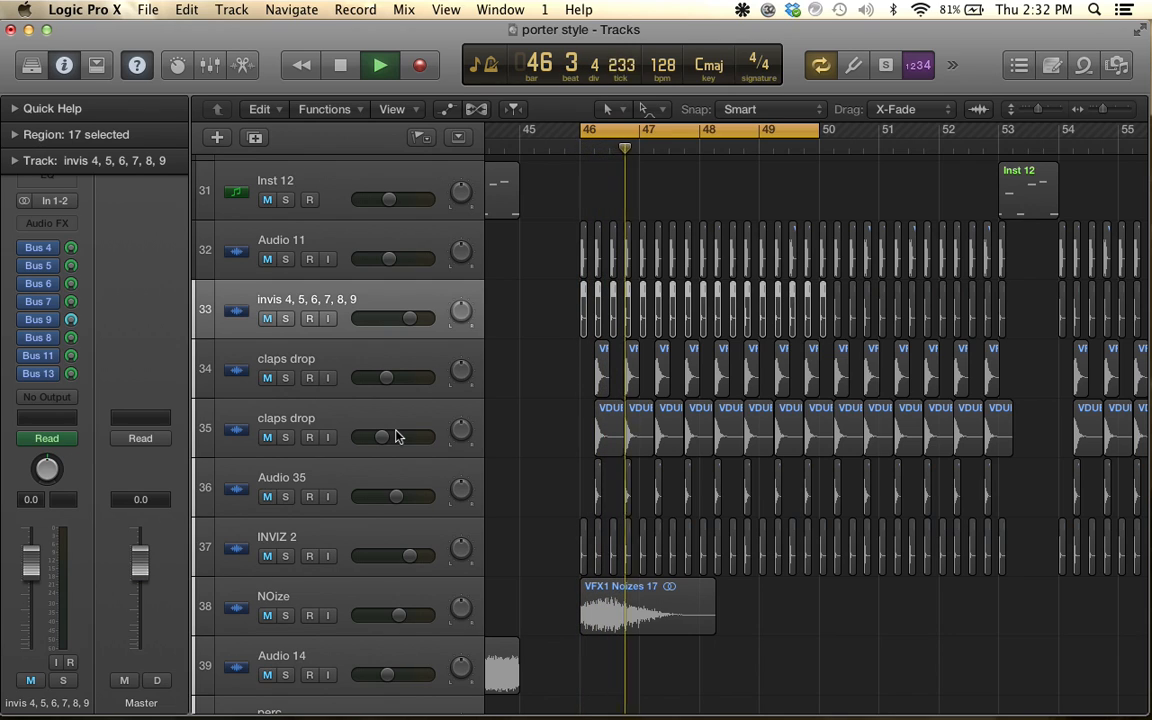
pyautogui.press('space')
# Solo the invis 4, 5, 6, 7, 8, 9 and INVIZ 2 trigger tracks and play the lead layers with sidechaining
pyautogui.click(286, 318)
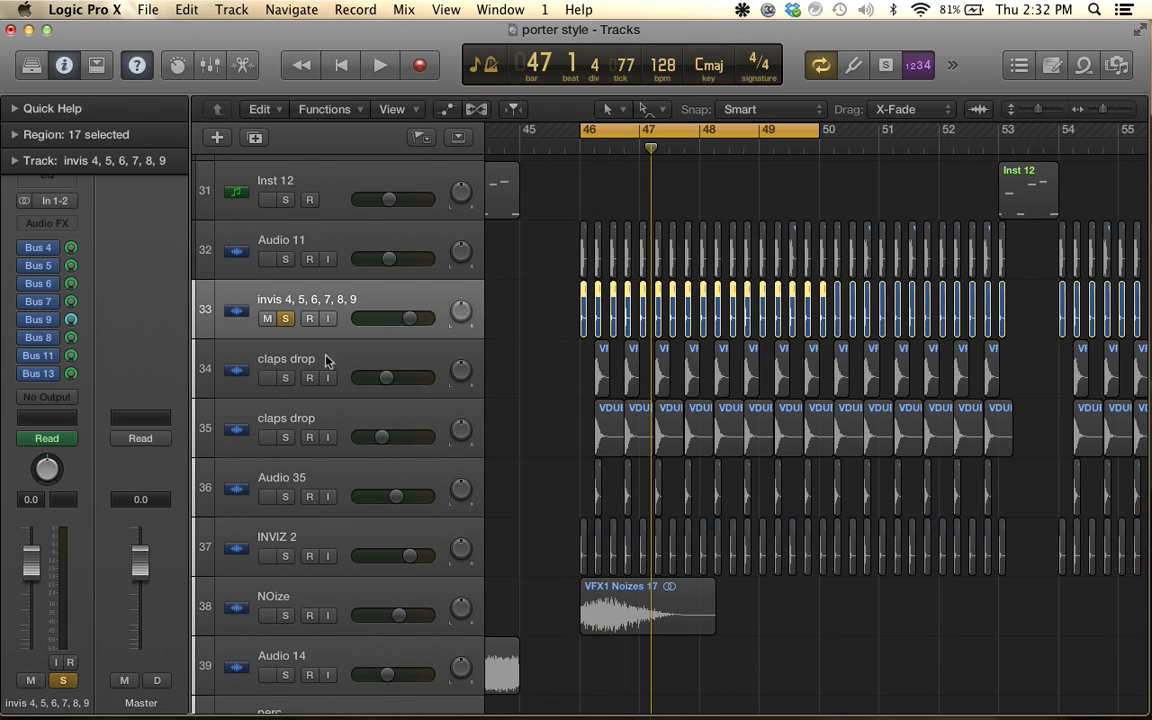
pyautogui.scroll(-2, 388, 430)
pyautogui.click(285, 450)
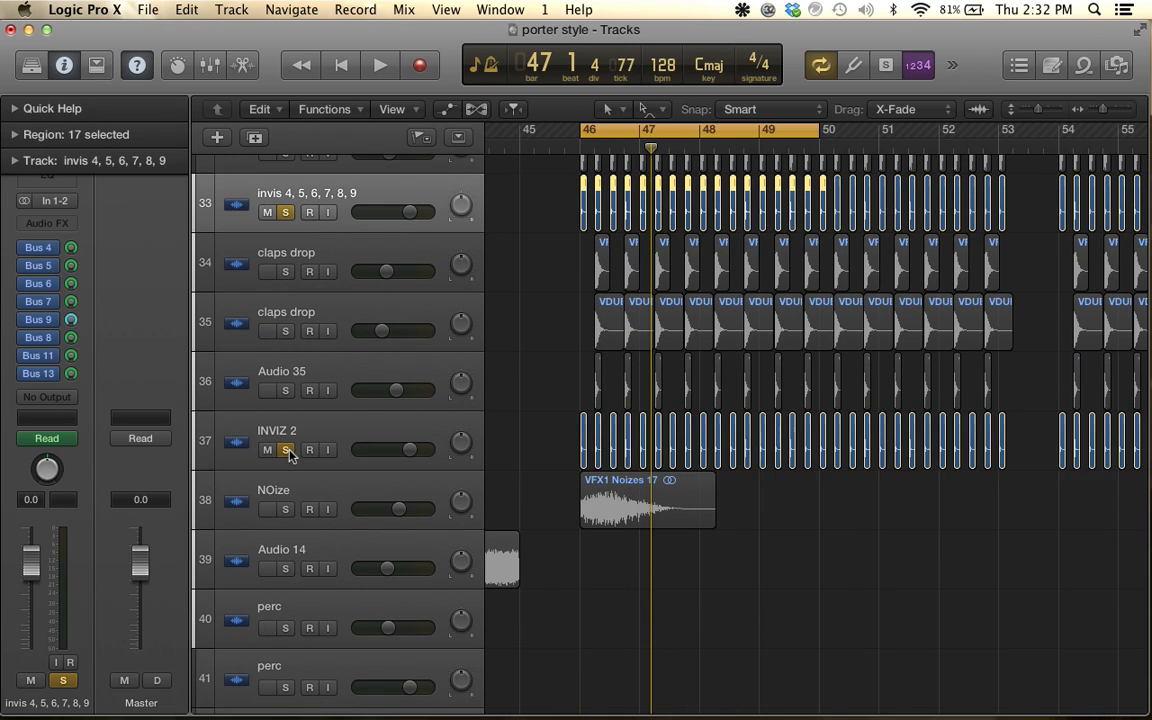
pyautogui.scroll(4, 360, 311)
pyautogui.scroll(2, 360, 365)
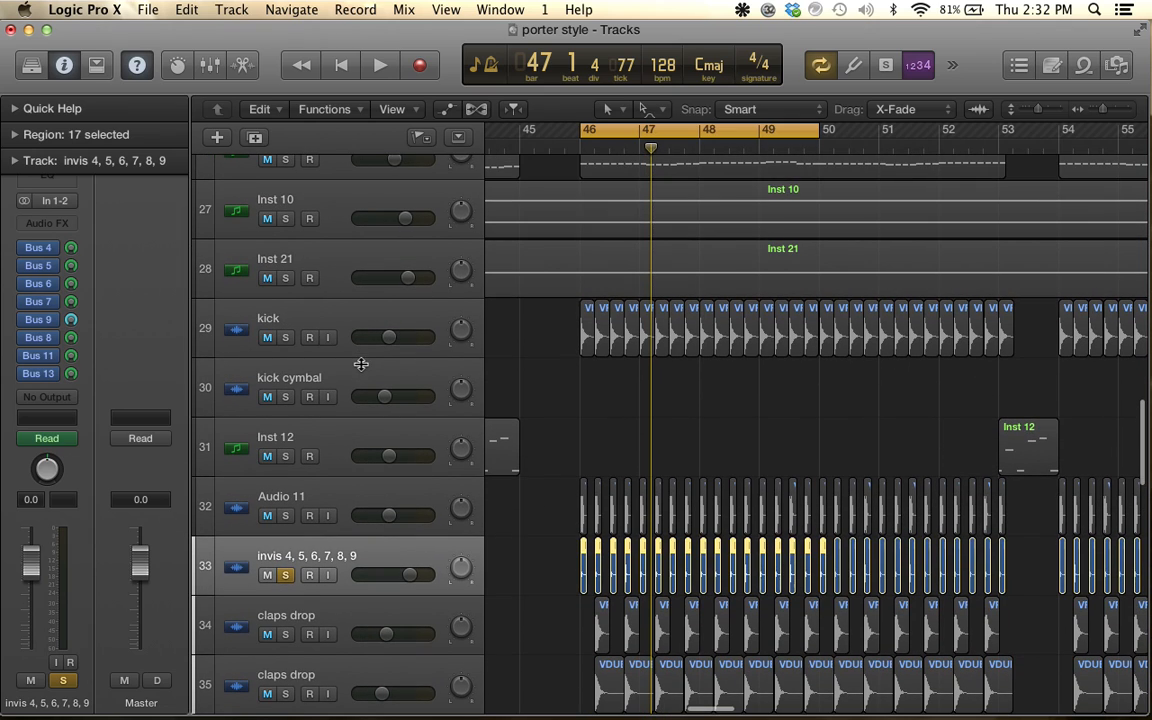
pyautogui.press('space')
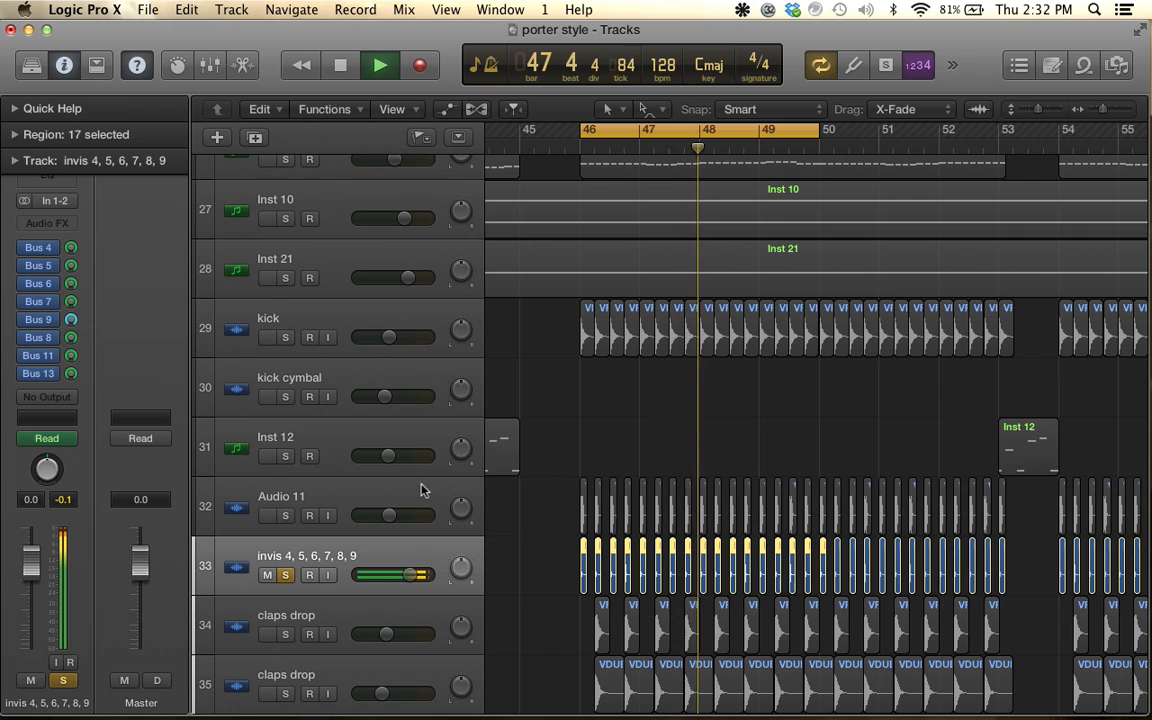
pyautogui.press('space')
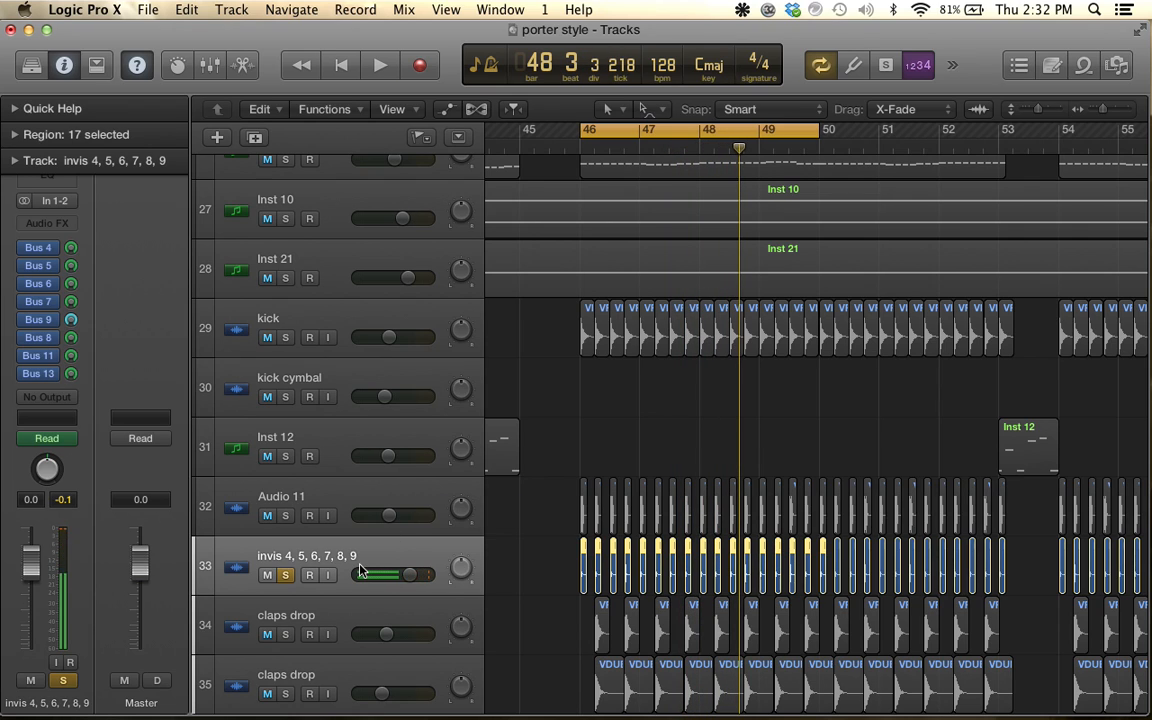
# Clear the solo on the invis 4, 5, 6, 7, 8, 9 and INVIZ 2 trigger tracks
pyautogui.scroll(-3, 345, 571)
pyautogui.click(288, 530)
pyautogui.scroll(-7, 290, 533)
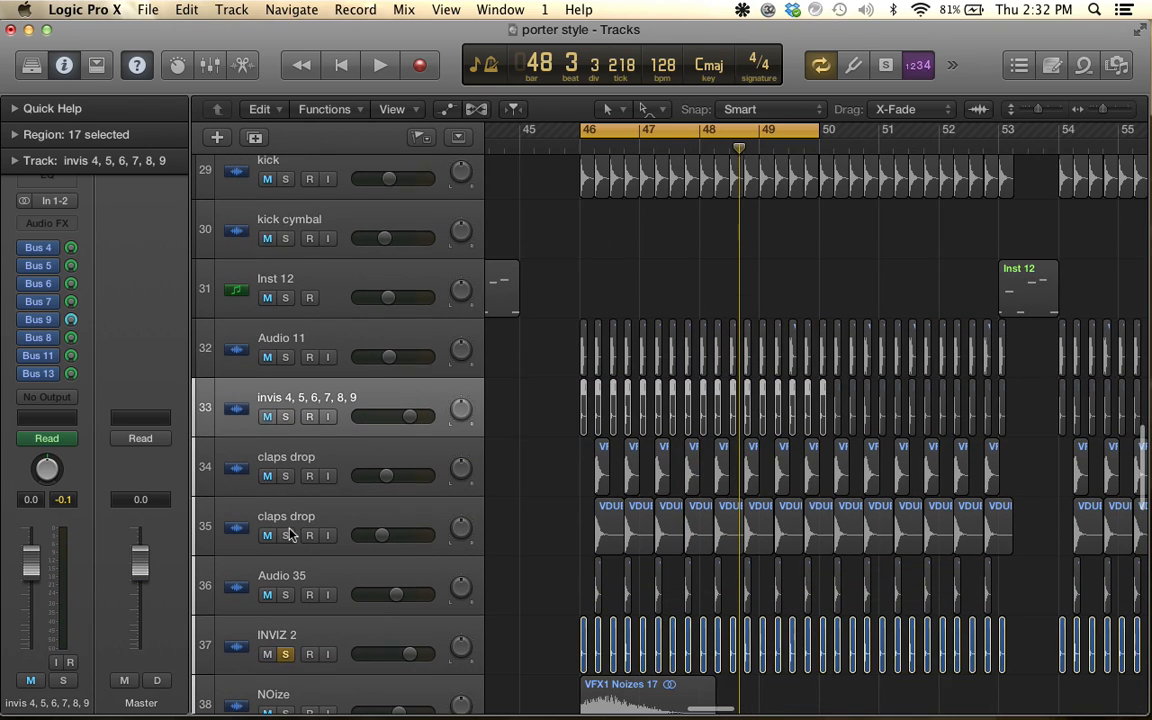
pyautogui.scroll(-3, 288, 535)
pyautogui.click(285, 566)
pyautogui.scroll(-4, 300, 567)
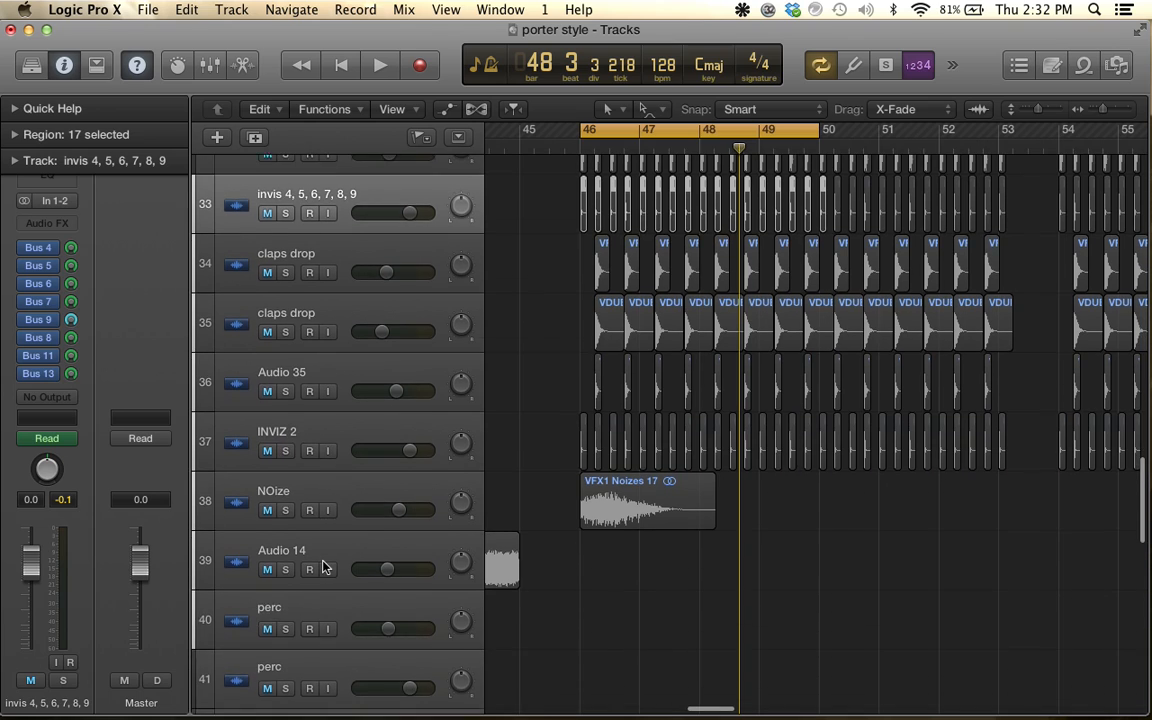
pyautogui.scroll(-3, 322, 567)
# Clear the solo on the Inst 13, saws and Inst 16 lead layer tracks
pyautogui.scroll(15, 322, 567)
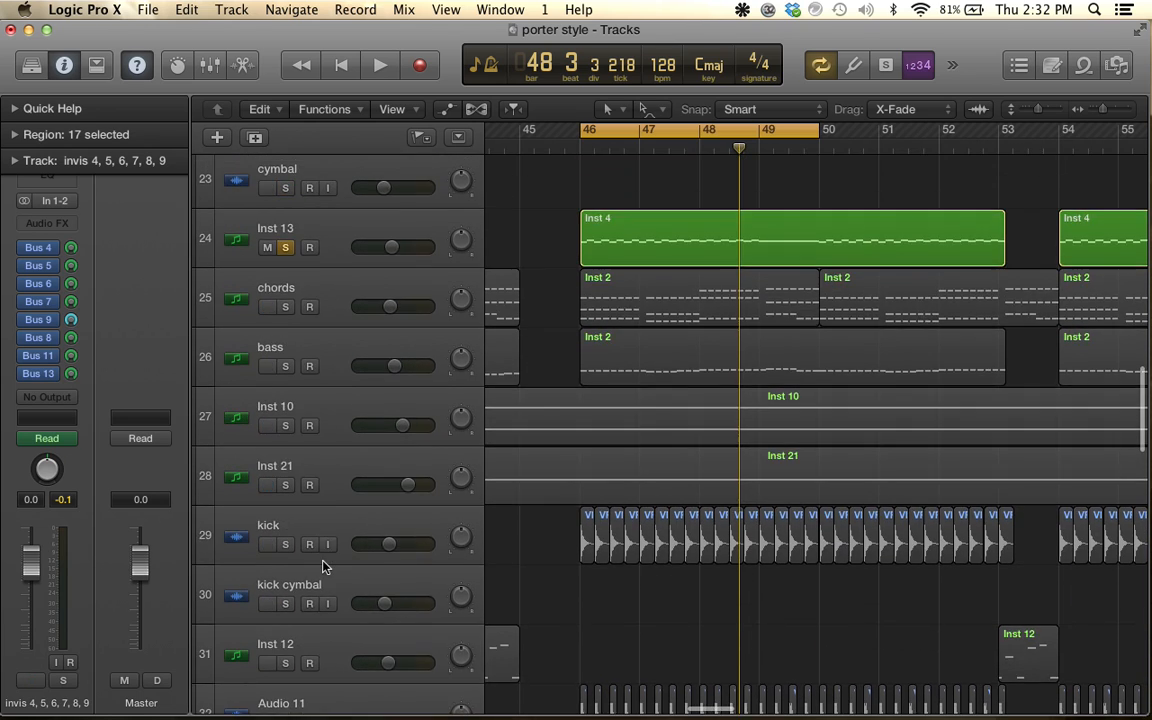
pyautogui.scroll(2, 322, 567)
pyautogui.click(286, 366)
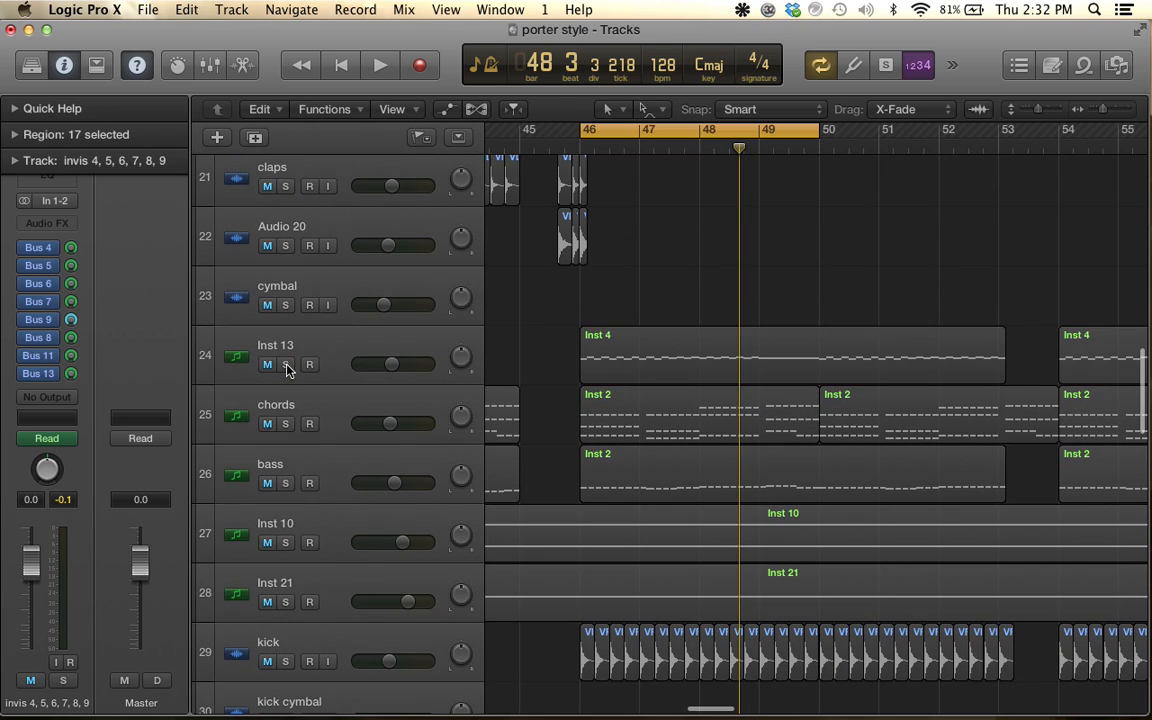
pyautogui.scroll(10, 287, 369)
pyautogui.scroll(2, 286, 370)
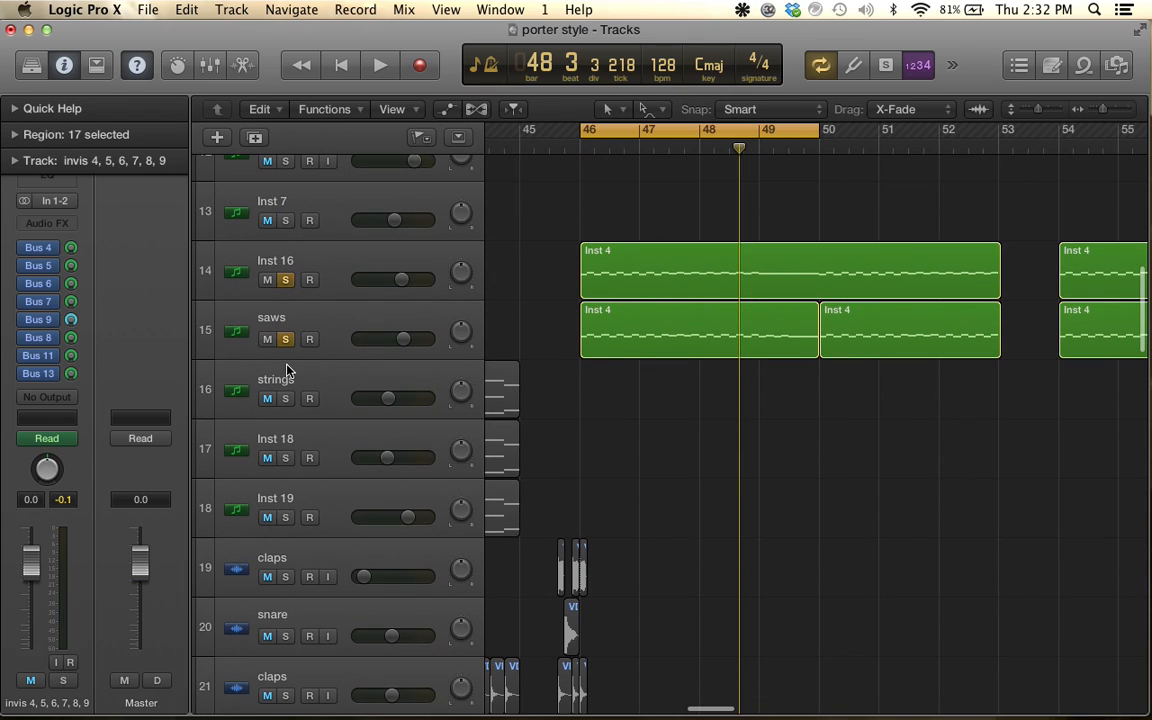
pyautogui.click(285, 338)
pyautogui.click(285, 280)
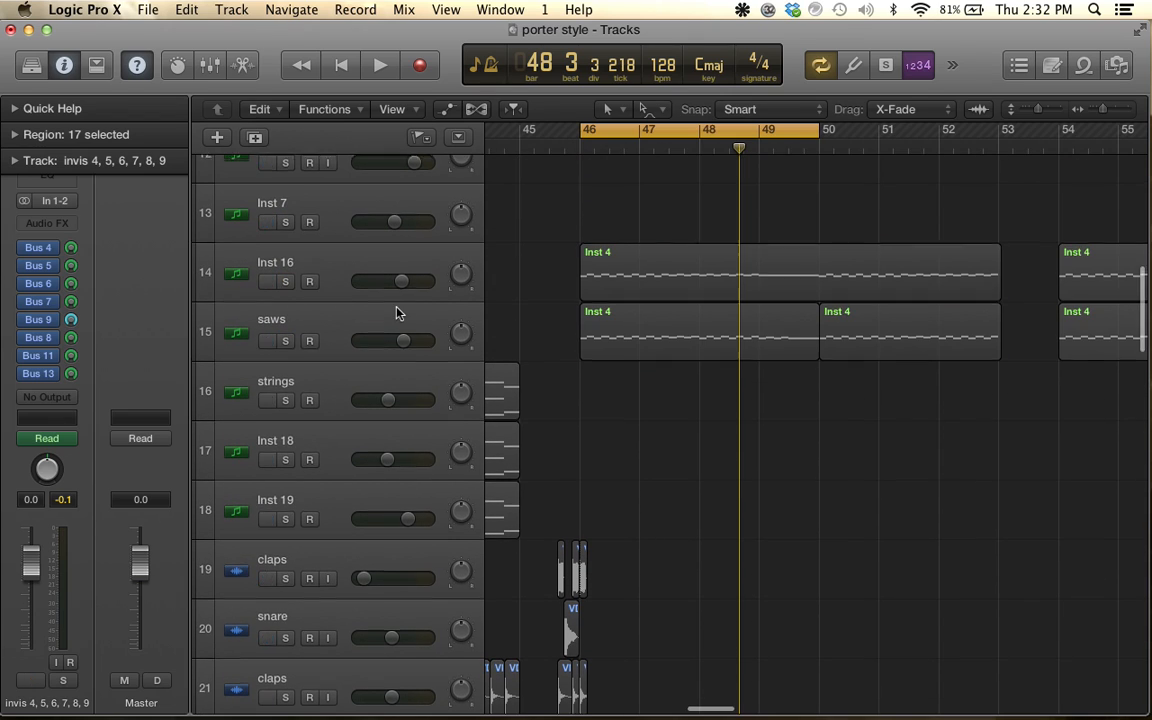
# Clear the solo on the drop leads track and the untitled lead track directly below it
pyautogui.scroll(6, 396, 308)
pyautogui.click(286, 366)
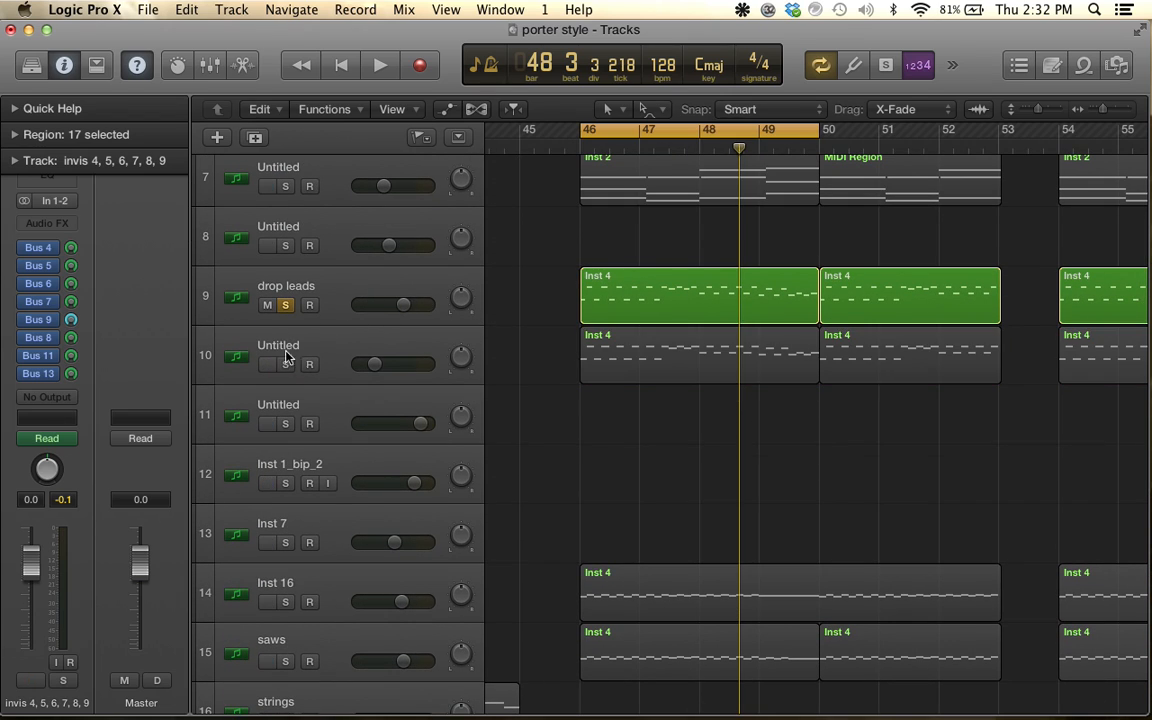
pyautogui.click(285, 305)
pyautogui.scroll(3, 547, 294)
pyautogui.scroll(1, 547, 294)
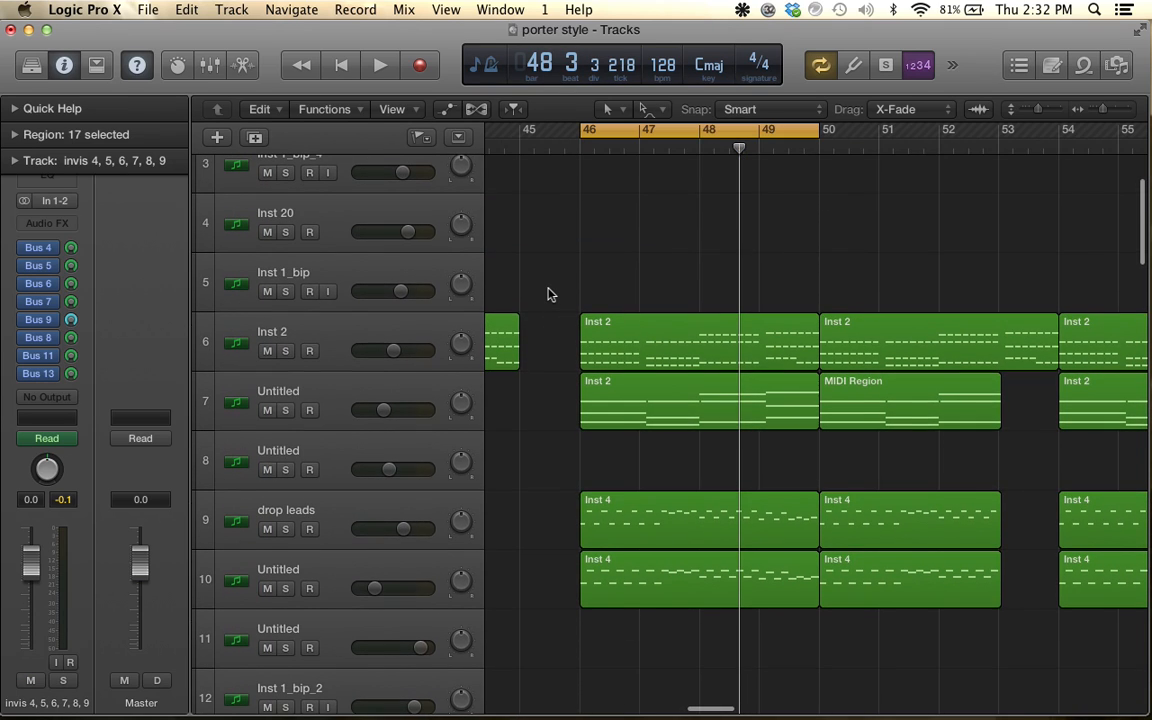
# Solo the untitled Nexus 2 chord track 7 and play it from bar 46
pyautogui.click(321, 391)
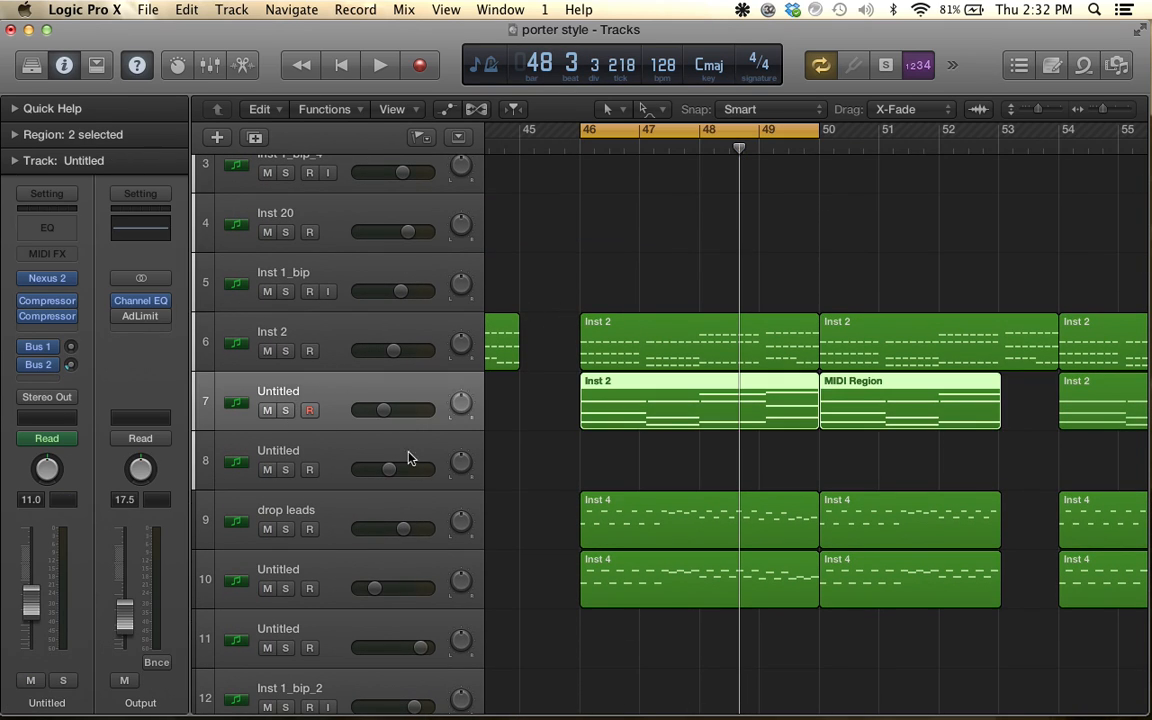
pyautogui.scroll(3, 418, 453)
pyautogui.scroll(-2, 417, 450)
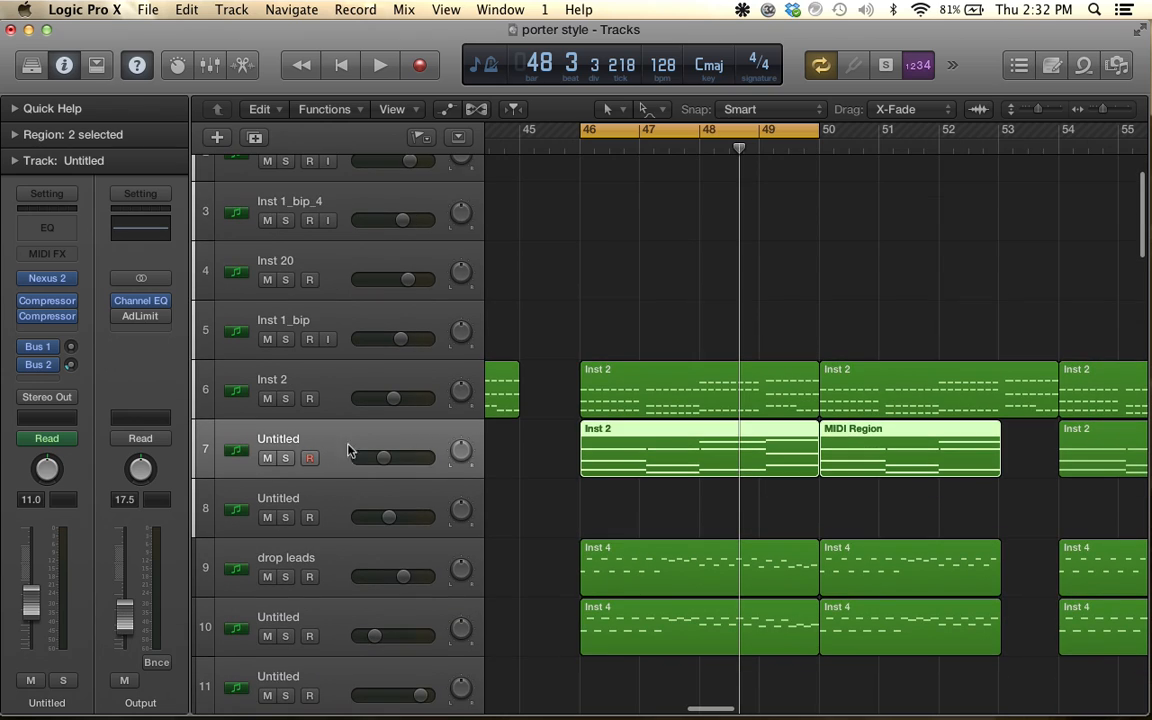
pyautogui.click(283, 458)
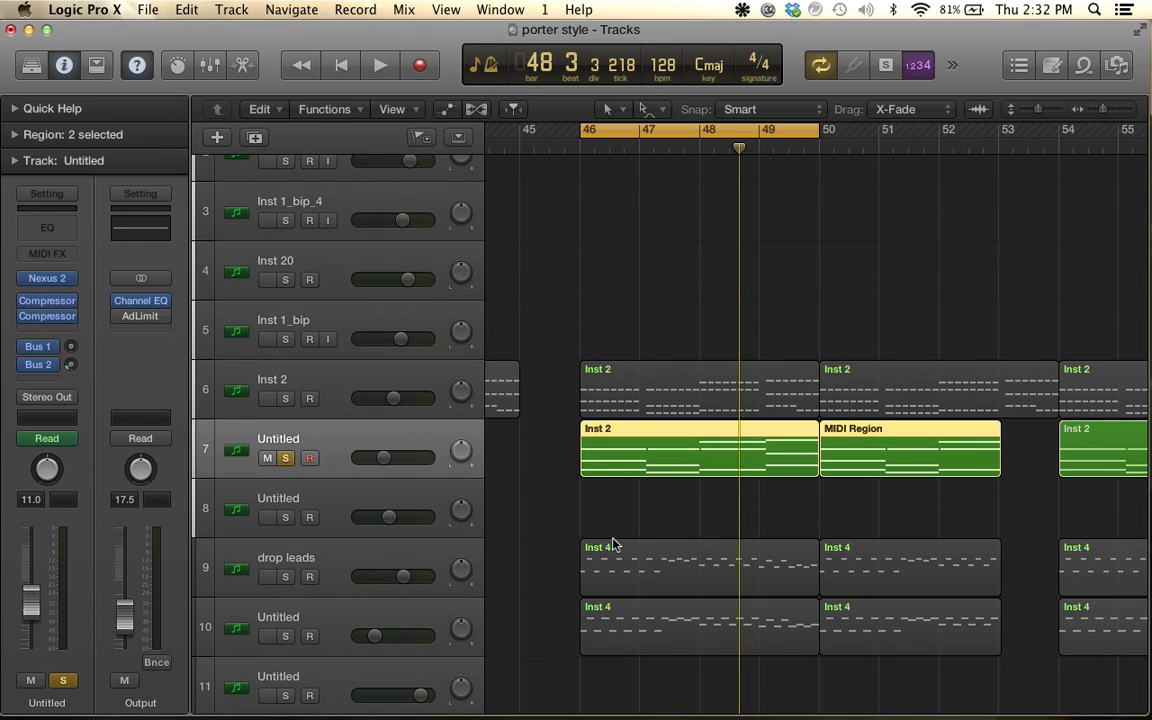
pyautogui.press('space')
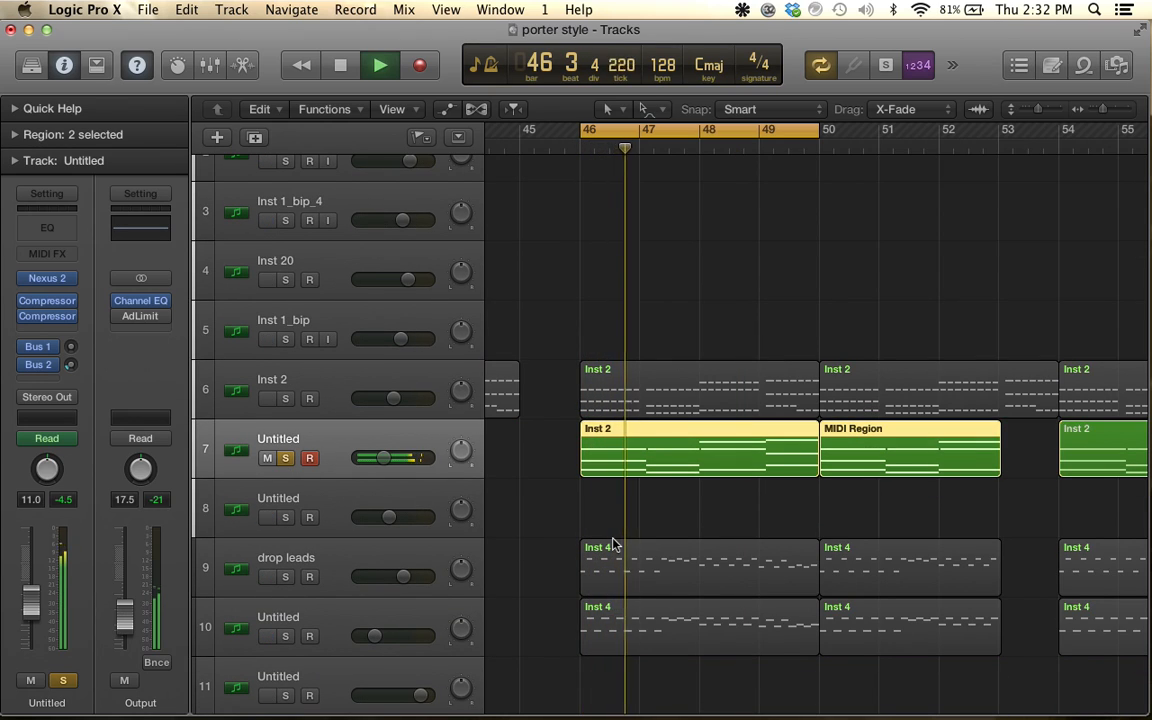
pyautogui.press('space')
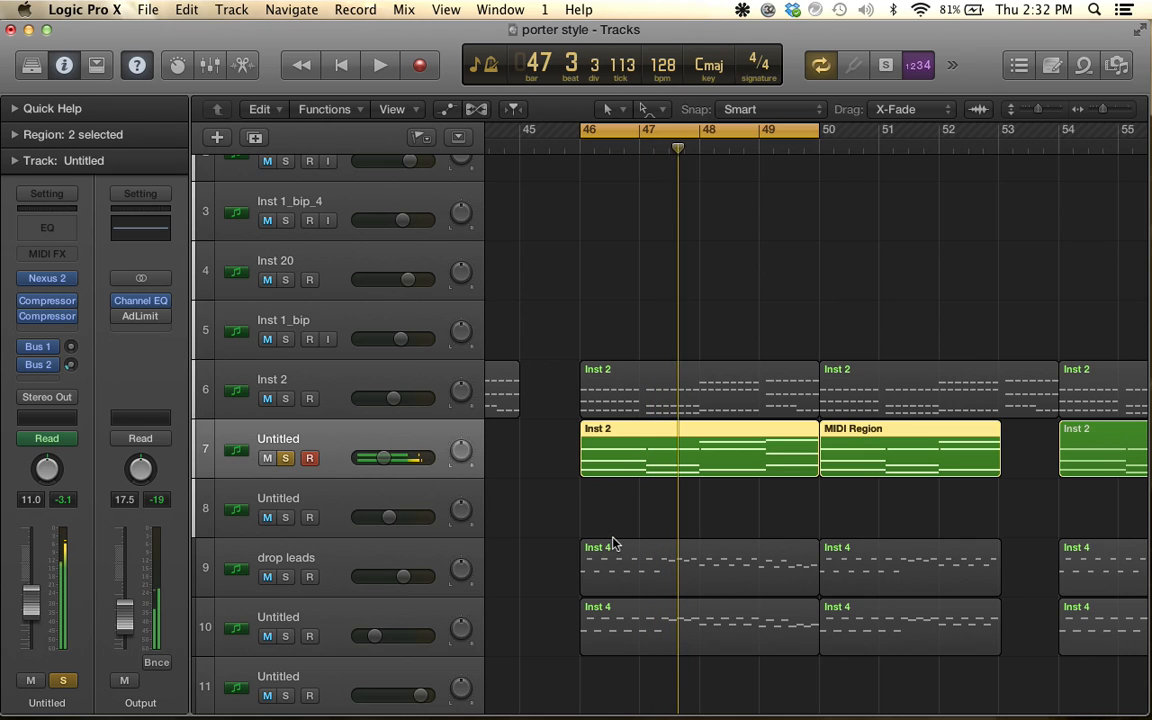
# Look through the remaining instrument, drum, percussion and effects tracks for other parts used in the drop
pyautogui.scroll(-3, 614, 544)
pyautogui.scroll(-15, 614, 544)
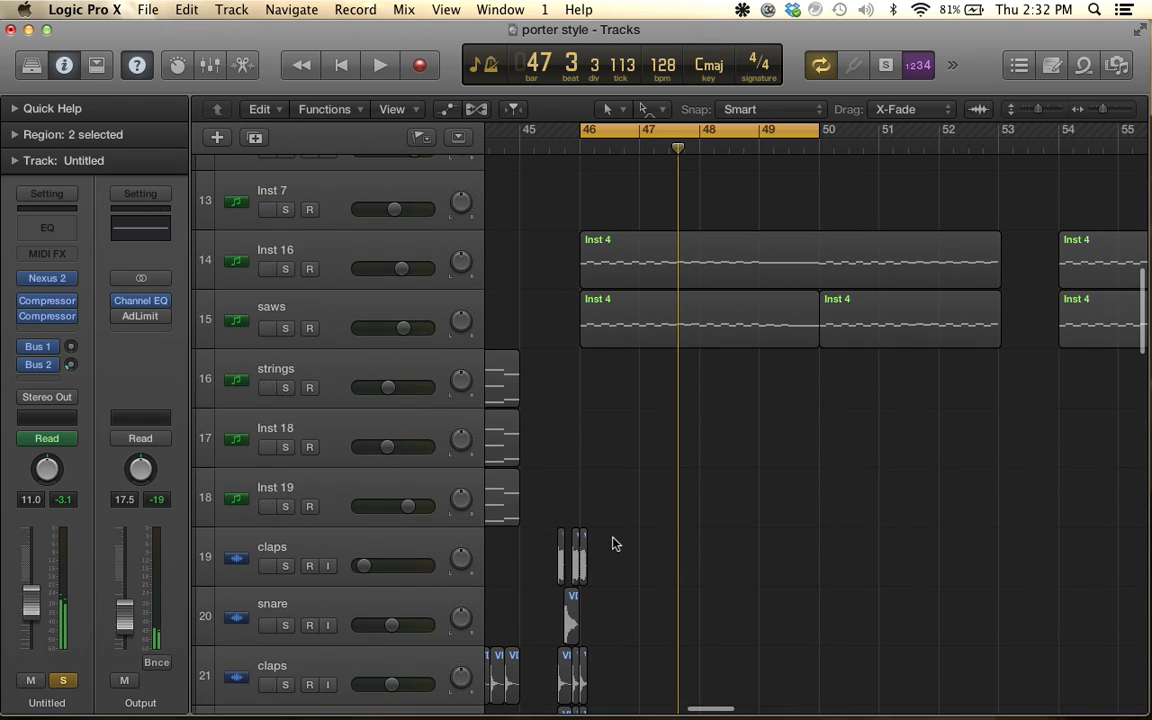
pyautogui.scroll(-5, 614, 544)
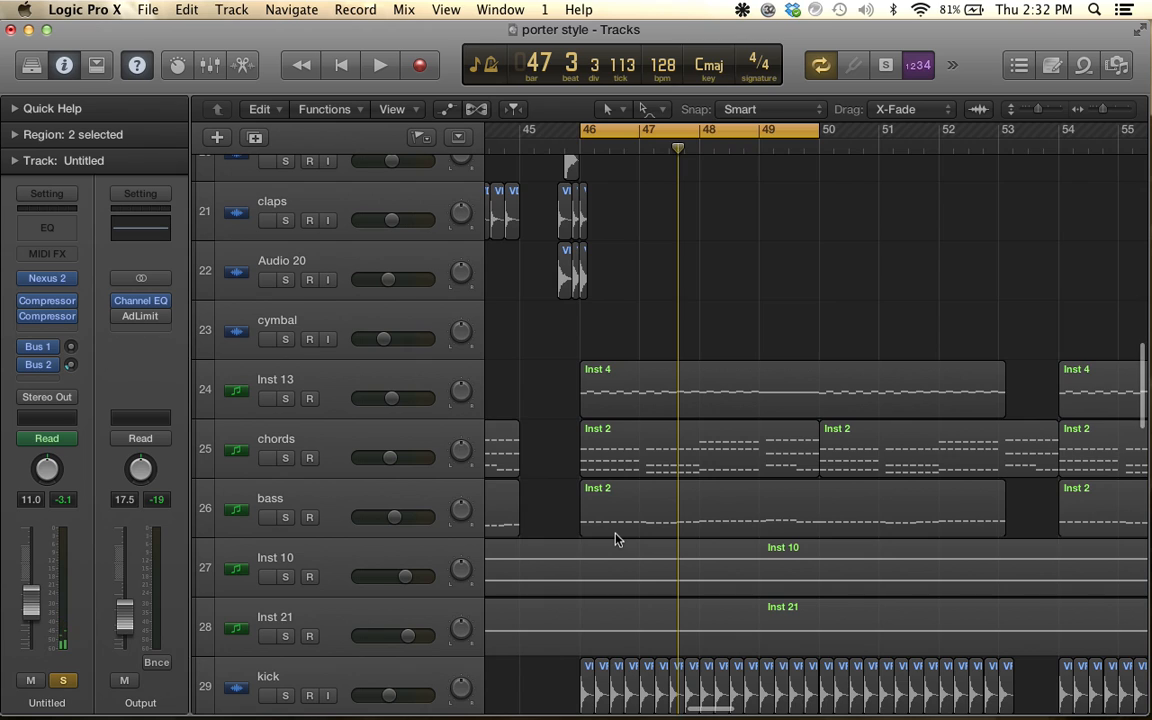
pyautogui.press('super+Right')
pyautogui.scroll(-4, 617, 539)
pyautogui.press('super+Right')
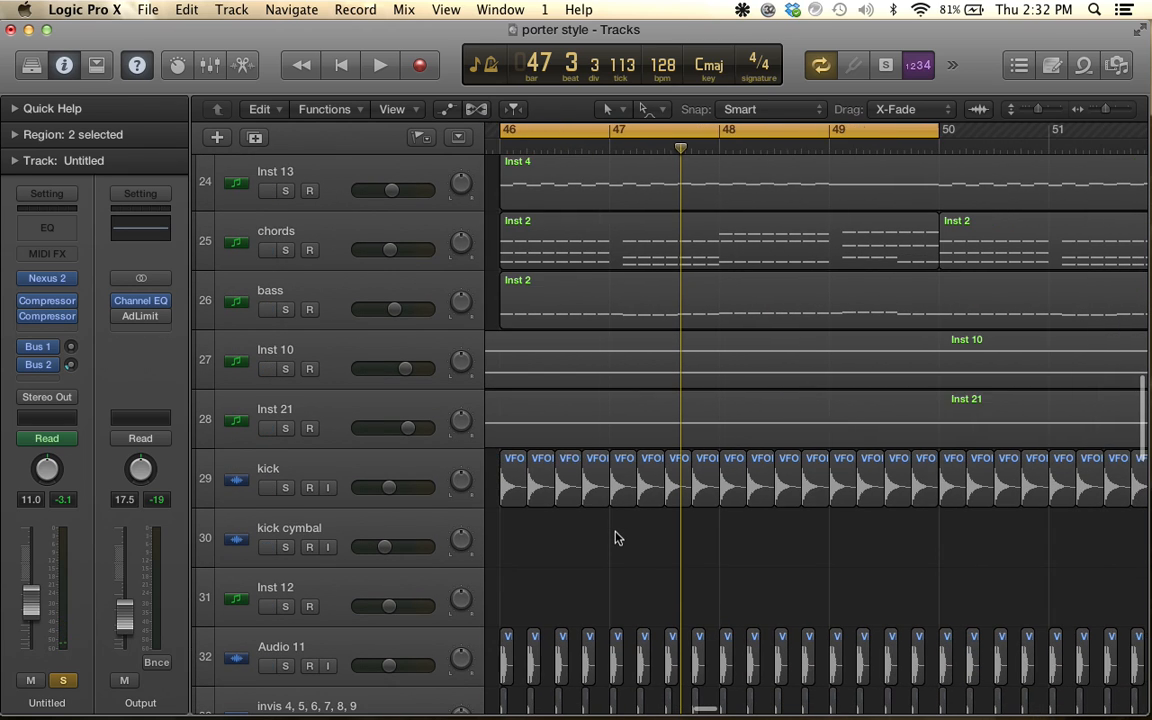
pyautogui.scroll(-4, 616, 538)
pyautogui.press('super+Left')
pyautogui.press('super+Left')
pyautogui.press('super+Left')
pyautogui.press('super+Left')
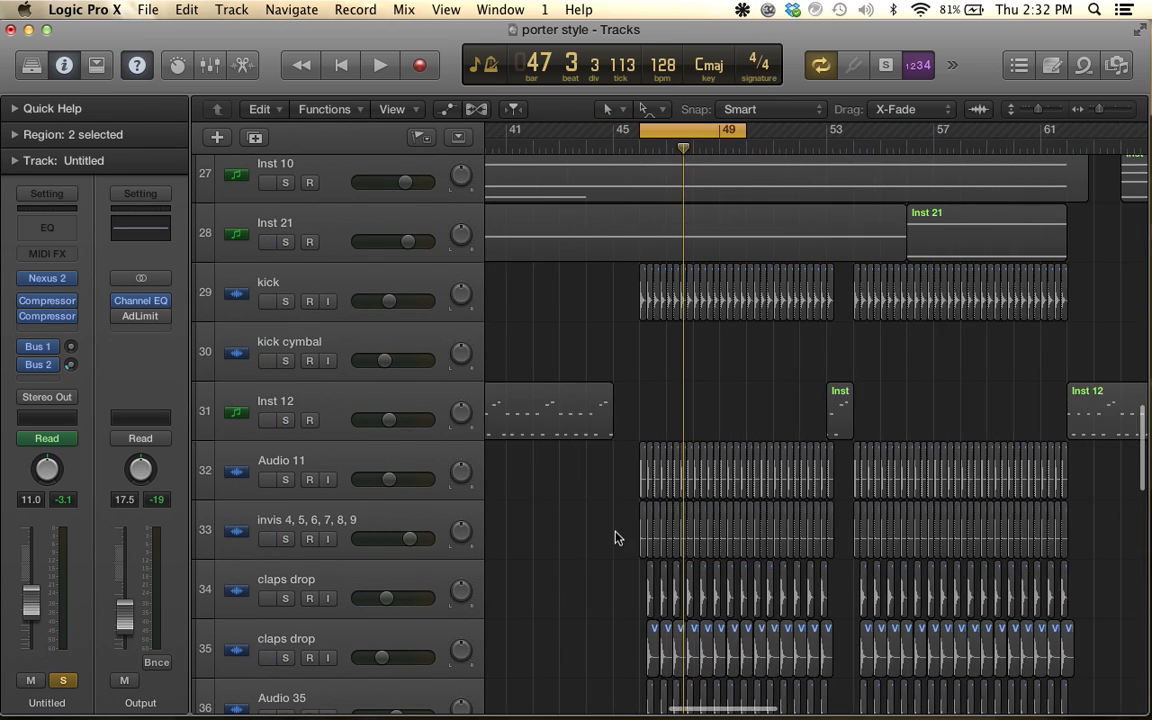
pyautogui.scroll(-10, 616, 538)
pyautogui.scroll(-8, 615, 538)
pyautogui.scroll(15, 615, 535)
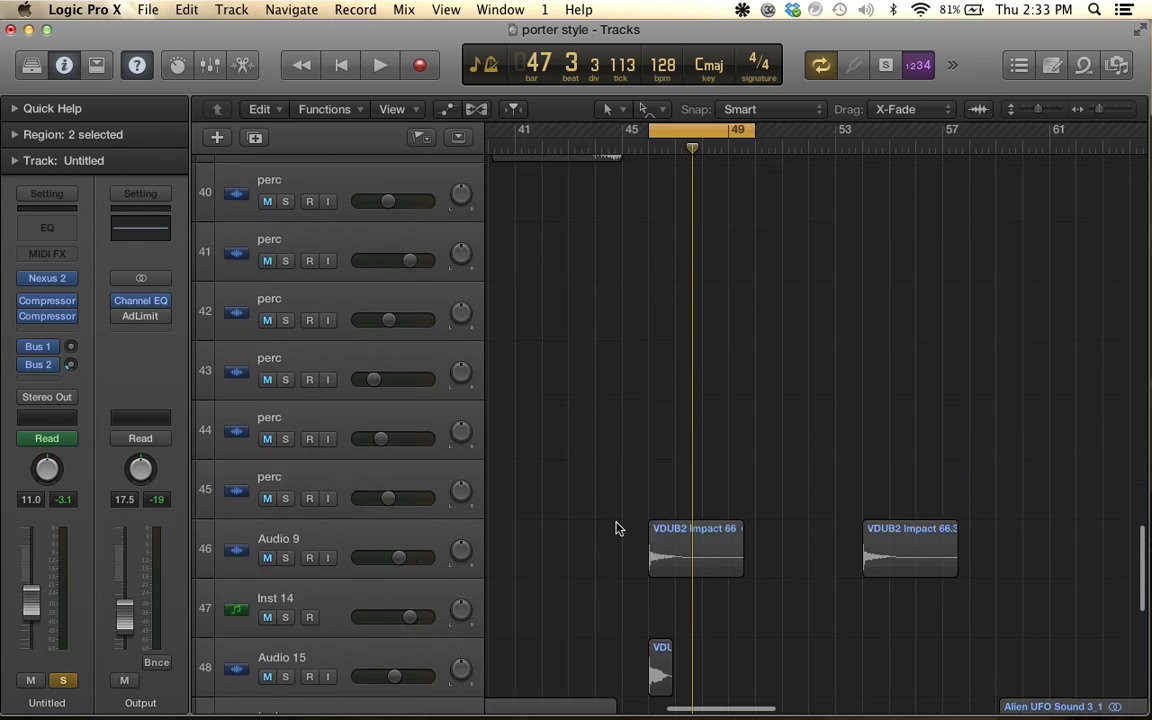
pyautogui.scroll(20, 617, 528)
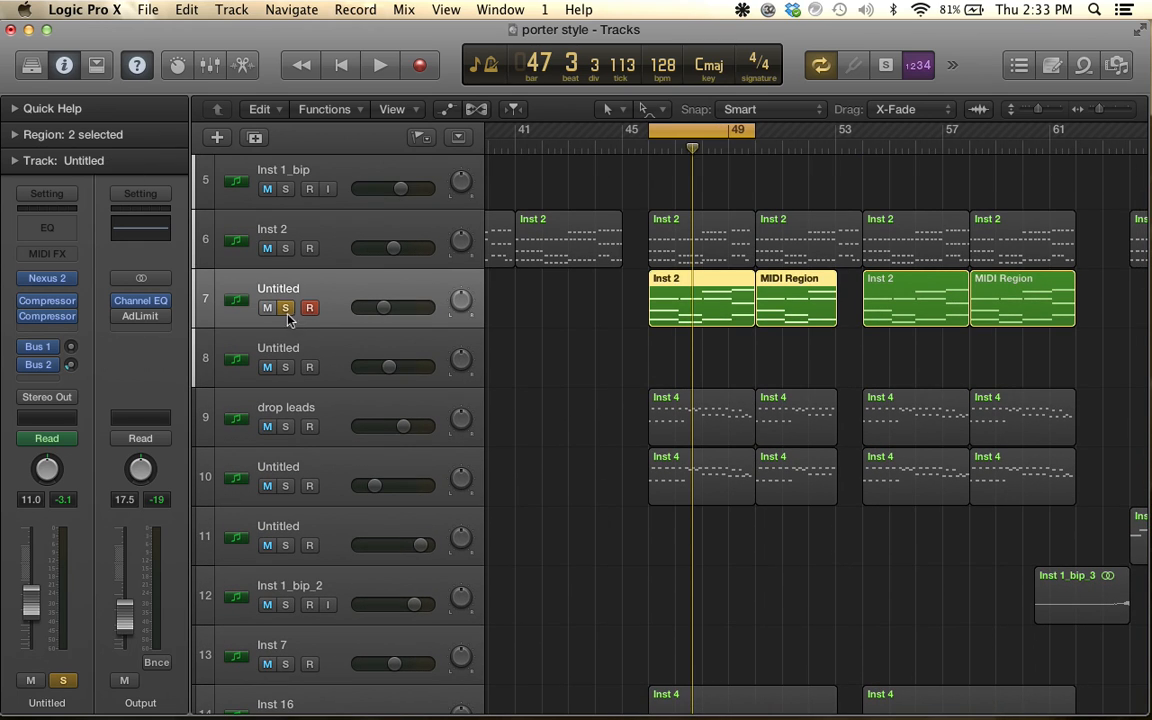
# Clear the solo on track 7 and play the full drop from bar 46, turning cycle off to continue past bar 53
pyautogui.click(286, 308)
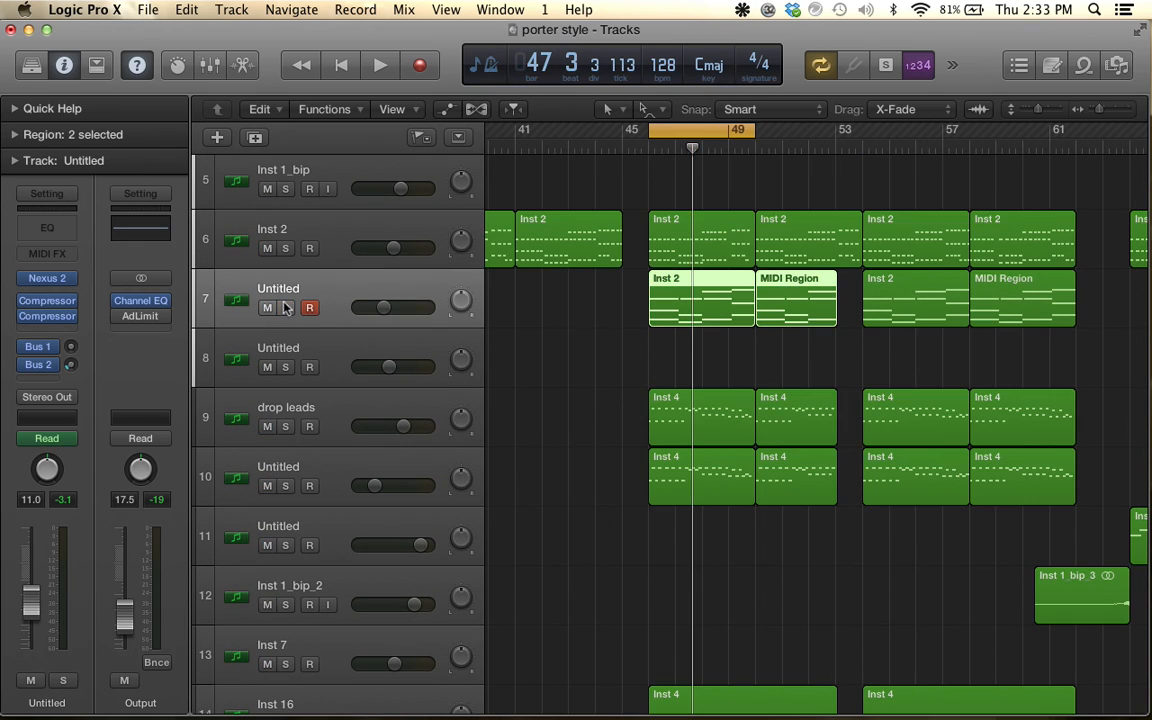
pyautogui.press('space')
pyautogui.press('super+Right')
pyautogui.press('super+Right')
pyautogui.press('super+Right')
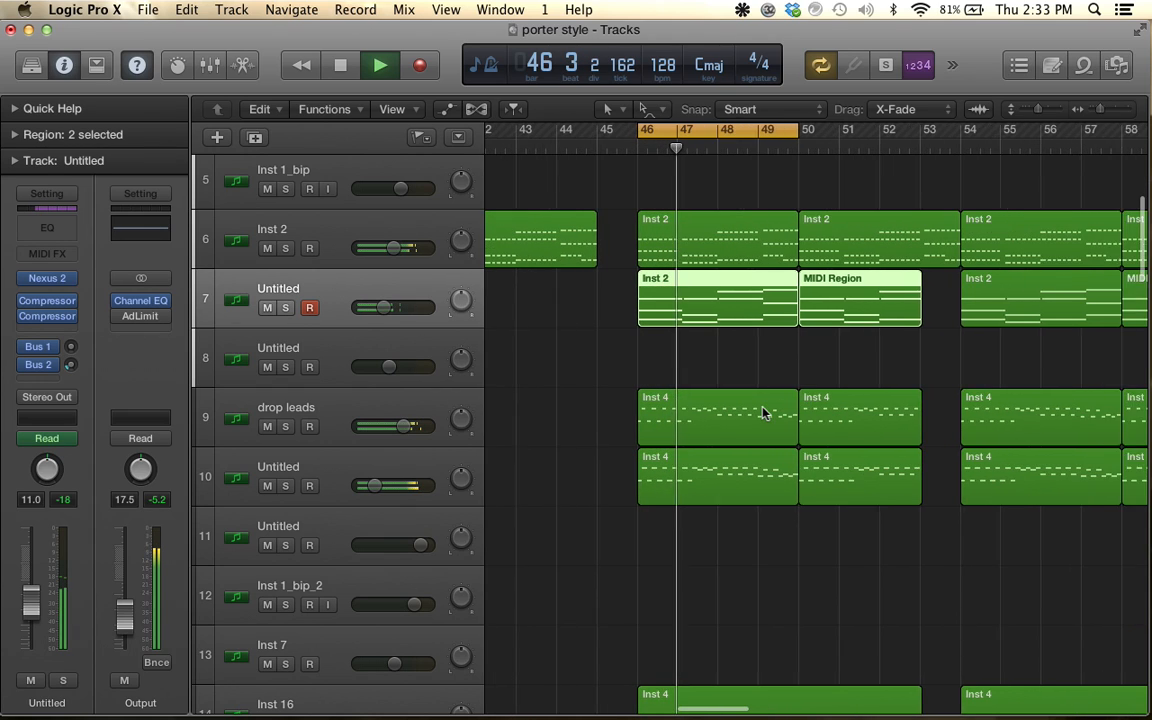
pyautogui.click(811, 131)
pyautogui.hscroll(3, 937, 392)
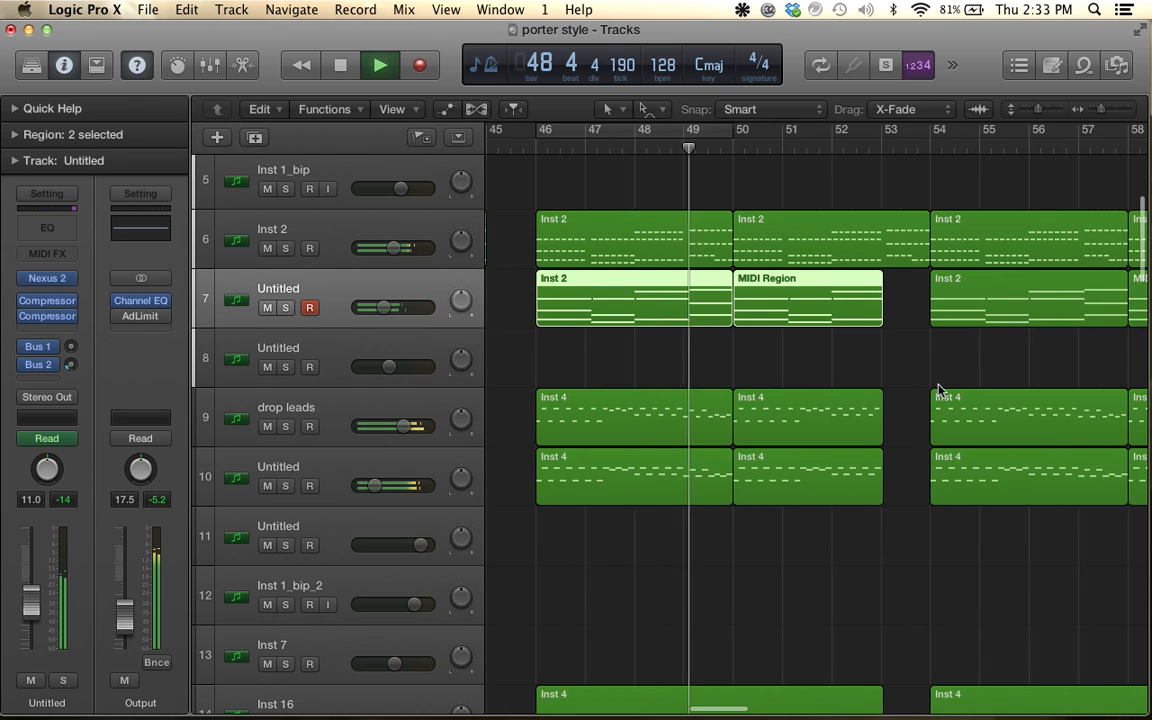
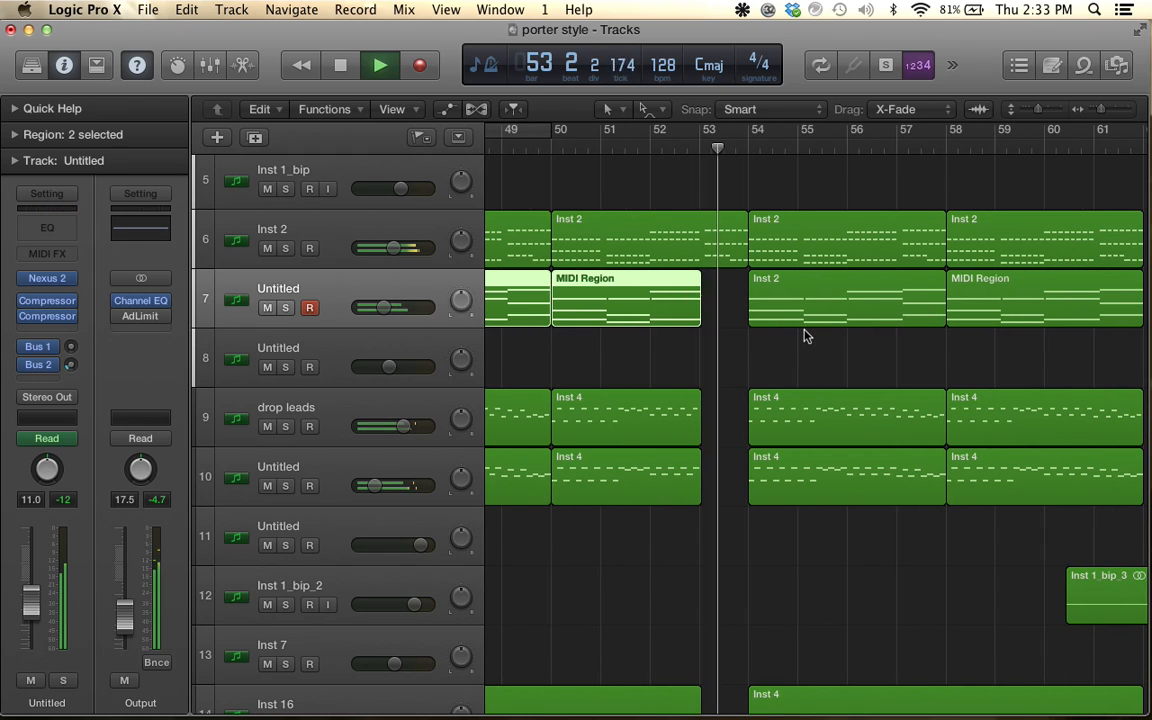
pyautogui.press('space')
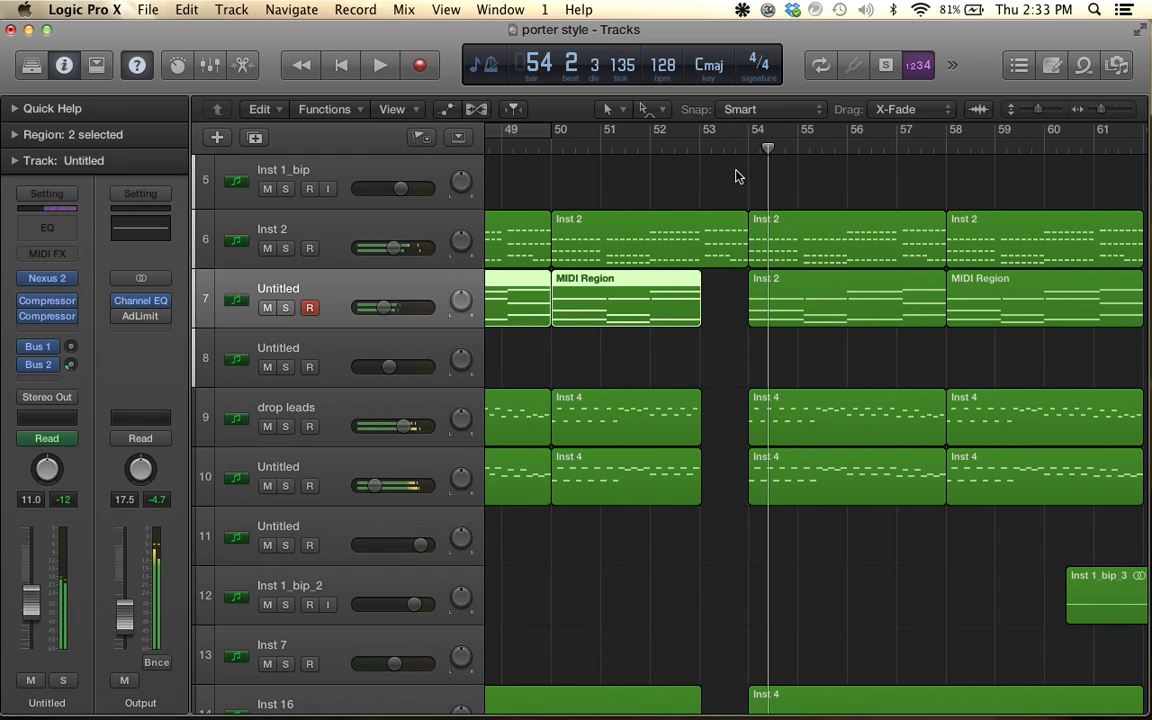
# Set the cycle range from bar 53 to about bar 58, then solo the Inst 2 track and play it
pyautogui.moveTo(707, 133); pyautogui.dragTo(980, 136)
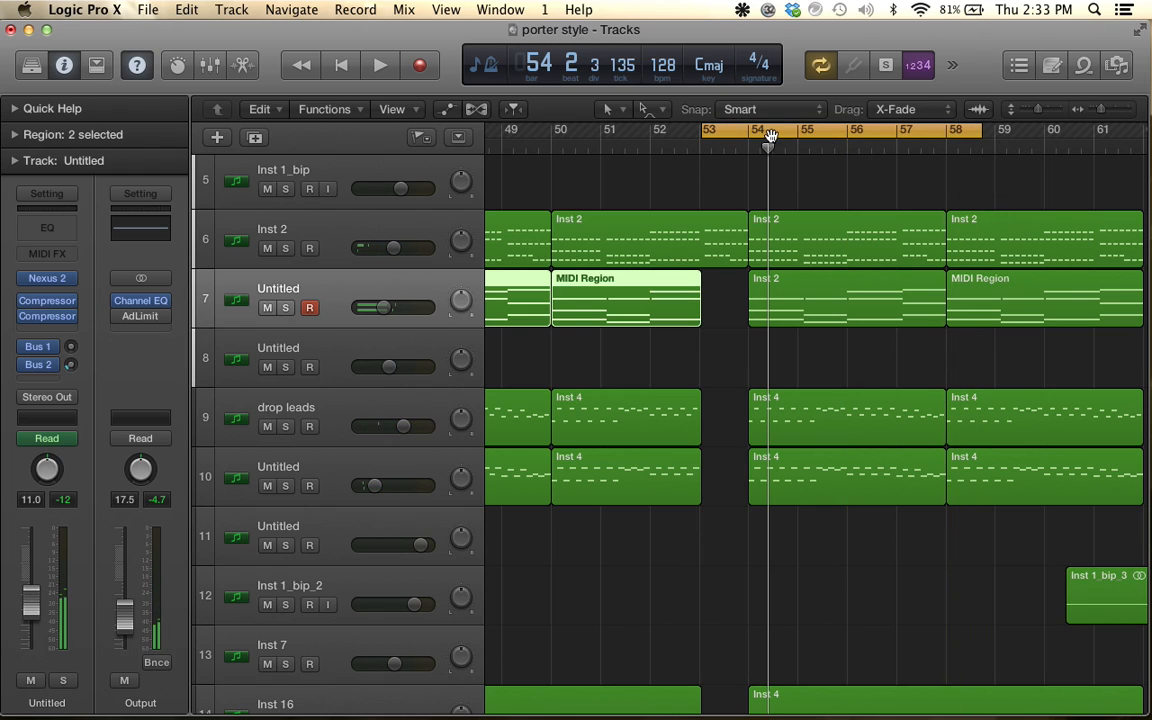
pyautogui.moveTo(709, 130); pyautogui.dragTo(703, 133)
pyautogui.click(327, 261)
pyautogui.press('s')
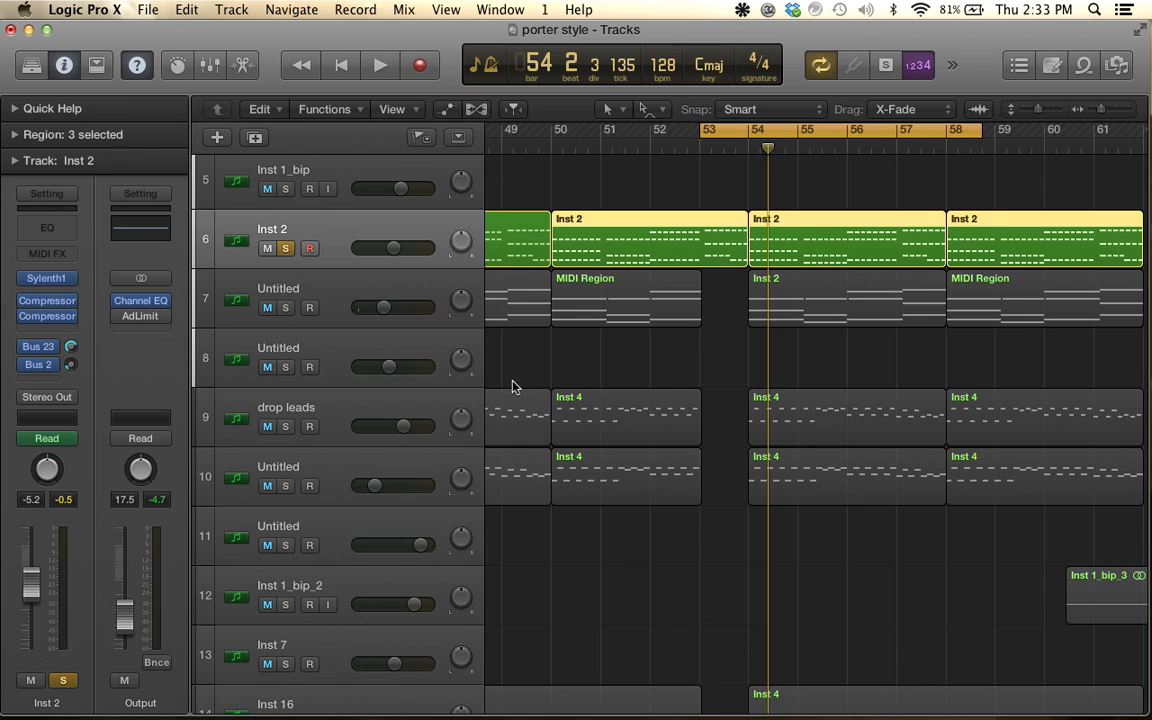
pyautogui.press('space')
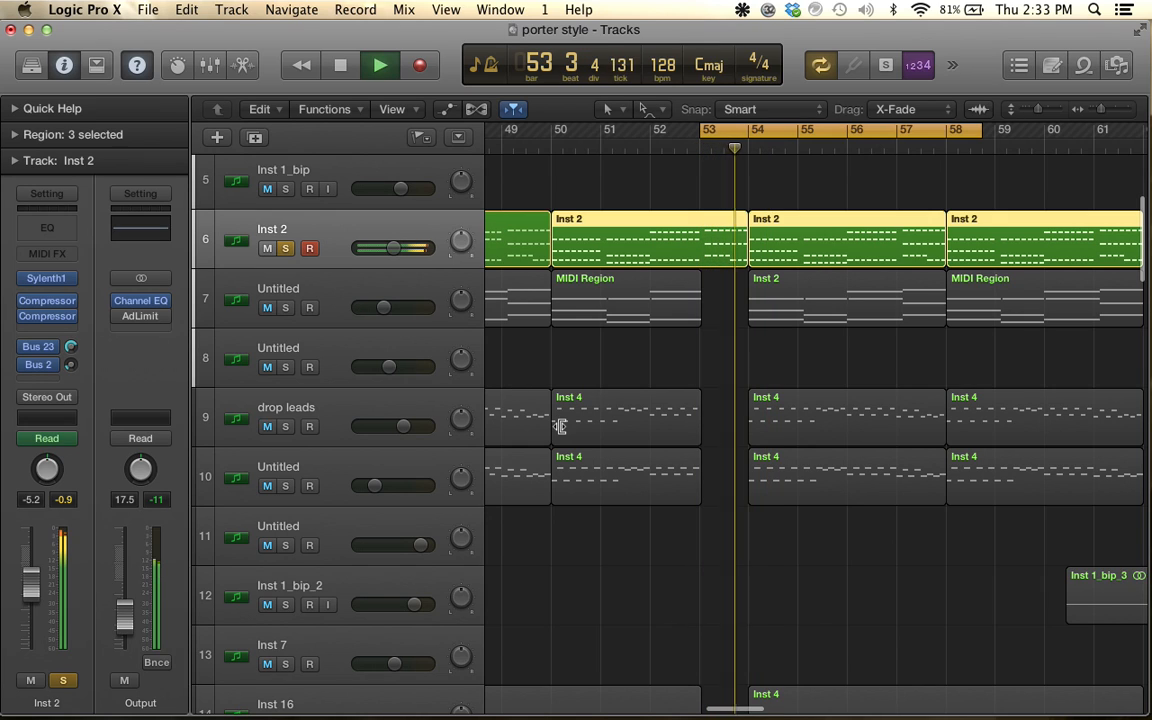
pyautogui.press('space')
# Show track automation and examine the Sylenth1 filter curve on Inst 2 between bars 53 and 54
pyautogui.click(446, 110)
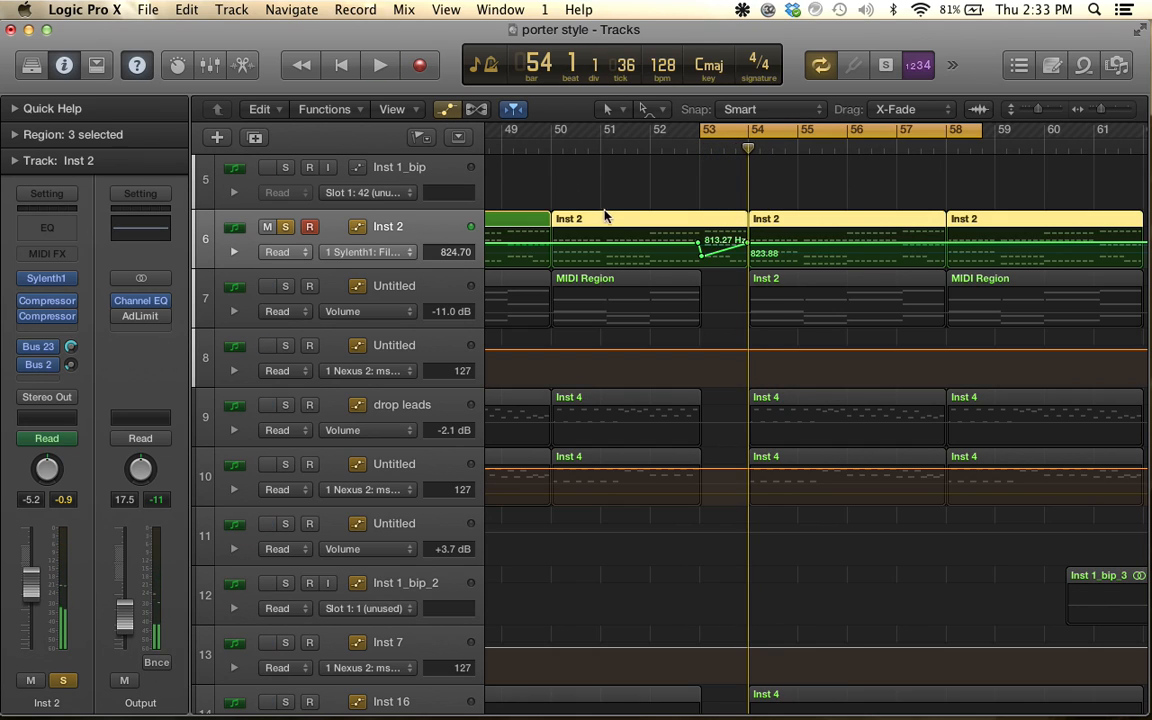
pyautogui.scroll(3, 670, 270)
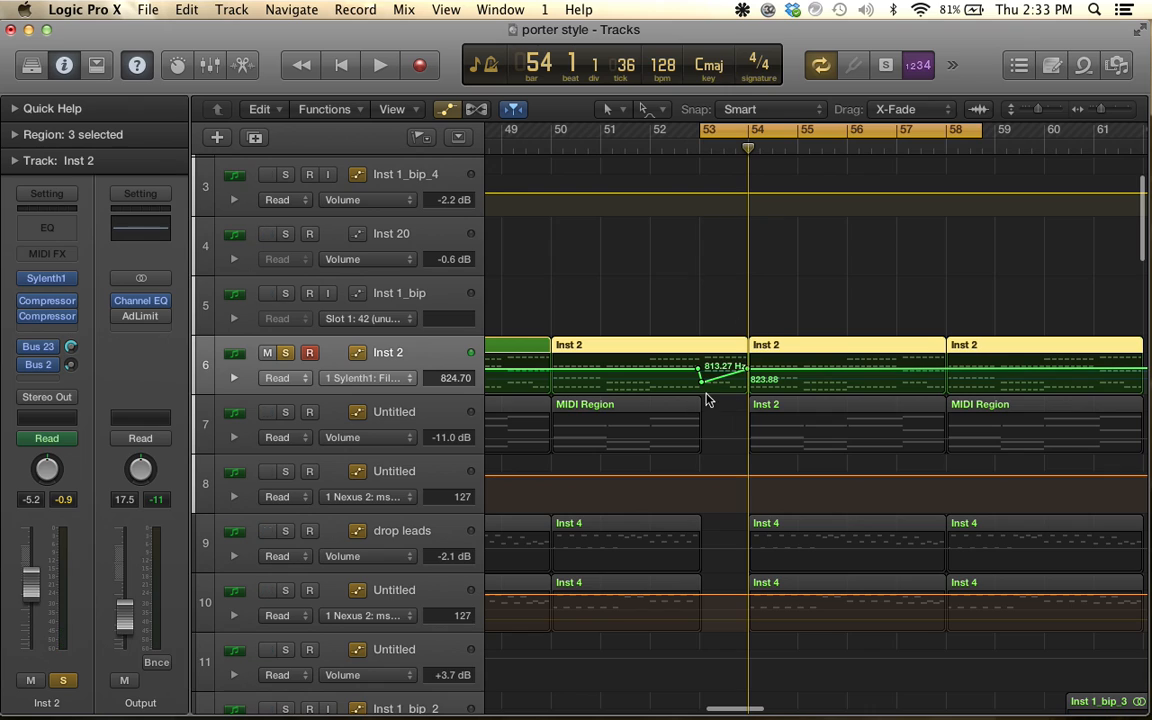
pyautogui.scroll(5, 706, 394)
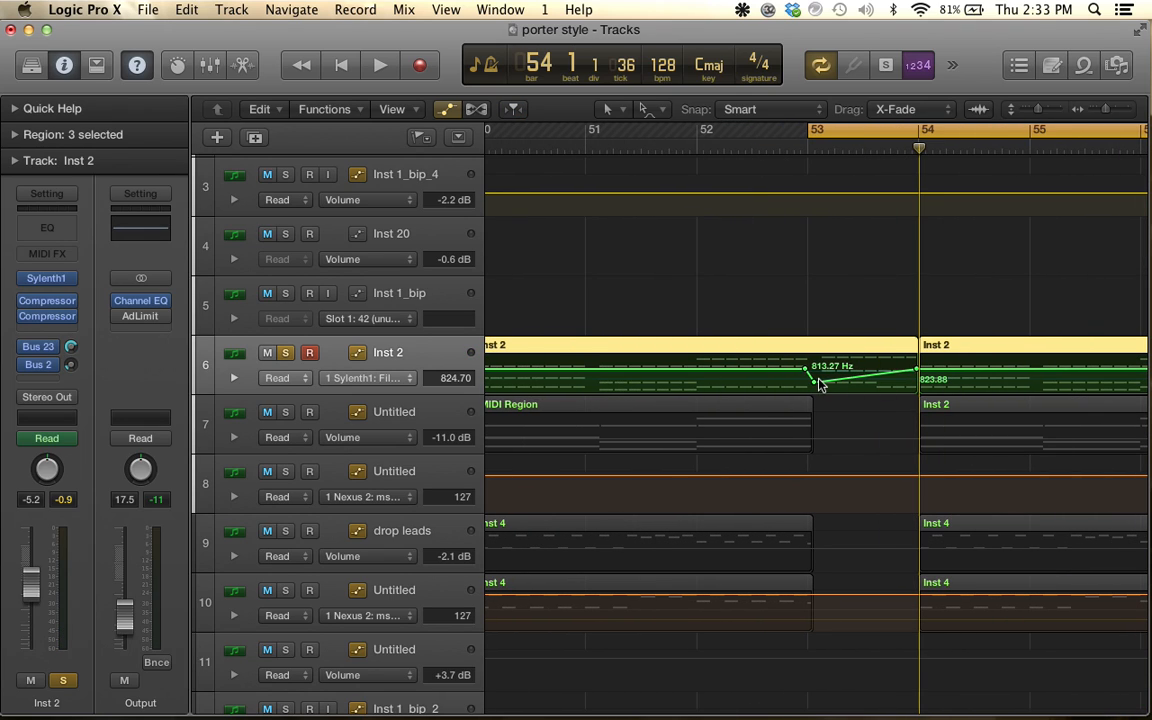
# Clear the solo on the Inst 2 track and hide the track automation
pyautogui.click(284, 353)
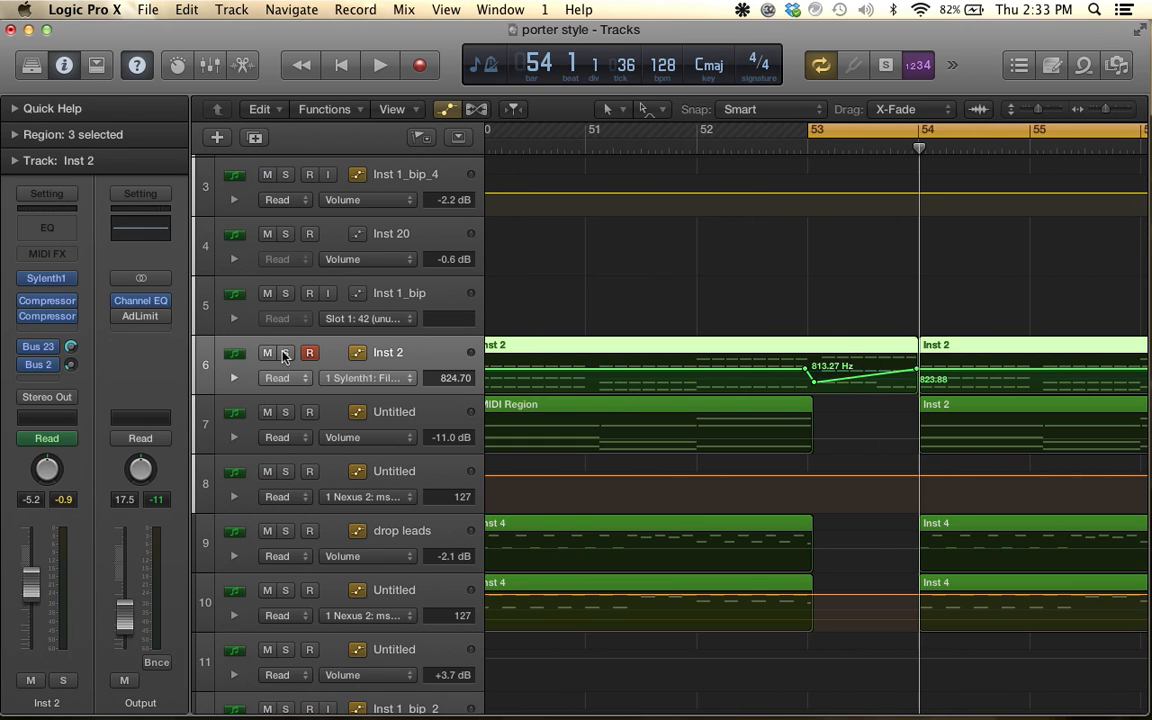
pyautogui.scroll(-6, 808, 472)
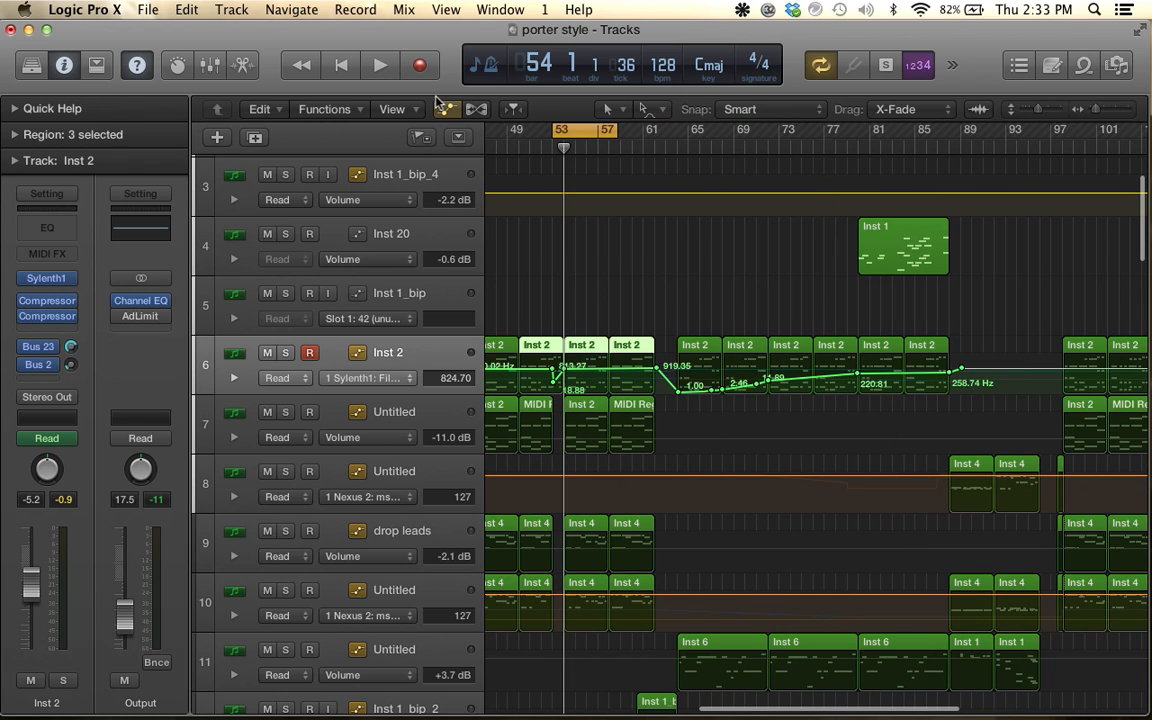
pyautogui.click(446, 110)
# Place the playhead at bar 55, beat 2 and turn cycle mode off
pyautogui.scroll(5, 697, 511)
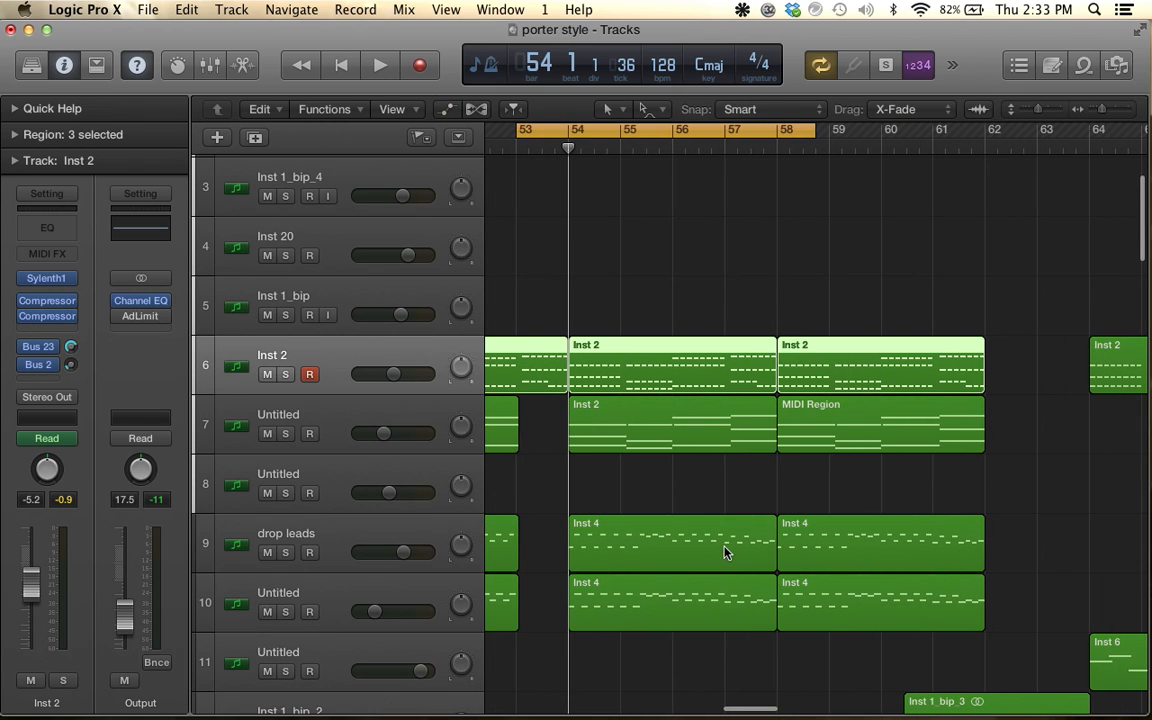
pyautogui.scroll(3, 725, 550)
pyautogui.hscroll(-5, 727, 553)
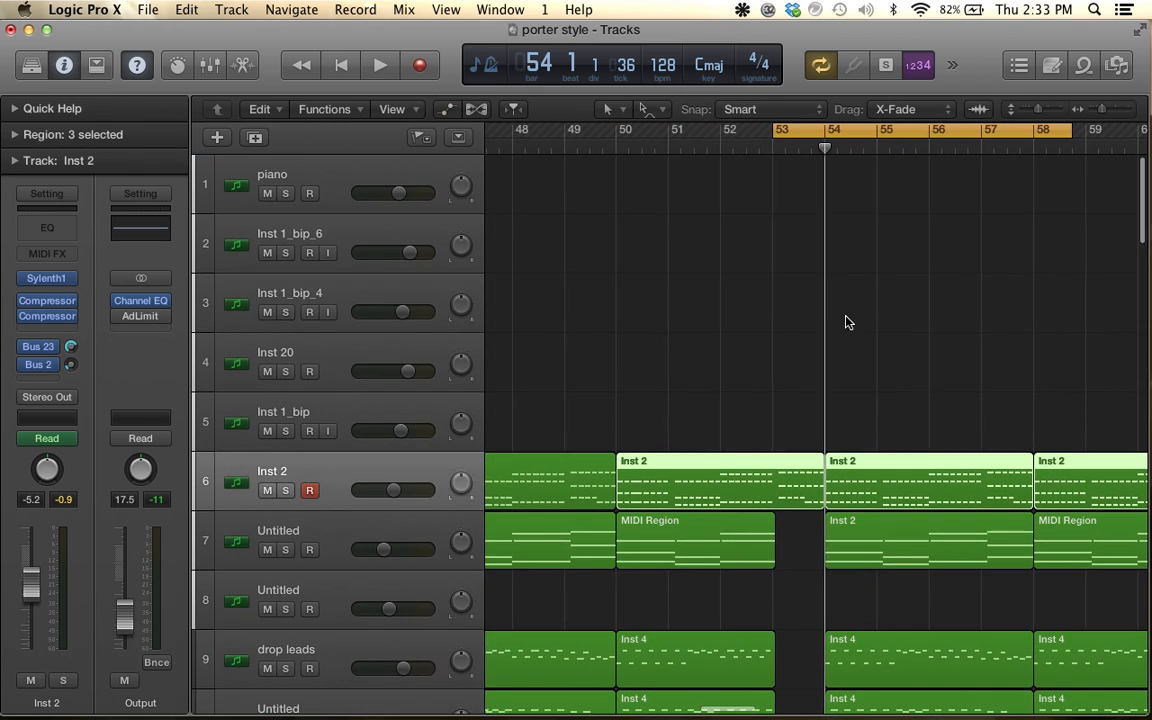
pyautogui.click(890, 147)
pyautogui.click(885, 127)
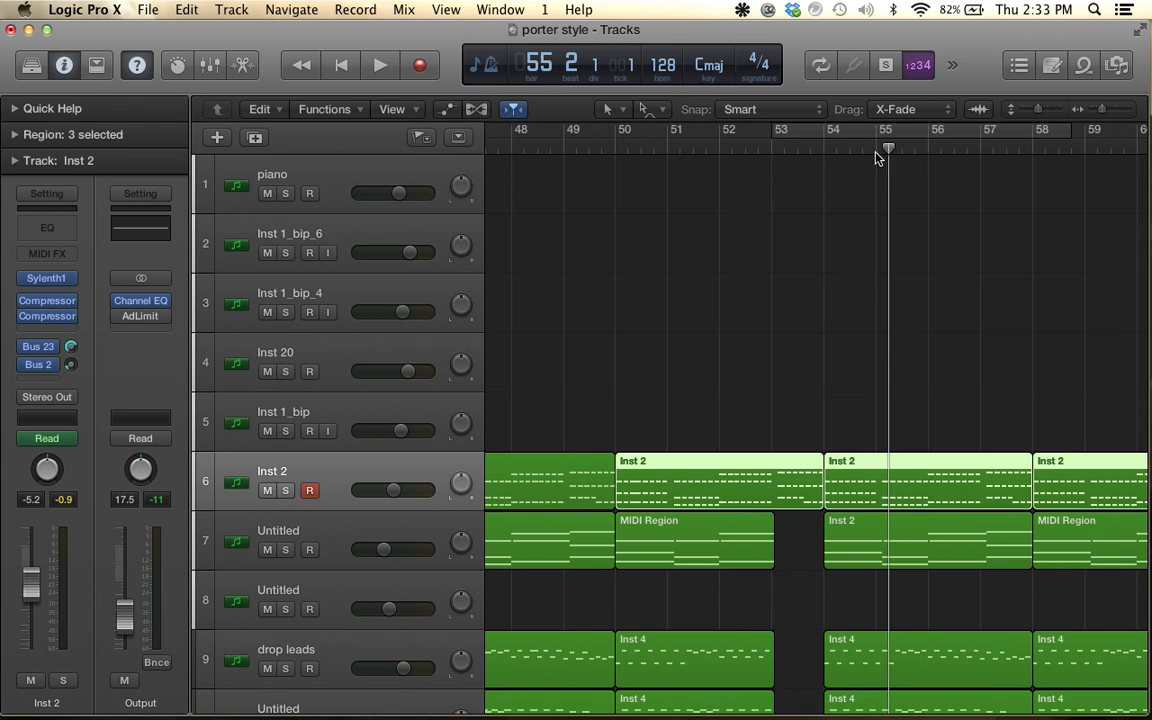
# Look through the drum, percussion and effects tracks down to Audio 36, clear the region selection and return the playhead to bar 1
pyautogui.scroll(-6, 845, 318)
pyautogui.scroll(-8, 845, 318)
pyautogui.scroll(-20, 845, 318)
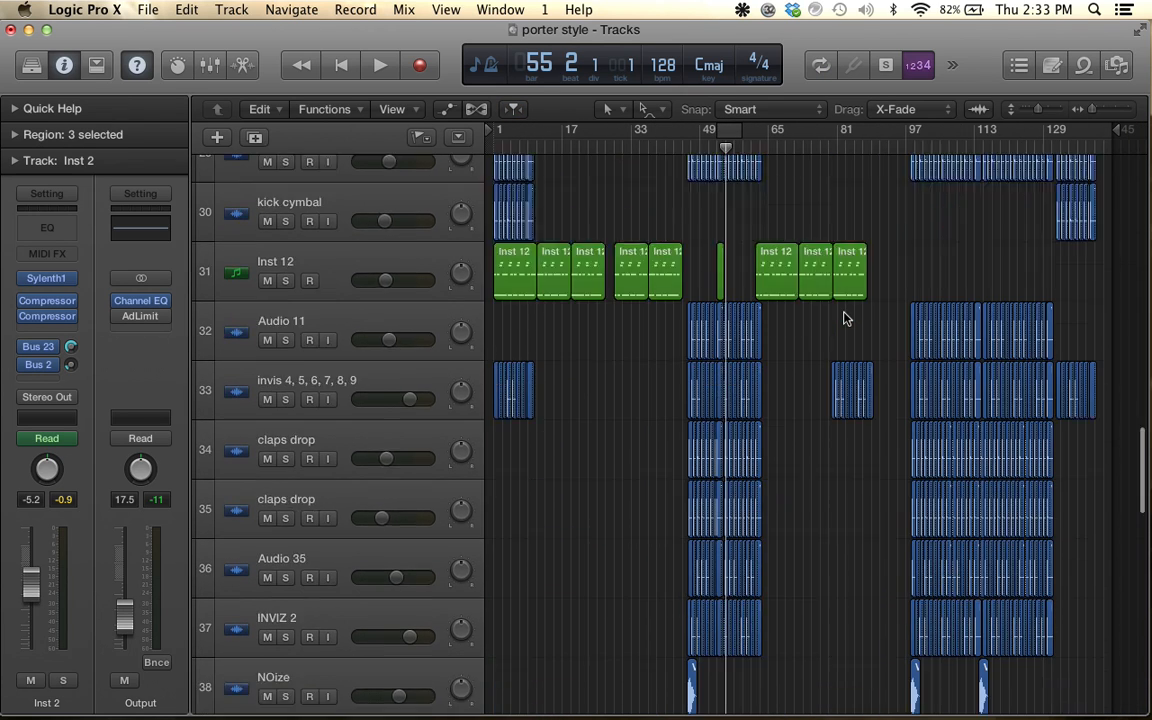
pyautogui.scroll(10, 770, 370)
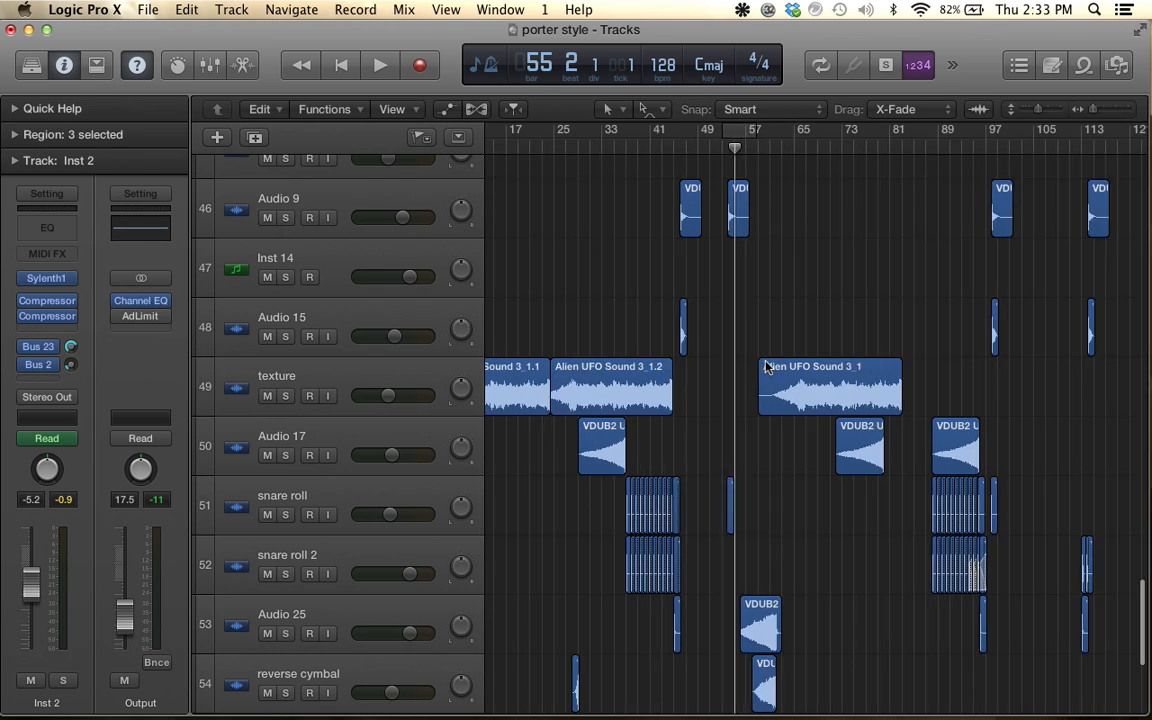
pyautogui.scroll(-2, 766, 368)
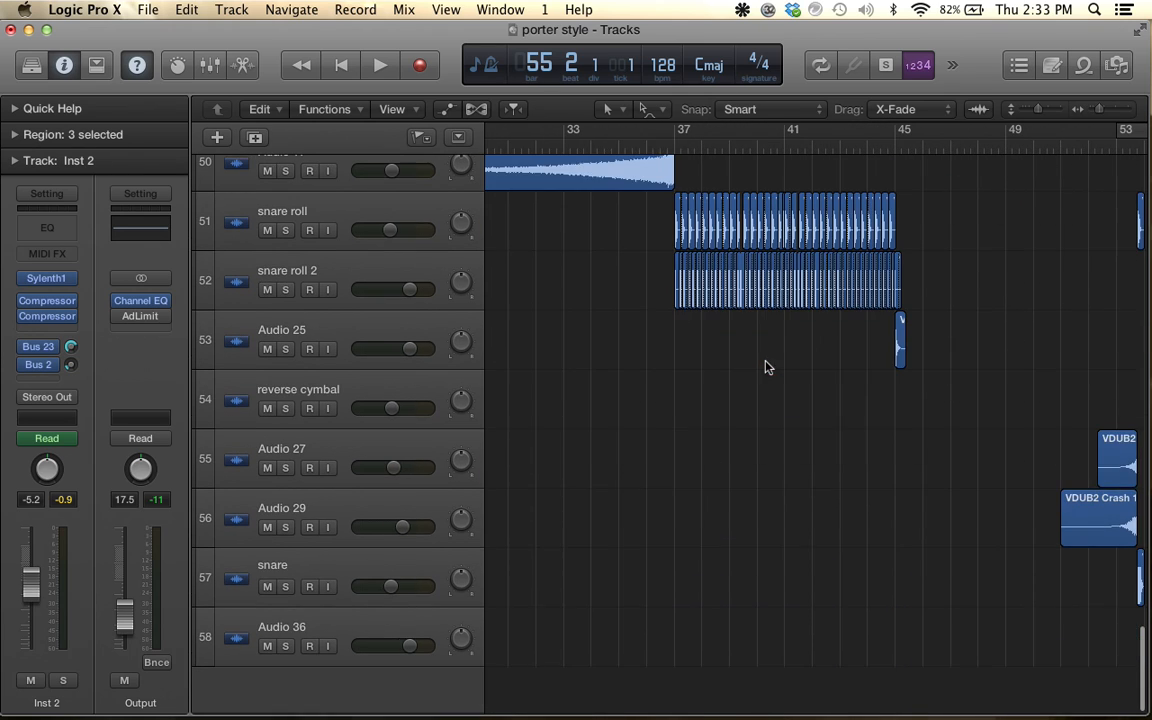
pyautogui.click(764, 368)
pyautogui.scroll(-10, 764, 368)
pyautogui.scroll(20, 764, 372)
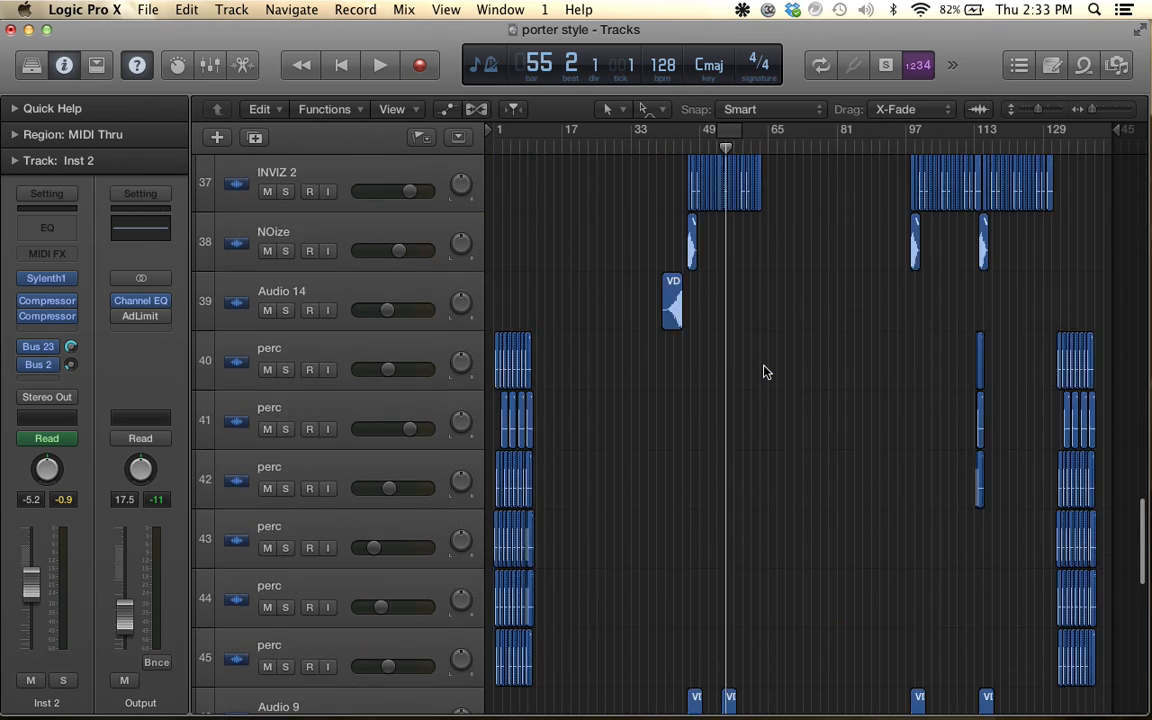
pyautogui.scroll(8, 640, 362)
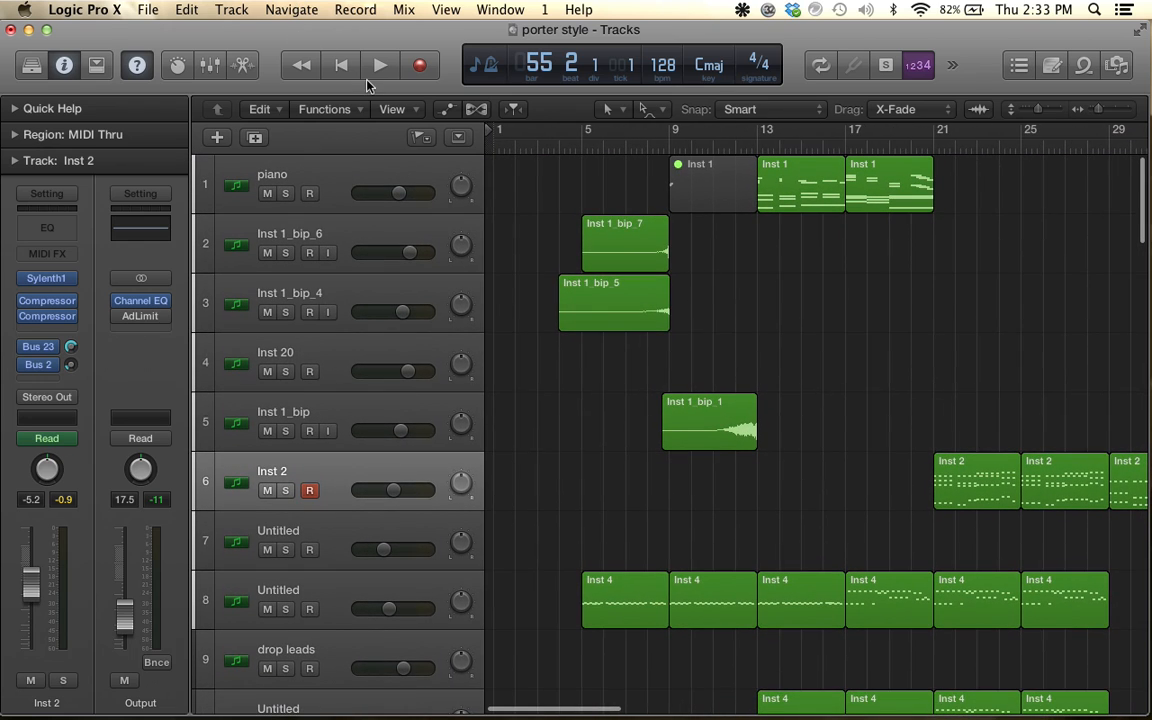
pyautogui.click(335, 65)
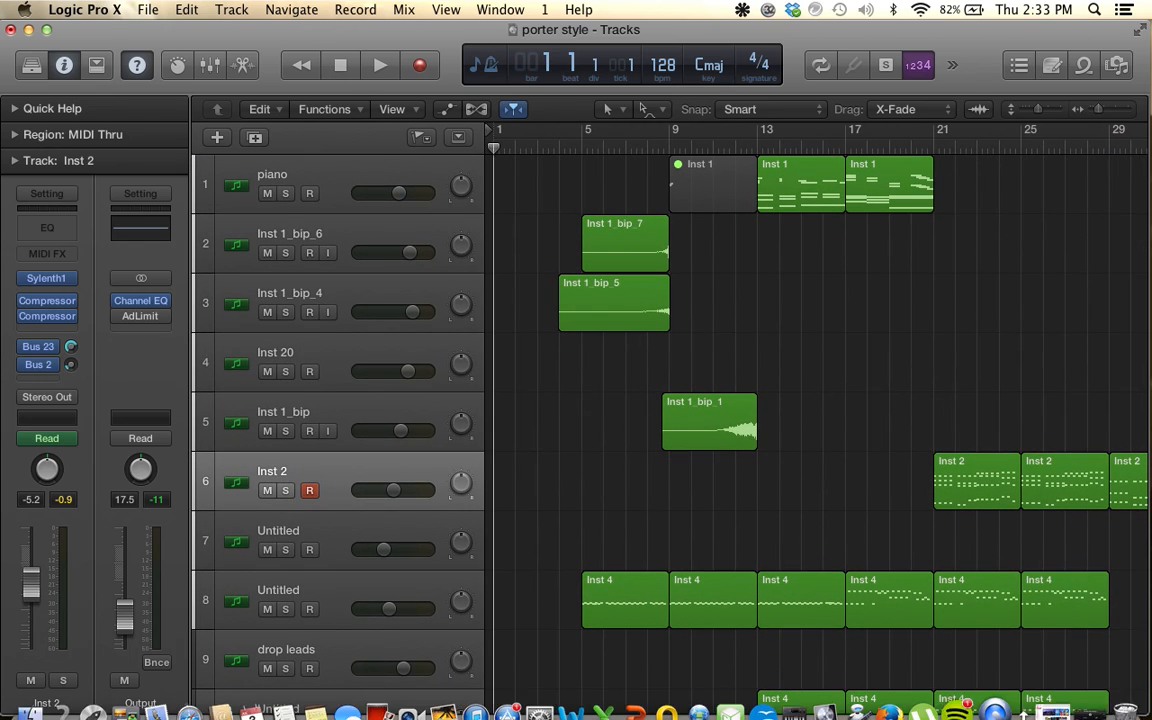
pyautogui.click(1075, 698)
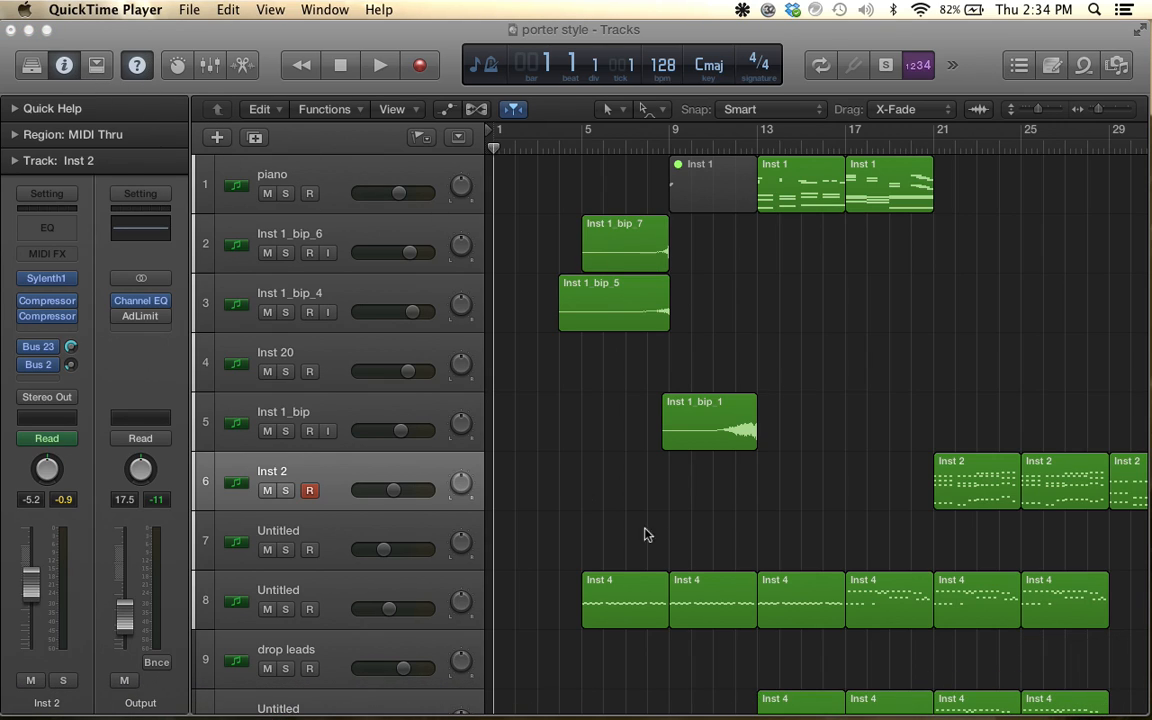
pyautogui.scroll(-10, 684, 553)
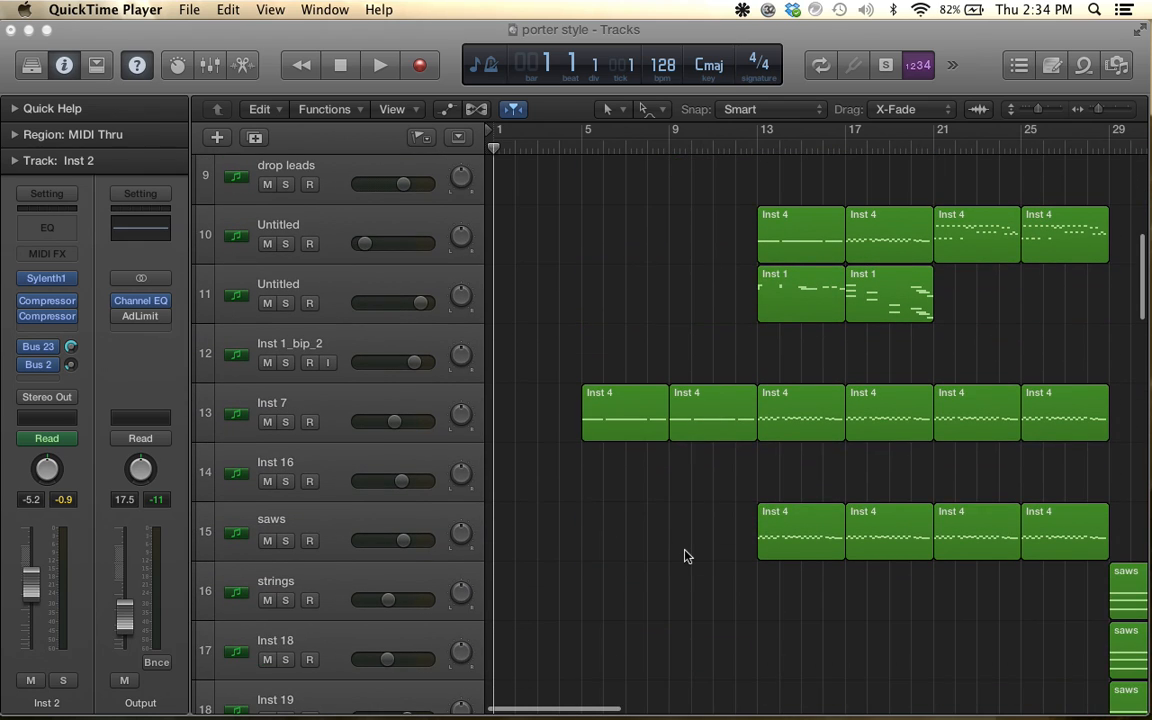
pyautogui.scroll(-2, 686, 553)
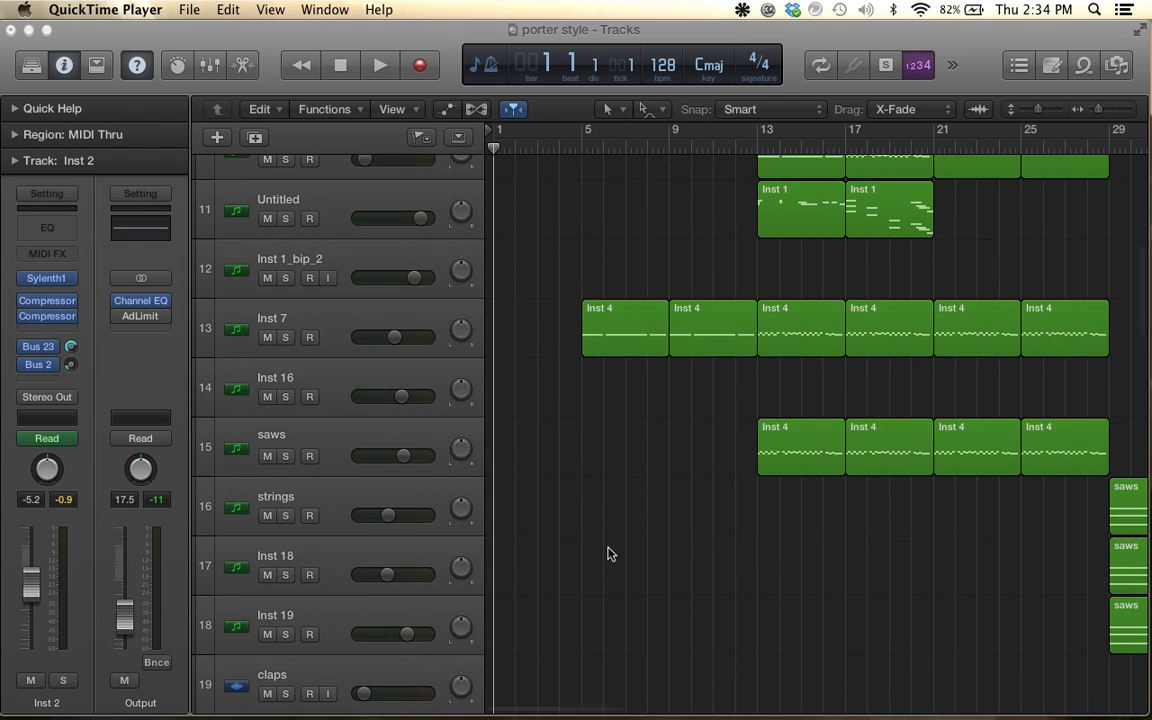
pyautogui.scroll(8, 610, 553)
# Shrink the track heights to minimum and zoom out horizontally to fit the whole arrangement, from bar 1 past bar 129
pyautogui.click(1040, 110)
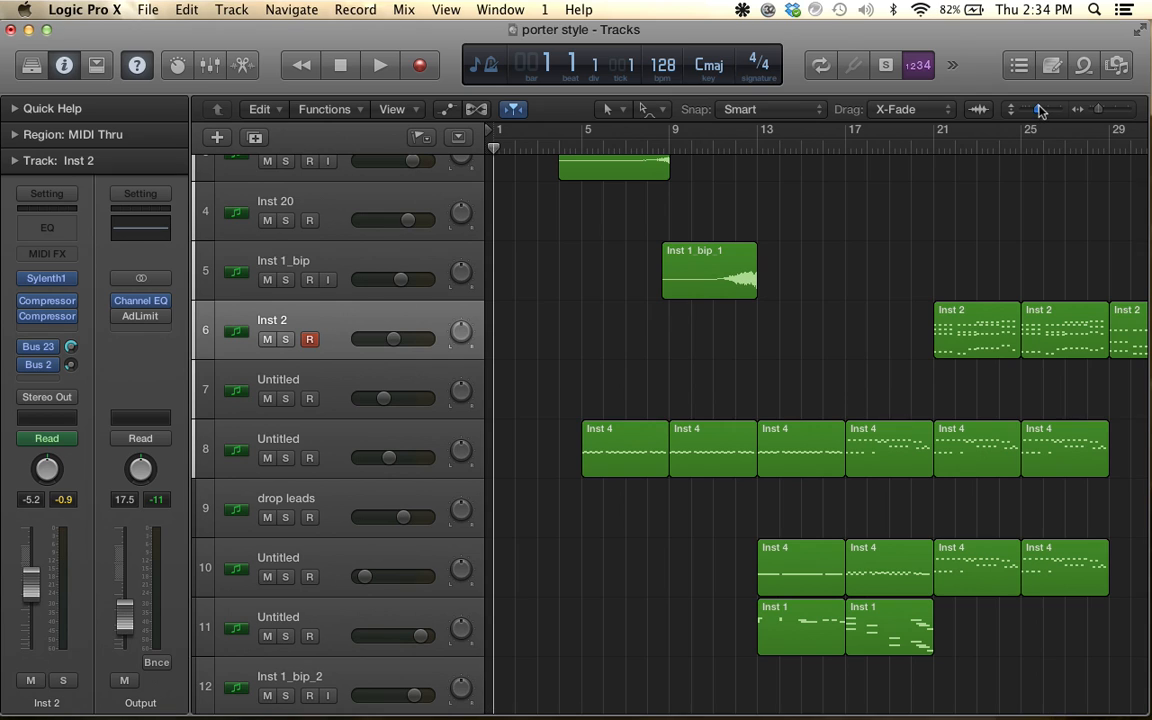
pyautogui.moveTo(1040, 110); pyautogui.dragTo(975, 122)
pyautogui.press('super+Left')
pyautogui.press('super+Left')
pyautogui.press('super+Left')
pyautogui.press('super+Left')
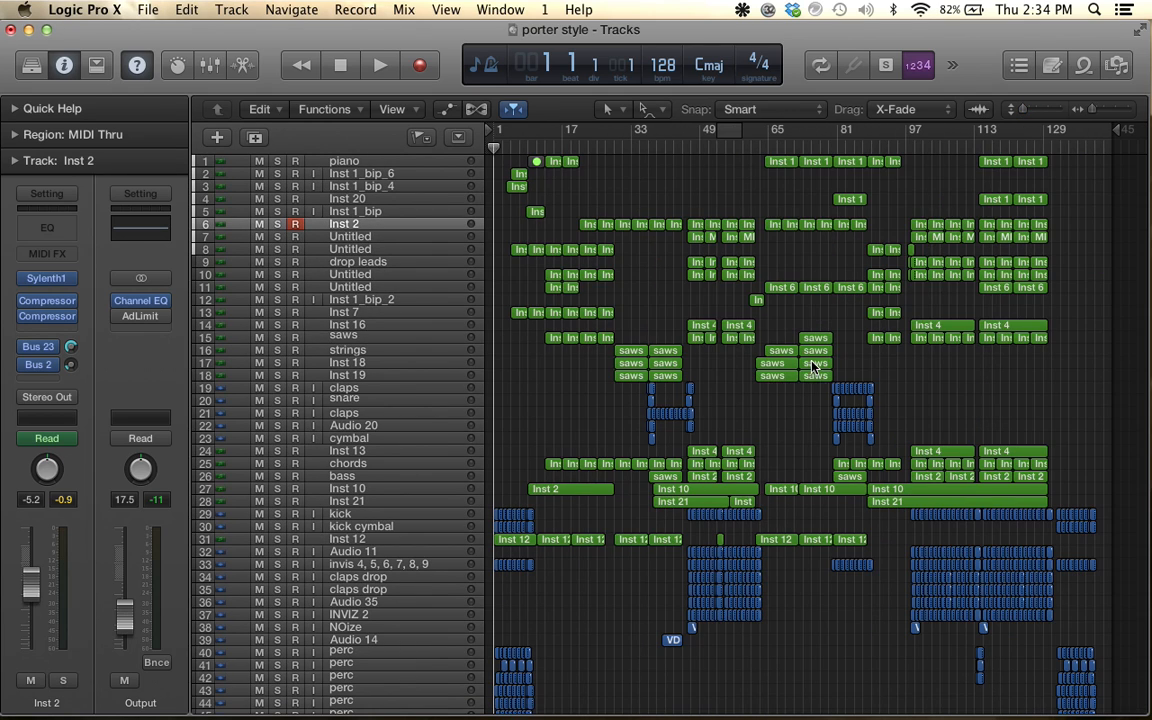
pyautogui.scroll(-3, 663, 404)
pyautogui.scroll(-6, 617, 391)
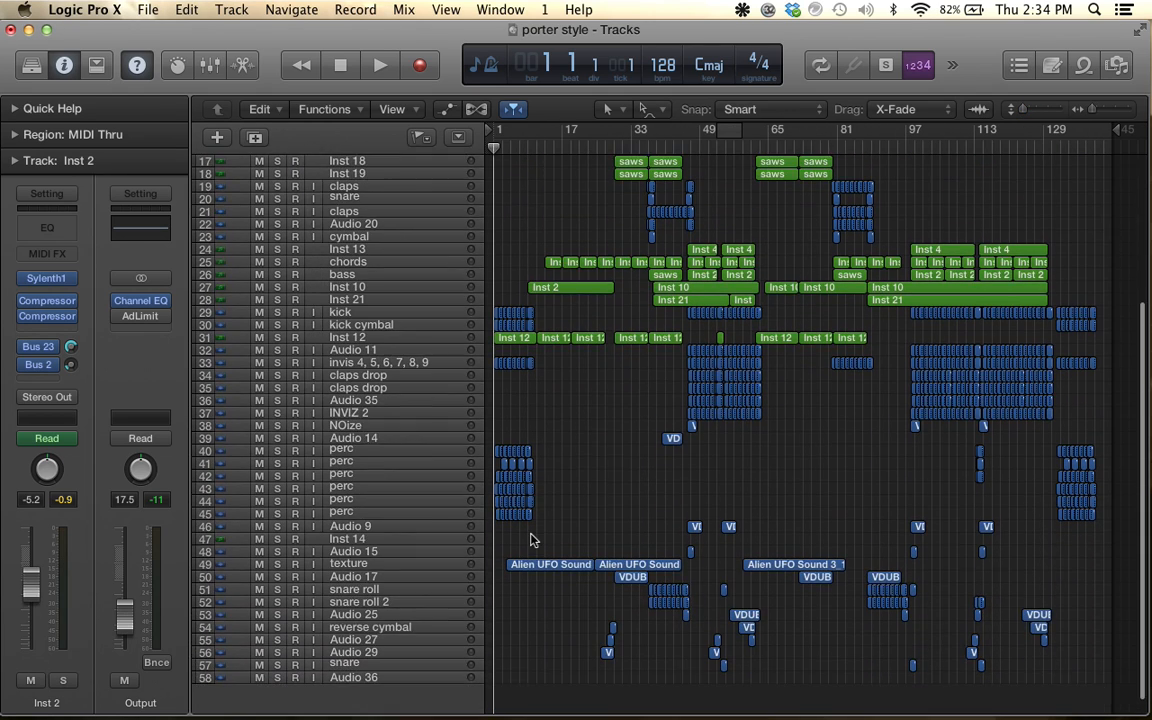
# Examine how the layers are arranged across the intro and build-up between bars 1 and 45, from piano down to Audio 36
pyautogui.press('super+Right')
pyautogui.press('super+Right')
pyautogui.press('super+Right')
pyautogui.scroll(8, 531, 540)
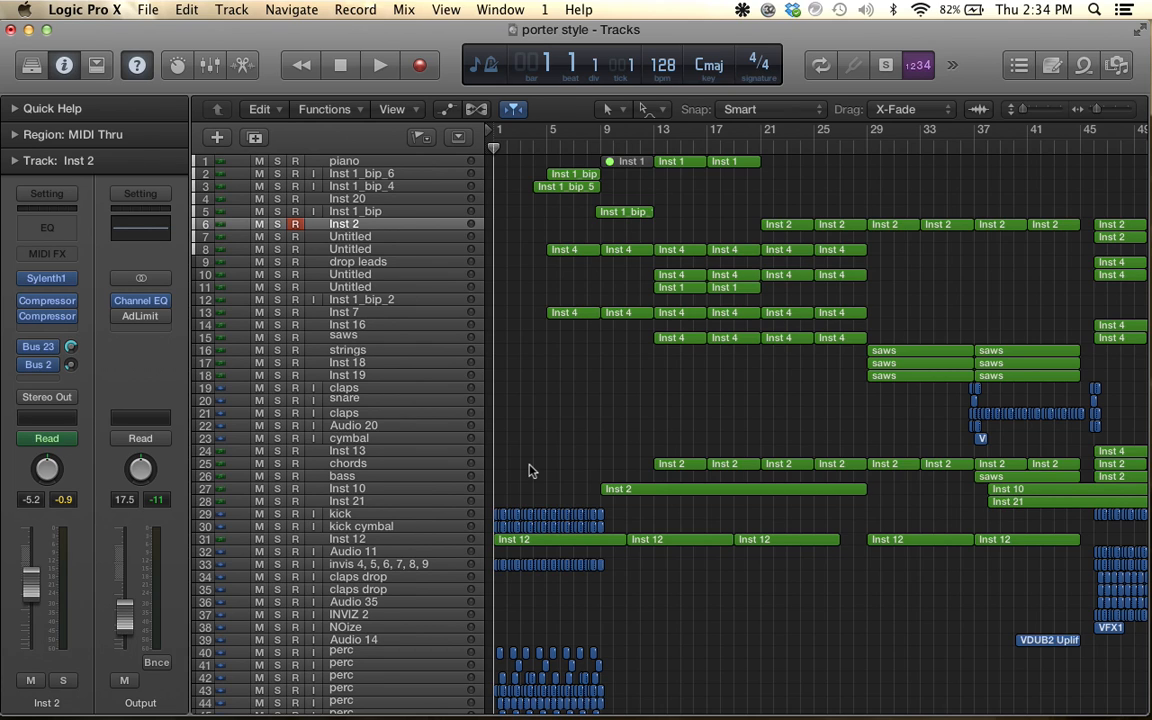
pyautogui.scroll(3, 596, 316)
pyautogui.scroll(-5, 626, 393)
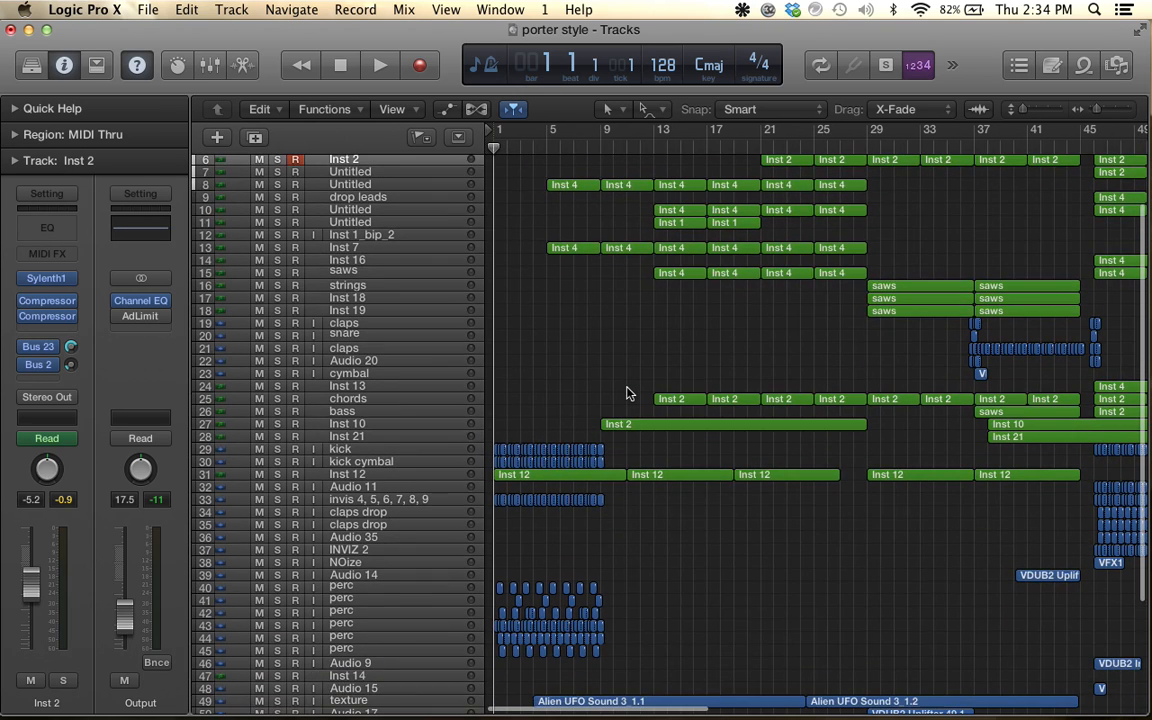
pyautogui.scroll(-2, 650, 322)
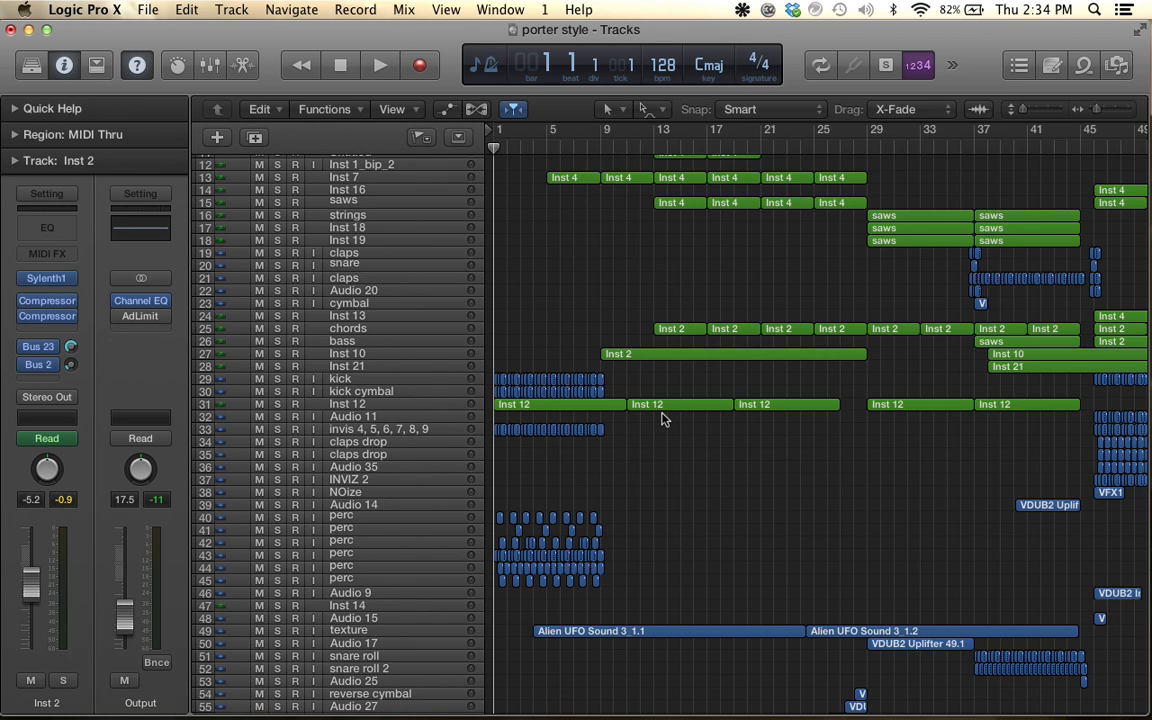
pyautogui.scroll(-3, 661, 419)
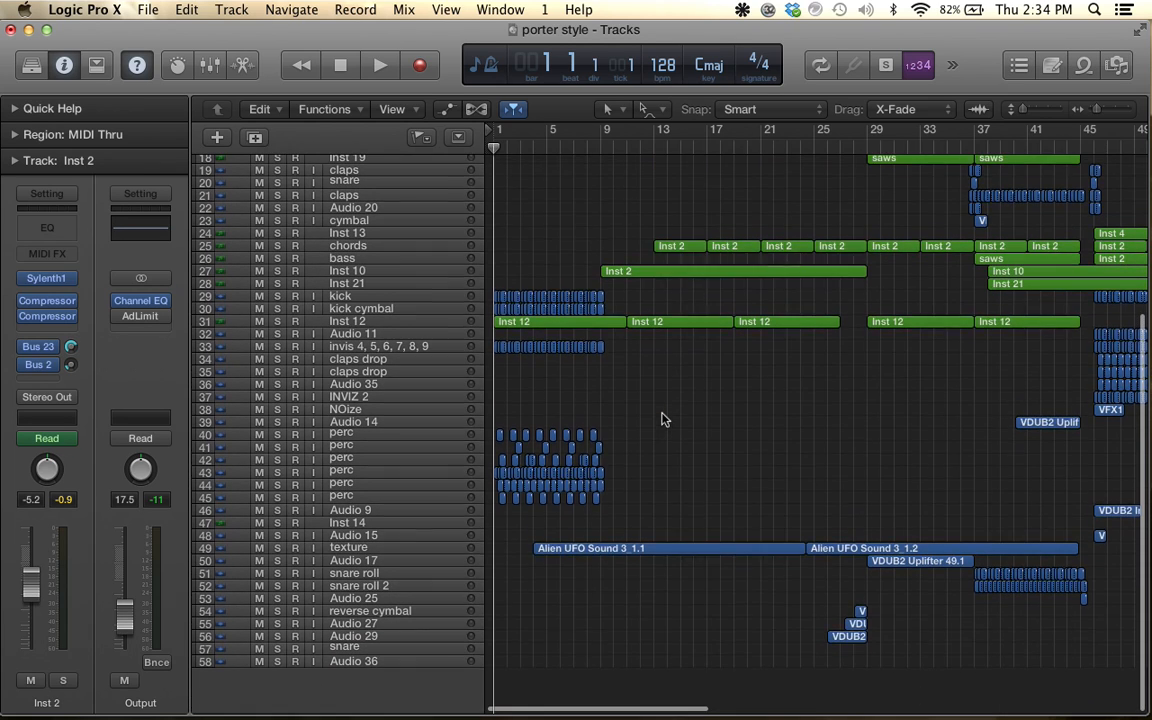
# Examine the arrangement of the drop and second breakdown from bar 45 on, and compare it with the full song layout
pyautogui.hscroll(5, 661, 419)
pyautogui.hscroll(5, 661, 419)
pyautogui.scroll(5, 661, 419)
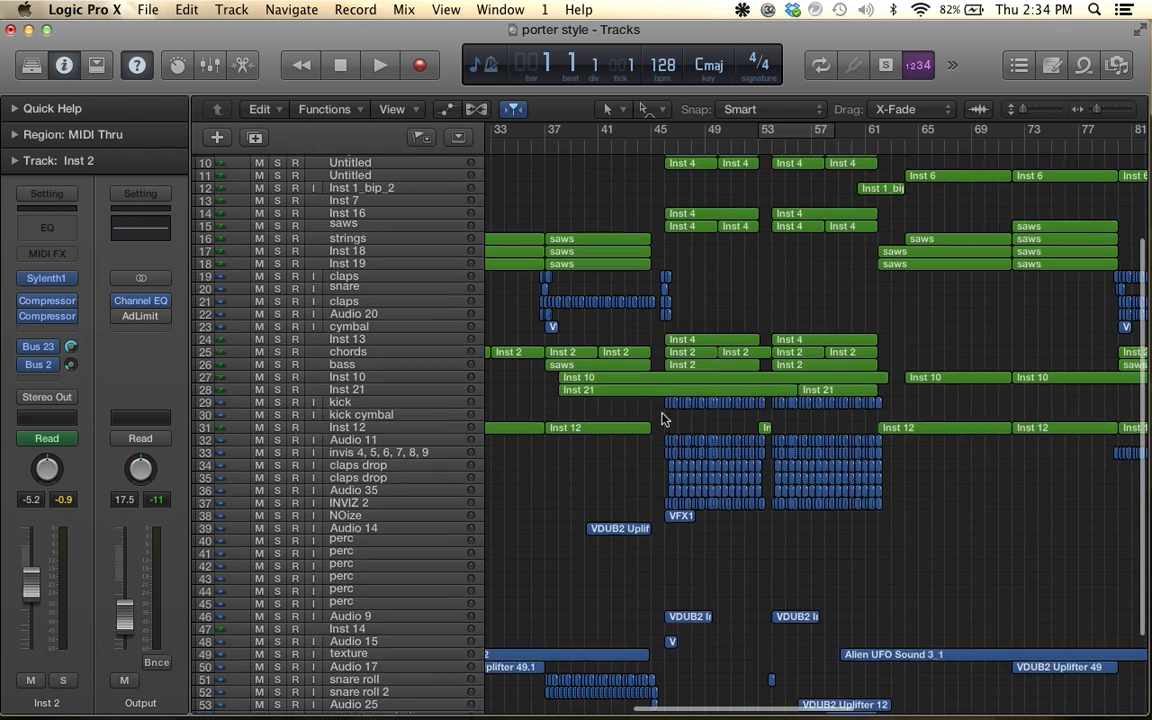
pyautogui.scroll(-5, 659, 435)
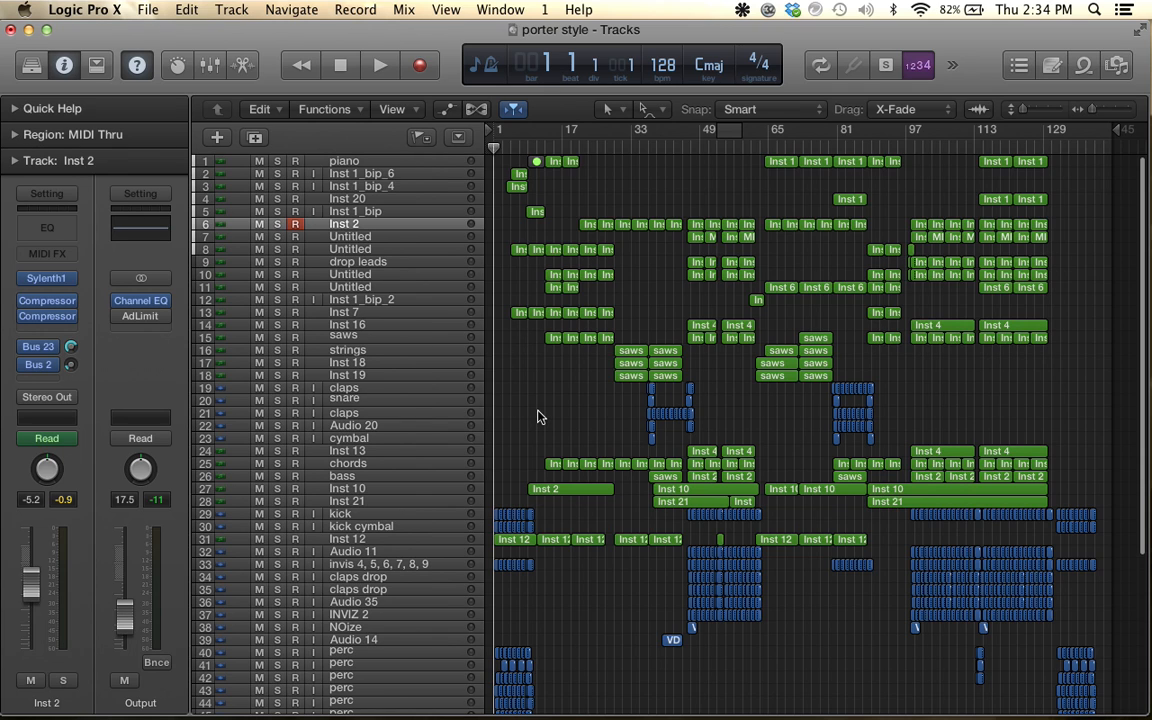
pyautogui.scroll(5, 537, 411)
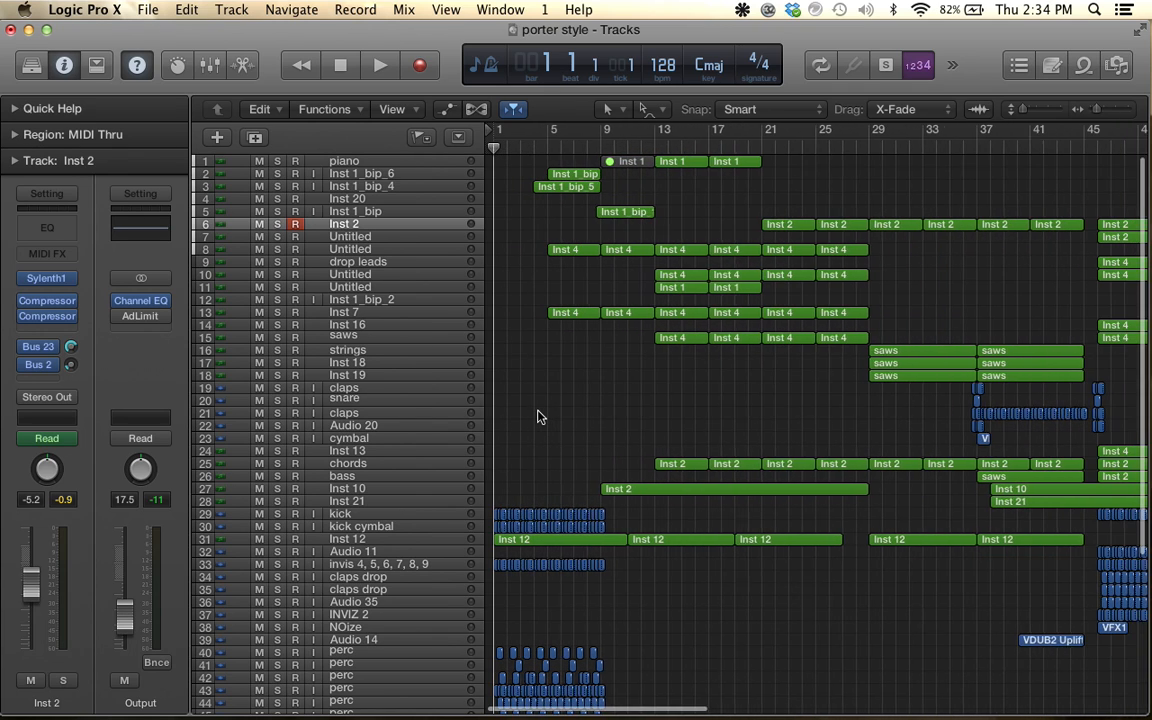
pyautogui.scroll(-4, 537, 417)
pyautogui.scroll(-2, 540, 412)
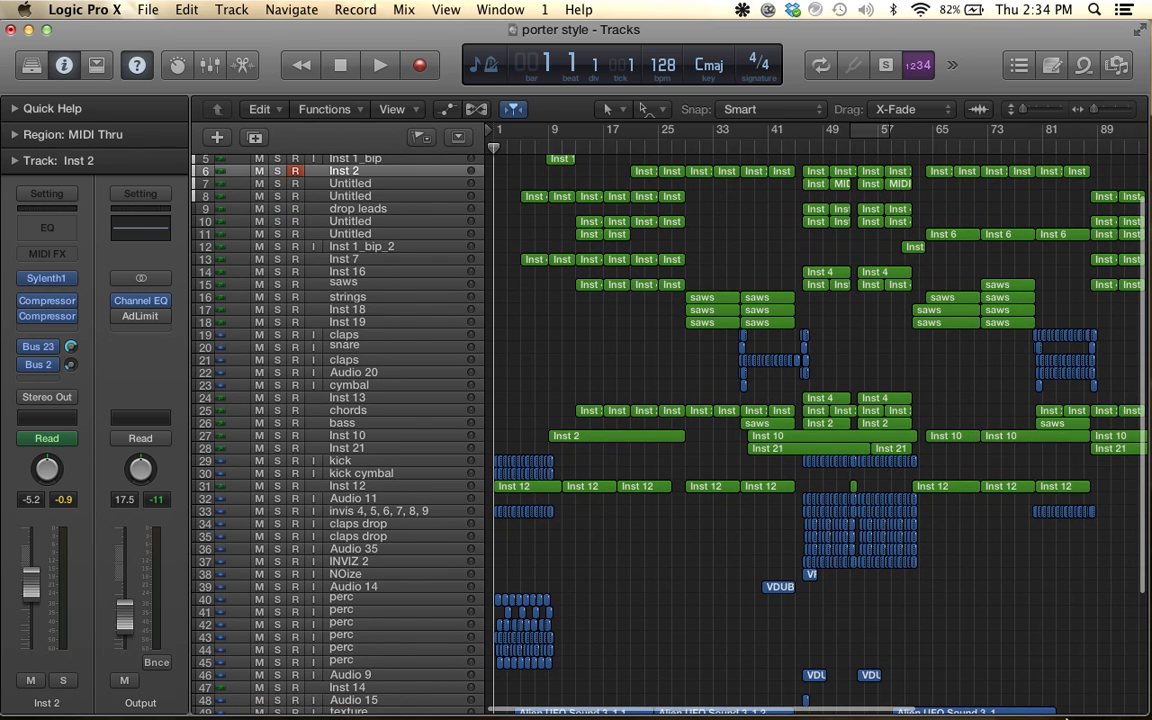
# Close the porter style project and save its changes
pyautogui.click(10, 29)
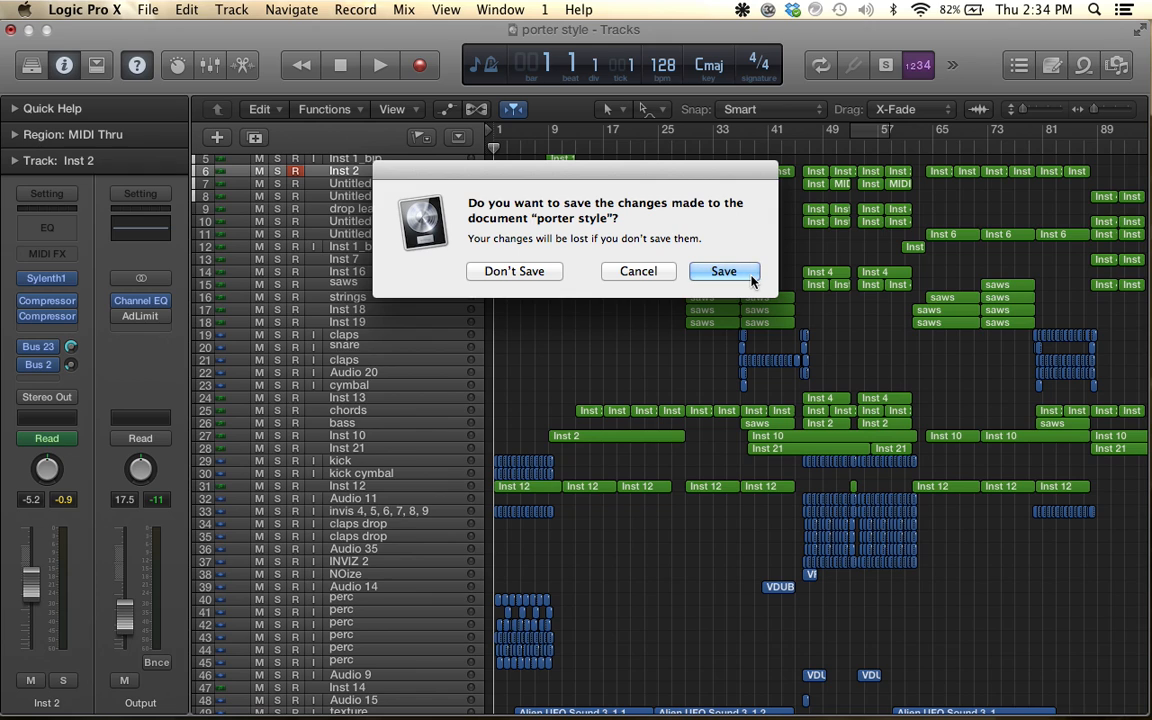
pyautogui.click(705, 268)
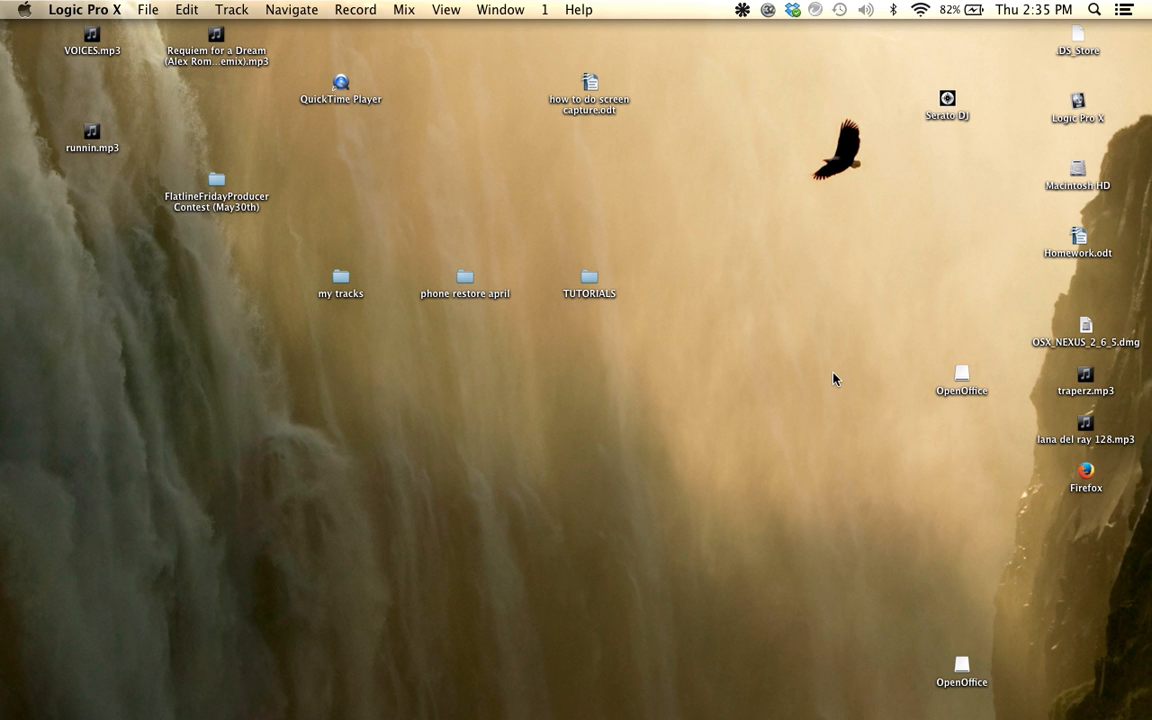
pyautogui.moveTo(830, 705)
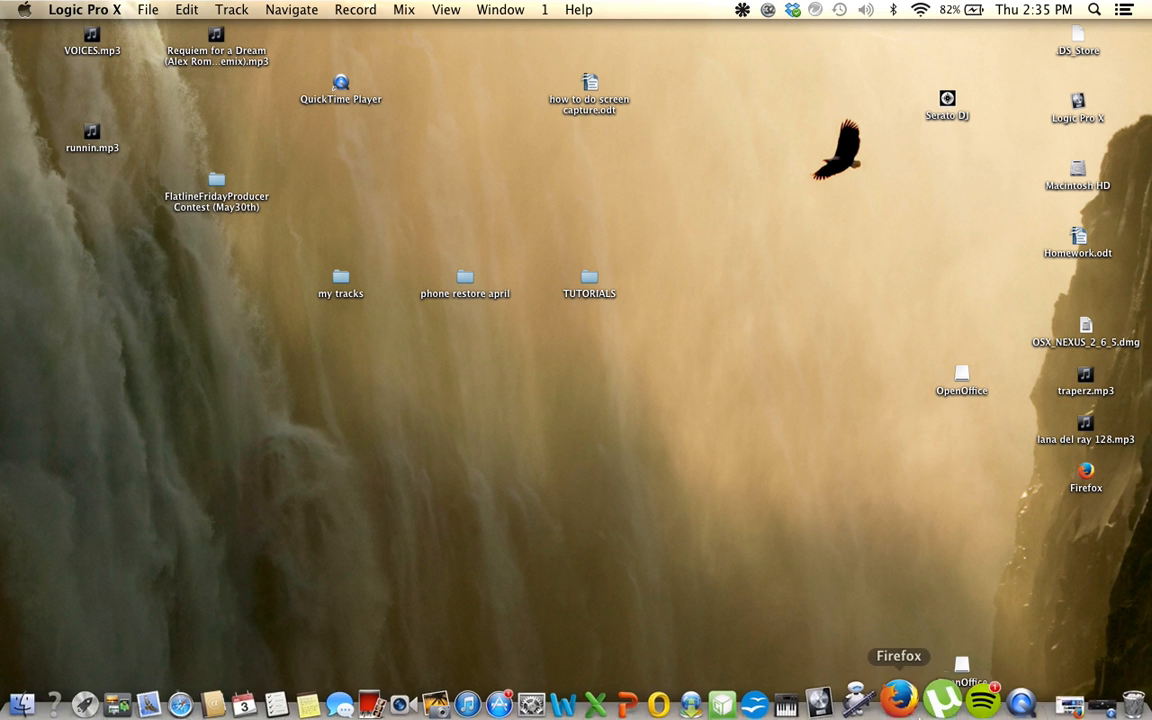